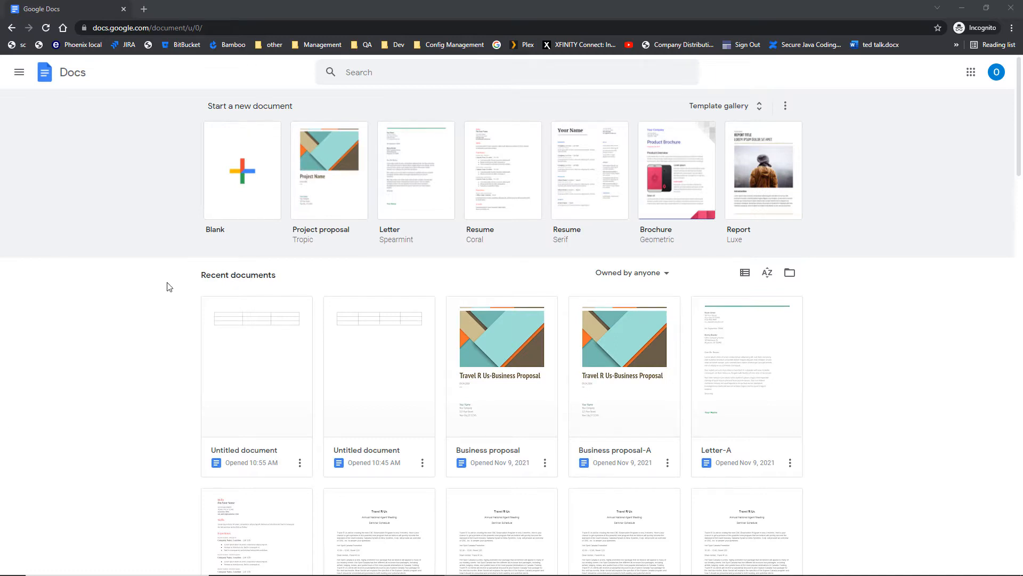
Create a new document from the Blank template on the Docs home page.
{"action": "left_click", "coordinate": [224, 176]}
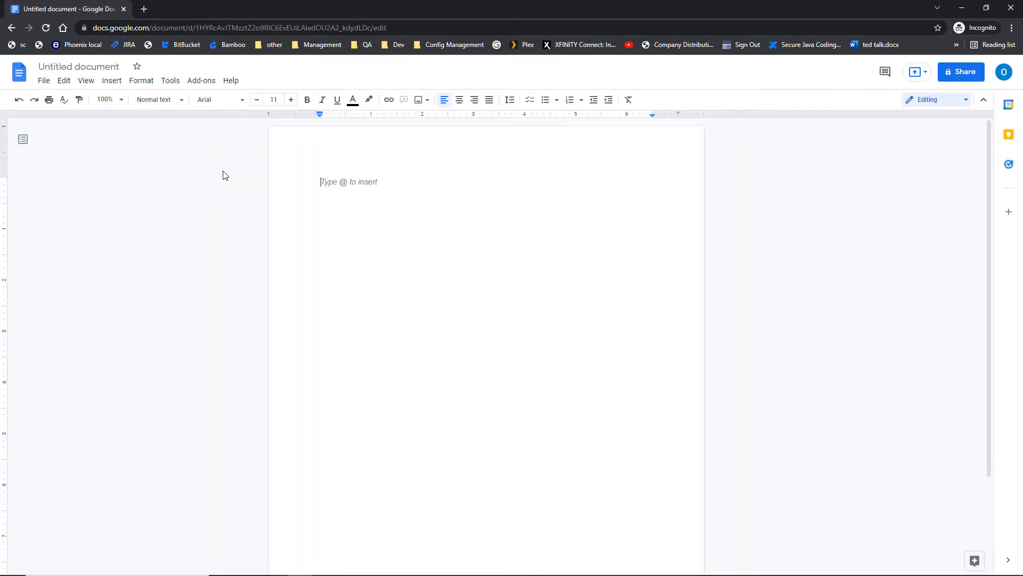
{"action": "left_click", "coordinate": [118, 84]}
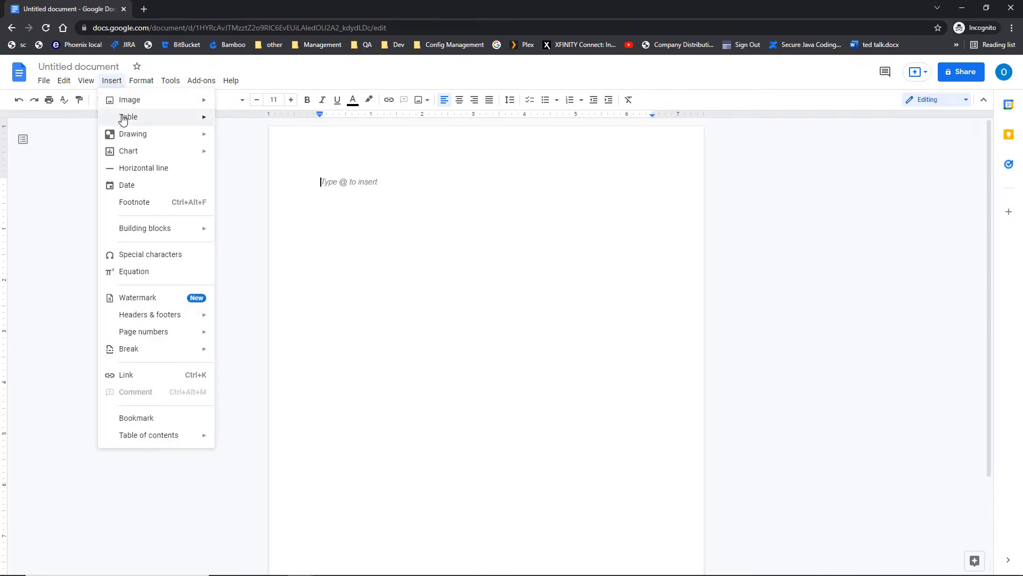
Insert an empty 3 x 3 table from the Insert > Table grid.
{"action": "left_click", "coordinate": [123, 118]}
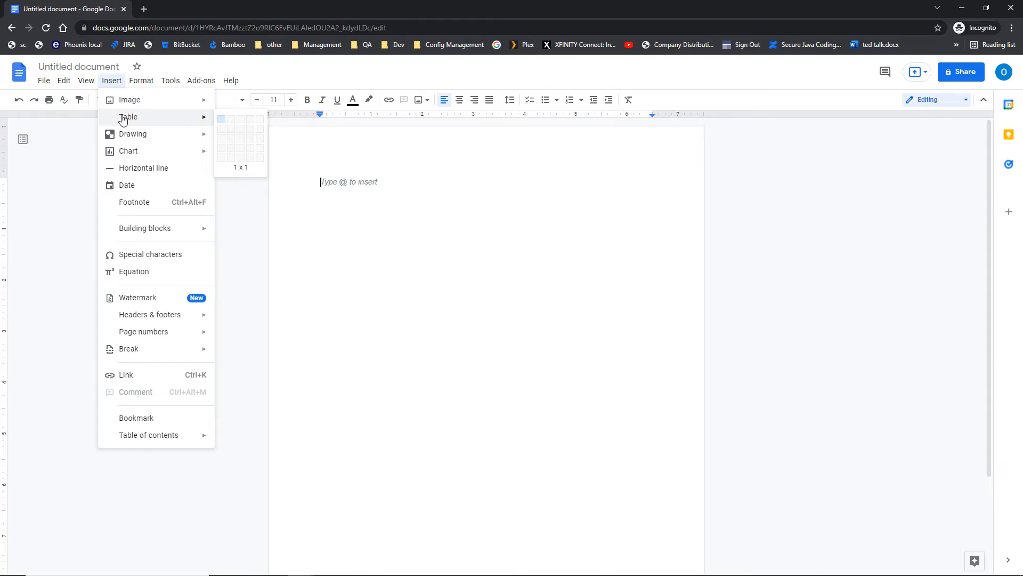
{"action": "left_click", "coordinate": [241, 141]}
{"action": "left_click", "coordinate": [241, 139]}
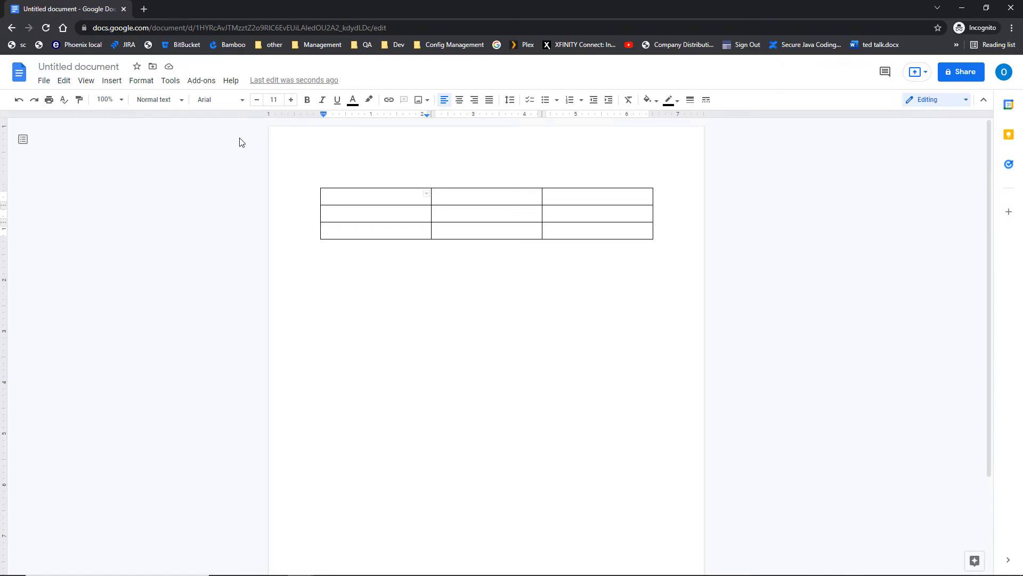
{"action": "left_click", "coordinate": [411, 212]}
{"action": "key", "text": "Tab"}
{"action": "key", "text": "Tab"}
{"action": "key", "text": "shift+Tab"}
{"action": "key", "text": "shift+Tab"}
{"action": "left_click_drag", "start_coordinate": [325, 196], "coordinate": [594, 198]}
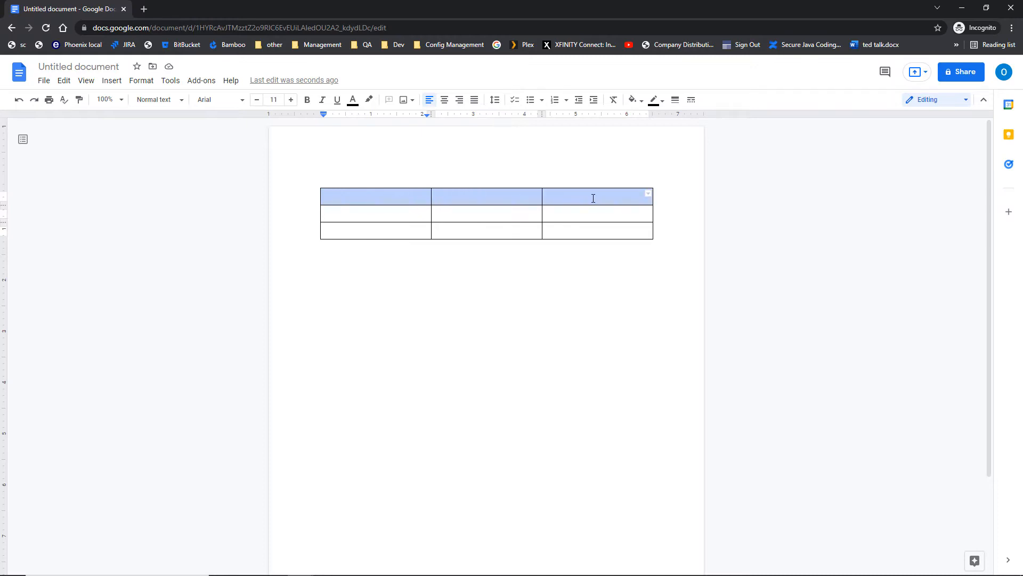
{"action": "left_click", "coordinate": [299, 170]}
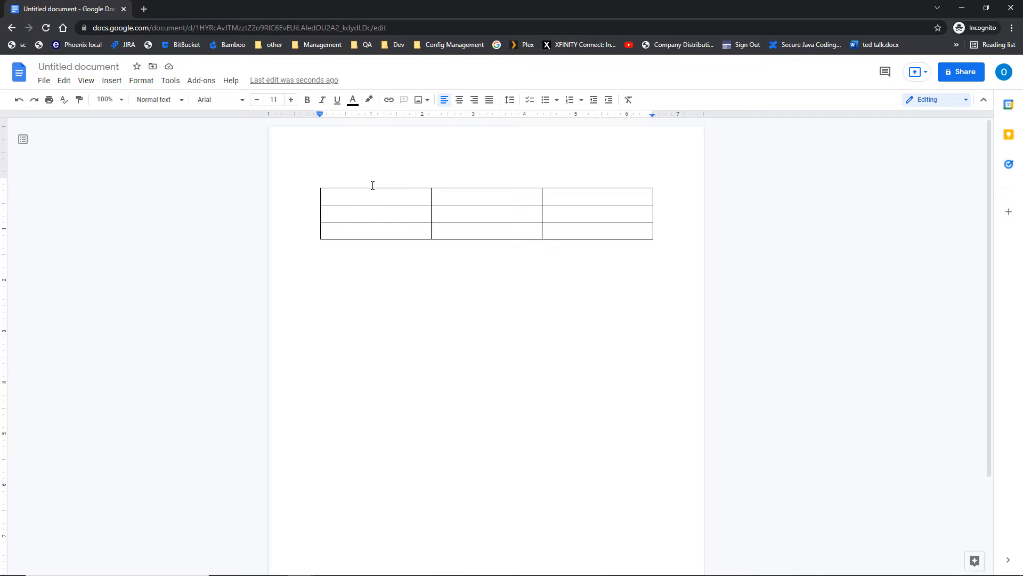
{"action": "key", "text": "ctrl+a"}
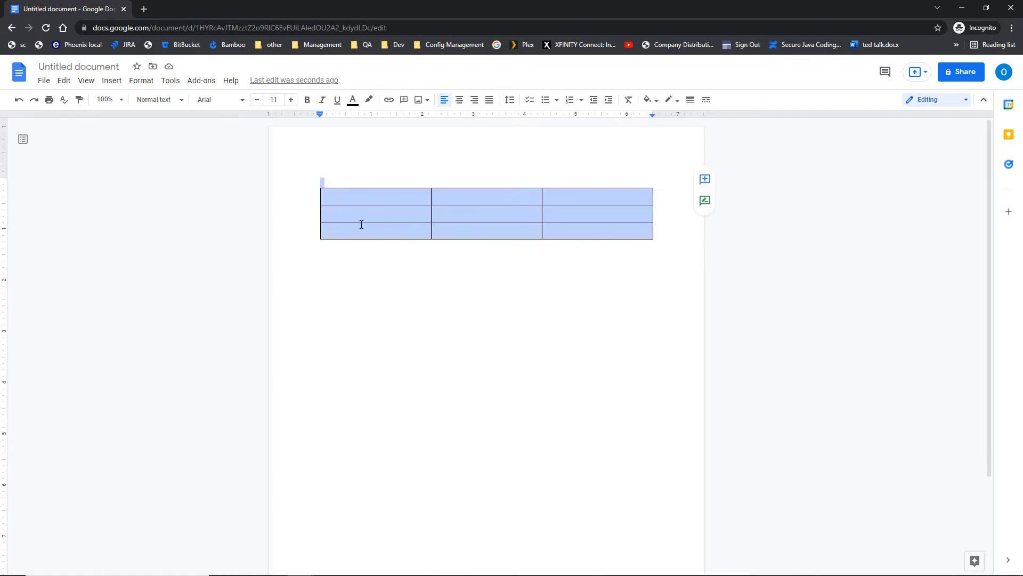
{"action": "left_click", "coordinate": [391, 171]}
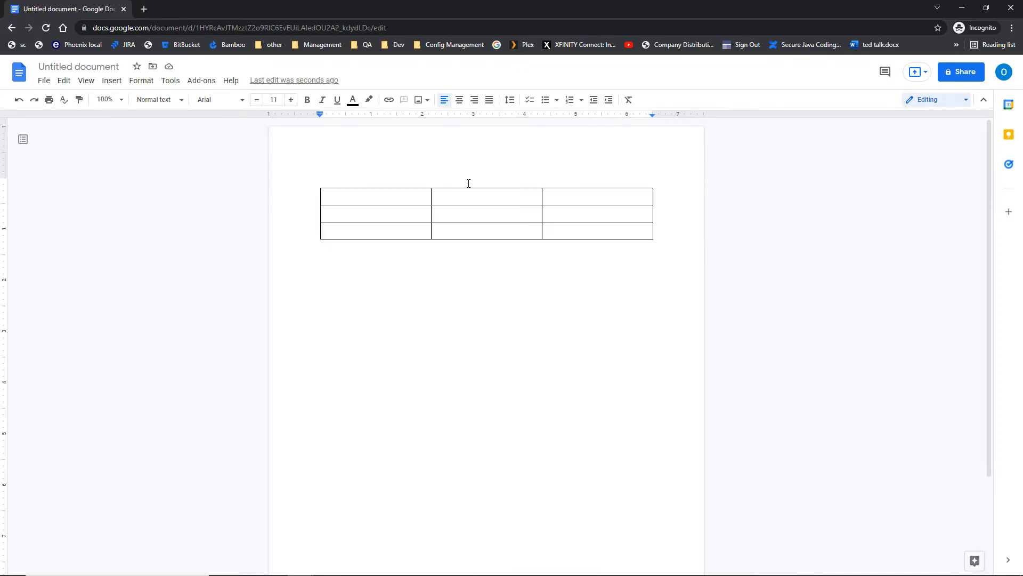
{"action": "key", "text": "ctrl+a"}
{"action": "left_click", "coordinate": [464, 201]}
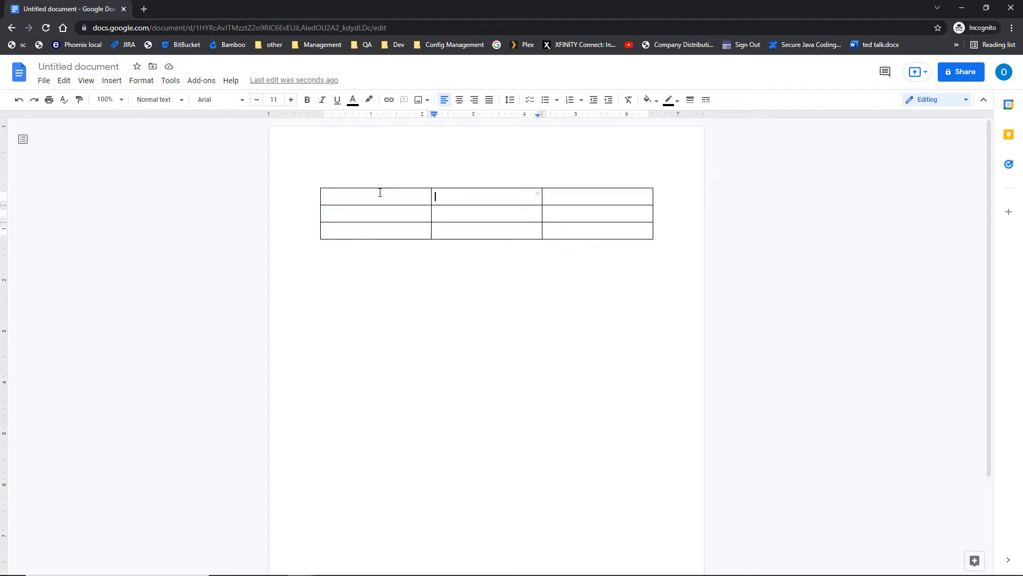
{"action": "left_click_drag", "start_coordinate": [380, 193], "coordinate": [375, 230]}
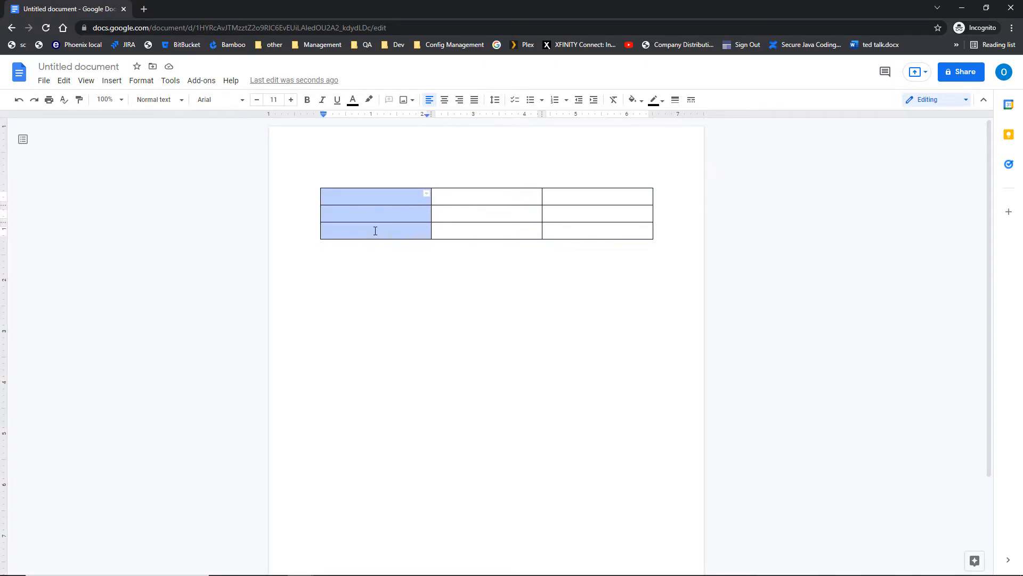
{"action": "left_click", "coordinate": [365, 255]}
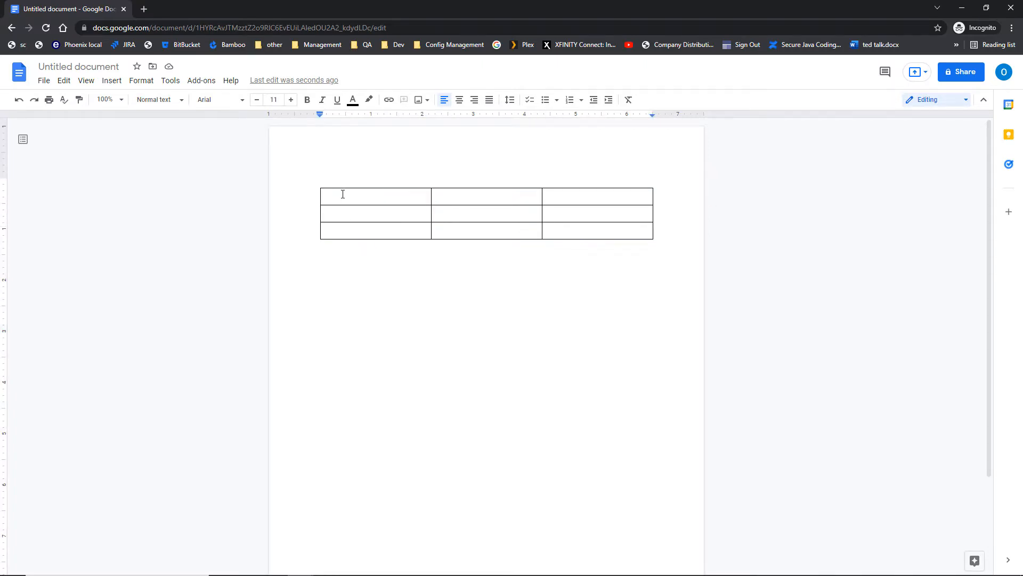
{"action": "left_click_drag", "start_coordinate": [343, 194], "coordinate": [338, 238]}
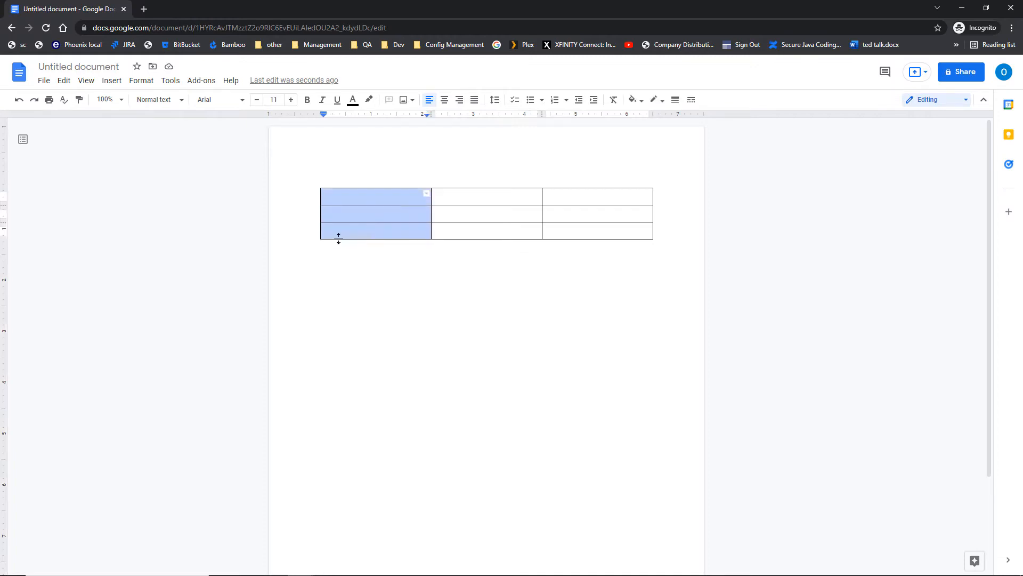
{"action": "left_click", "coordinate": [341, 268]}
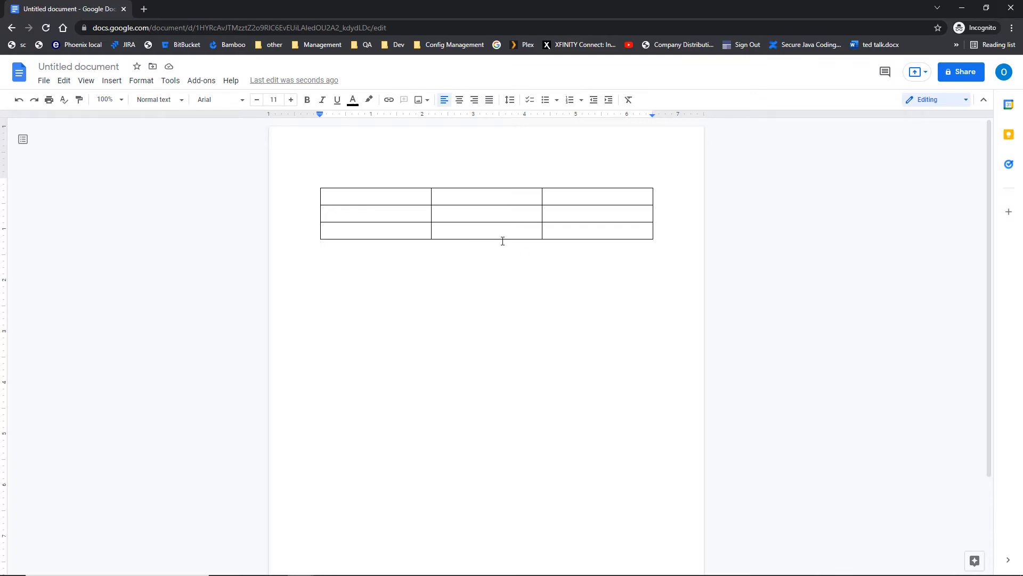
{"action": "left_click", "coordinate": [560, 231]}
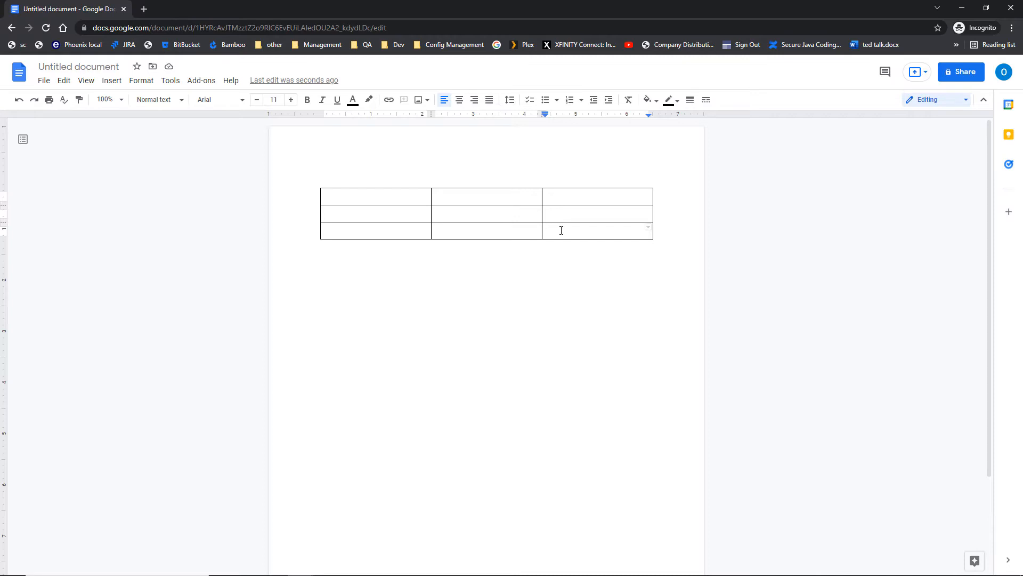
Add new rows to the bottom of the table by tabbing out of the bottom-right cell.
{"action": "key", "text": "Tab"}
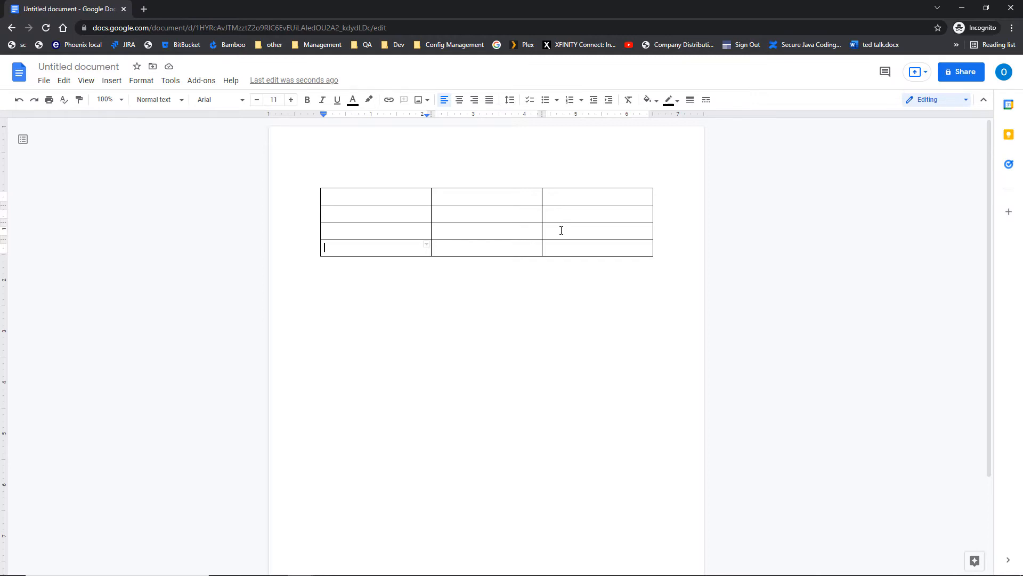
{"action": "left_click", "coordinate": [111, 80]}
{"action": "mouse_move", "coordinate": [121, 122]}
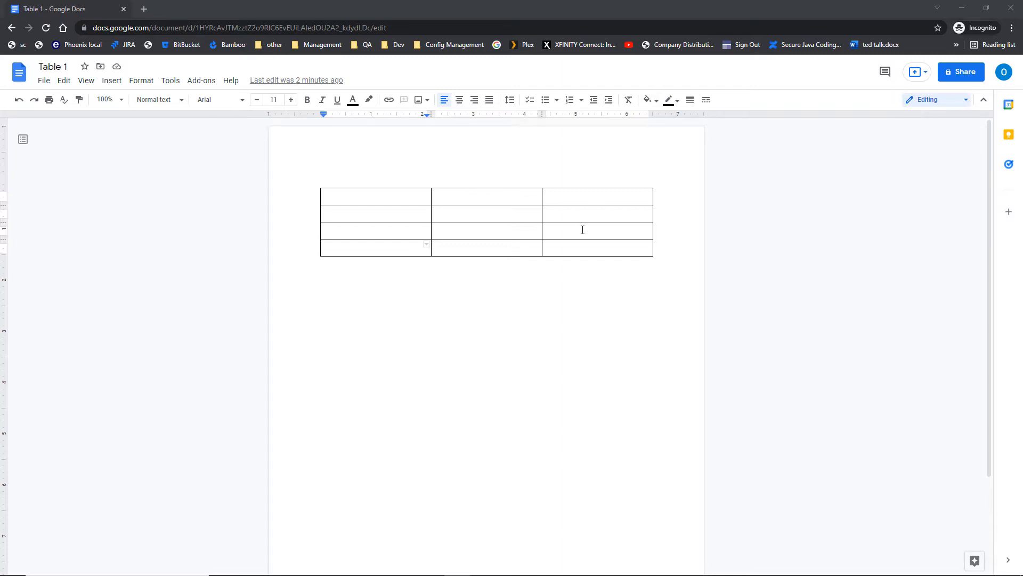
{"action": "left_click", "coordinate": [571, 253]}
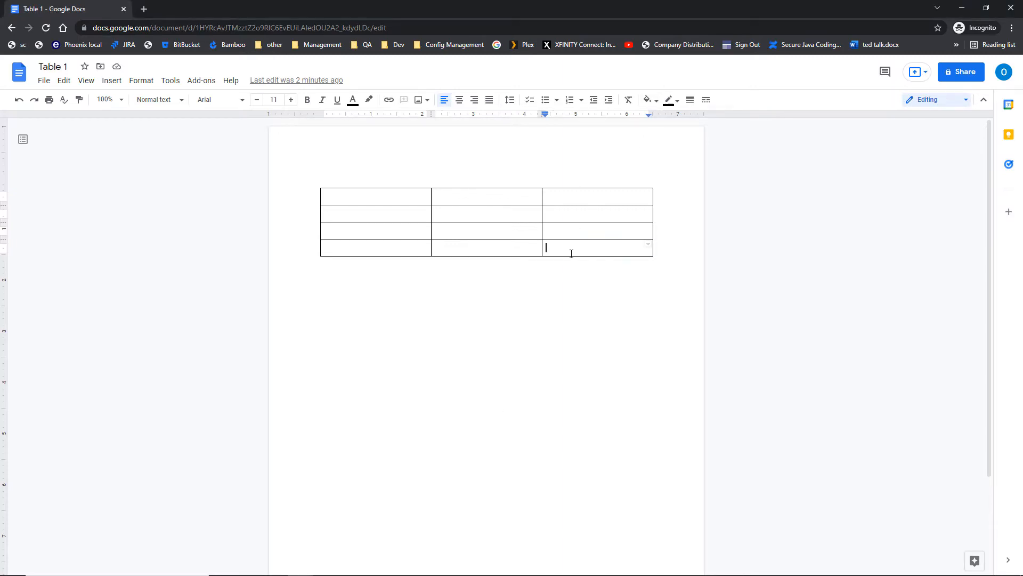
{"action": "key", "text": "Tab"}
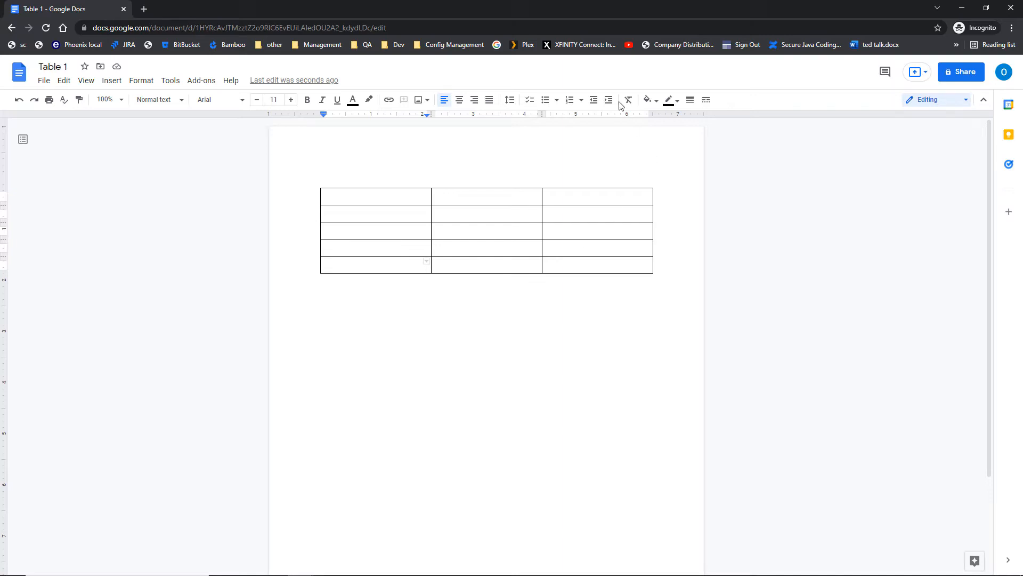
Insert a column right of the middle column and a row below the third row.
{"action": "right_click", "coordinate": [470, 198]}
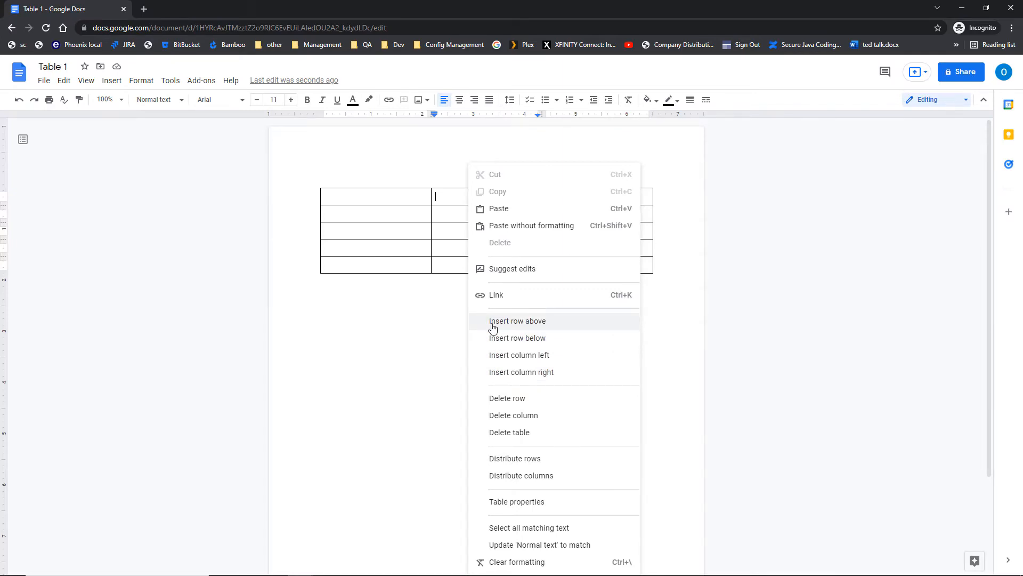
{"action": "left_click", "coordinate": [497, 379]}
{"action": "left_click", "coordinate": [497, 379]}
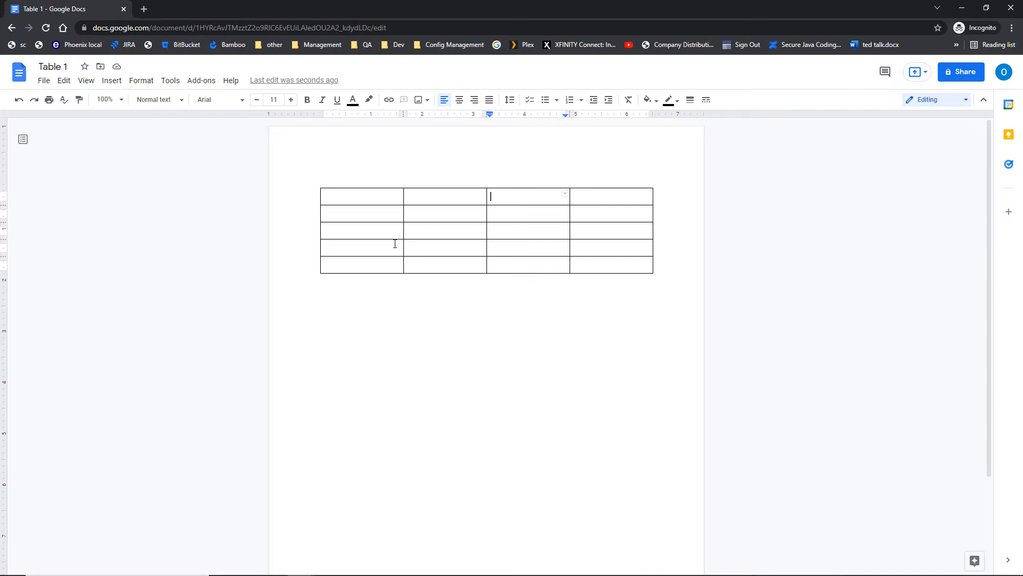
{"action": "right_click", "coordinate": [366, 229]}
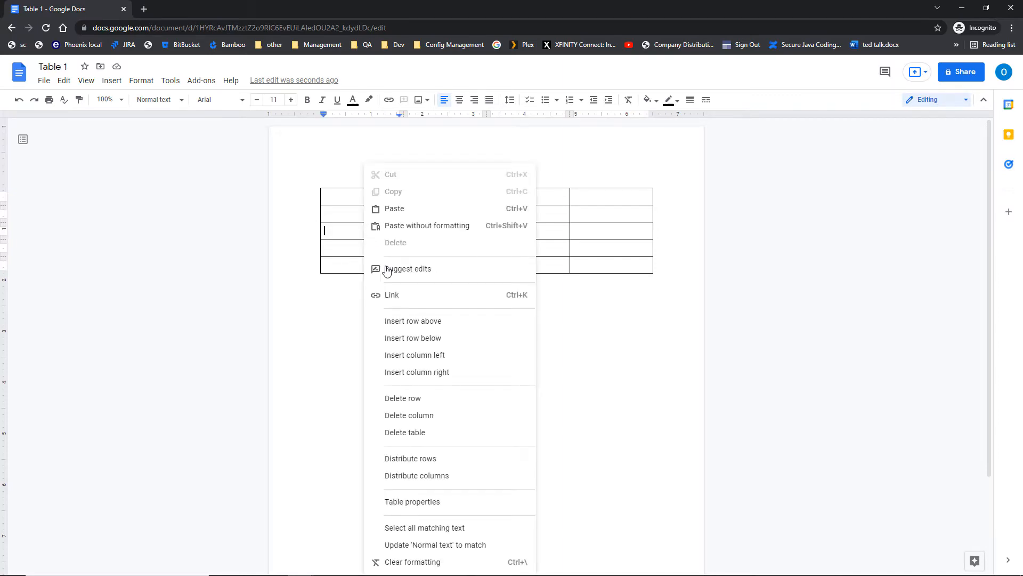
{"action": "left_click", "coordinate": [401, 339]}
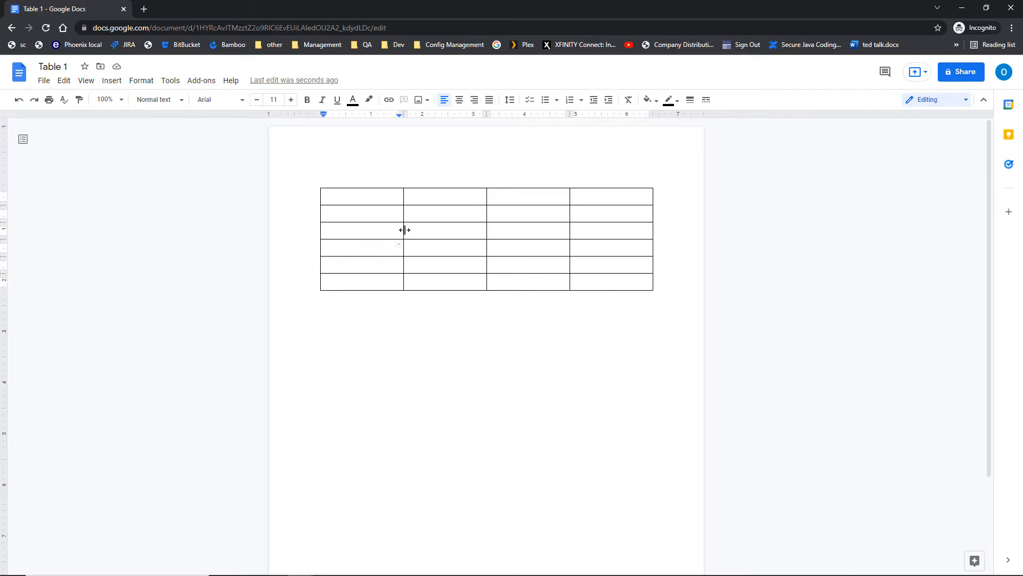
Drag the column border to narrow column 1, and drag row 3's border to make it taller.
{"action": "left_click_drag", "start_coordinate": [405, 230], "coordinate": [432, 231]}
{"action": "left_click_drag", "start_coordinate": [432, 230], "coordinate": [379, 231]}
{"action": "left_click", "coordinate": [355, 240]}
{"action": "left_click_drag", "start_coordinate": [355, 240], "coordinate": [351, 254]}
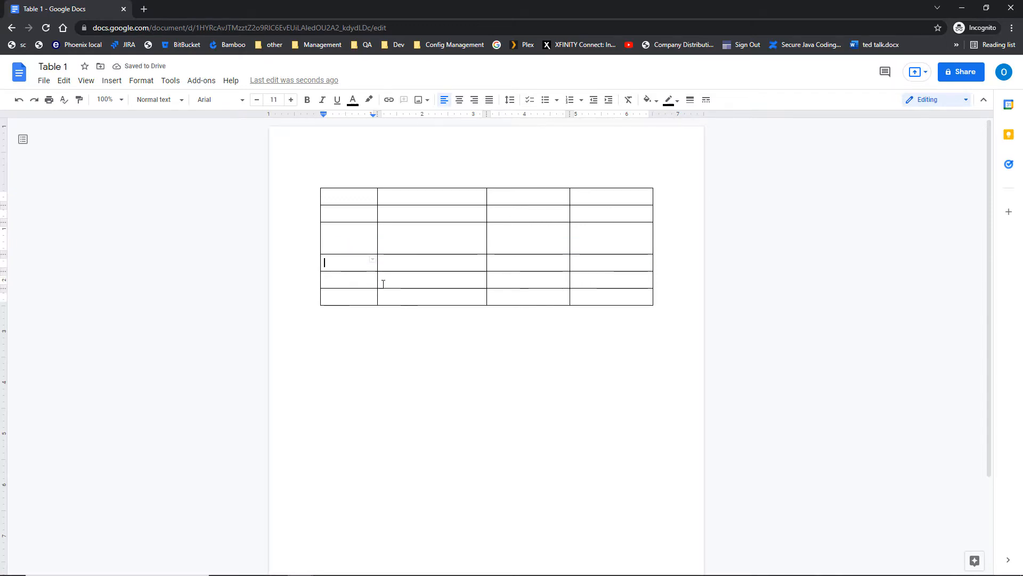
{"action": "left_click", "coordinate": [405, 297]}
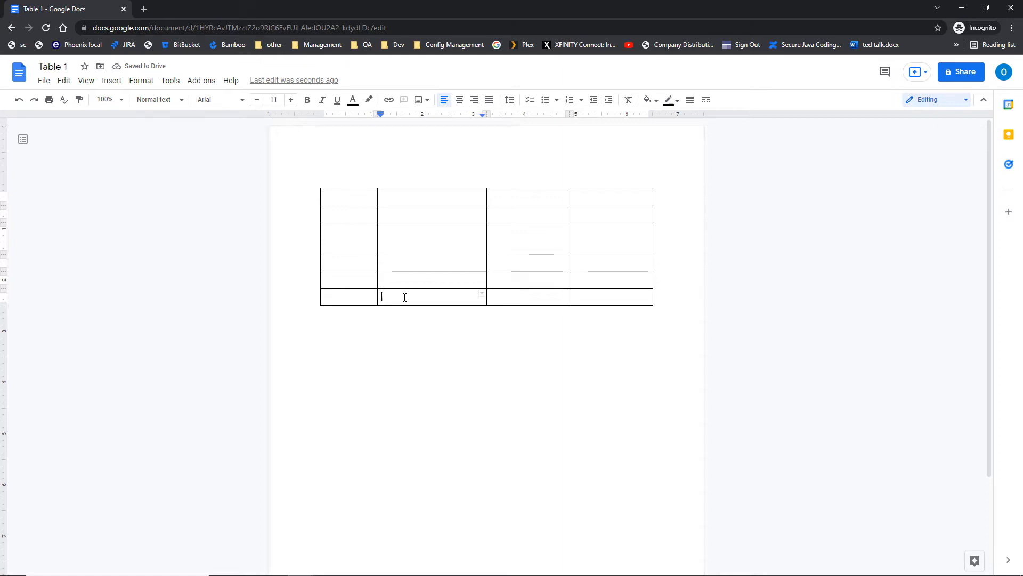
Add an empty line in row 6, then move to the Office Return Plan's Manager header cell.
{"action": "key", "text": "Return"}
{"action": "key", "text": "Return"}
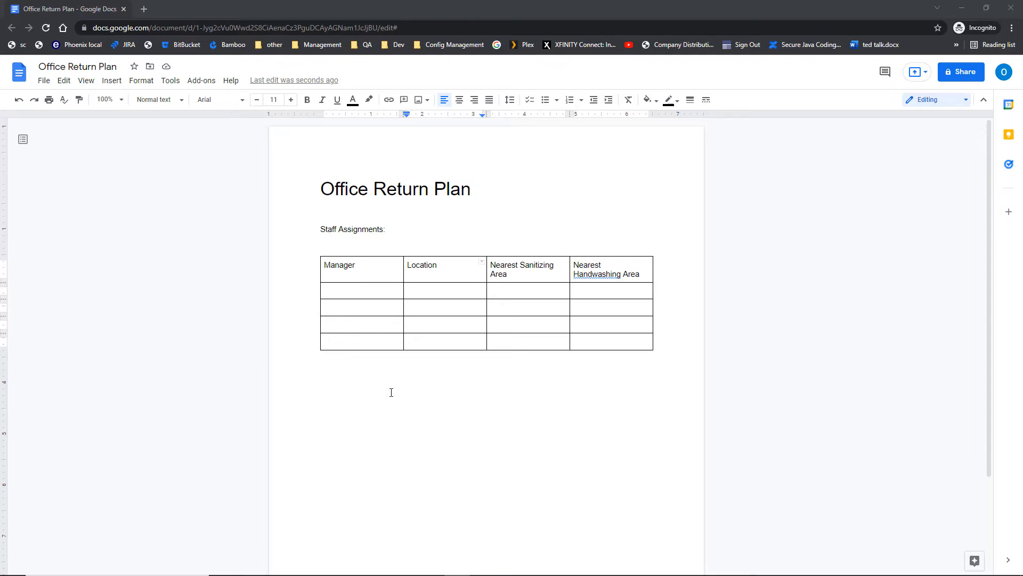
{"action": "left_click", "coordinate": [326, 267]}
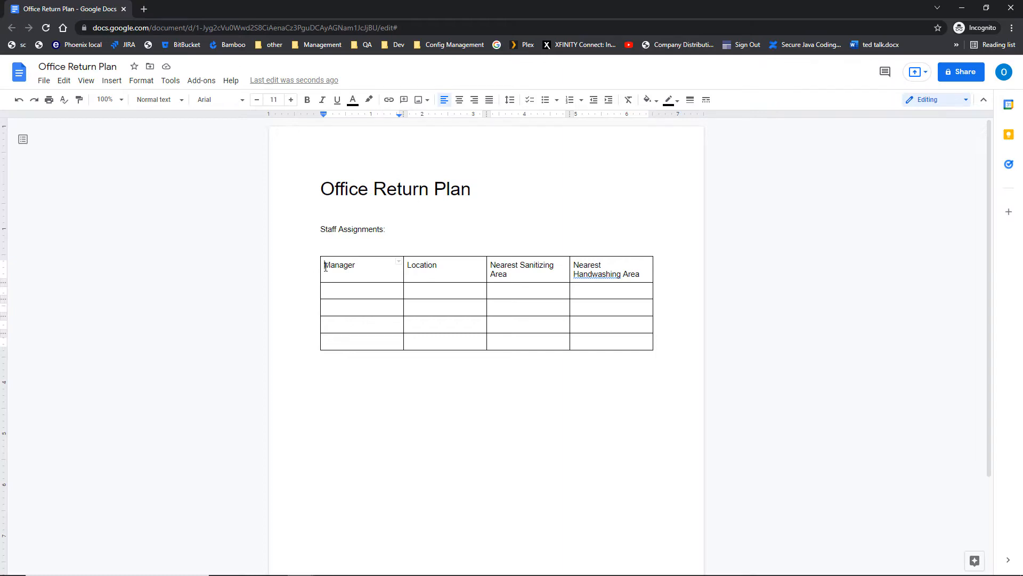
{"action": "right_click", "coordinate": [326, 267]}
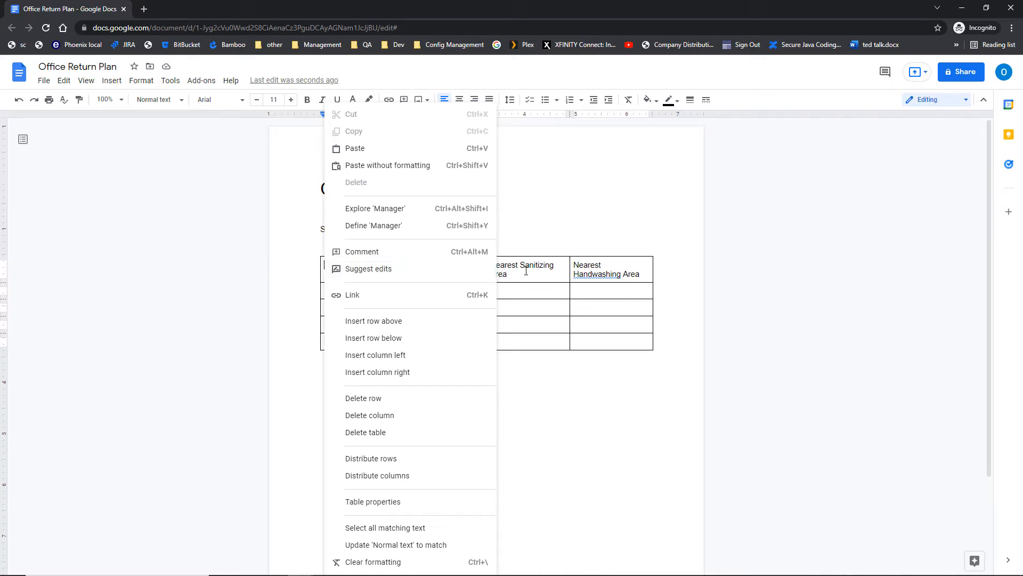
{"action": "left_click", "coordinate": [499, 269]}
{"action": "key", "text": "ctrl"}
{"action": "key", "text": "ctrl"}
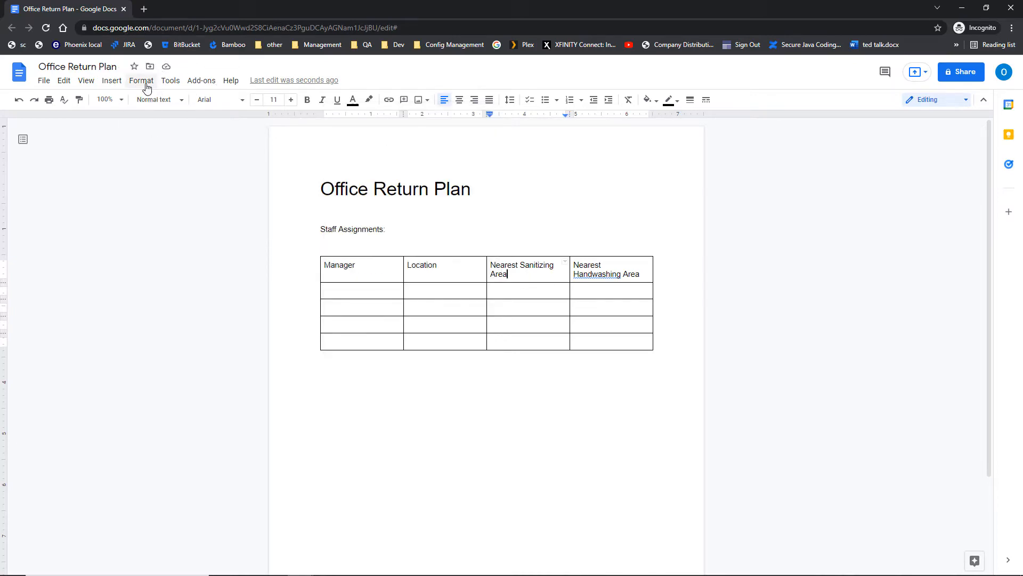
Use Format > Table > Insert row above to add a blank row over the Manager header.
{"action": "left_click", "coordinate": [141, 81]}
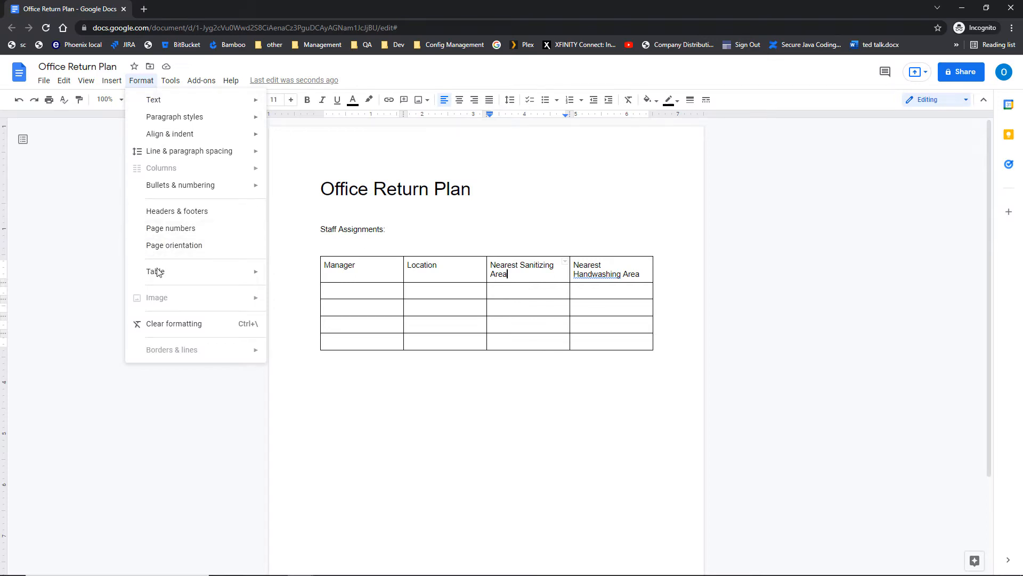
{"action": "mouse_move", "coordinate": [159, 278]}
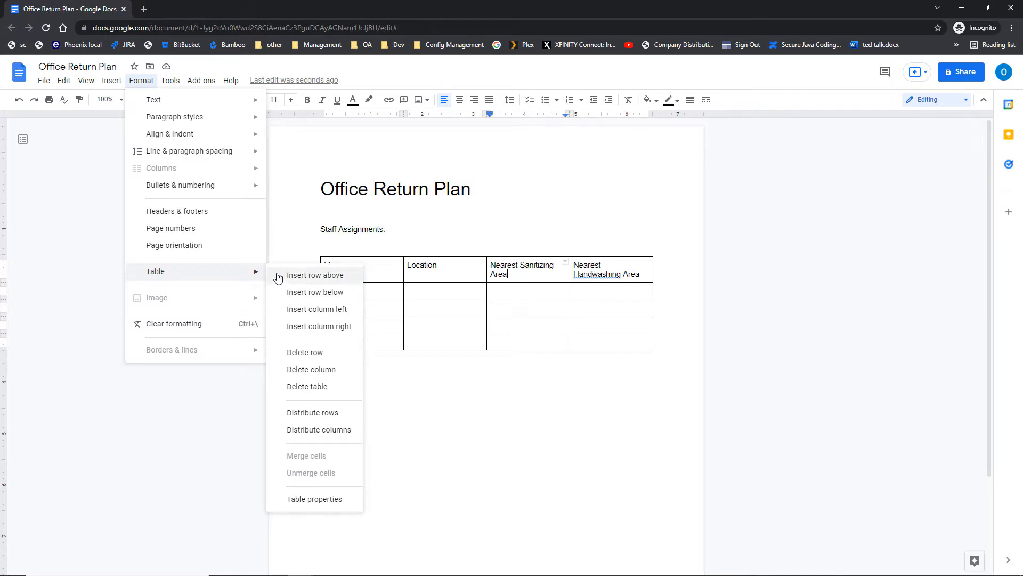
{"action": "left_click", "coordinate": [299, 278]}
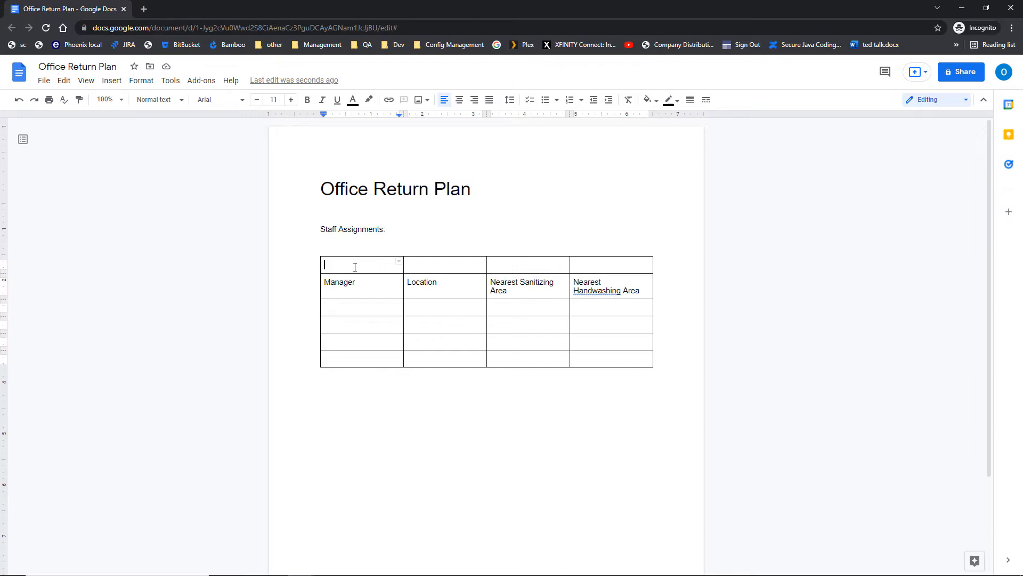
Merge the four top-row cells and type 'Staff Location and Health Sites' in the merged cell.
{"action": "left_click_drag", "start_coordinate": [354, 268], "coordinate": [600, 268]}
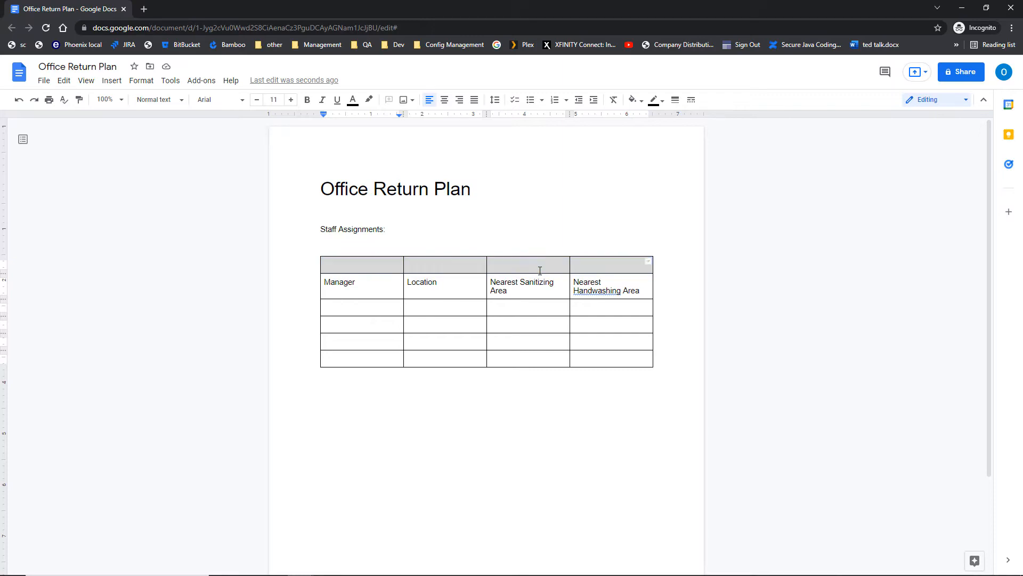
{"action": "right_click", "coordinate": [540, 270]}
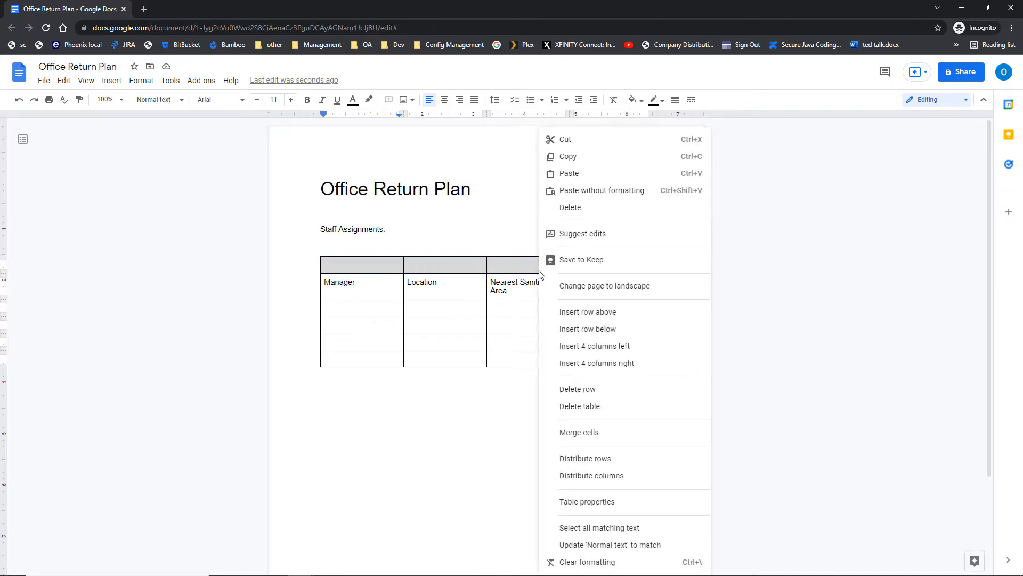
{"action": "left_click", "coordinate": [566, 440]}
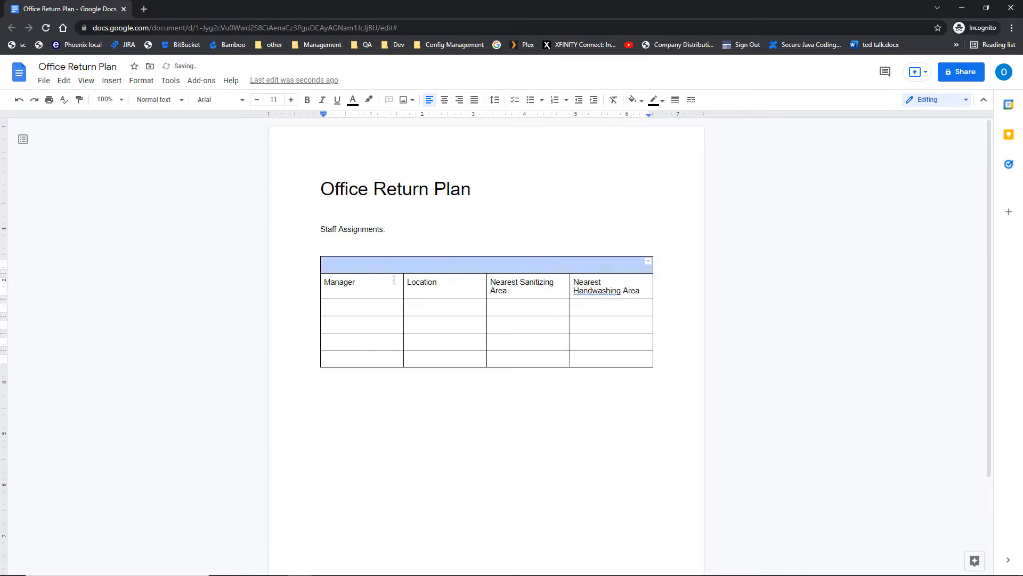
{"action": "left_click", "coordinate": [379, 265]}
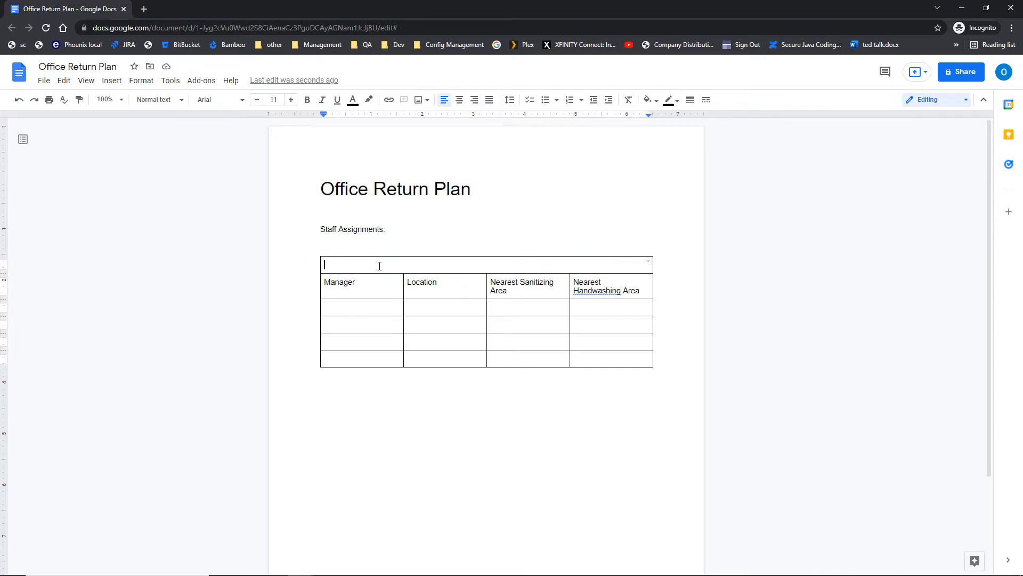
{"action": "type", "text": "Staff Location and Health Sites"}
Select the 'Staff Location and Health Sites' title and increase its font size to 14 pt.
{"action": "left_click_drag", "start_coordinate": [438, 267], "coordinate": [318, 269]}
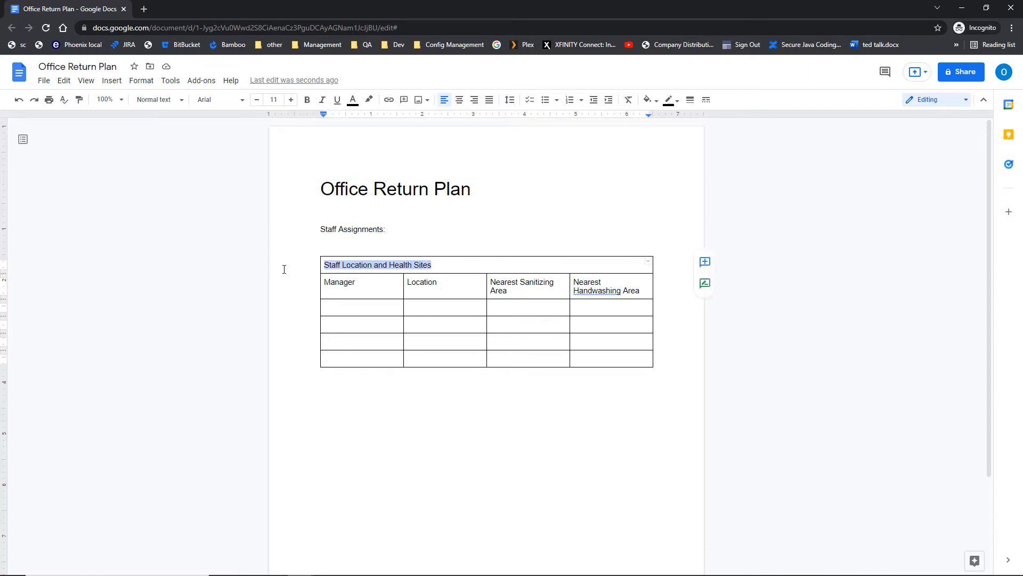
{"action": "left_click", "coordinate": [291, 100]}
{"action": "left_click", "coordinate": [291, 101]}
{"action": "left_click", "coordinate": [292, 102]}
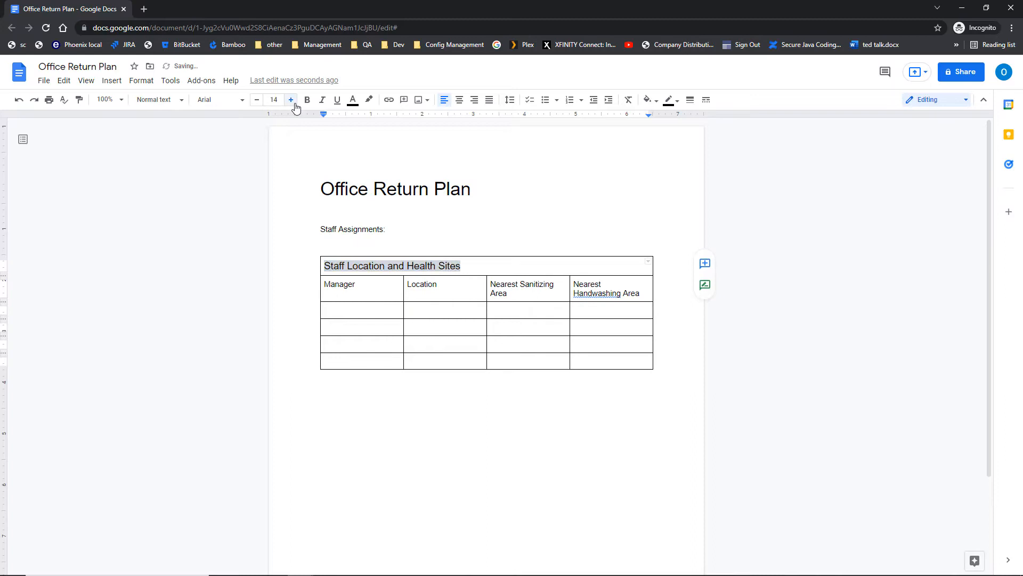
{"action": "left_click", "coordinate": [294, 103]}
{"action": "left_click", "coordinate": [256, 99]}
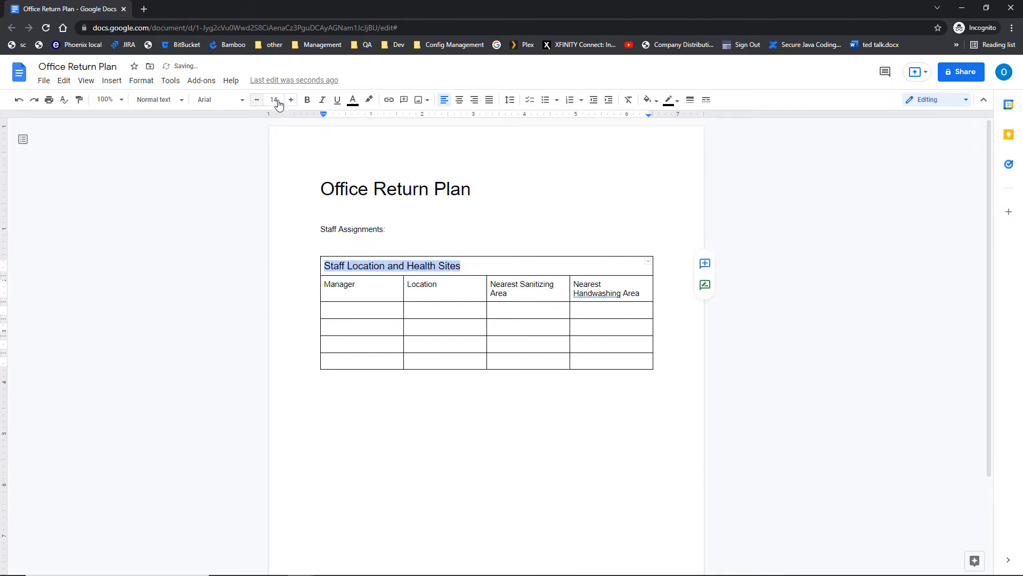
Make the title bold, centre it in the merged cell, and colour it blue.
{"action": "left_click", "coordinate": [307, 102]}
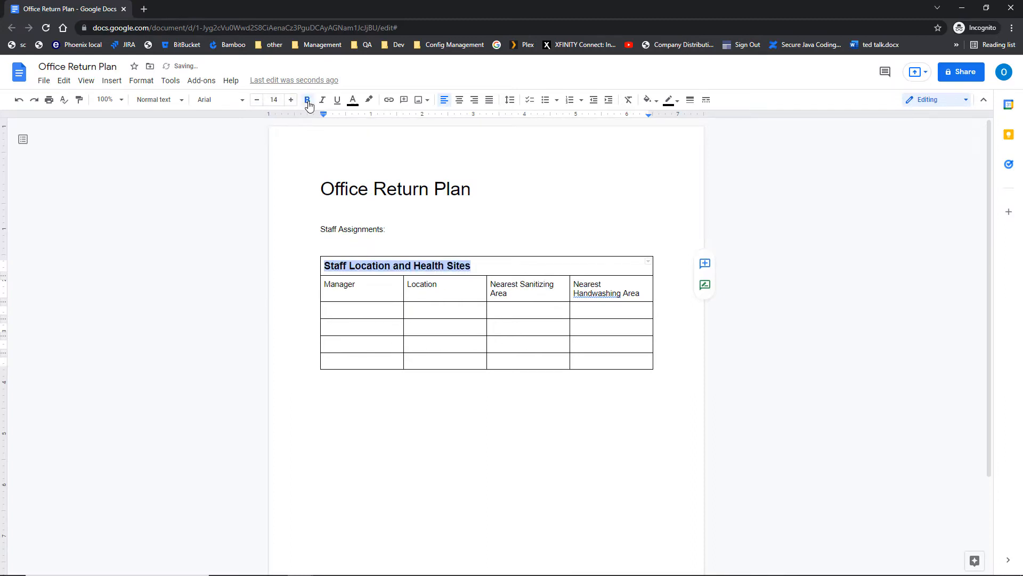
{"action": "left_click", "coordinate": [460, 101]}
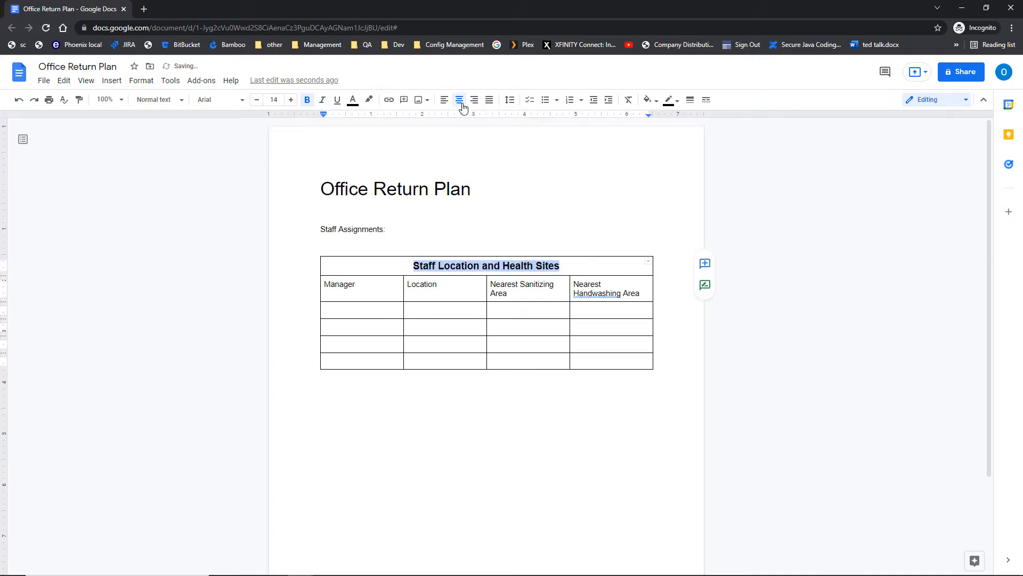
{"action": "left_click", "coordinate": [355, 102]}
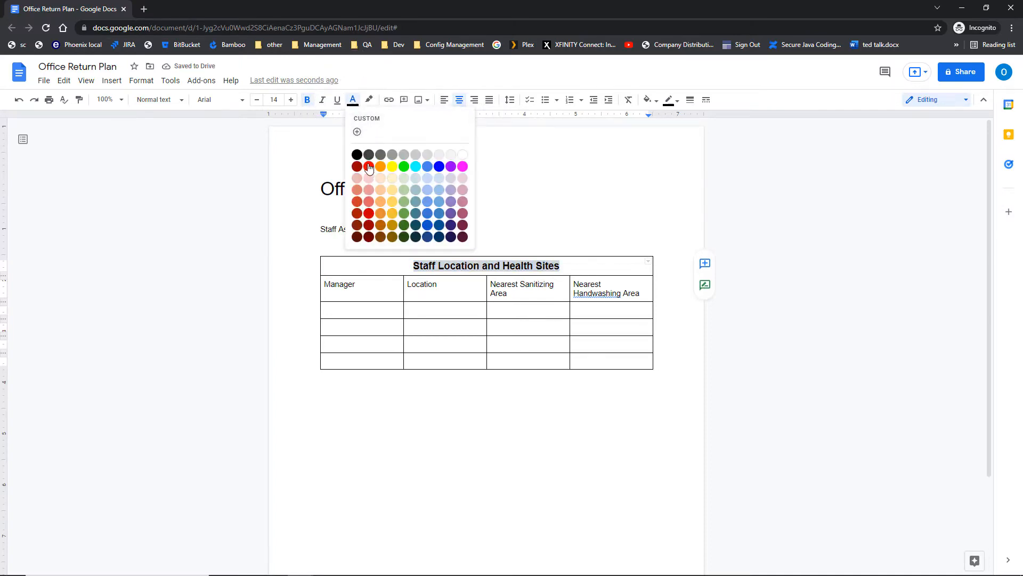
{"action": "left_click", "coordinate": [427, 167]}
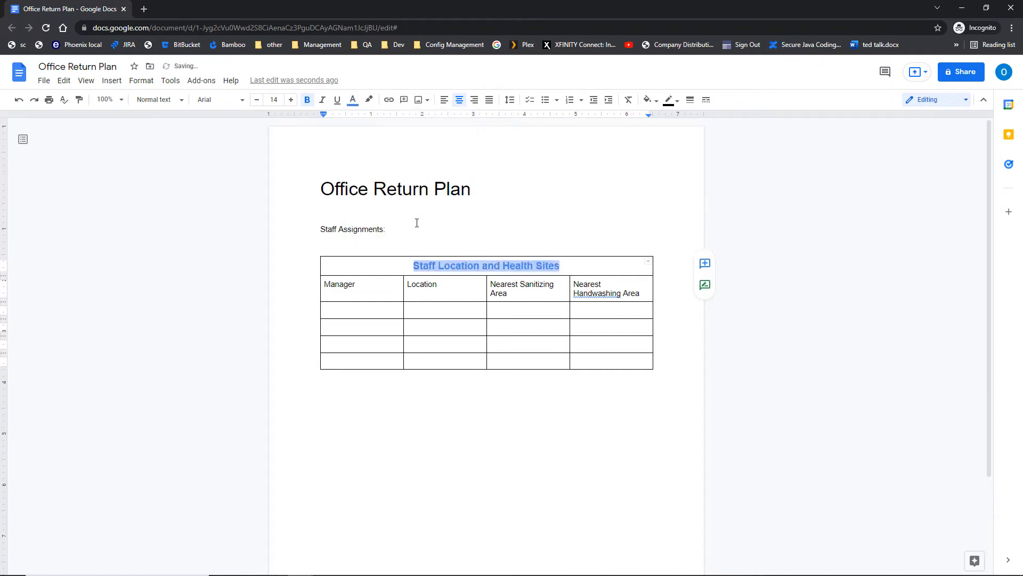
{"action": "left_click", "coordinate": [417, 223]}
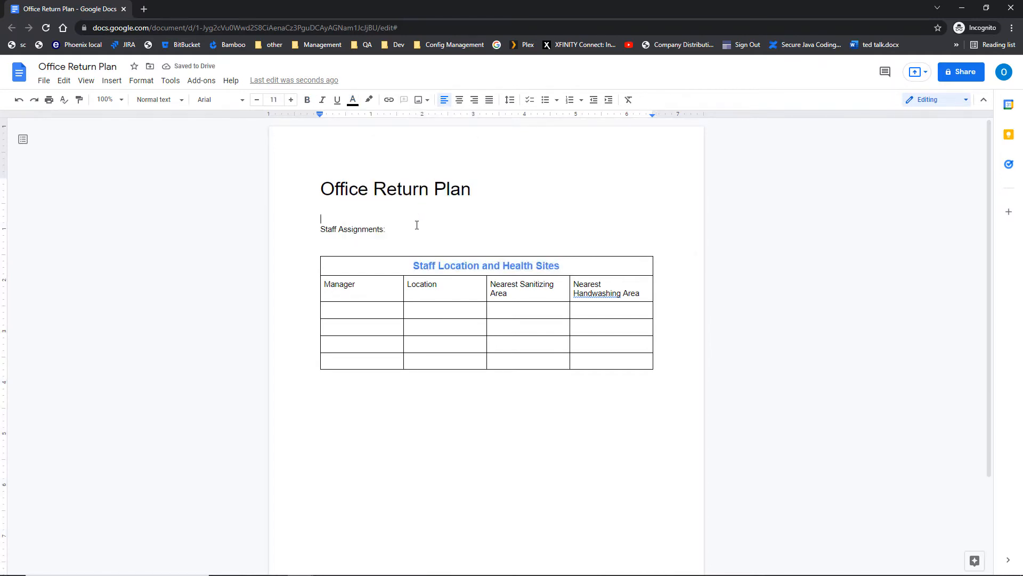
Delete the Nearest Handwashing Area column, leaving Manager, Location and Nearest Sanitizing Area.
{"action": "left_click", "coordinate": [608, 286]}
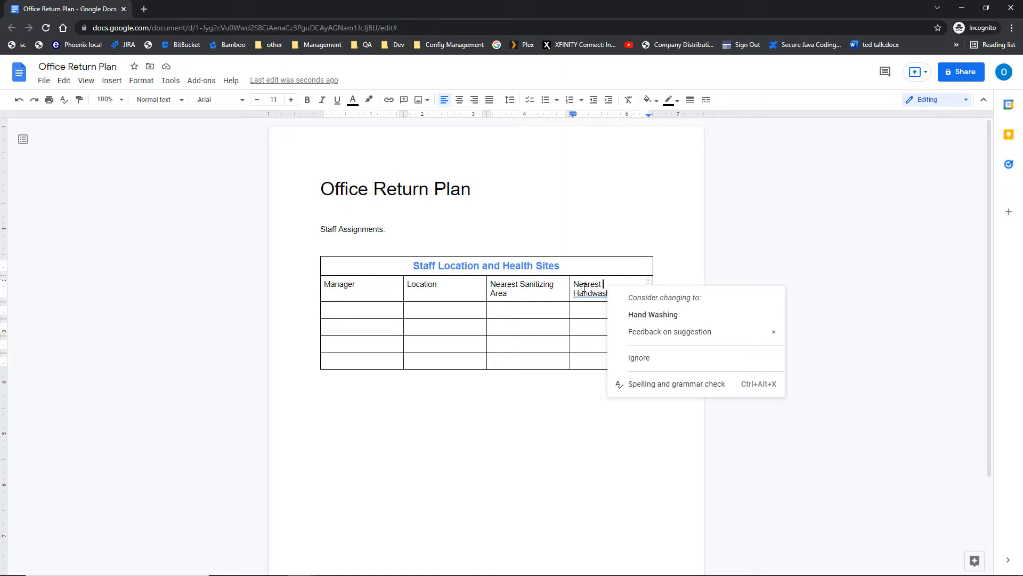
{"action": "key", "text": "Escape"}
{"action": "right_click", "coordinate": [593, 312]}
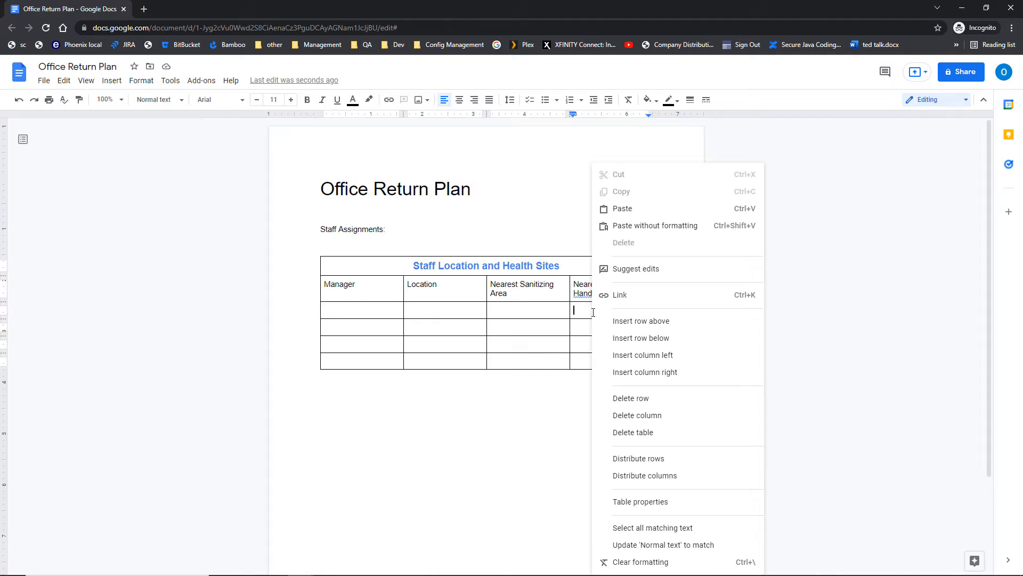
{"action": "left_click", "coordinate": [616, 421]}
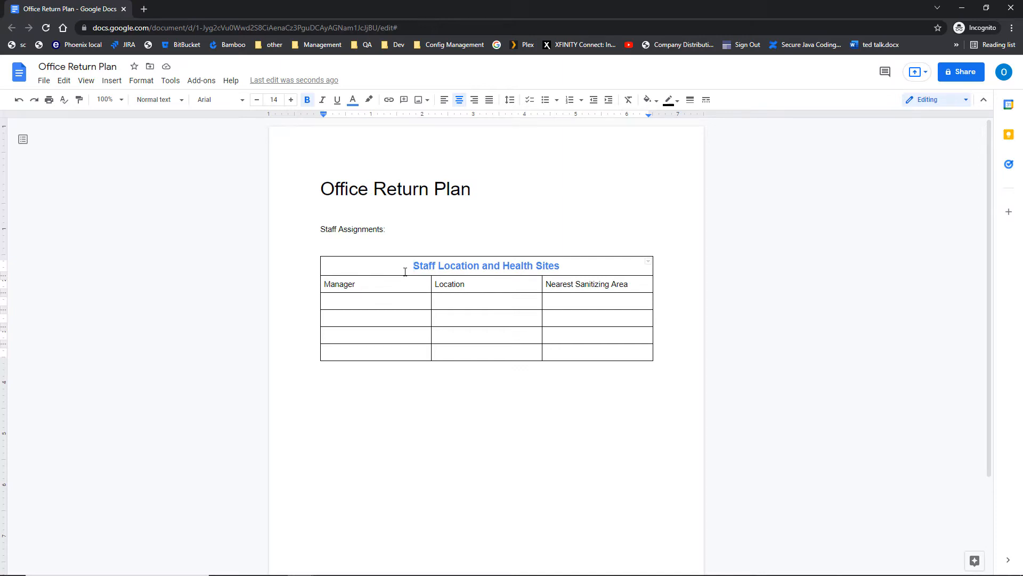
Adjust the Manager and Location widths, then distribute all three columns evenly below the title row.
{"action": "left_click_drag", "start_coordinate": [432, 288], "coordinate": [401, 291]}
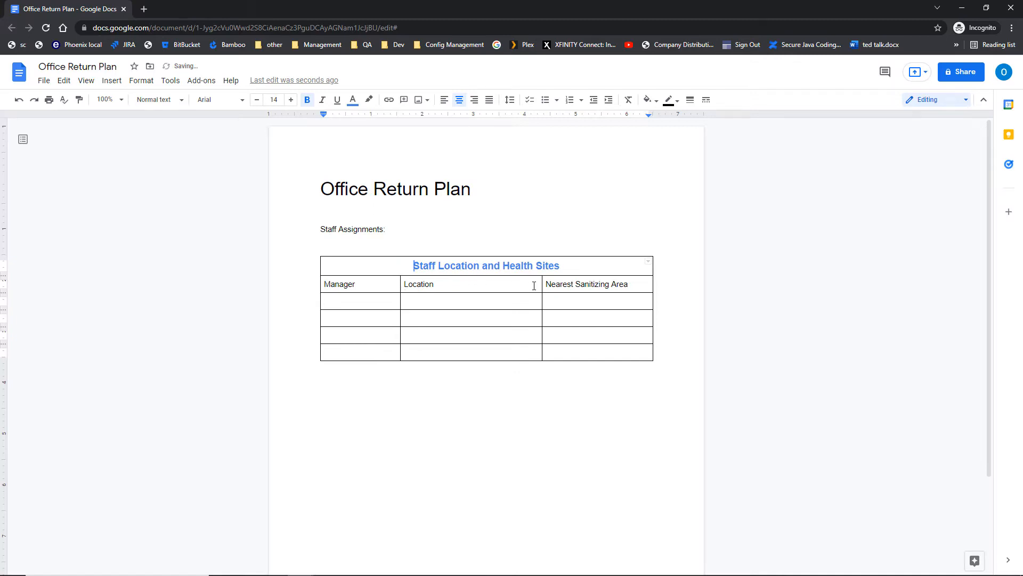
{"action": "left_click_drag", "start_coordinate": [542, 286], "coordinate": [574, 290]}
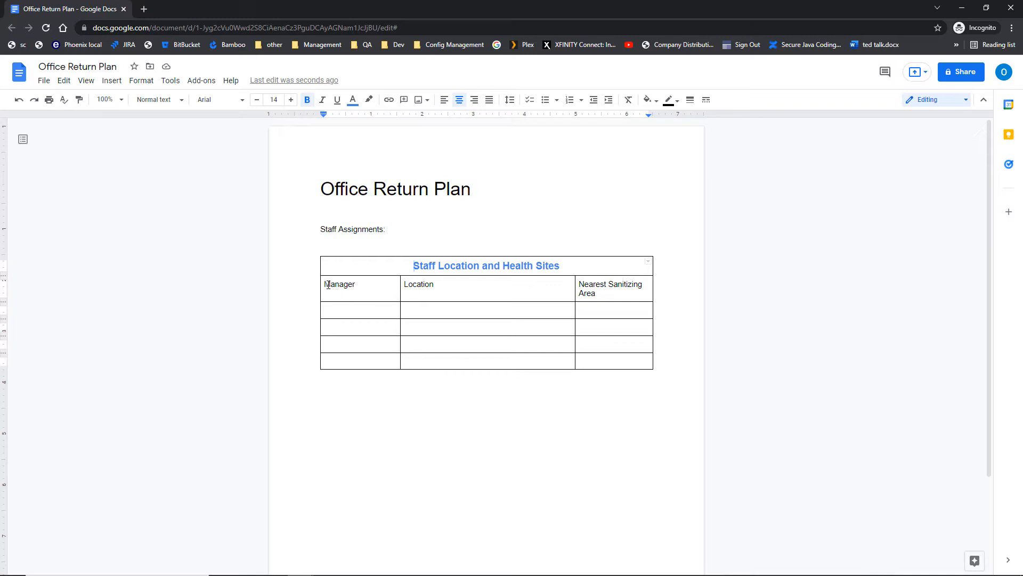
{"action": "left_click_drag", "start_coordinate": [326, 285], "coordinate": [609, 359]}
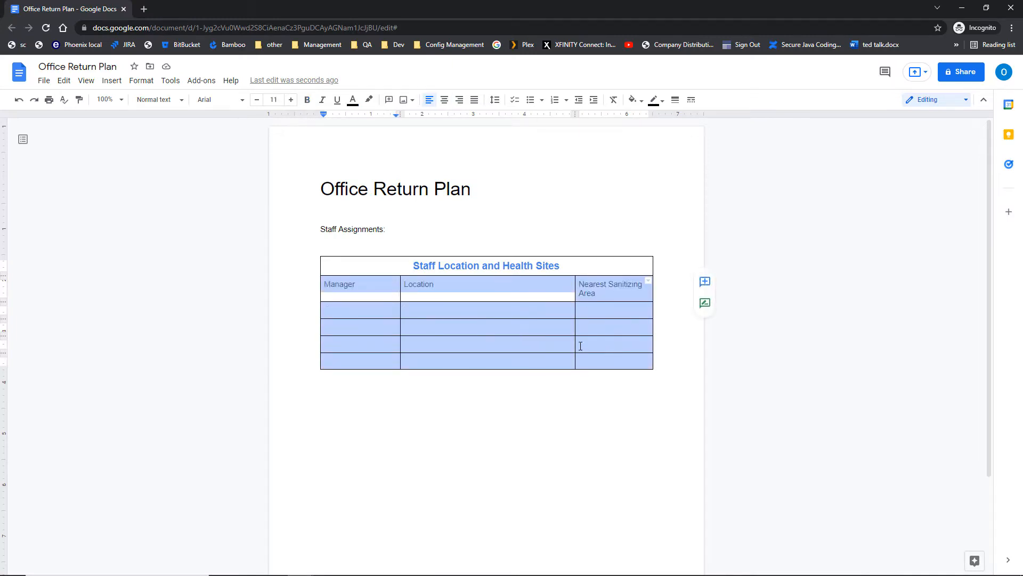
{"action": "right_click", "coordinate": [430, 307]}
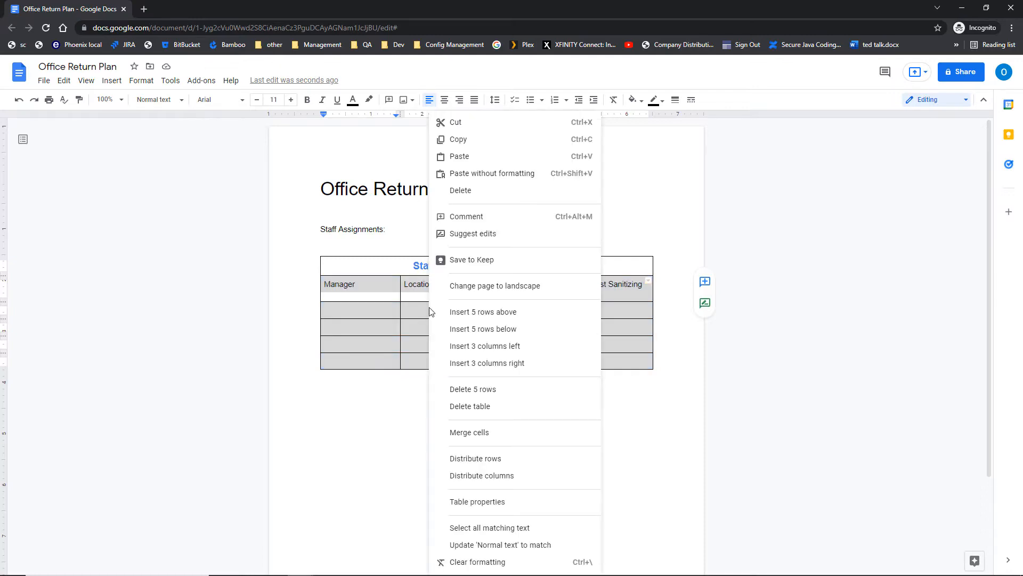
{"action": "left_click", "coordinate": [483, 479]}
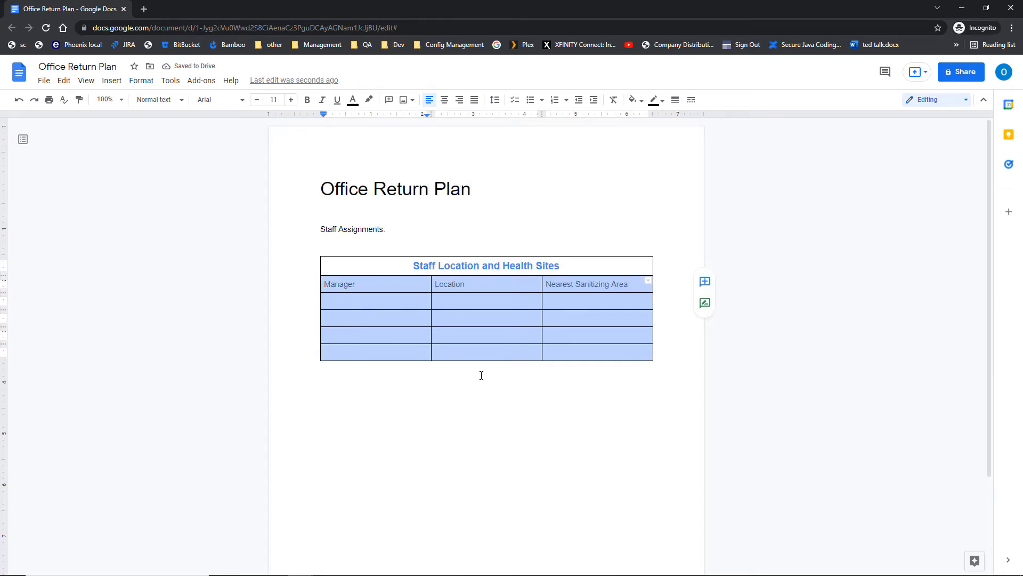
{"action": "left_click", "coordinate": [466, 413]}
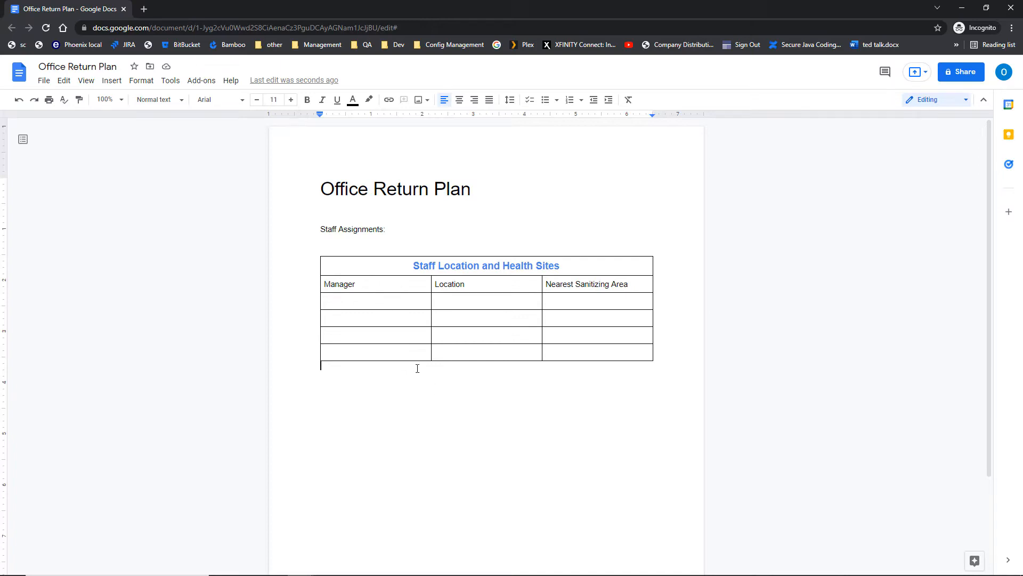
Delete the table's bottom empty row so three blank data rows remain.
{"action": "right_click", "coordinate": [356, 351]}
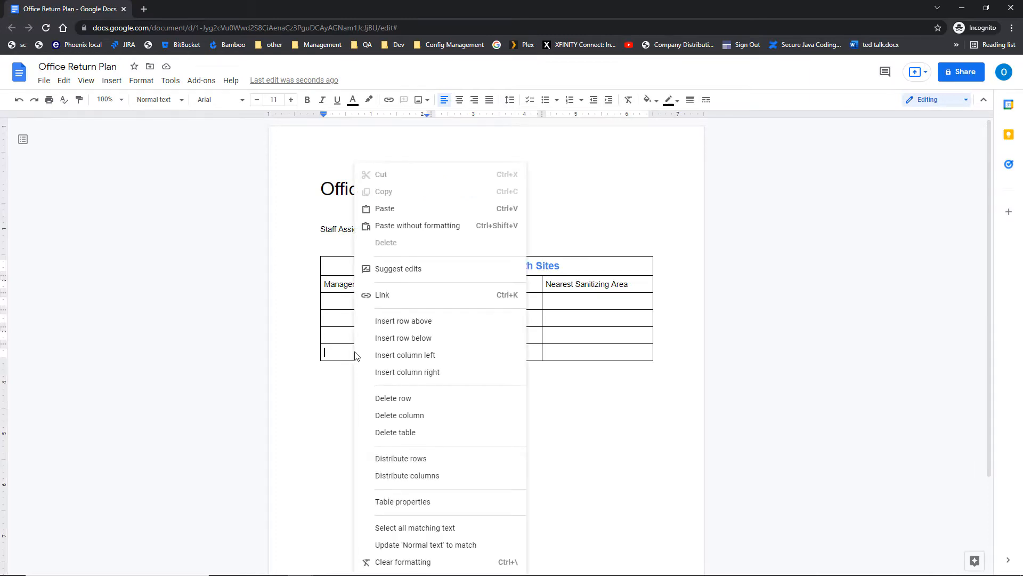
{"action": "left_click", "coordinate": [395, 399]}
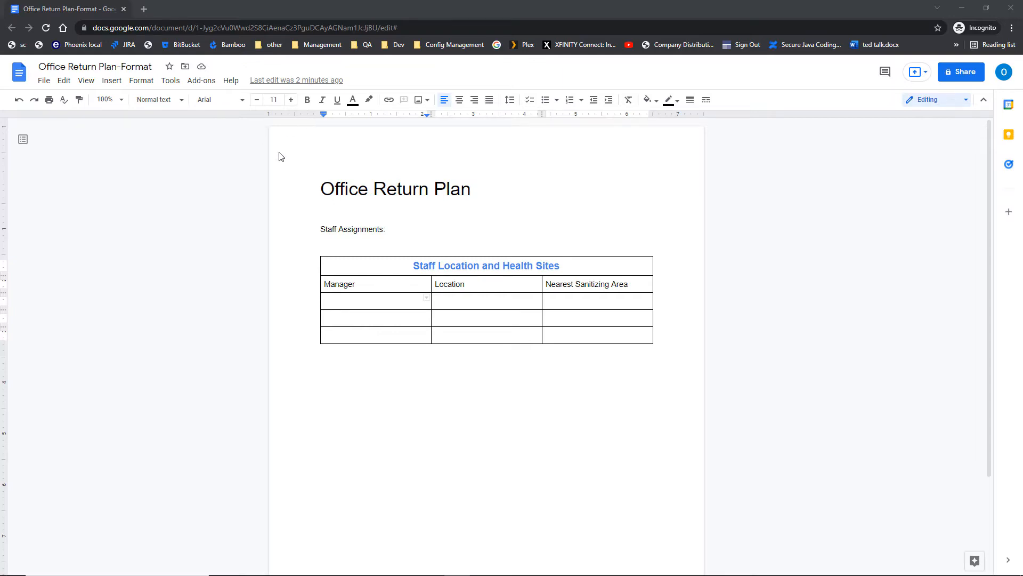
With the caret below Manager, open Table properties via Format > Table.
{"action": "right_click", "coordinate": [347, 271]}
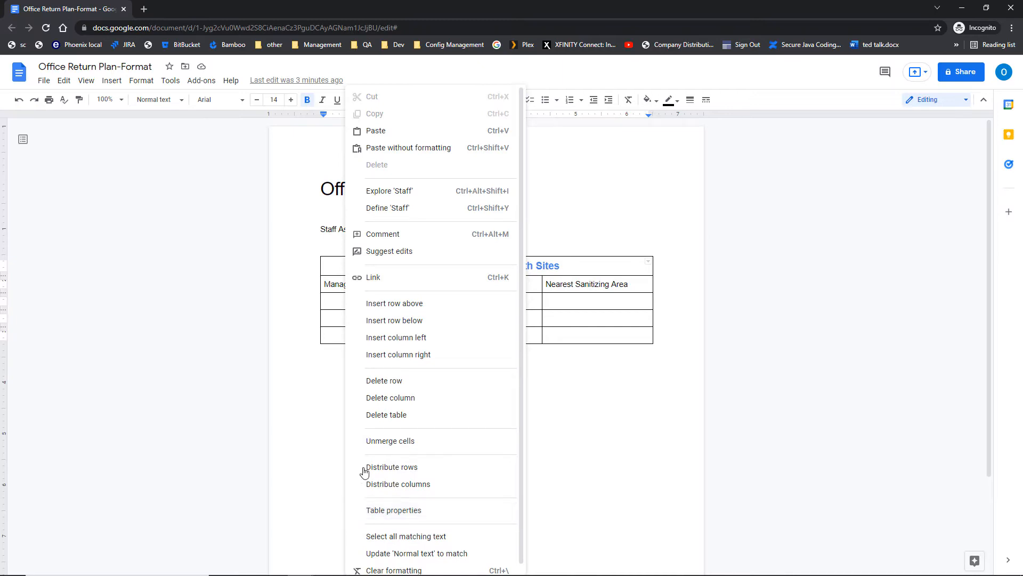
{"action": "left_click", "coordinate": [334, 302]}
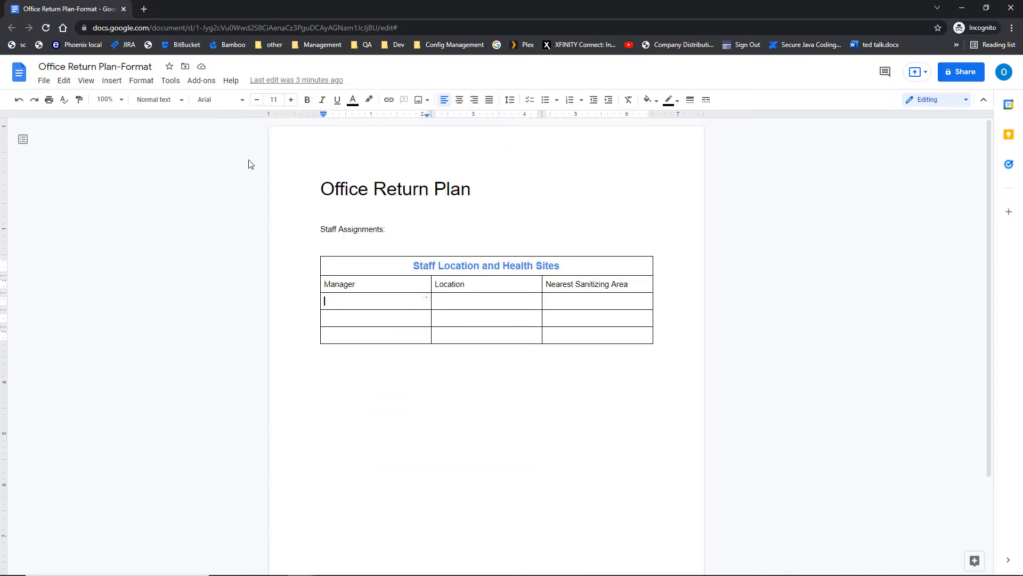
{"action": "left_click", "coordinate": [142, 87]}
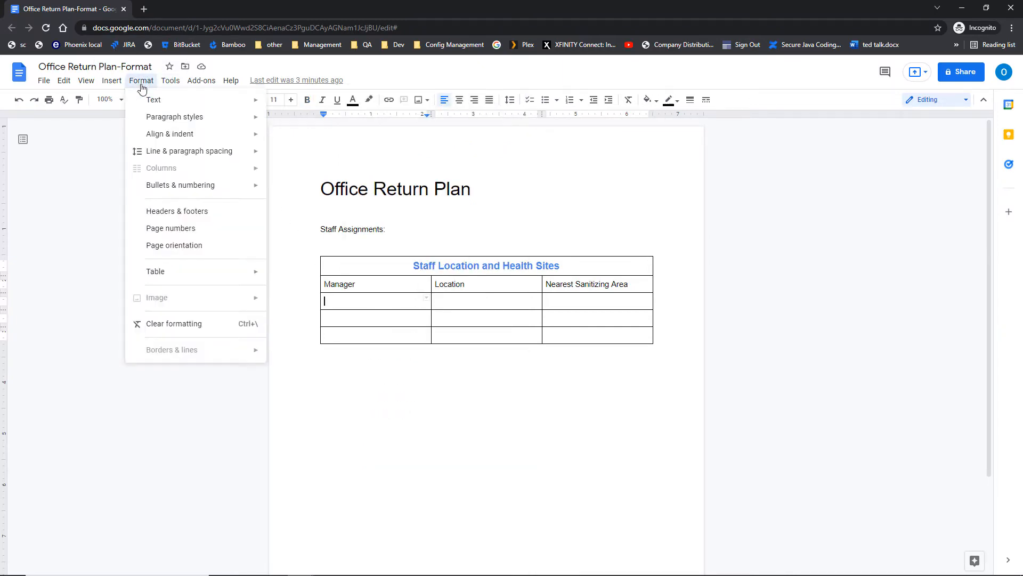
{"action": "mouse_move", "coordinate": [215, 283]}
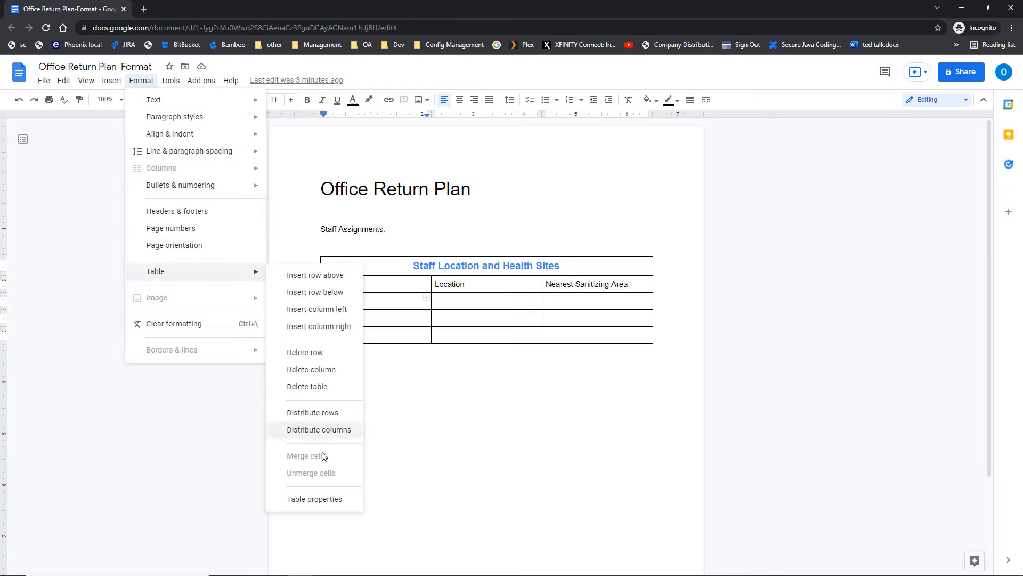
{"action": "left_click", "coordinate": [317, 507]}
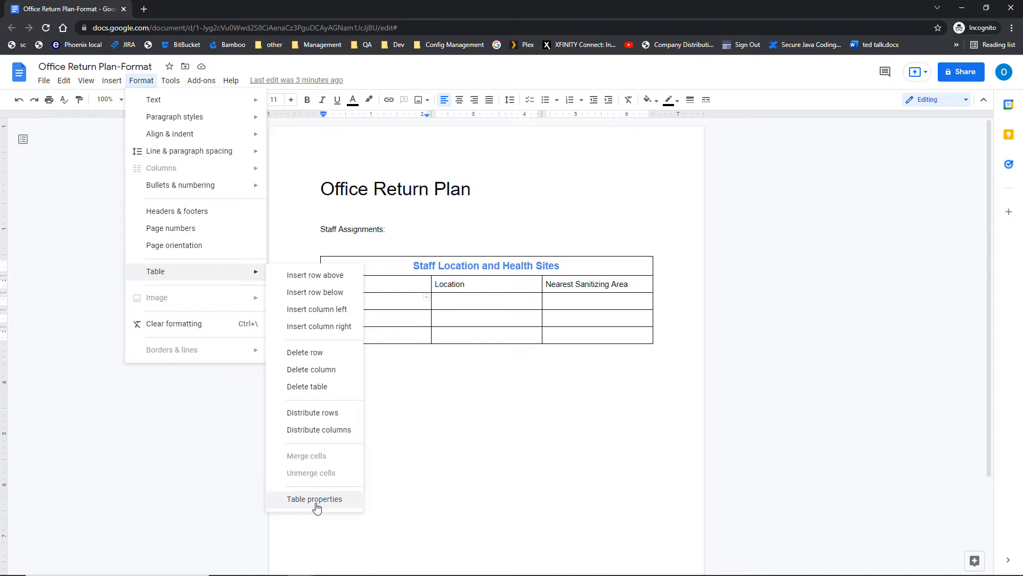
{"action": "left_click", "coordinate": [317, 507]}
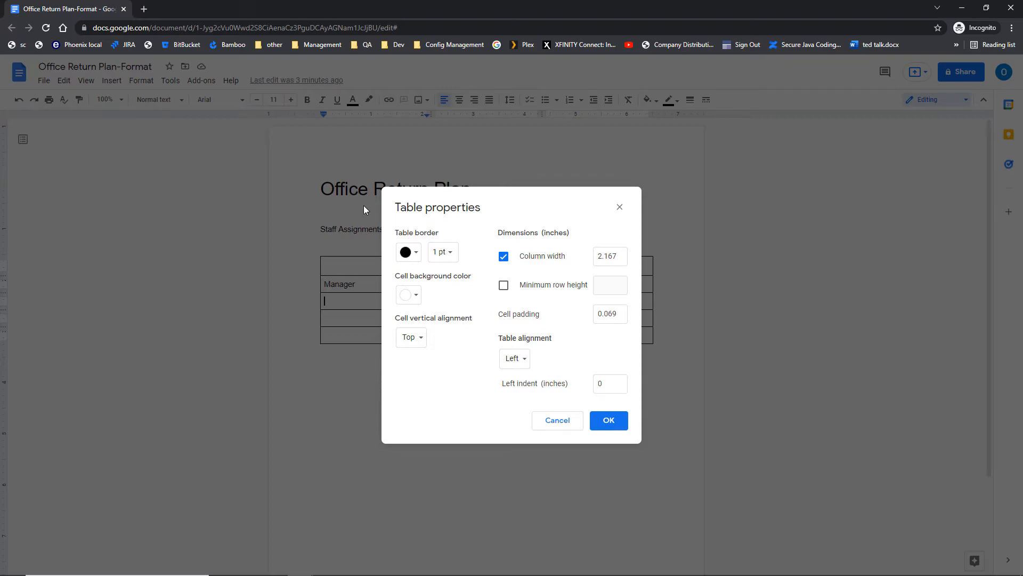
Apply white table borders, then undo so the borders return to black.
{"action": "left_click", "coordinate": [416, 256]}
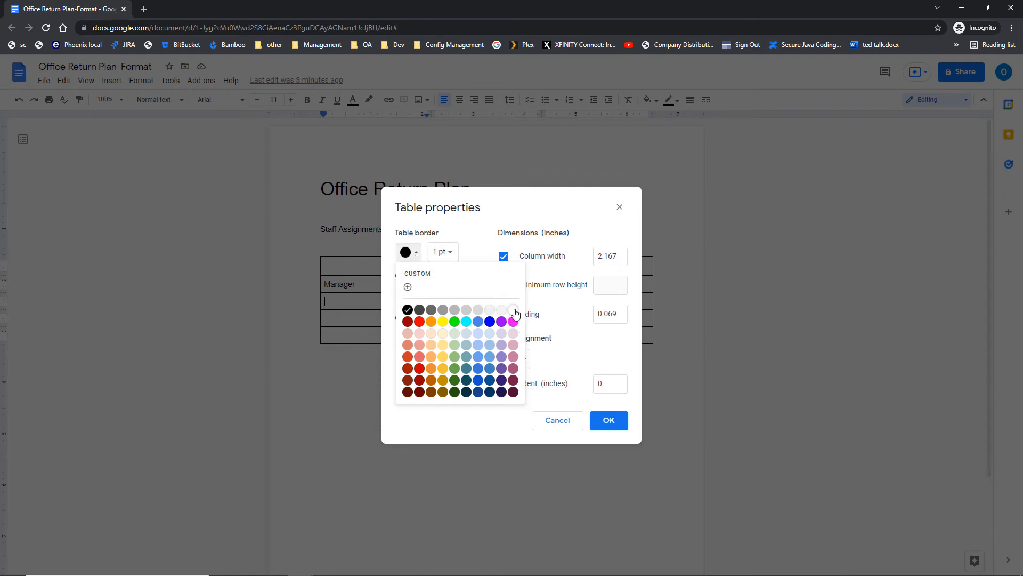
{"action": "left_click", "coordinate": [513, 310]}
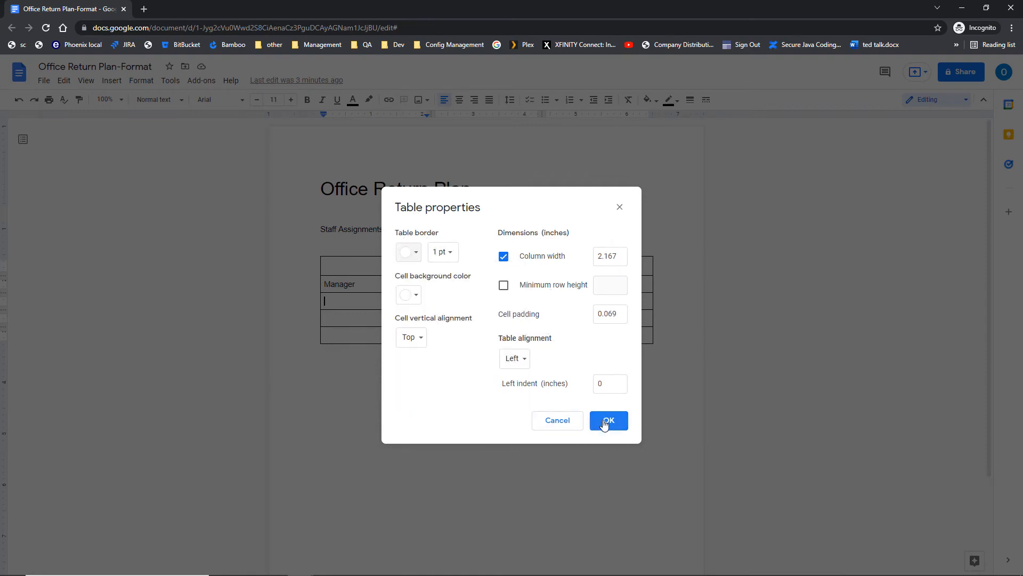
{"action": "left_click", "coordinate": [607, 421]}
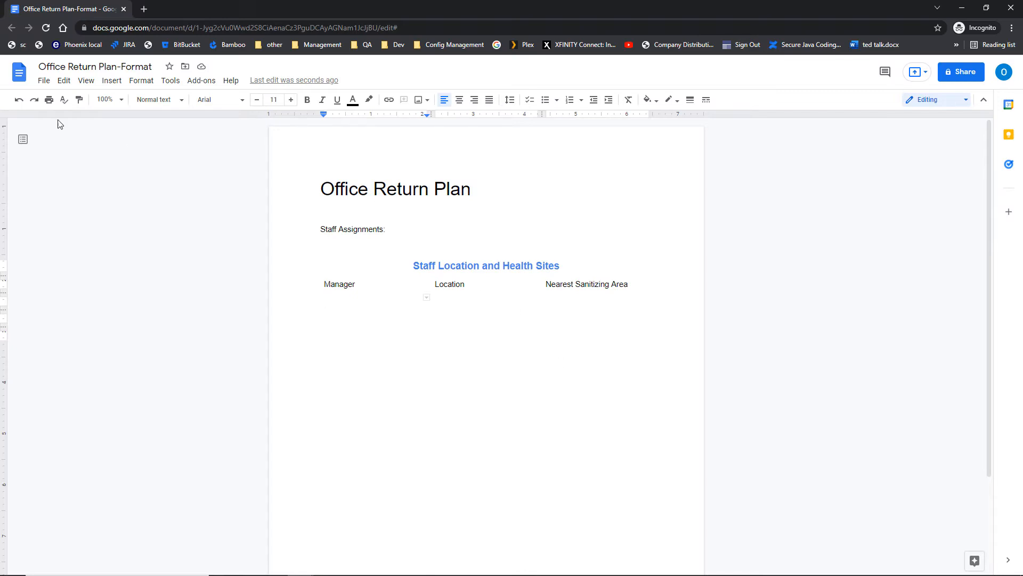
{"action": "left_click", "coordinate": [16, 105]}
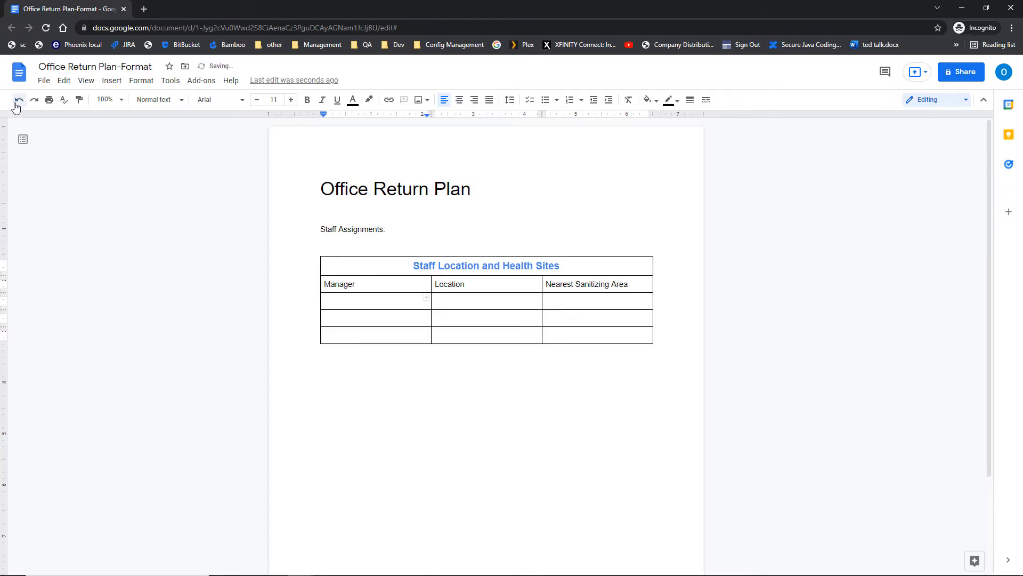
Reopen Table properties and set the table borders to dark grey, 3 pt.
{"action": "right_click", "coordinate": [382, 306]}
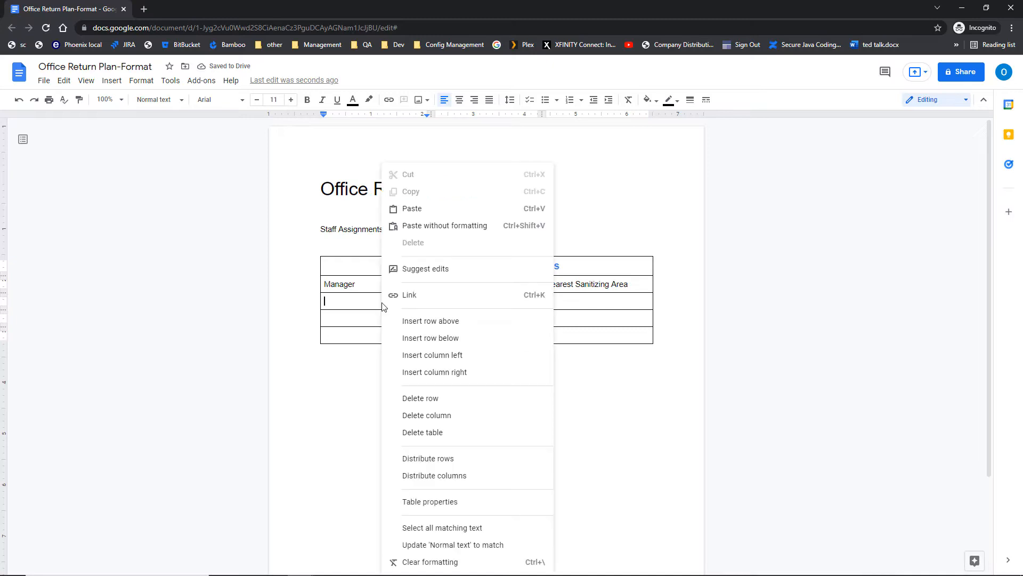
{"action": "left_click", "coordinate": [450, 502]}
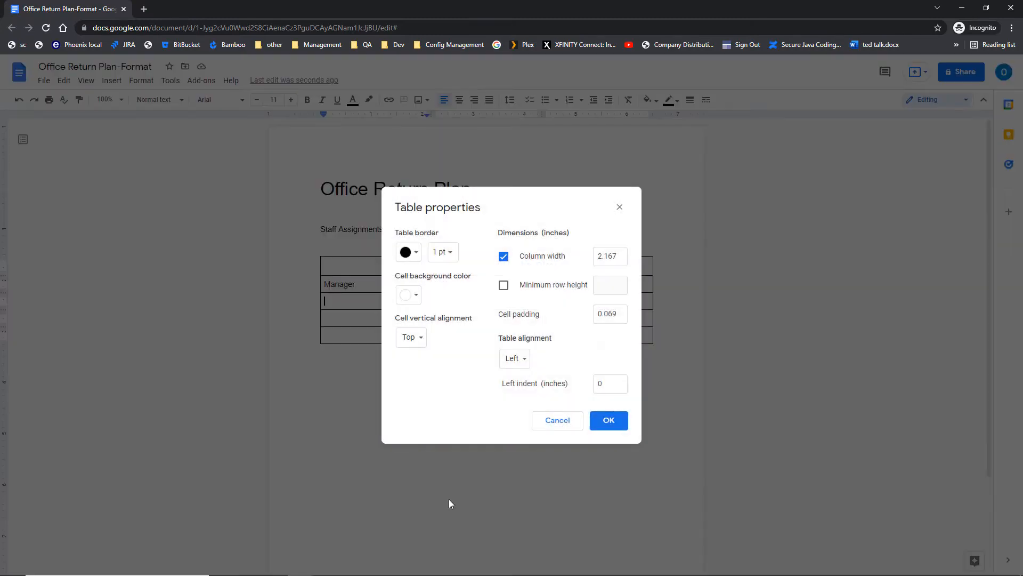
{"action": "left_click", "coordinate": [414, 253]}
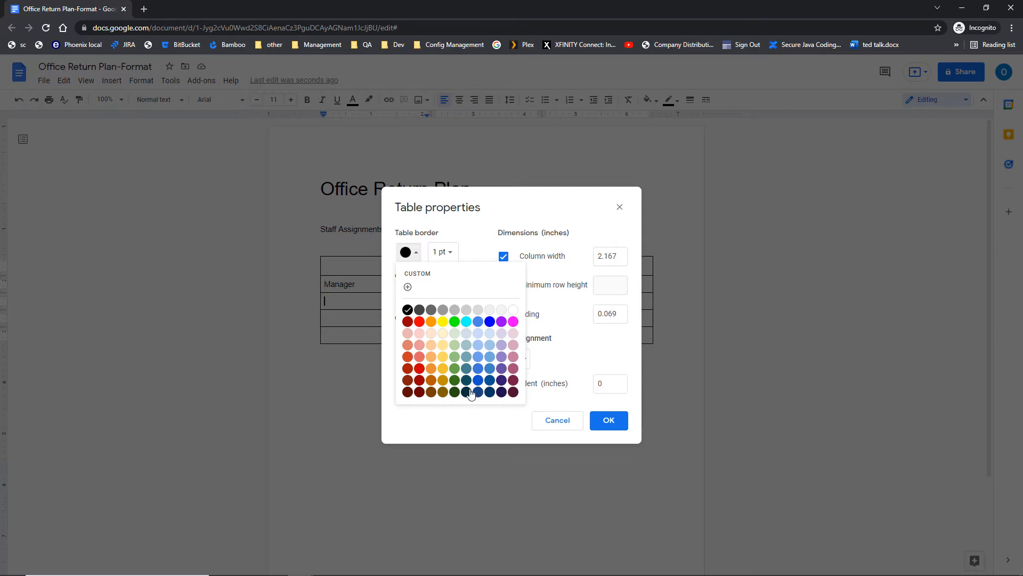
{"action": "left_click", "coordinate": [430, 311]}
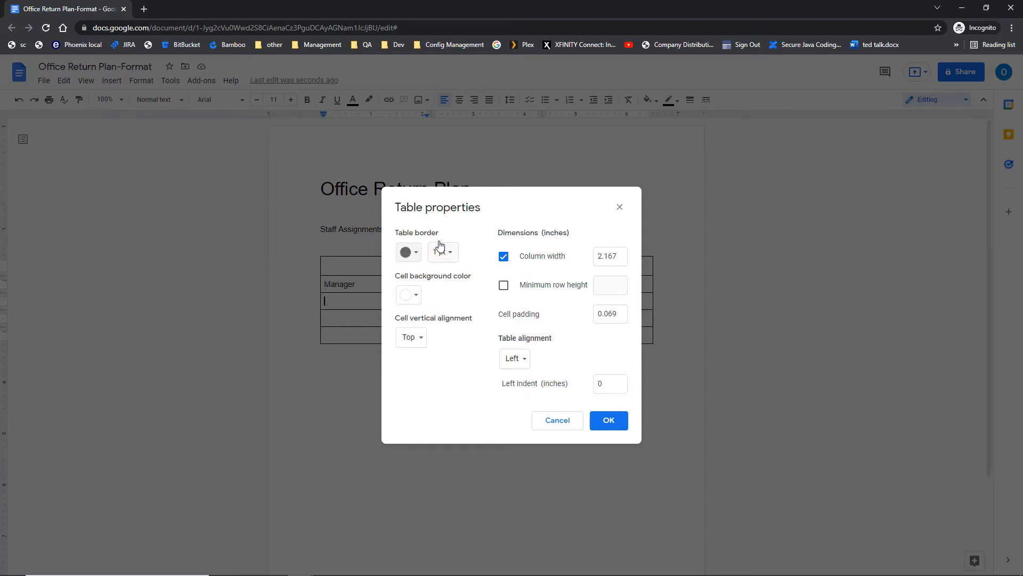
{"action": "left_click", "coordinate": [450, 255]}
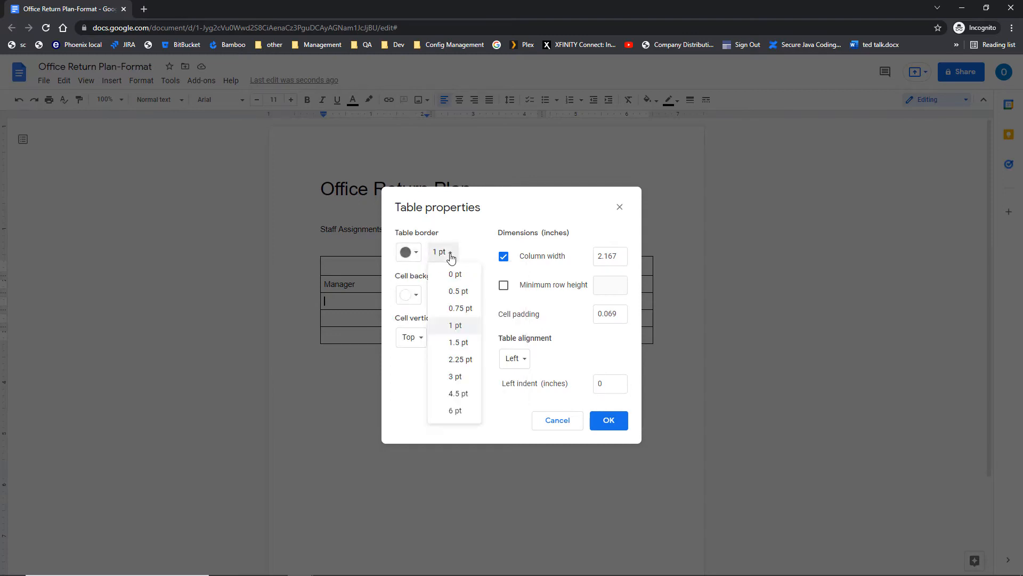
{"action": "left_click", "coordinate": [456, 378]}
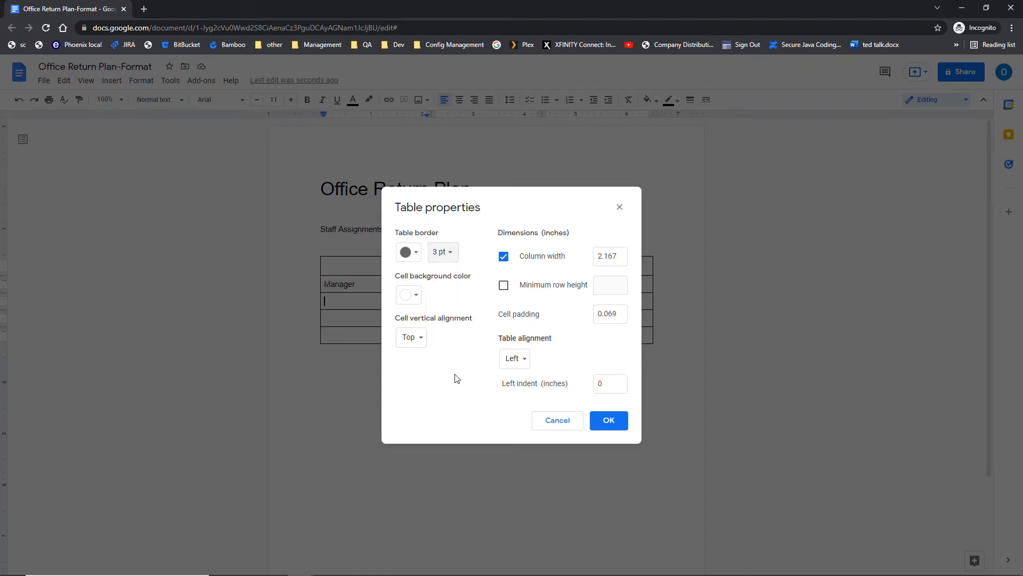
Shade the cell light yellow with middle vertical alignment, keeping the table left-aligned.
{"action": "left_click", "coordinate": [416, 301]}
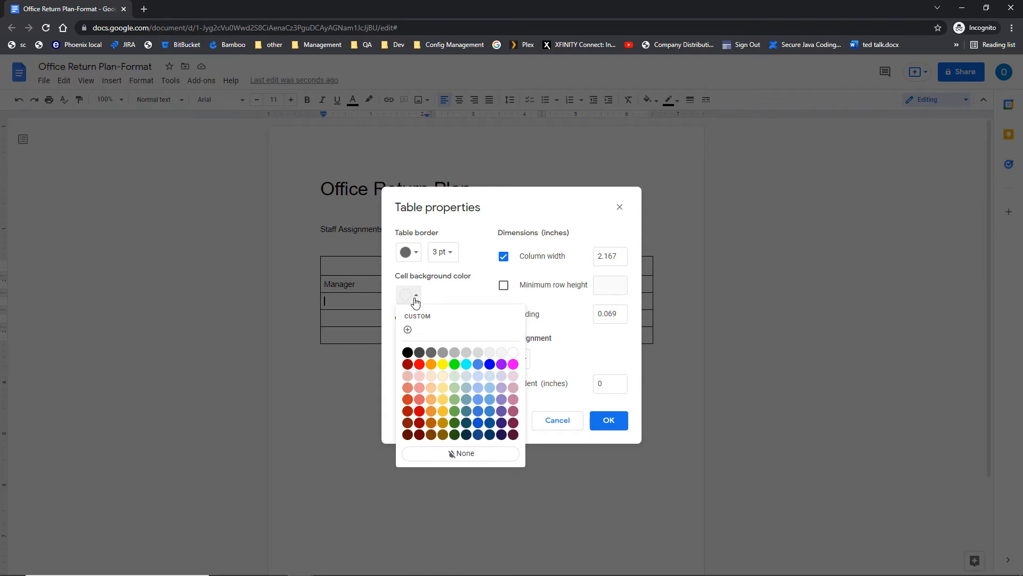
{"action": "left_click", "coordinate": [443, 388]}
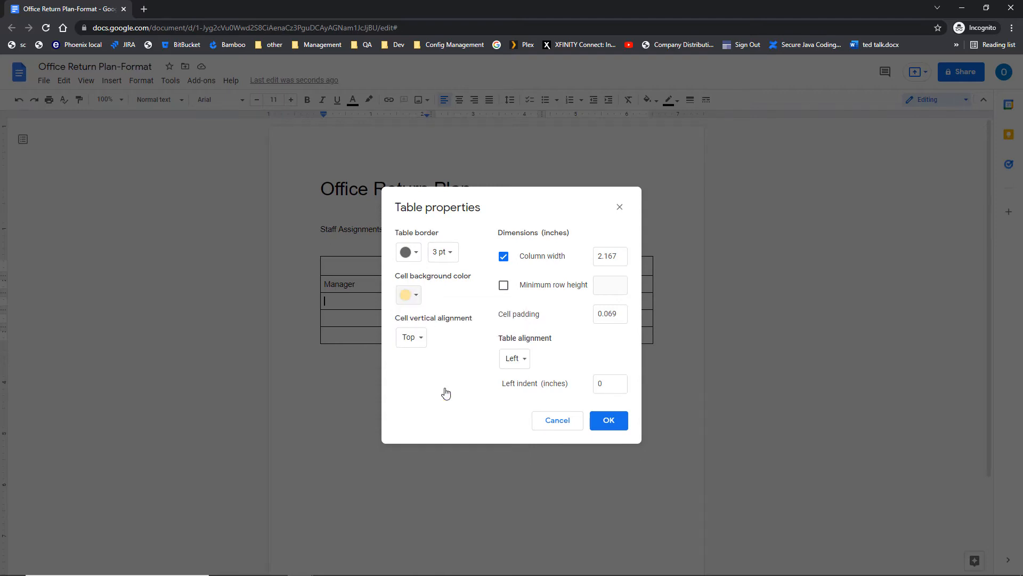
{"action": "left_click", "coordinate": [424, 338]}
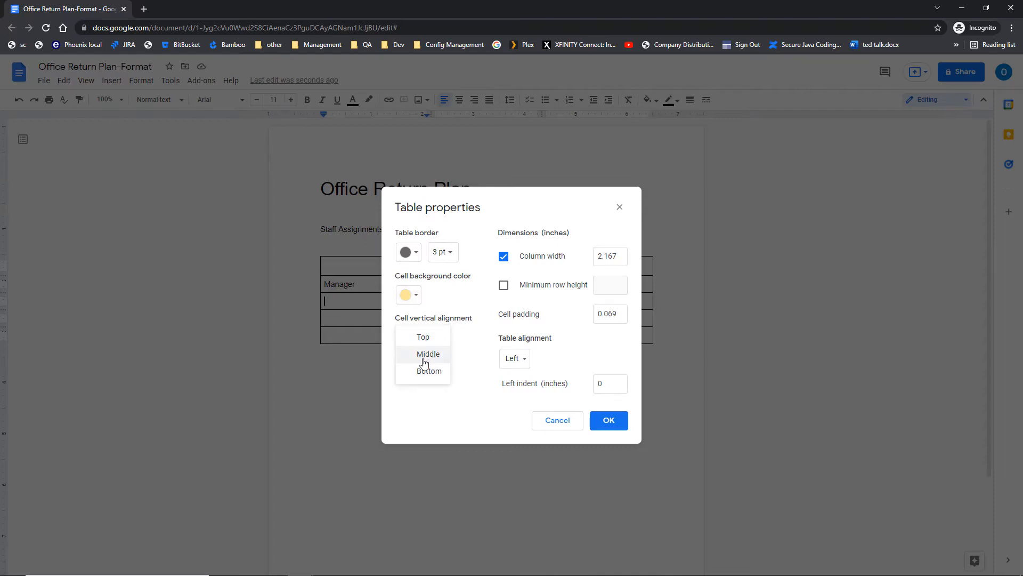
{"action": "left_click", "coordinate": [425, 354]}
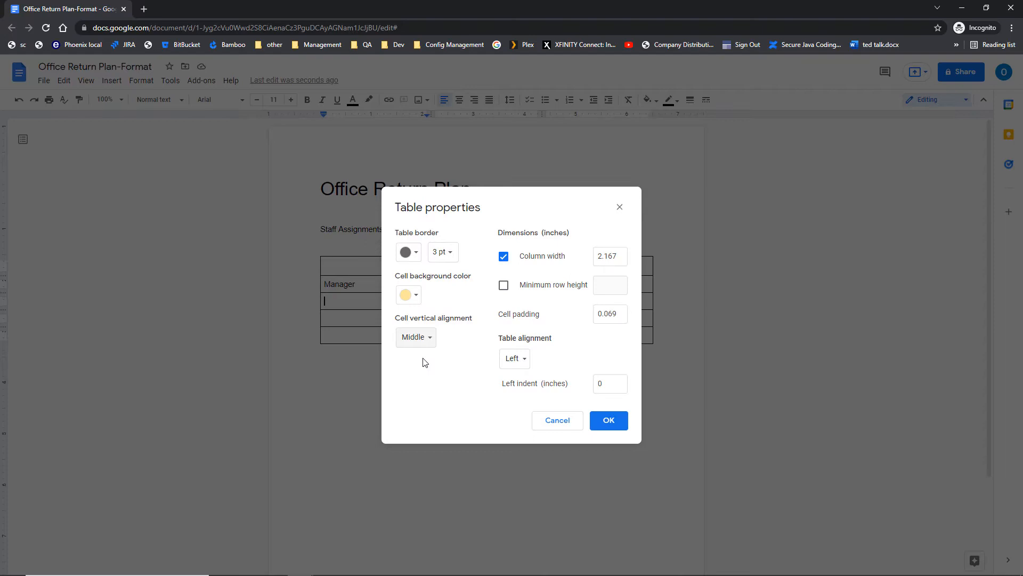
{"action": "left_click", "coordinate": [513, 364]}
{"action": "left_click", "coordinate": [513, 367]}
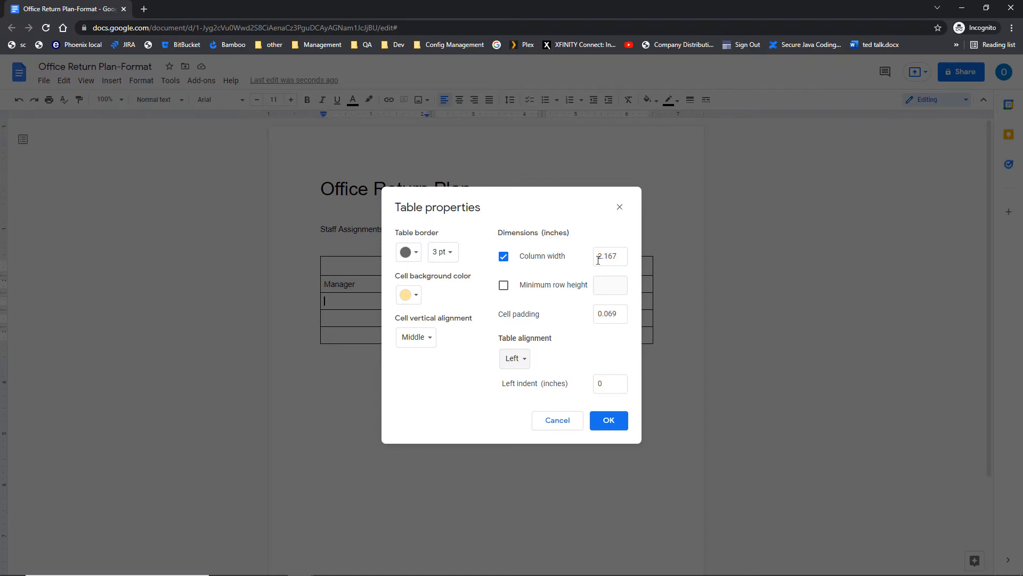
Set the column width to 2 inches, apply, and select the whole table.
{"action": "left_click_drag", "start_coordinate": [620, 256], "coordinate": [594, 260]}
{"action": "type", "text": "2"}
{"action": "left_click", "coordinate": [608, 424]}
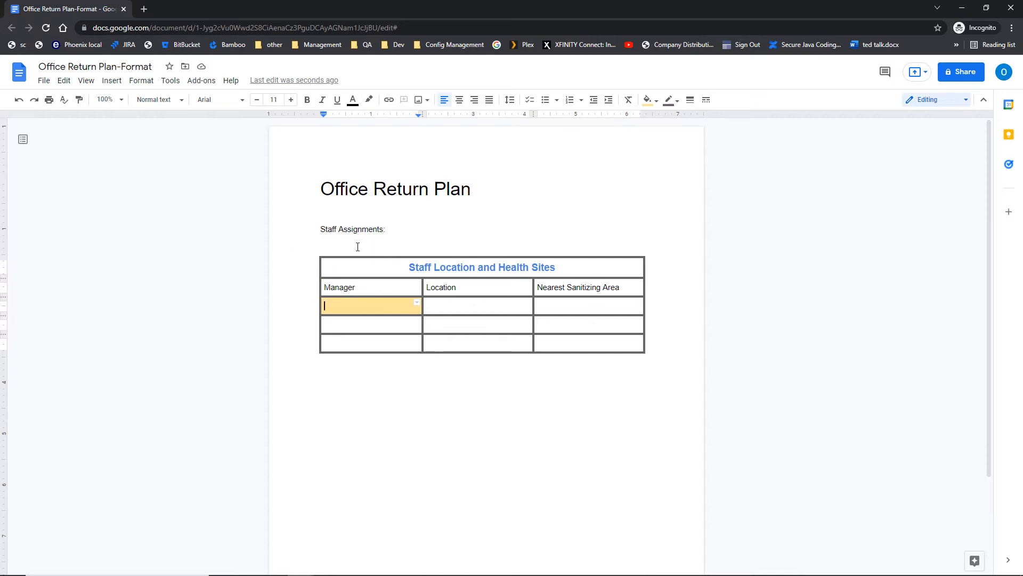
{"action": "left_click_drag", "start_coordinate": [365, 265], "coordinate": [553, 354]}
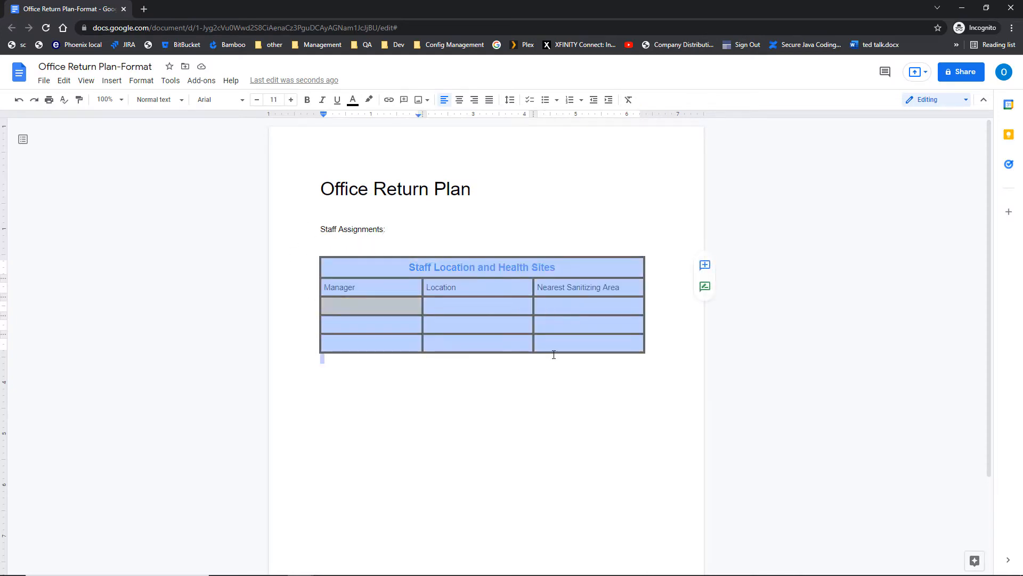
Select all table cells and open their Table properties from Format > Table.
{"action": "right_click", "coordinate": [393, 327]}
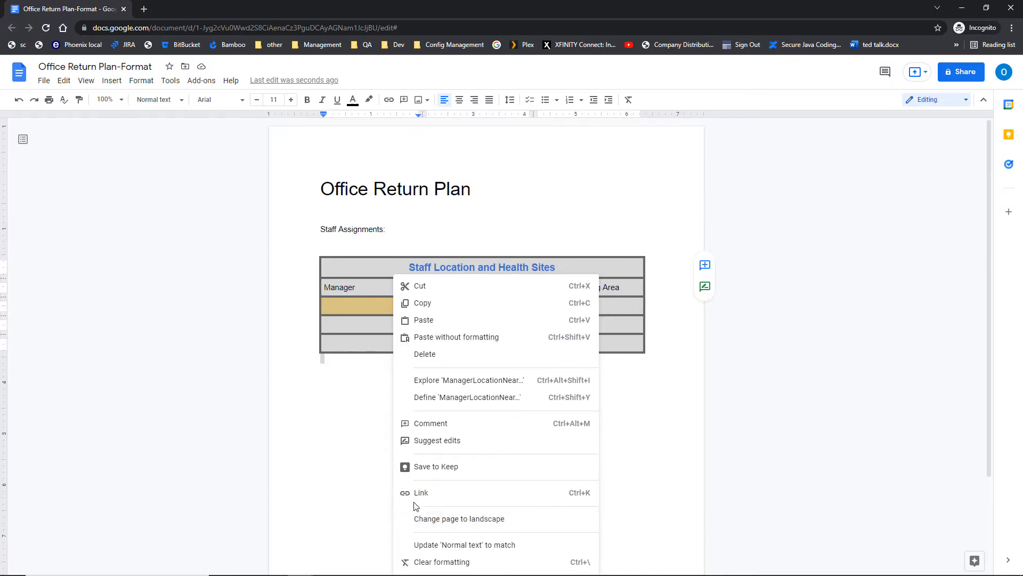
{"action": "left_click", "coordinate": [351, 344]}
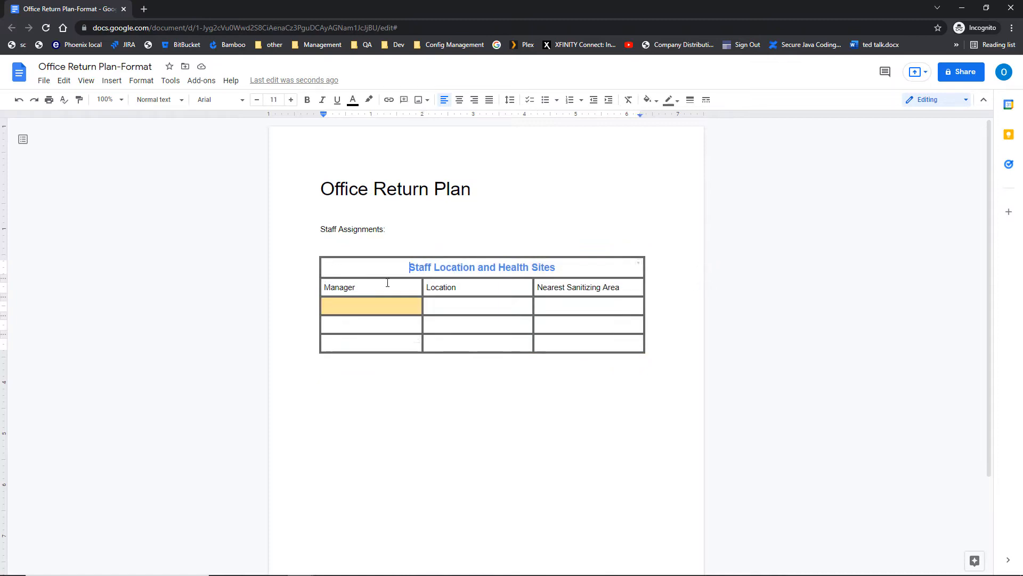
{"action": "left_click_drag", "start_coordinate": [389, 283], "coordinate": [602, 348]}
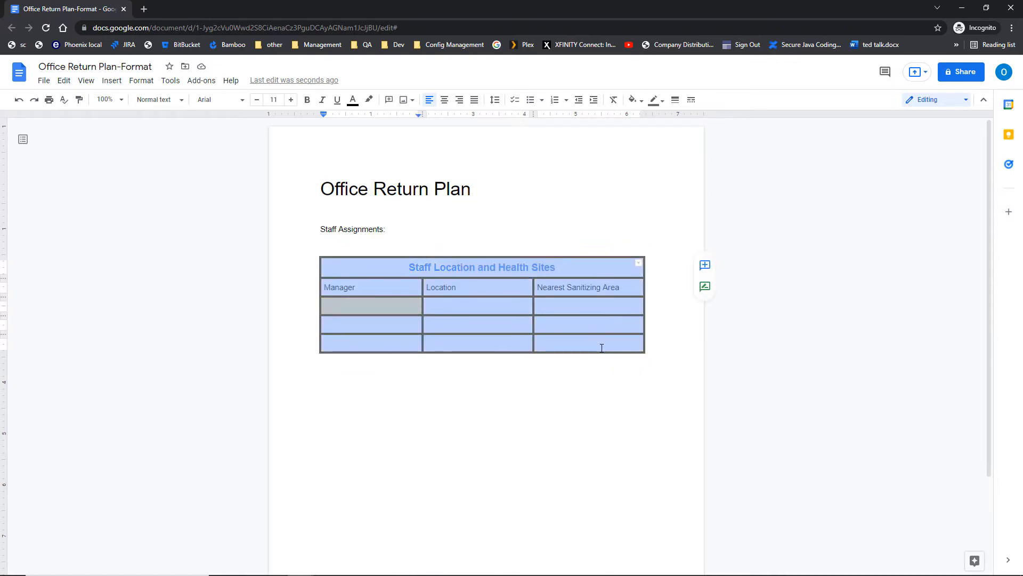
{"action": "left_click", "coordinate": [142, 81]}
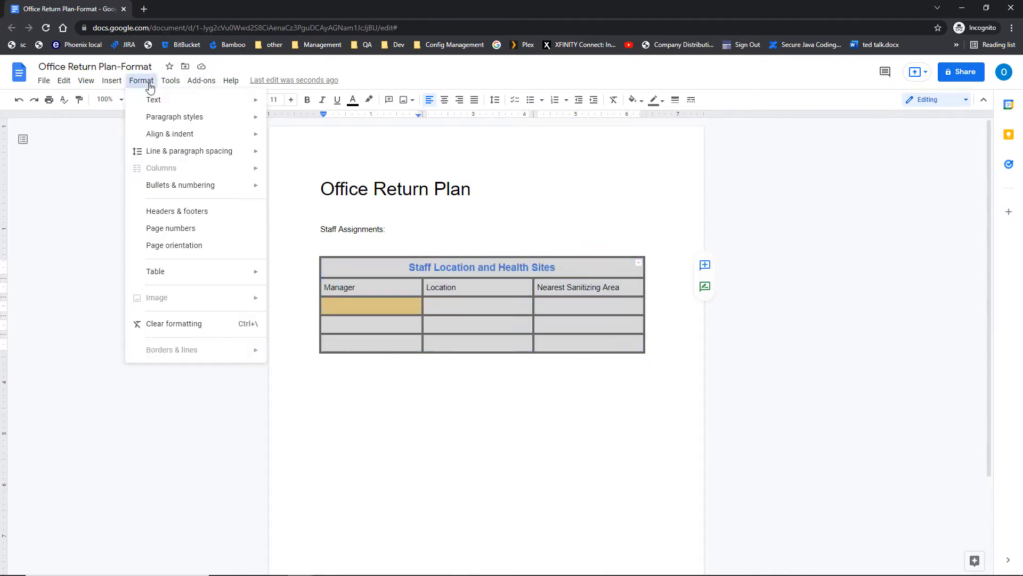
{"action": "mouse_move", "coordinate": [176, 274]}
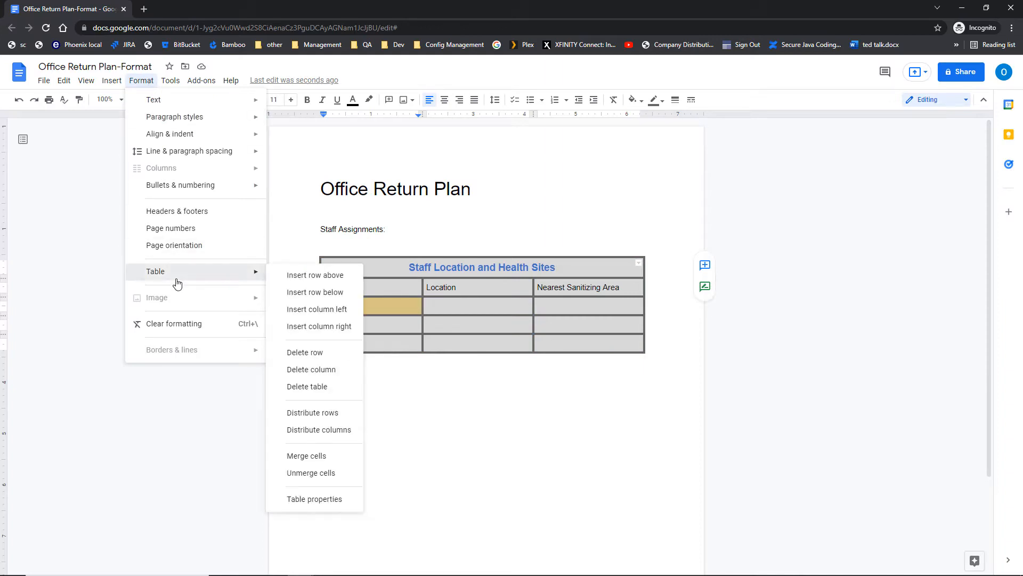
{"action": "left_click", "coordinate": [323, 497]}
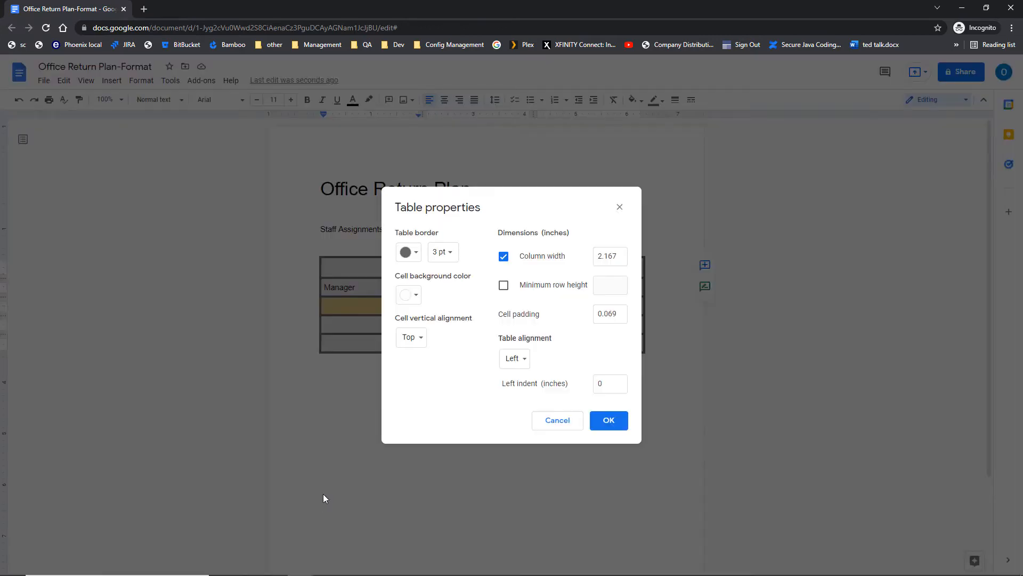
Fill the cells yellow with 2-inch columns, then make the row below the headings taller.
{"action": "left_click", "coordinate": [417, 300]}
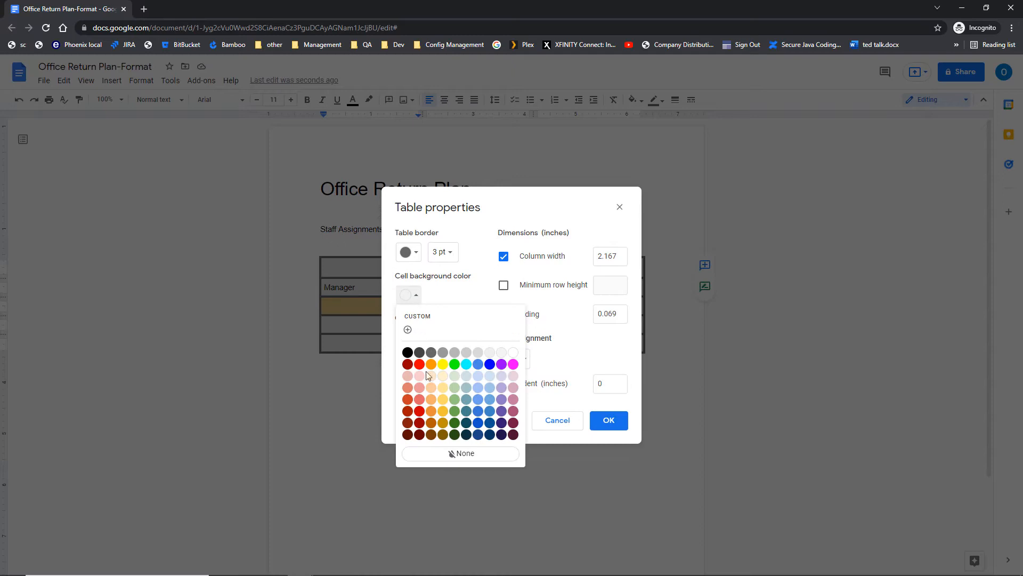
{"action": "left_click", "coordinate": [443, 411]}
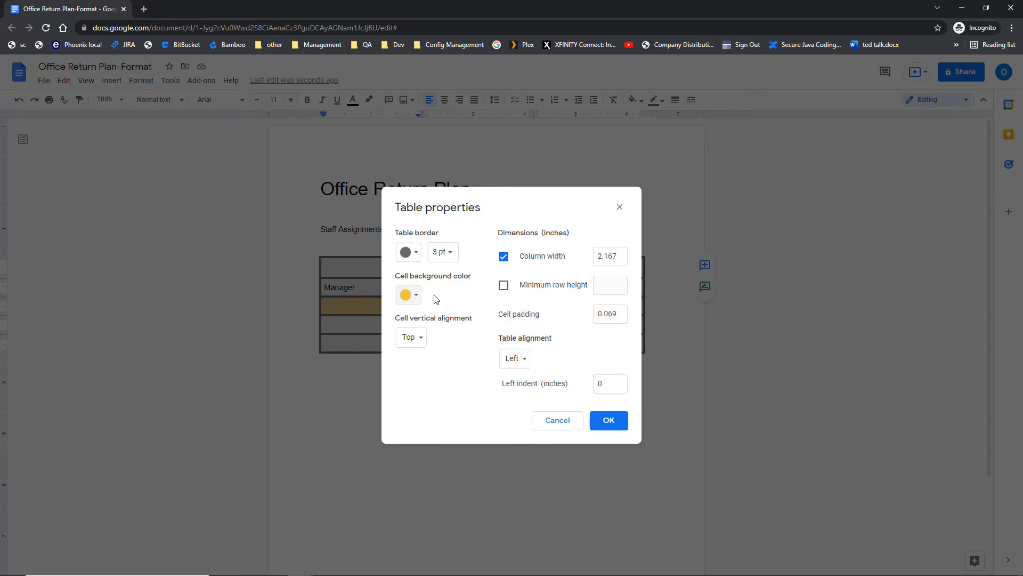
{"action": "left_click", "coordinate": [446, 259]}
{"action": "left_click_drag", "start_coordinate": [618, 256], "coordinate": [594, 259]}
{"action": "type", "text": "2"}
{"action": "left_click", "coordinate": [608, 421]}
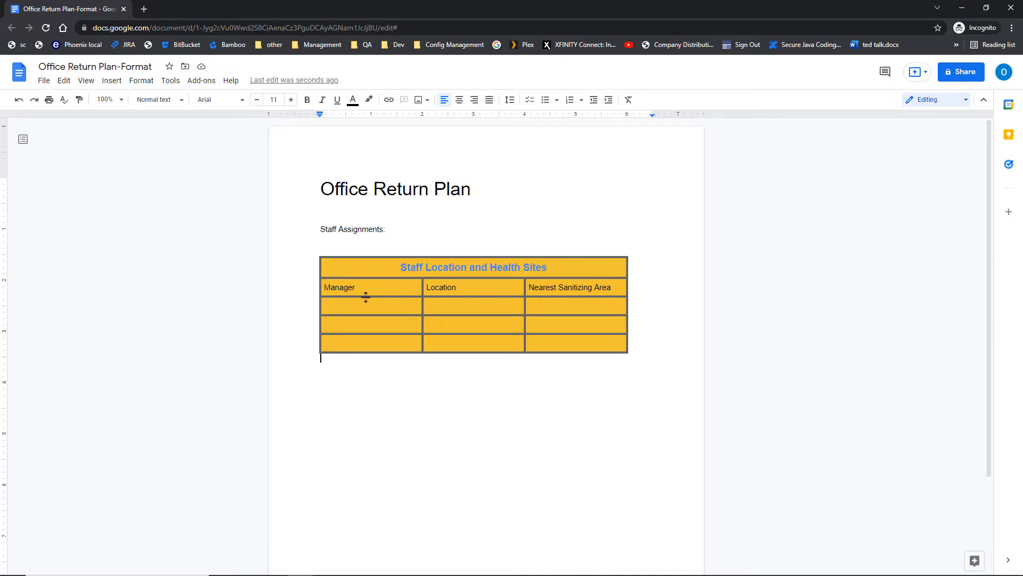
{"action": "left_click_drag", "start_coordinate": [366, 297], "coordinate": [366, 310]}
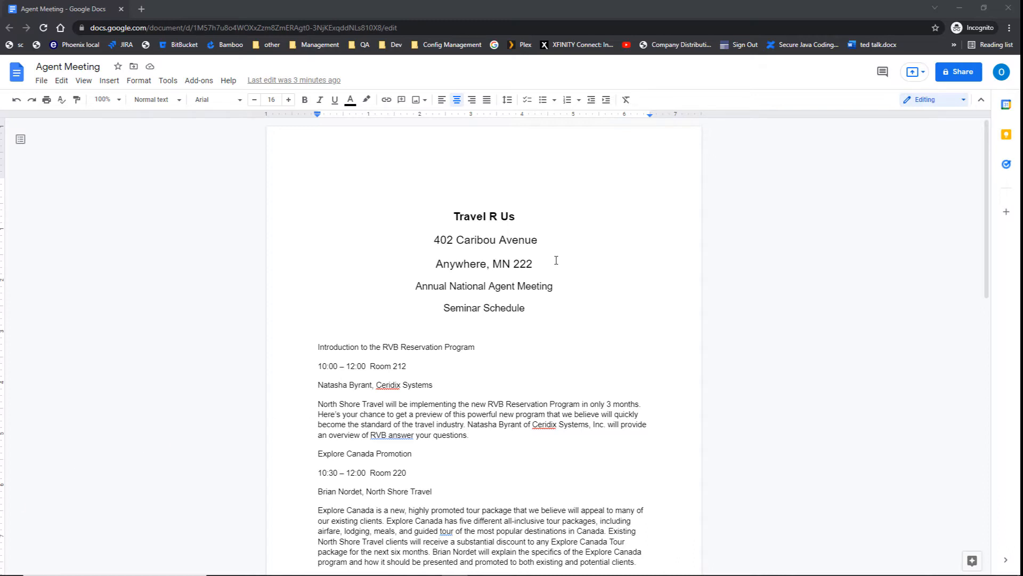
Focus the Agent Meeting document and show the paragraph styles for the Travel R Us line.
{"action": "left_click", "coordinate": [492, 217]}
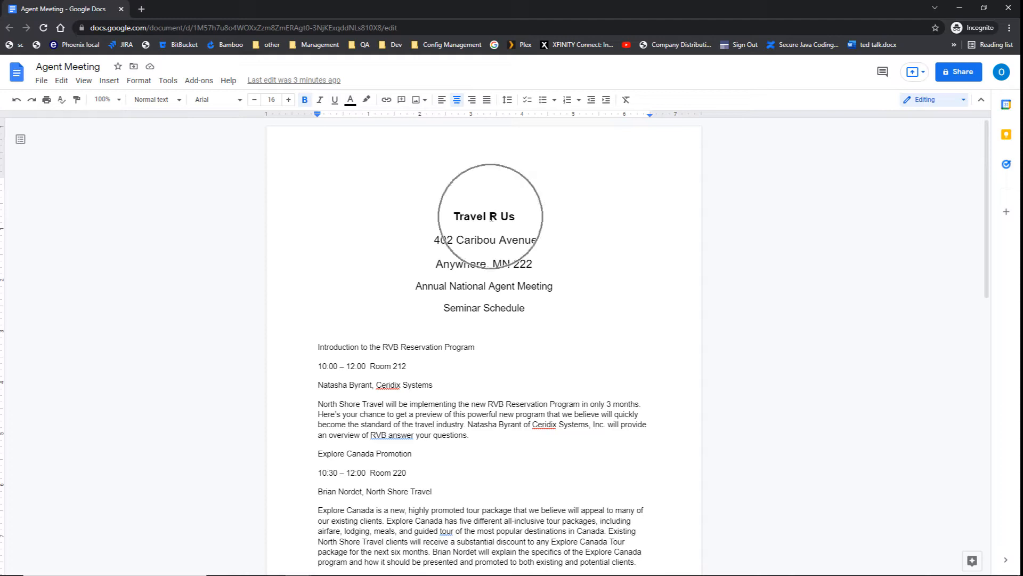
{"action": "left_click", "coordinate": [175, 106]}
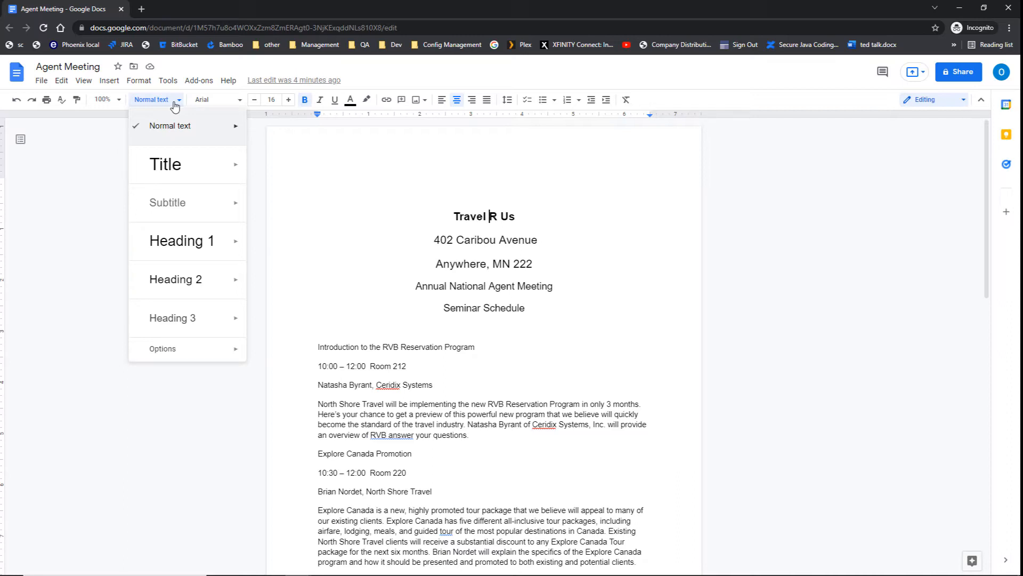
Make Travel R Us the Title and set Introduction and Explore Canada Promotion to Heading 2.
{"action": "left_click", "coordinate": [169, 167]}
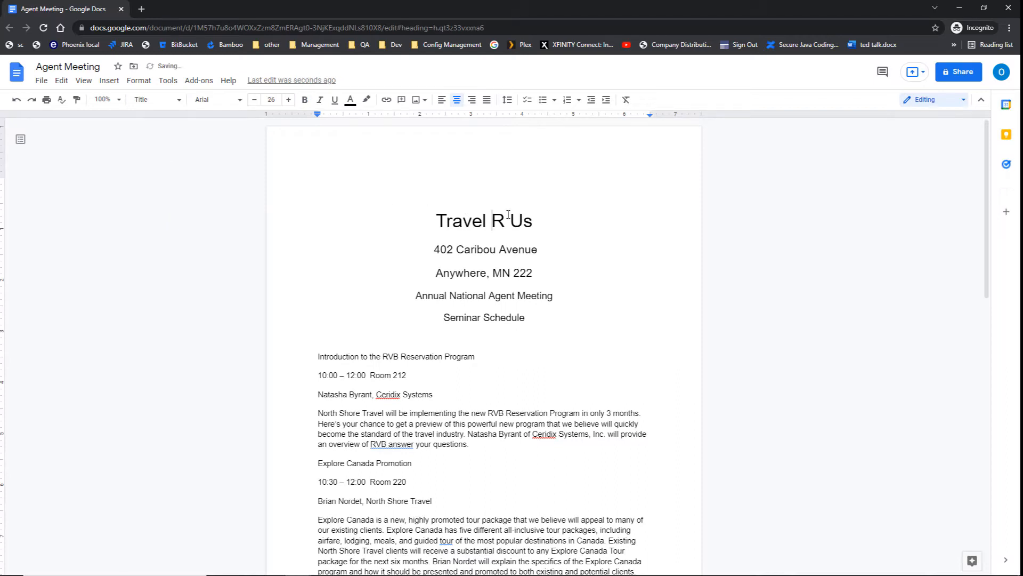
{"action": "left_click", "coordinate": [313, 356]}
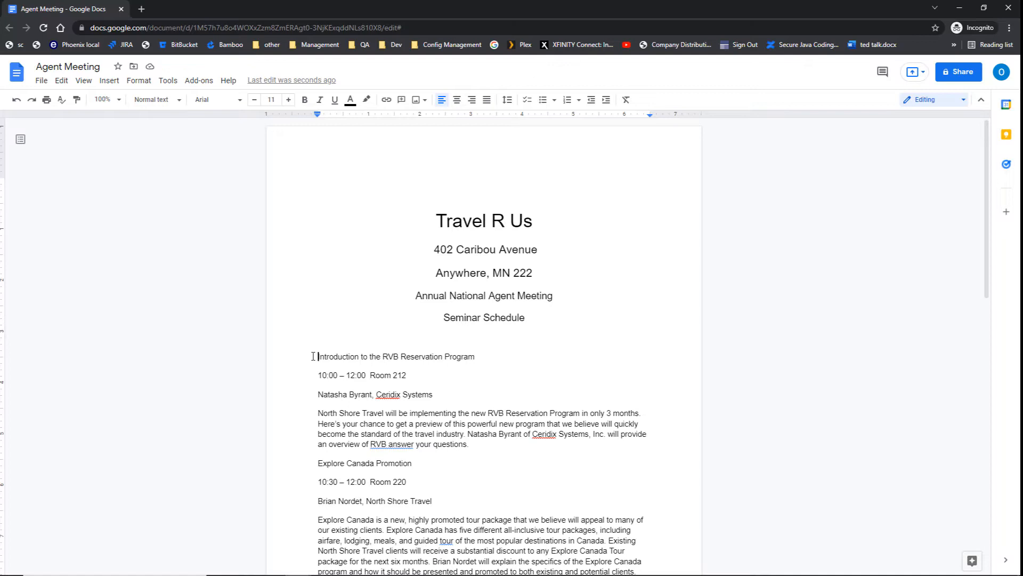
{"action": "left_click", "coordinate": [176, 100]}
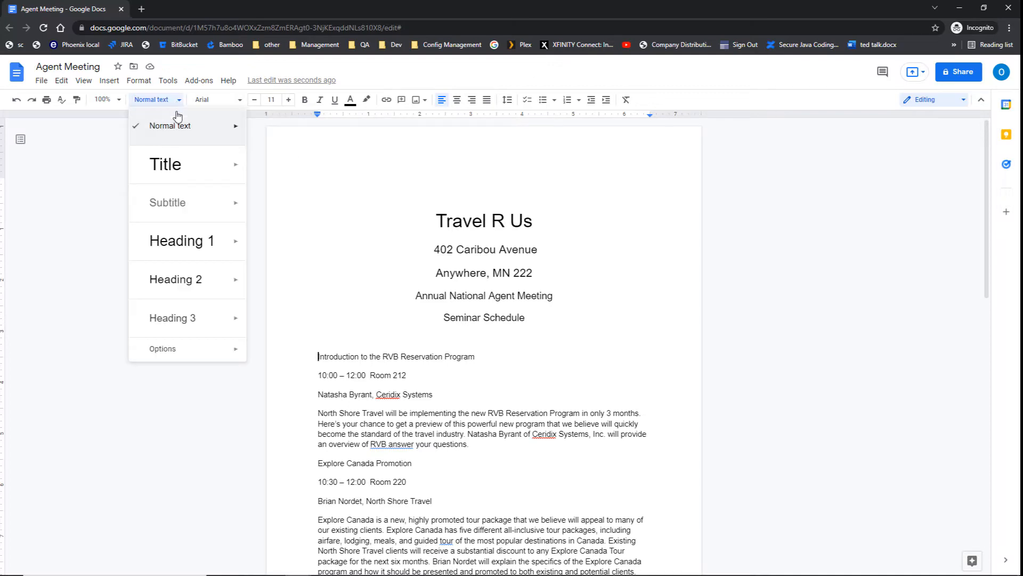
{"action": "left_click", "coordinate": [182, 279]}
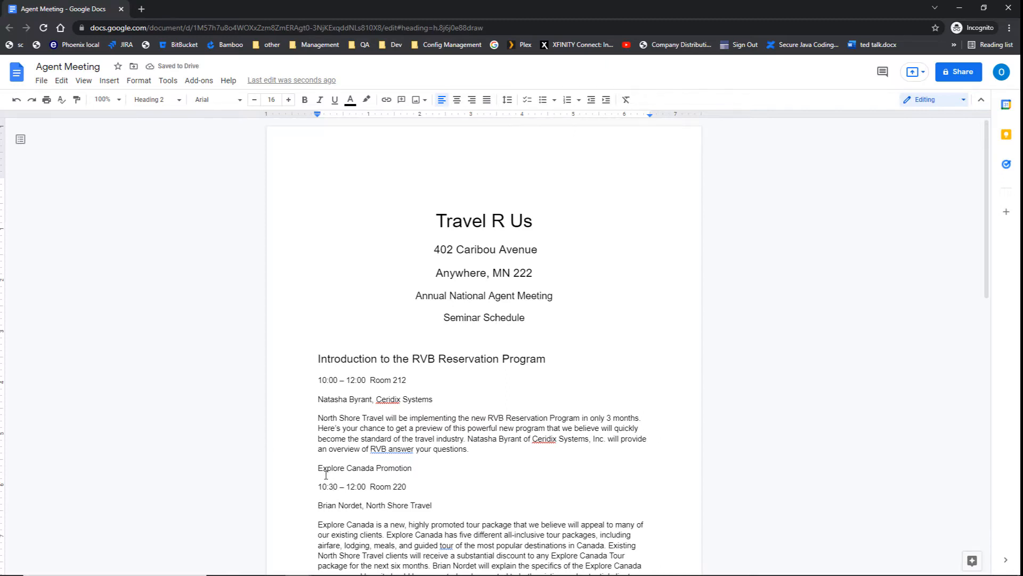
{"action": "scroll", "coordinate": [326, 475], "scroll_direction": "down", "scroll_amount": 1}
{"action": "left_click", "coordinate": [325, 417]}
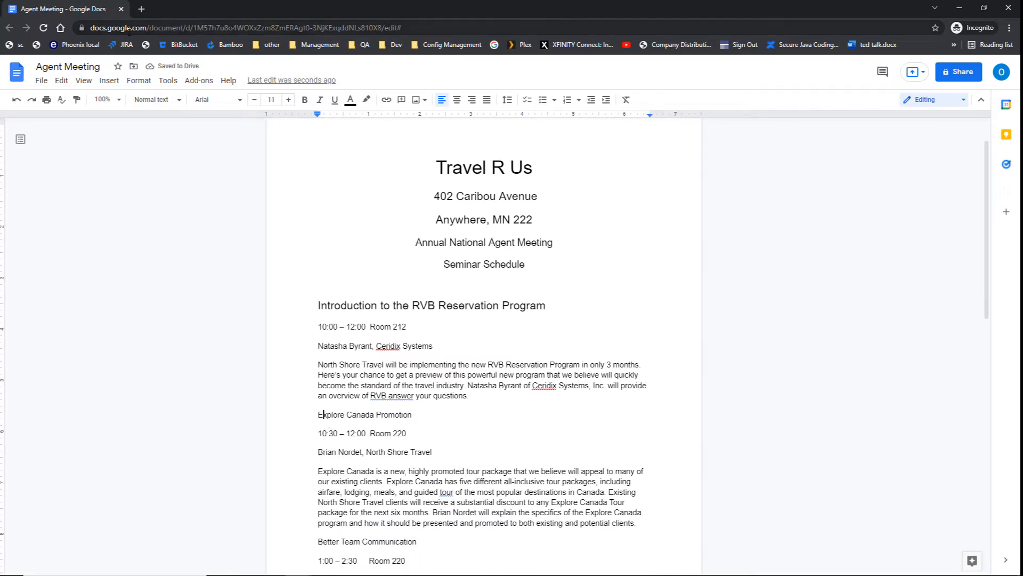
{"action": "left_click", "coordinate": [163, 96]}
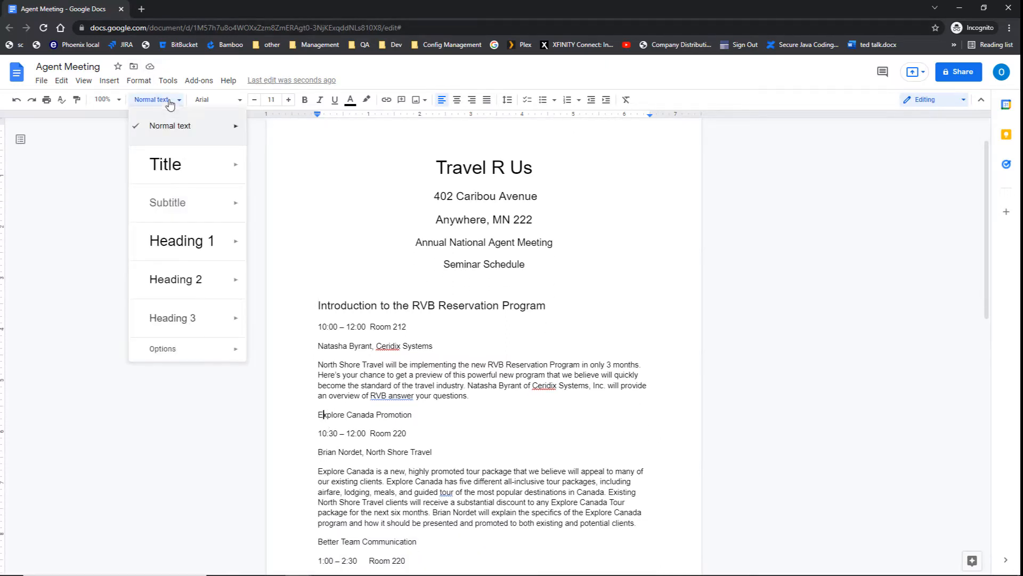
{"action": "left_click", "coordinate": [181, 286]}
Apply Heading 2 to Better Team Communication, Exploring Childcare and The Internet and Travel.
{"action": "scroll", "coordinate": [315, 359], "scroll_direction": "down", "scroll_amount": 3}
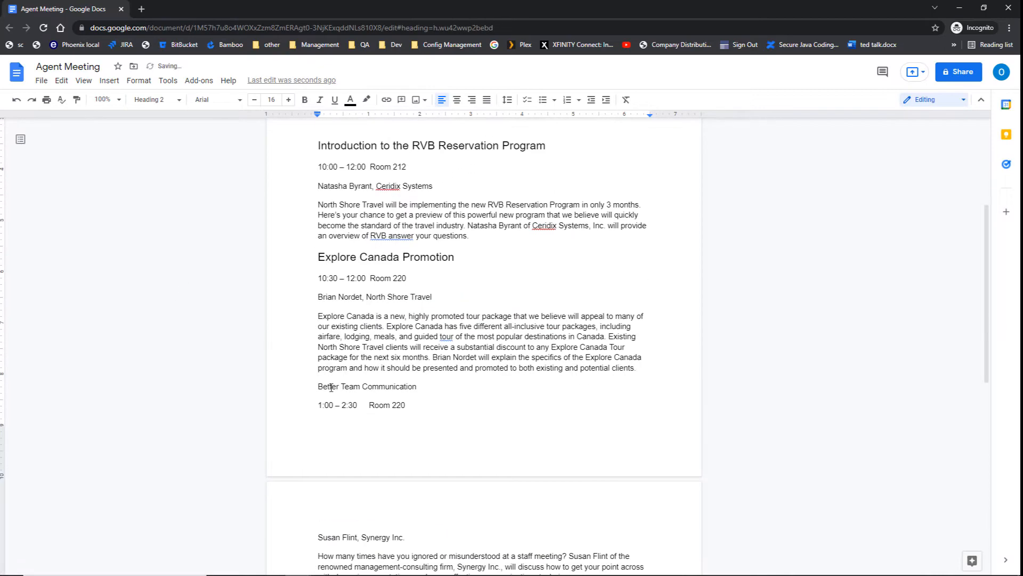
{"action": "left_click", "coordinate": [331, 387]}
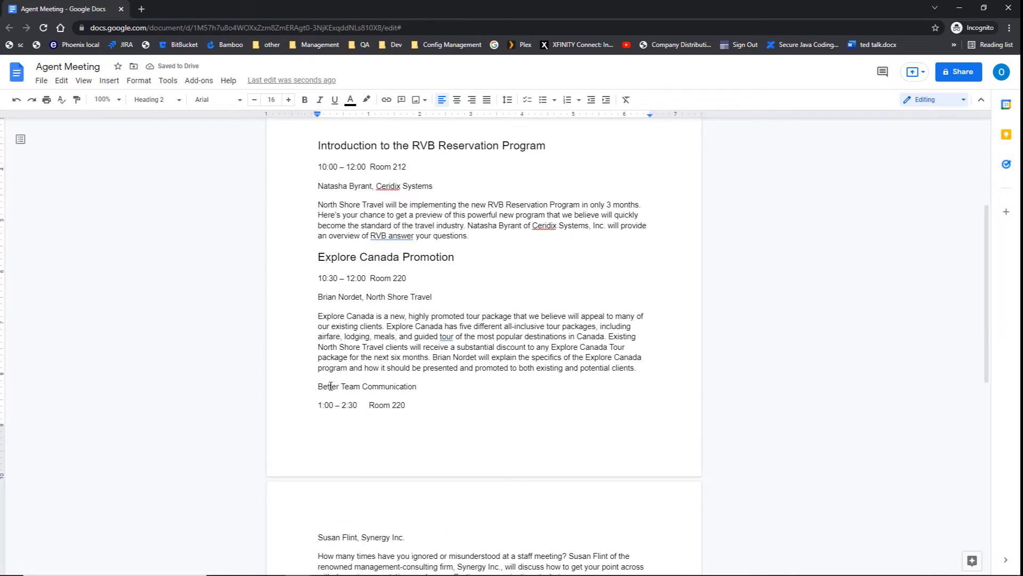
{"action": "left_click", "coordinate": [180, 101]}
{"action": "left_click", "coordinate": [177, 278]}
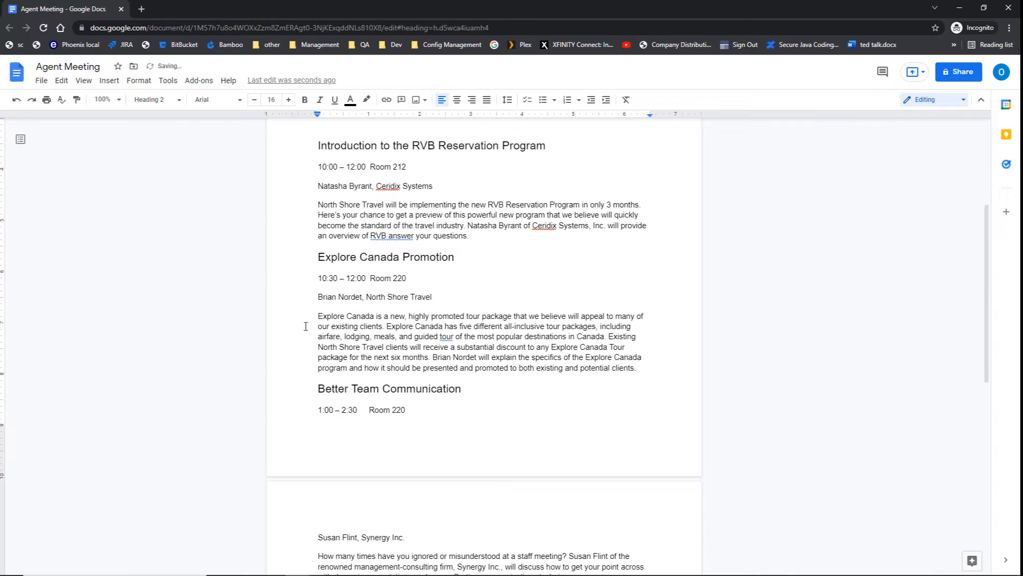
{"action": "scroll", "coordinate": [308, 327], "scroll_direction": "down", "scroll_amount": 3}
{"action": "scroll", "coordinate": [307, 327], "scroll_direction": "down", "scroll_amount": 2}
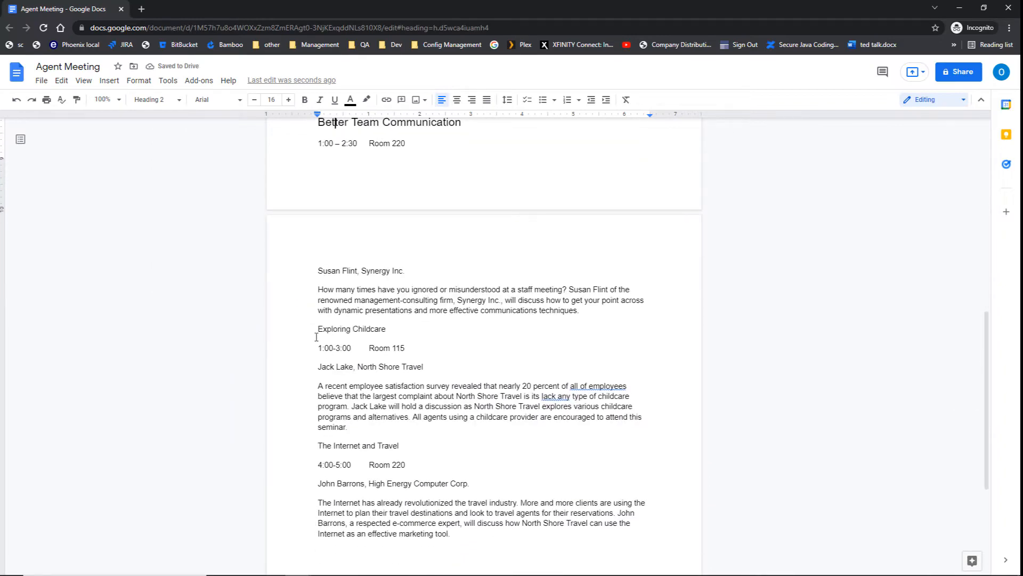
{"action": "left_click", "coordinate": [320, 330]}
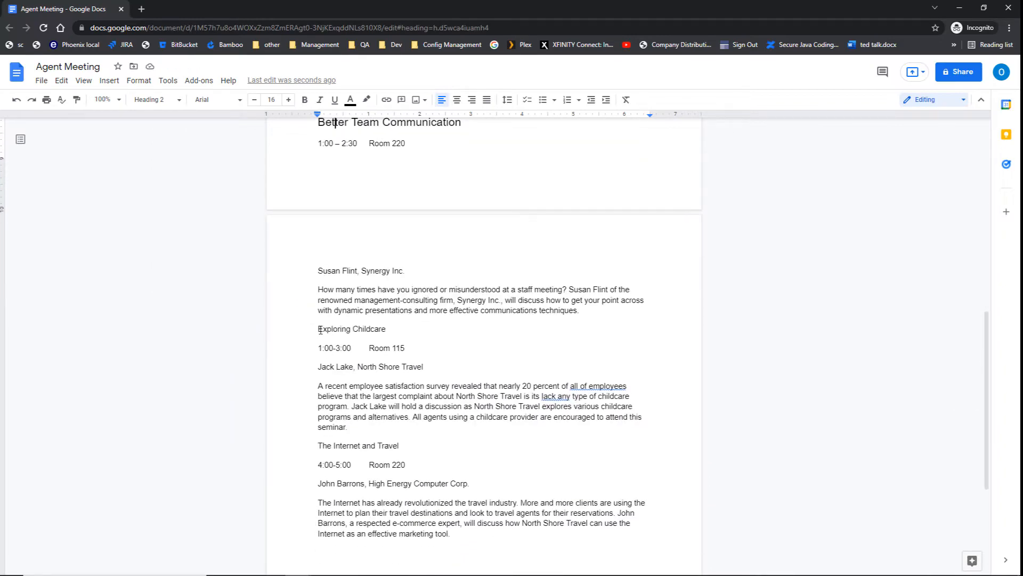
{"action": "left_click", "coordinate": [170, 100]}
{"action": "left_click", "coordinate": [175, 279]}
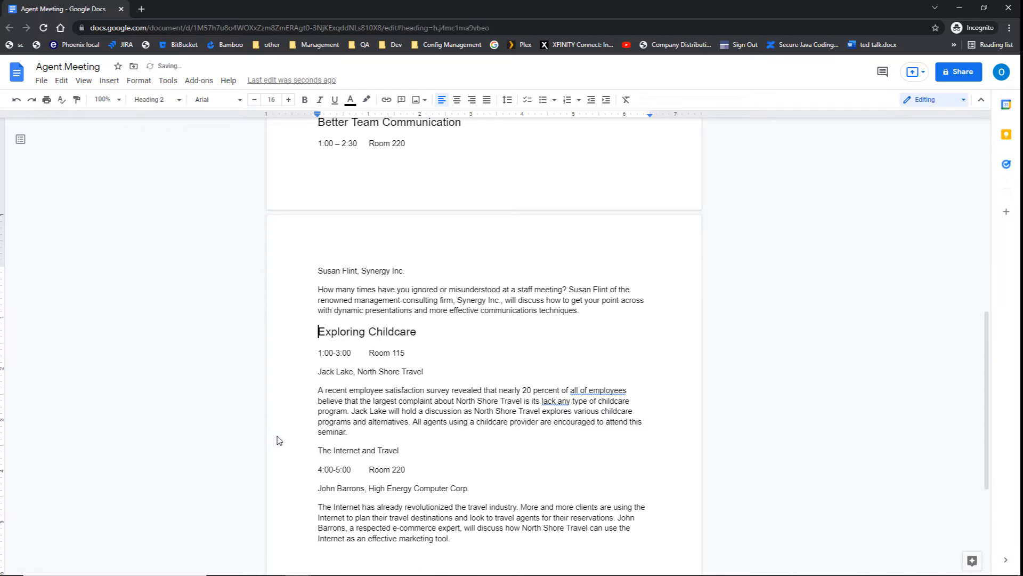
{"action": "left_click", "coordinate": [338, 451]}
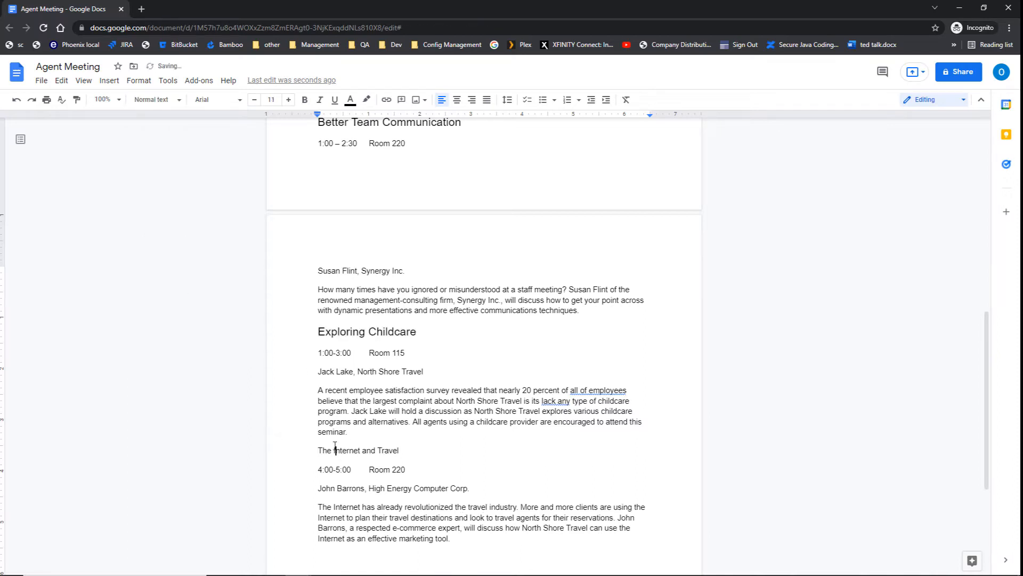
{"action": "left_click", "coordinate": [182, 100]}
{"action": "left_click", "coordinate": [167, 280]}
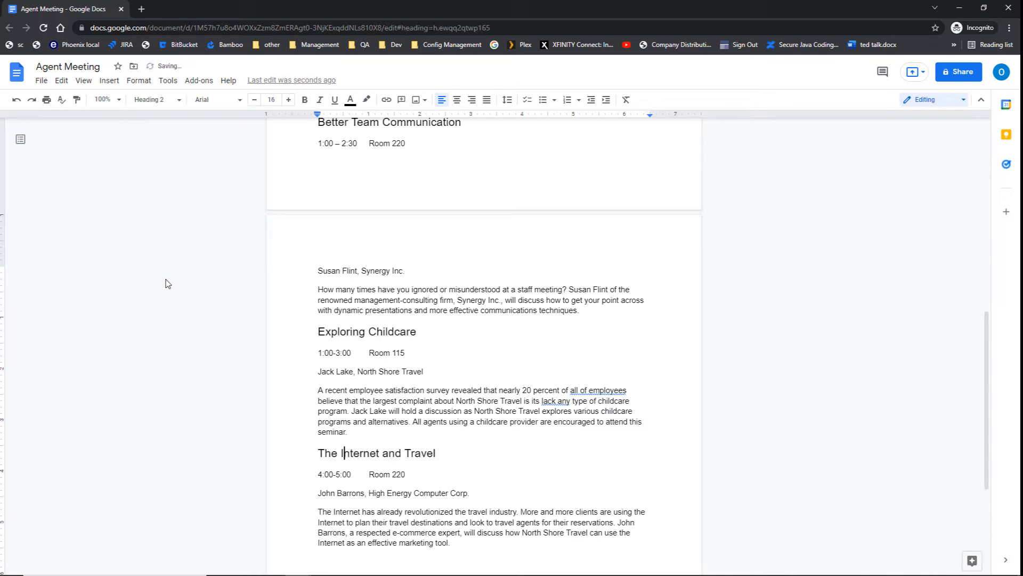
{"action": "scroll", "coordinate": [407, 306], "scroll_direction": "up", "scroll_amount": 9}
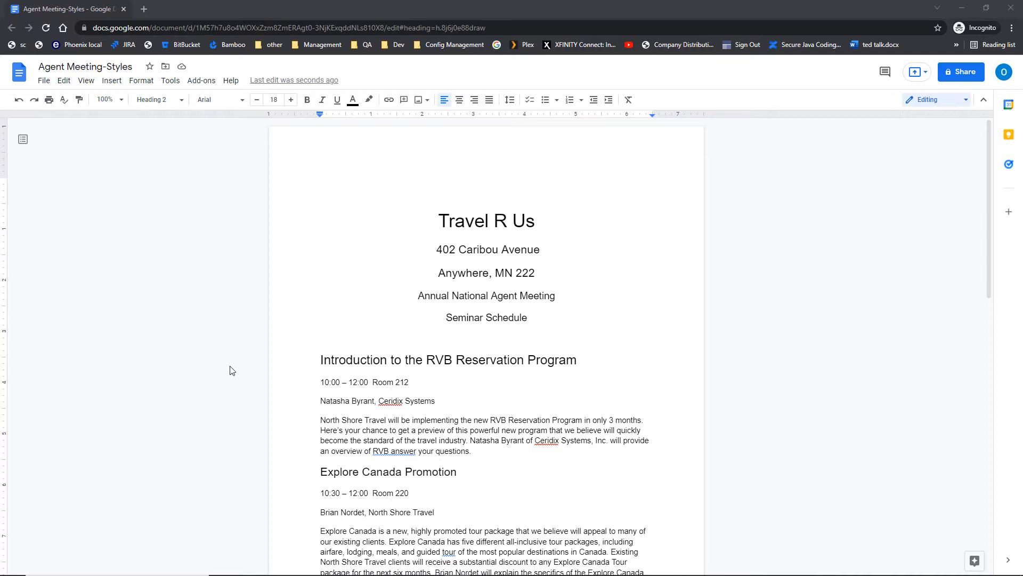
{"action": "left_click", "coordinate": [341, 362]}
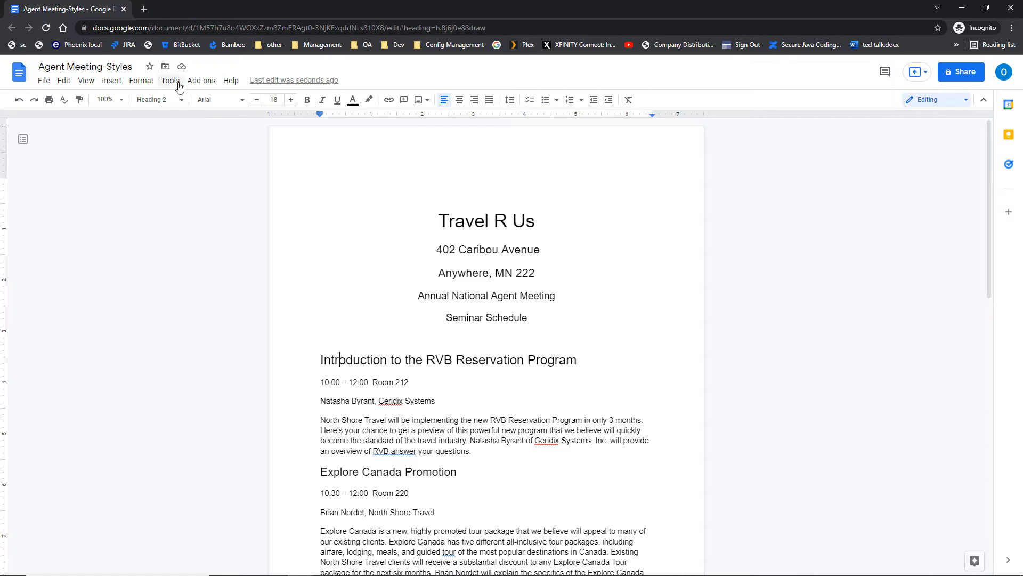
{"action": "left_click", "coordinate": [157, 101]}
Select the whole Introduction to the RVB Reservation Program heading line.
{"action": "left_click_drag", "start_coordinate": [319, 360], "coordinate": [555, 366]}
{"action": "left_click", "coordinate": [484, 367]}
{"action": "key", "text": "Home"}
{"action": "key", "text": "ctrl+shift+Right"}
{"action": "key", "text": "ctrl+shift+Right"}
{"action": "key", "text": "ctrl+shift+Right"}
{"action": "left_click", "coordinate": [320, 360]}
{"action": "left_click", "coordinate": [588, 360], "text": "shift"}
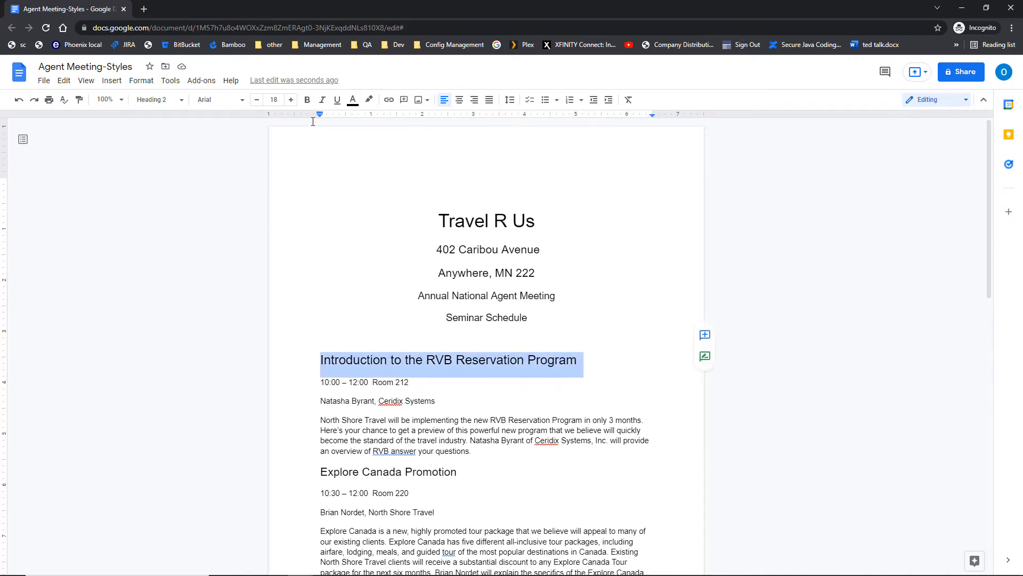
Colour the heading text light red with a yellow highlight.
{"action": "left_click", "coordinate": [352, 100]}
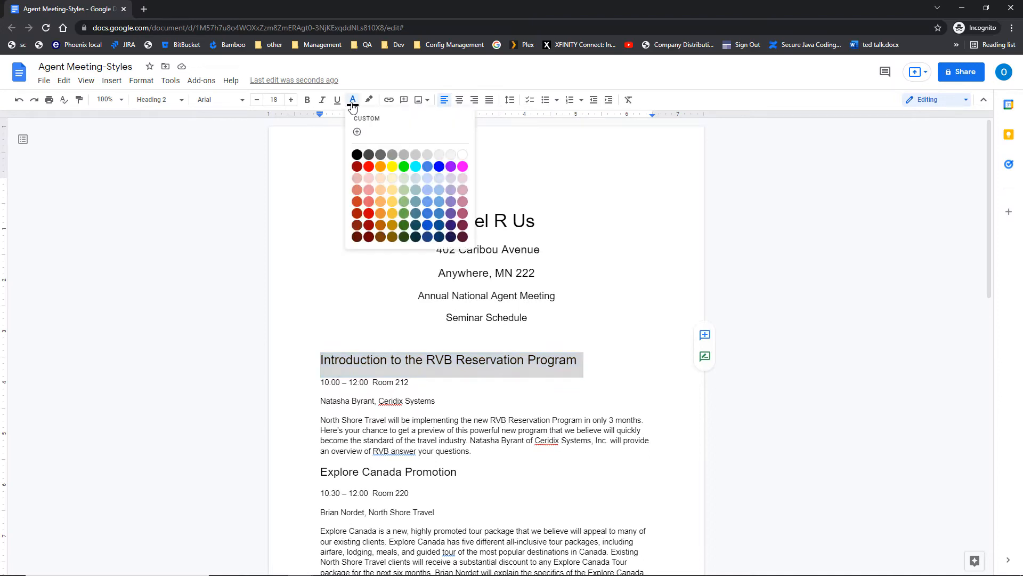
{"action": "left_click", "coordinate": [369, 202]}
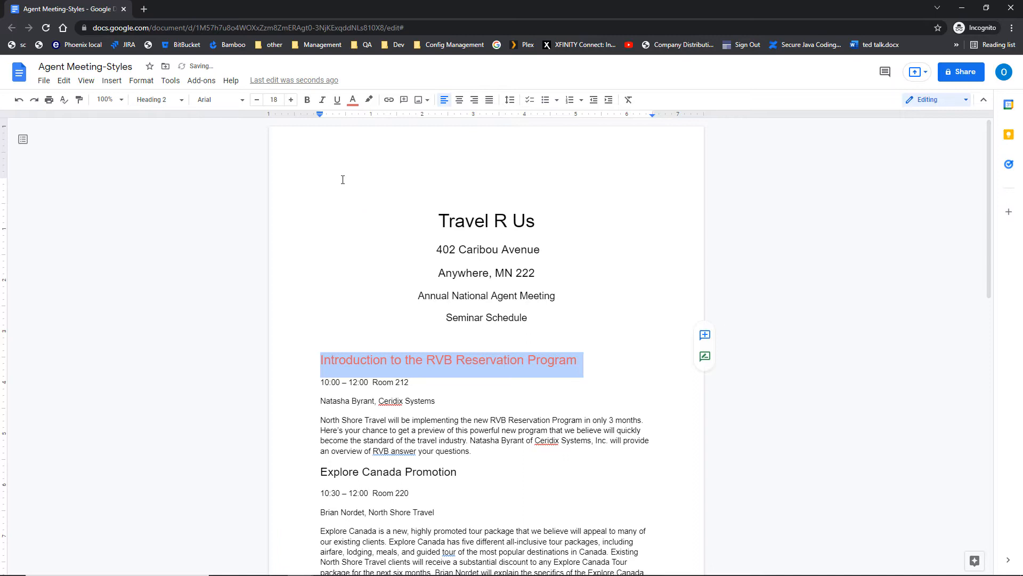
{"action": "left_click", "coordinate": [369, 100]}
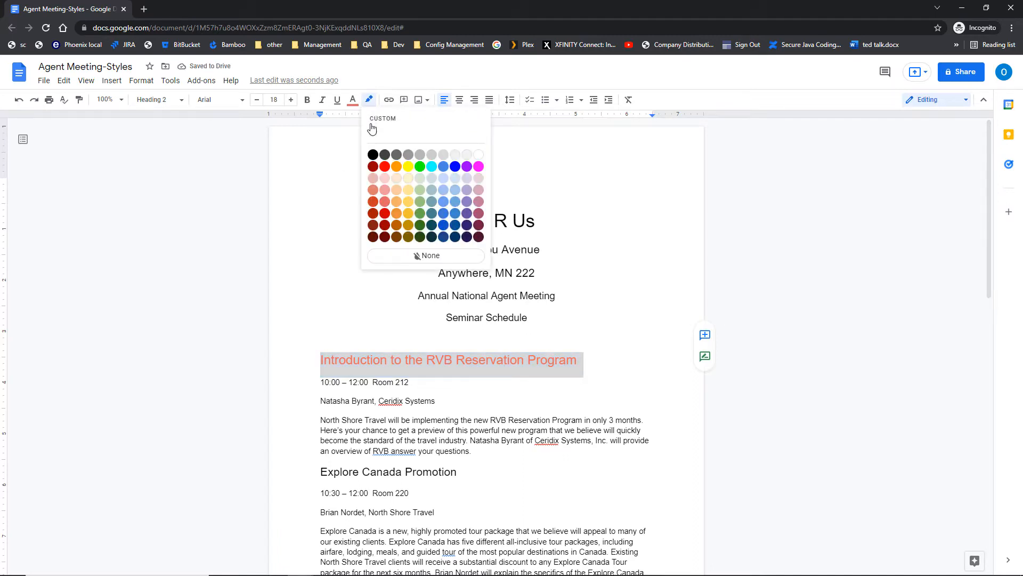
{"action": "left_click", "coordinate": [408, 167]}
{"action": "left_click", "coordinate": [359, 296]}
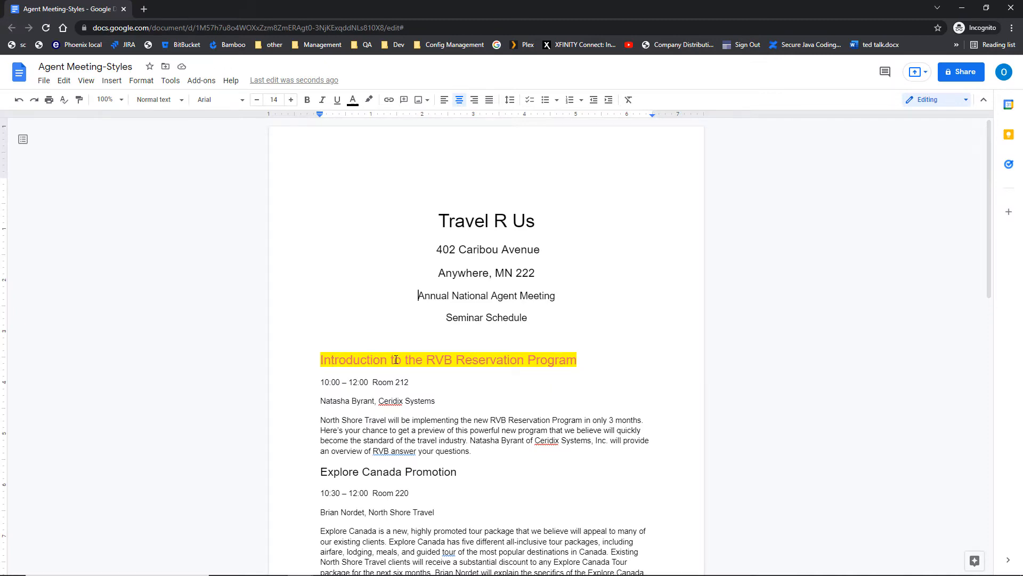
{"action": "scroll", "coordinate": [396, 360], "scroll_direction": "down", "scroll_amount": 1}
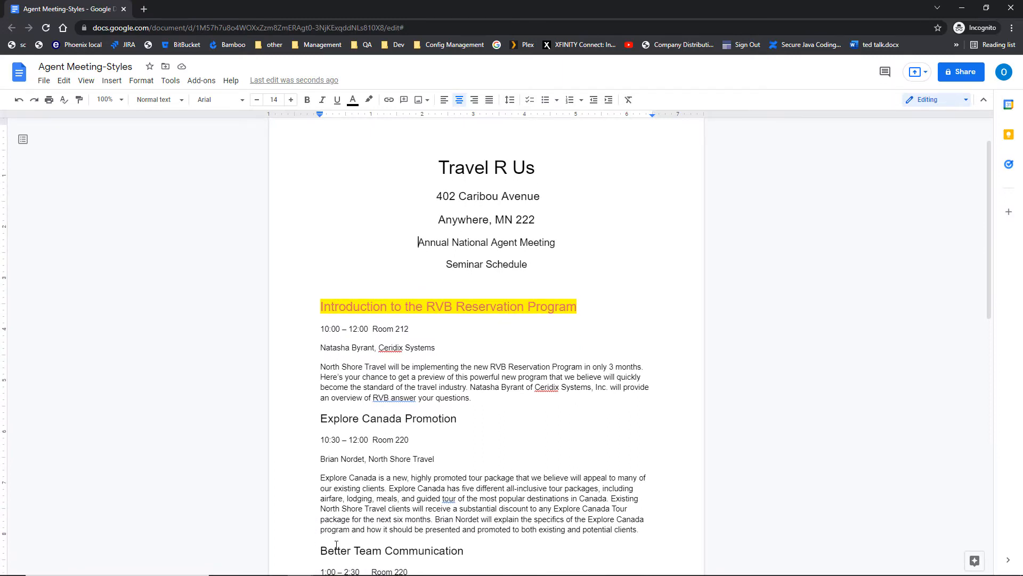
Update the Heading 2 style to match the restyled heading.
{"action": "left_click", "coordinate": [340, 306]}
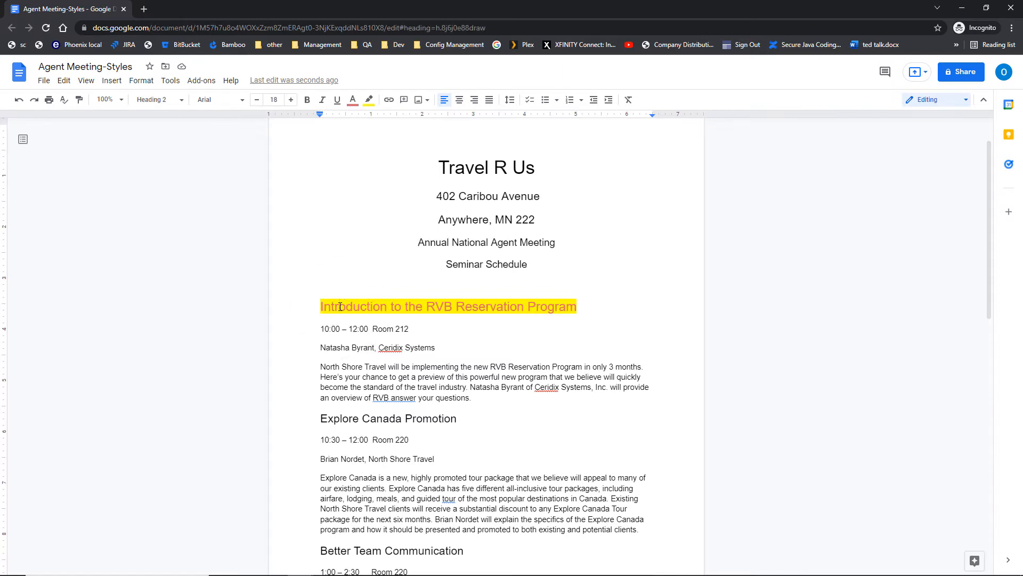
{"action": "left_click", "coordinate": [149, 84]}
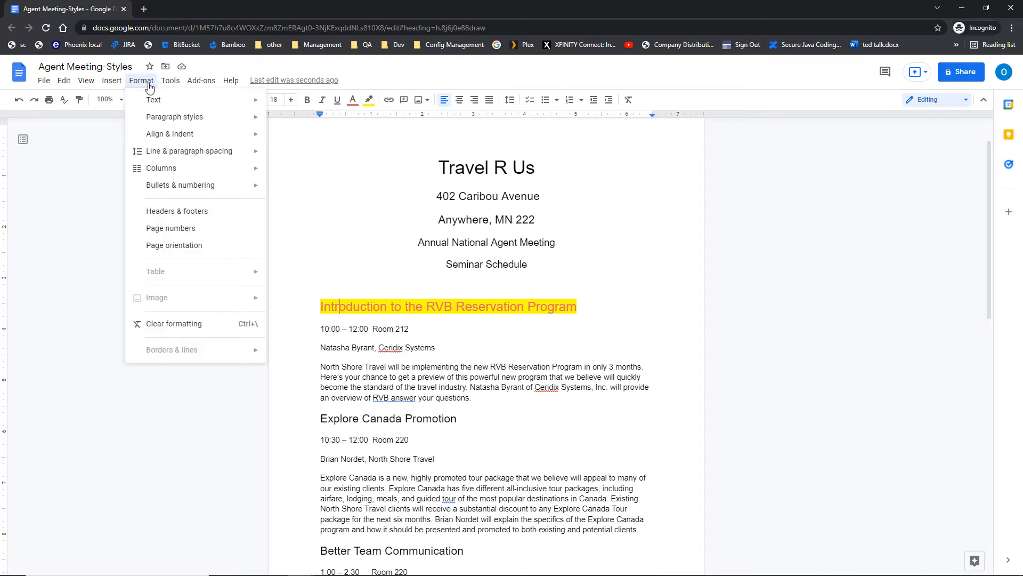
{"action": "mouse_move", "coordinate": [167, 123]}
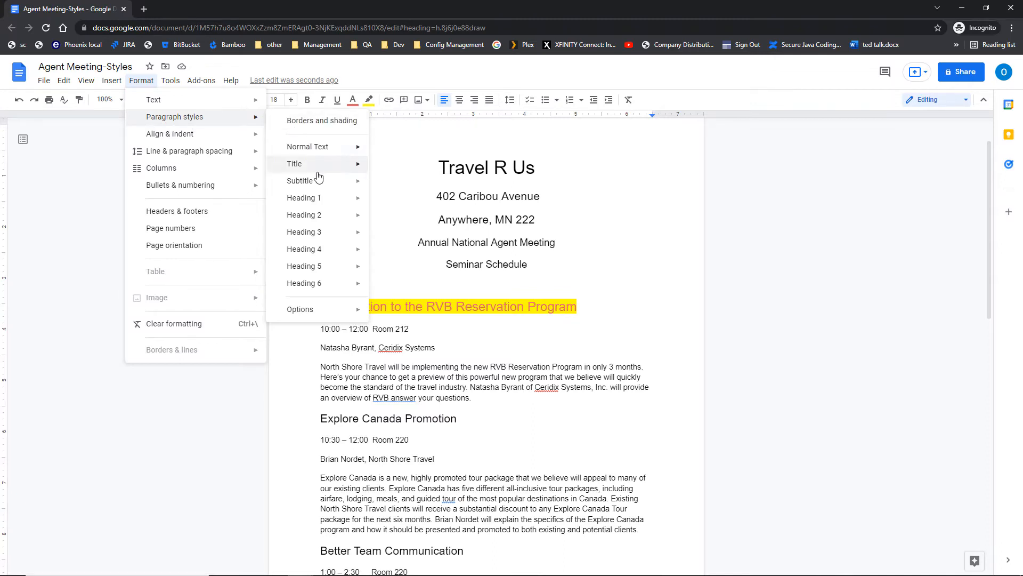
{"action": "mouse_move", "coordinate": [328, 219]}
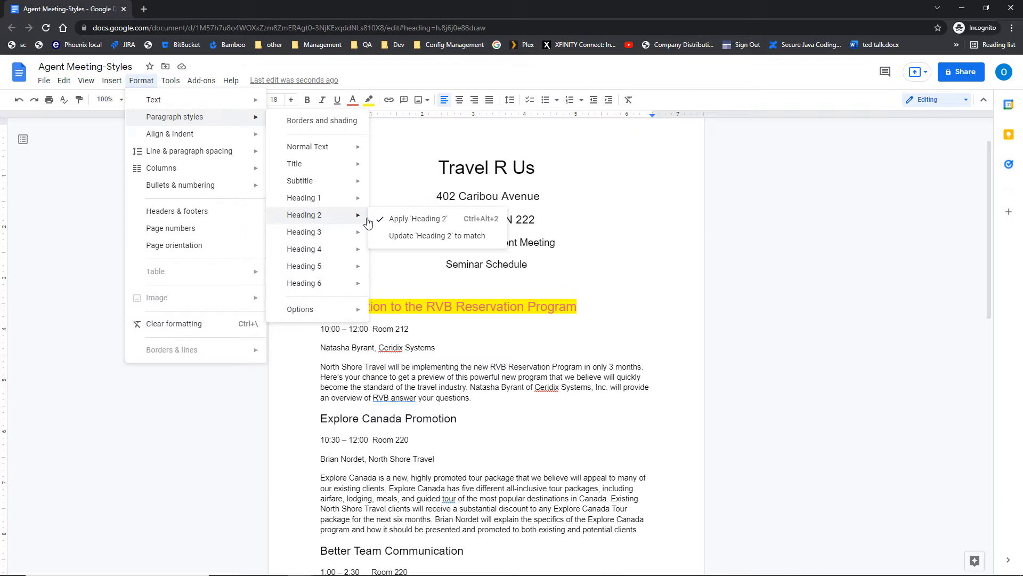
{"action": "key", "text": "ctrl"}
{"action": "key", "text": "ctrl"}
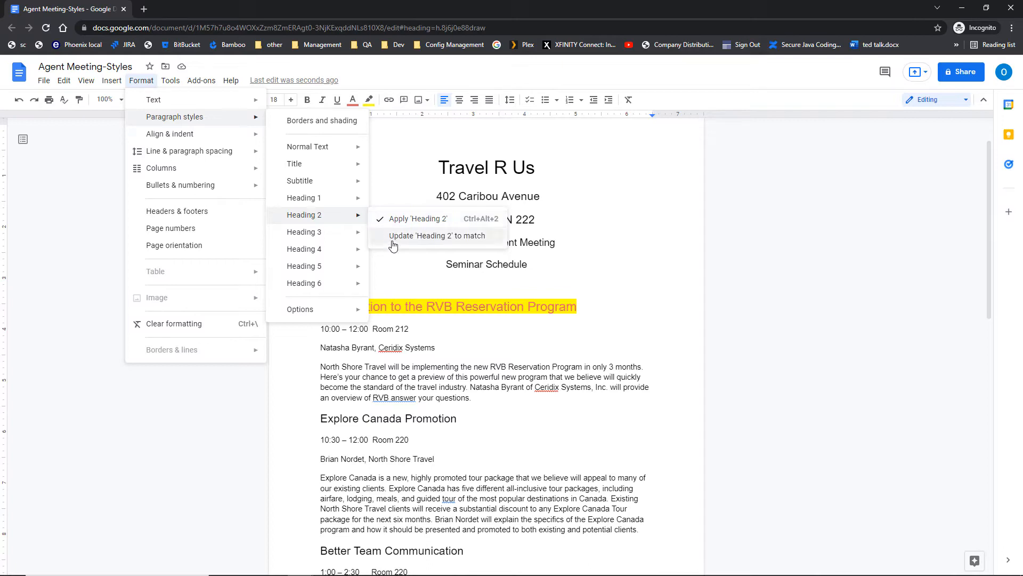
{"action": "key", "text": "ctrl"}
{"action": "key", "text": "ctrl"}
{"action": "left_click", "coordinate": [394, 244]}
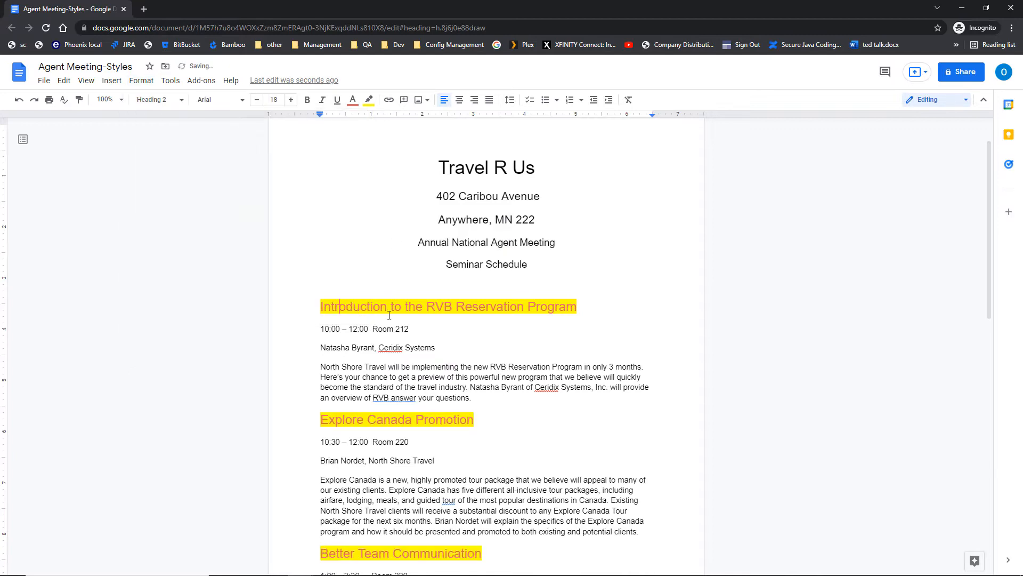
{"action": "scroll", "coordinate": [389, 315], "scroll_direction": "down", "scroll_amount": 3}
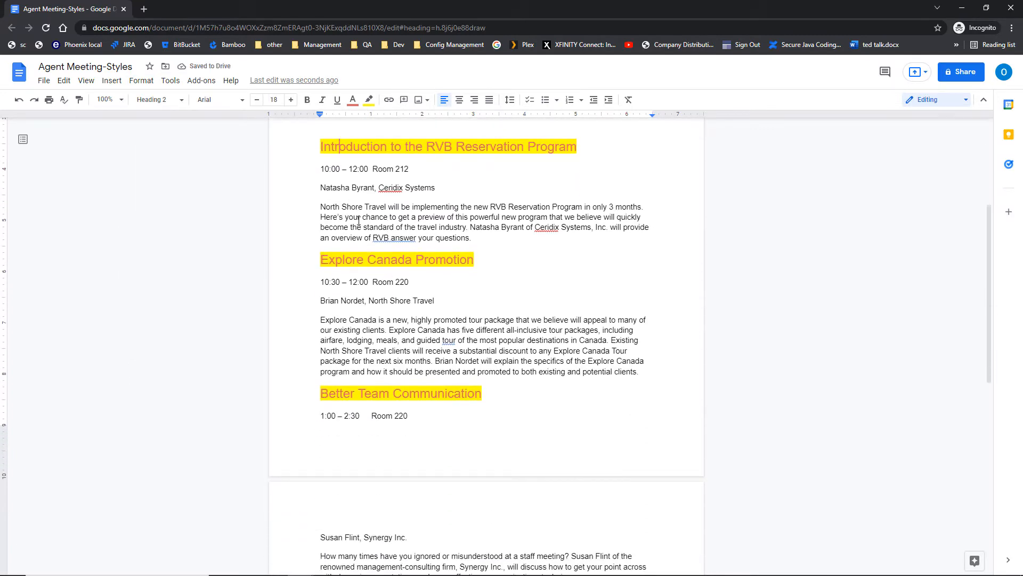
{"action": "scroll", "coordinate": [358, 221], "scroll_direction": "up", "scroll_amount": 2}
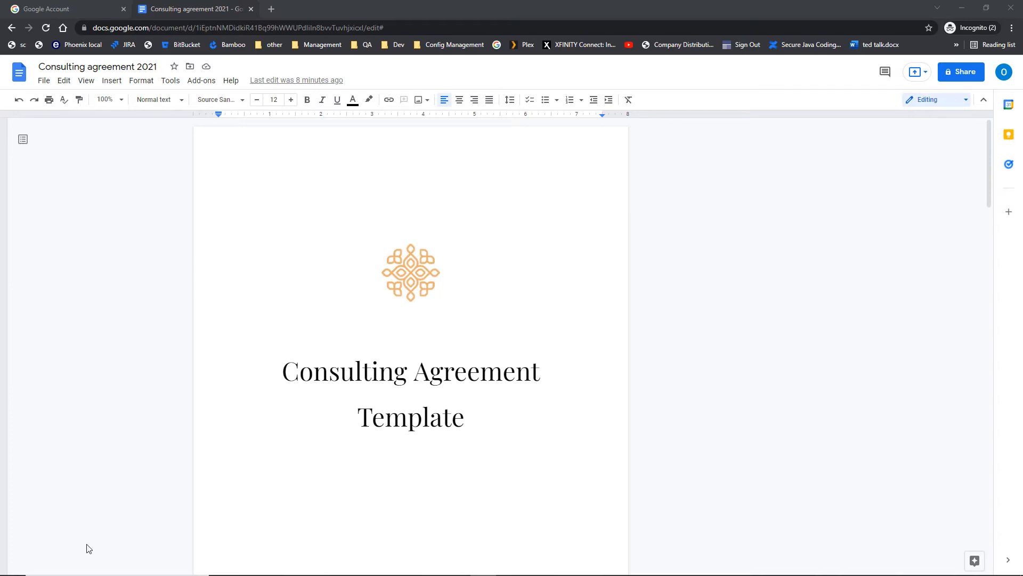
{"action": "left_click", "coordinate": [342, 379]}
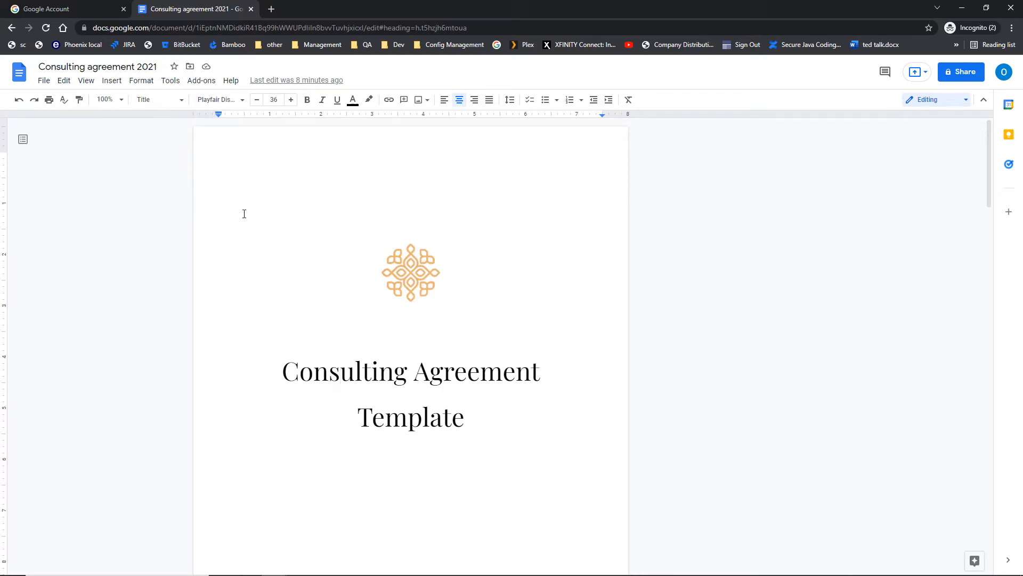
{"action": "scroll", "coordinate": [245, 215], "scroll_direction": "down", "scroll_amount": 9}
{"action": "scroll", "coordinate": [246, 217], "scroll_direction": "down", "scroll_amount": 3}
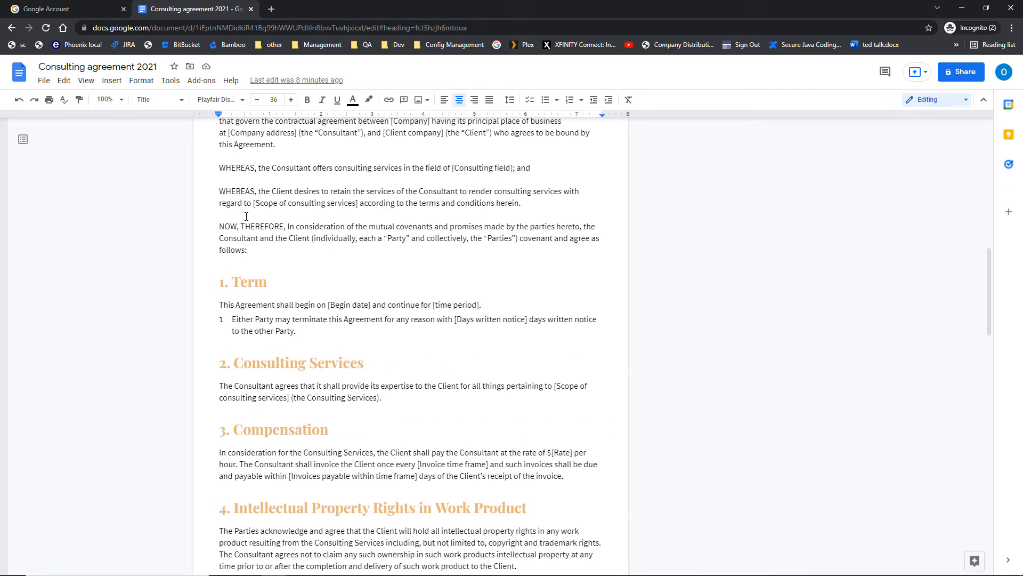
{"action": "left_click", "coordinate": [270, 292]}
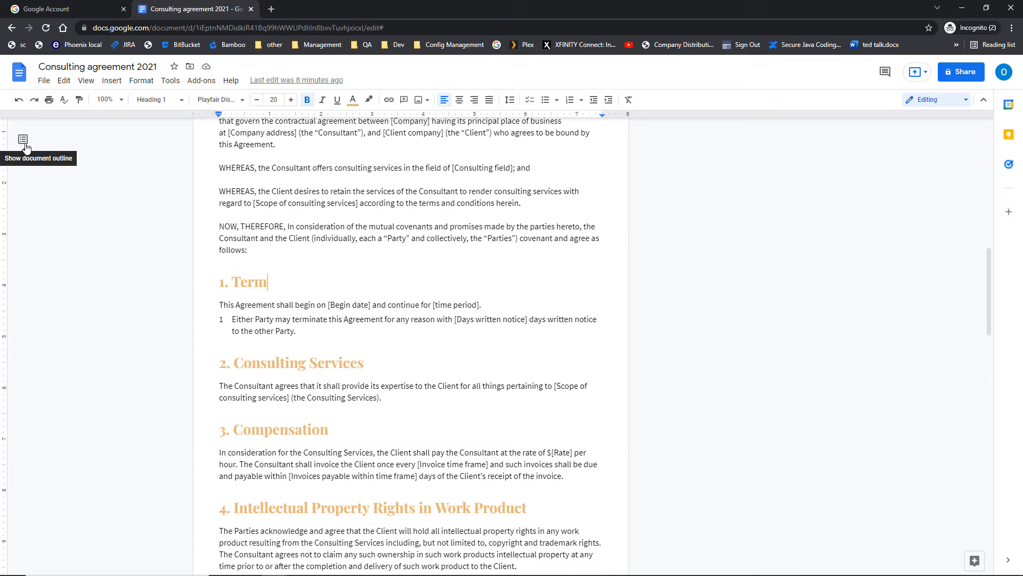
{"action": "key", "text": "ctrl"}
{"action": "key", "text": "ctrl"}
Show the document outline and jump to the title, 3. Compensation, 5. Confidentiality and 9. Indemnification.
{"action": "left_click", "coordinate": [23, 140]}
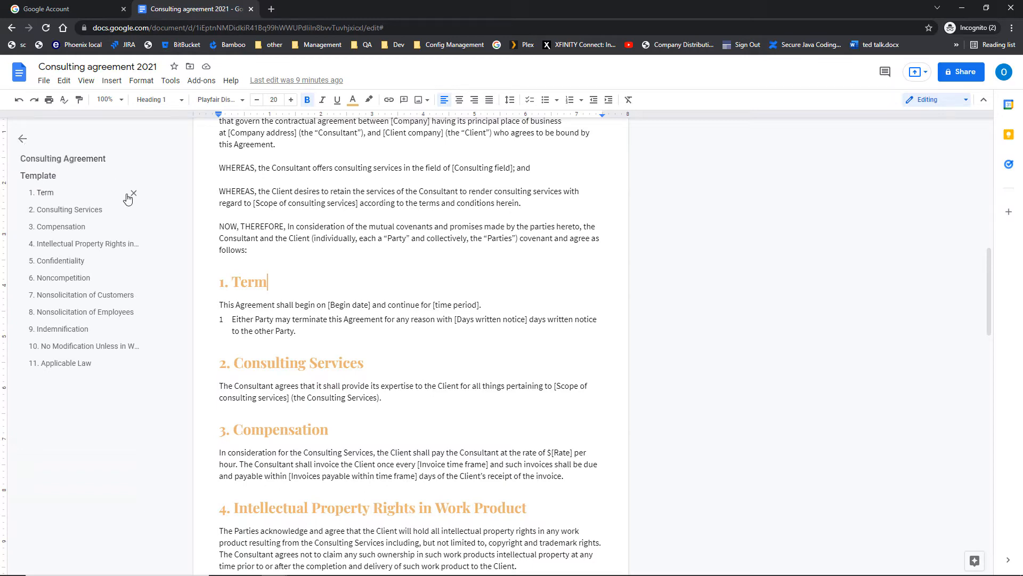
{"action": "left_click", "coordinate": [85, 163]}
{"action": "left_click", "coordinate": [85, 163]}
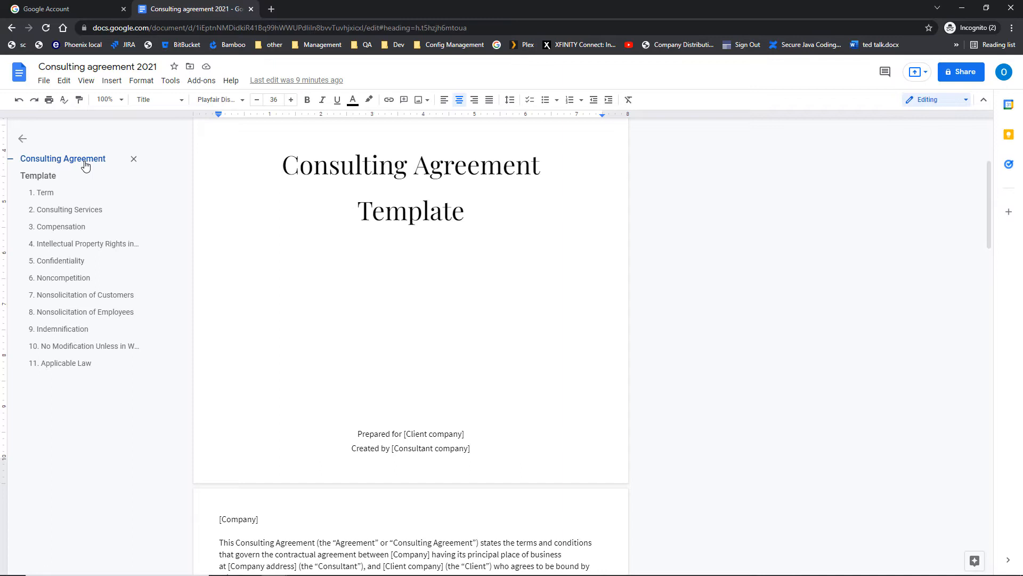
{"action": "left_click", "coordinate": [69, 231]}
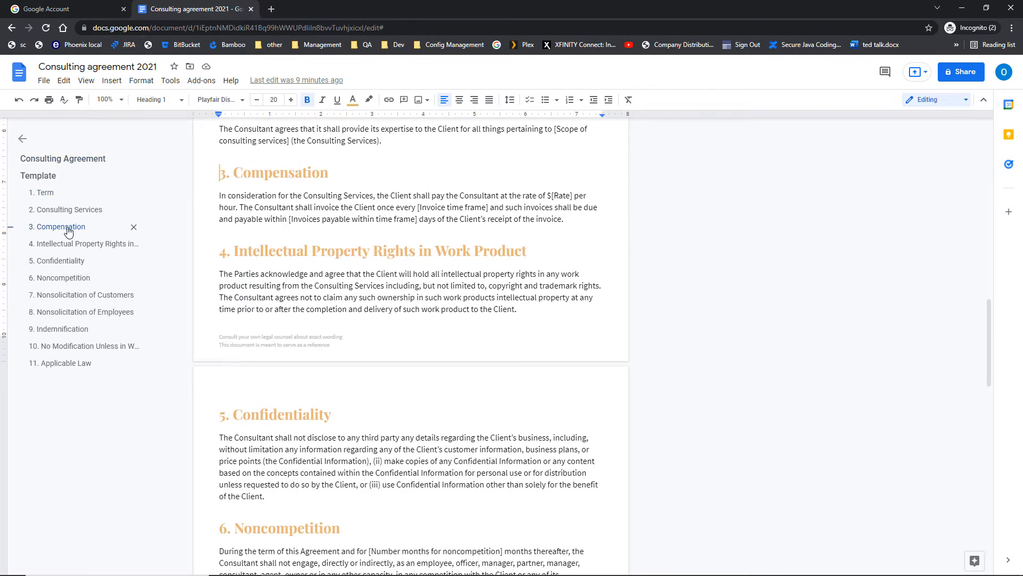
{"action": "left_click", "coordinate": [67, 264]}
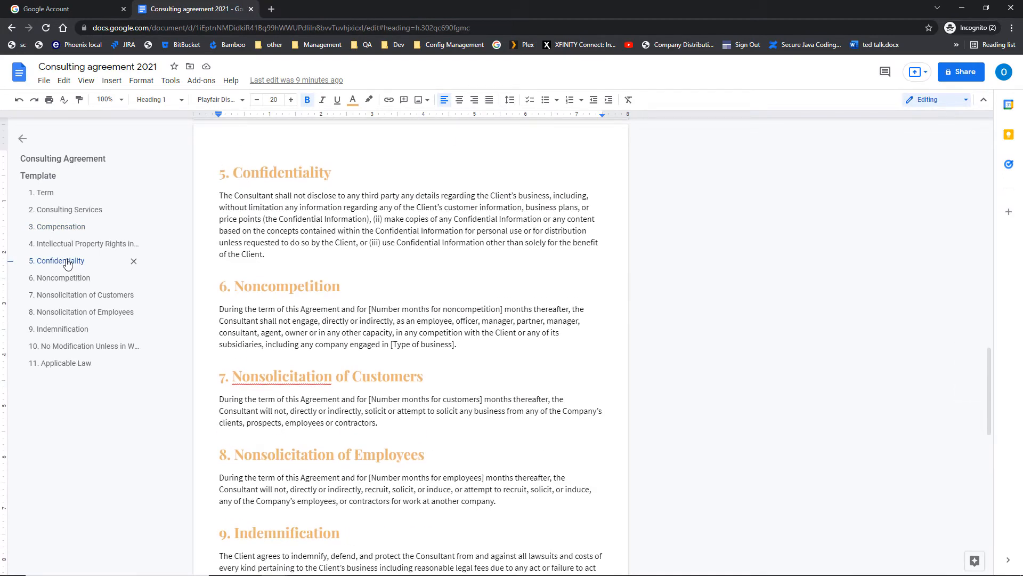
{"action": "left_click", "coordinate": [63, 330]}
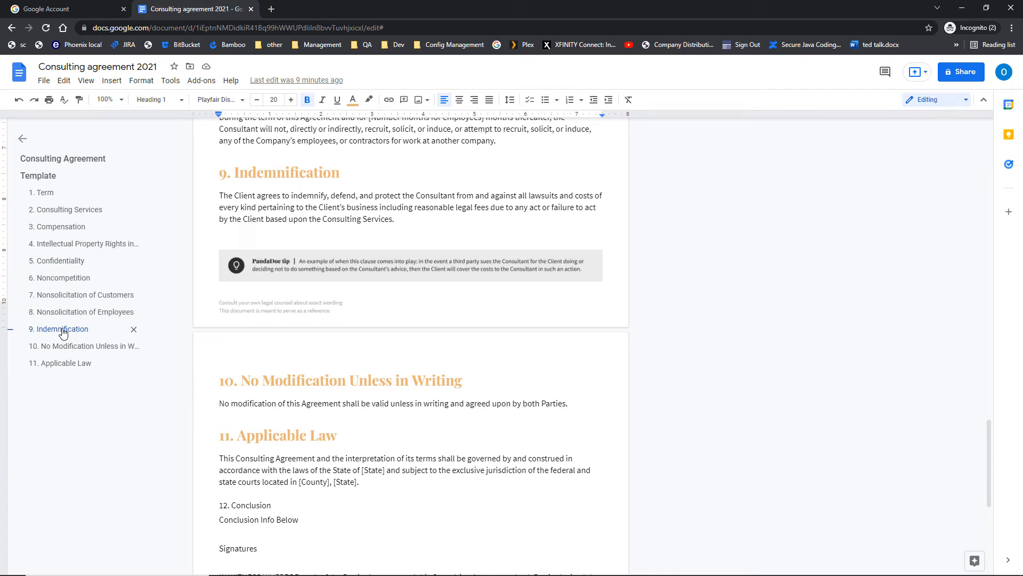
Add a blank line after 12. Conclusion.
{"action": "scroll", "coordinate": [299, 411], "scroll_direction": "down", "scroll_amount": 3}
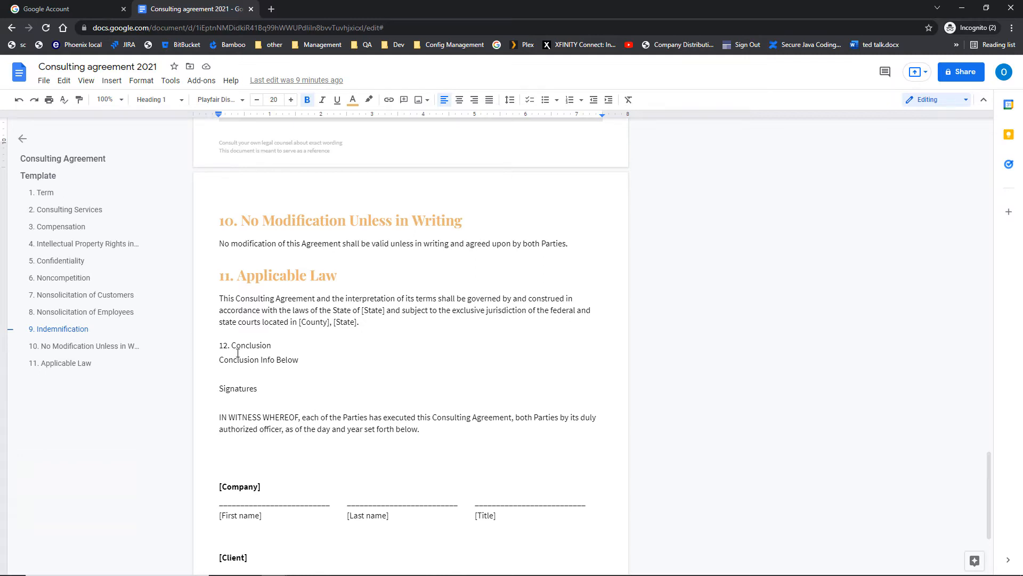
{"action": "left_click", "coordinate": [275, 347]}
{"action": "key", "text": "Return"}
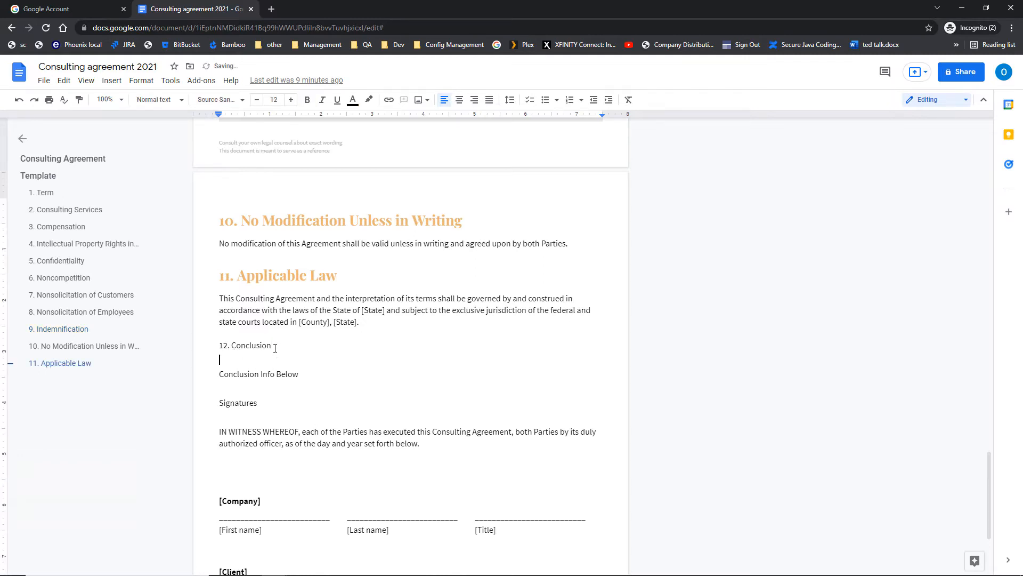
Apply Heading 1 to 12. Conclusion through the Format menu, then undo it.
{"action": "left_click", "coordinate": [219, 346]}
{"action": "left_click", "coordinate": [155, 101]}
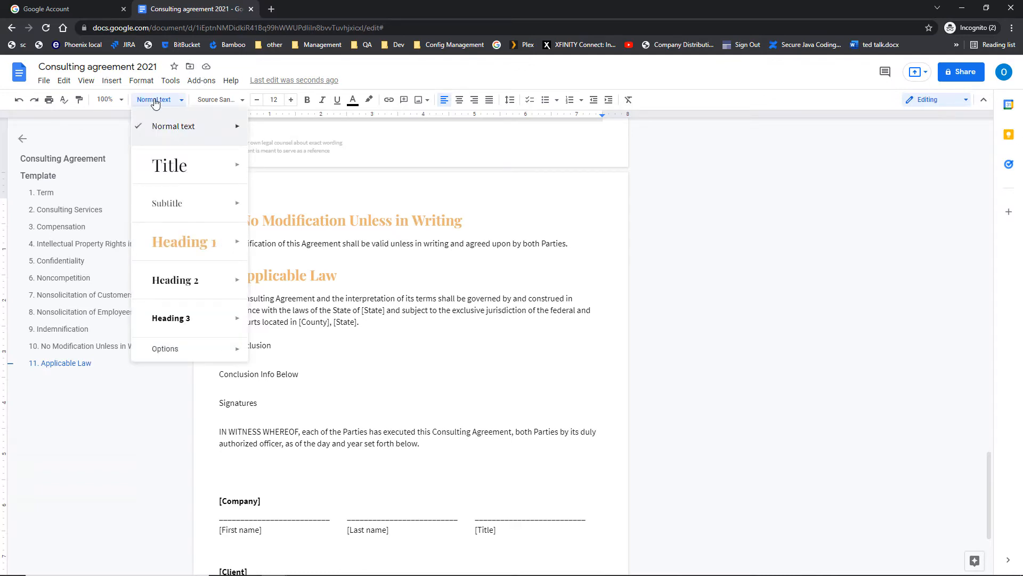
{"action": "left_click", "coordinate": [149, 82]}
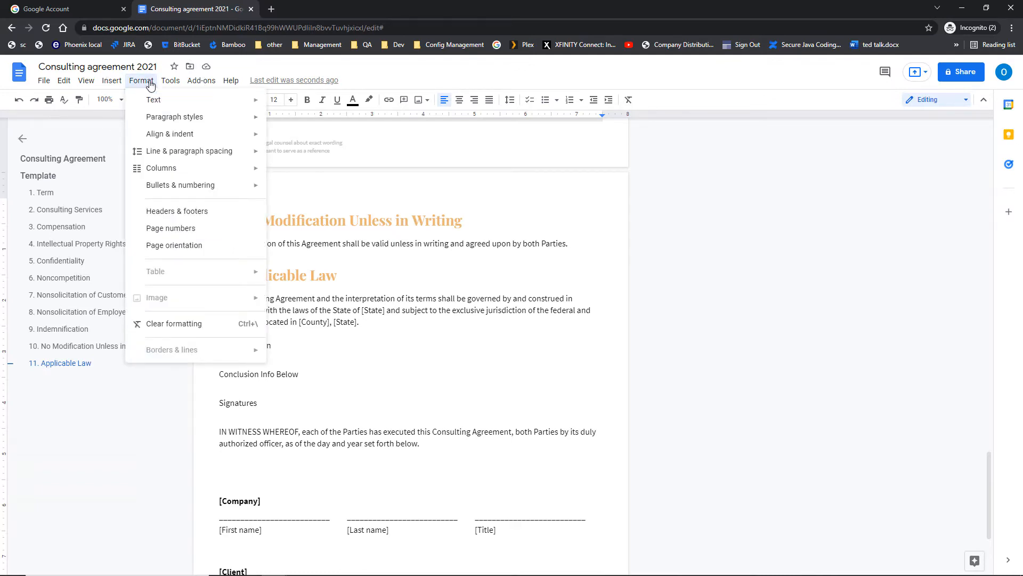
{"action": "mouse_move", "coordinate": [167, 119]}
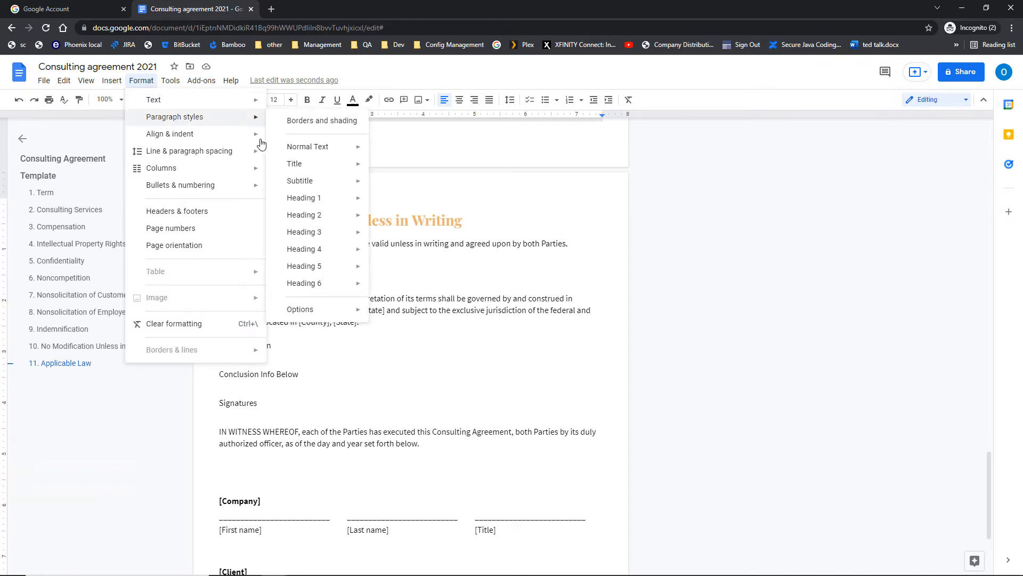
{"action": "mouse_move", "coordinate": [313, 205]}
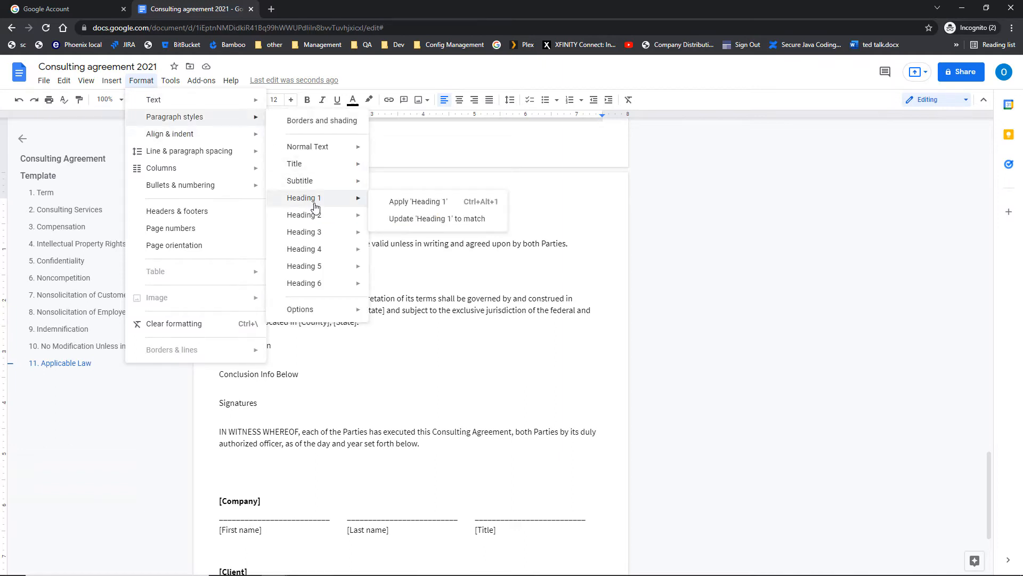
{"action": "left_click", "coordinate": [406, 204]}
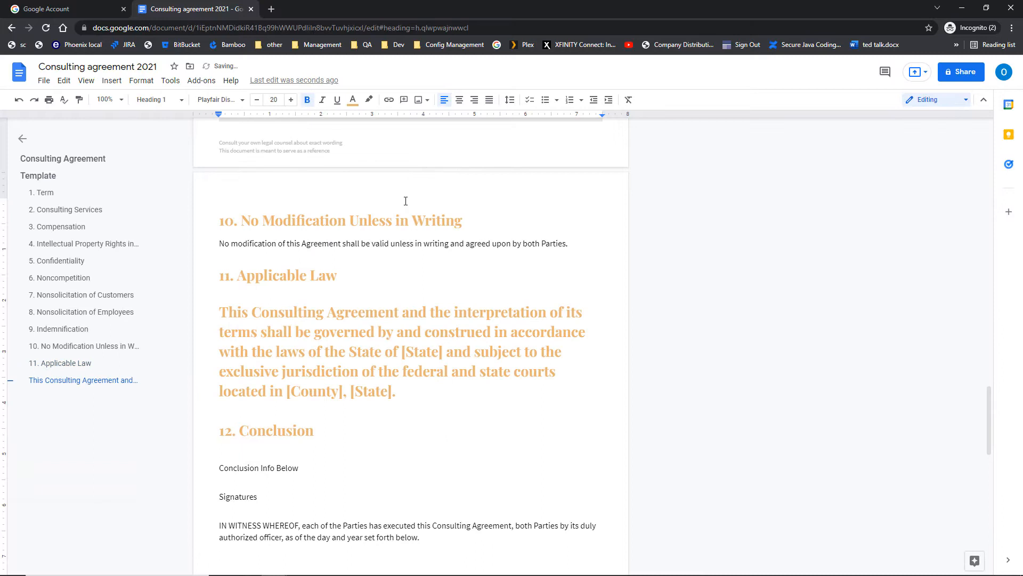
{"action": "key", "text": "ctrl+z"}
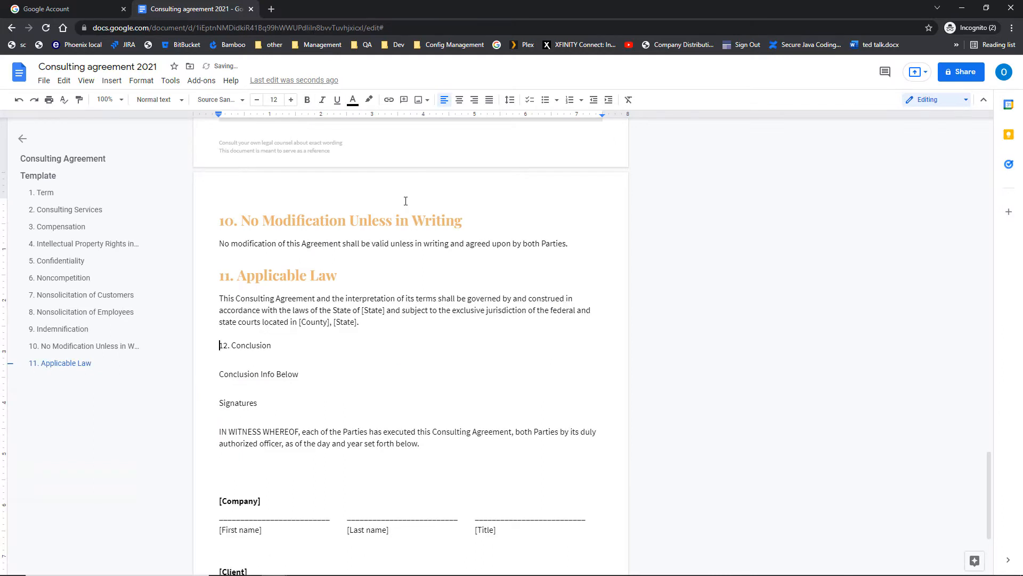
Add a blank line above 12. Conclusion and make it Heading 1 from the Styles list.
{"action": "left_click", "coordinate": [221, 346]}
{"action": "key", "text": "Return"}
{"action": "key", "text": "shift+Down"}
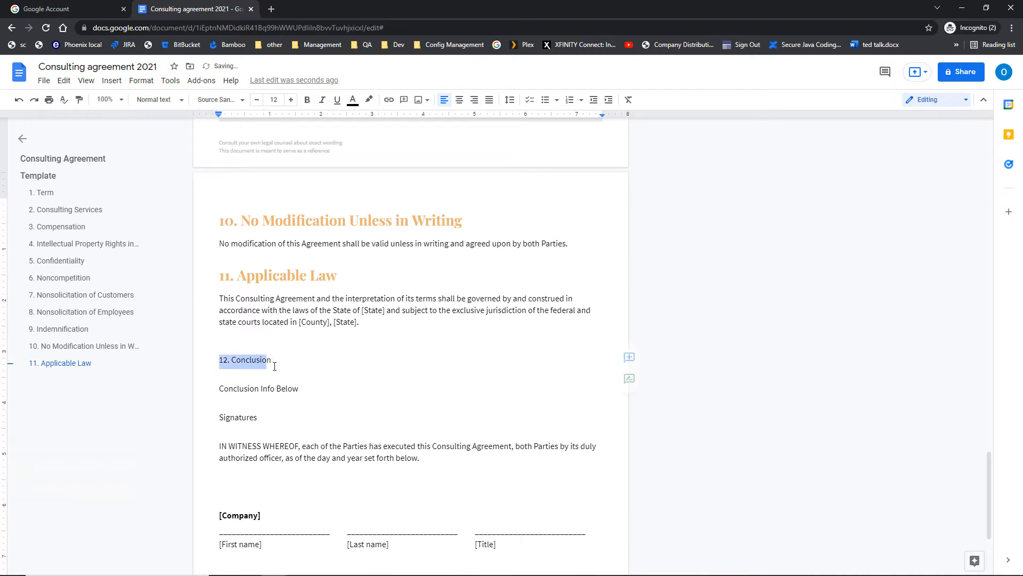
{"action": "left_click", "coordinate": [179, 100]}
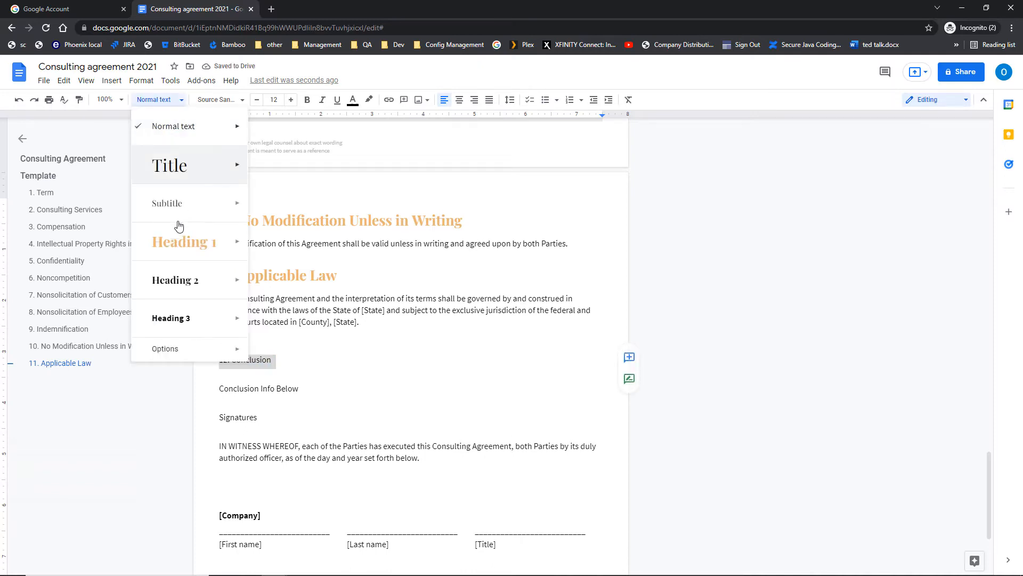
{"action": "left_click", "coordinate": [181, 258]}
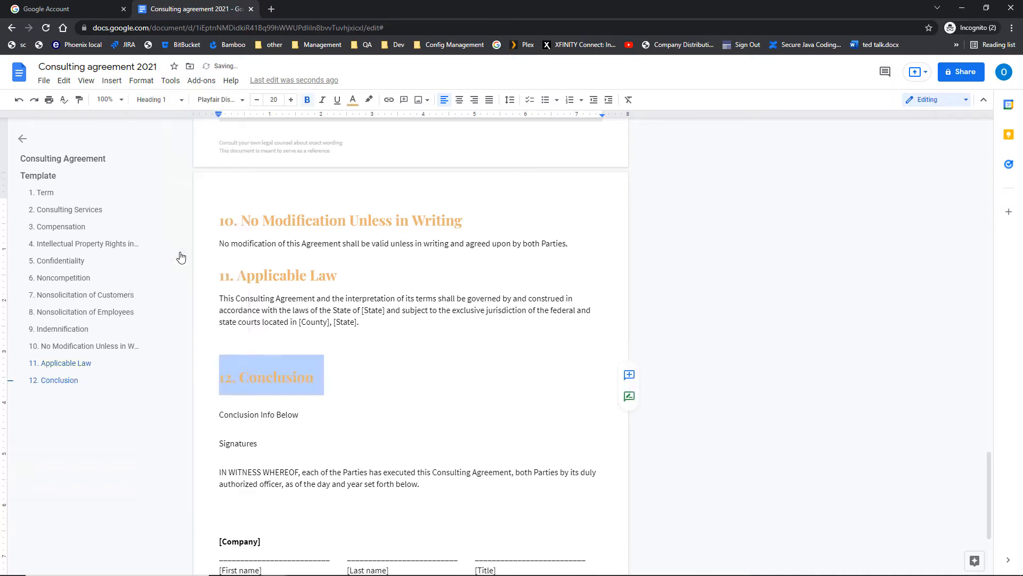
{"action": "left_click", "coordinate": [313, 378]}
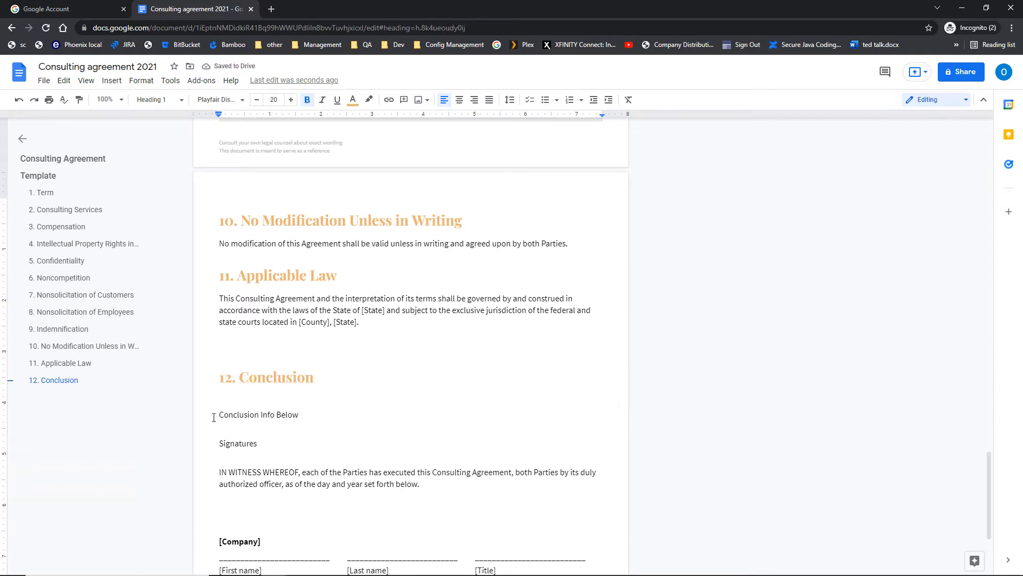
Make the Signatures line a Heading 2.
{"action": "left_click", "coordinate": [174, 102]}
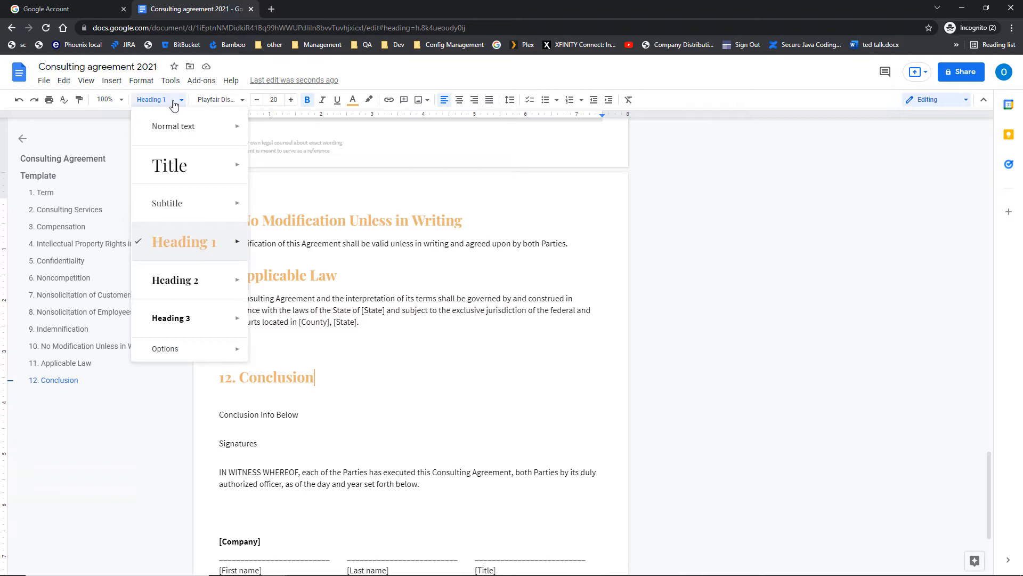
{"action": "mouse_move", "coordinate": [192, 351]}
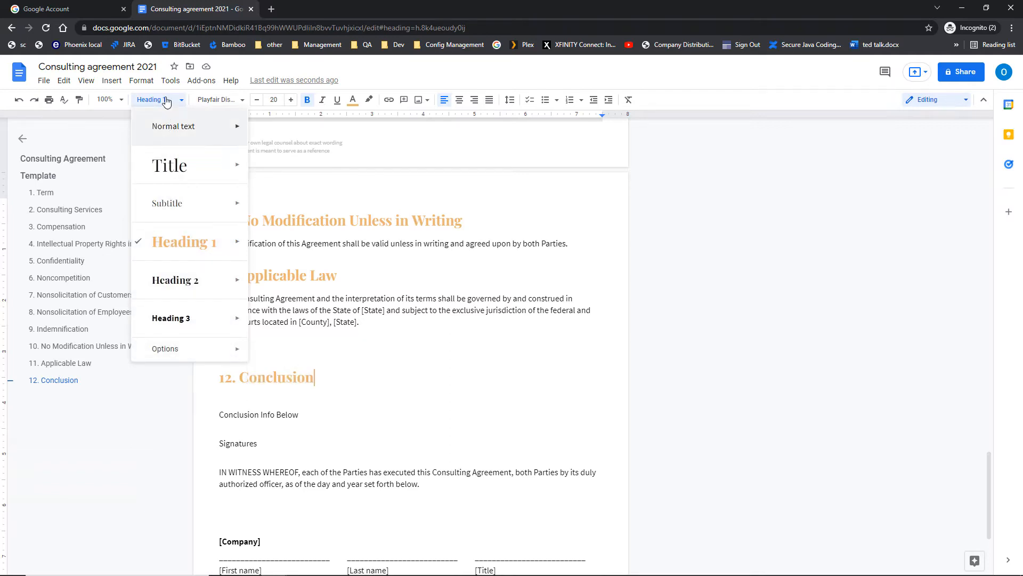
{"action": "left_click", "coordinate": [141, 81]}
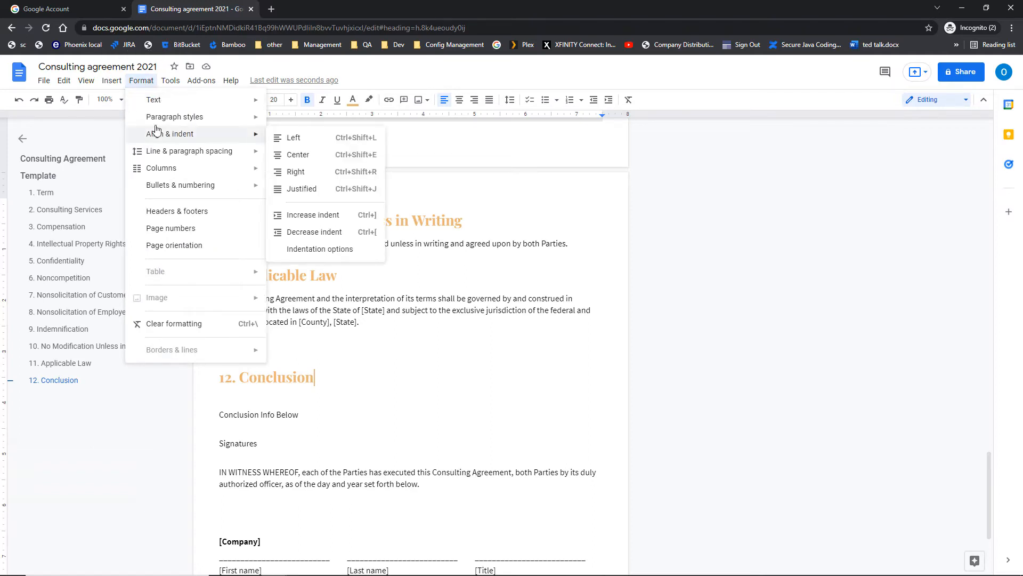
{"action": "mouse_move", "coordinate": [160, 118]}
{"action": "mouse_move", "coordinate": [304, 289]}
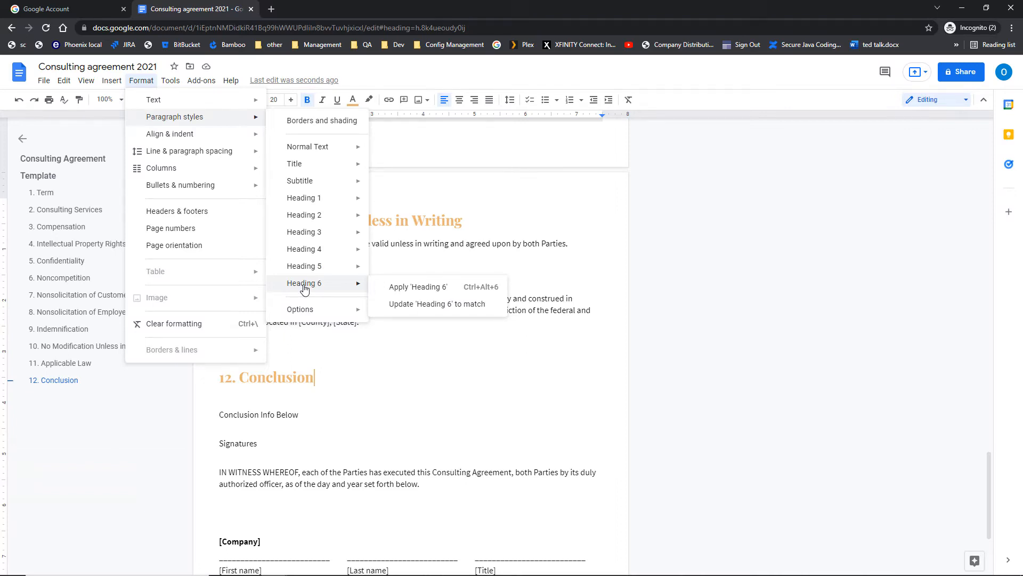
{"action": "left_click", "coordinate": [224, 445]}
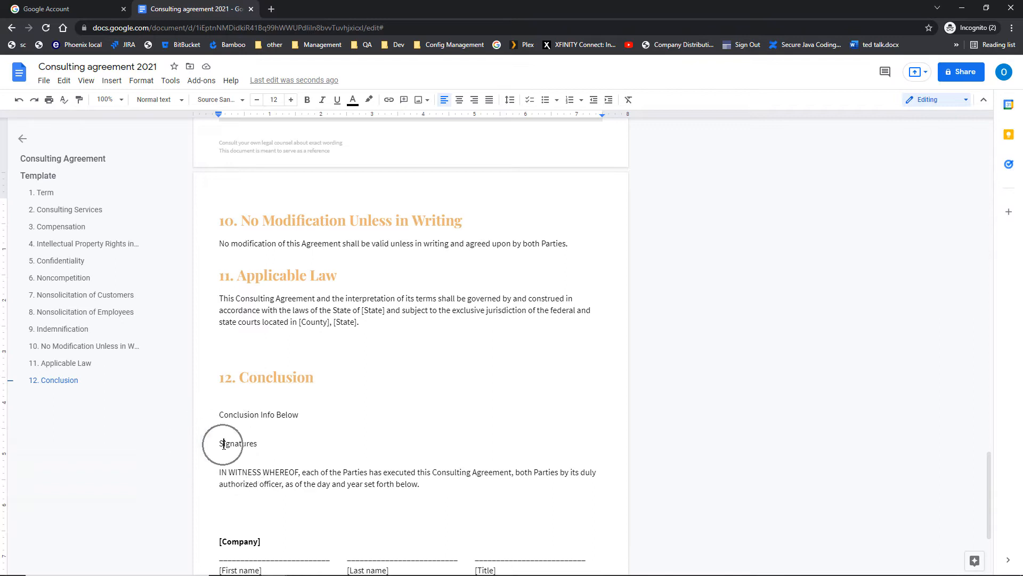
{"action": "left_click", "coordinate": [157, 100]}
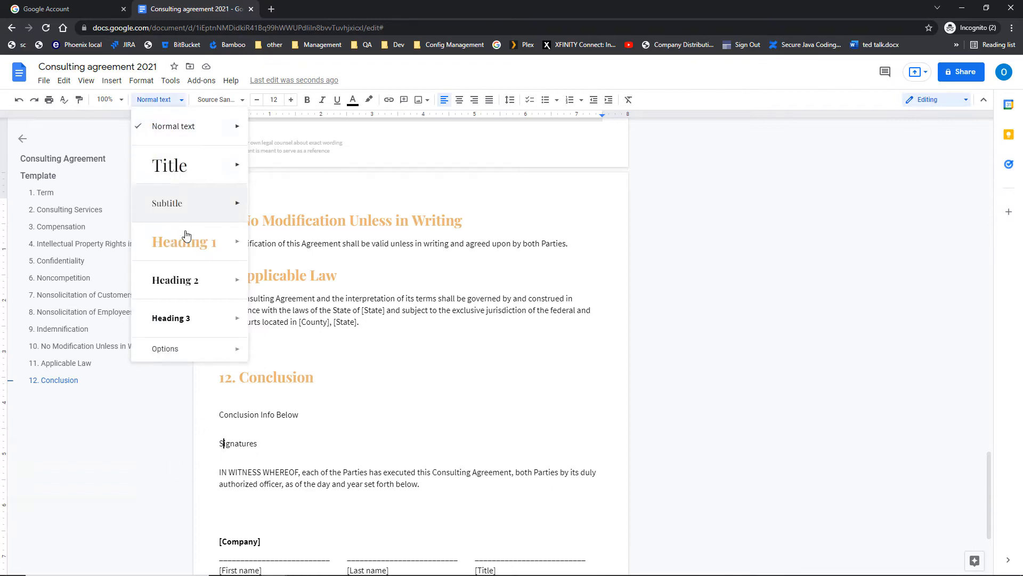
{"action": "left_click", "coordinate": [193, 280]}
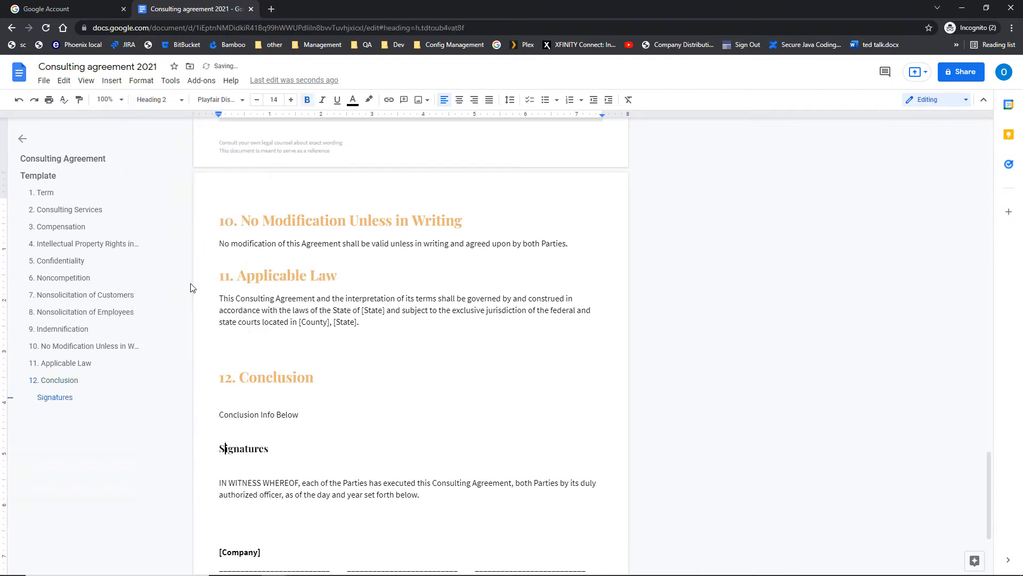
Jump between Signatures and 12. Conclusion using the outline.
{"action": "left_click", "coordinate": [66, 400]}
{"action": "left_click", "coordinate": [63, 382]}
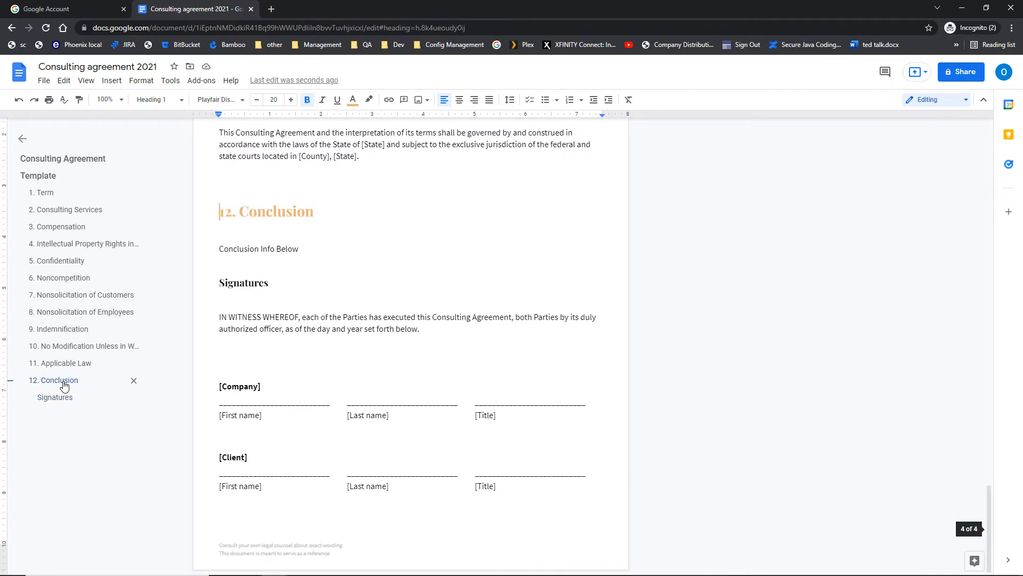
{"action": "left_click", "coordinate": [61, 403]}
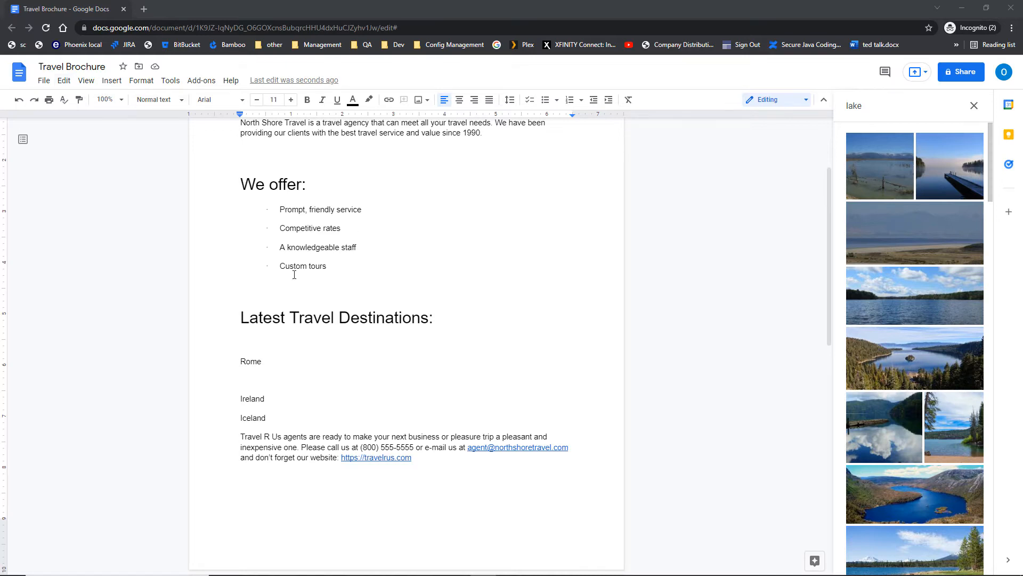
Replace the empty line between Rome and Ireland with a fresh new line after Rome.
{"action": "left_click", "coordinate": [248, 378]}
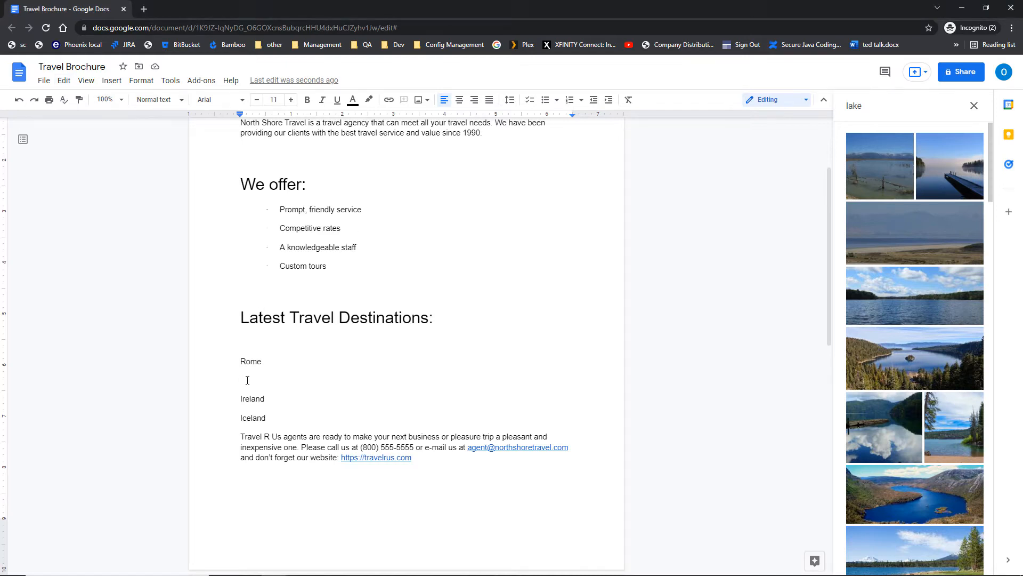
{"action": "key", "text": "Delete"}
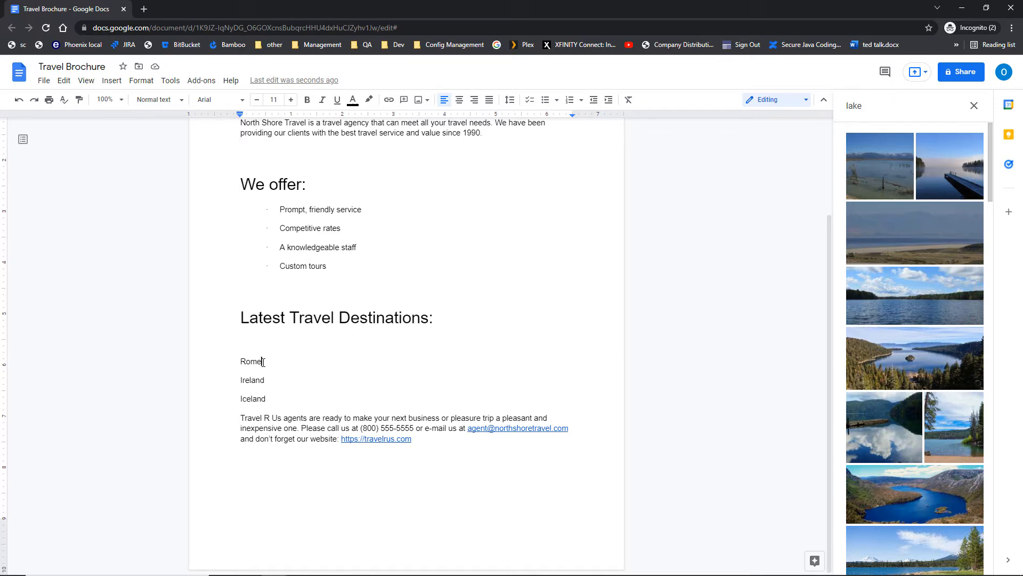
{"action": "key", "text": "Return"}
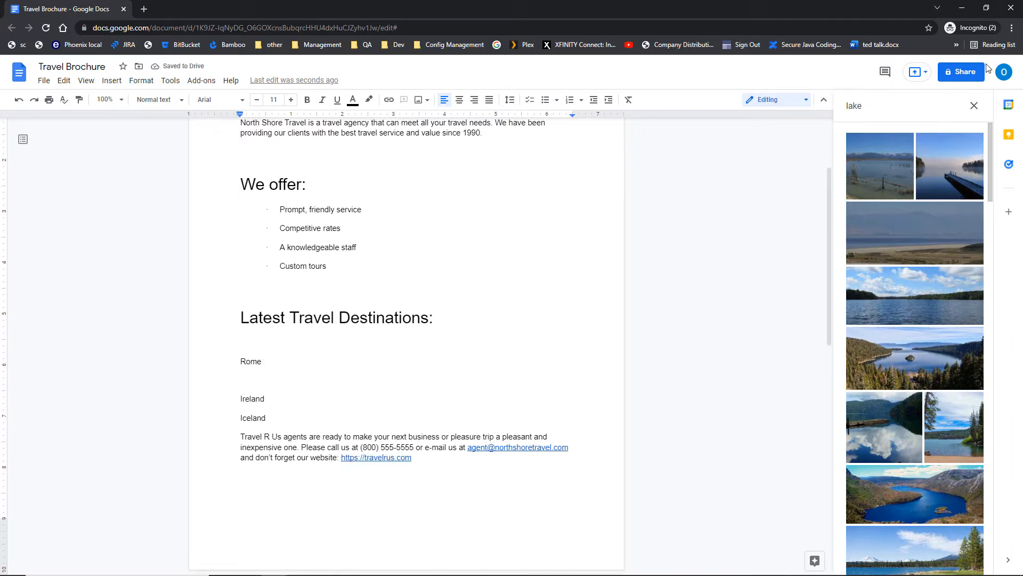
Search the web for 'rome' and insert the Pantheon interior photo below Rome.
{"action": "left_click", "coordinate": [974, 108]}
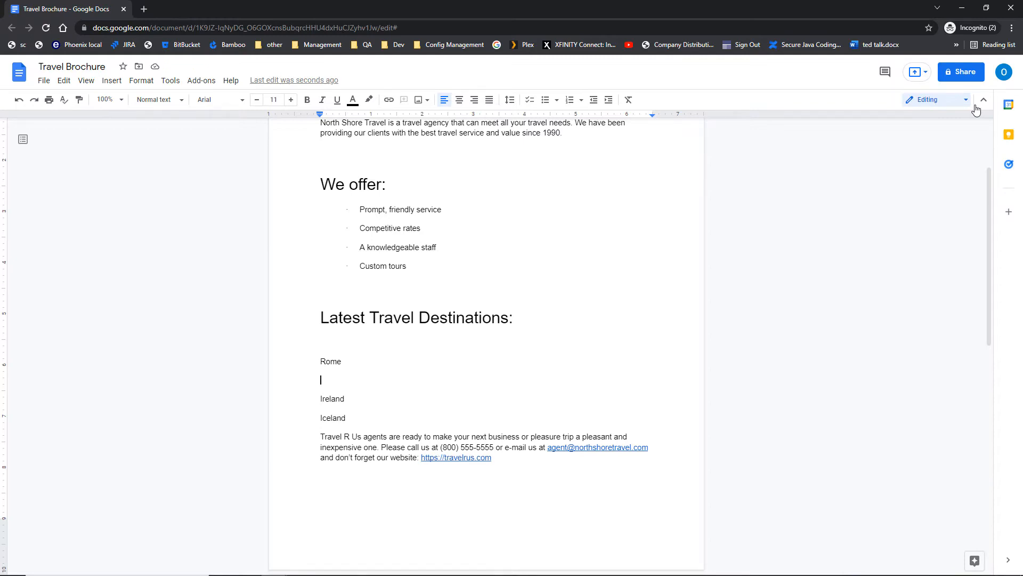
{"action": "left_click", "coordinate": [113, 80]}
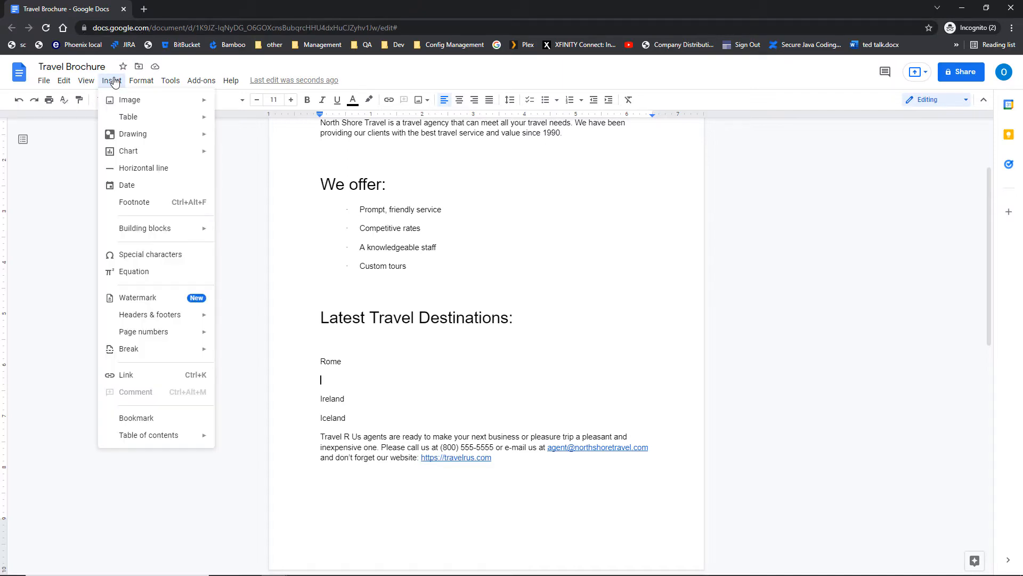
{"action": "mouse_move", "coordinate": [113, 102]}
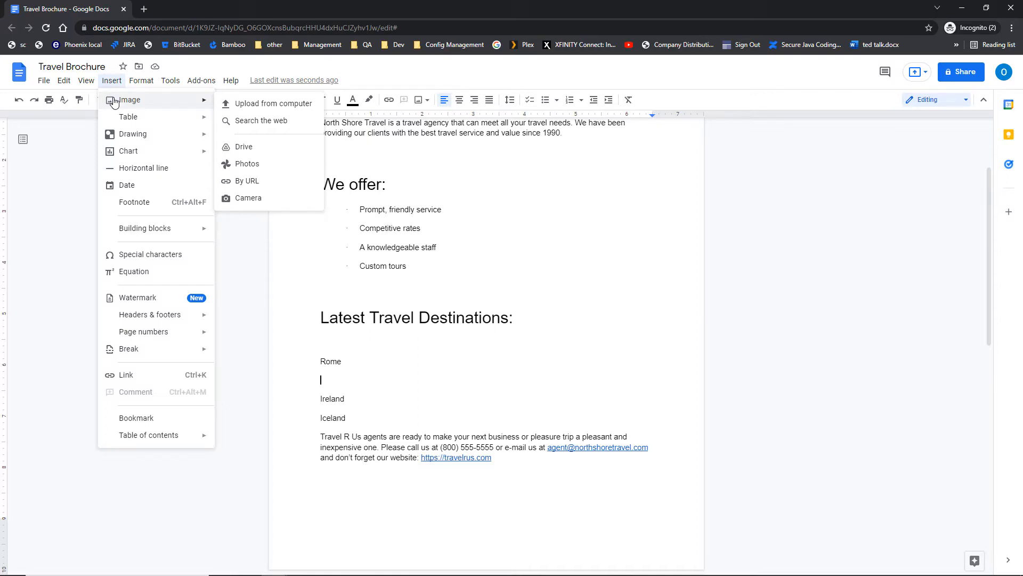
{"action": "left_click", "coordinate": [241, 122]}
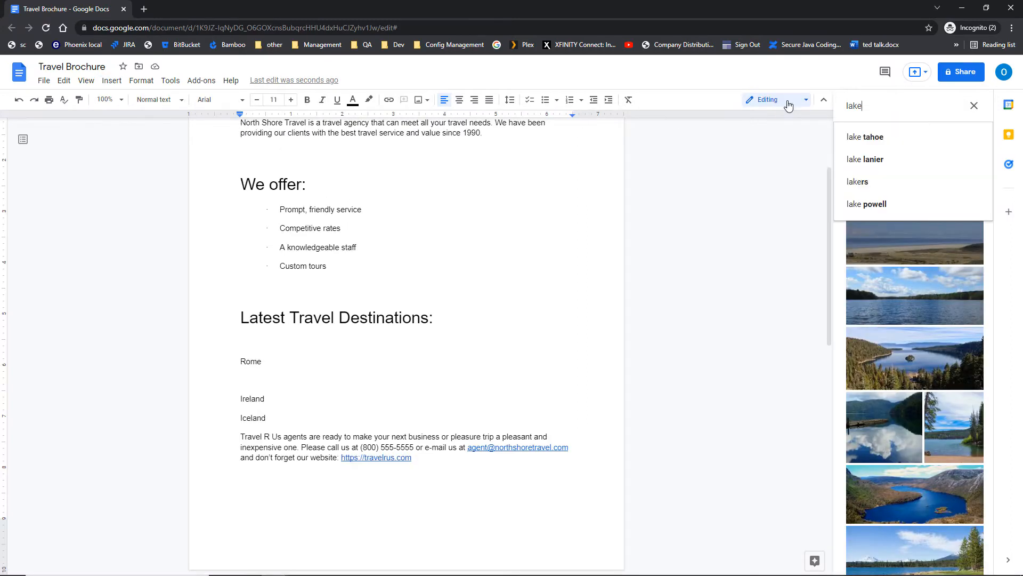
{"action": "left_click", "coordinate": [875, 140]}
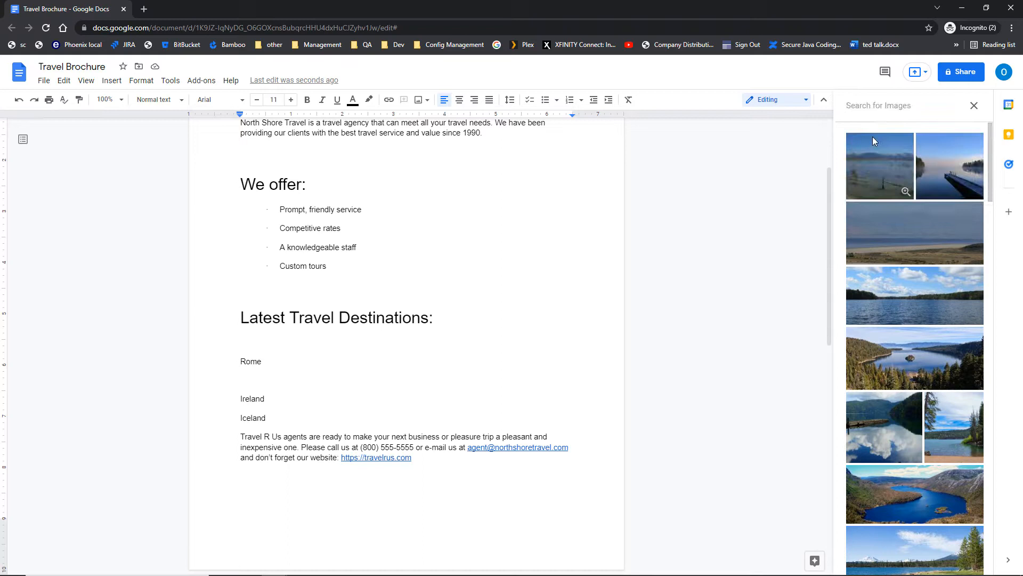
{"action": "type", "text": "rome"}
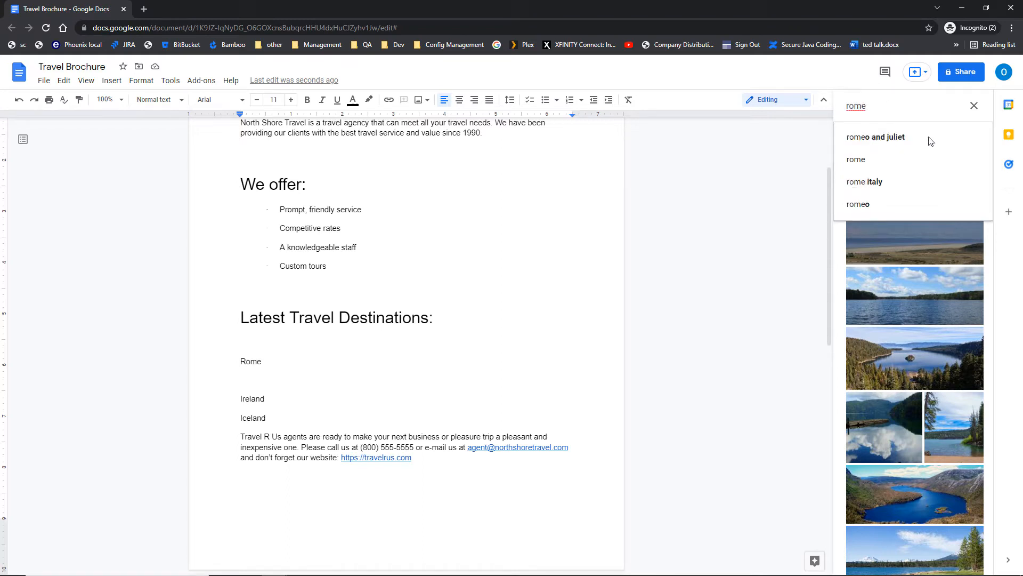
{"action": "key", "text": "Return"}
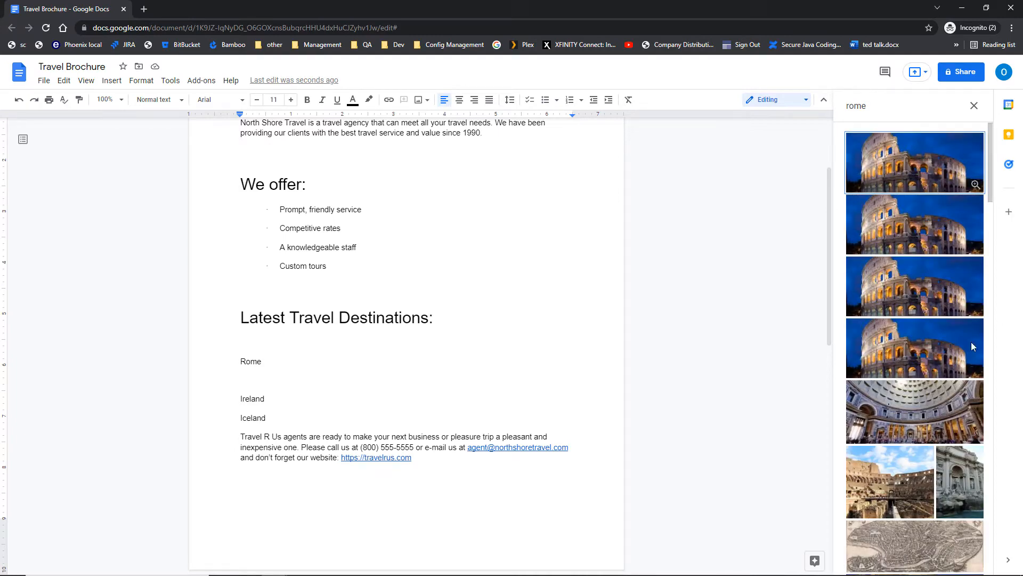
{"action": "left_click", "coordinate": [908, 403]}
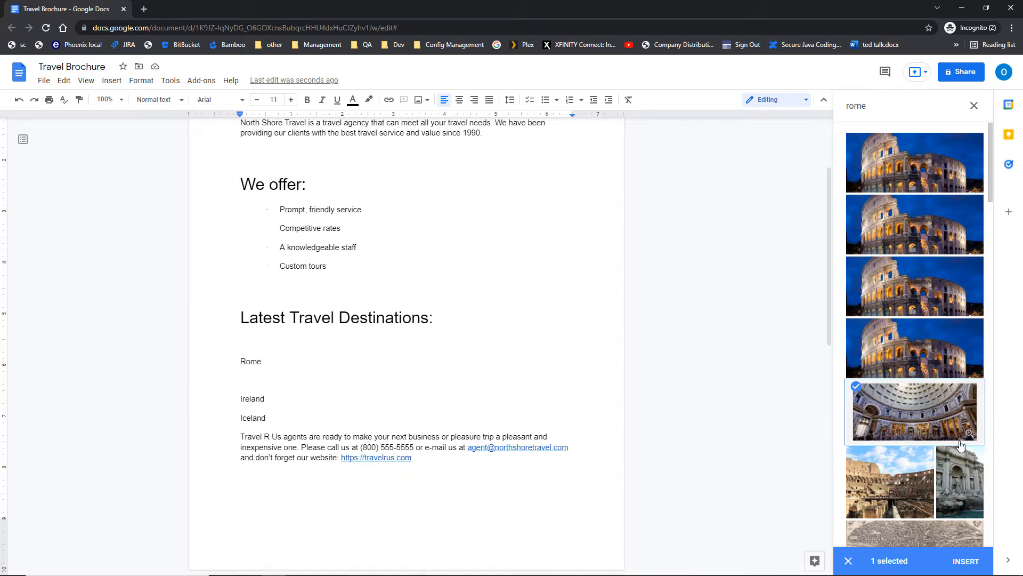
{"action": "left_click", "coordinate": [982, 566]}
{"action": "left_click", "coordinate": [983, 565]}
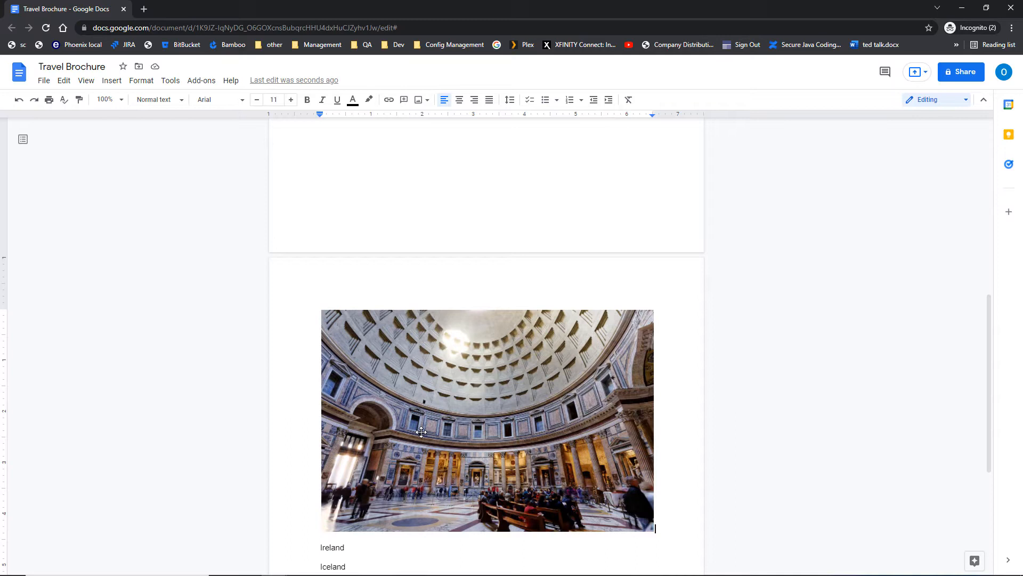
Shrink the Pantheon photo with two corner drags so it sits directly beneath Rome.
{"action": "left_click", "coordinate": [421, 432]}
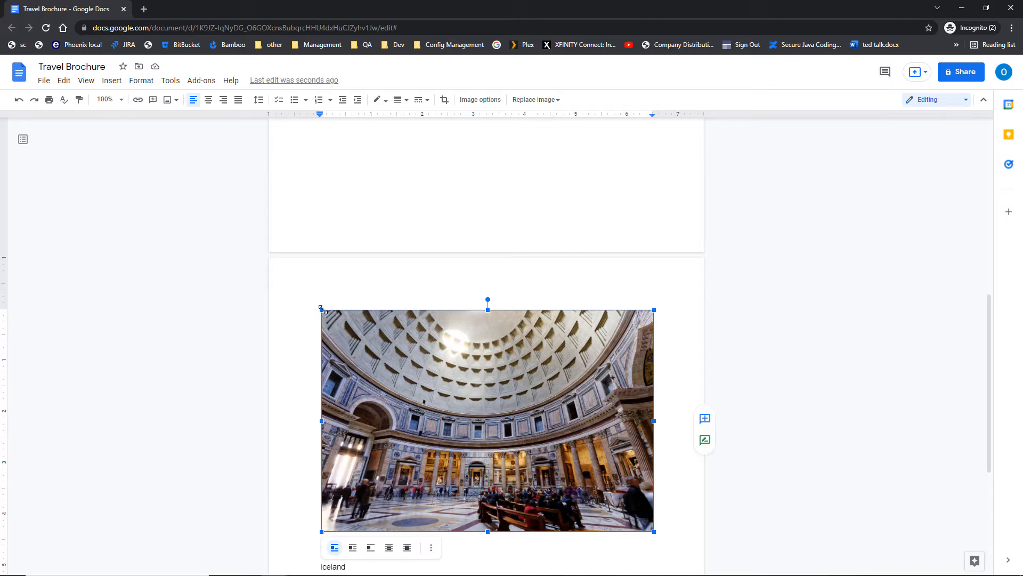
{"action": "left_click_drag", "start_coordinate": [322, 309], "coordinate": [411, 370]}
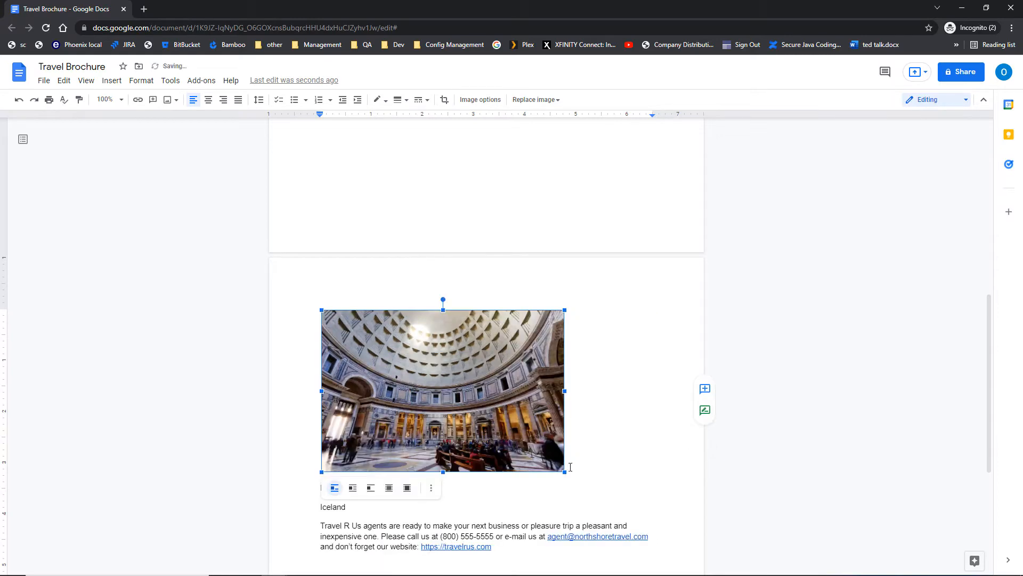
{"action": "left_click_drag", "start_coordinate": [565, 472], "coordinate": [447, 412]}
{"action": "scroll", "coordinate": [418, 287], "scroll_direction": "up", "scroll_amount": 4}
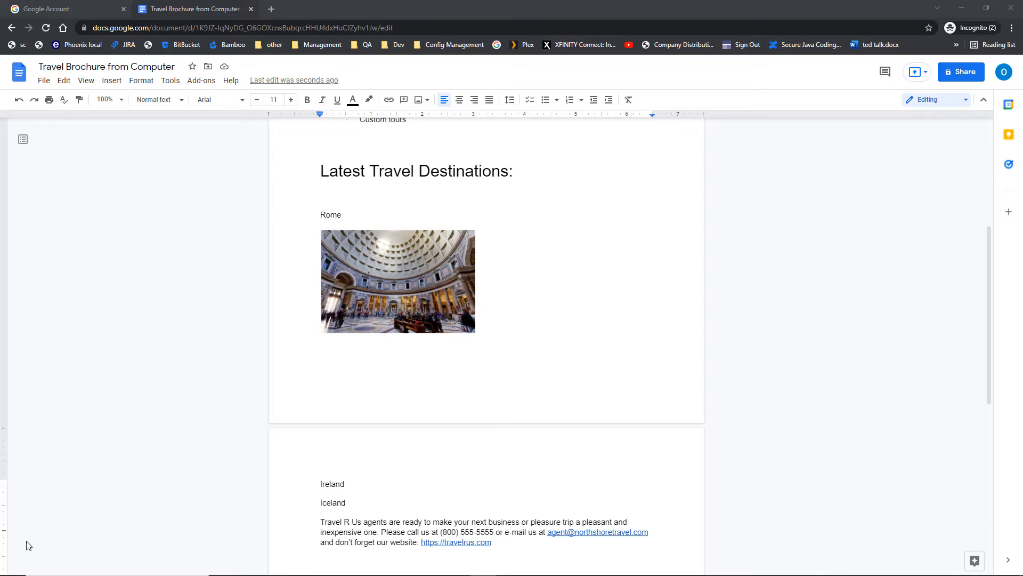
Add a line after Ireland and upload the Ireland picture from the Google Docs-Advanced (11-10-2021) folder.
{"action": "left_click", "coordinate": [358, 485]}
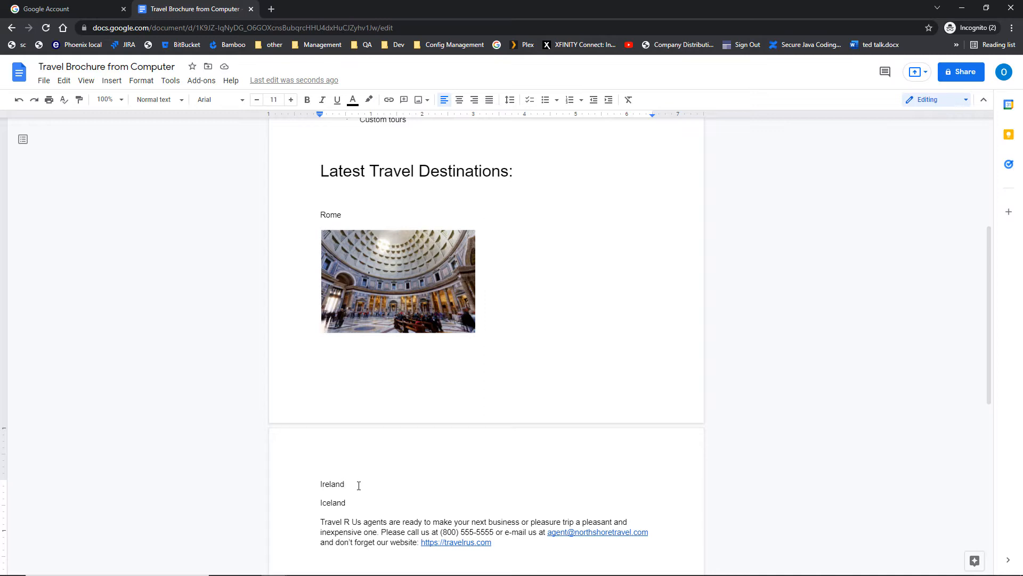
{"action": "key", "text": "Return"}
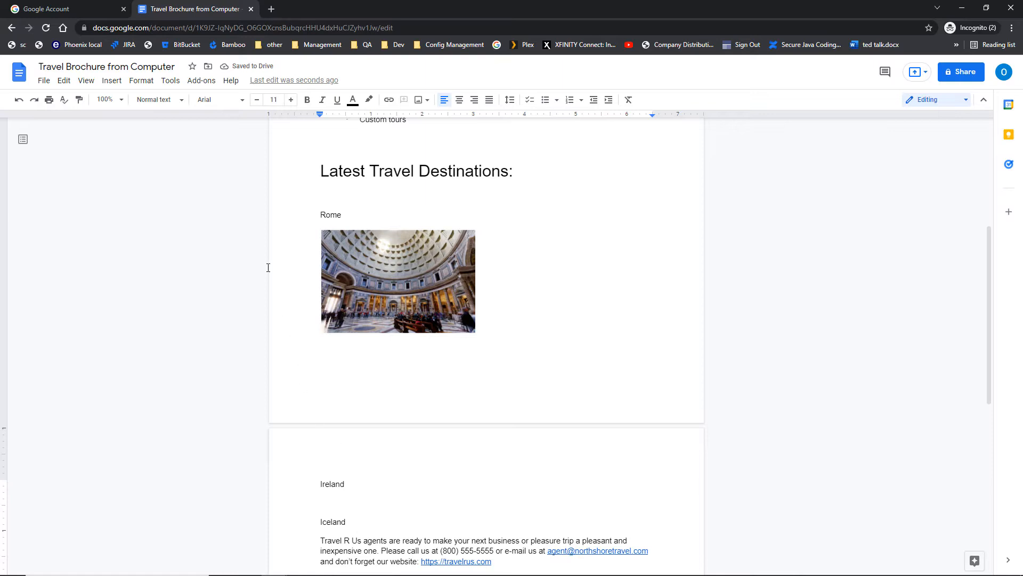
{"action": "left_click", "coordinate": [113, 81]}
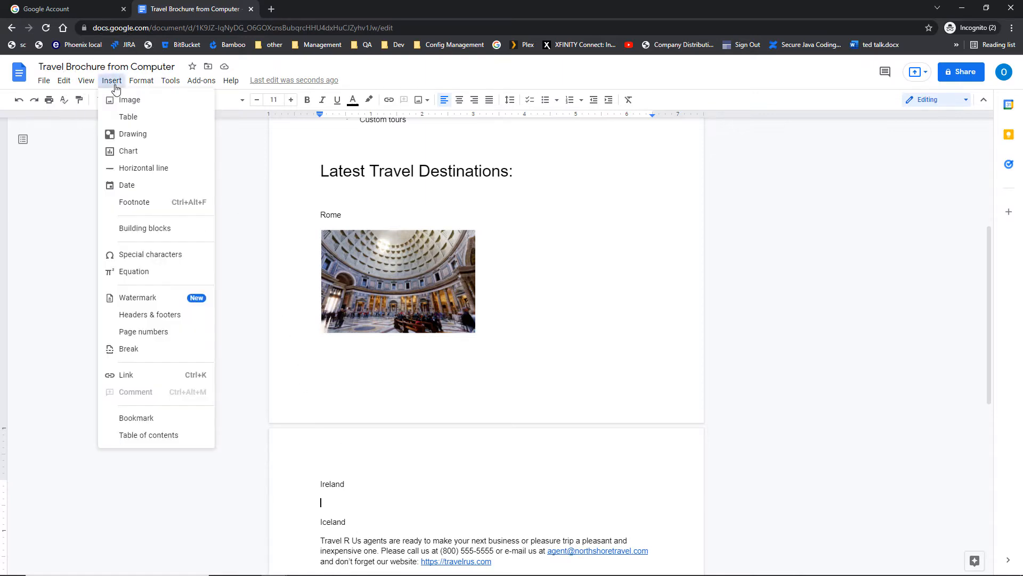
{"action": "mouse_move", "coordinate": [123, 103]}
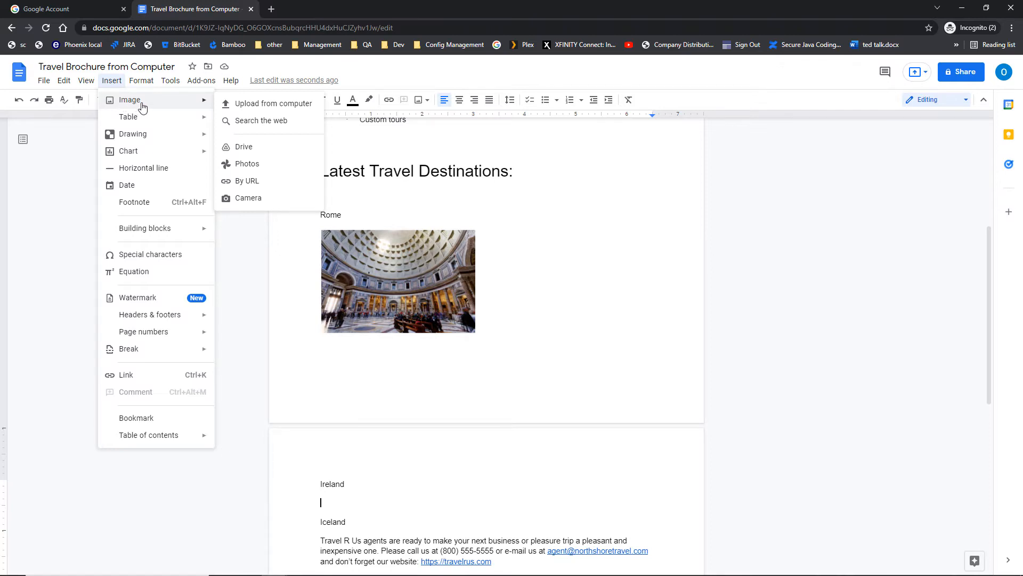
{"action": "left_click", "coordinate": [240, 107]}
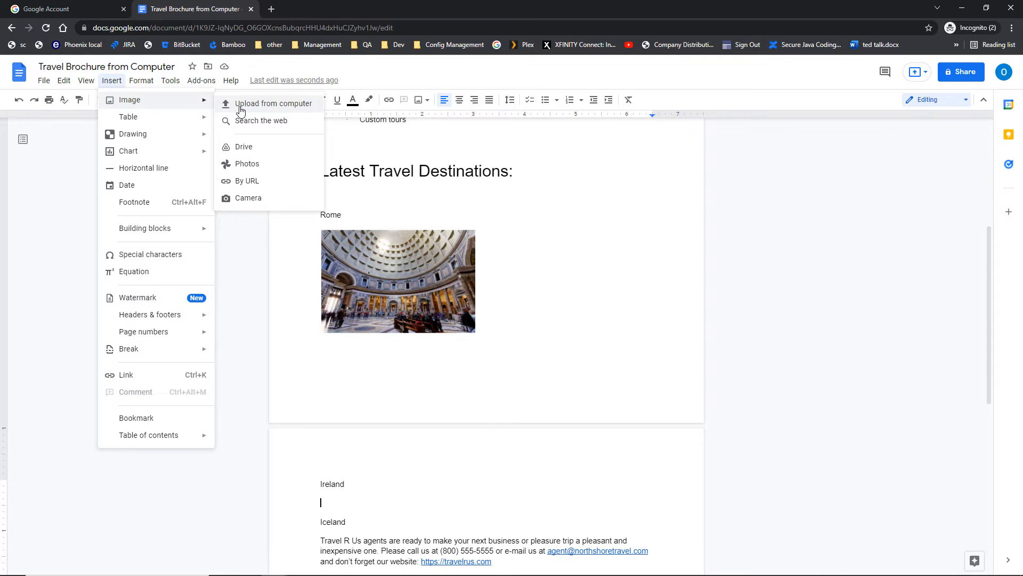
{"action": "left_click", "coordinate": [241, 105]}
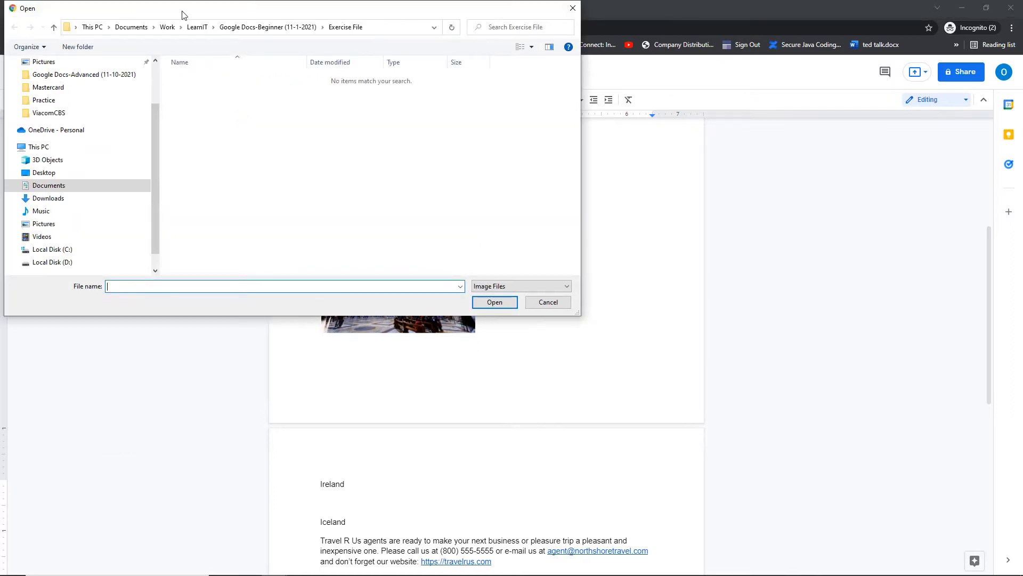
{"action": "left_click_drag", "start_coordinate": [183, 12], "coordinate": [289, 68]}
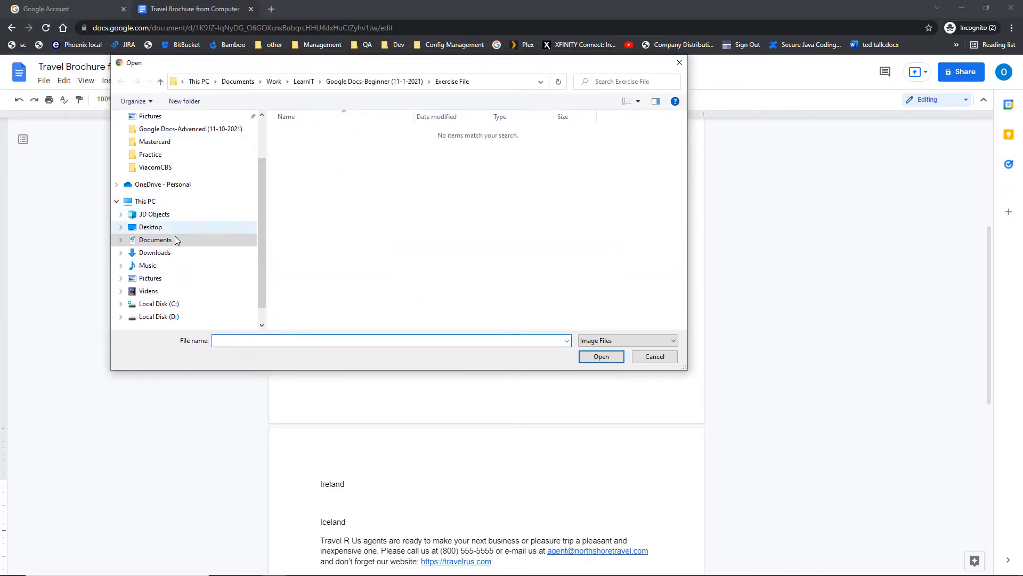
{"action": "left_click", "coordinate": [161, 129]}
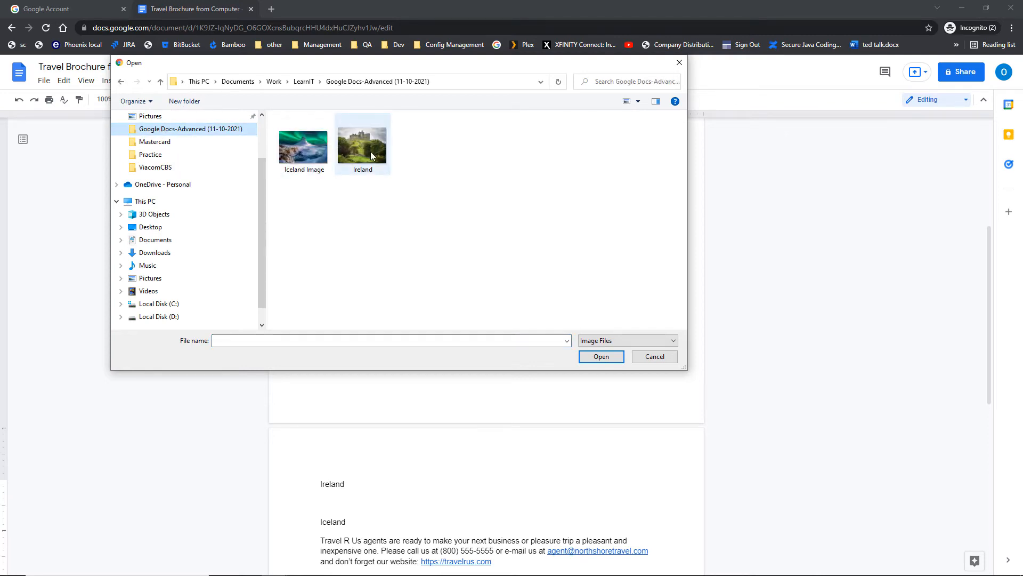
{"action": "left_click", "coordinate": [372, 155]}
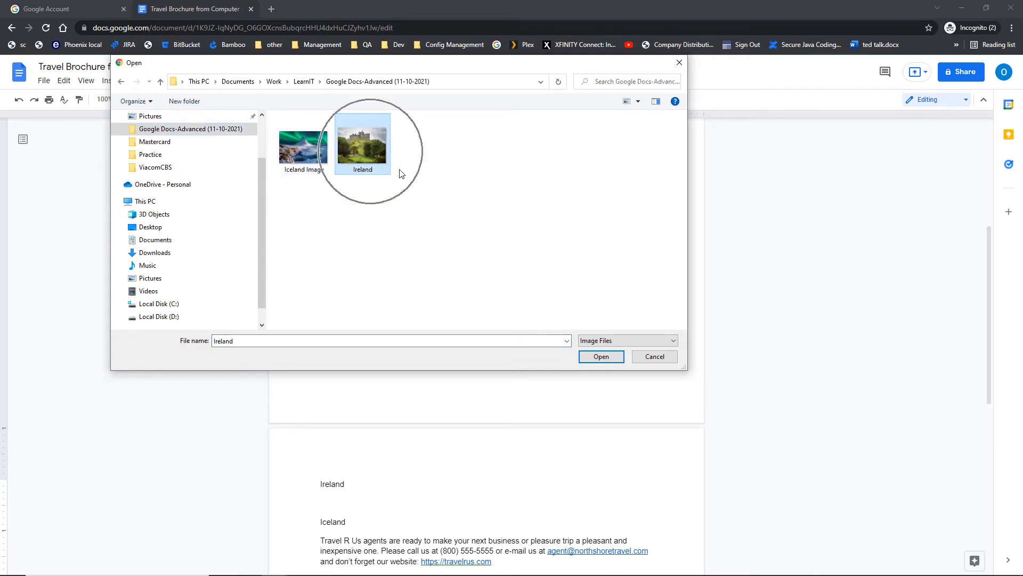
{"action": "left_click", "coordinate": [589, 359]}
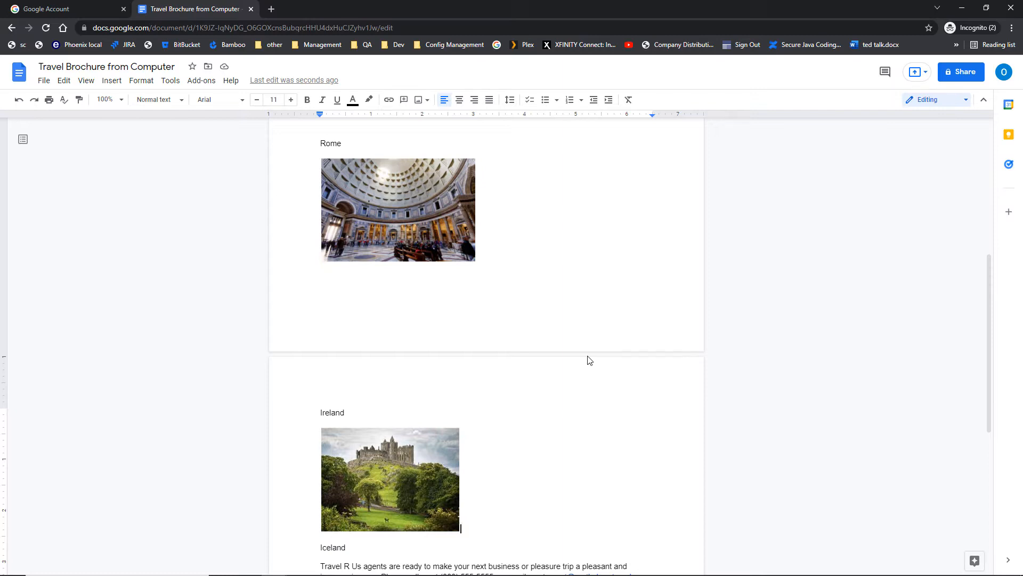
Enlarge the Ireland photo slightly by its corner handle, then deselect it.
{"action": "scroll", "coordinate": [588, 360], "scroll_direction": "down", "scroll_amount": 1}
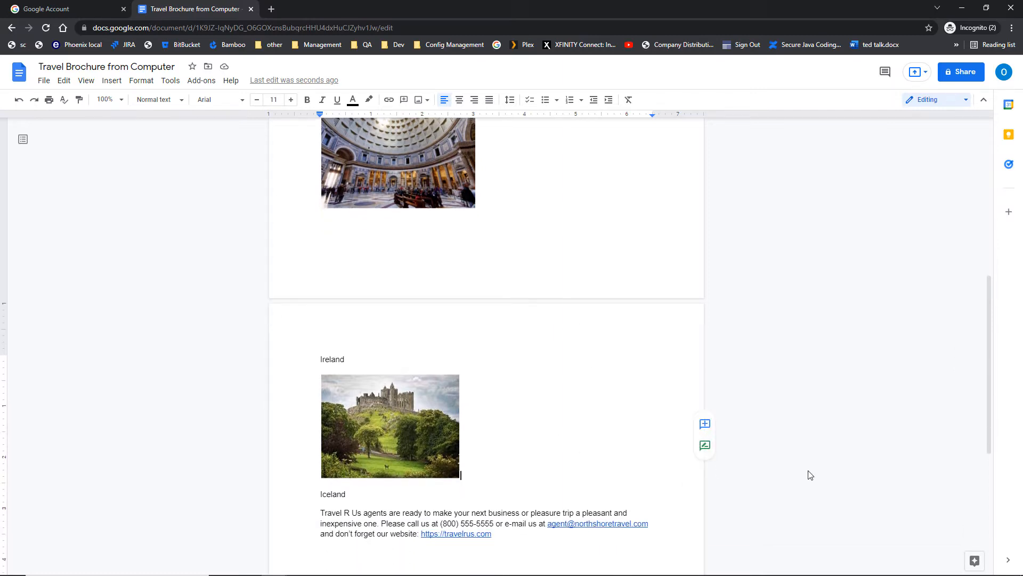
{"action": "left_click", "coordinate": [389, 439]}
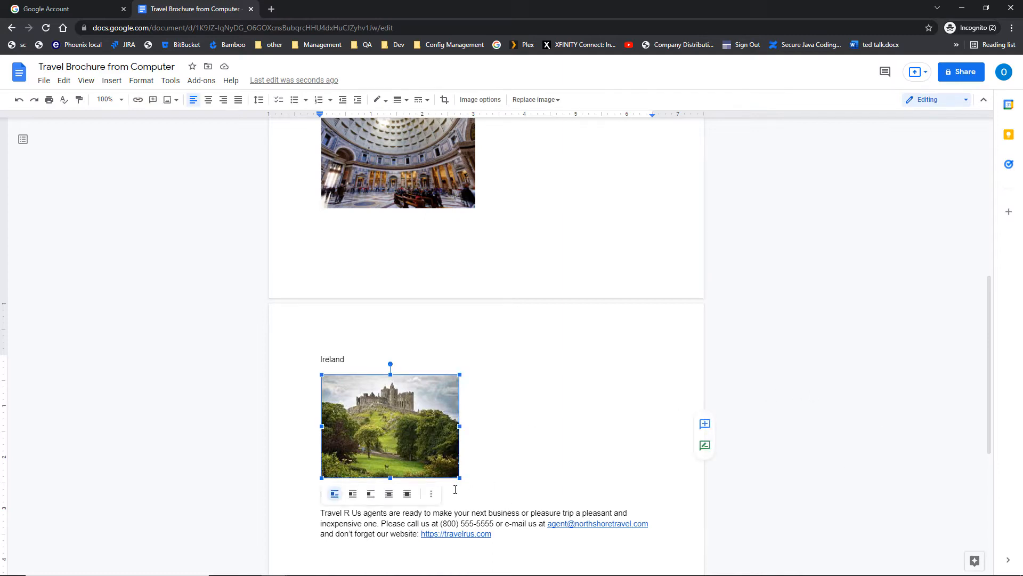
{"action": "left_click_drag", "start_coordinate": [460, 477], "coordinate": [477, 490]}
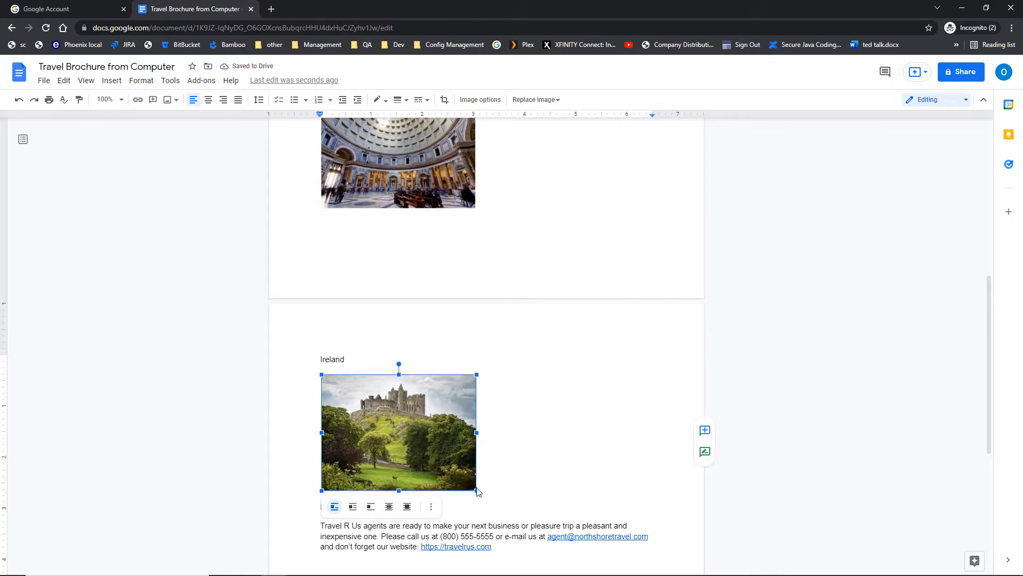
{"action": "left_click", "coordinate": [357, 353]}
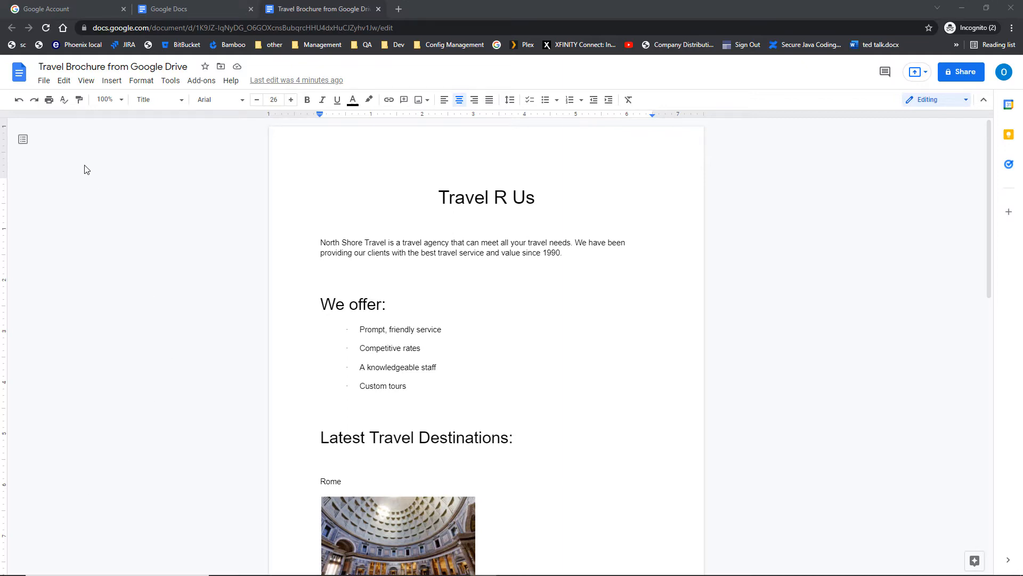
Return to the Docs home page and open Google Drive from the main menu.
{"action": "left_click", "coordinate": [24, 81]}
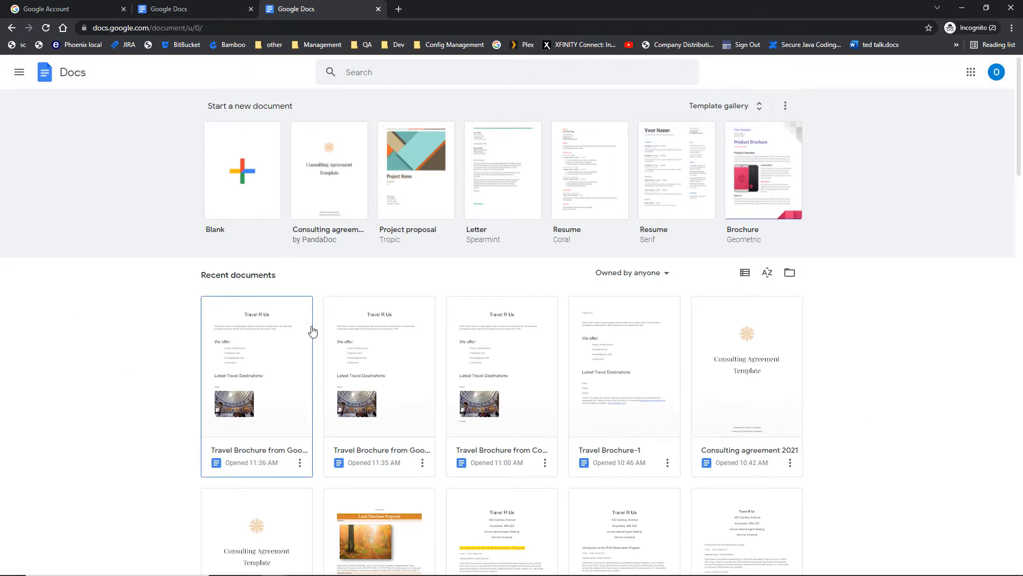
{"action": "left_click", "coordinate": [19, 77]}
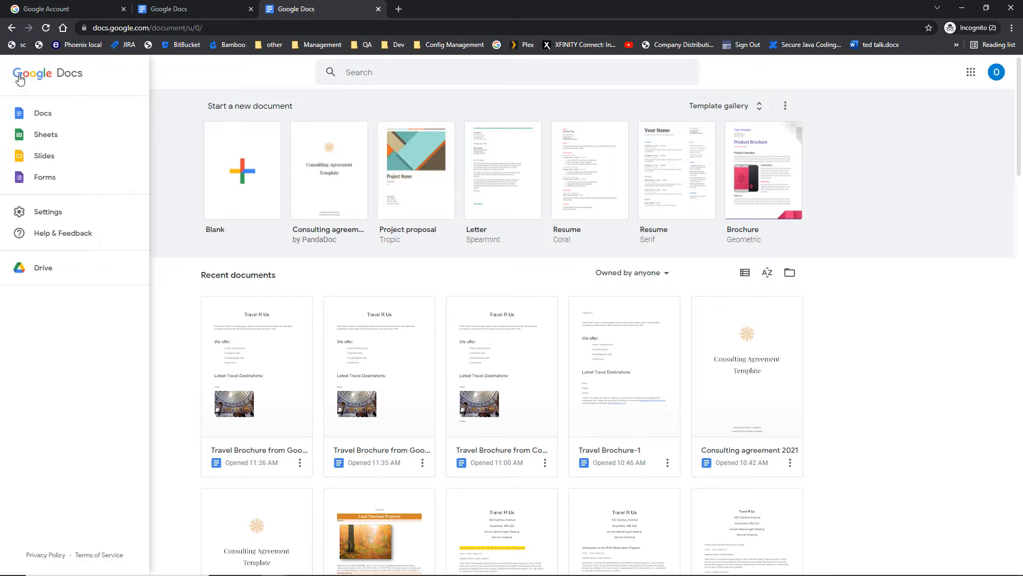
{"action": "left_click", "coordinate": [43, 269]}
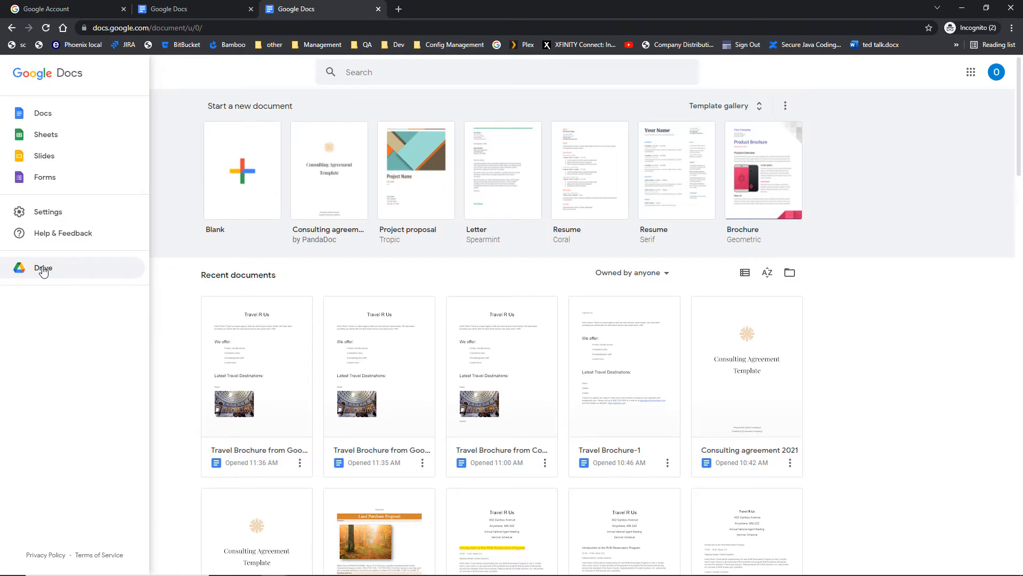
Open Drive in a new tab, select Iceland Image.jfif, then return to the Docs tab.
{"action": "left_click", "coordinate": [43, 269]}
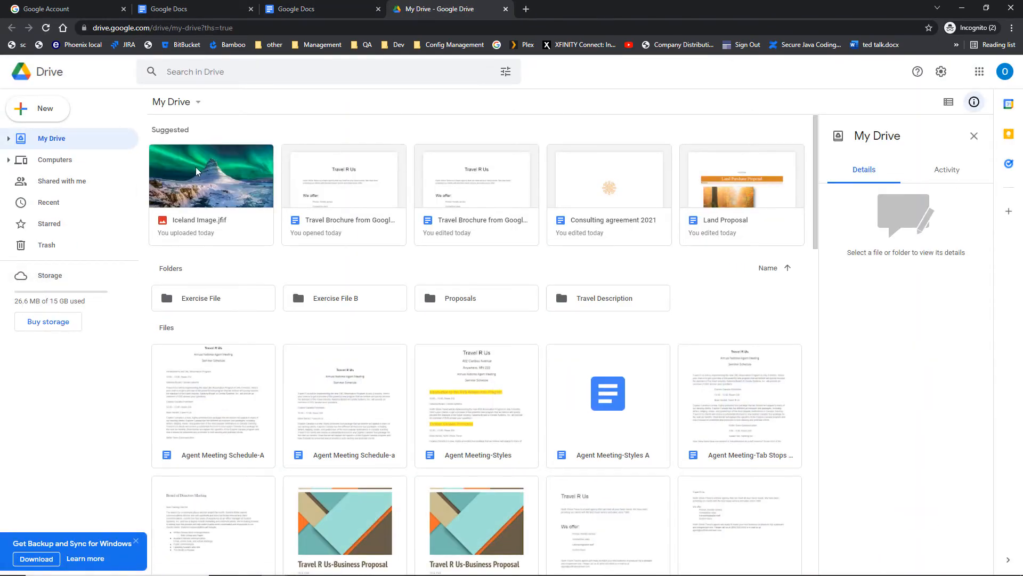
{"action": "left_click", "coordinate": [199, 214]}
{"action": "key", "text": "ctrl"}
{"action": "key", "text": "ctrl"}
{"action": "key", "text": "ctrl"}
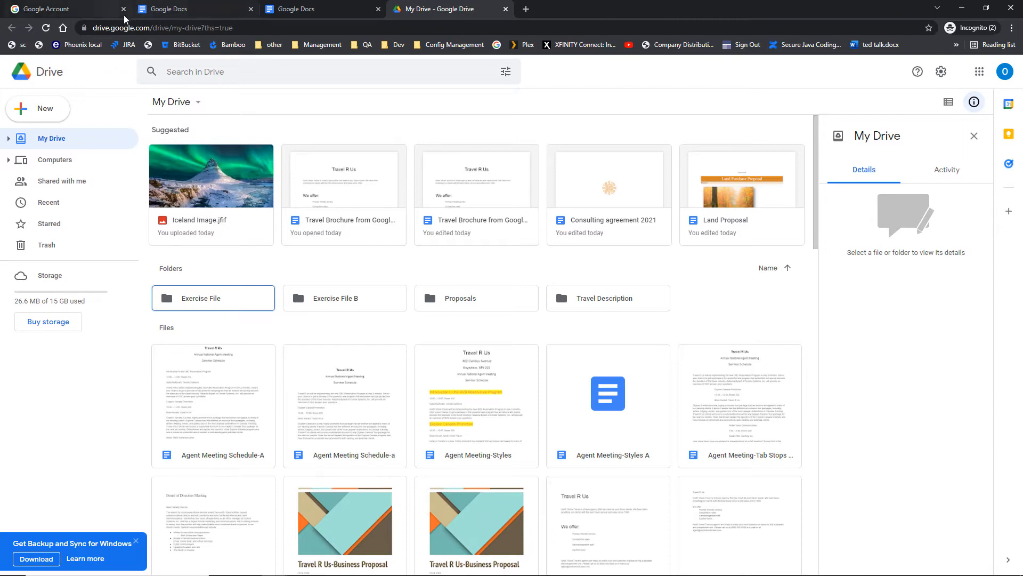
{"action": "left_click", "coordinate": [198, 9]}
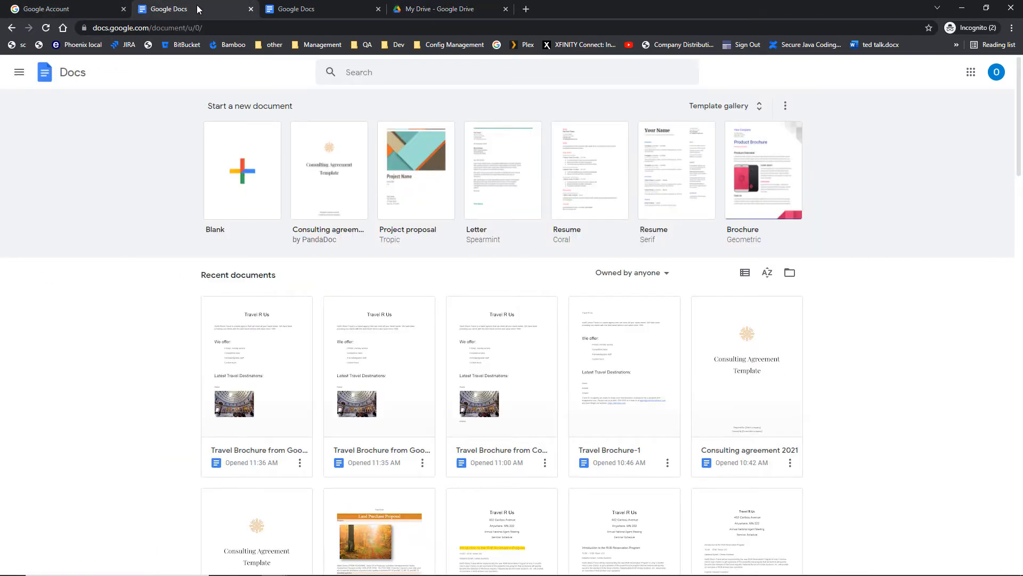
Open Travel Brochure from Google Drive-A and add a blank line after 'Iceland' on page 2.
{"action": "left_click", "coordinate": [263, 347]}
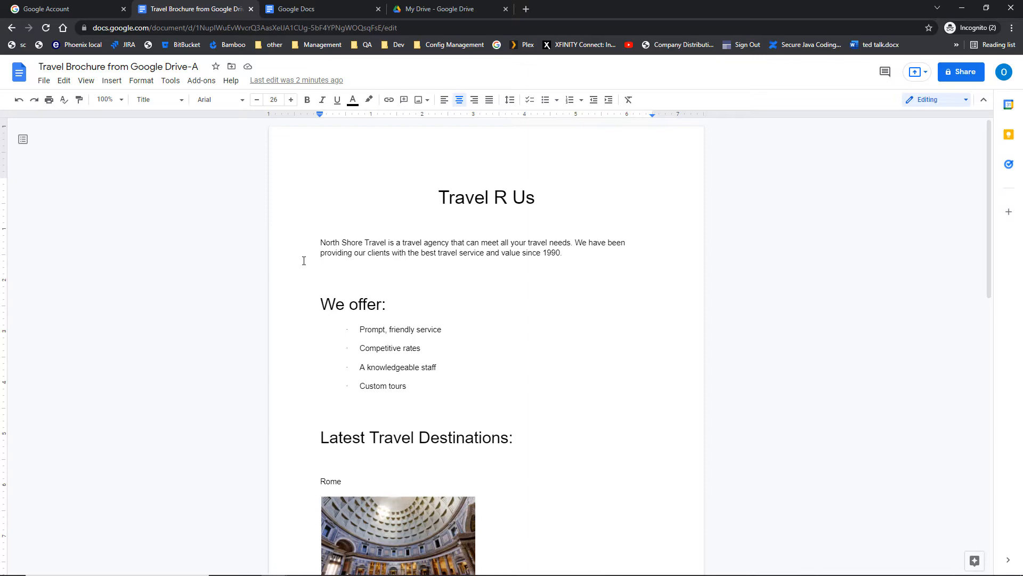
{"action": "scroll", "coordinate": [304, 260], "scroll_direction": "down", "scroll_amount": 1}
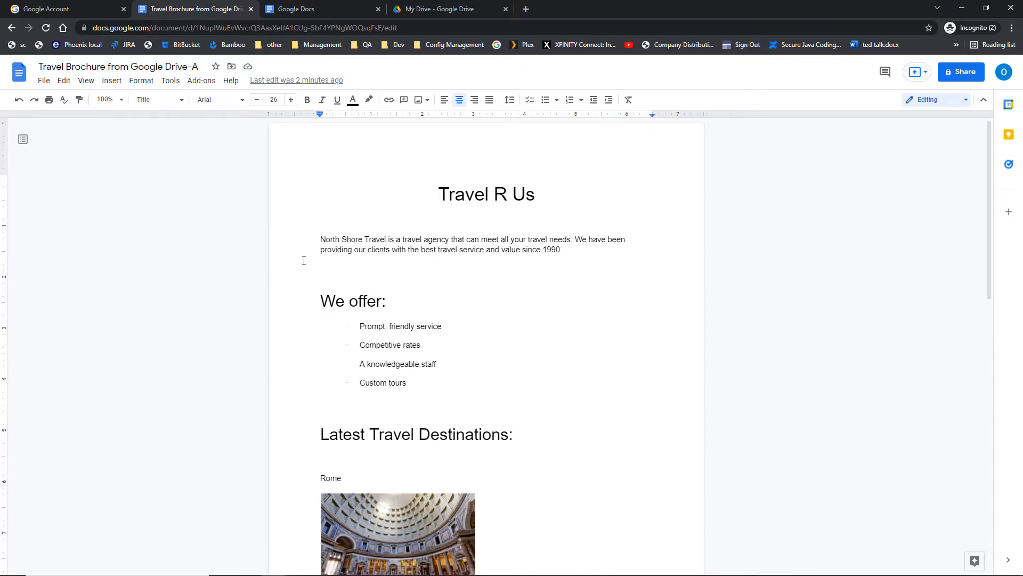
{"action": "scroll", "coordinate": [304, 260], "scroll_direction": "down", "scroll_amount": 10}
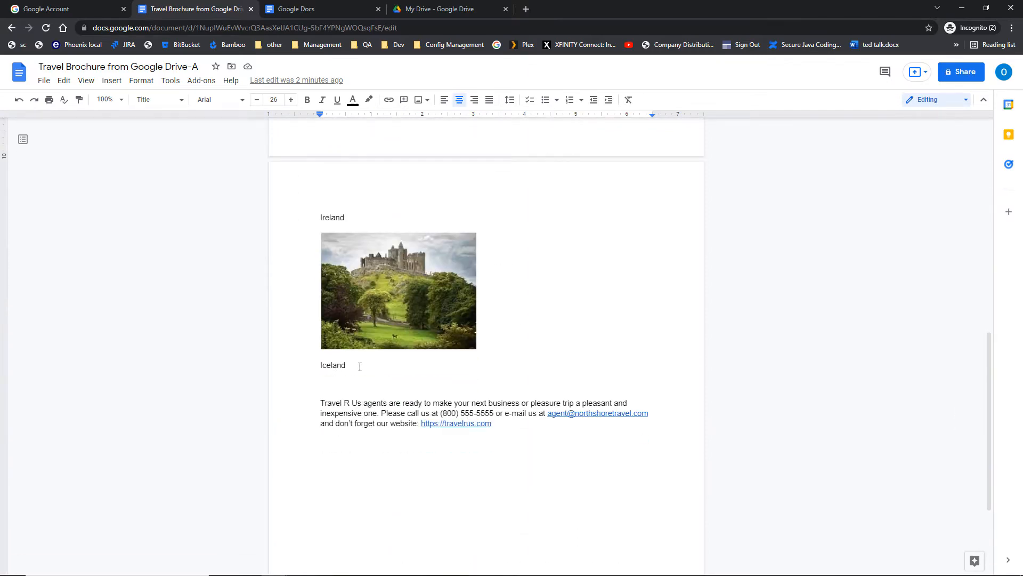
{"action": "left_click", "coordinate": [360, 366]}
{"action": "left_click", "coordinate": [360, 367]}
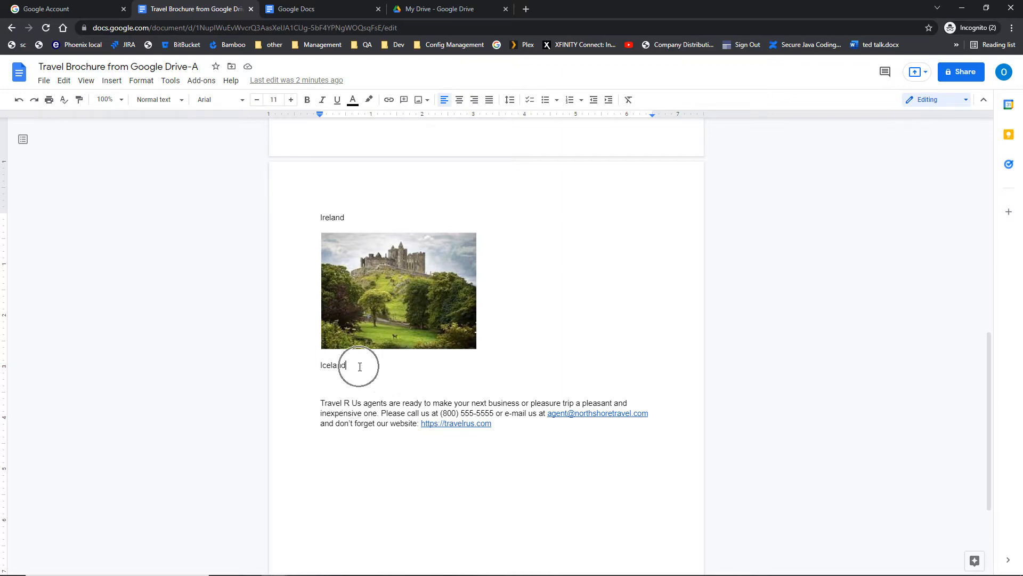
{"action": "key", "text": "Return"}
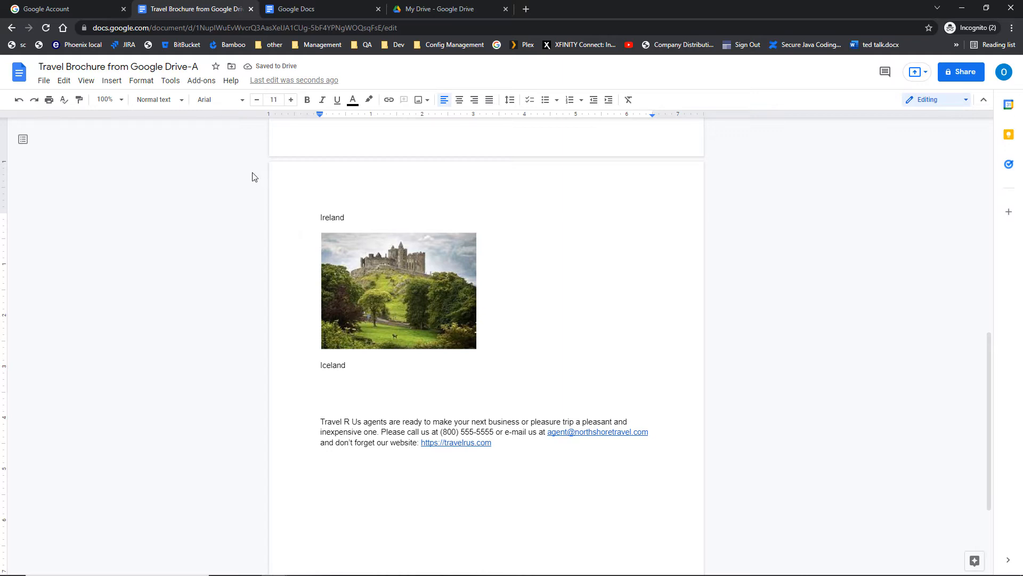
{"action": "left_click", "coordinate": [112, 80]}
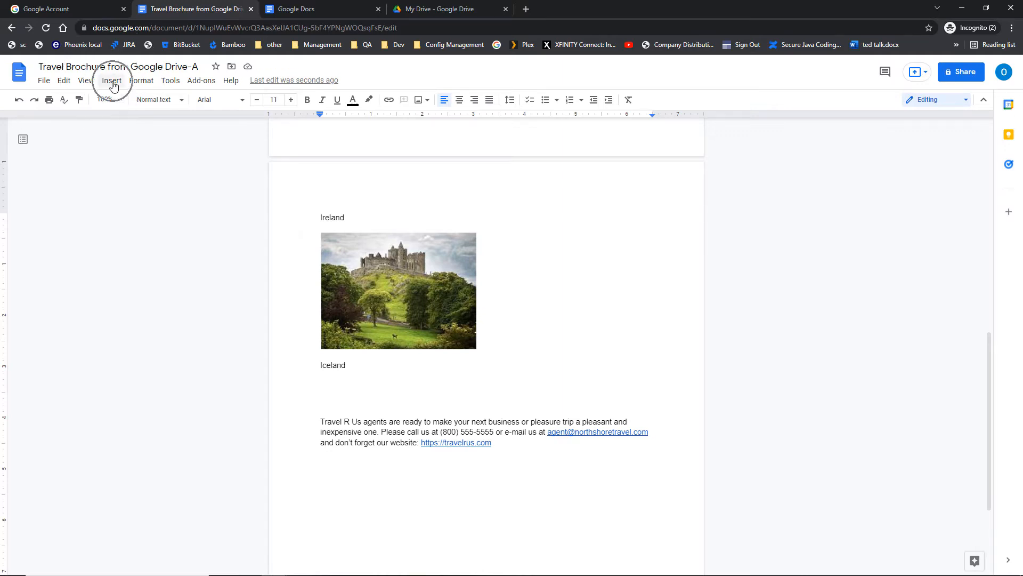
Insert the Iceland Image file from My Drive below the Iceland label.
{"action": "mouse_move", "coordinate": [119, 104]}
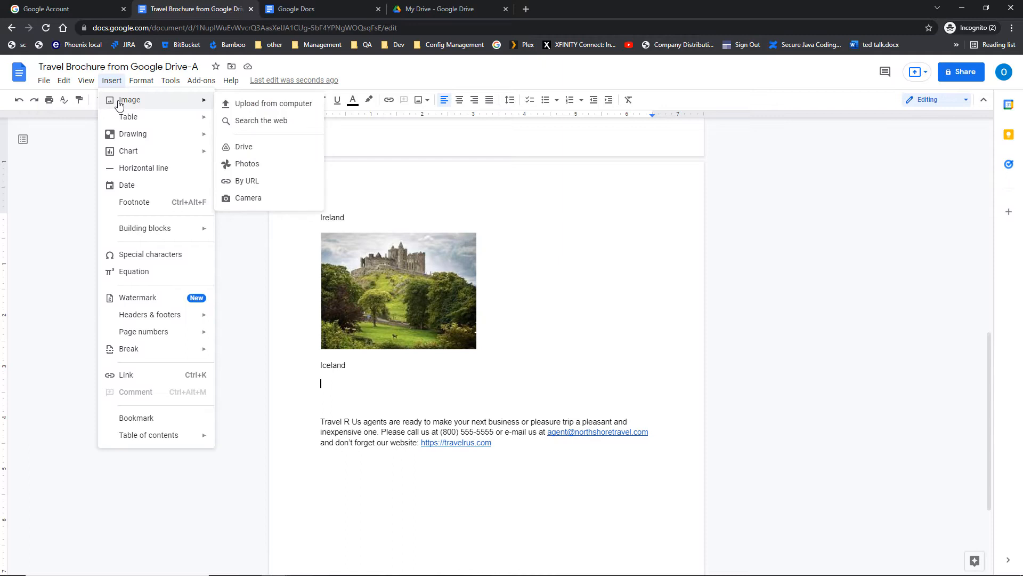
{"action": "left_click", "coordinate": [260, 151]}
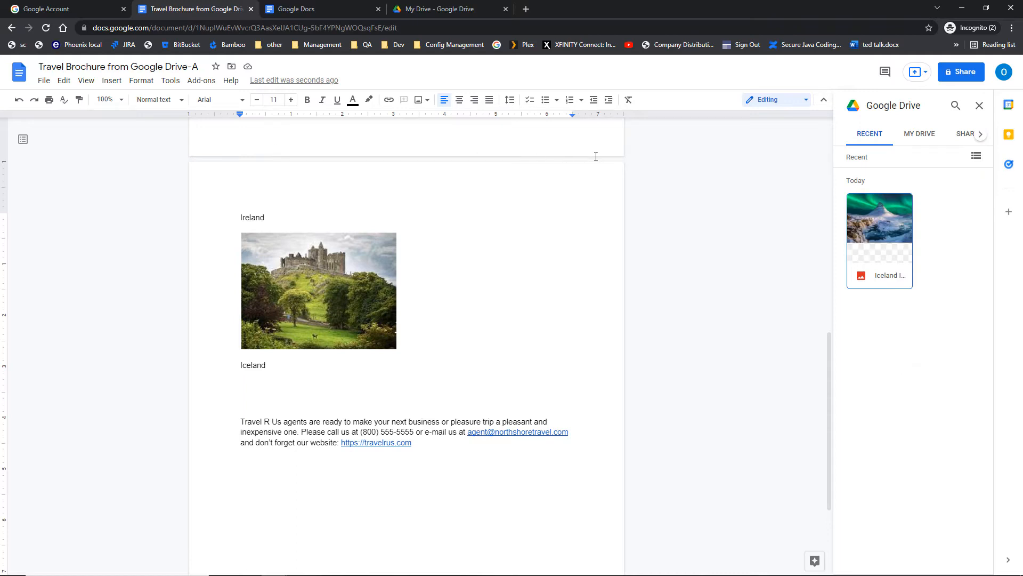
{"action": "left_click", "coordinate": [882, 212]}
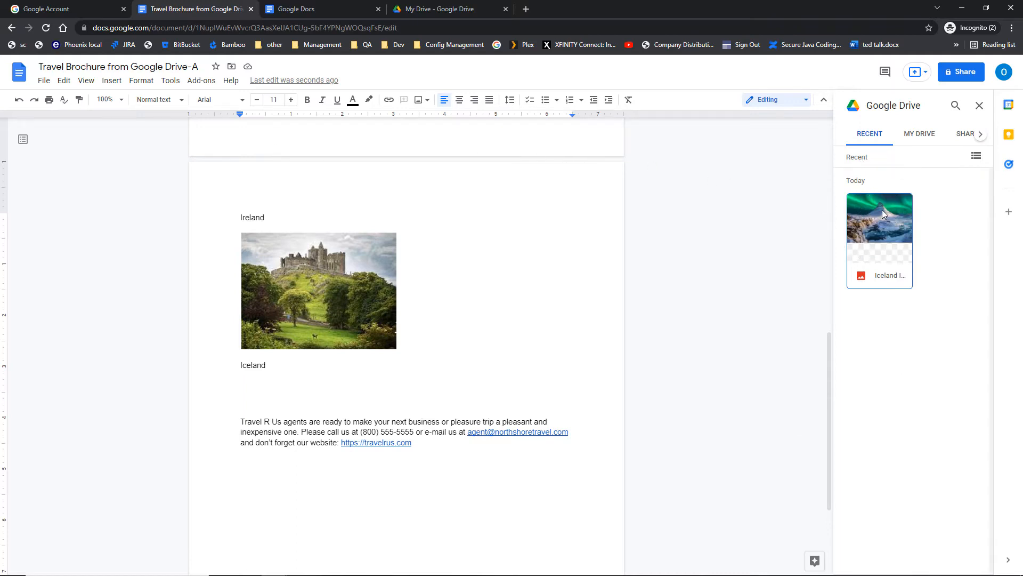
{"action": "left_click", "coordinate": [870, 146]}
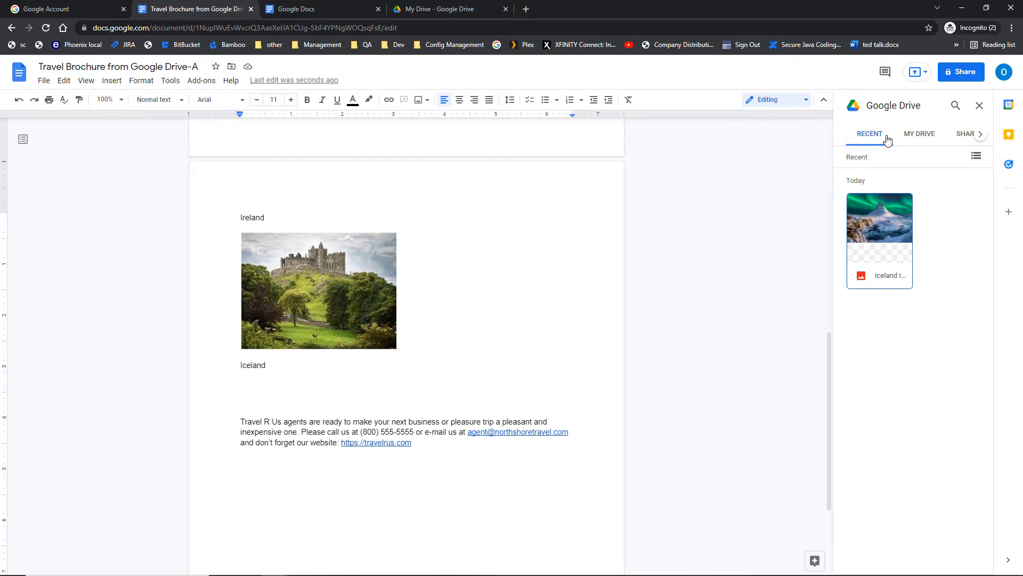
{"action": "left_click", "coordinate": [905, 136]}
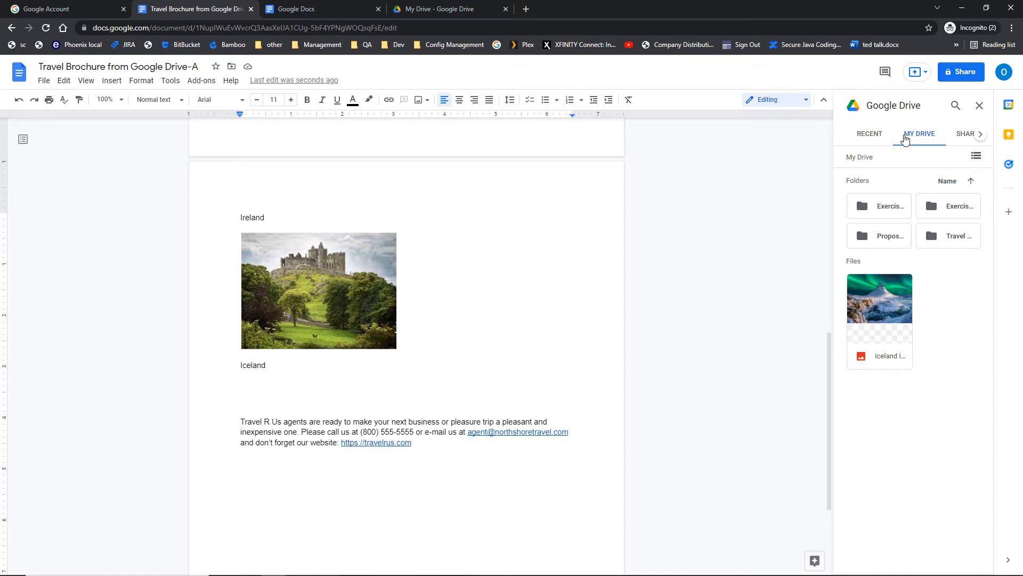
{"action": "left_click", "coordinate": [905, 138]}
{"action": "left_click", "coordinate": [965, 134]}
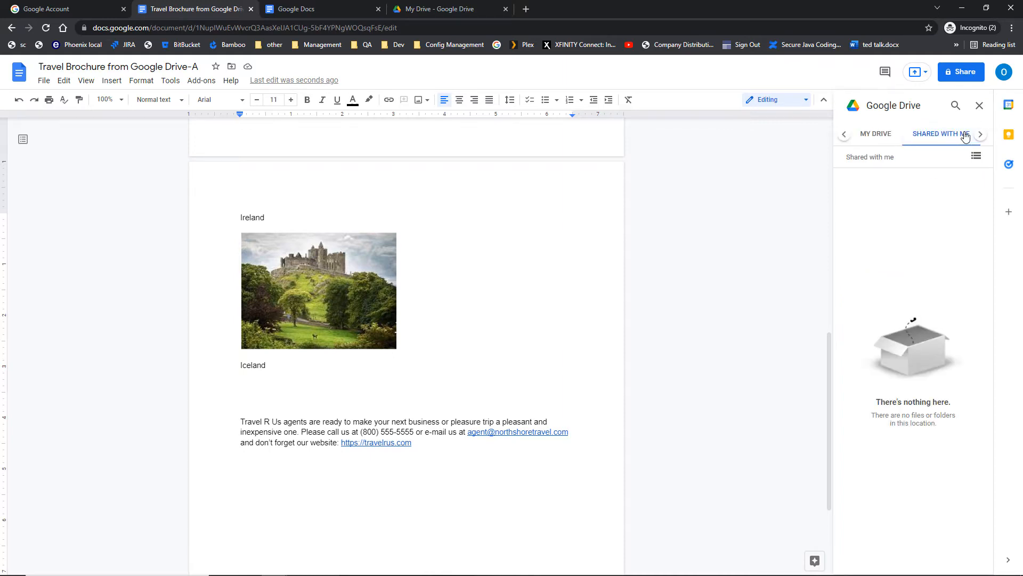
{"action": "left_click", "coordinate": [877, 137]}
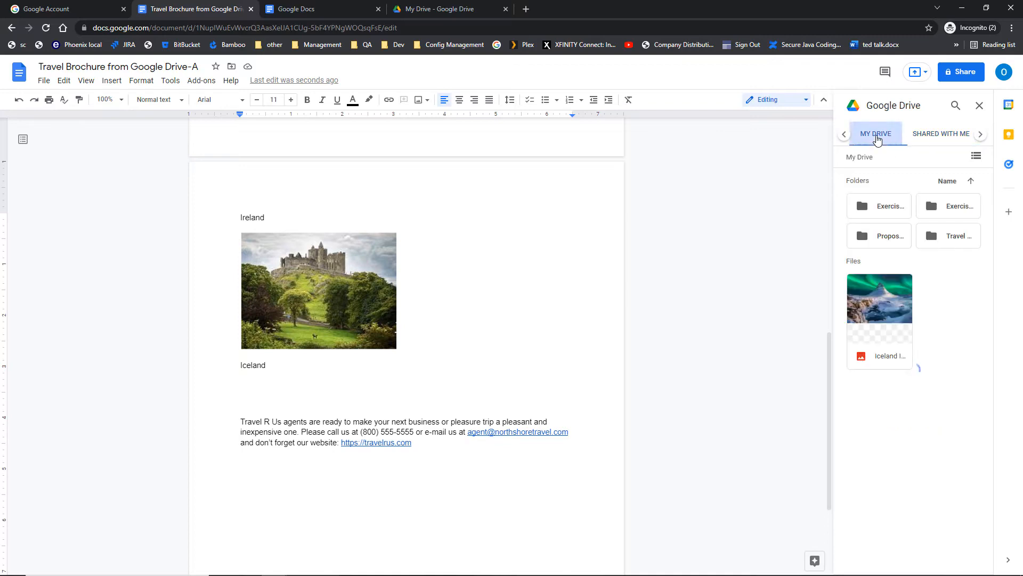
{"action": "left_click", "coordinate": [872, 308]}
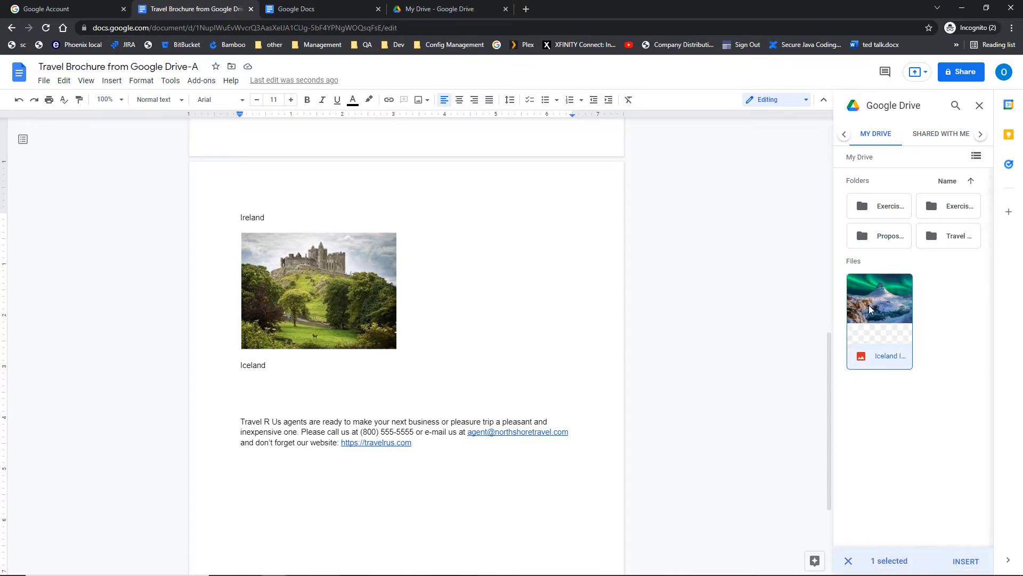
{"action": "left_click", "coordinate": [964, 562]}
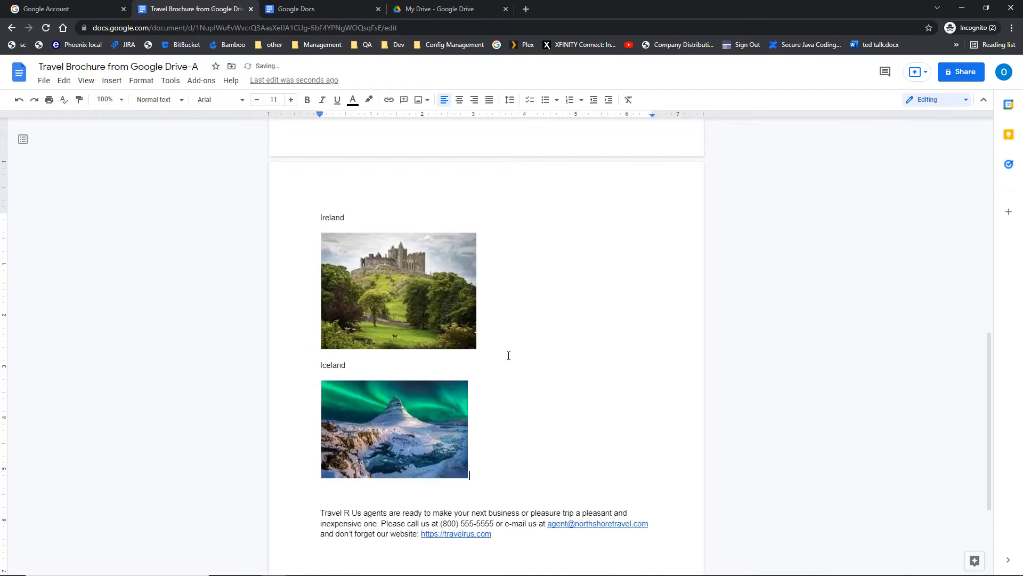
Drag the Iceland image's bottom-right corner handle outward to make it larger.
{"action": "left_click", "coordinate": [350, 415]}
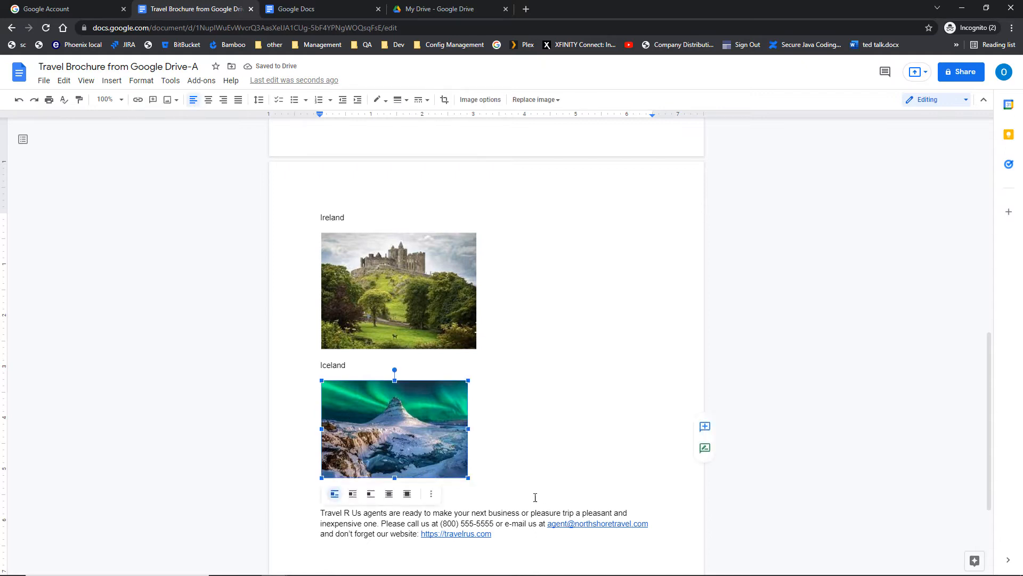
{"action": "mouse_move", "coordinate": [467, 478]}
{"action": "left_mouse_down"}
{"action": "mouse_move", "coordinate": [487, 491]}
{"action": "mouse_move", "coordinate": [476, 484]}
{"action": "left_mouse_up"}
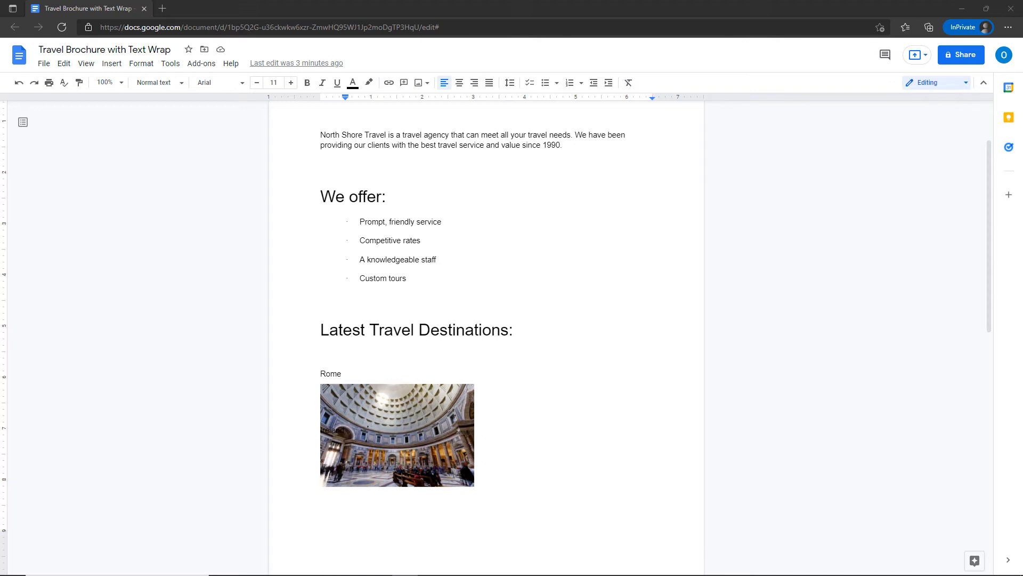
Insert the sunset backpacker photo from a web search for 'travel' after the Prompt, friendly service bullet.
{"action": "left_click", "coordinate": [457, 218]}
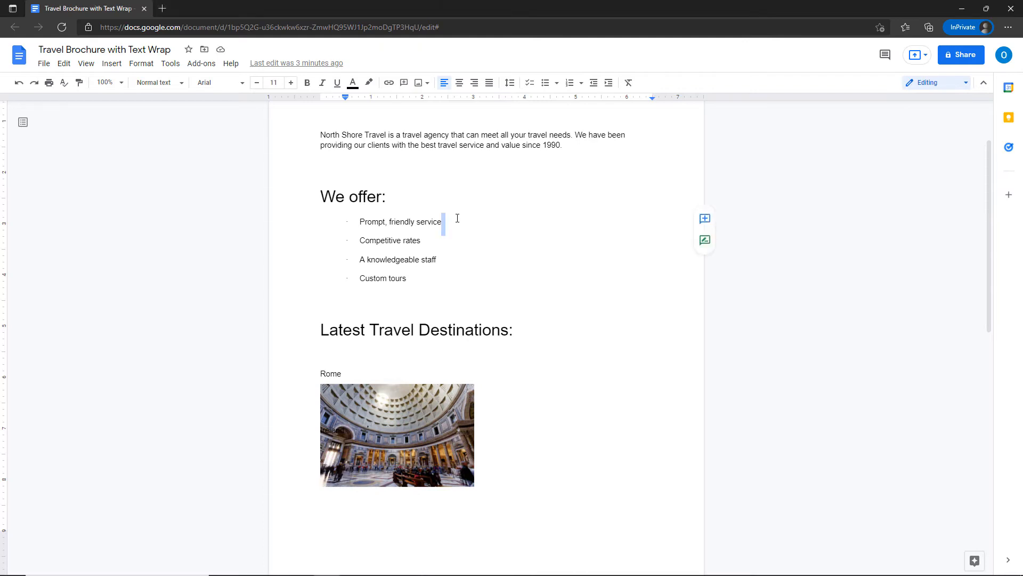
{"action": "left_click", "coordinate": [113, 65]}
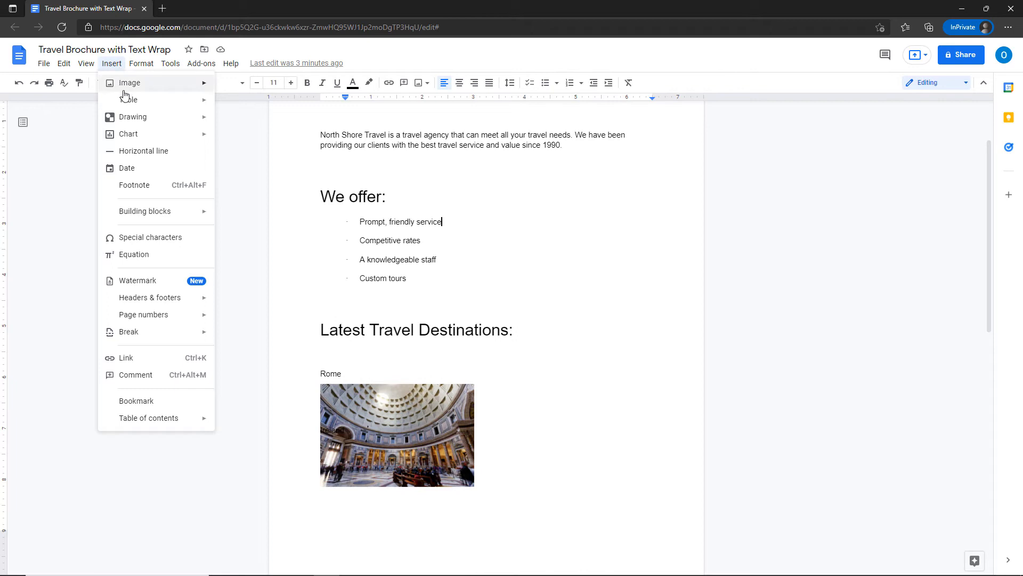
{"action": "mouse_move", "coordinate": [125, 89]}
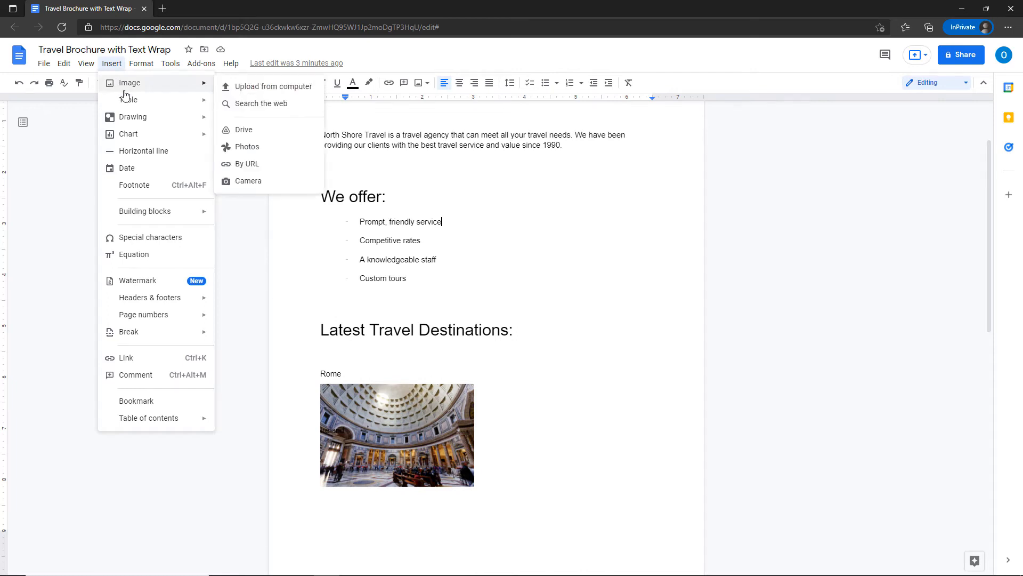
{"action": "left_click", "coordinate": [274, 104]}
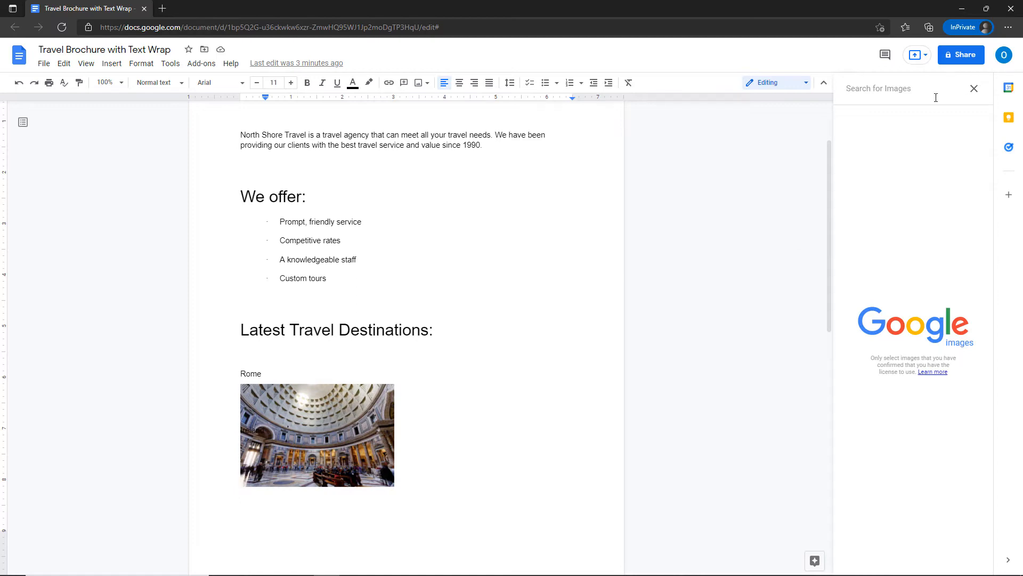
{"action": "type", "text": "travel"}
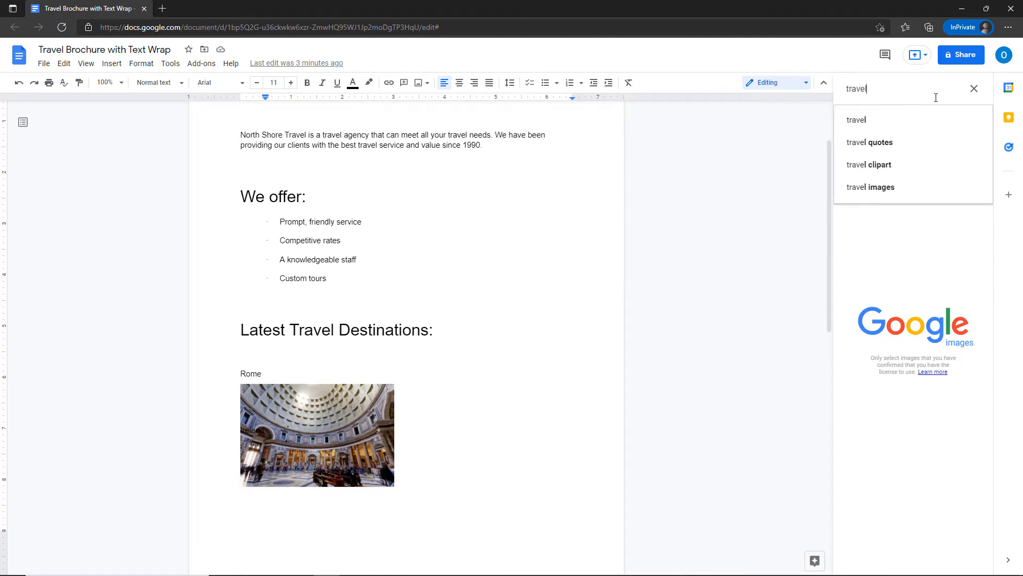
{"action": "key", "text": "Return"}
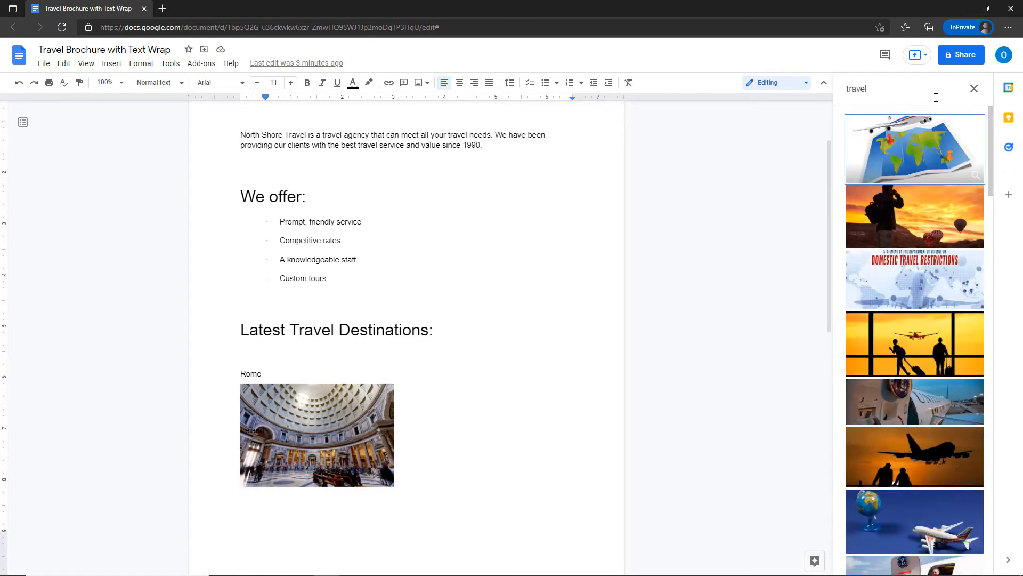
{"action": "left_click", "coordinate": [909, 240]}
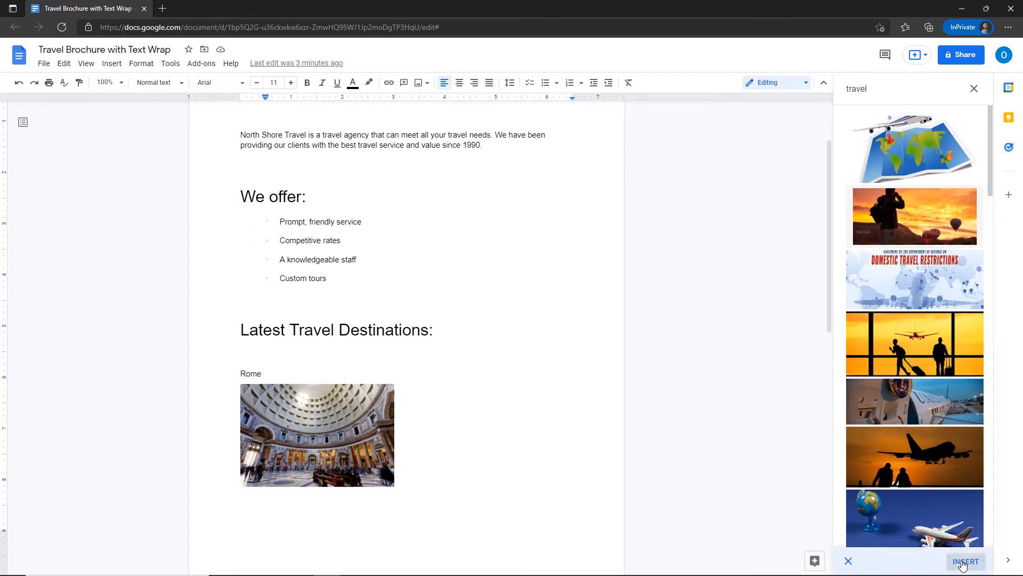
{"action": "left_click", "coordinate": [963, 563]}
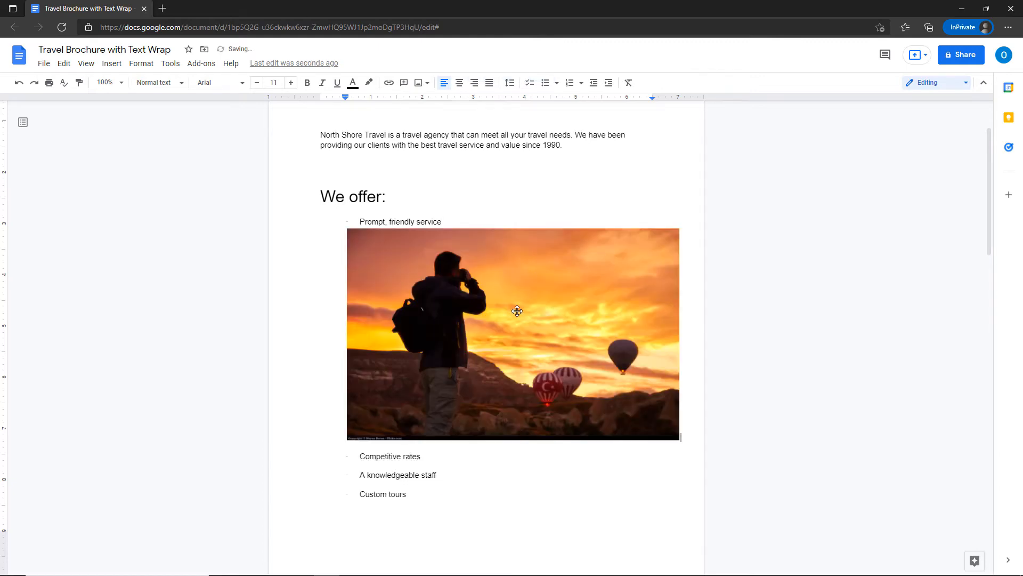
Drag the sunset photo's bottom-right corner handle inward to shrink it to about half size.
{"action": "left_click", "coordinate": [403, 285]}
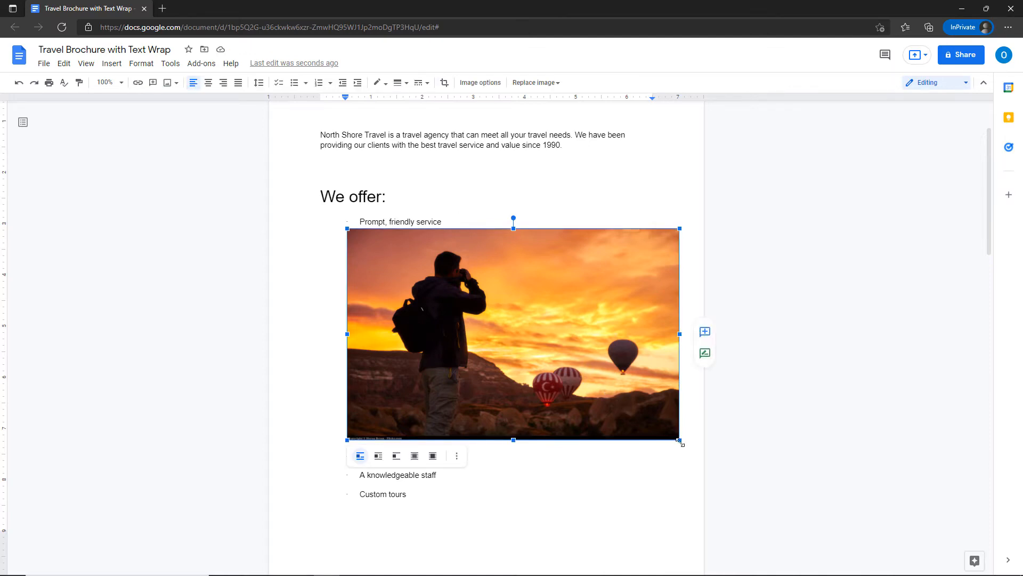
{"action": "left_click_drag", "start_coordinate": [680, 441], "coordinate": [411, 326]}
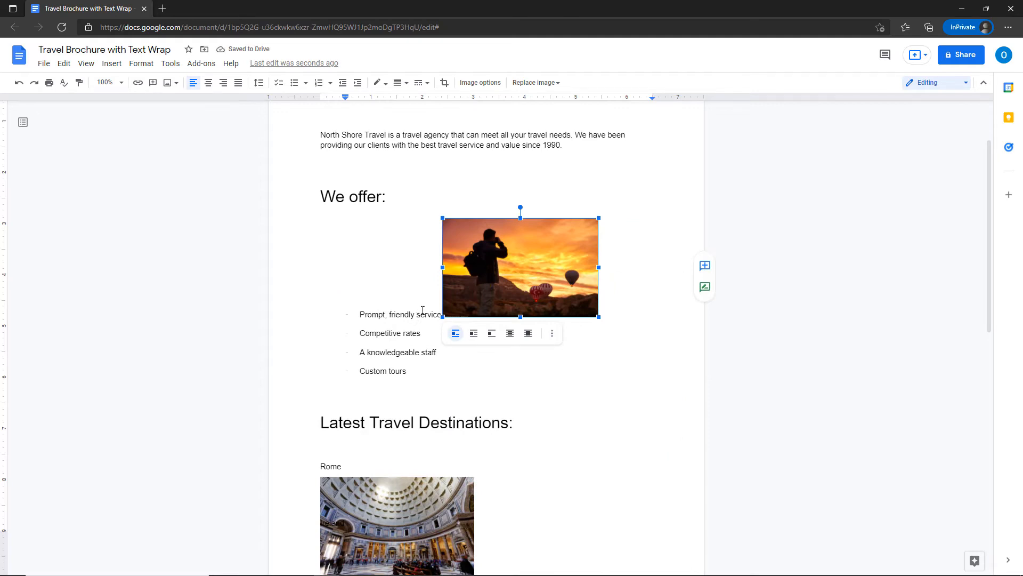
Zoom the document to 125% and set the sunset photo to Wrap text.
{"action": "left_click", "coordinate": [122, 84]}
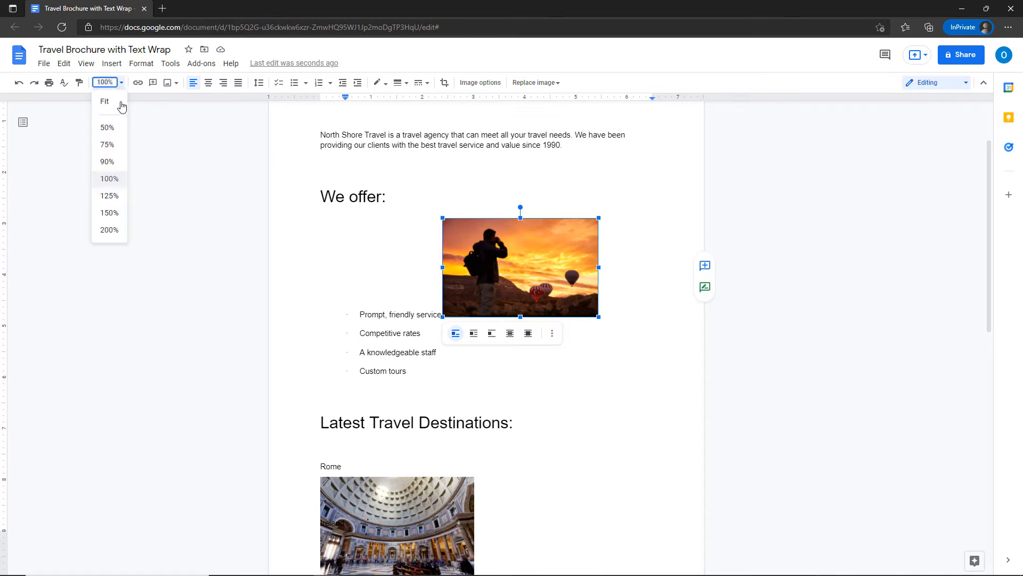
{"action": "left_click", "coordinate": [114, 198]}
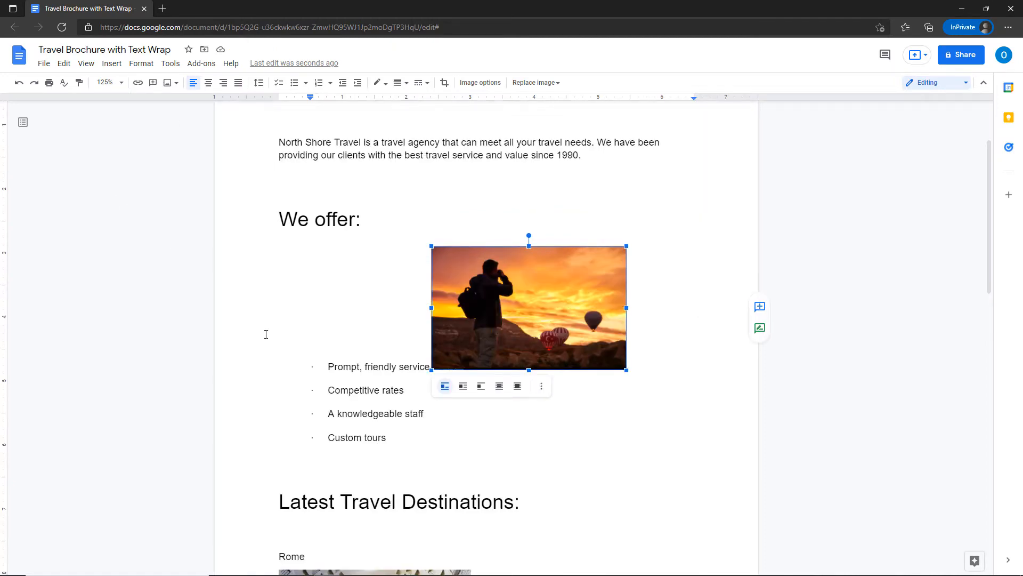
{"action": "left_click", "coordinate": [333, 325]}
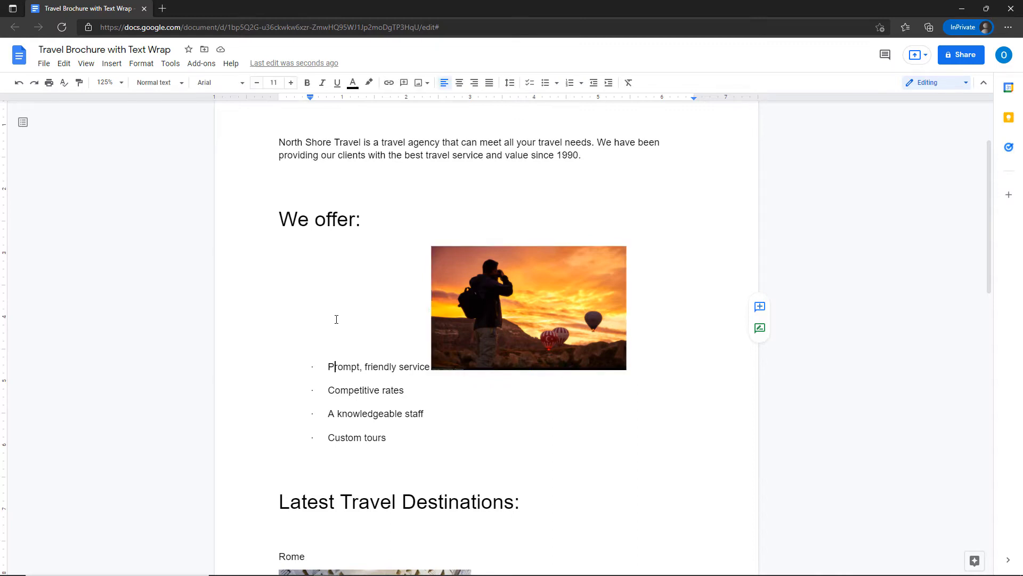
{"action": "left_click", "coordinate": [469, 324]}
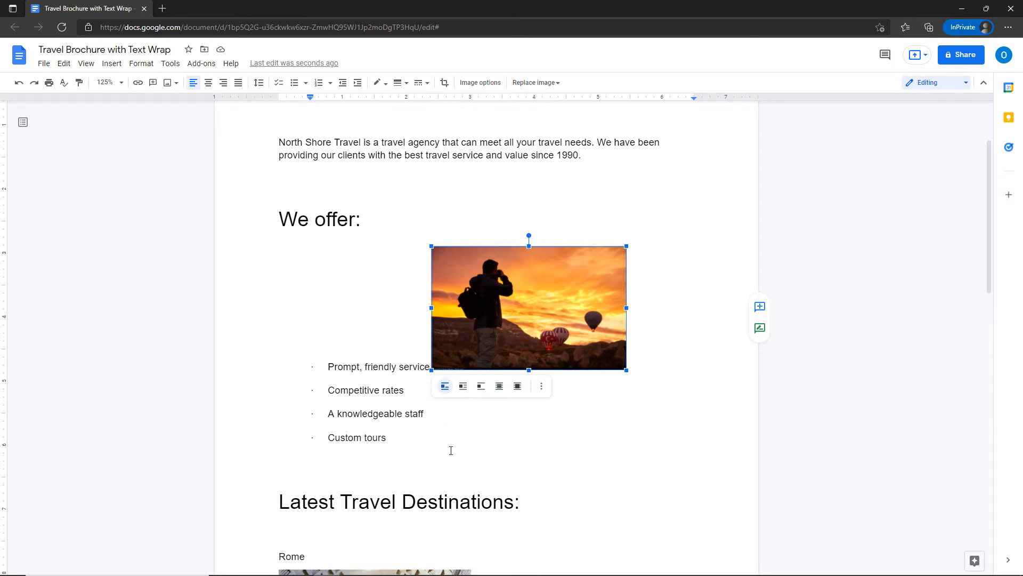
{"action": "left_click", "coordinate": [445, 388]}
{"action": "left_click", "coordinate": [464, 387]}
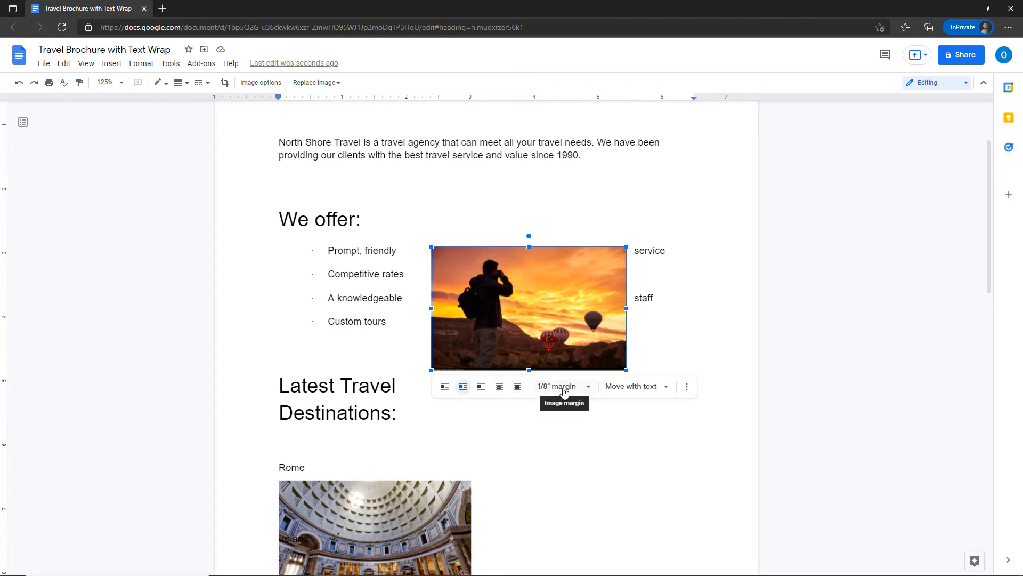
Set the sunset photo's image margin to 0" and switch it to Break text.
{"action": "left_click", "coordinate": [584, 388]}
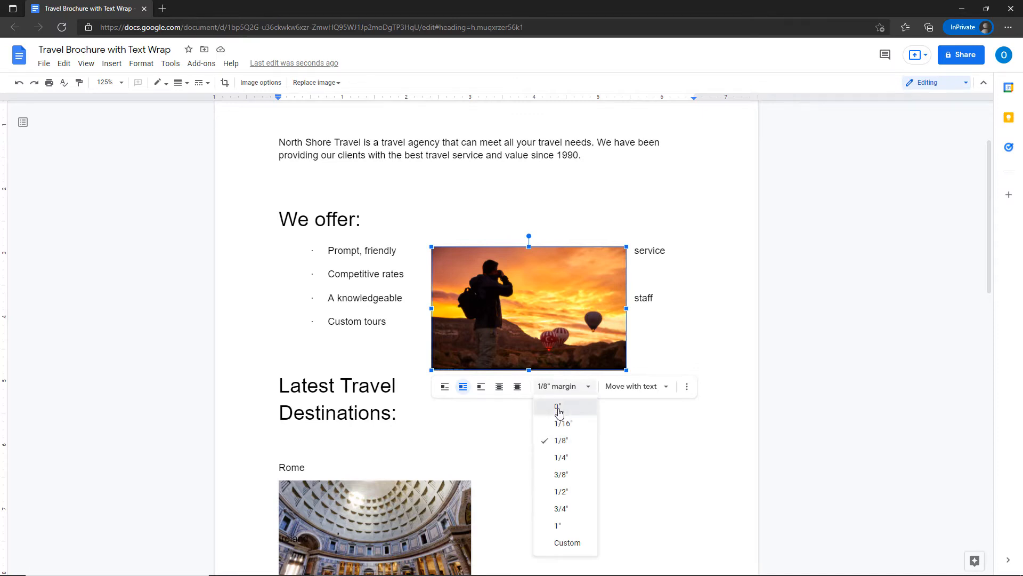
{"action": "left_click", "coordinate": [559, 406]}
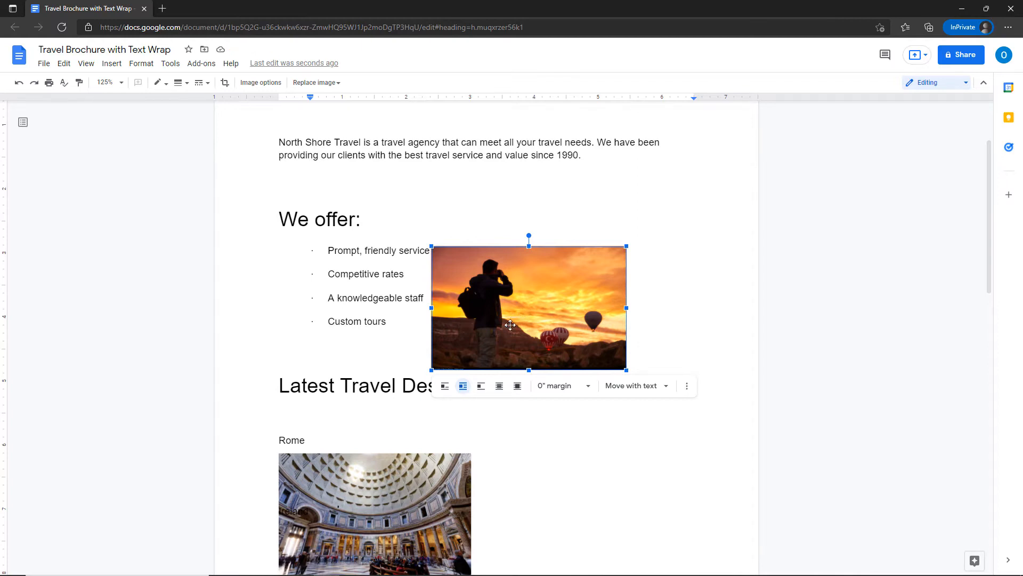
{"action": "left_click", "coordinate": [480, 395]}
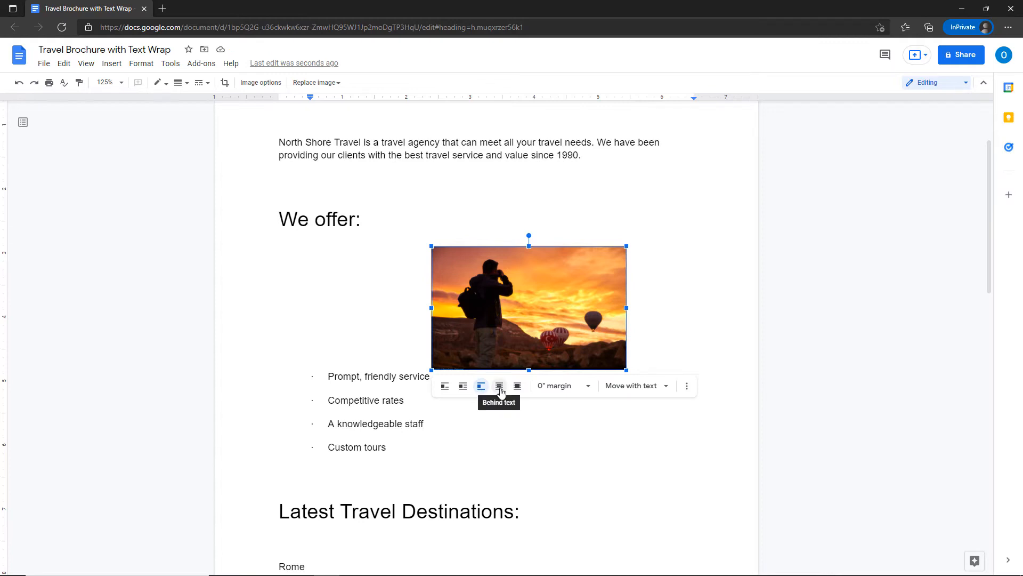
After undoing a Behind text attempt, set the photo In front of text under 'We offer:'.
{"action": "left_click", "coordinate": [500, 388]}
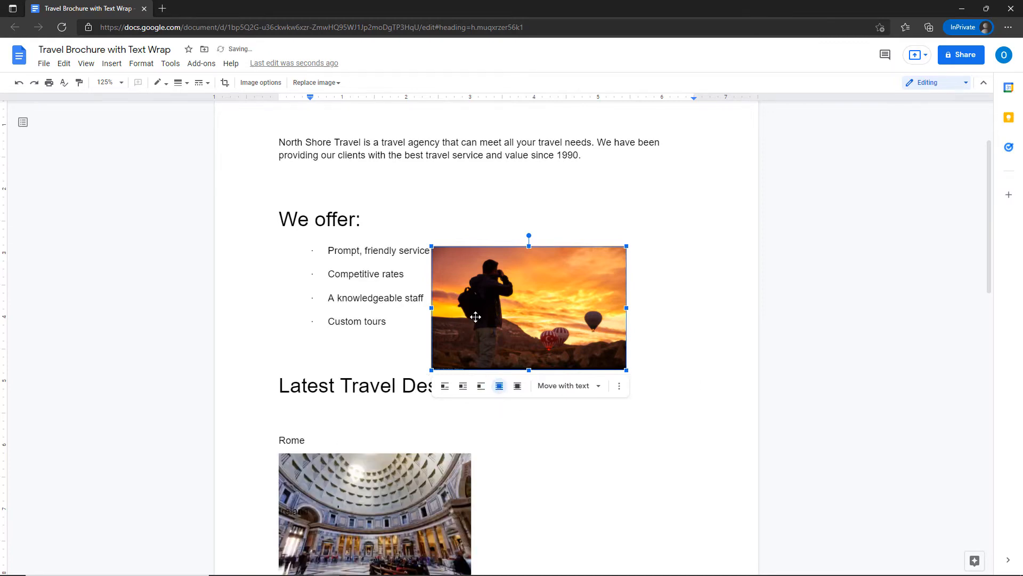
{"action": "left_click_drag", "start_coordinate": [474, 315], "coordinate": [350, 301]}
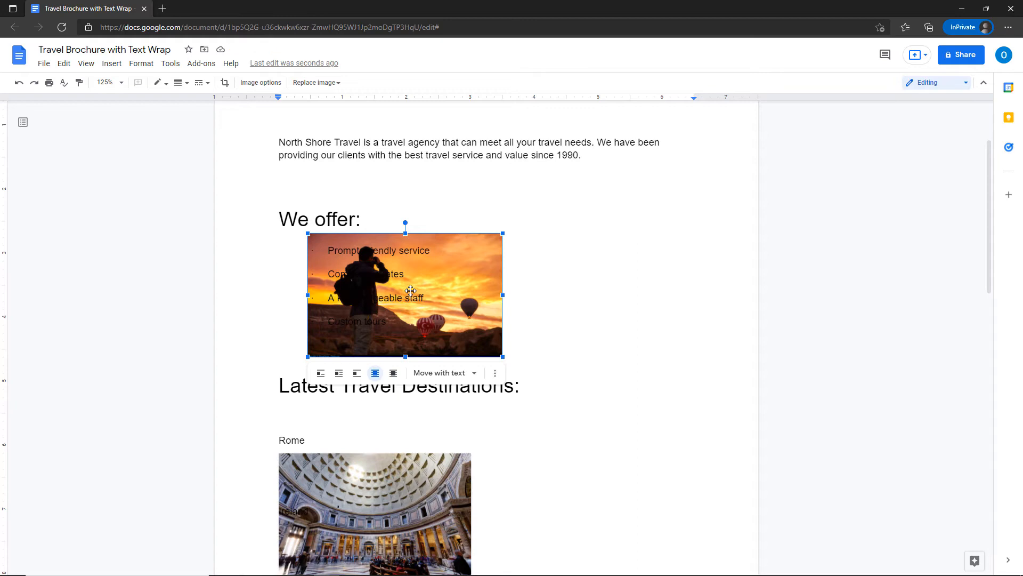
{"action": "key", "text": "ctrl+z"}
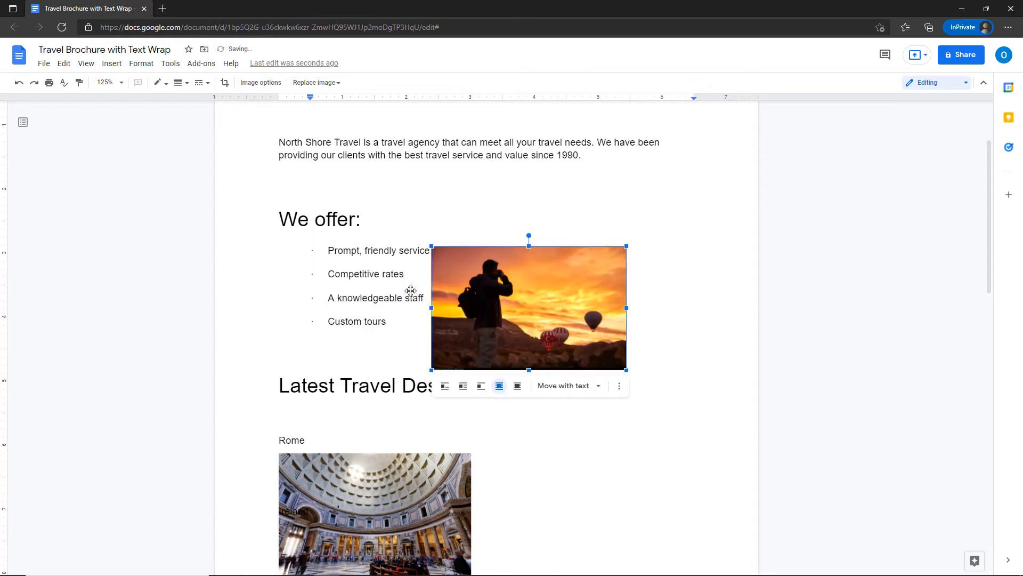
{"action": "left_click", "coordinate": [518, 394]}
{"action": "left_click_drag", "start_coordinate": [494, 324], "coordinate": [363, 308]}
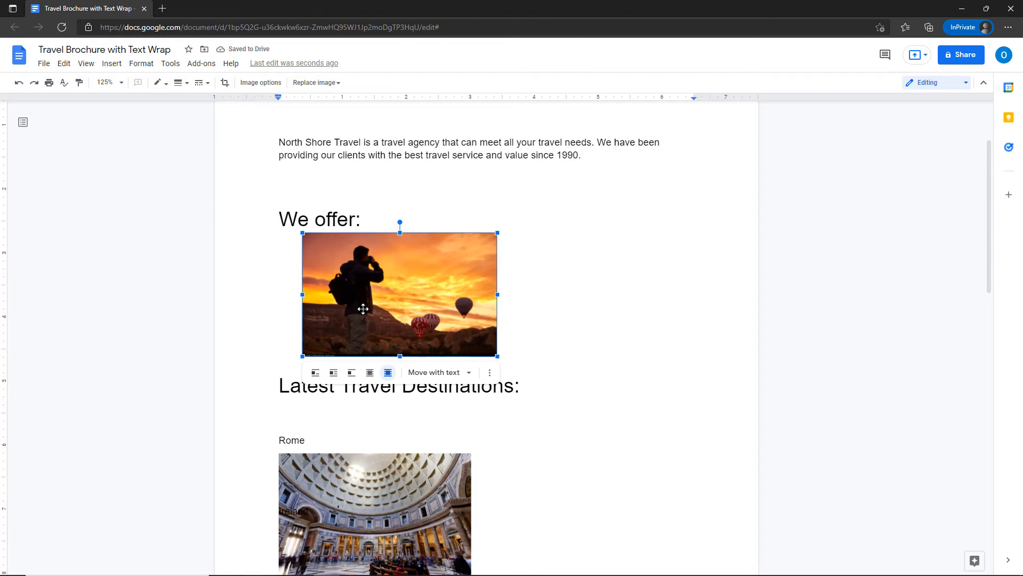
{"action": "key", "text": "ctrl"}
{"action": "key", "text": "ctrl"}
Set the photo to Wrap text and position it to the right of the four bullets.
{"action": "left_click", "coordinate": [335, 373]}
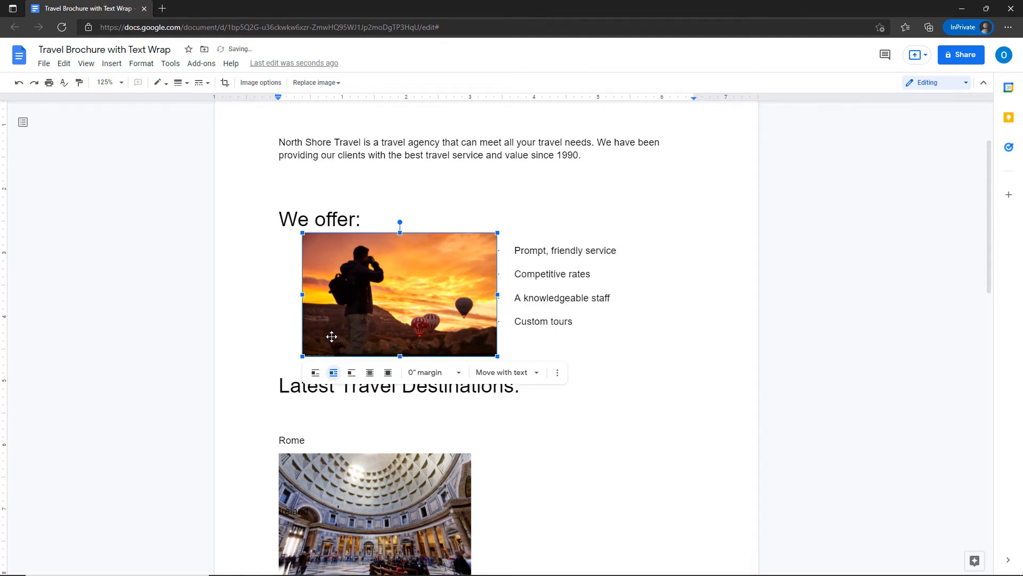
{"action": "left_click_drag", "start_coordinate": [332, 337], "coordinate": [455, 315]}
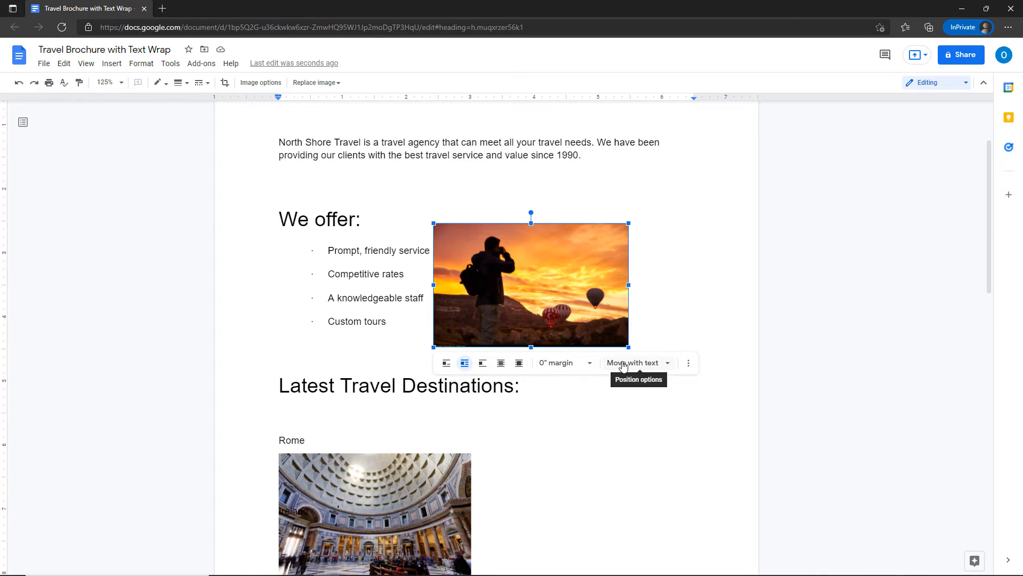
{"action": "left_click_drag", "start_coordinate": [588, 318], "coordinate": [674, 435]}
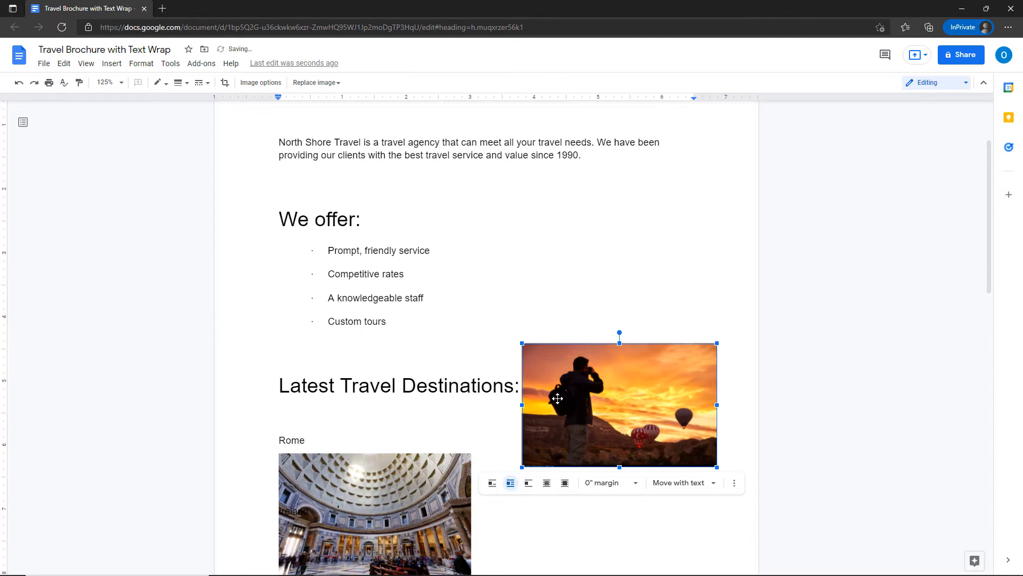
{"action": "left_click_drag", "start_coordinate": [554, 395], "coordinate": [472, 271]}
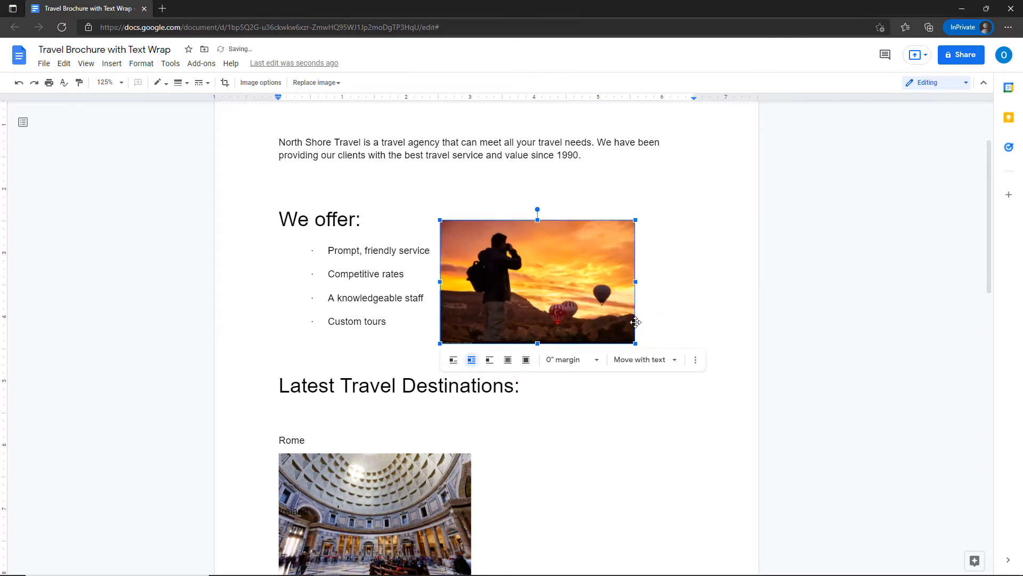
{"action": "left_click", "coordinate": [675, 363]}
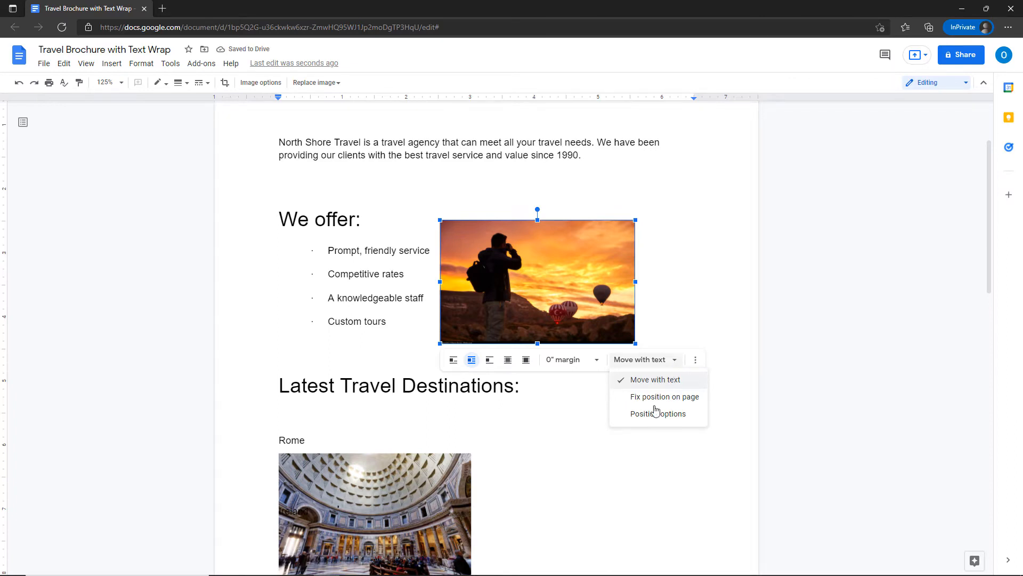
{"action": "left_click", "coordinate": [589, 472]}
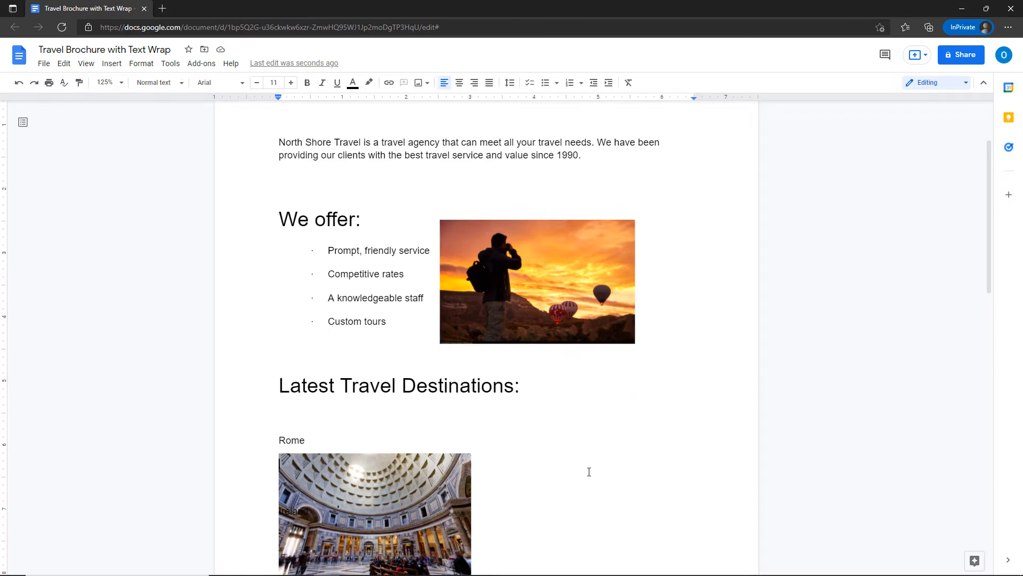
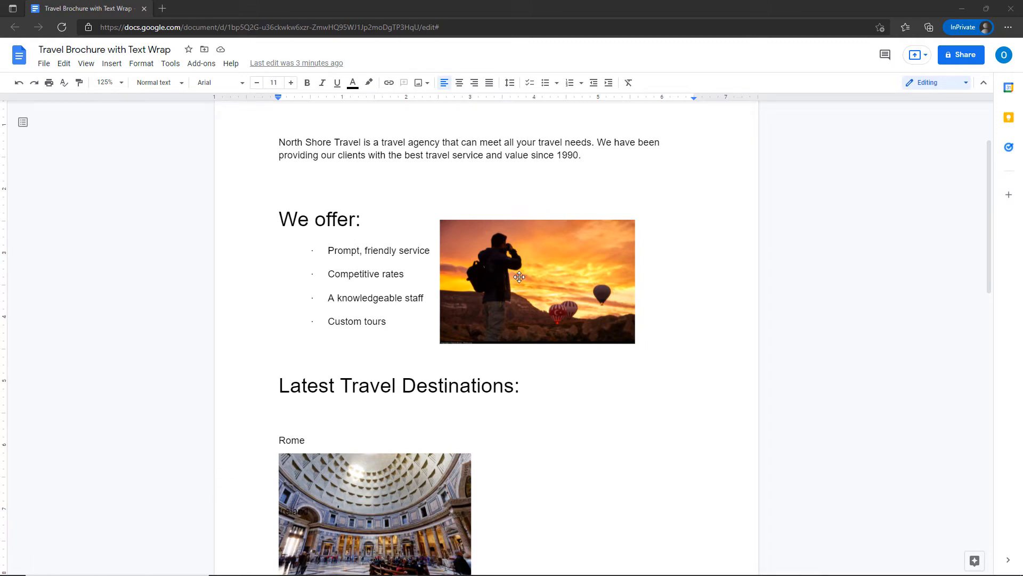
Select the sunset balloon photo and open its Image options side panel.
{"action": "key", "text": "ctrl"}
{"action": "key", "text": "ctrl"}
{"action": "left_click", "coordinate": [586, 323]}
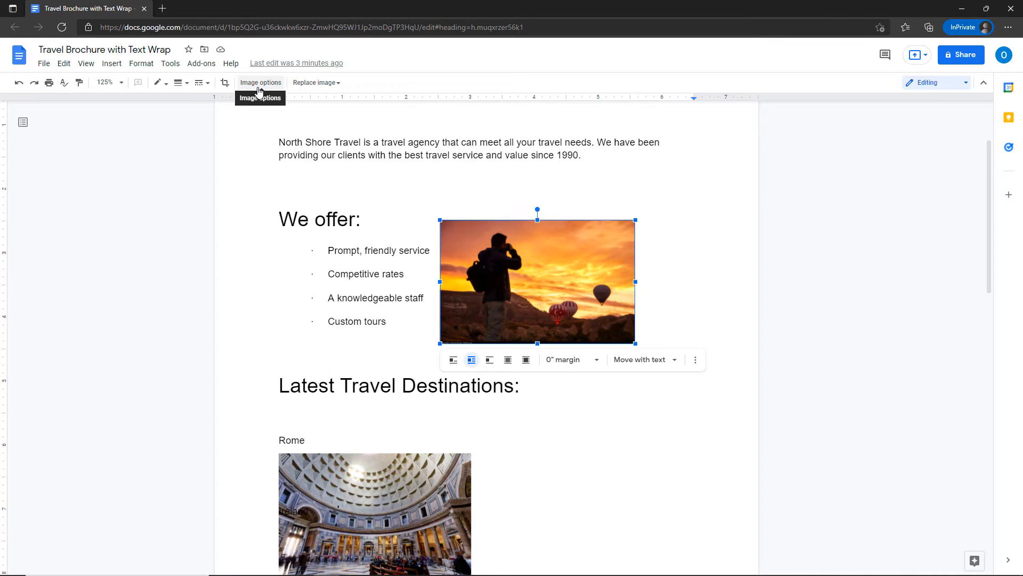
{"action": "key", "text": "ctrl"}
{"action": "key", "text": "ctrl"}
{"action": "left_click", "coordinate": [259, 83]}
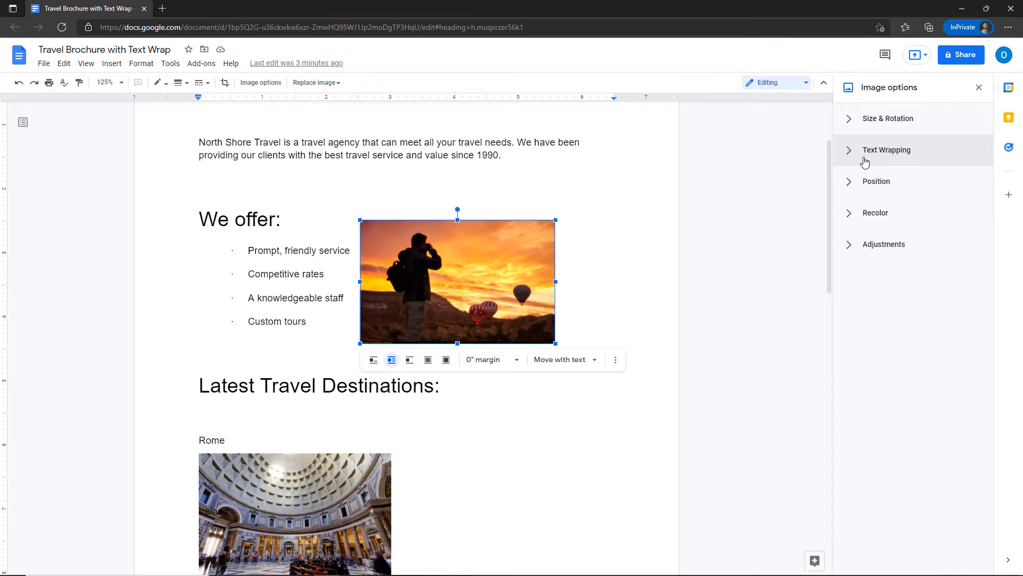
Scale the sunset photo to 105% (3.21 × 2.04 in), rotating it full circle back to 0°.
{"action": "left_click", "coordinate": [852, 128]}
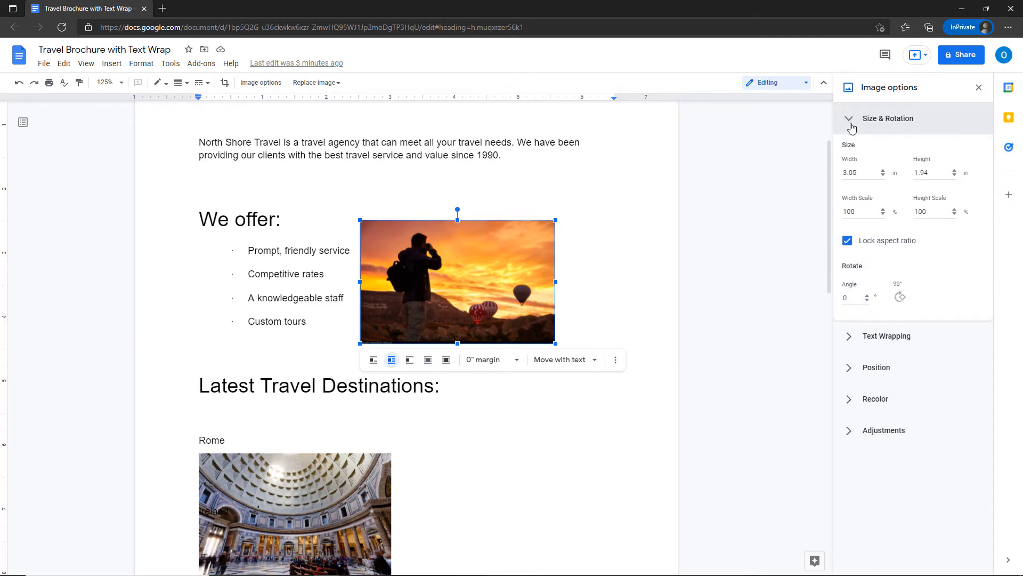
{"action": "left_click", "coordinate": [883, 175]}
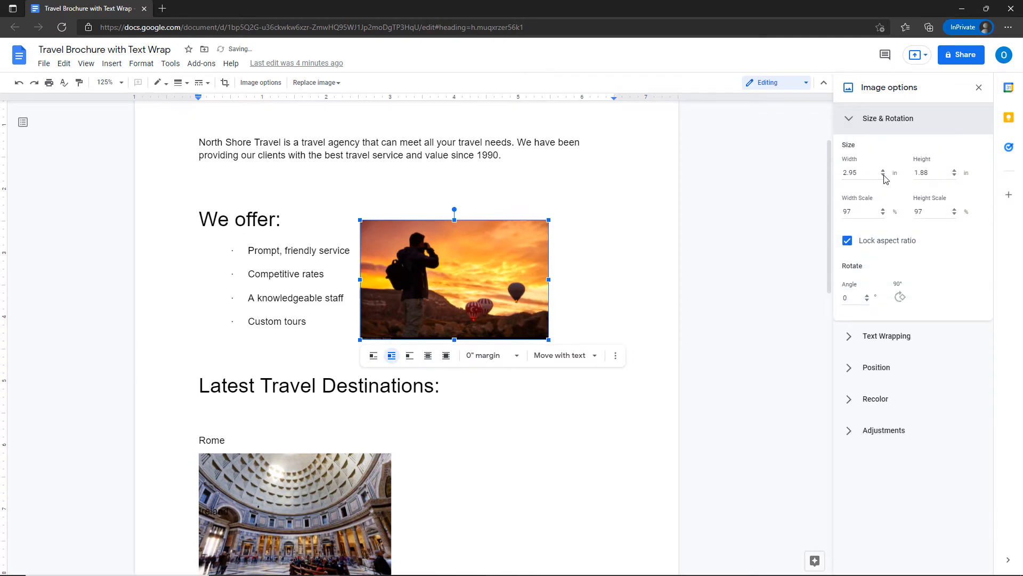
{"action": "left_click", "coordinate": [883, 171]}
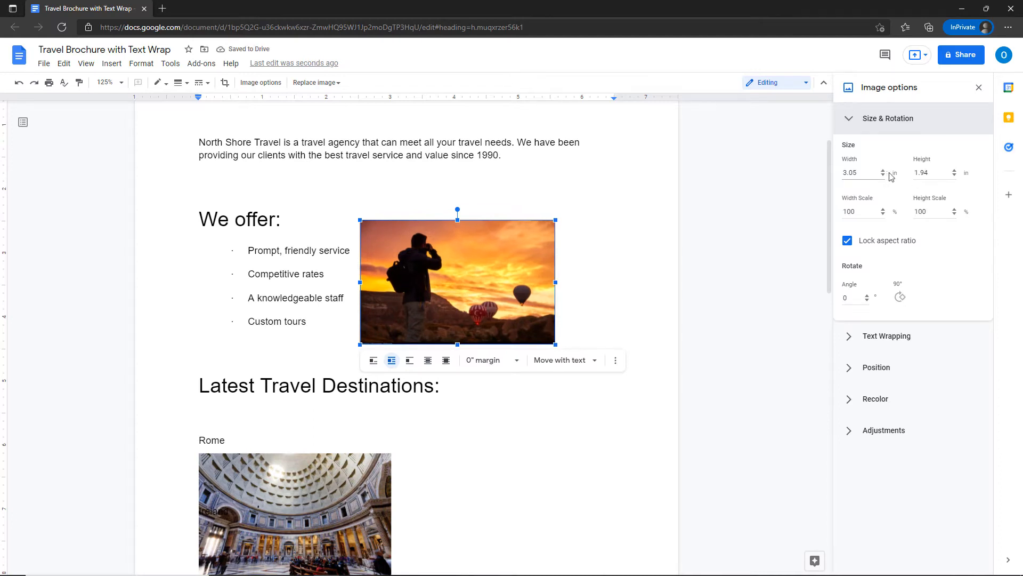
{"action": "left_click", "coordinate": [954, 172]}
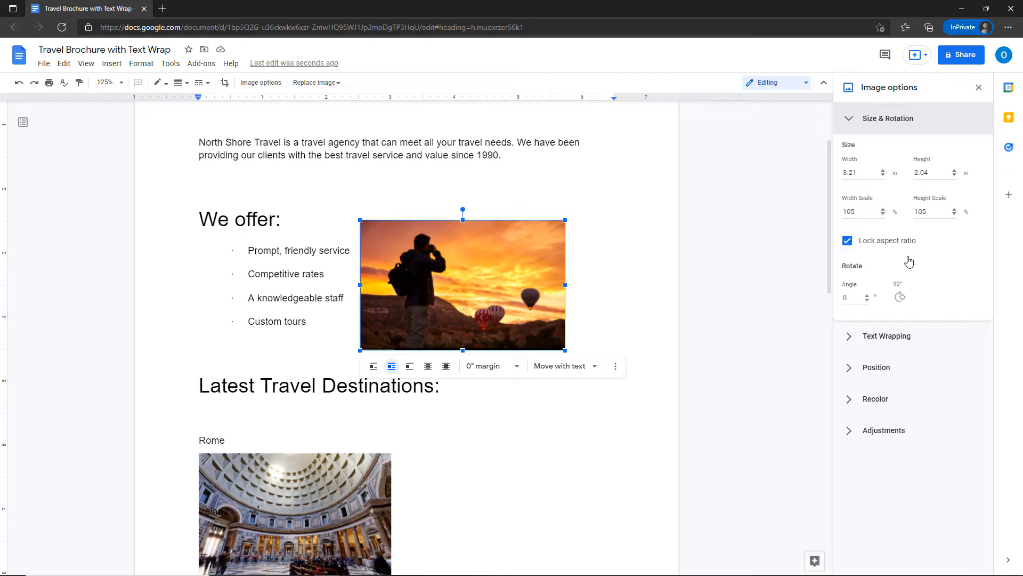
{"action": "left_click", "coordinate": [900, 299]}
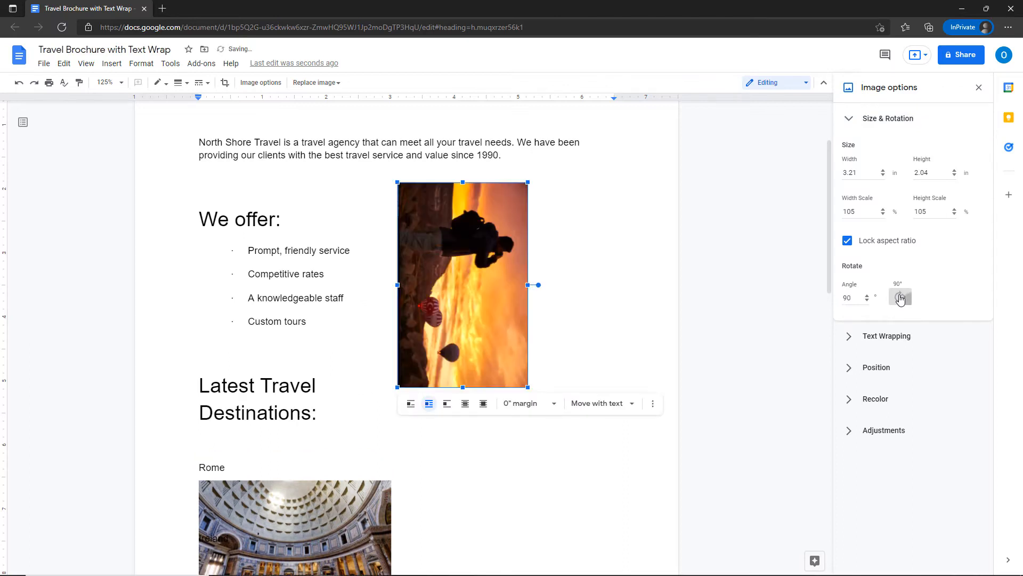
{"action": "left_click", "coordinate": [899, 299]}
{"action": "left_click", "coordinate": [900, 298]}
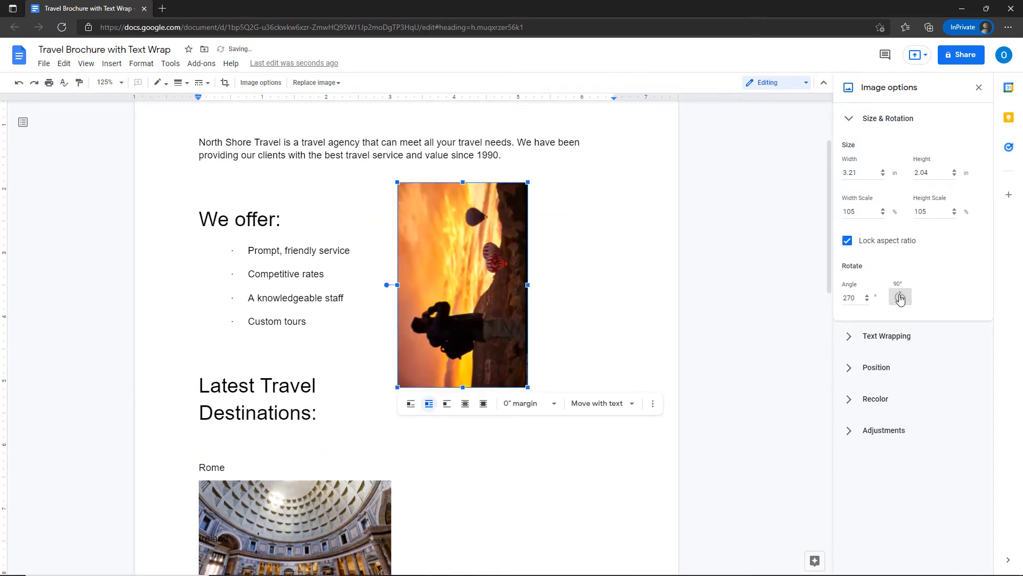
{"action": "left_click", "coordinate": [900, 298]}
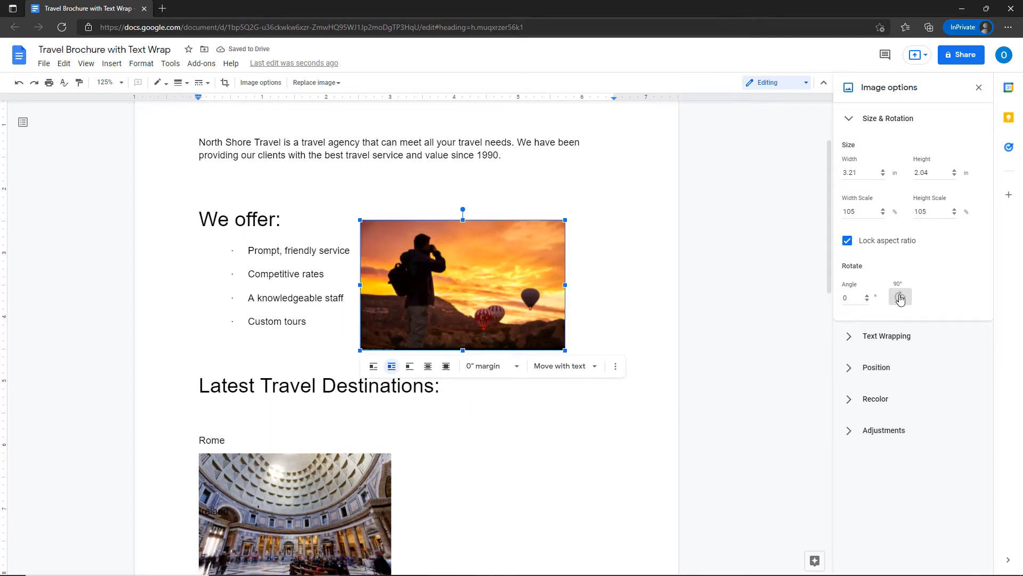
{"action": "left_click", "coordinate": [846, 123]}
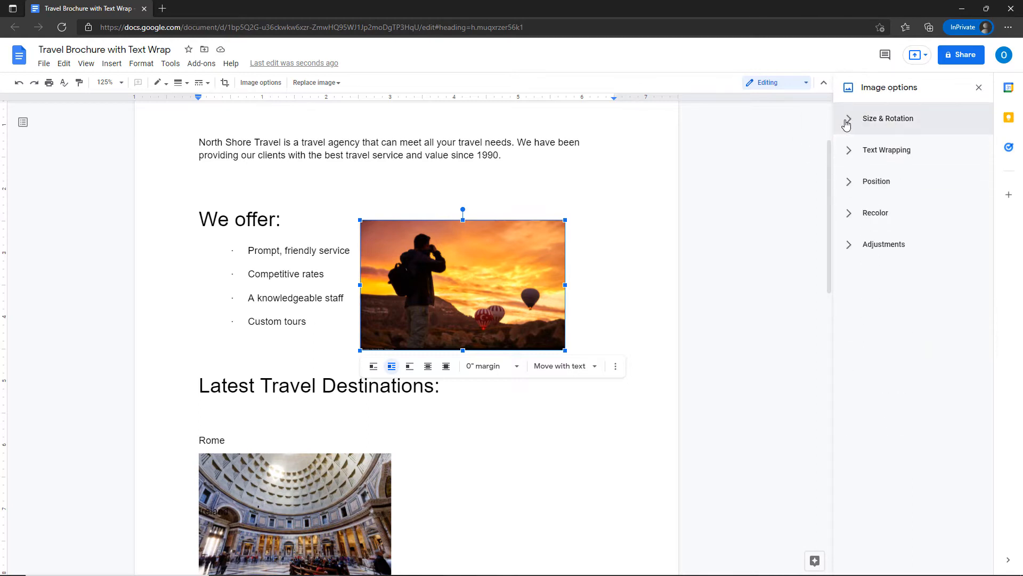
{"action": "left_click", "coordinate": [853, 156]}
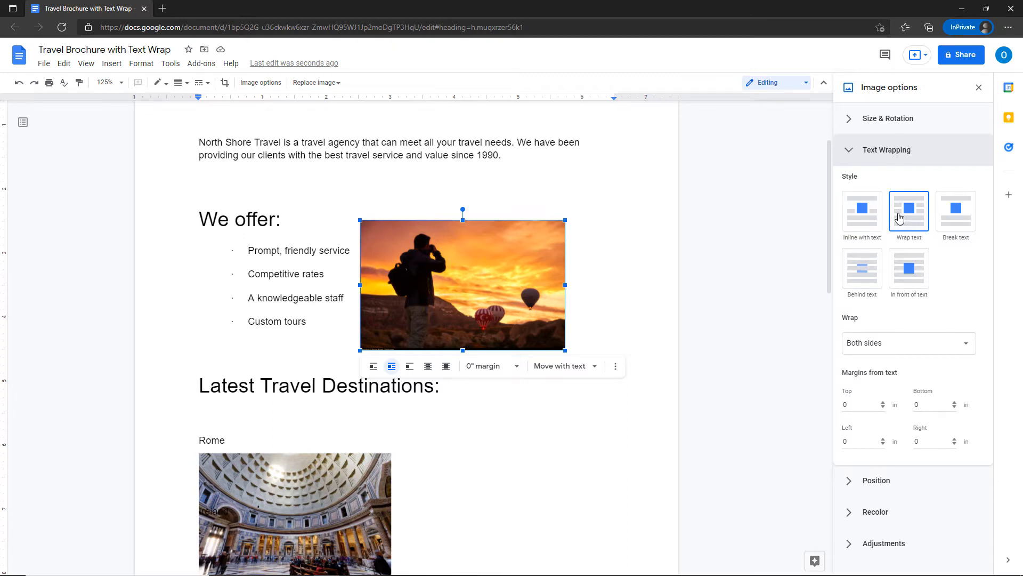
{"action": "key", "text": "ctrl"}
{"action": "key", "text": "ctrl"}
{"action": "left_click", "coordinate": [893, 350]}
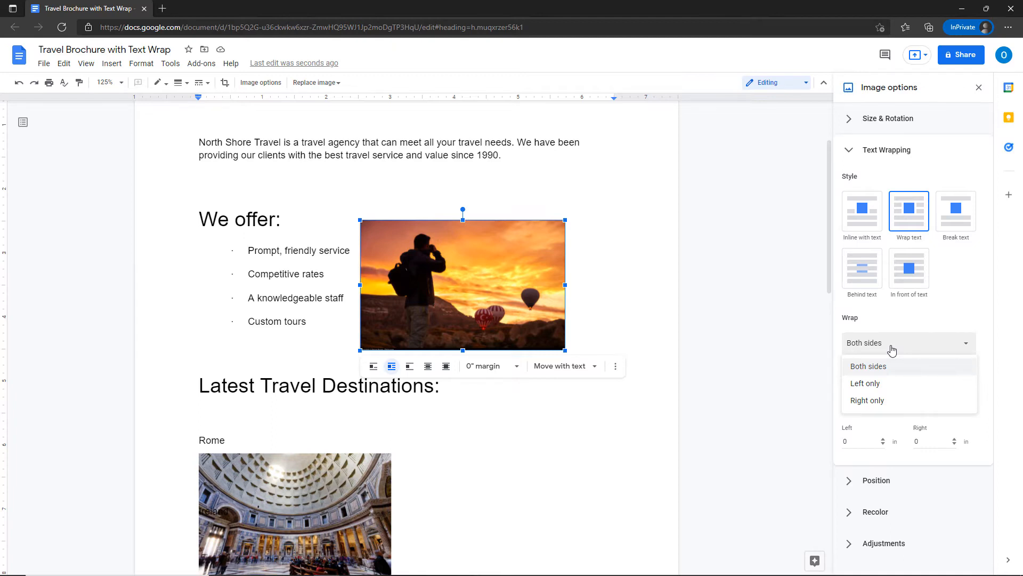
{"action": "left_click", "coordinate": [801, 327]}
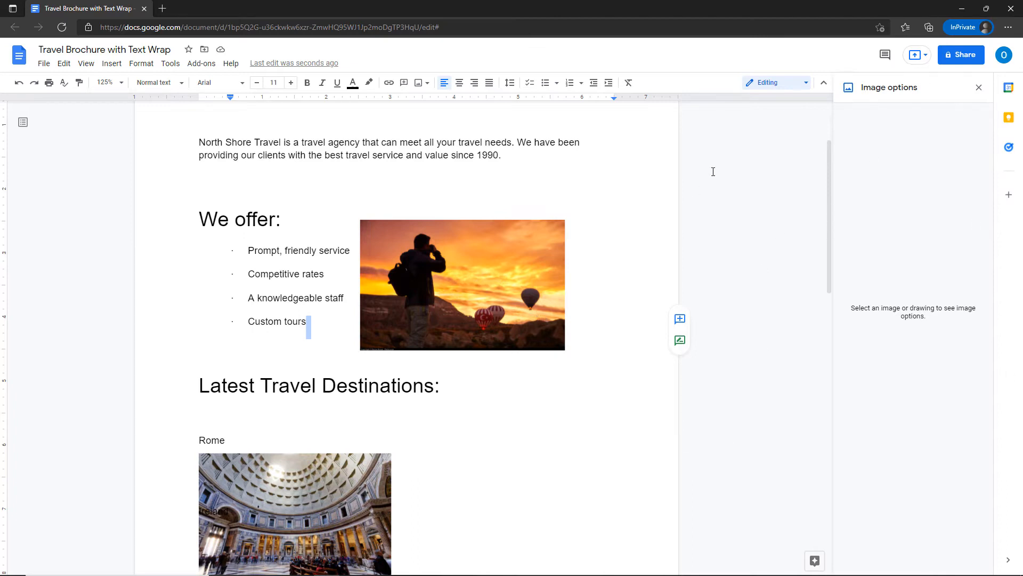
{"action": "left_click", "coordinate": [420, 270]}
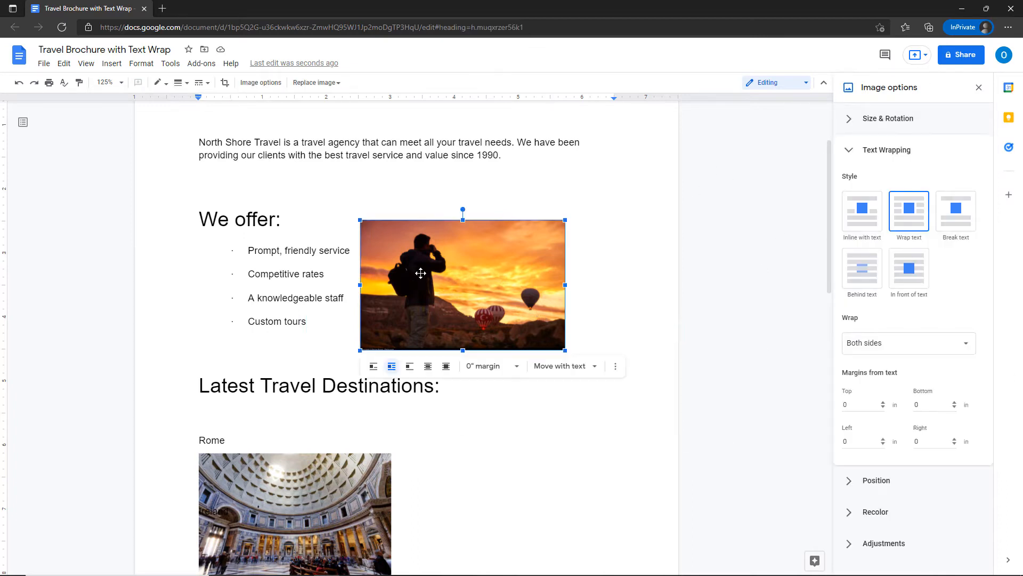
{"action": "left_click", "coordinate": [850, 151]}
{"action": "left_click", "coordinate": [528, 199]}
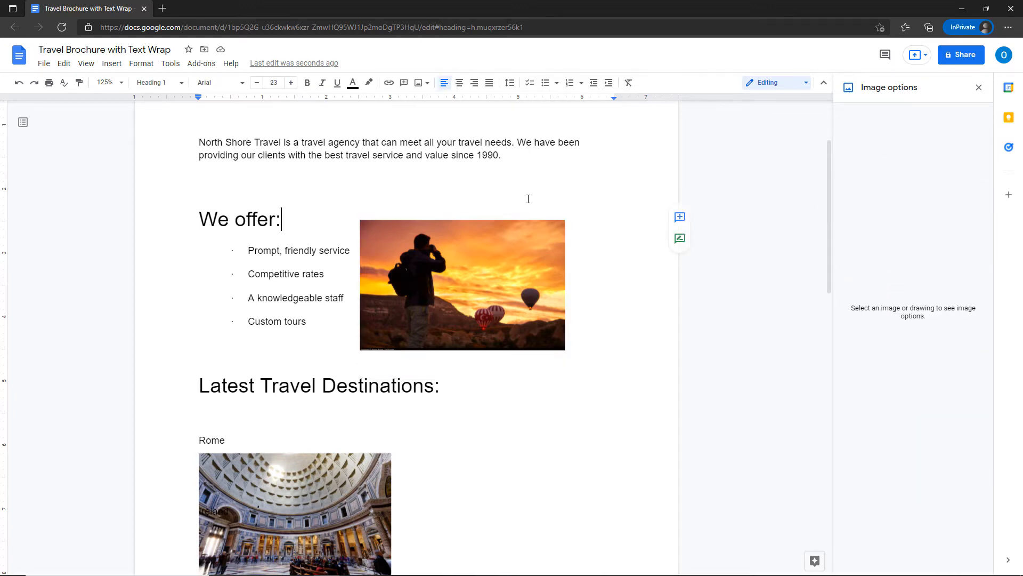
Reselect the sunset photo beside the 'We offer' list.
{"action": "left_click", "coordinate": [507, 288]}
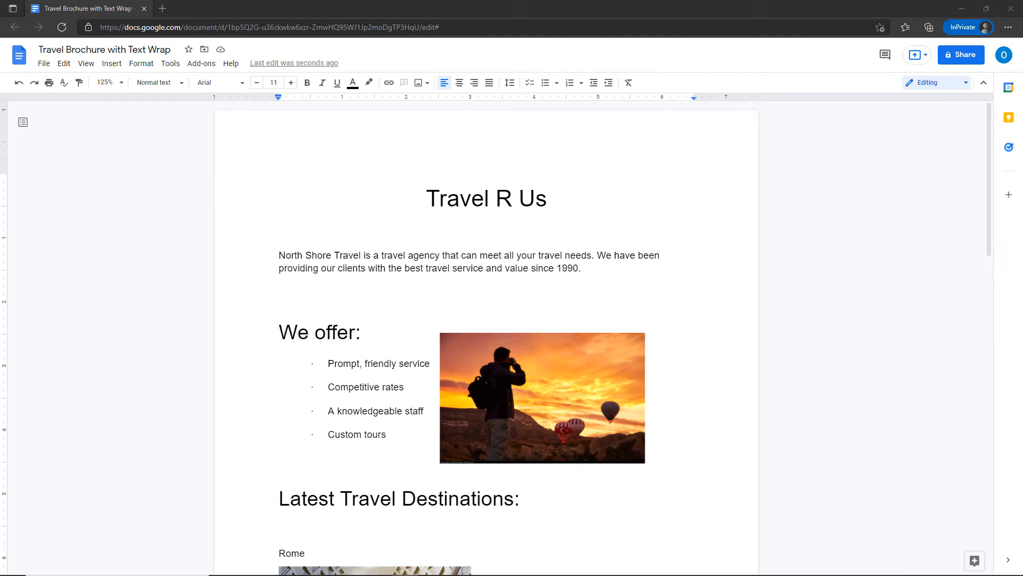
{"action": "left_click", "coordinate": [506, 400]}
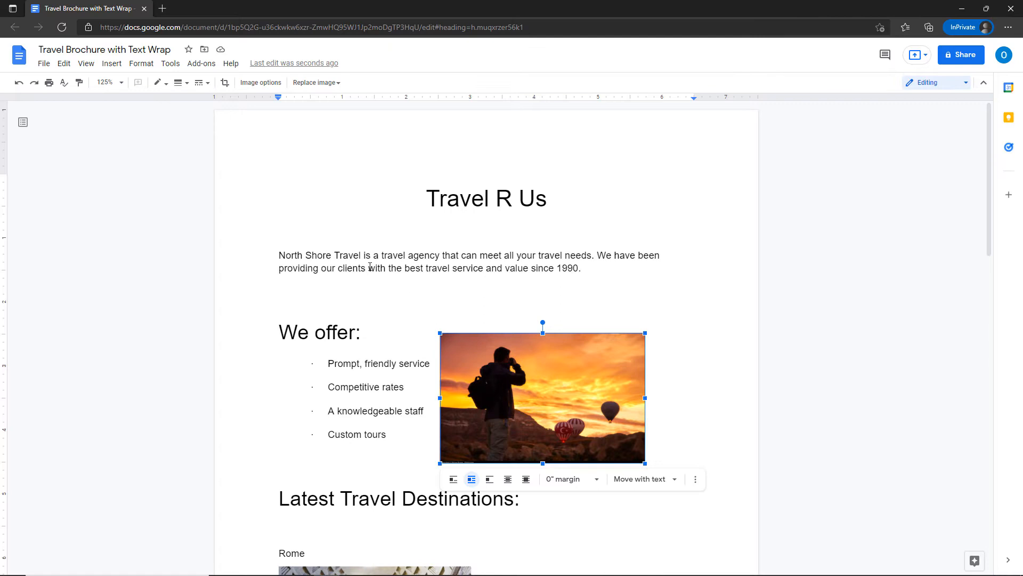
Open Image options and expand Position, showing Move with text at X 2.52 in, Y 0.37 in.
{"action": "left_click", "coordinate": [274, 88]}
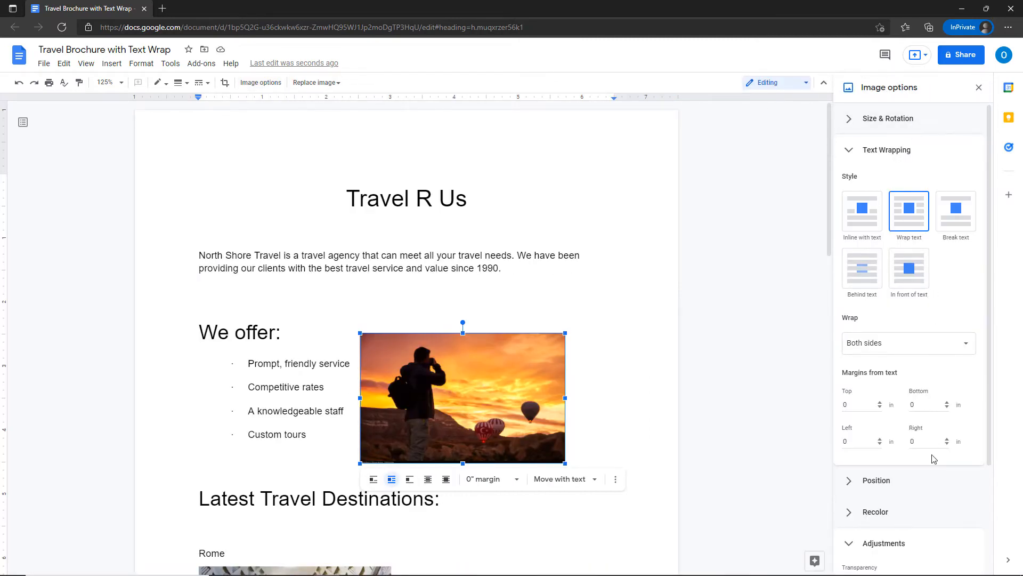
{"action": "left_click", "coordinate": [851, 152]}
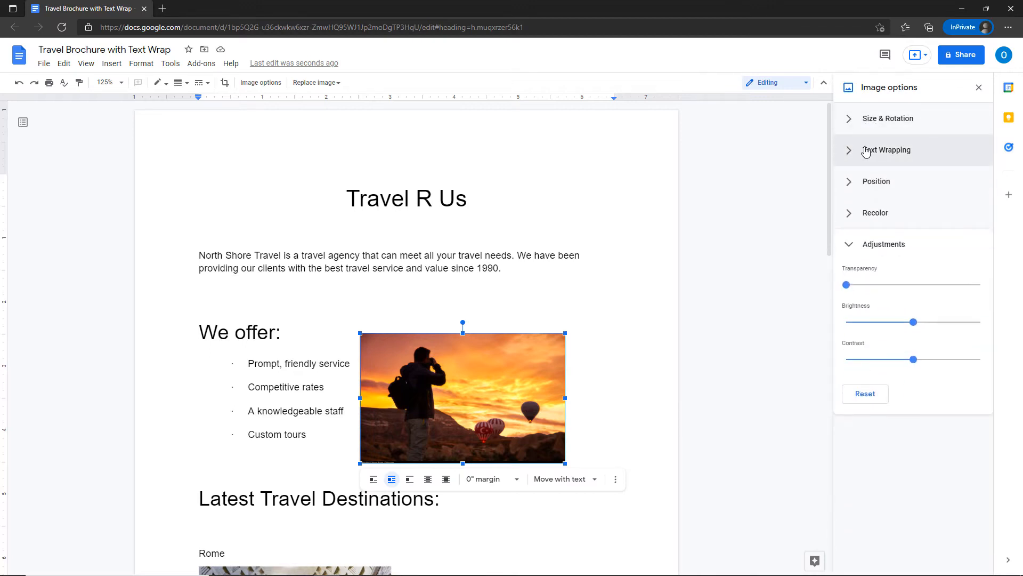
{"action": "left_click", "coordinate": [855, 245]}
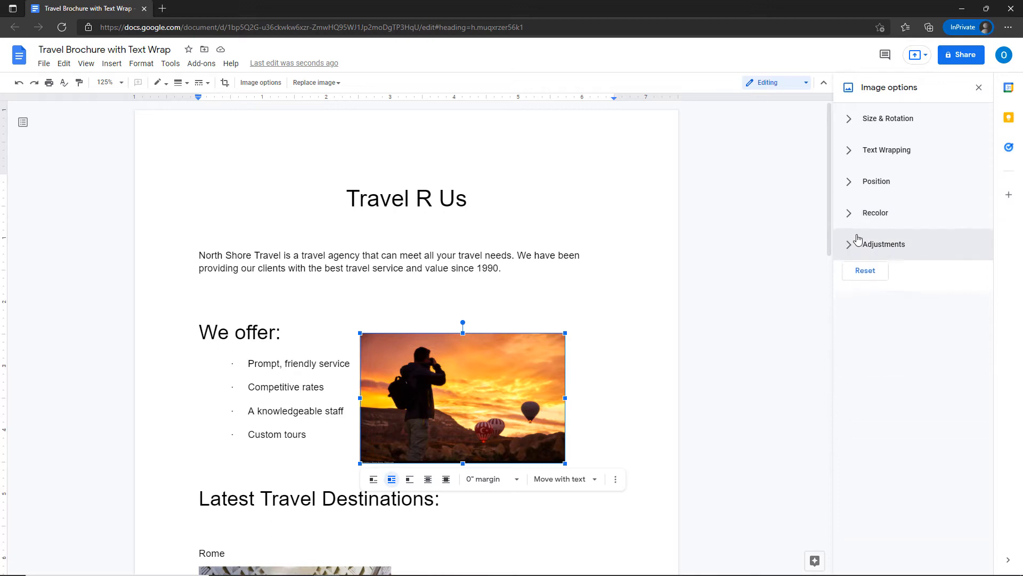
{"action": "left_click", "coordinate": [854, 187]}
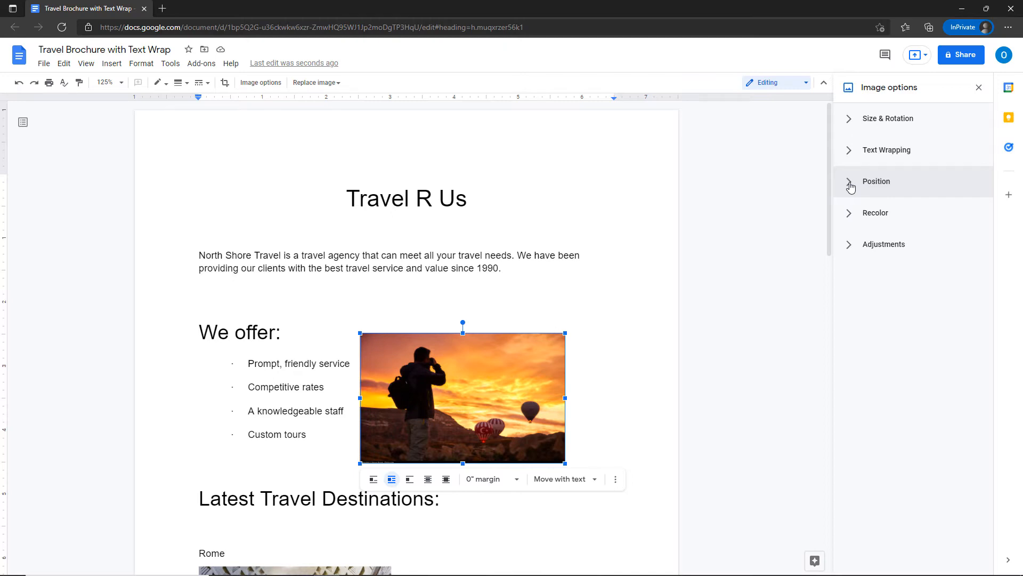
{"action": "left_click", "coordinate": [852, 186]}
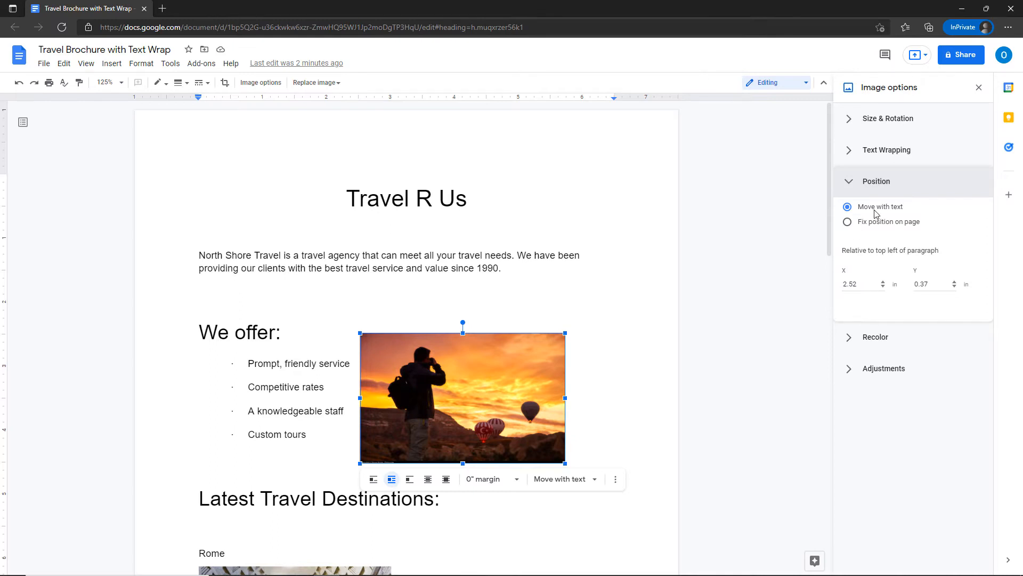
Try fixed-position layouts (middle centre, top left, top centre), then revert to Move with text.
{"action": "left_click", "coordinate": [847, 222]}
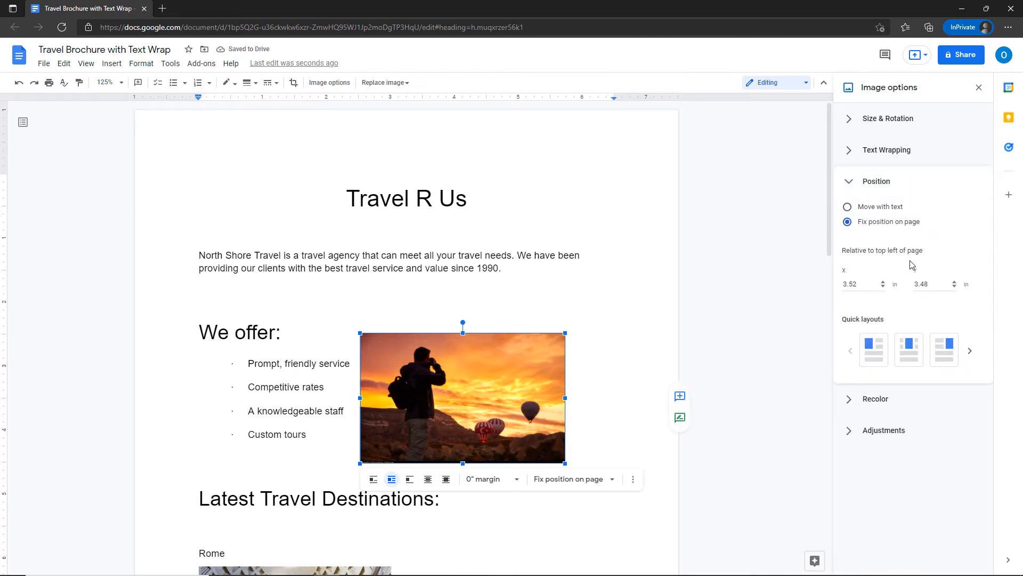
{"action": "left_click", "coordinate": [970, 352]}
{"action": "left_click", "coordinate": [914, 356]}
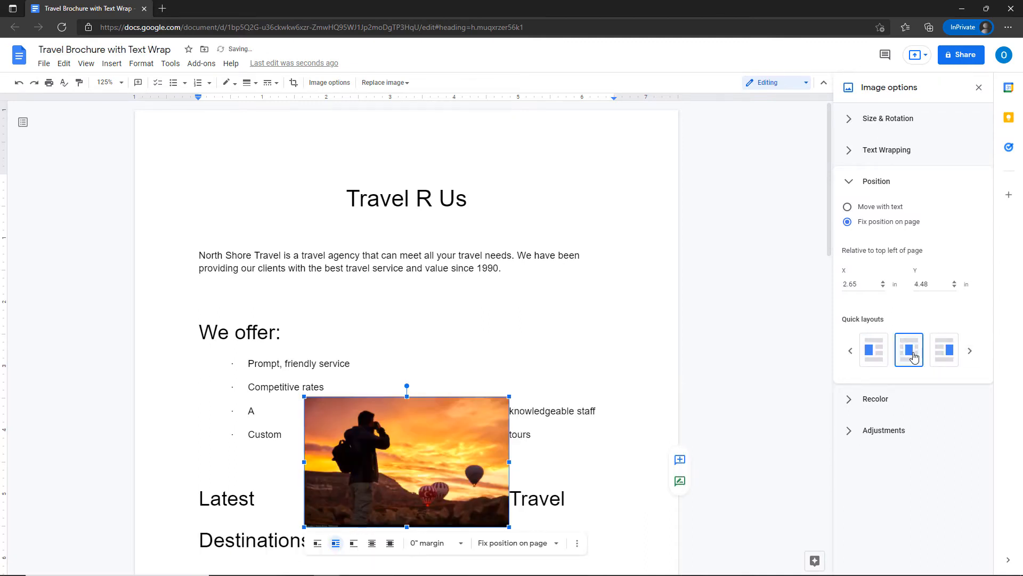
{"action": "left_click", "coordinate": [851, 350]}
{"action": "left_click", "coordinate": [874, 352]}
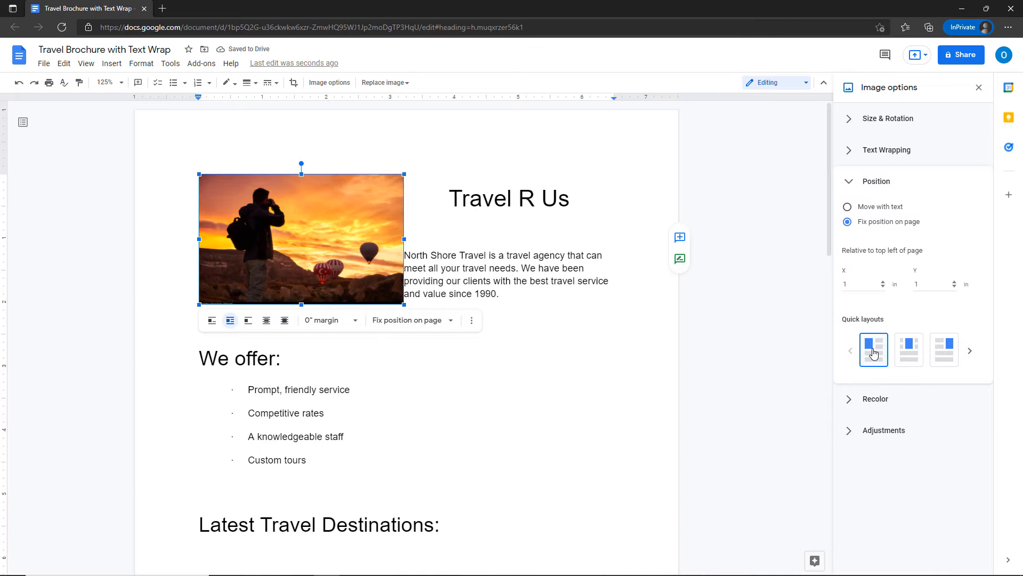
{"action": "left_click", "coordinate": [913, 353]}
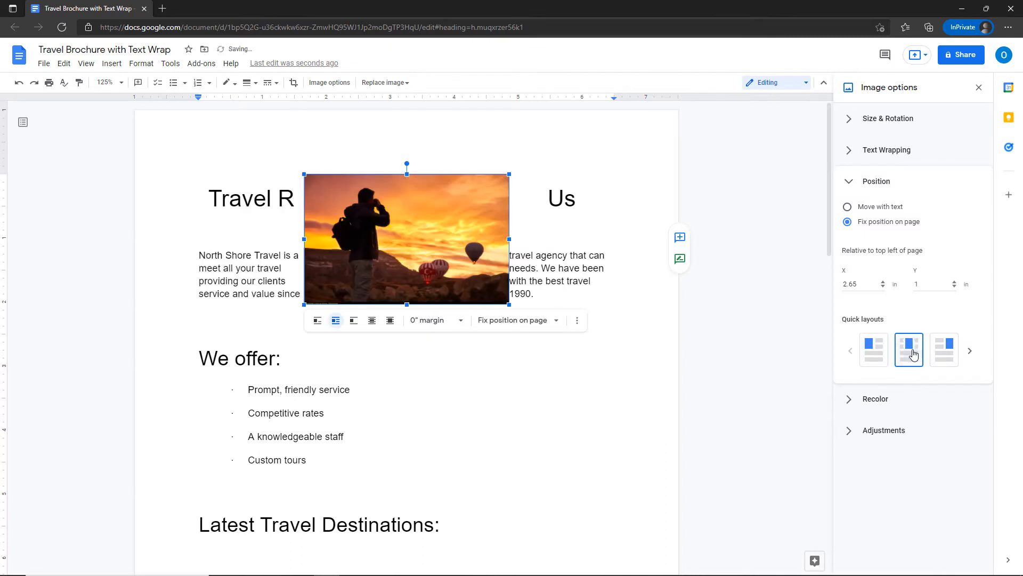
{"action": "left_click", "coordinate": [847, 207]}
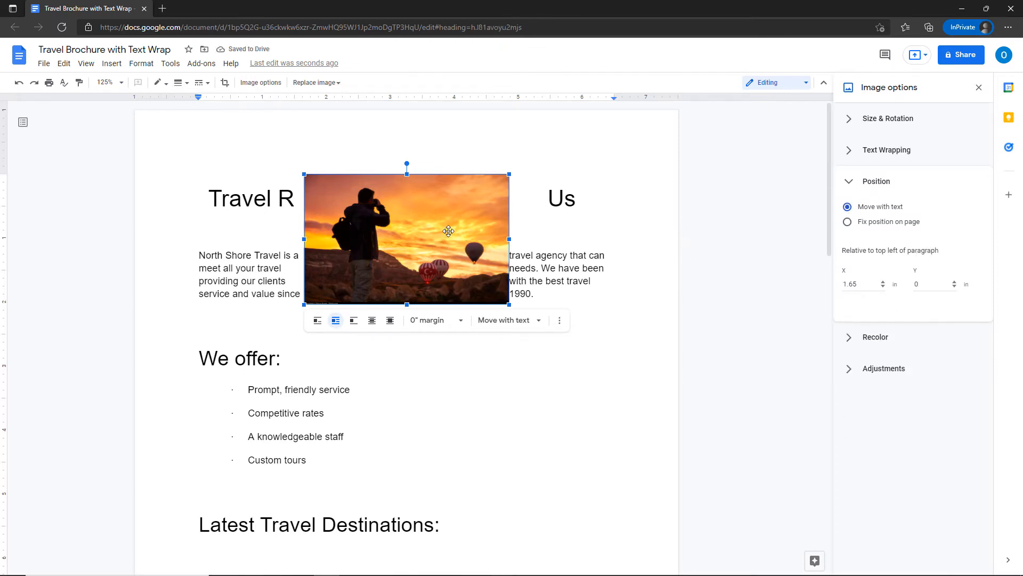
Drag the photo down beside the bullet list, nudge it up, and collapse Position.
{"action": "left_click_drag", "start_coordinate": [448, 230], "coordinate": [524, 411]}
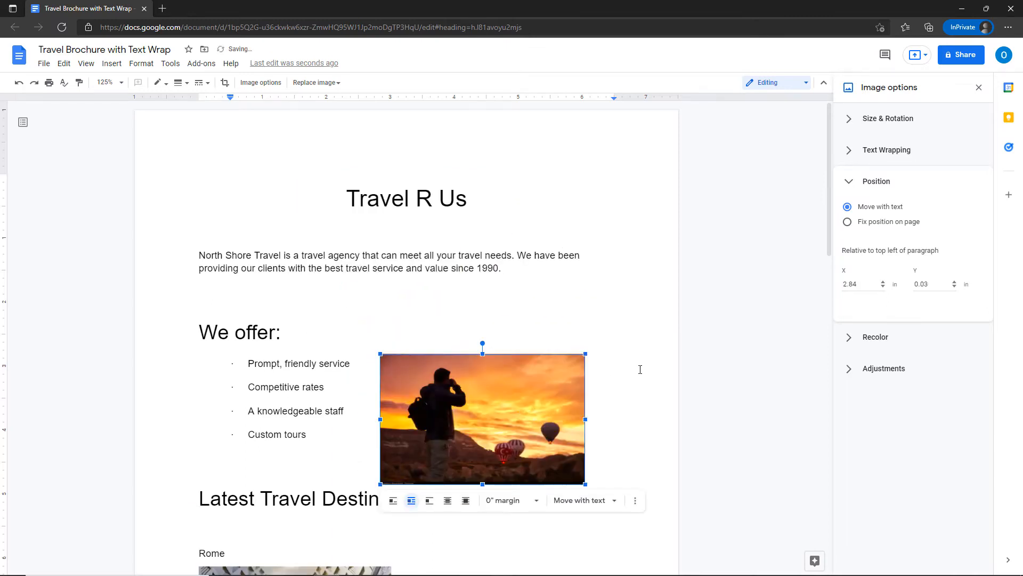
{"action": "left_click", "coordinate": [638, 344]}
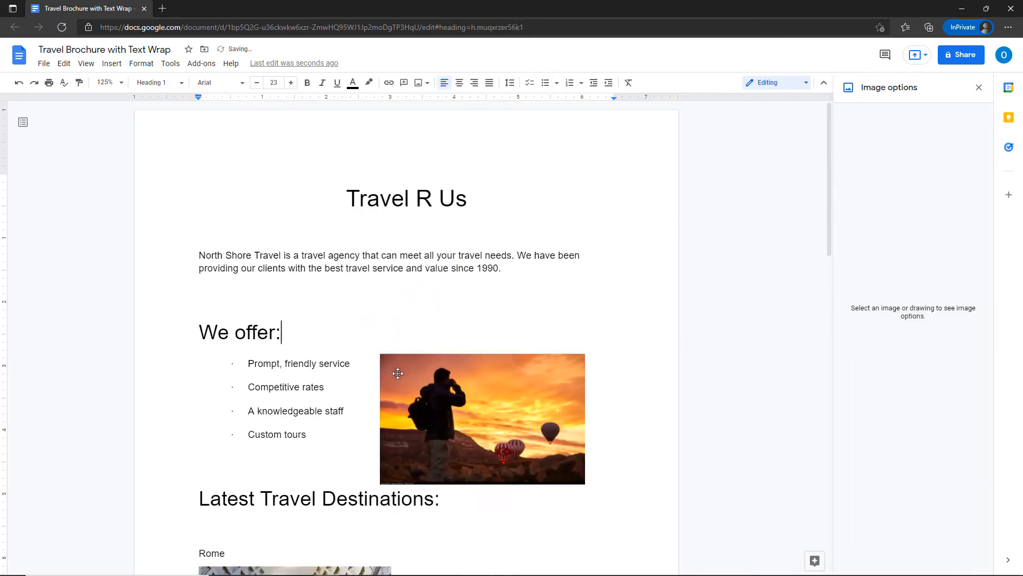
{"action": "left_click_drag", "start_coordinate": [403, 397], "coordinate": [403, 390]}
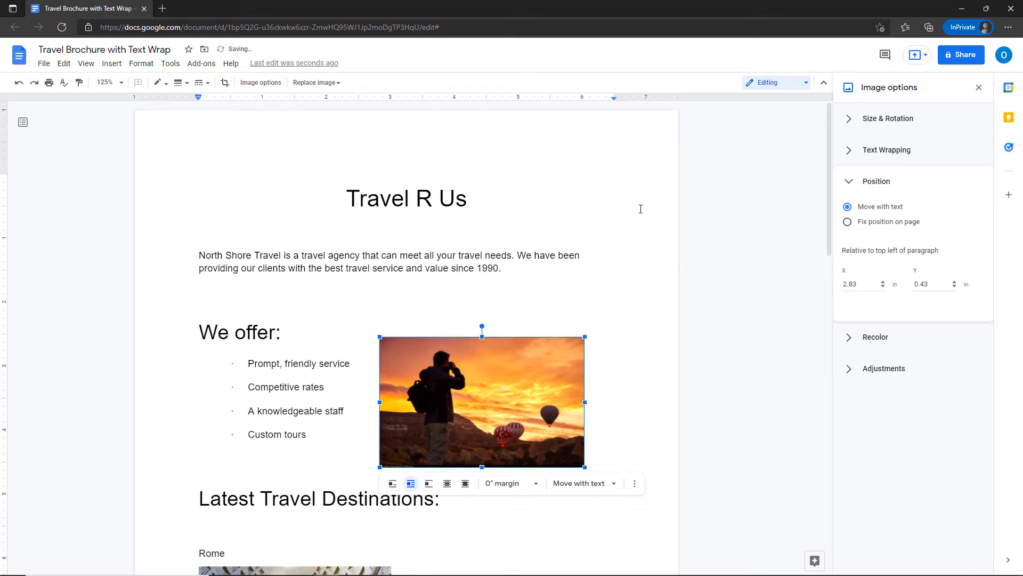
{"action": "left_click", "coordinate": [848, 186]}
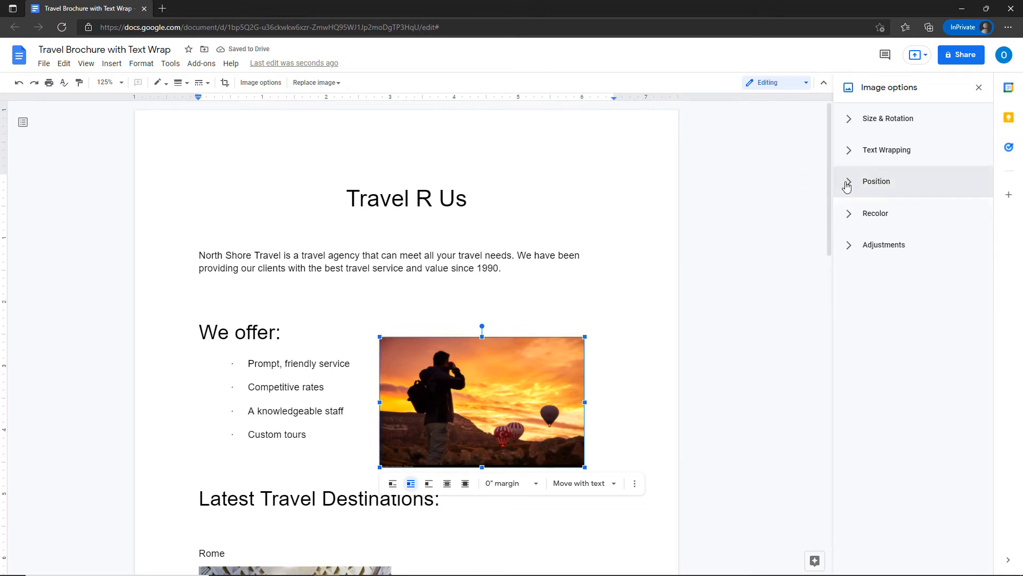
Recolour the sunset photo with the yellow Light 4 preset, then Sepia.
{"action": "left_click", "coordinate": [850, 217]}
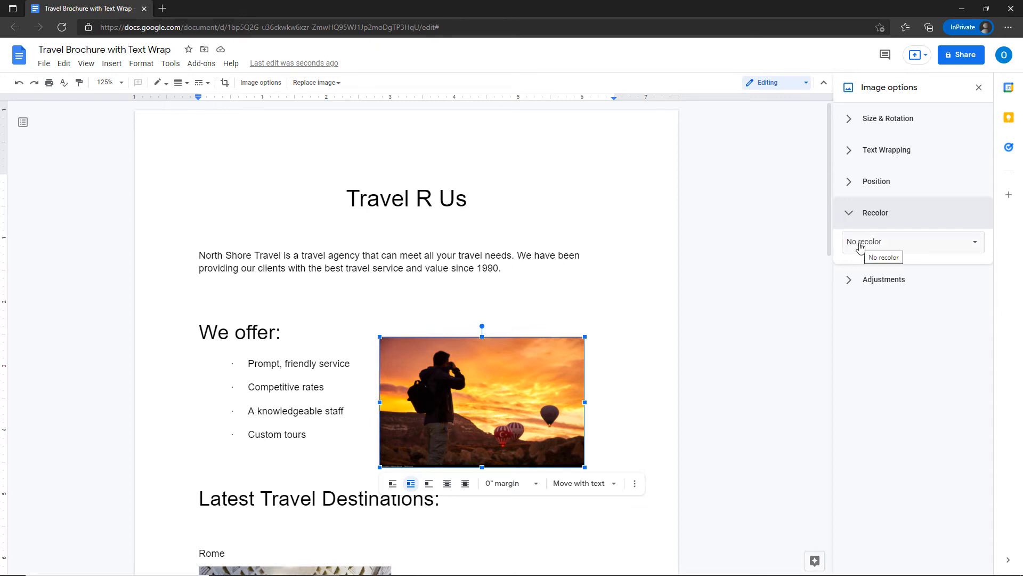
{"action": "left_click", "coordinate": [859, 246]}
{"action": "left_click", "coordinate": [860, 246]}
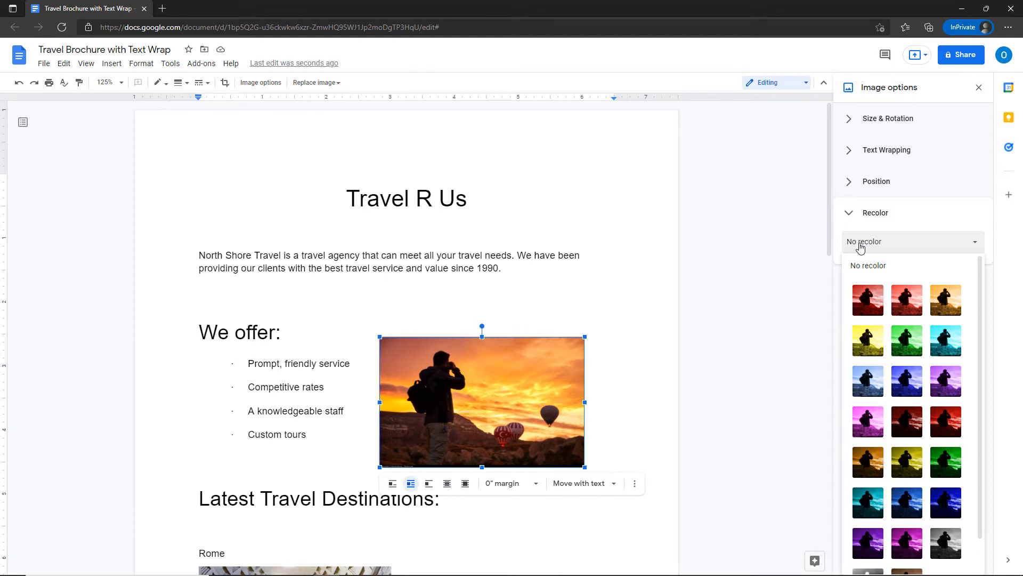
{"action": "left_click", "coordinate": [867, 342]}
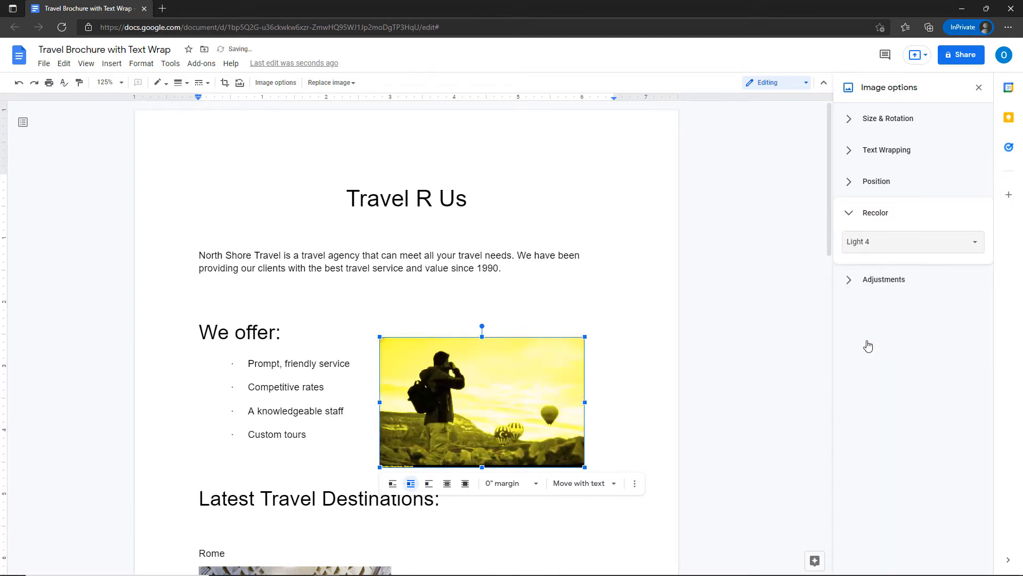
{"action": "left_click", "coordinate": [855, 242]}
{"action": "scroll", "coordinate": [908, 320], "scroll_direction": "down", "scroll_amount": 1}
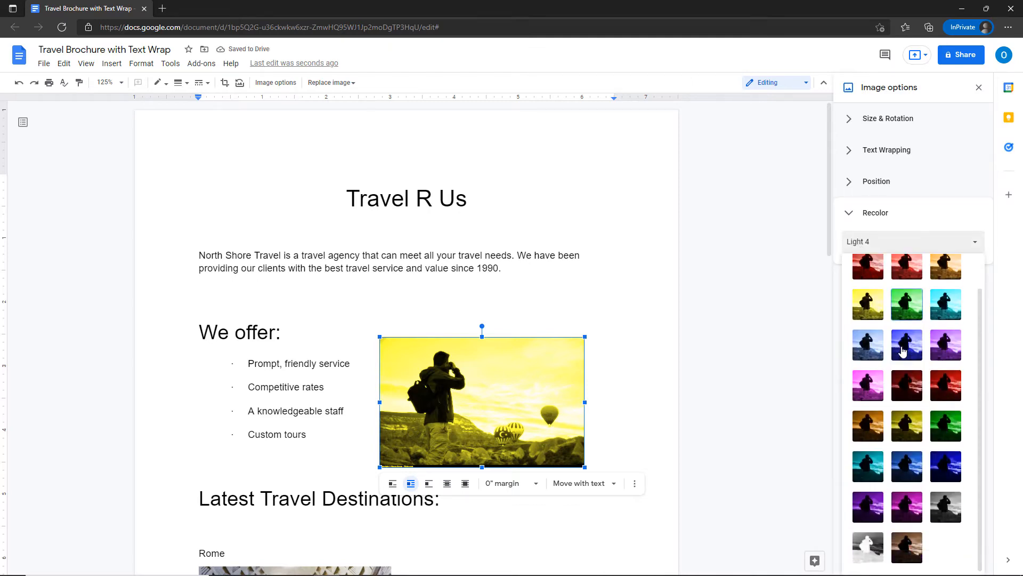
{"action": "left_click", "coordinate": [912, 555]}
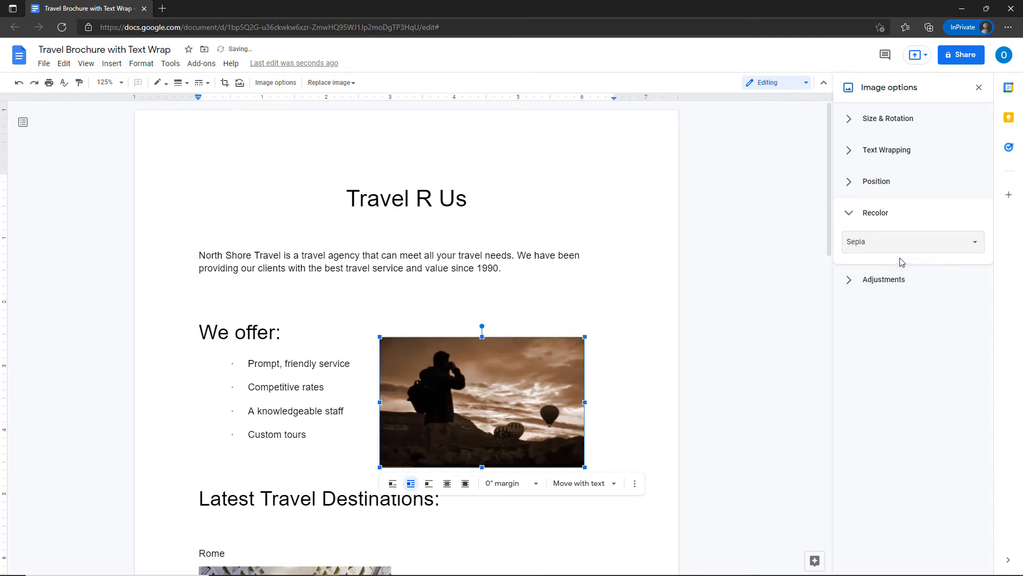
Try Negative and Dark 3 recolours, then restore original colours with No recolor.
{"action": "left_click", "coordinate": [886, 248]}
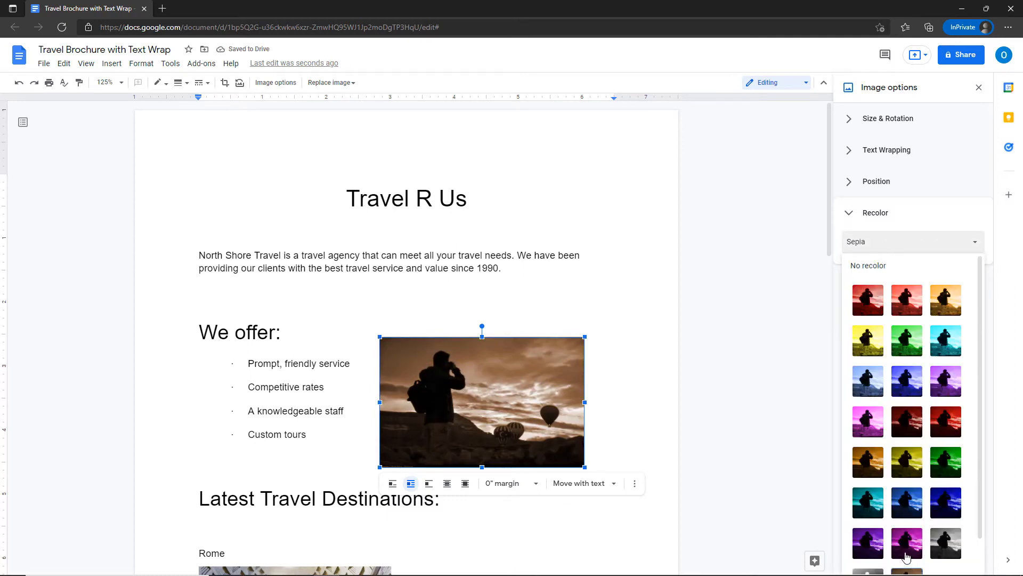
{"action": "scroll", "coordinate": [907, 544], "scroll_direction": "down", "scroll_amount": 1}
{"action": "left_click", "coordinate": [874, 550]}
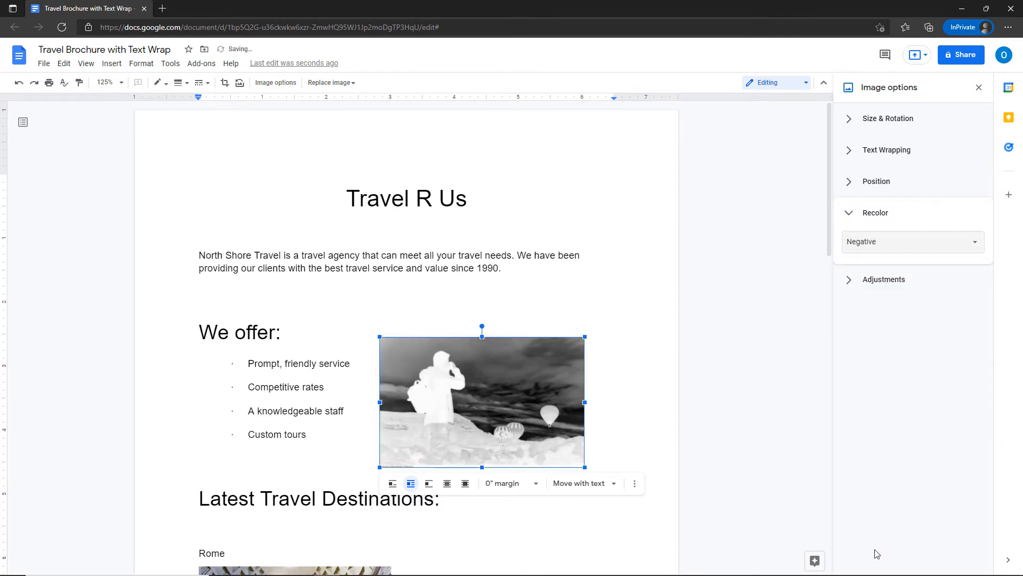
{"action": "left_click", "coordinate": [859, 245]}
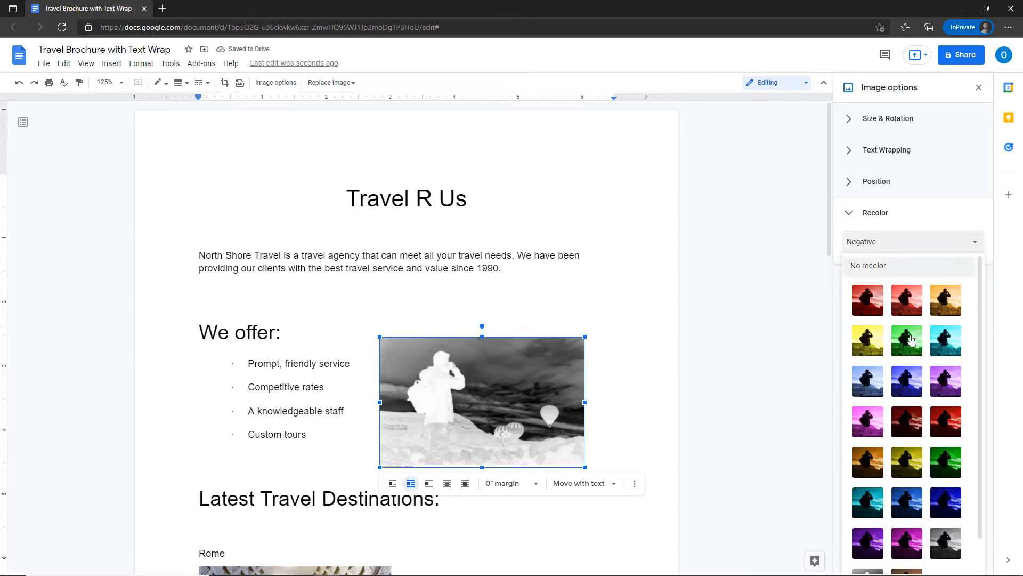
{"action": "left_click", "coordinate": [877, 467]}
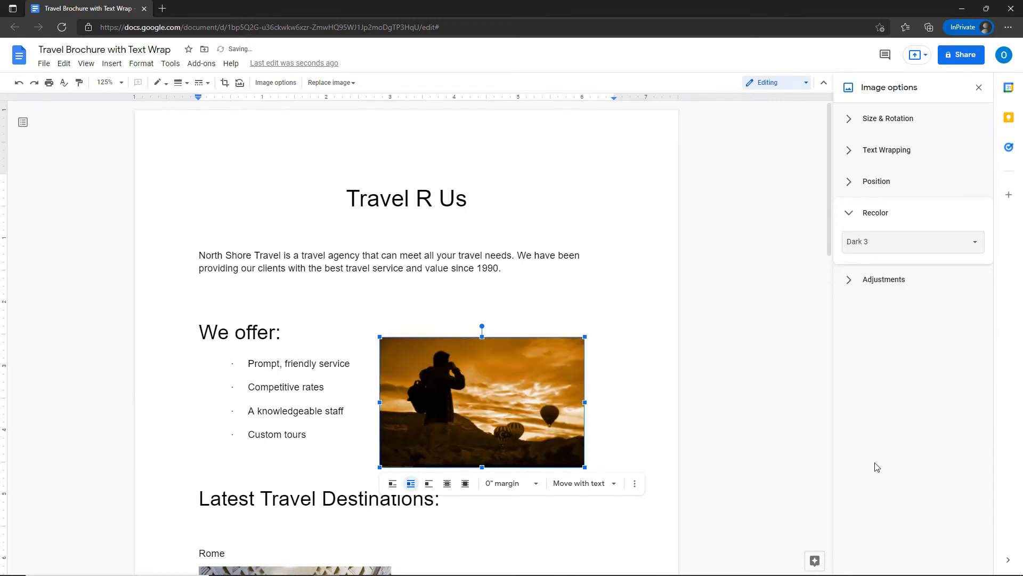
{"action": "left_click", "coordinate": [852, 246]}
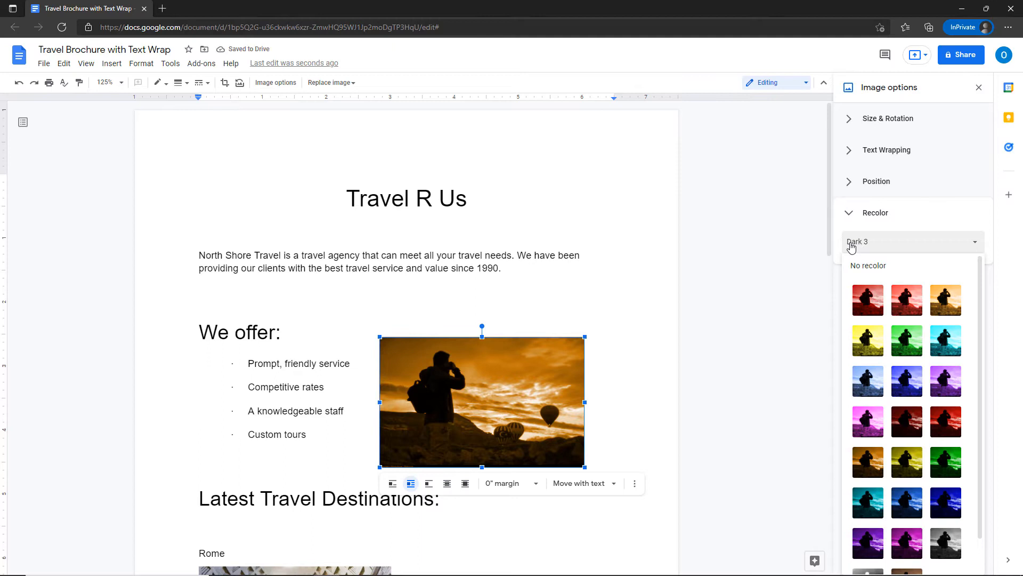
{"action": "left_click", "coordinate": [868, 269]}
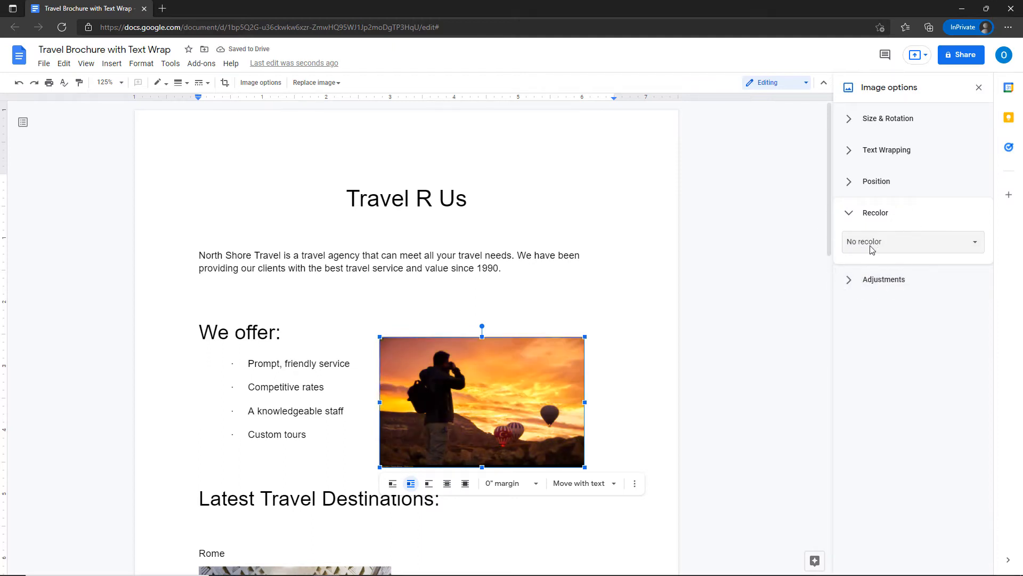
Brighten the sunset photo slightly, lower its contrast, and set transparency to 55%.
{"action": "left_click", "coordinate": [875, 288]}
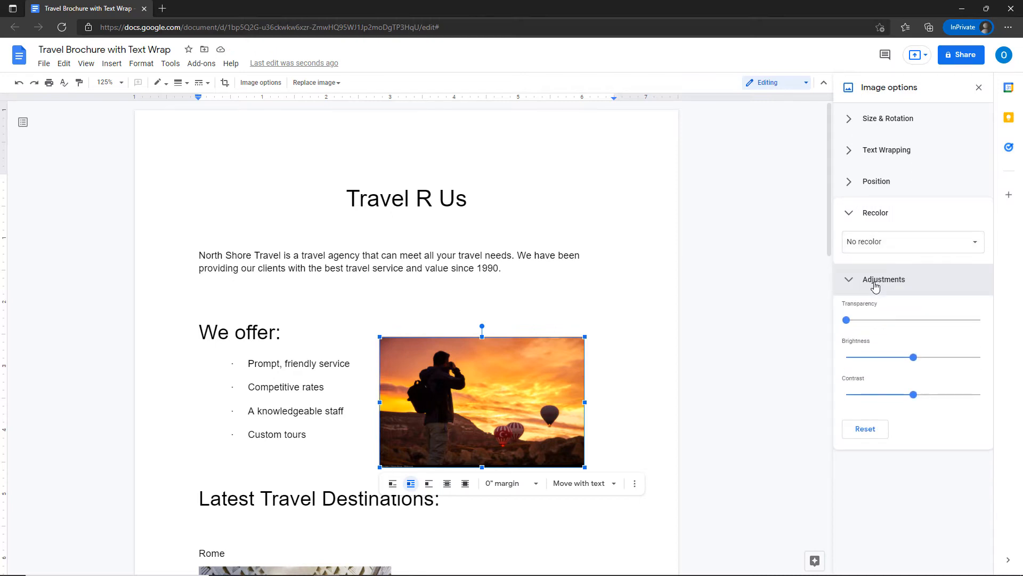
{"action": "left_click", "coordinate": [933, 358]}
{"action": "left_click_drag", "start_coordinate": [912, 395], "coordinate": [906, 395]}
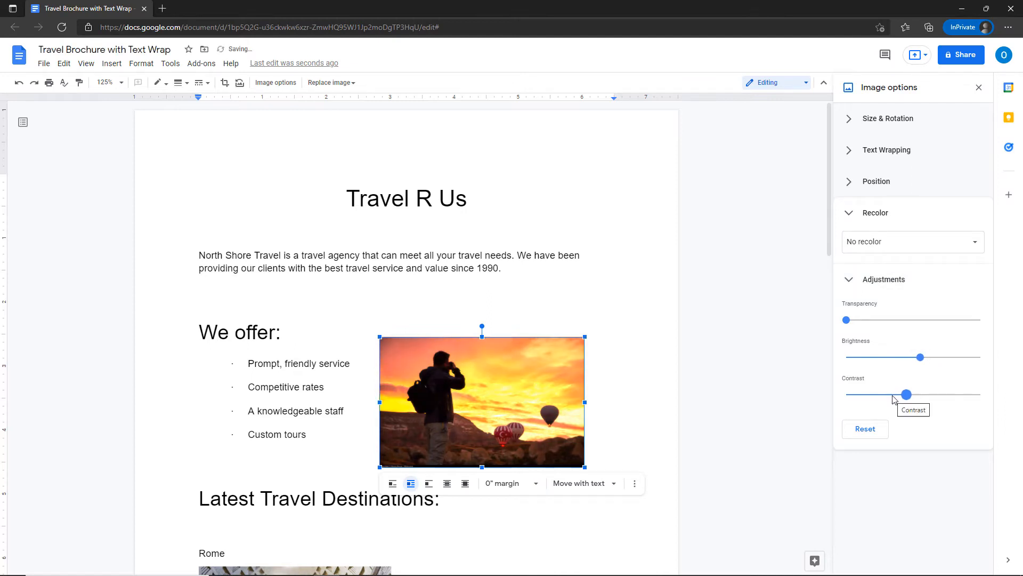
{"action": "left_click", "coordinate": [908, 321]}
{"action": "left_click", "coordinate": [917, 323]}
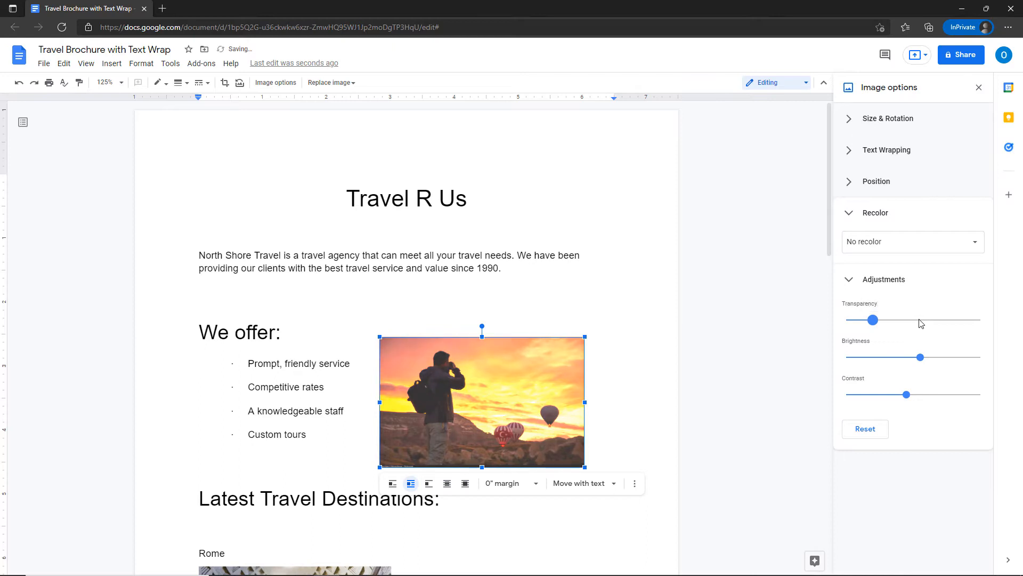
{"action": "left_click", "coordinate": [922, 323]}
{"action": "left_click_drag", "start_coordinate": [889, 321], "coordinate": [929, 323]}
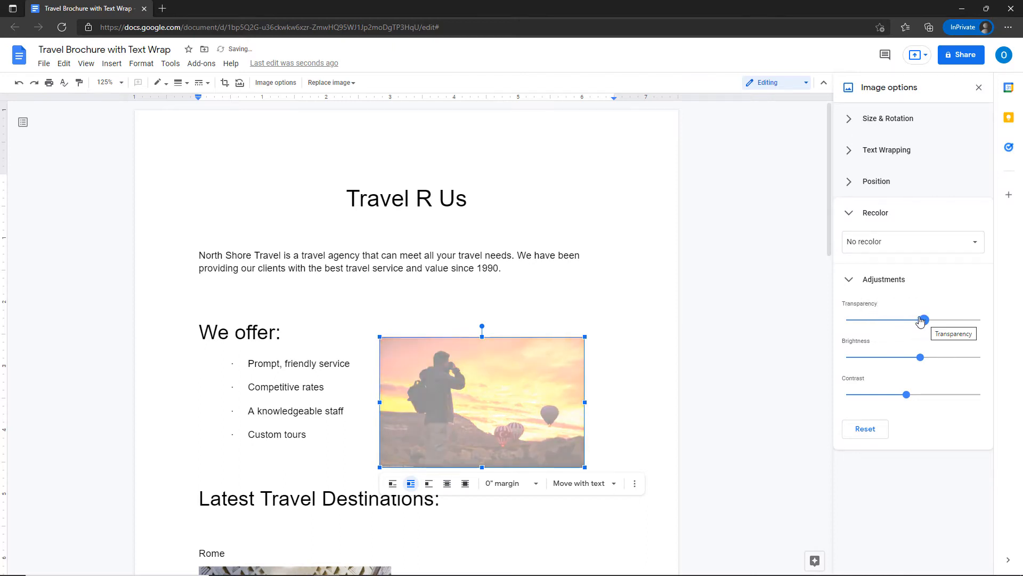
{"action": "left_click", "coordinate": [849, 279]}
{"action": "left_click", "coordinate": [851, 153]}
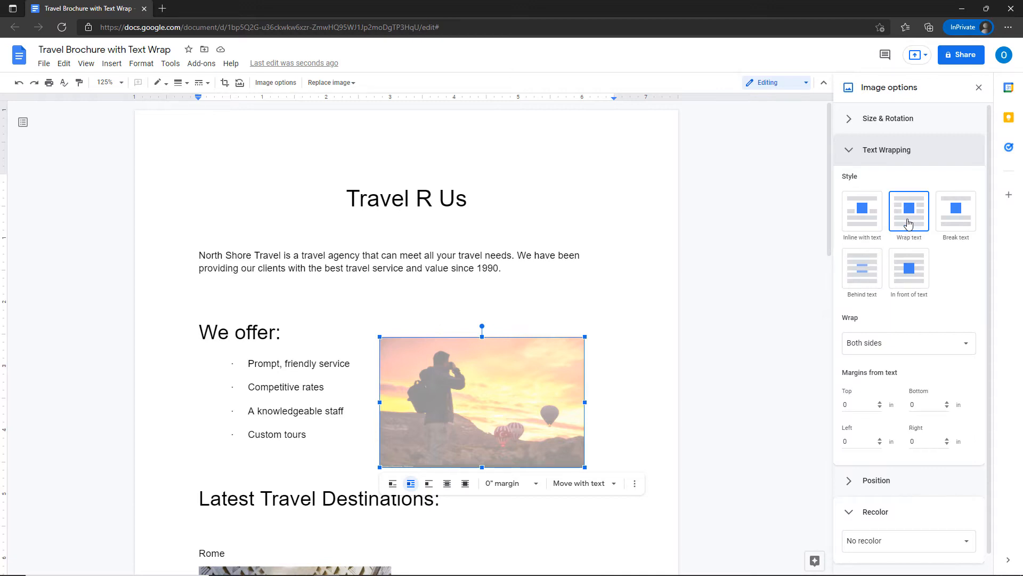
Set the faded photo to Behind text and drag it left under the 'We offer' bullets.
{"action": "left_click", "coordinate": [909, 223]}
{"action": "left_click", "coordinate": [863, 278]}
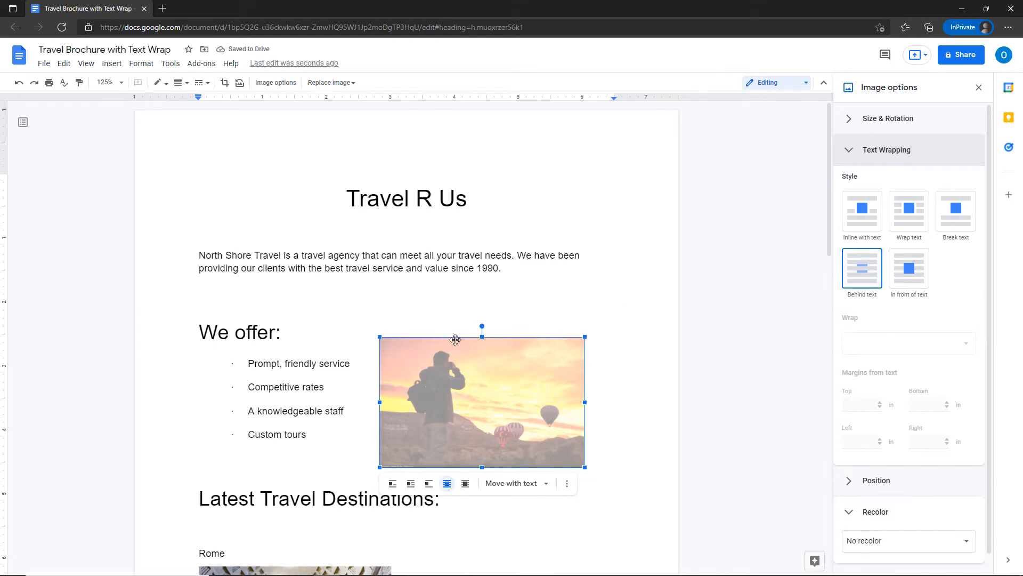
{"action": "left_click_drag", "start_coordinate": [452, 339], "coordinate": [270, 350]}
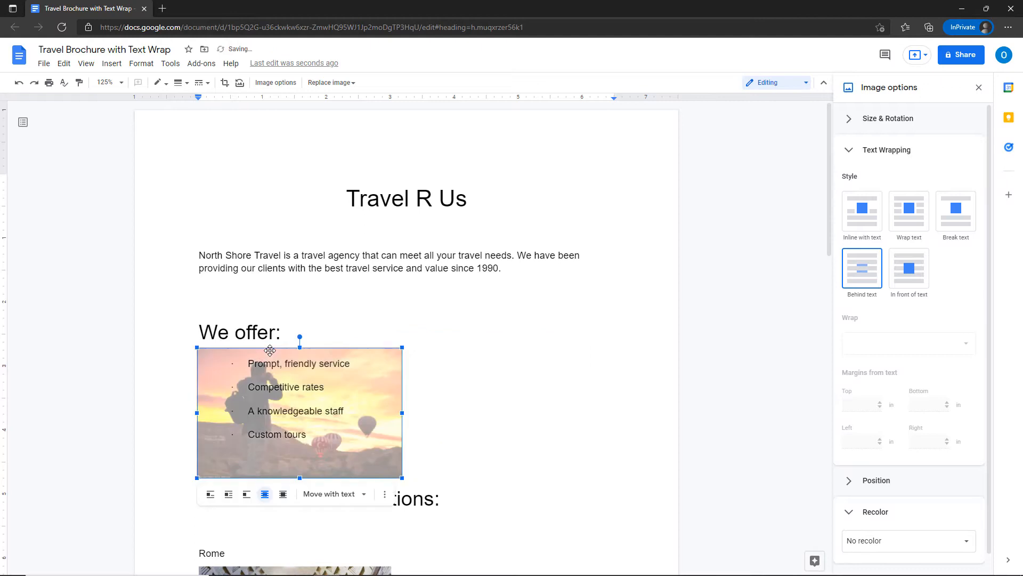
{"action": "left_click", "coordinate": [379, 322]}
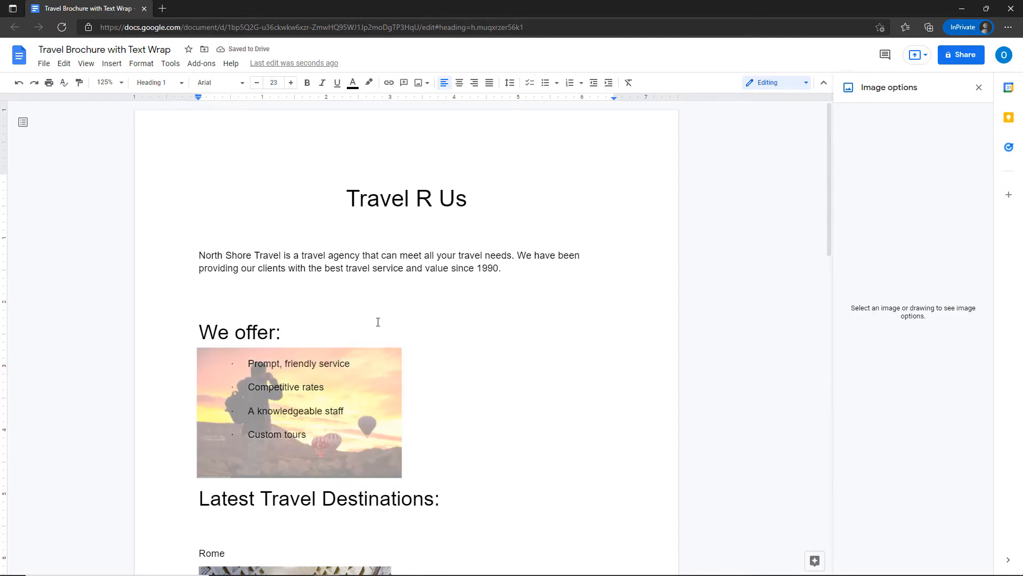
{"action": "left_click", "coordinate": [370, 363]}
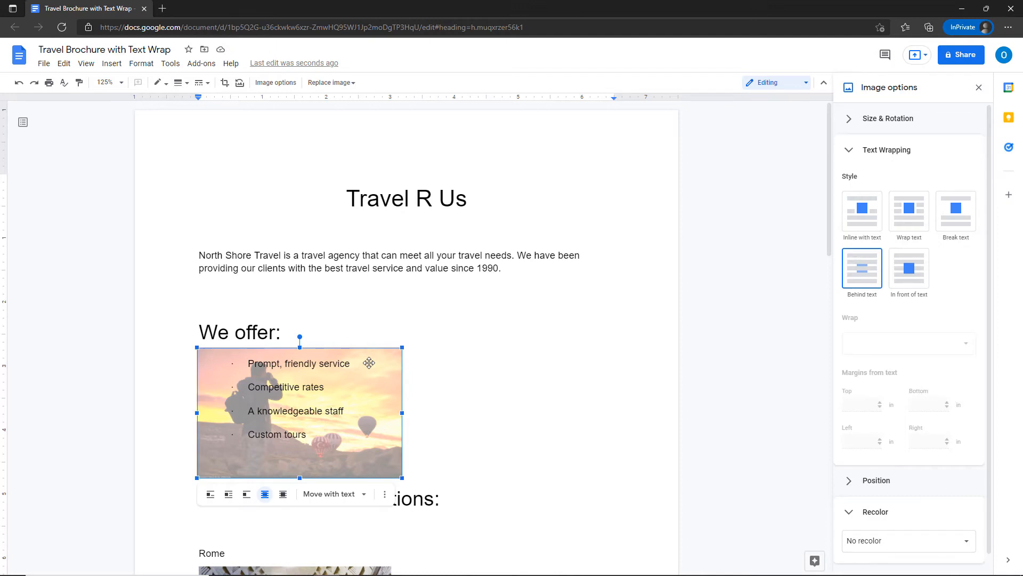
{"action": "left_click", "coordinate": [520, 369]}
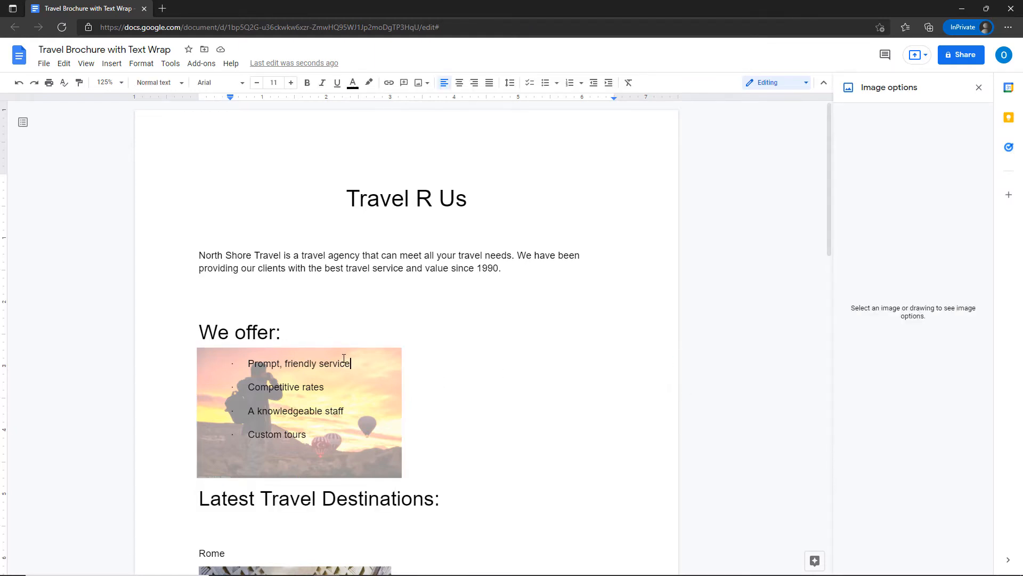
{"action": "left_click", "coordinate": [305, 349]}
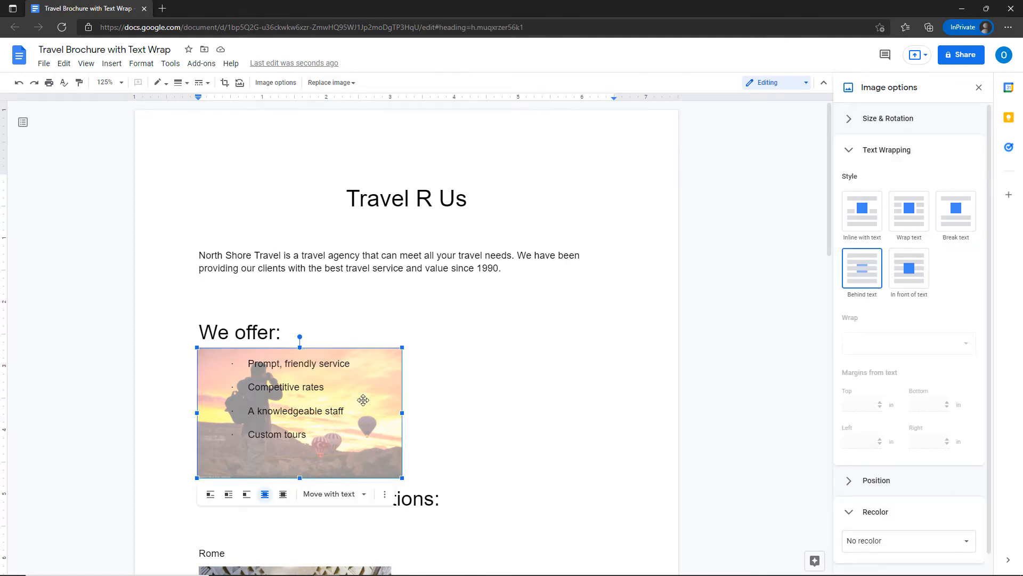
{"action": "left_click_drag", "start_coordinate": [370, 398], "coordinate": [393, 397]}
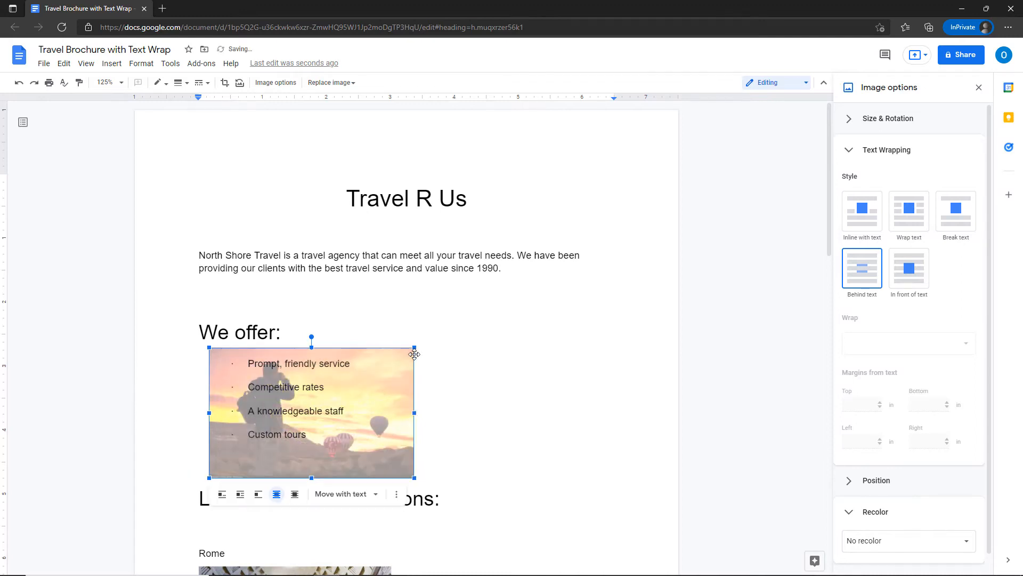
{"action": "left_click", "coordinate": [435, 342]}
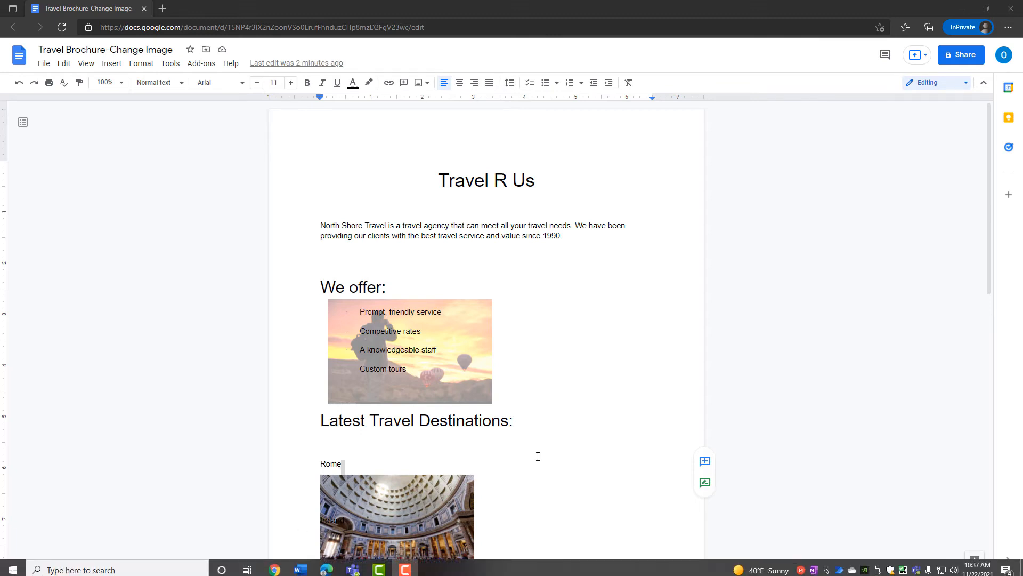
Zoom the page view to 125% and scroll down to the Rome section.
{"action": "scroll", "coordinate": [505, 362], "scroll_direction": "down", "scroll_amount": 3}
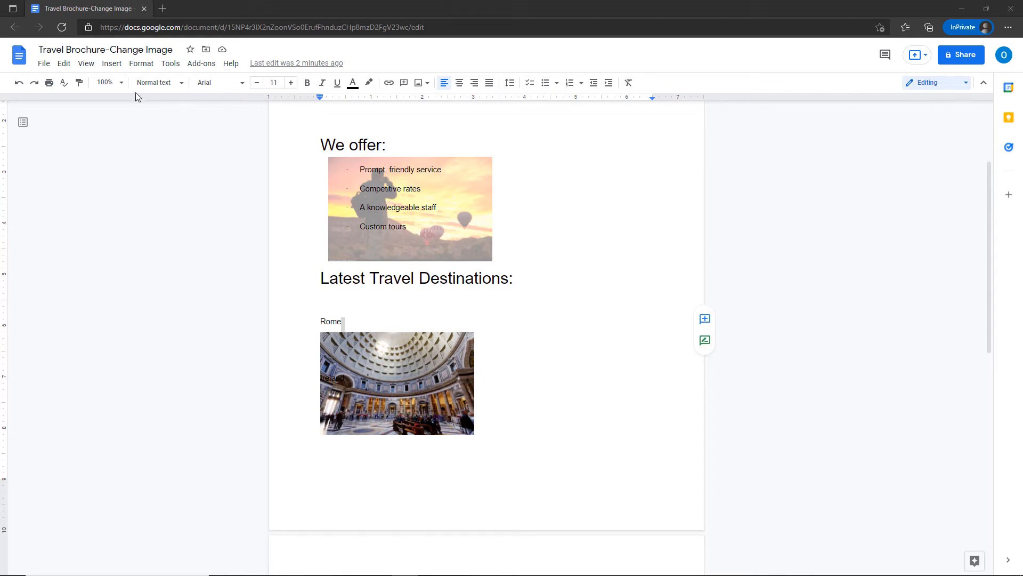
{"action": "left_click", "coordinate": [121, 84]}
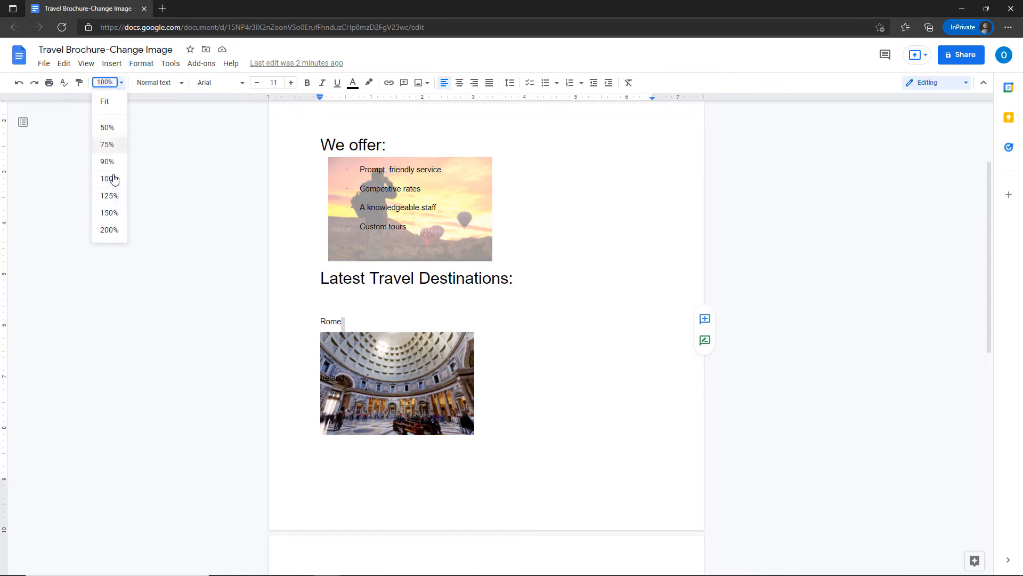
{"action": "left_click", "coordinate": [111, 199]}
{"action": "scroll", "coordinate": [303, 379], "scroll_direction": "down", "scroll_amount": 3}
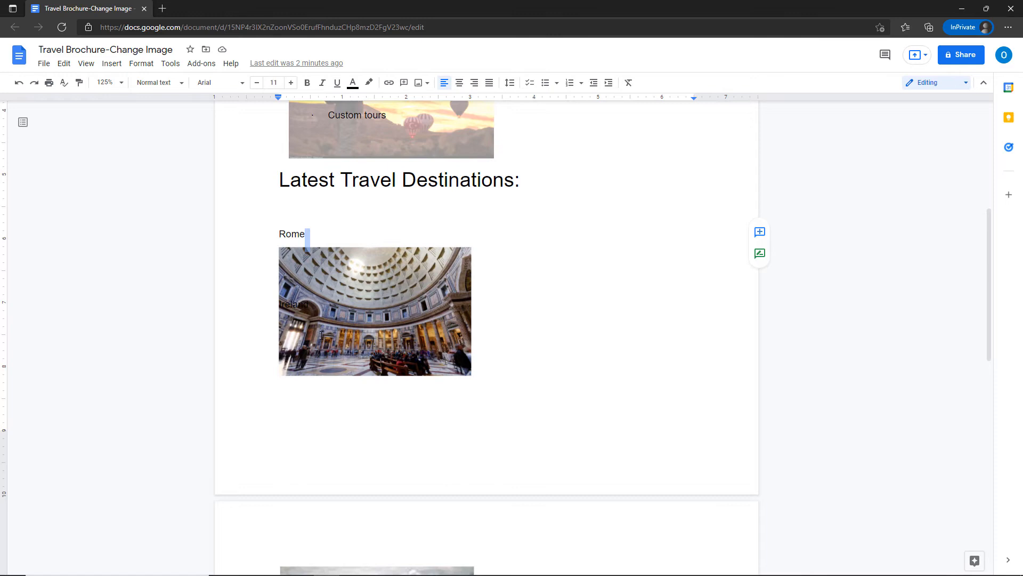
Select the Pantheon photo under Rome and show its Size & rotation settings.
{"action": "left_click", "coordinate": [324, 360]}
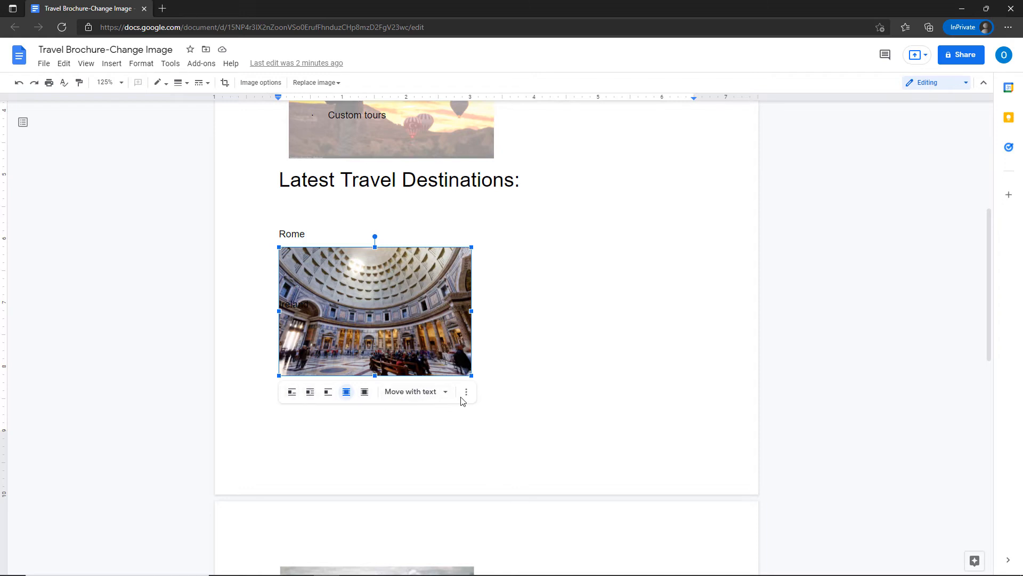
{"action": "key", "text": "ctrl"}
{"action": "key", "text": "ctrl"}
{"action": "key", "text": "ctrl"}
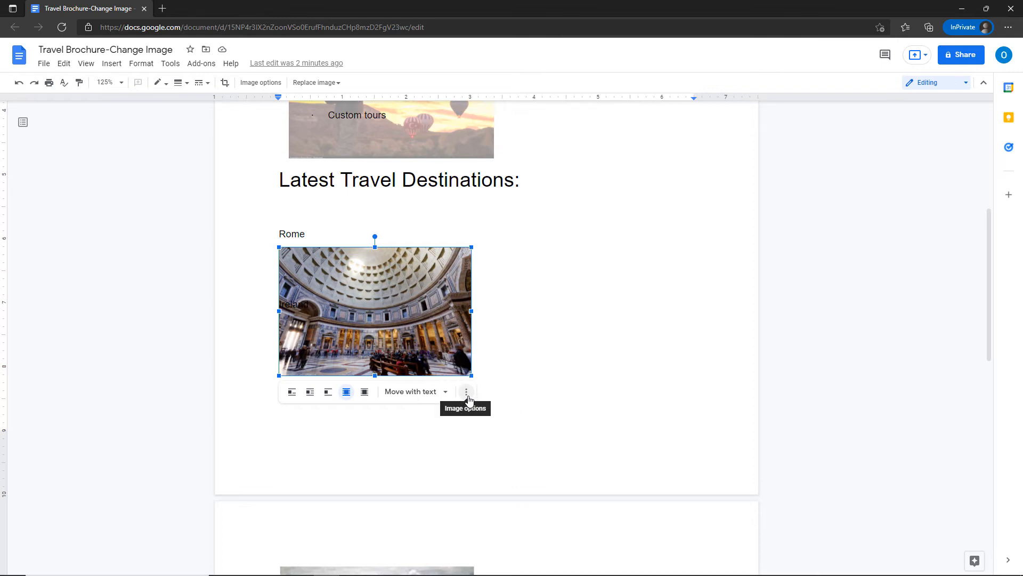
{"action": "left_click", "coordinate": [468, 396]}
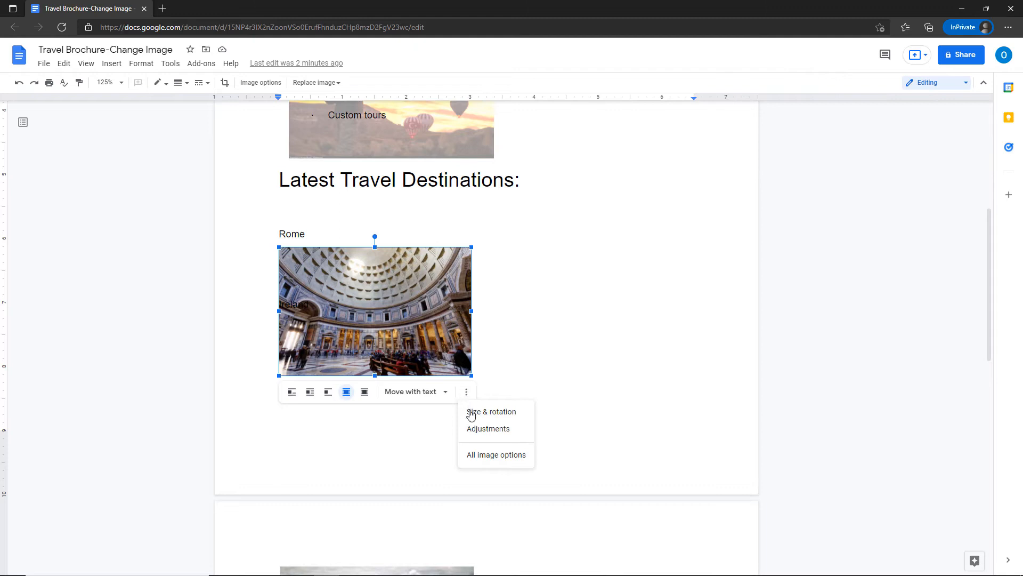
{"action": "left_click", "coordinate": [472, 412]}
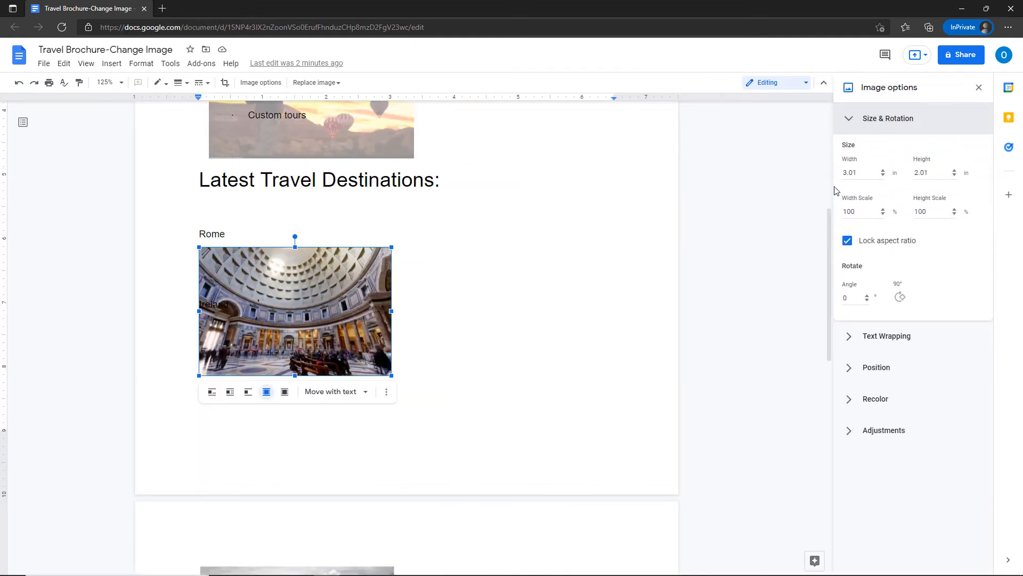
Close the Image options panel, leaving the Pantheon photo at its original 3.01 × 2.01 in size.
{"action": "key", "text": "ctrl"}
{"action": "key", "text": "ctrl"}
{"action": "key", "text": "ctrl"}
{"action": "left_click", "coordinate": [980, 88]}
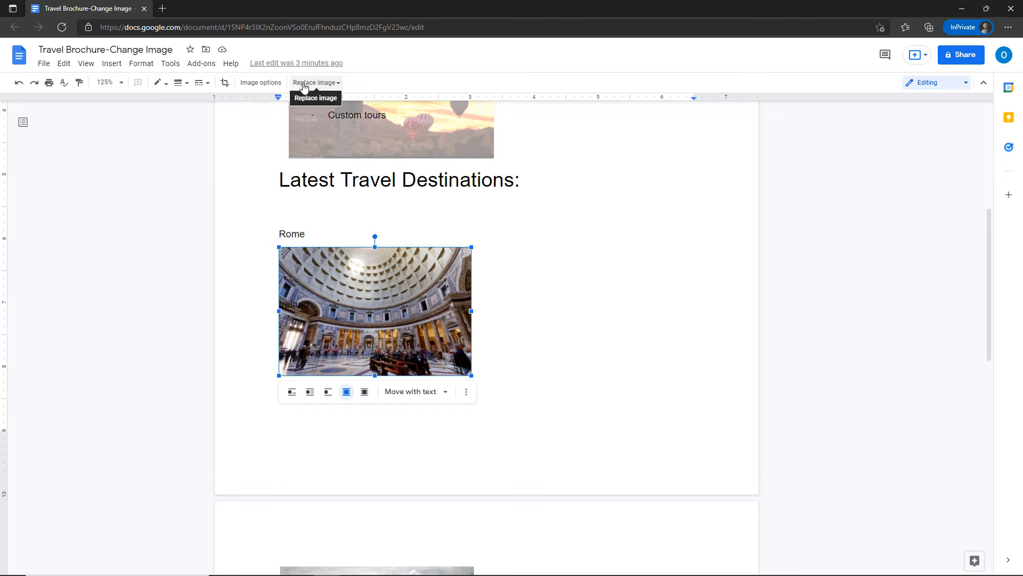
Replace the photo under Rome with the night-time Colosseum image from a web search for 'Rome'.
{"action": "left_click", "coordinate": [305, 83]}
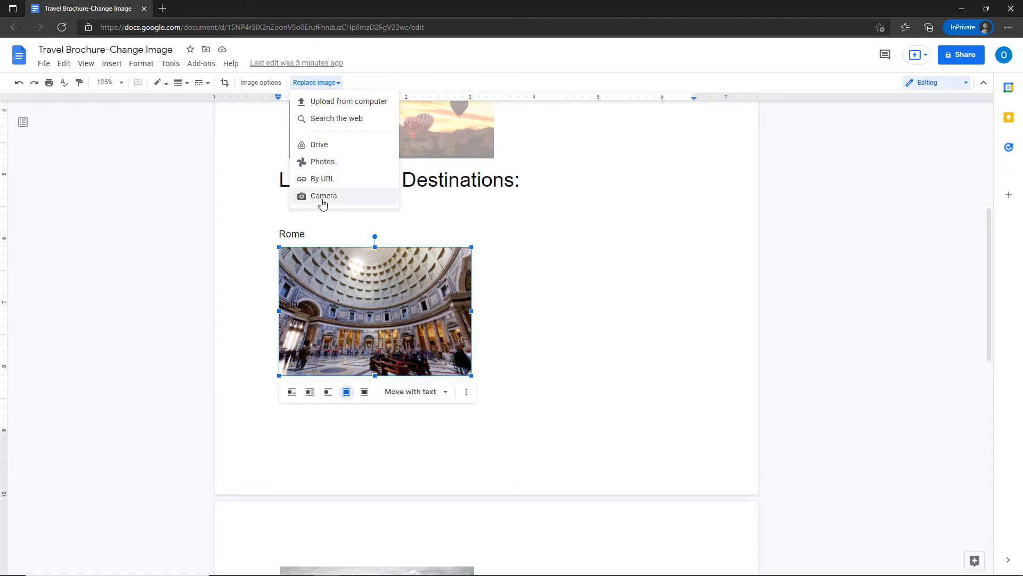
{"action": "left_click", "coordinate": [326, 119]}
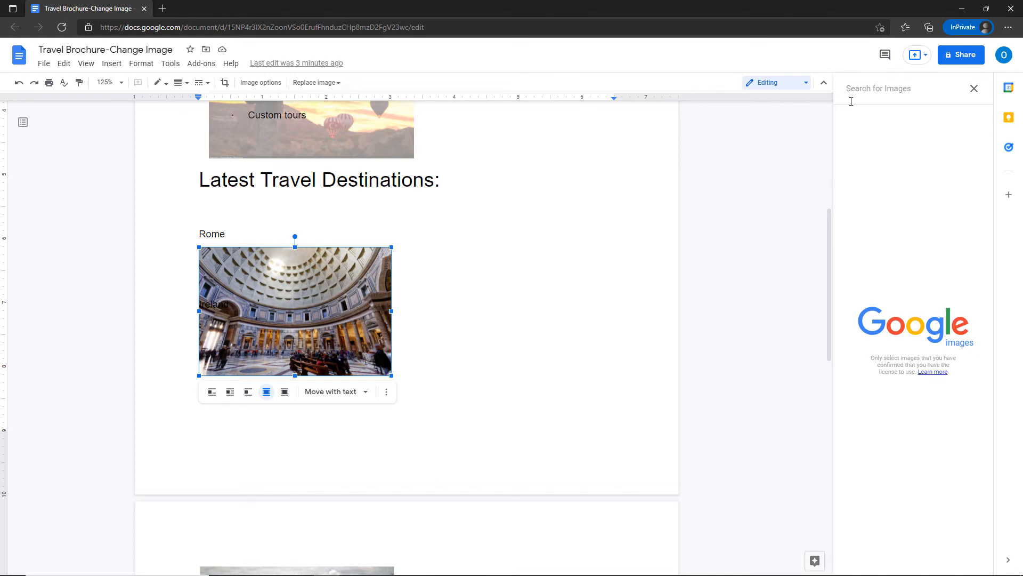
{"action": "type", "text": "Rome"}
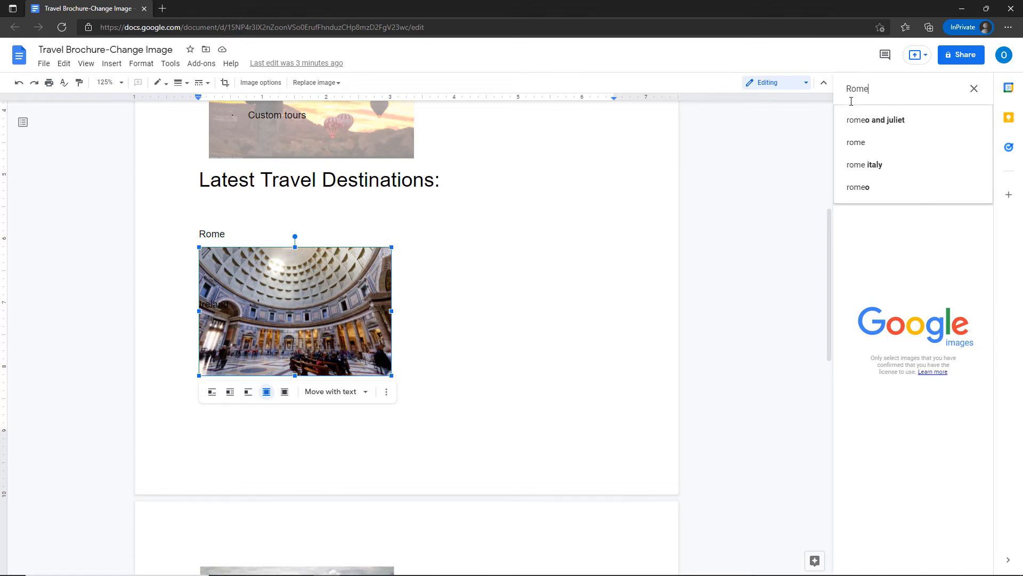
{"action": "key", "text": "Return"}
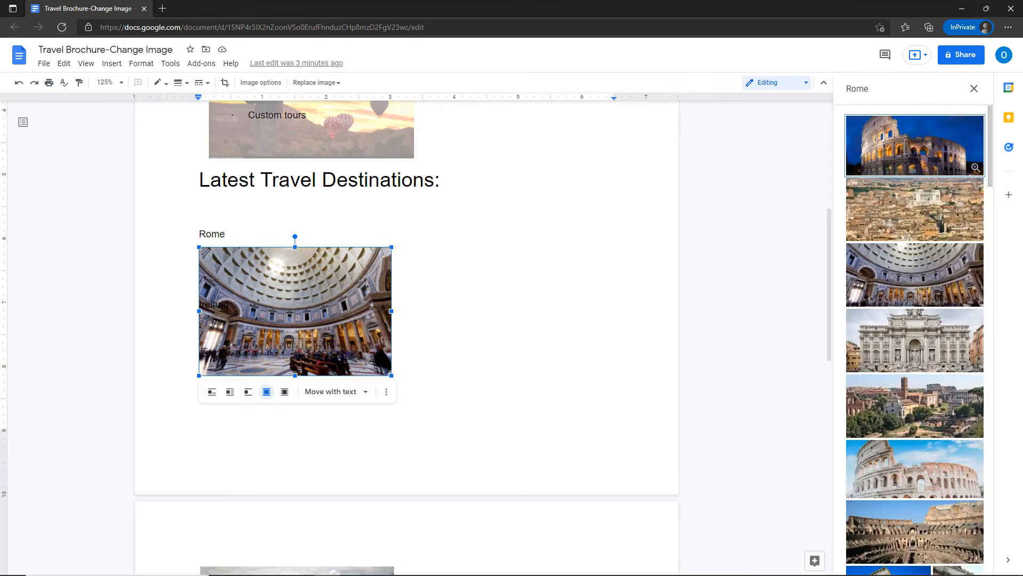
{"action": "left_click", "coordinate": [943, 155]}
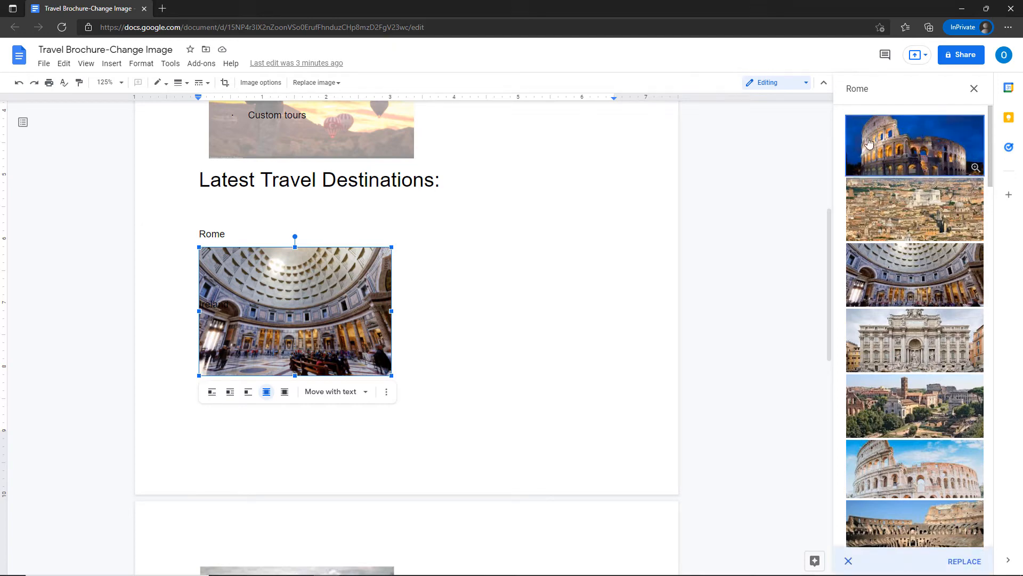
{"action": "left_click", "coordinate": [965, 562]}
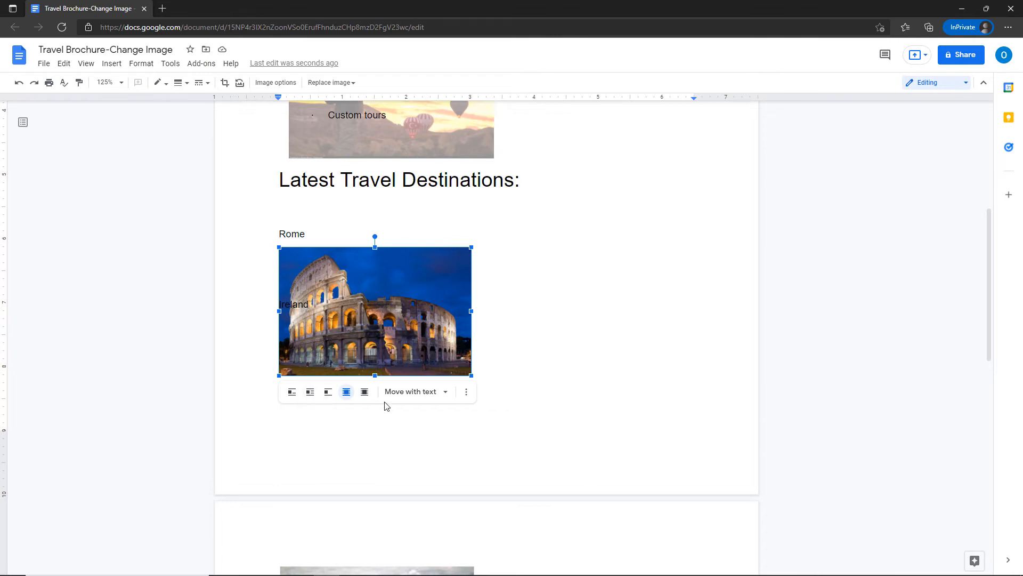
Set the Colosseum photo in line with text on its own line below Rome, pushing Ireland down.
{"action": "left_click", "coordinate": [310, 393]}
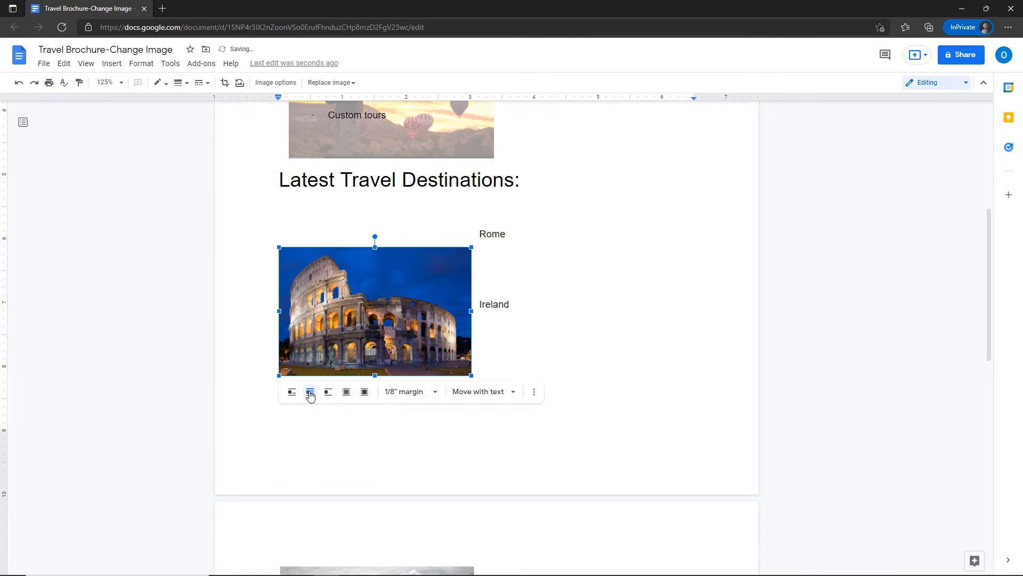
{"action": "left_click_drag", "start_coordinate": [318, 331], "coordinate": [344, 285]}
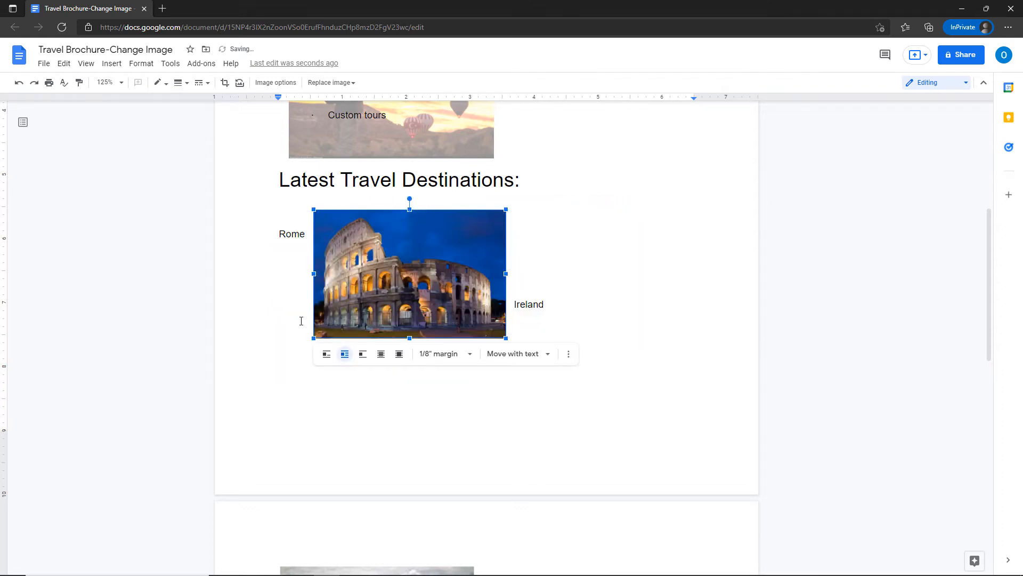
{"action": "left_click", "coordinate": [510, 304]}
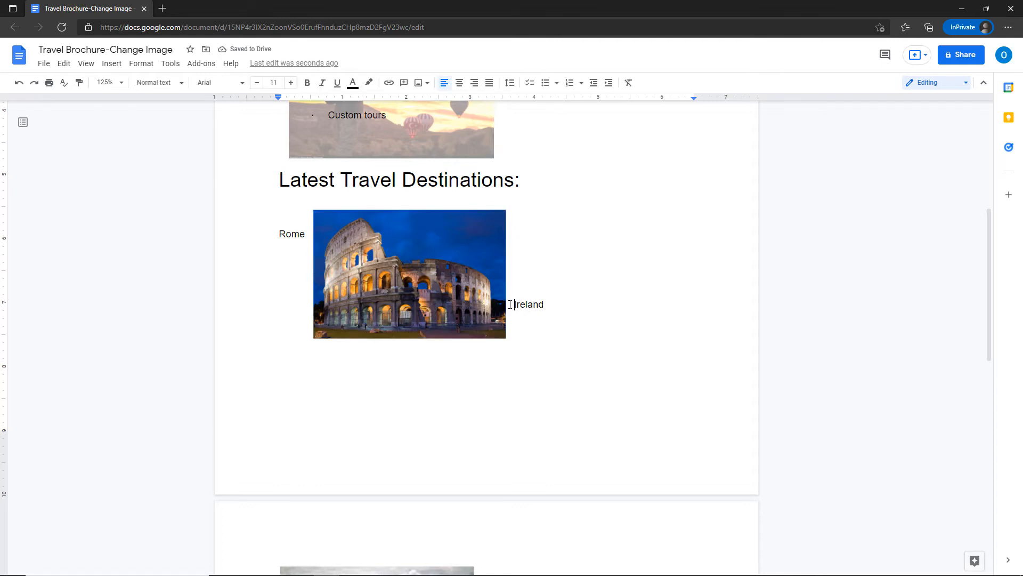
{"action": "key", "text": "Return"}
{"action": "key", "text": "Return"}
{"action": "key", "text": "Return"}
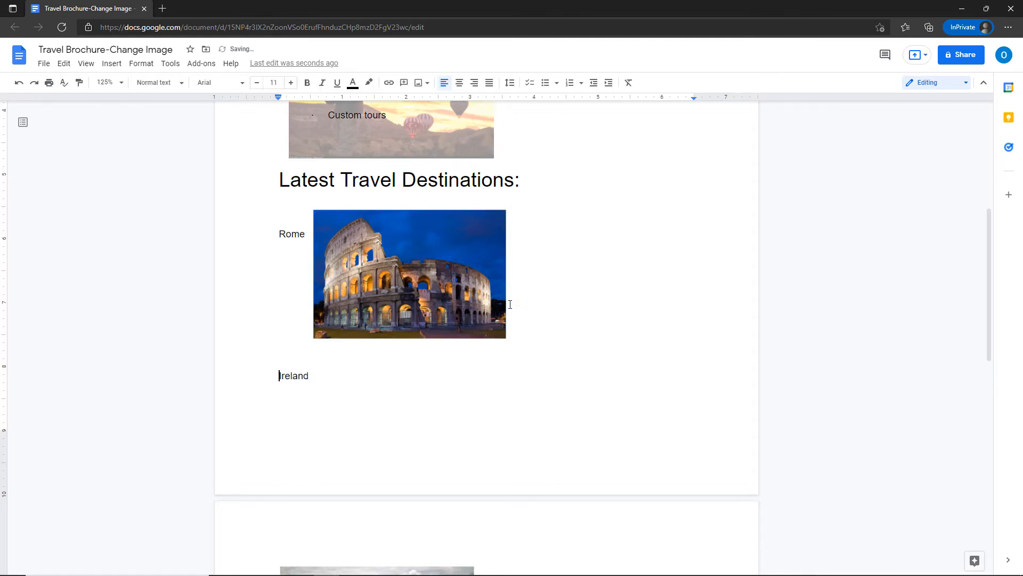
{"action": "left_click_drag", "start_coordinate": [395, 292], "coordinate": [360, 329]}
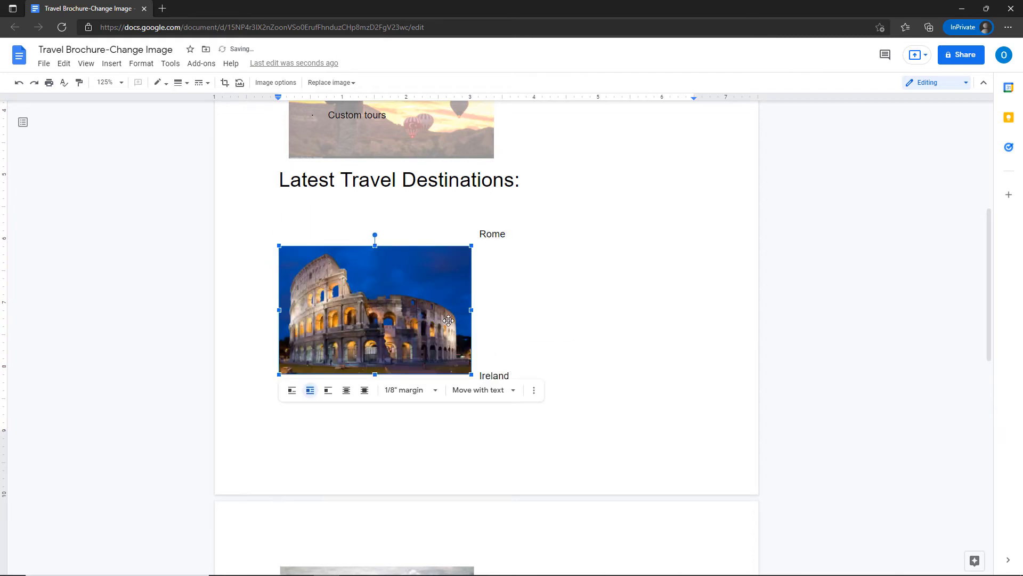
{"action": "left_click", "coordinate": [292, 390]}
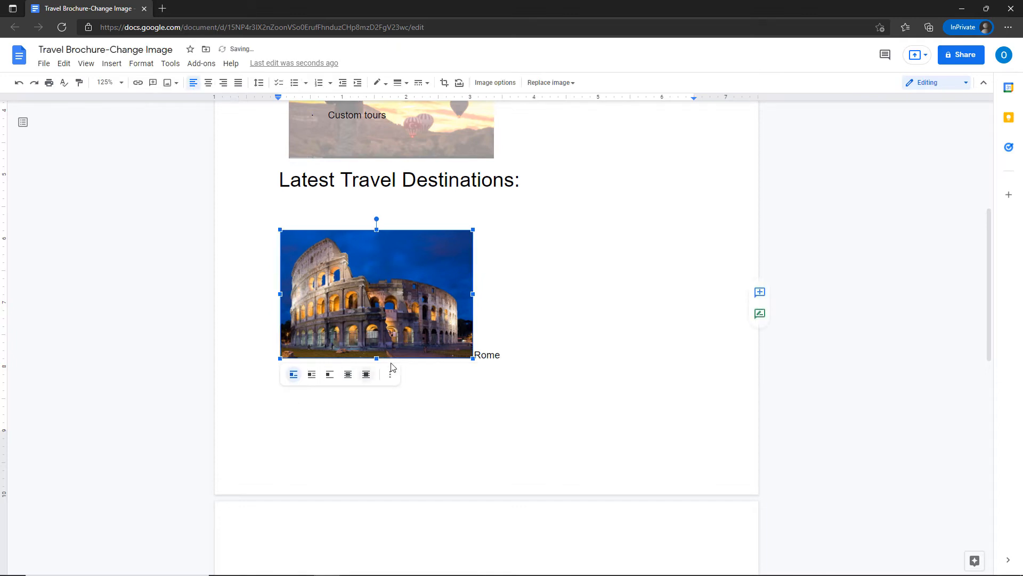
{"action": "left_click_drag", "start_coordinate": [391, 319], "coordinate": [390, 412]}
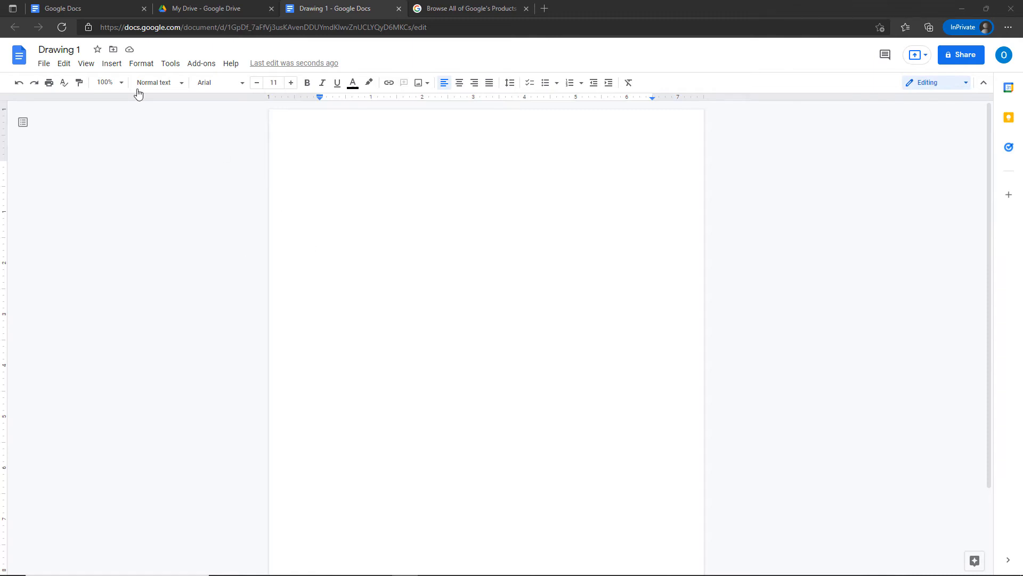
Insert a new drawing containing a text box reading 'Look at this' into the blank document.
{"action": "left_click", "coordinate": [112, 65]}
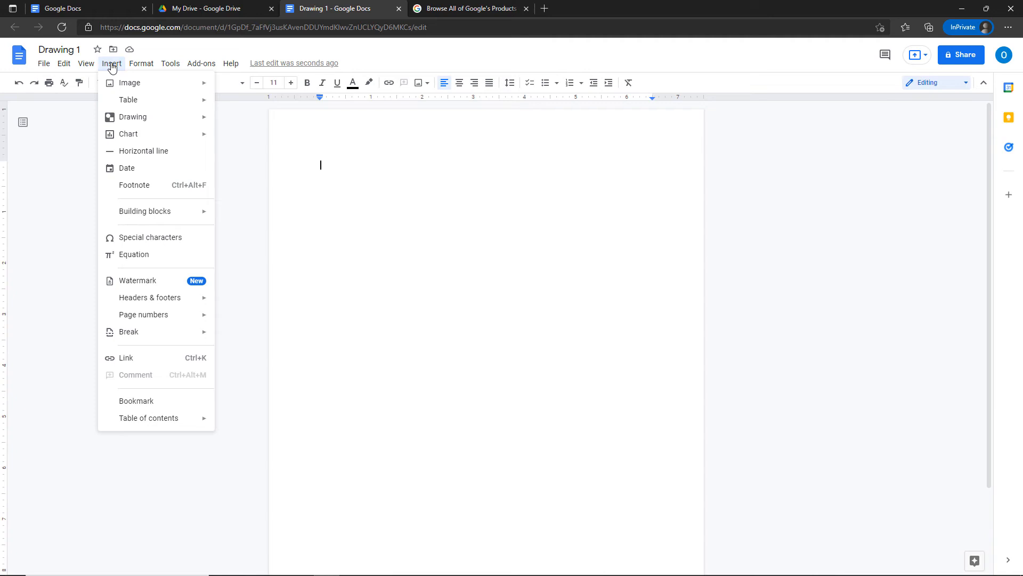
{"action": "mouse_move", "coordinate": [132, 124]}
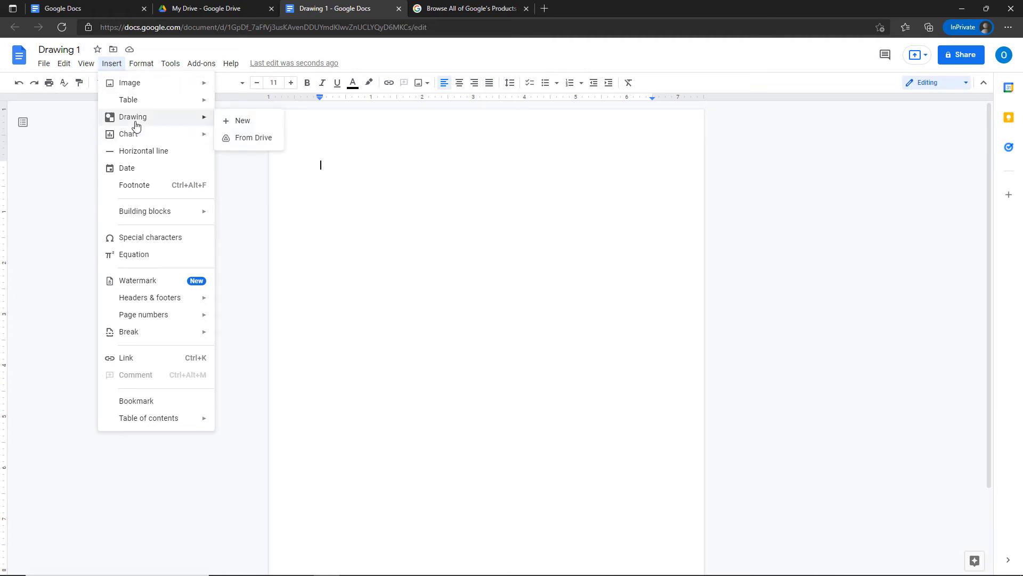
{"action": "left_click", "coordinate": [240, 120]}
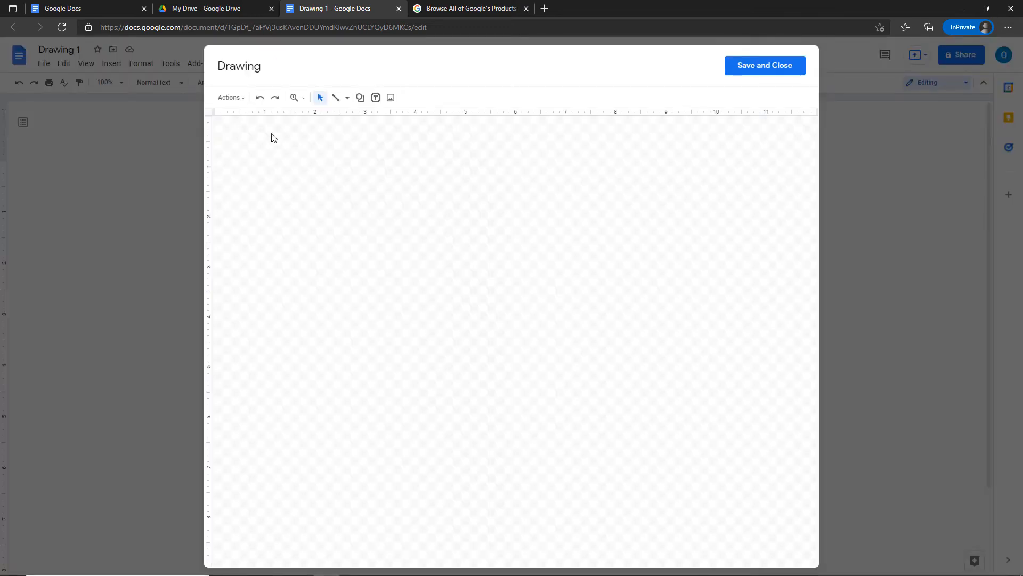
{"action": "left_click", "coordinate": [376, 99]}
{"action": "mouse_move", "coordinate": [354, 142]}
{"action": "left_mouse_down"}
{"action": "mouse_move", "coordinate": [357, 185]}
{"action": "mouse_move", "coordinate": [542, 203]}
{"action": "mouse_move", "coordinate": [508, 187]}
{"action": "left_mouse_up"}
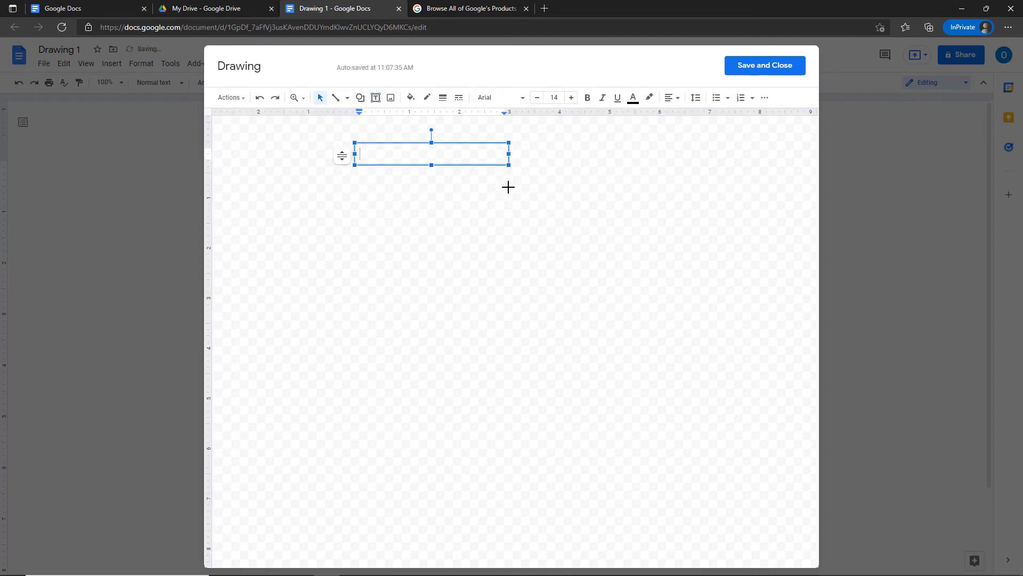
{"action": "type", "text": "Look at this"}
{"action": "left_click", "coordinate": [735, 69]}
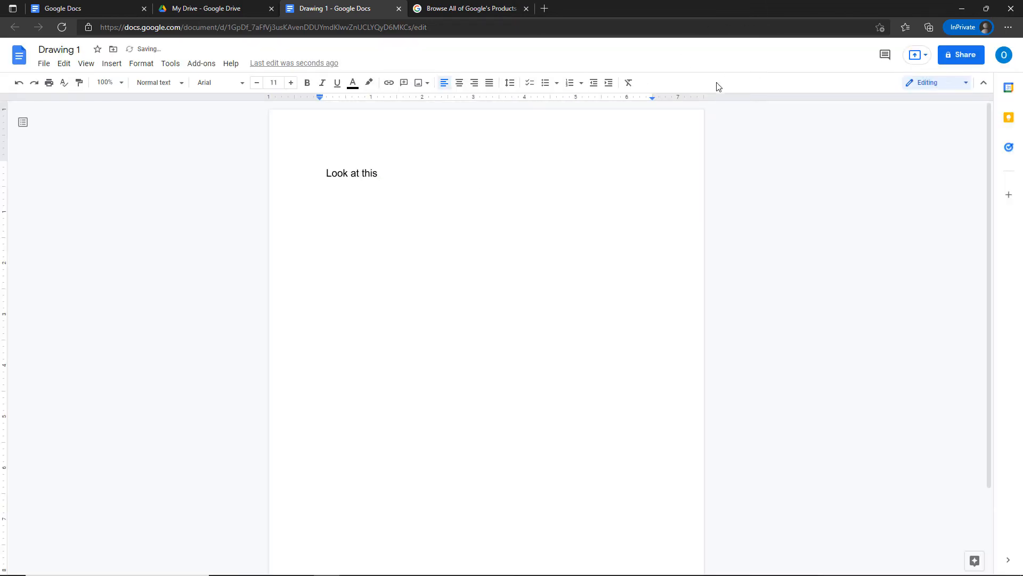
Reopen the inserted drawing for editing.
{"action": "left_click", "coordinate": [351, 182]}
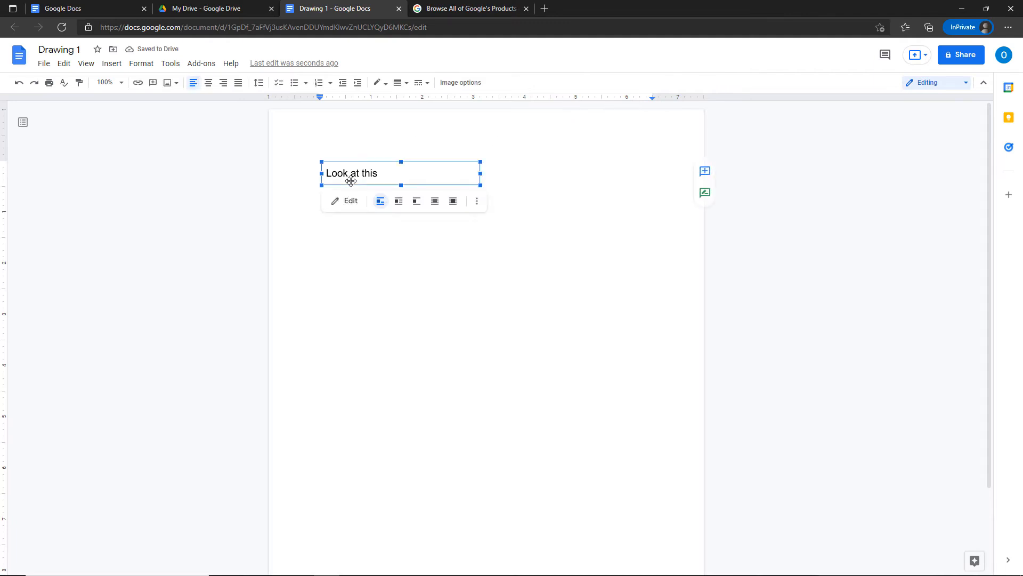
{"action": "left_click", "coordinate": [351, 182]}
{"action": "left_click", "coordinate": [350, 181]}
{"action": "left_click", "coordinate": [348, 207]}
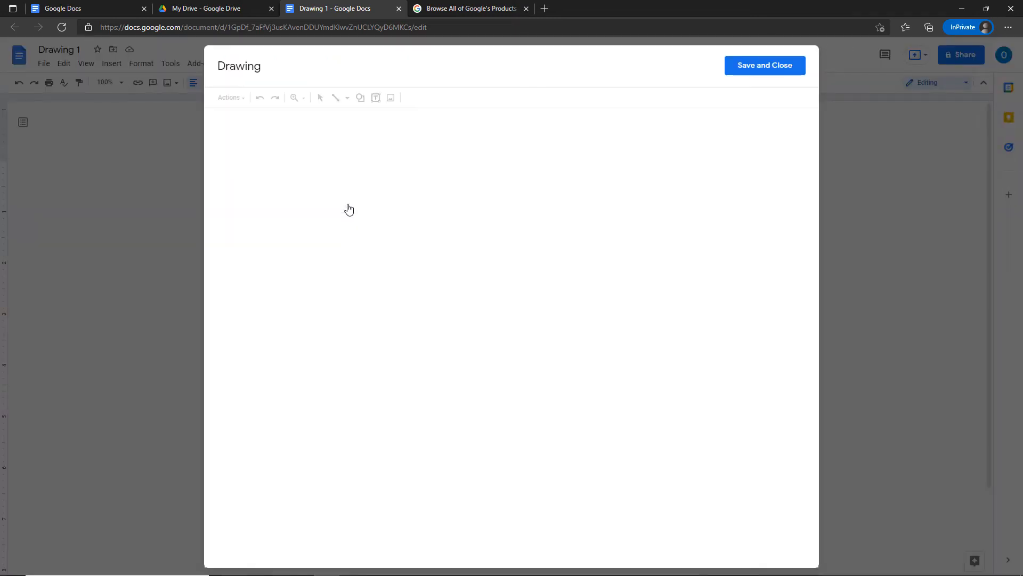
Give the text box a 4px border and a light yellow fill.
{"action": "left_click", "coordinate": [358, 154]}
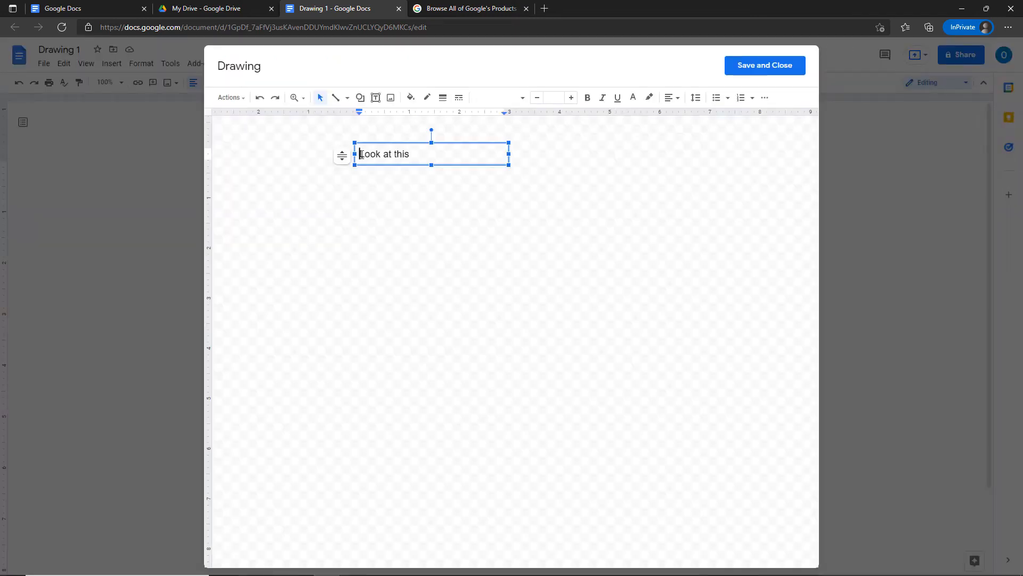
{"action": "left_click", "coordinate": [362, 163]}
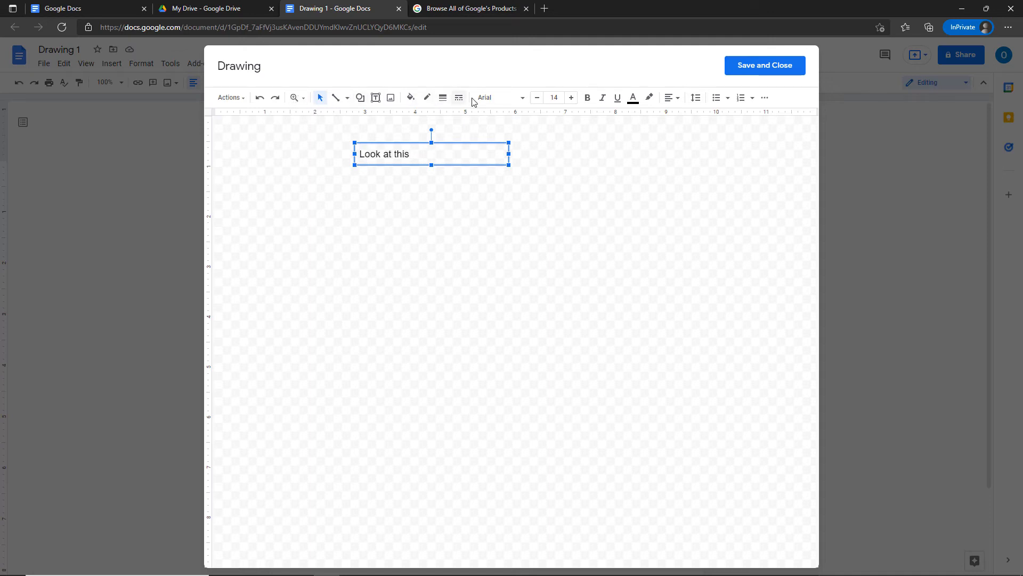
{"action": "left_click", "coordinate": [442, 98]}
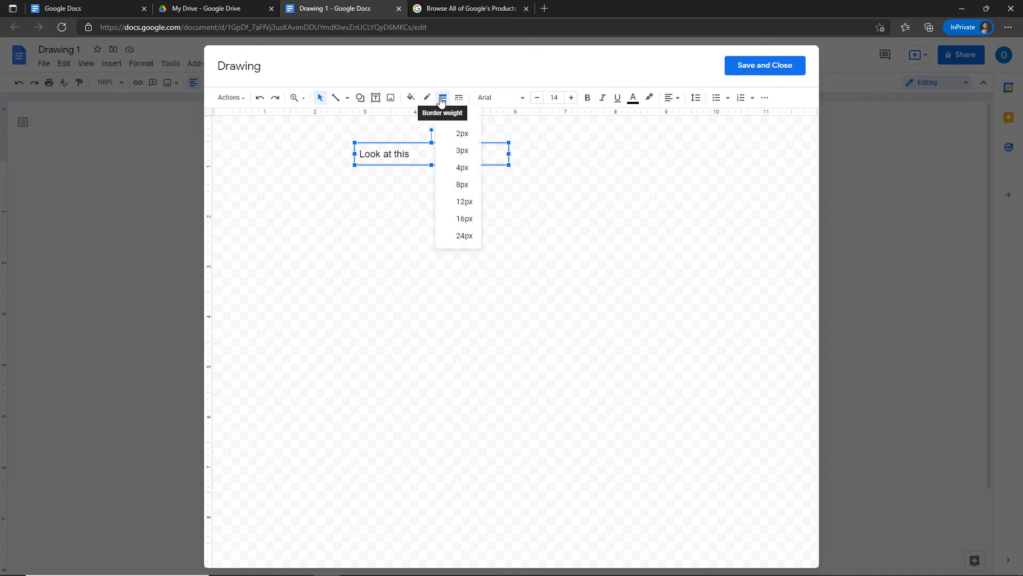
{"action": "left_click", "coordinate": [457, 169]}
{"action": "left_click", "coordinate": [411, 98]}
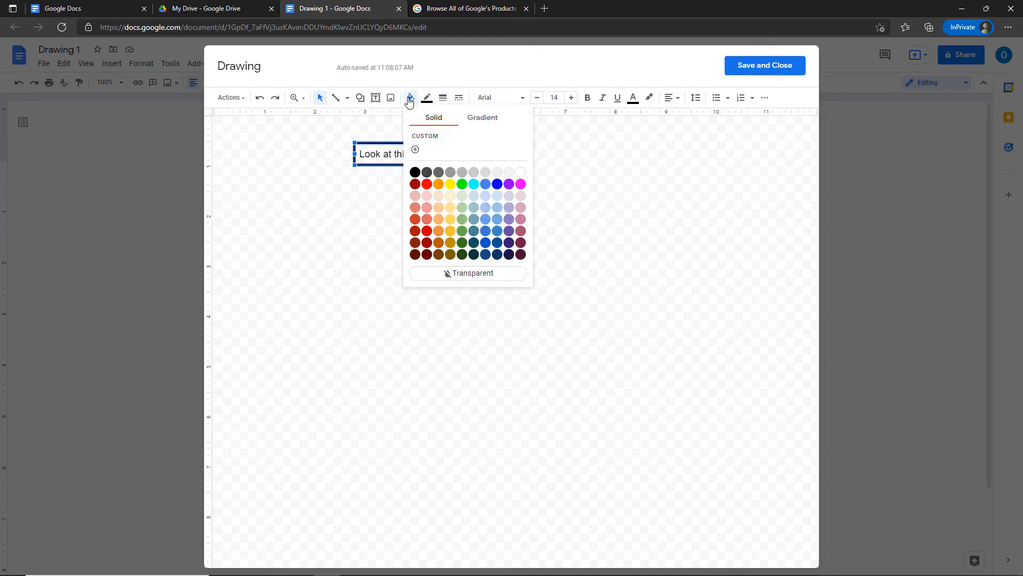
{"action": "left_click", "coordinate": [455, 224]}
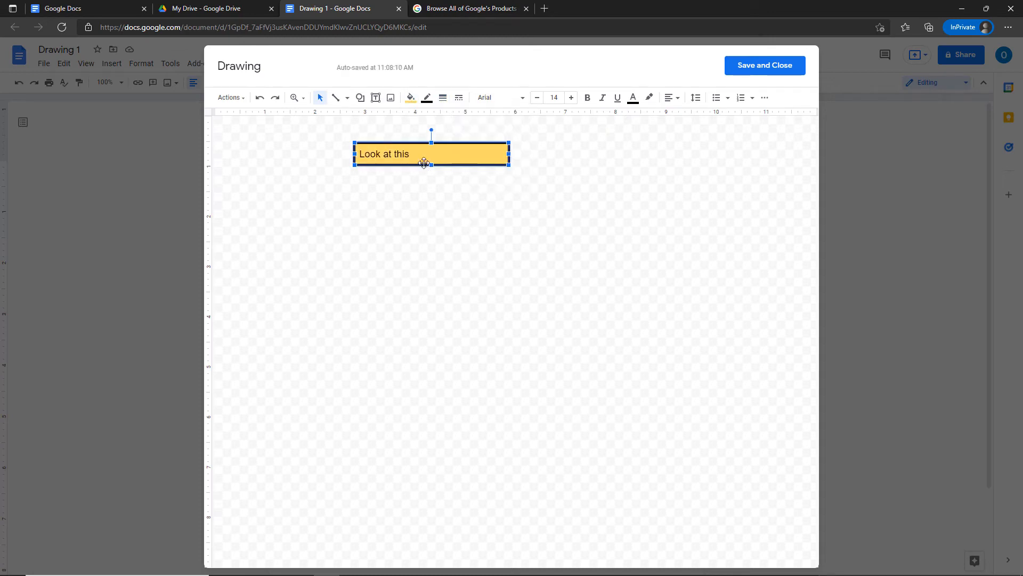
Centre the 'Look at this' text and make the box border dashed.
{"action": "left_click", "coordinate": [409, 155]}
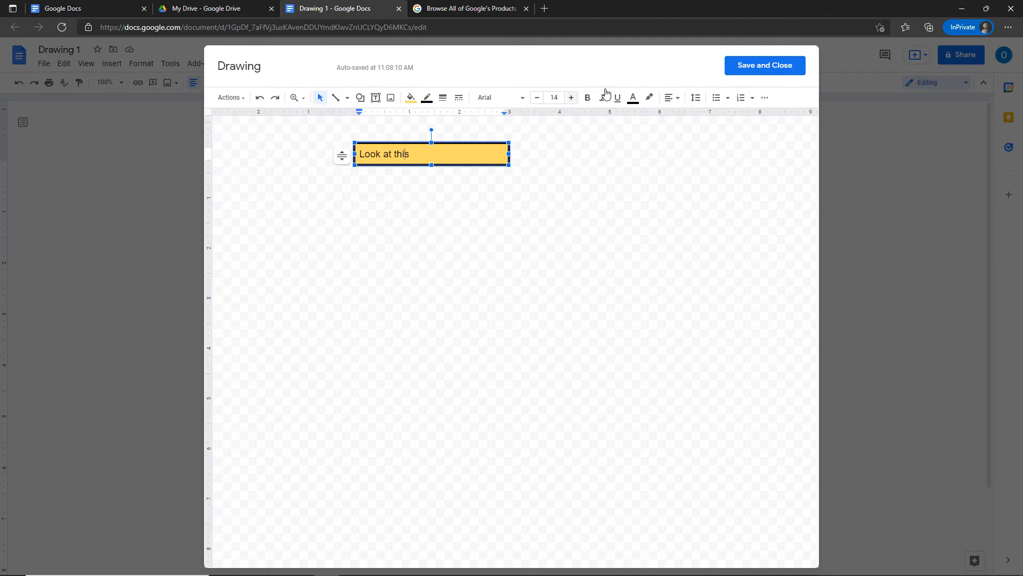
{"action": "left_click", "coordinate": [660, 102]}
{"action": "left_click", "coordinate": [685, 117]}
{"action": "left_click", "coordinate": [459, 98]}
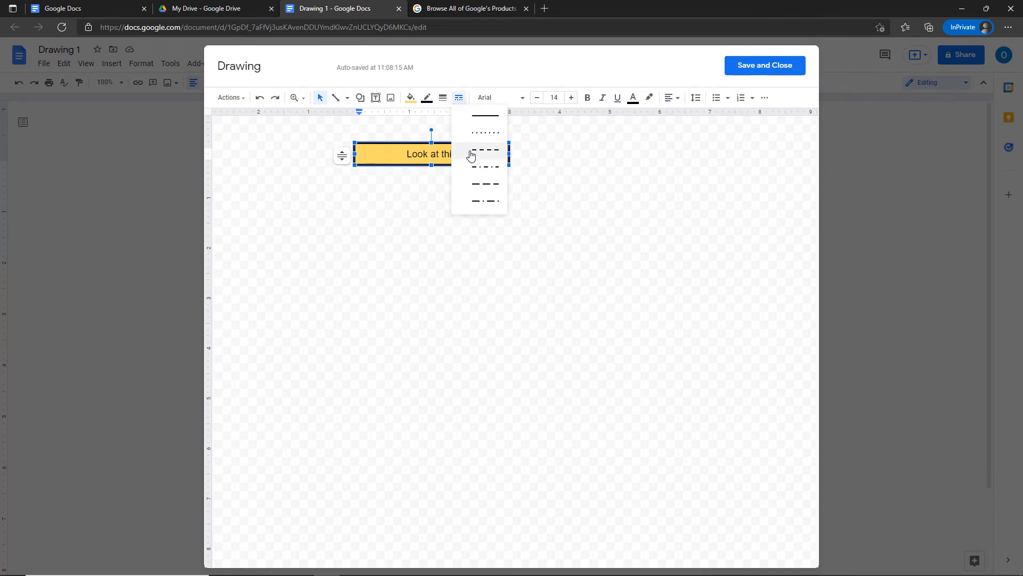
{"action": "left_click", "coordinate": [471, 155]}
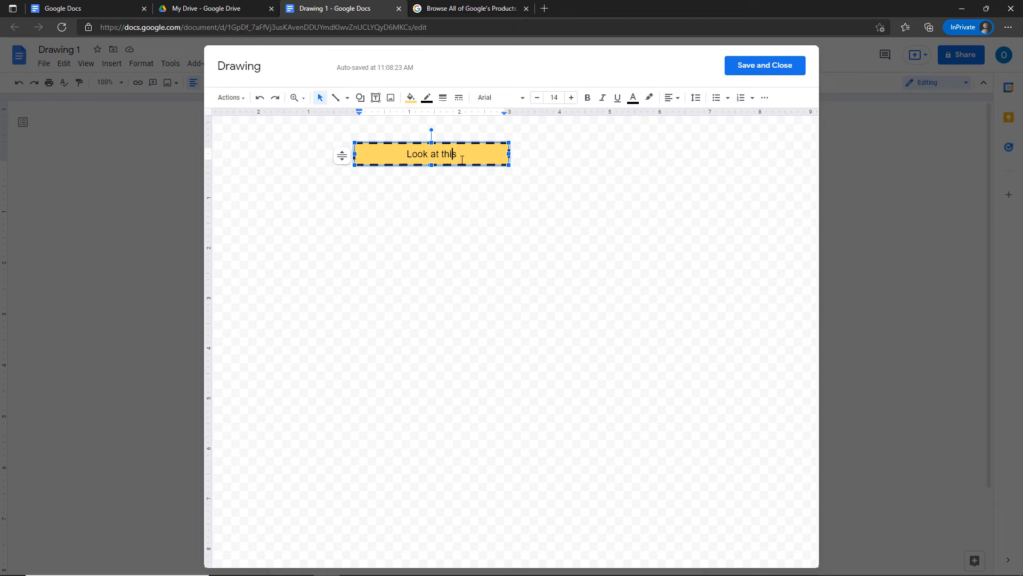
{"action": "left_click", "coordinate": [447, 207]}
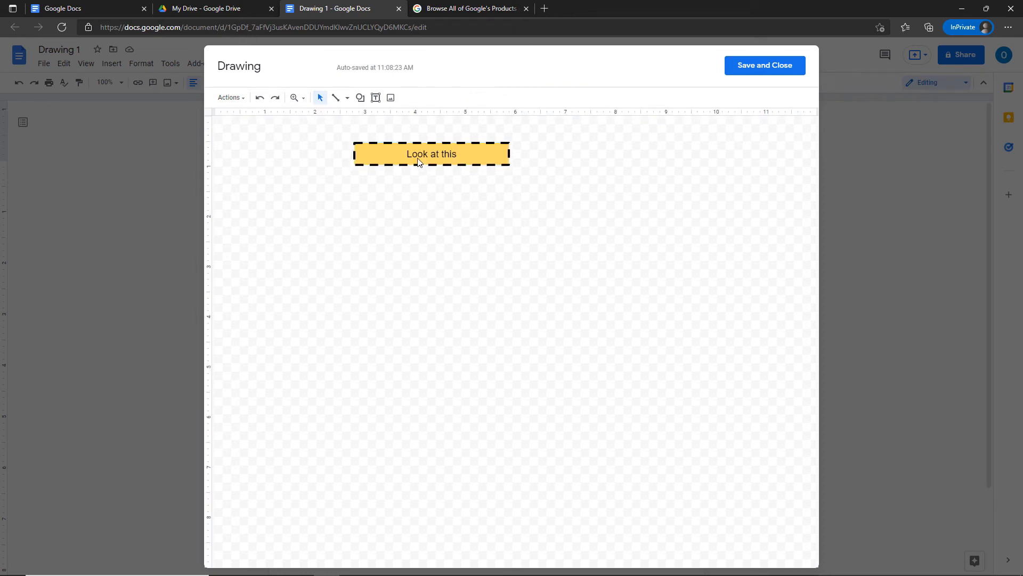
Draw a 4px red arrow pointing at the left side of the box.
{"action": "left_click", "coordinate": [347, 100]}
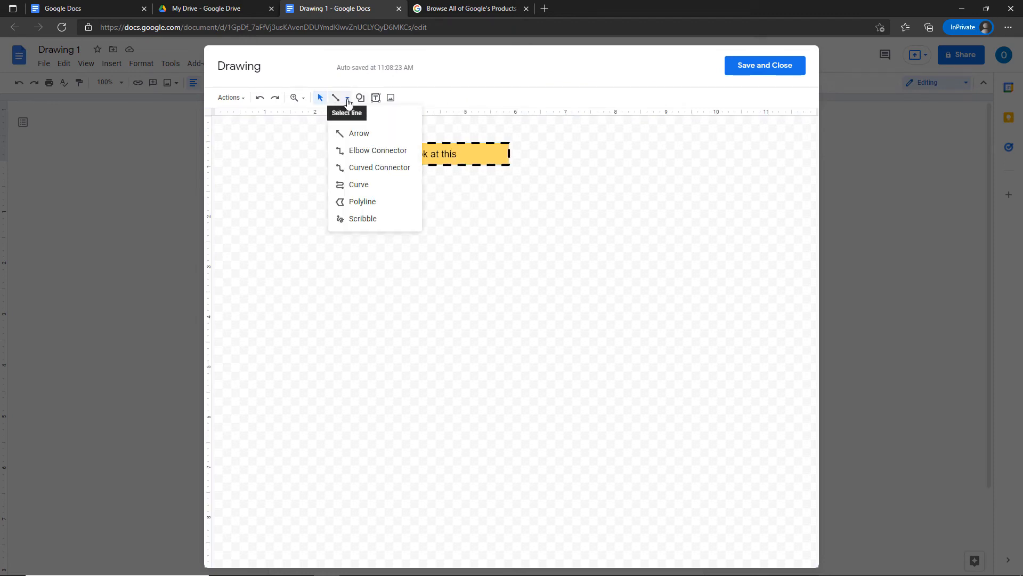
{"action": "left_click", "coordinate": [353, 133]}
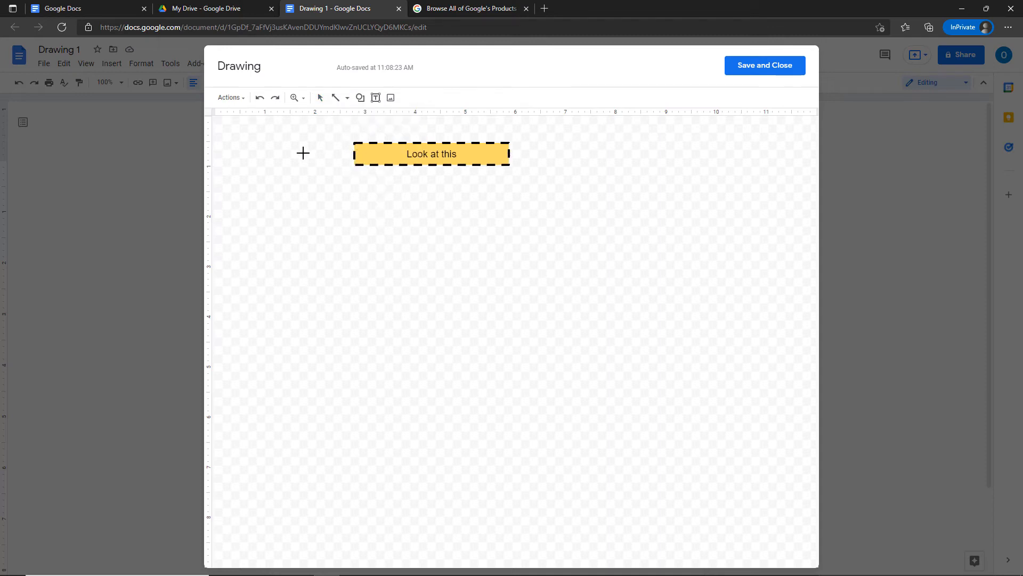
{"action": "left_click_drag", "start_coordinate": [302, 150], "coordinate": [353, 153]}
{"action": "left_click", "coordinate": [431, 103]}
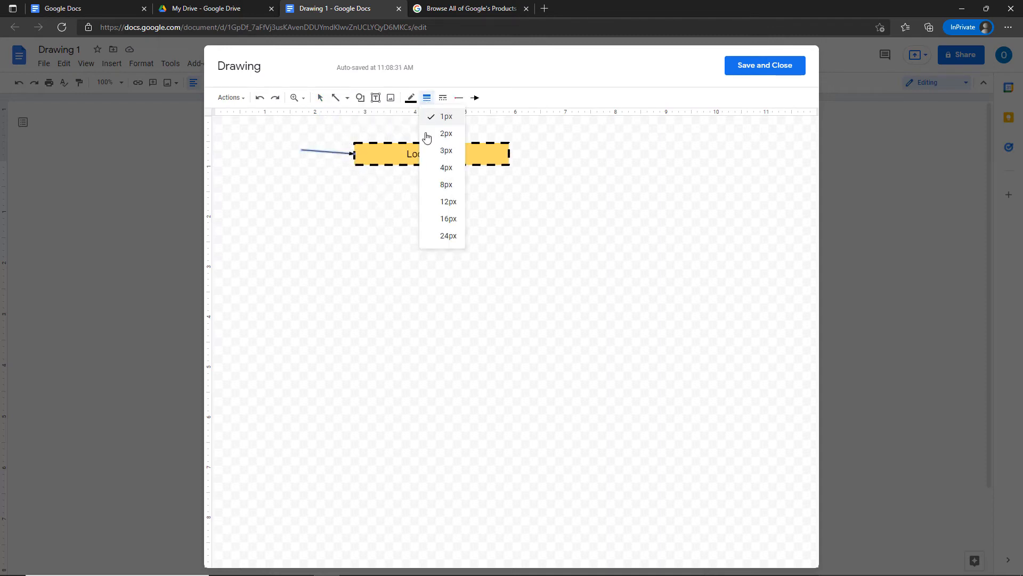
{"action": "left_click", "coordinate": [434, 169]}
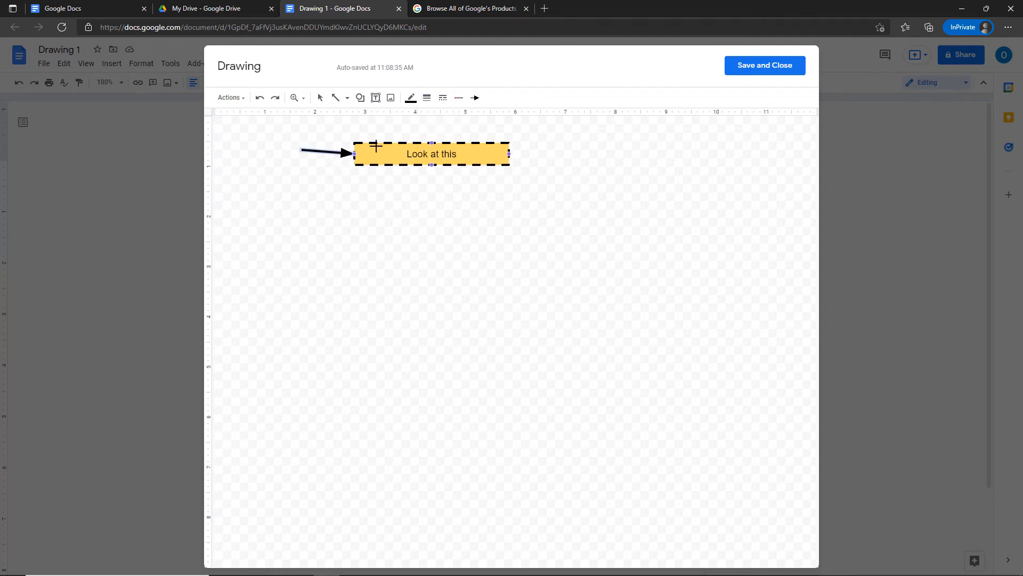
{"action": "left_click", "coordinate": [410, 98]}
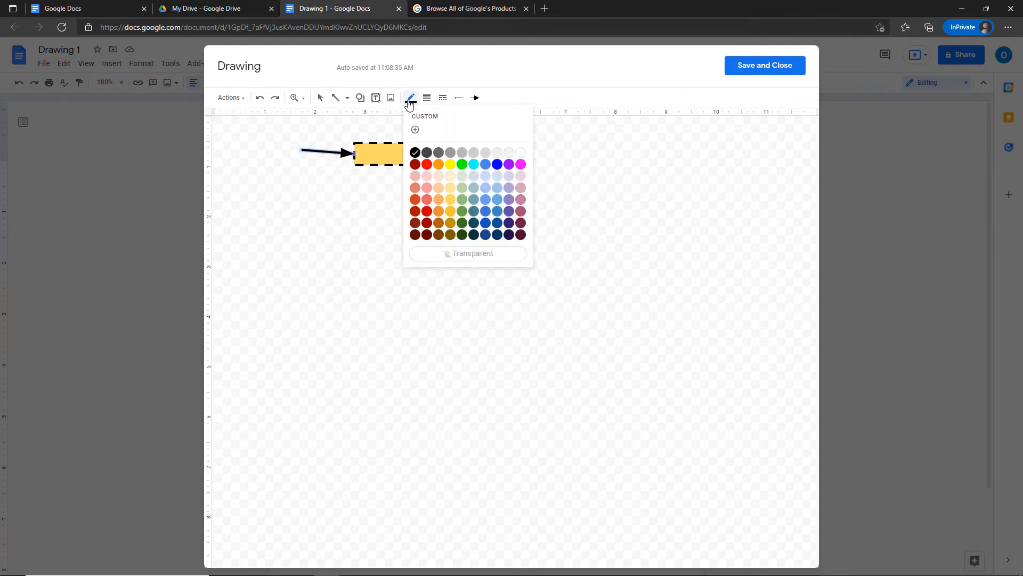
{"action": "left_click", "coordinate": [427, 164]}
Delete the stray diagonal arrow and save the drawing into the document.
{"action": "left_click", "coordinate": [416, 186]}
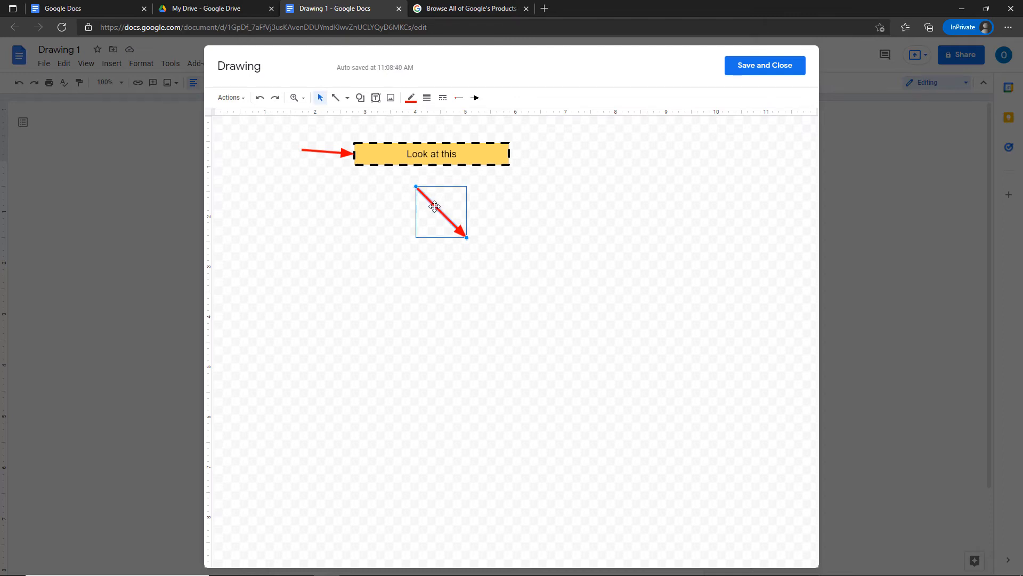
{"action": "key", "text": "Delete"}
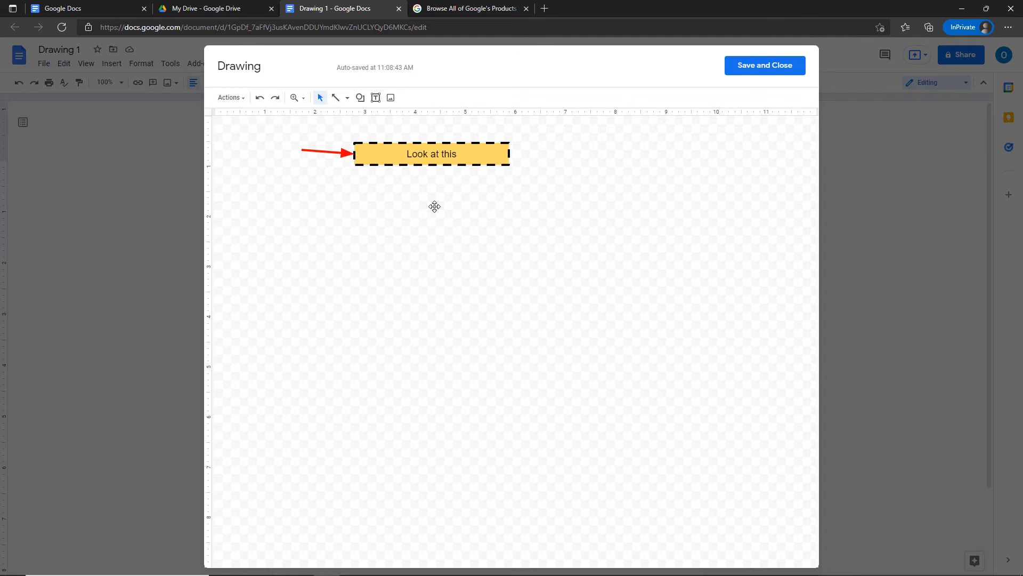
{"action": "left_click", "coordinate": [756, 74]}
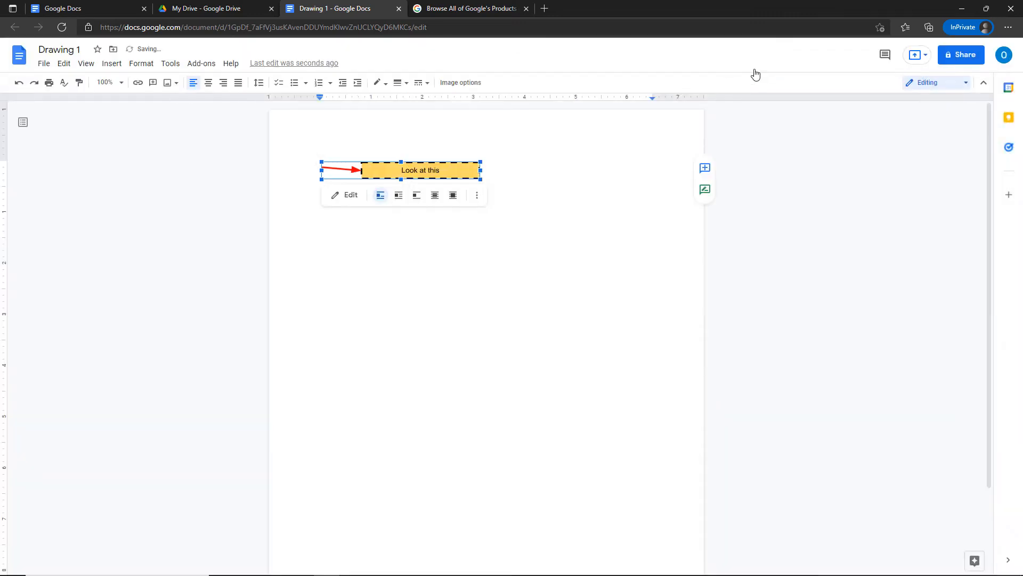
Enlarge the inserted drawing slightly from its bottom-right corner.
{"action": "left_click", "coordinate": [517, 266]}
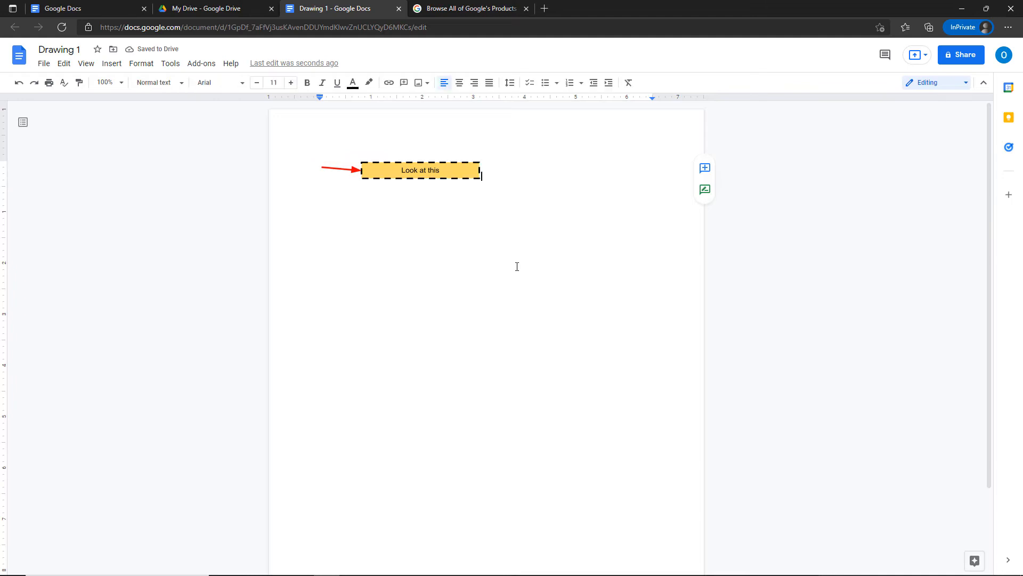
{"action": "left_click", "coordinate": [407, 175]}
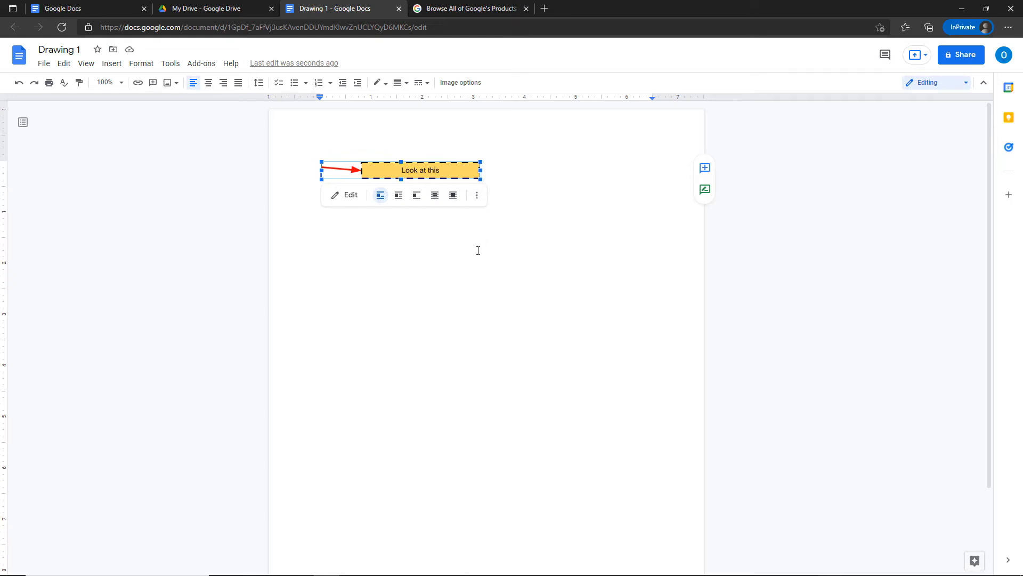
{"action": "left_click_drag", "start_coordinate": [480, 180], "coordinate": [492, 195]}
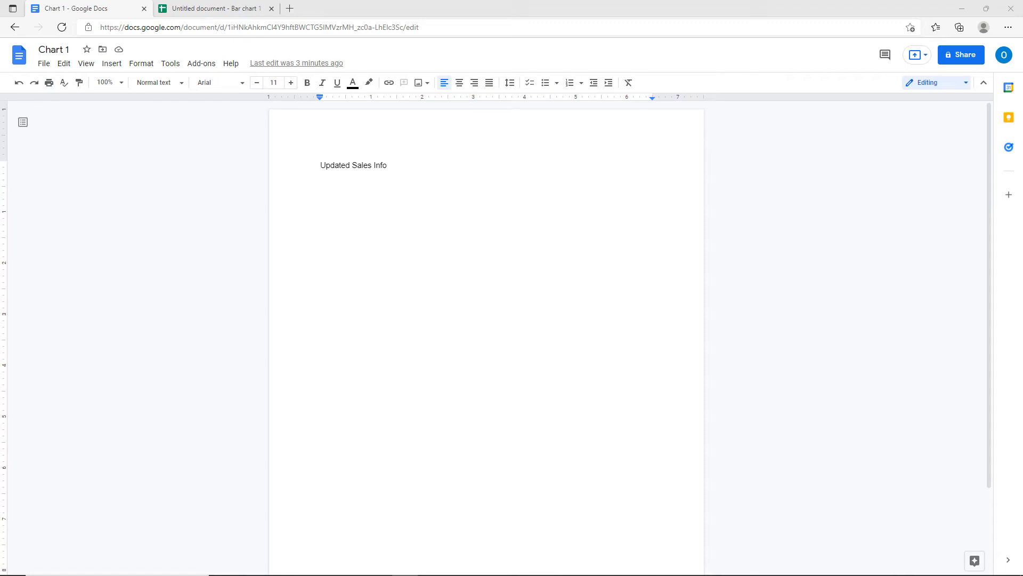
Insert a 'Points scored' bar chart for Teams 1–4 below the 'Updated Sales Info' heading.
{"action": "left_click", "coordinate": [321, 202]}
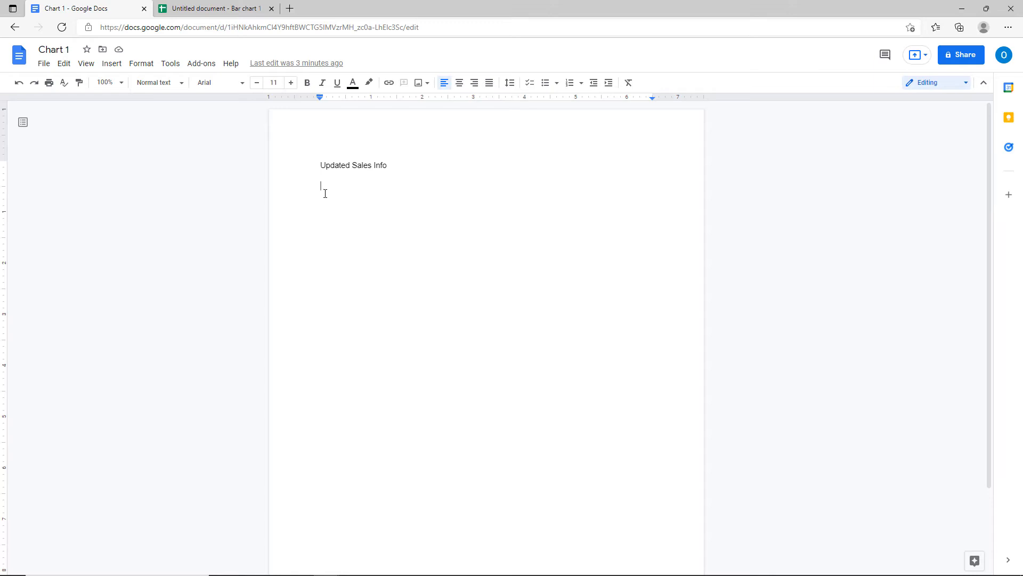
{"action": "left_click", "coordinate": [110, 65]}
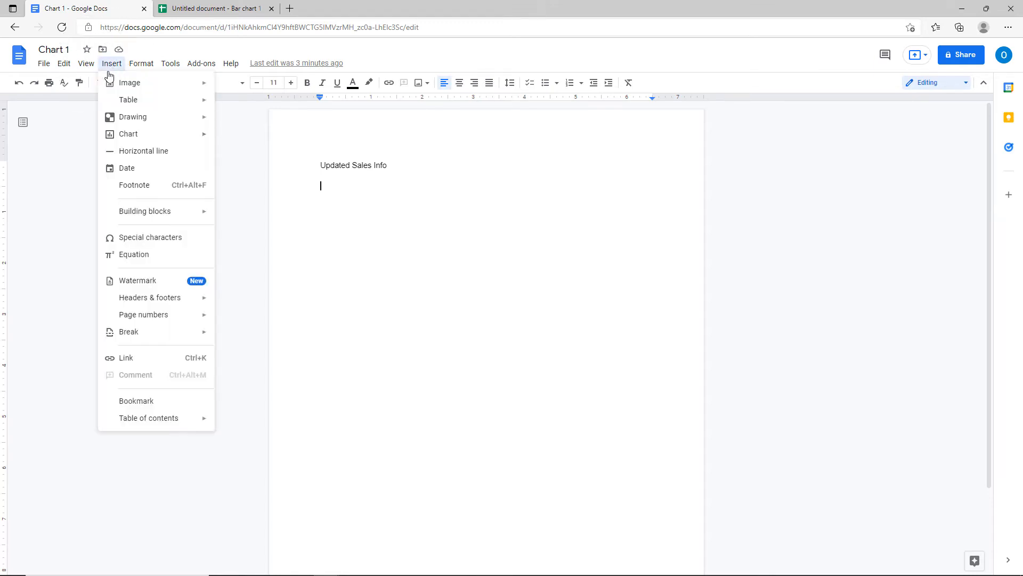
{"action": "mouse_move", "coordinate": [120, 140]}
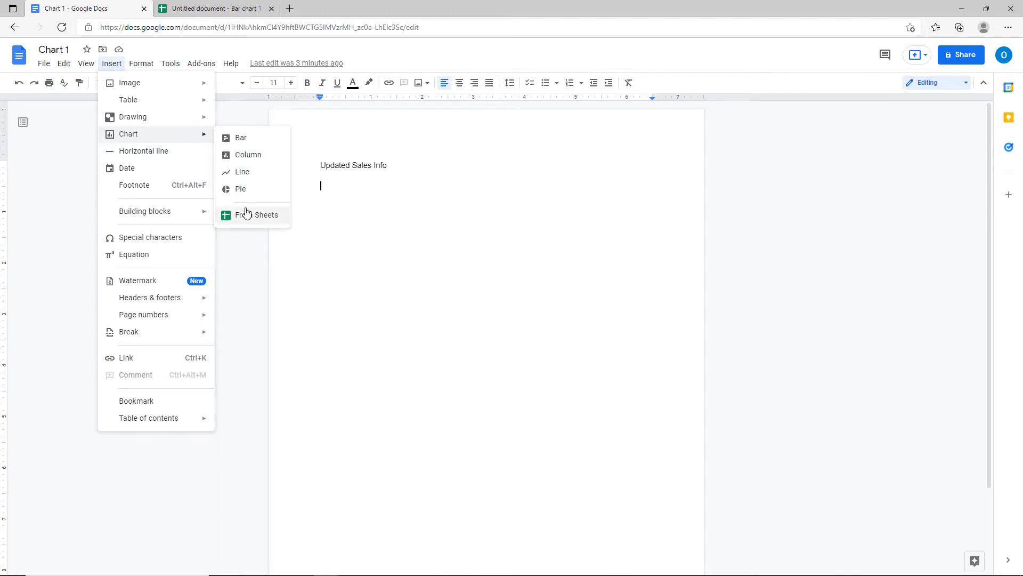
{"action": "left_click", "coordinate": [242, 138]}
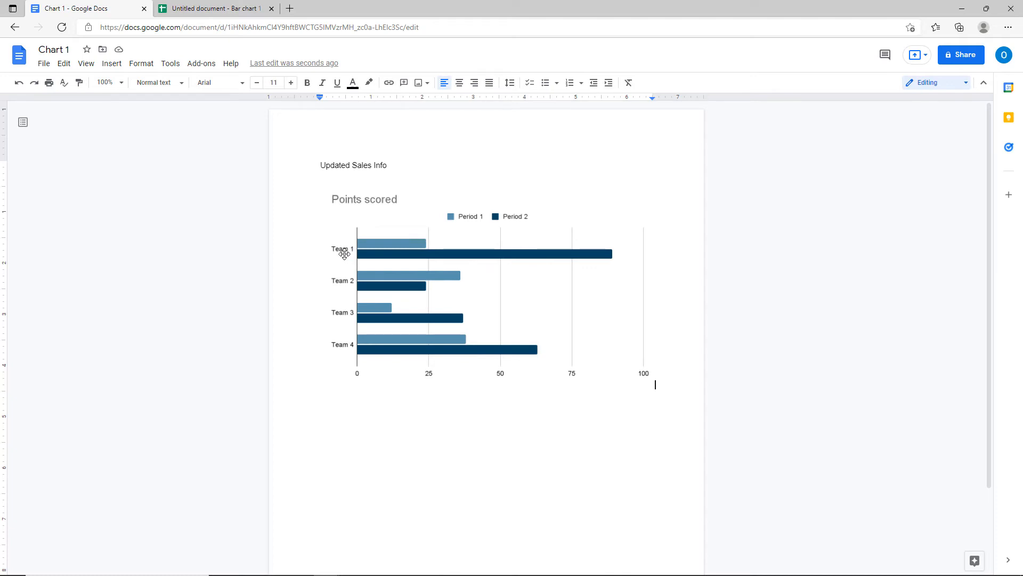
{"action": "left_click", "coordinate": [347, 244]}
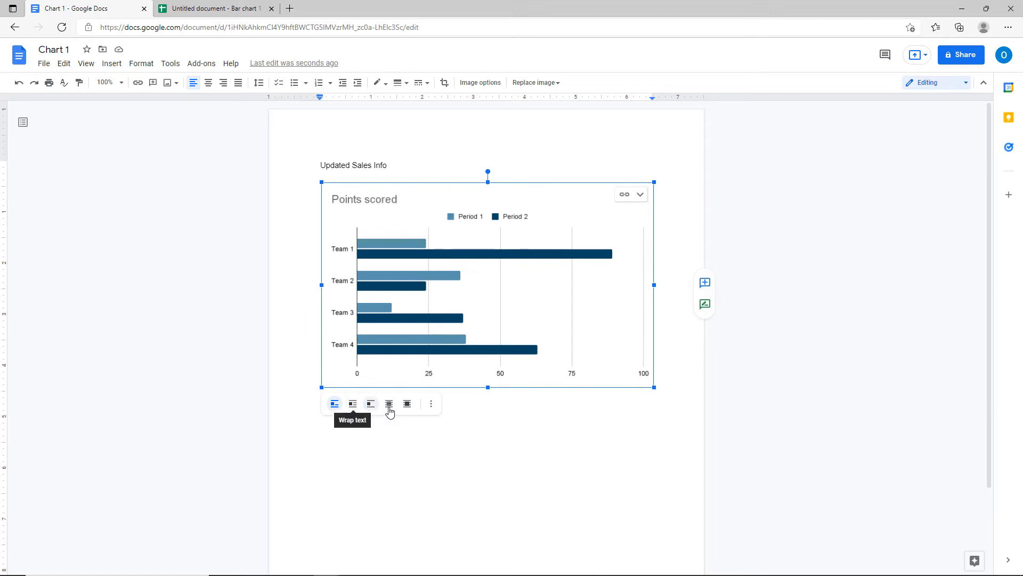
Recolour the chart with the Light 2 preset and make it slightly transparent in Image options.
{"action": "left_click", "coordinate": [432, 405]}
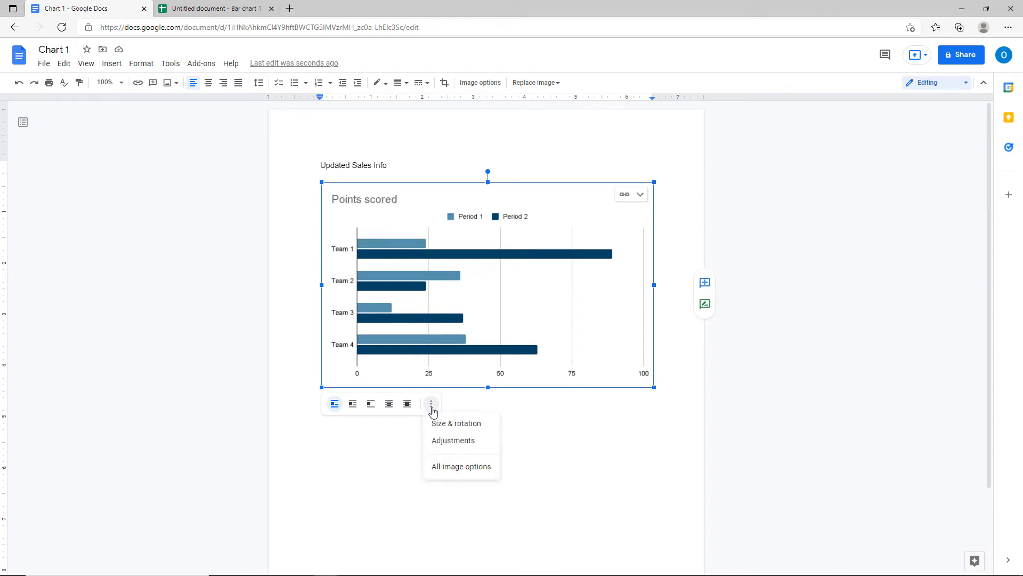
{"action": "left_click", "coordinate": [447, 476]}
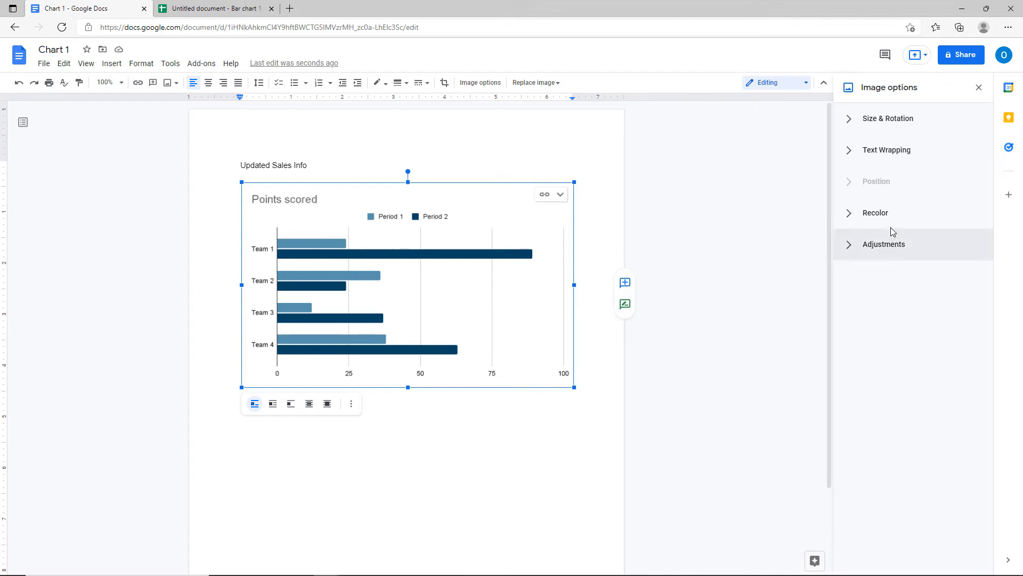
{"action": "left_click", "coordinate": [855, 222]}
{"action": "left_click", "coordinate": [863, 248]}
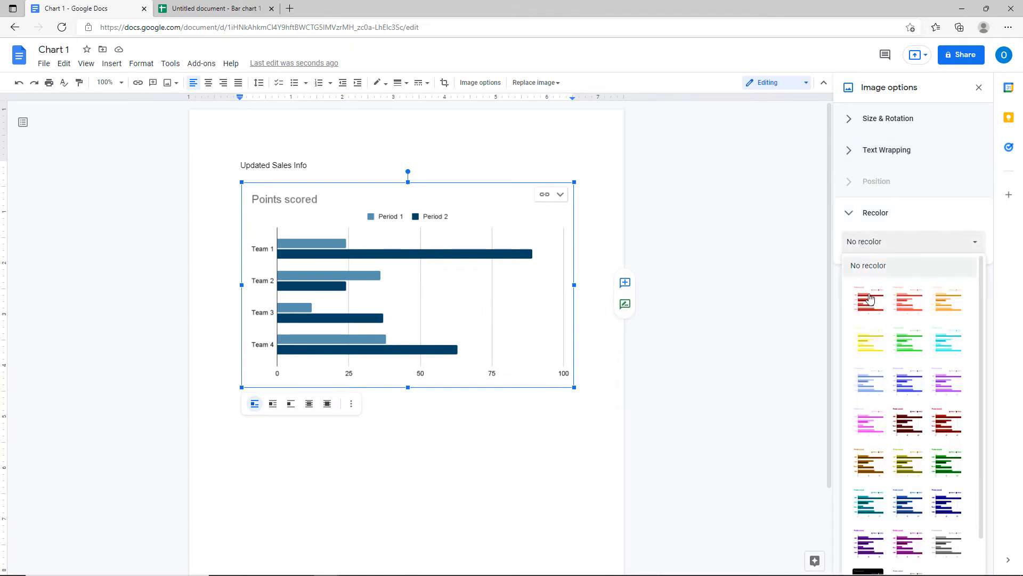
{"action": "left_click", "coordinate": [922, 308]}
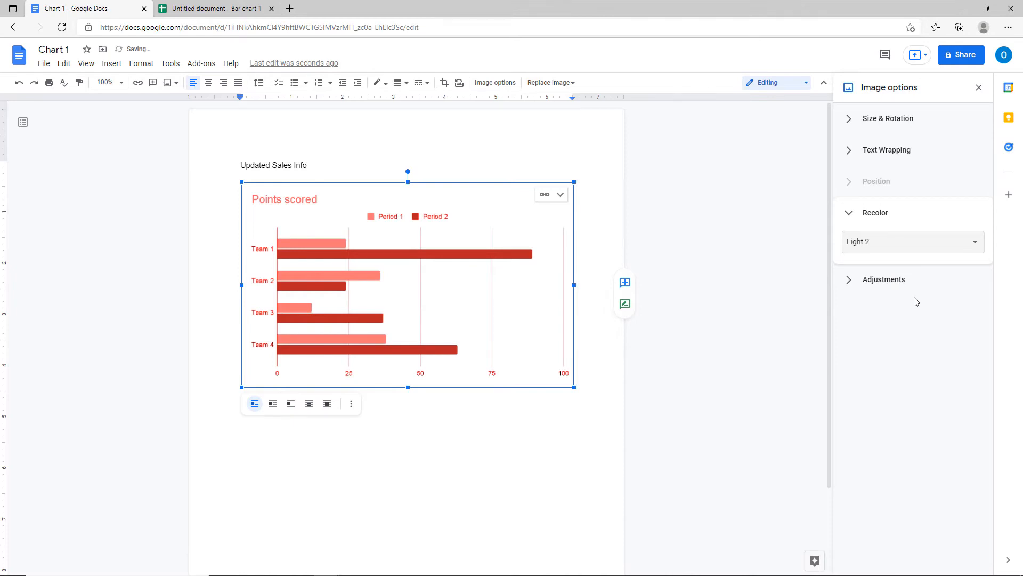
{"action": "left_click", "coordinate": [889, 286]}
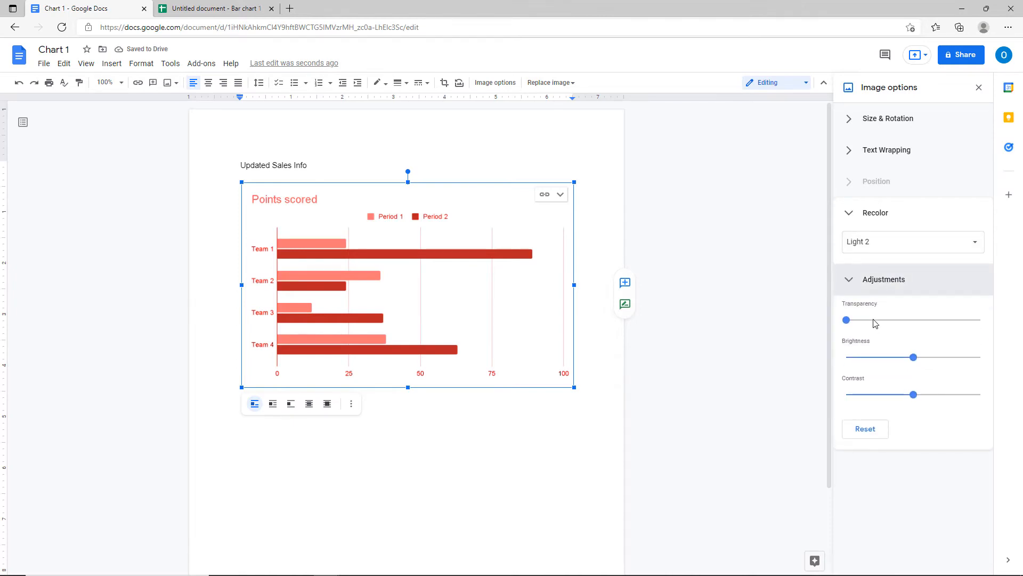
{"action": "left_click", "coordinate": [873, 320]}
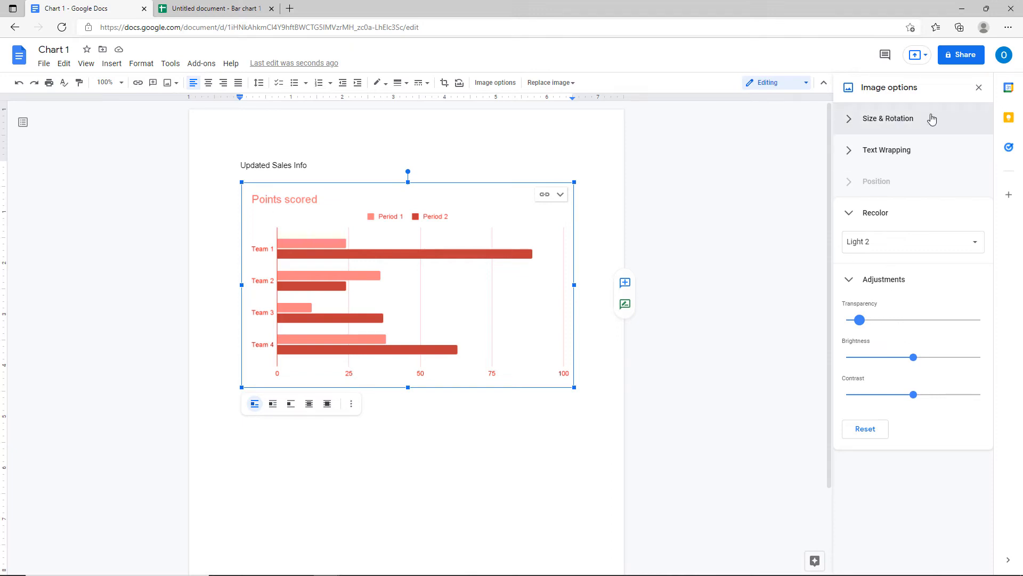
{"action": "left_click", "coordinate": [979, 88]}
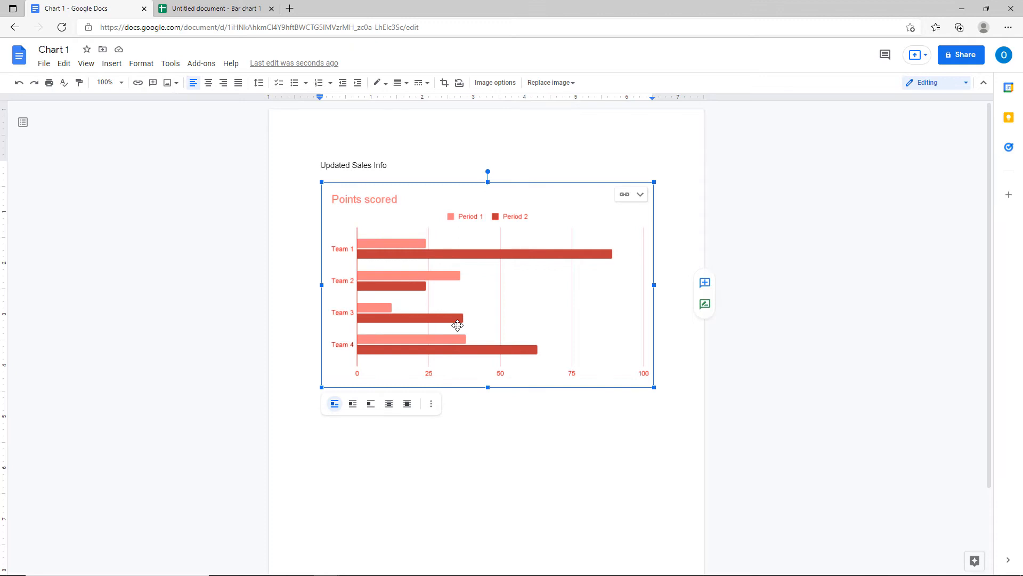
Open the chart's linked source spreadsheet 'Chart 1 - Bar chart 1' in Google Sheets.
{"action": "left_click", "coordinate": [914, 87]}
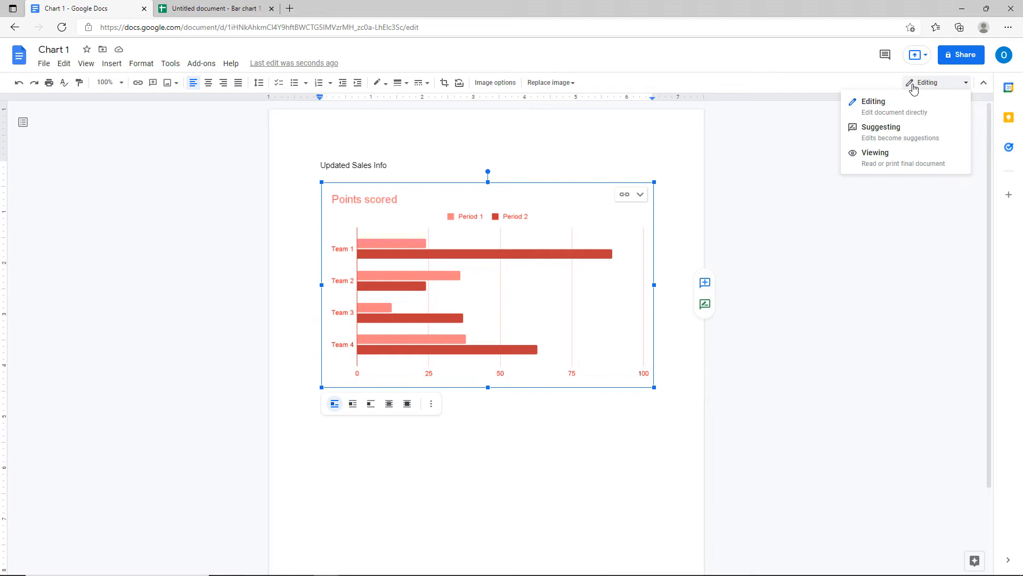
{"action": "left_click", "coordinate": [913, 87]}
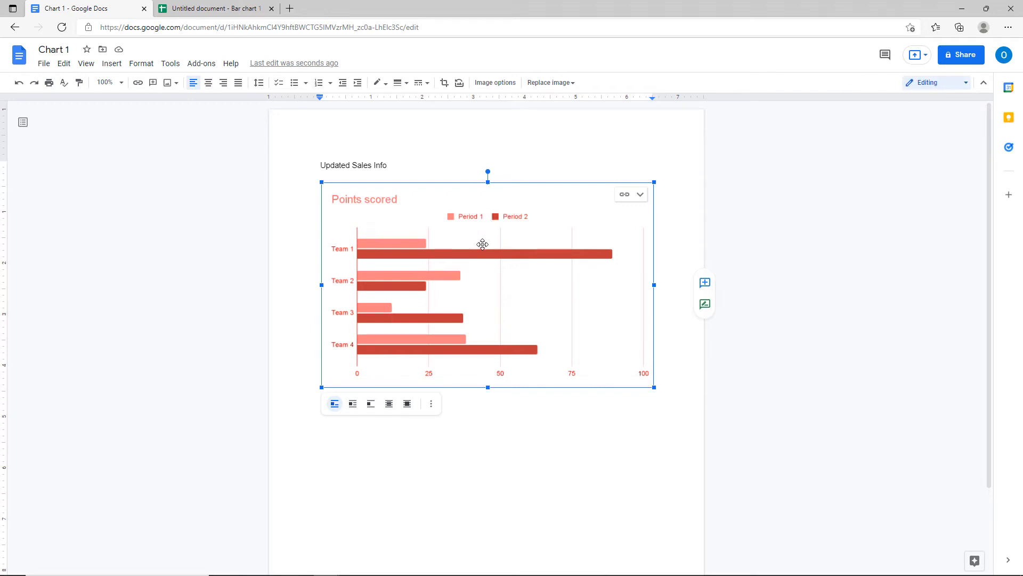
{"action": "left_click", "coordinate": [640, 195]}
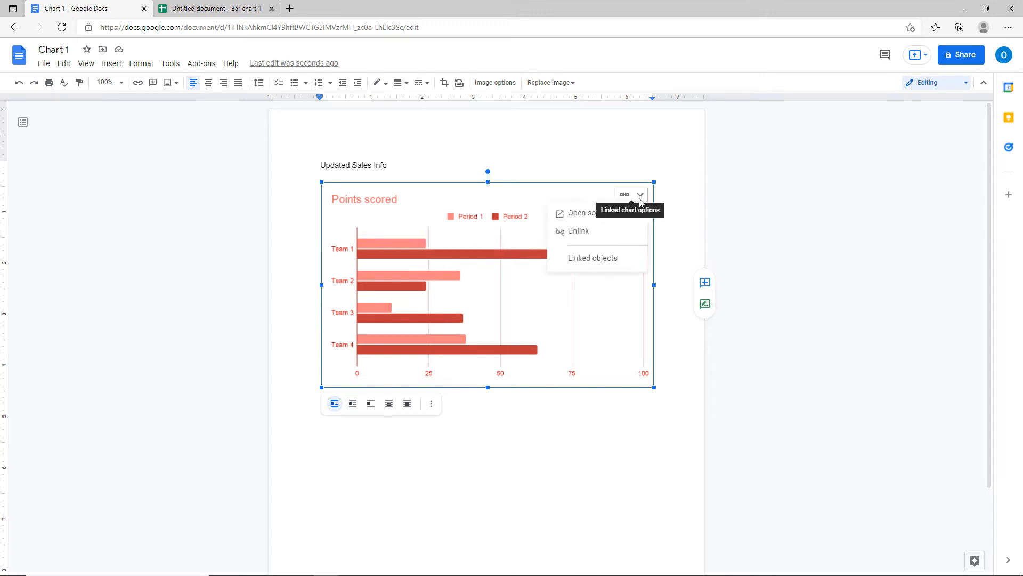
{"action": "left_click", "coordinate": [589, 214]}
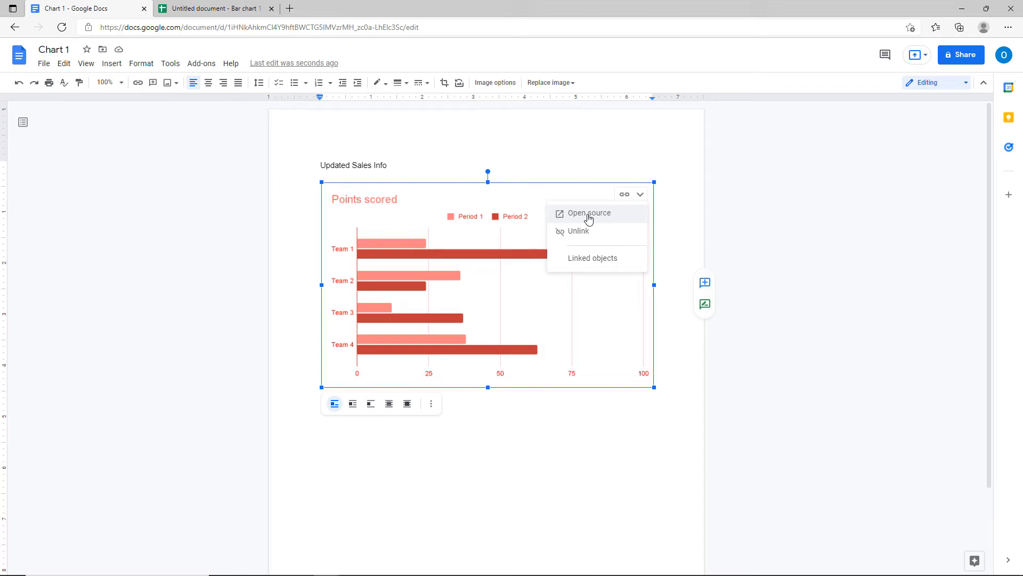
{"action": "left_click", "coordinate": [588, 214]}
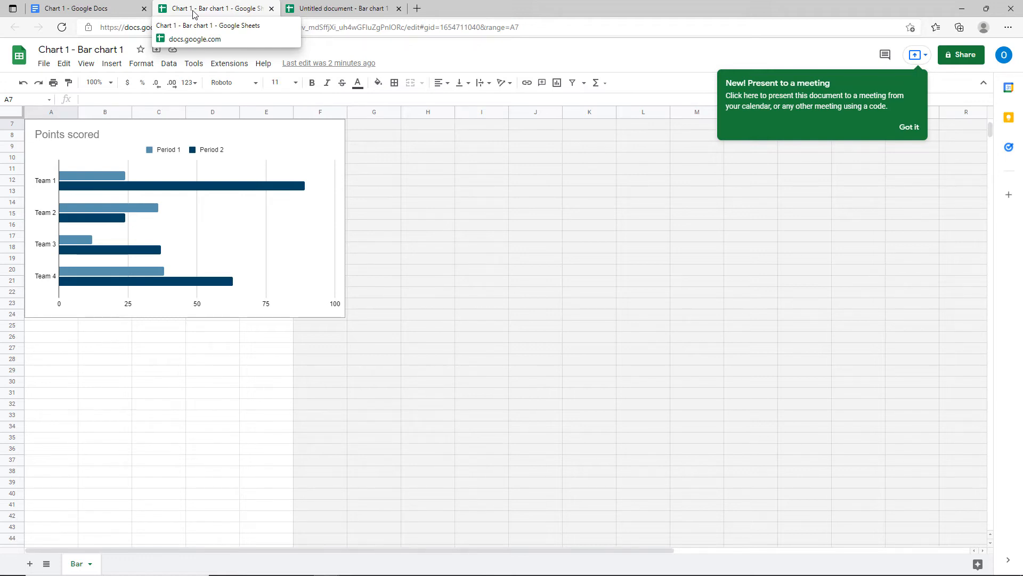
Review the Period 1 and Period 2 team scores, then return to the Chart 1 document.
{"action": "scroll", "coordinate": [436, 212], "scroll_direction": "up", "scroll_amount": 3}
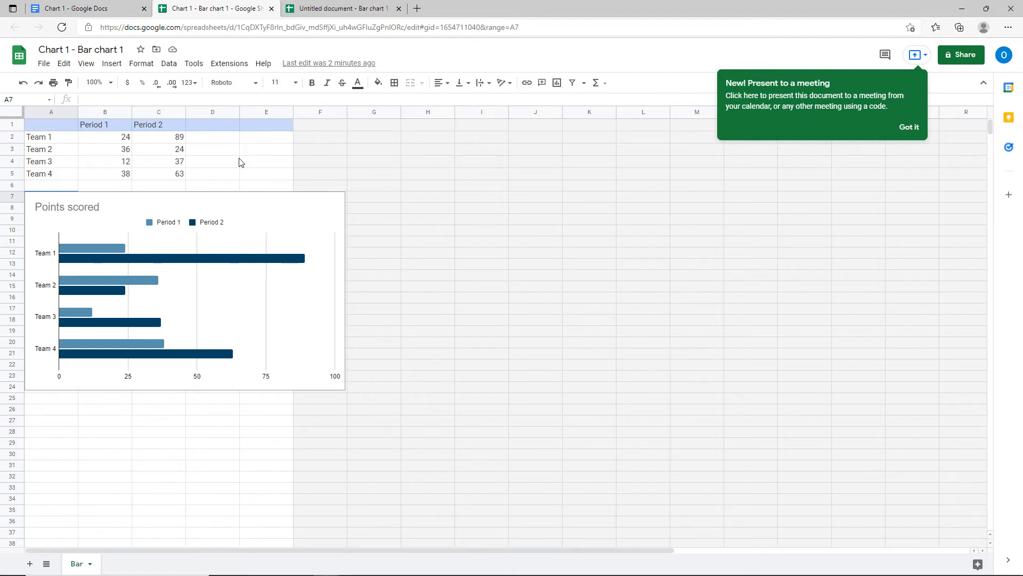
{"action": "left_click", "coordinate": [110, 12]}
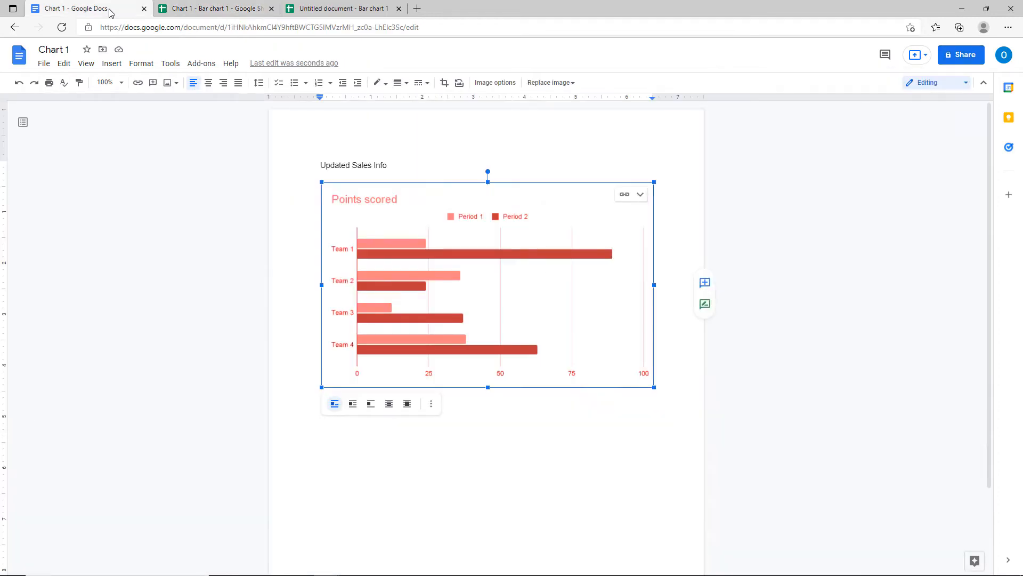
Switch to the Chart 1-Updated document tab showing the Qtr 1 and Qtr 2 pie chart.
{"action": "left_click", "coordinate": [212, 11]}
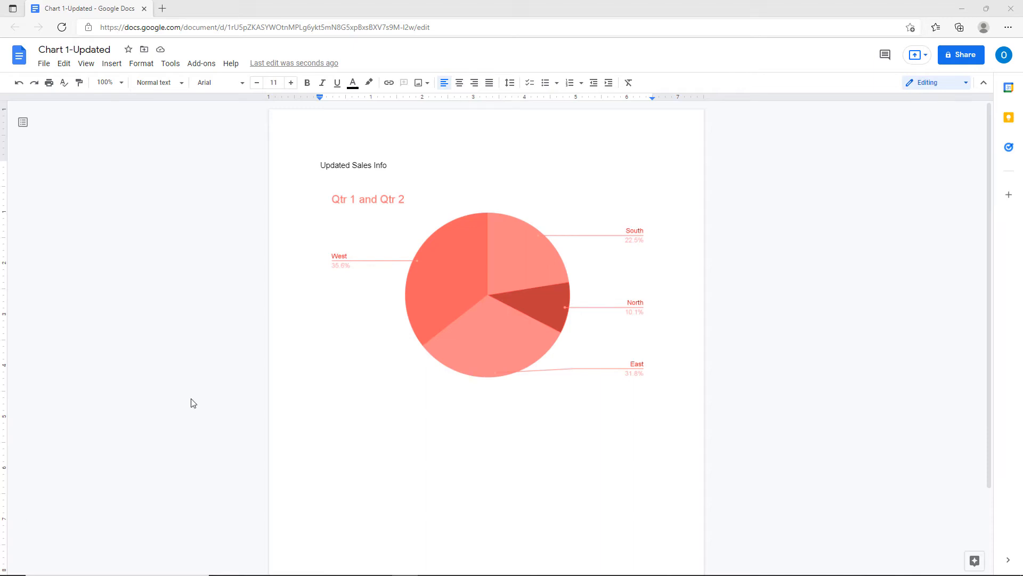
Open the pie chart's source spreadsheet, 'Chart 1- Bar chart 1', from its linked chart options.
{"action": "left_click", "coordinate": [419, 299]}
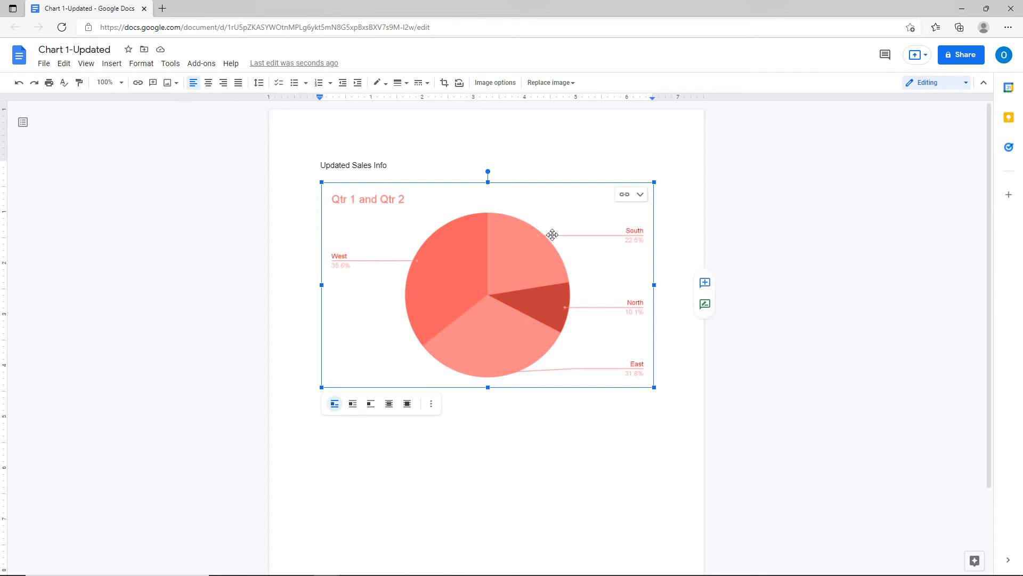
{"action": "left_click", "coordinate": [642, 196]}
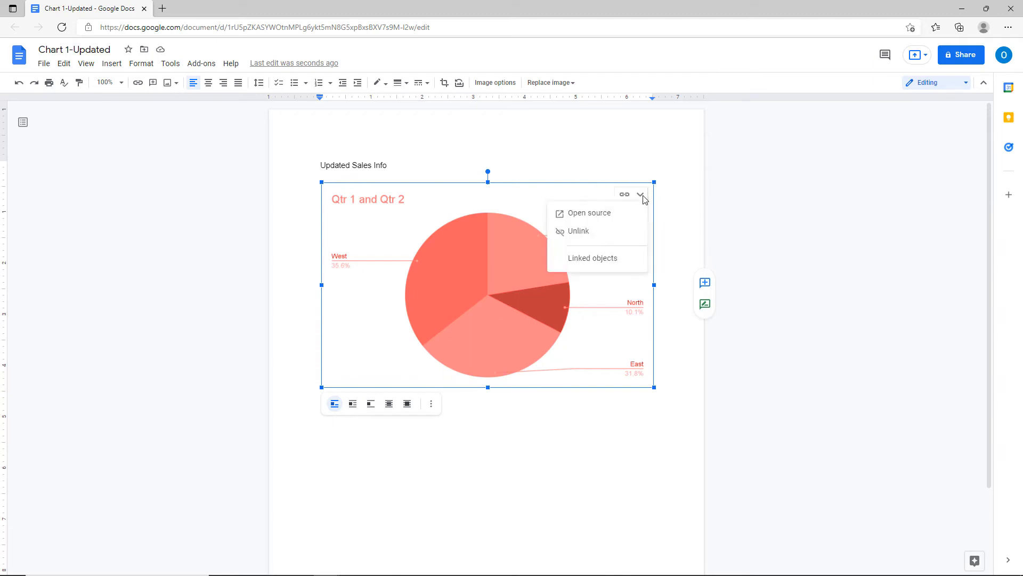
{"action": "left_click", "coordinate": [595, 214]}
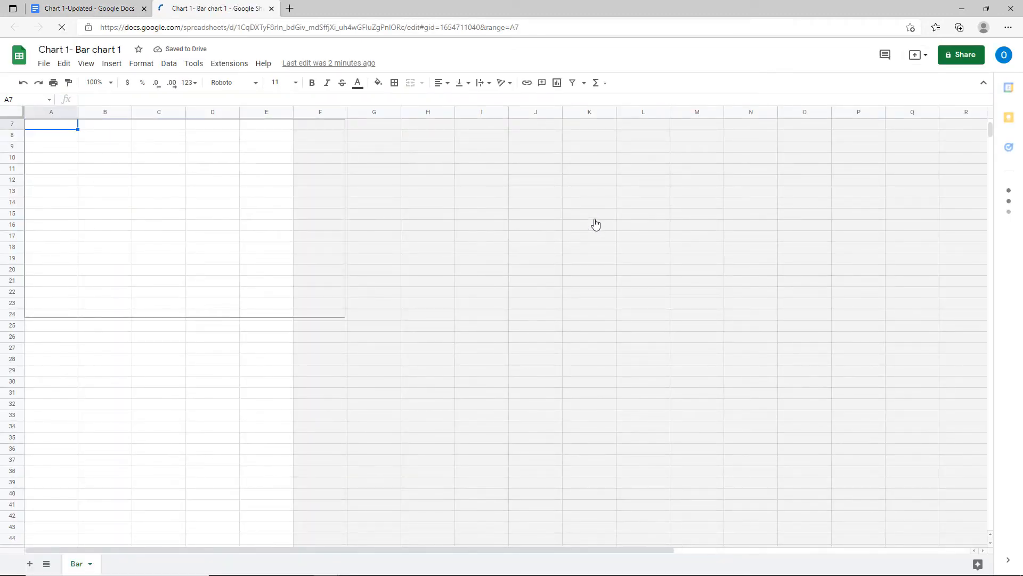
Set the Qtr 1 values to 252 for South, 456 for East and 780 for West.
{"action": "scroll", "coordinate": [596, 224], "scroll_direction": "up", "scroll_amount": 3}
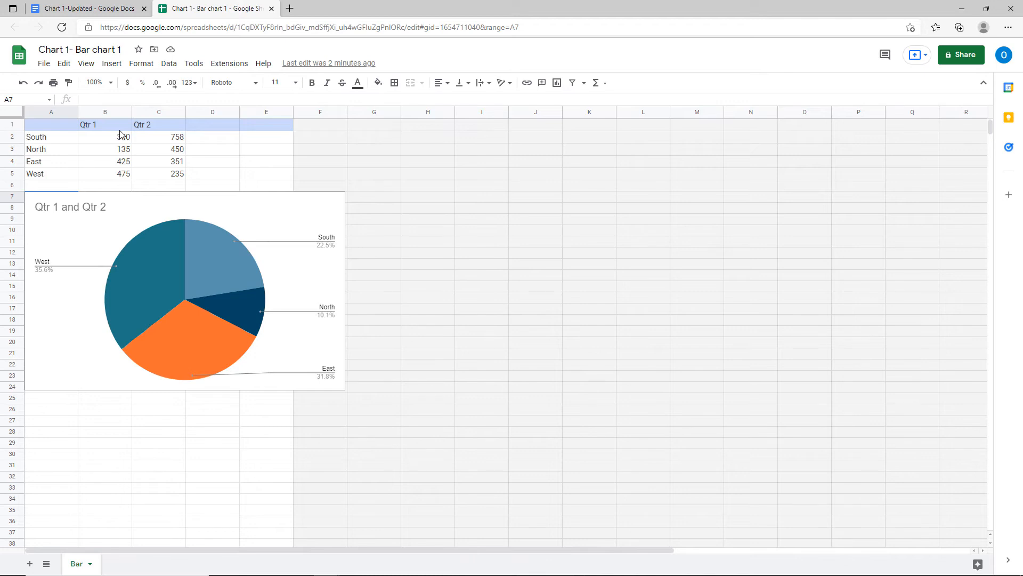
{"action": "left_click", "coordinate": [89, 143]}
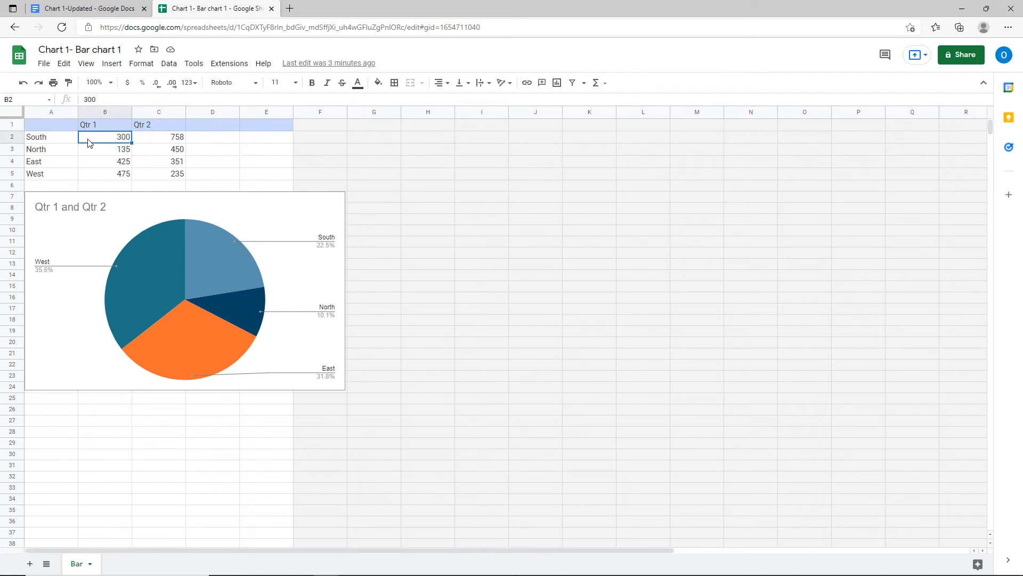
{"action": "type", "text": "252"}
{"action": "left_click", "coordinate": [111, 162]}
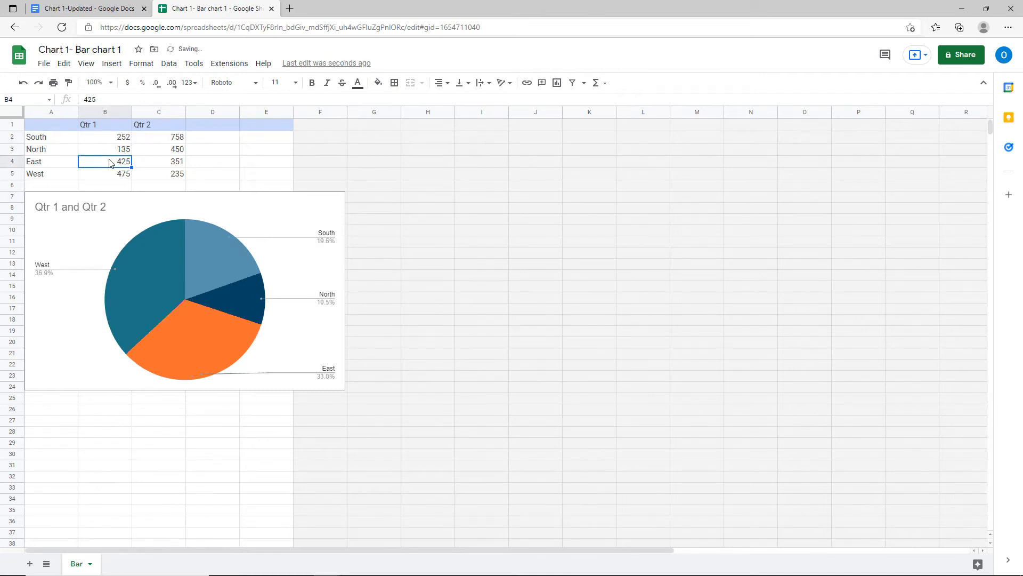
{"action": "type", "text": "456"}
{"action": "key", "text": "Return"}
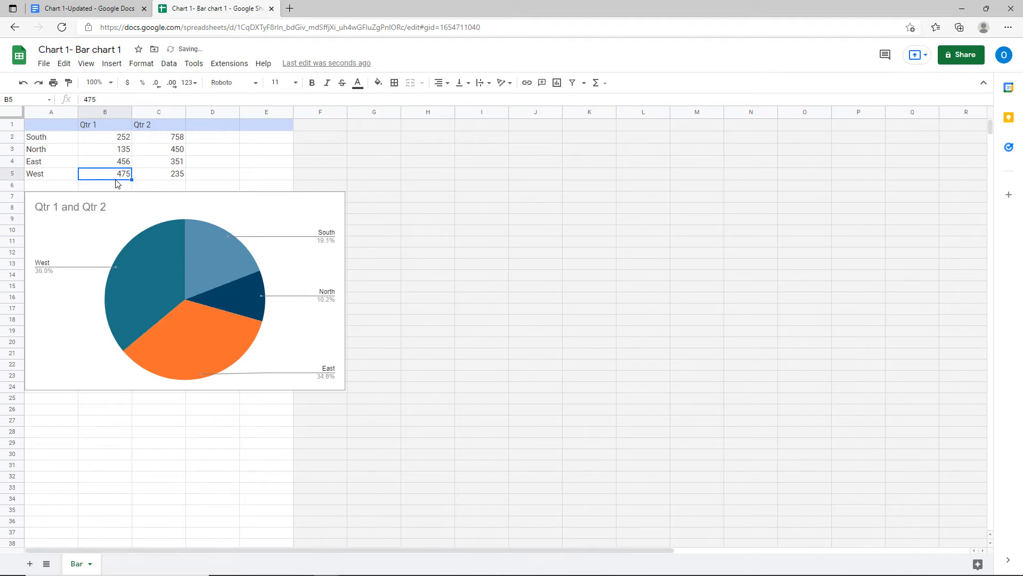
{"action": "type", "text": "780"}
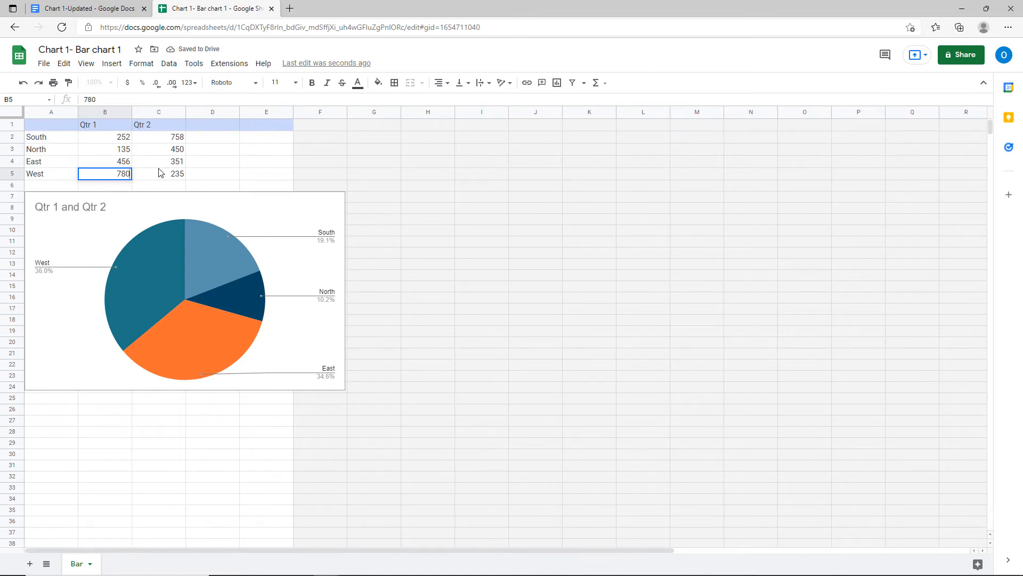
Set West's Qtr 2 value in C5 to 350, then select the pie chart.
{"action": "left_click_drag", "start_coordinate": [160, 173], "coordinate": [160, 161]}
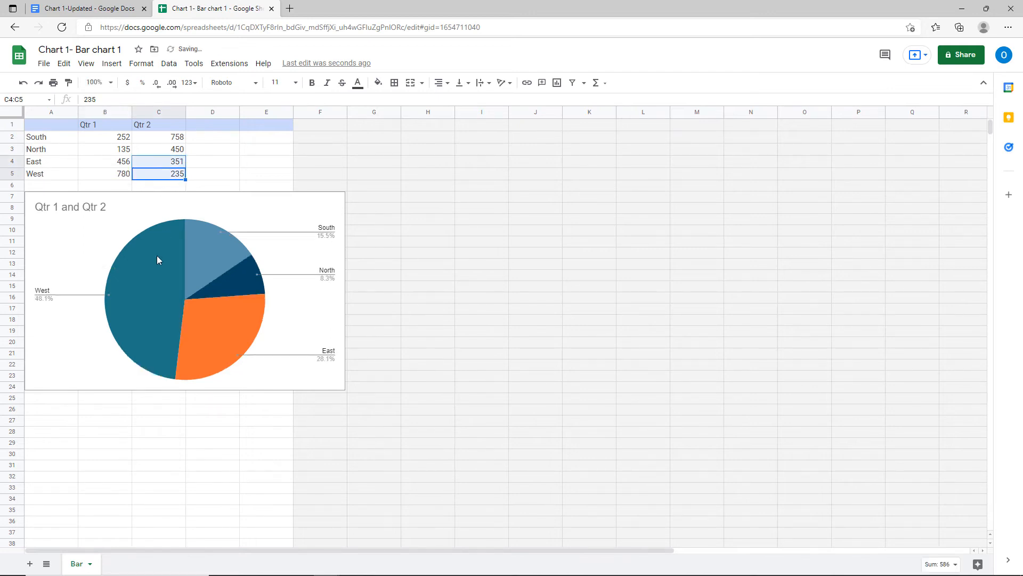
{"action": "left_click", "coordinate": [173, 178]}
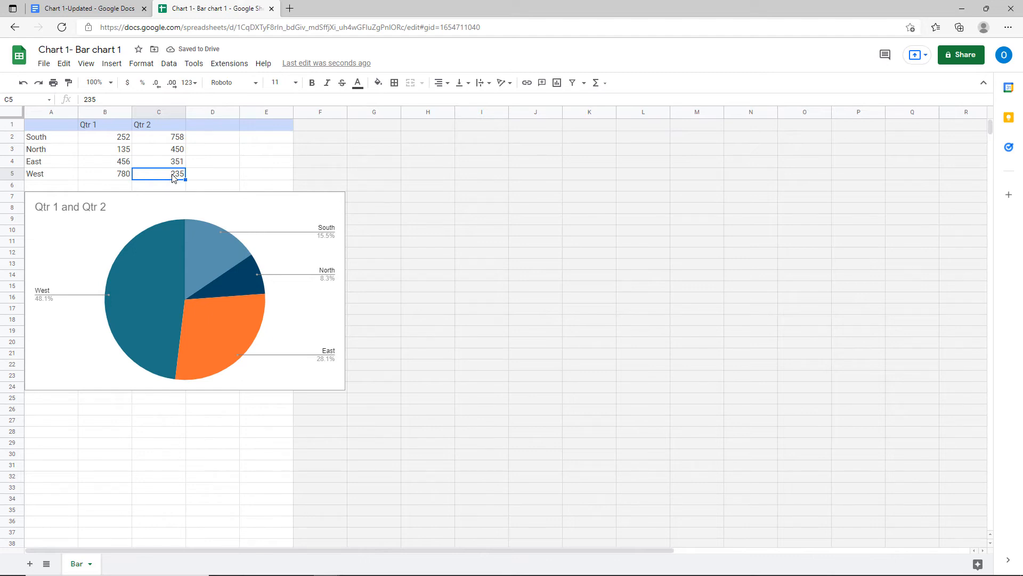
{"action": "type", "text": "350"}
{"action": "key", "text": "Return"}
{"action": "left_click", "coordinate": [171, 153]}
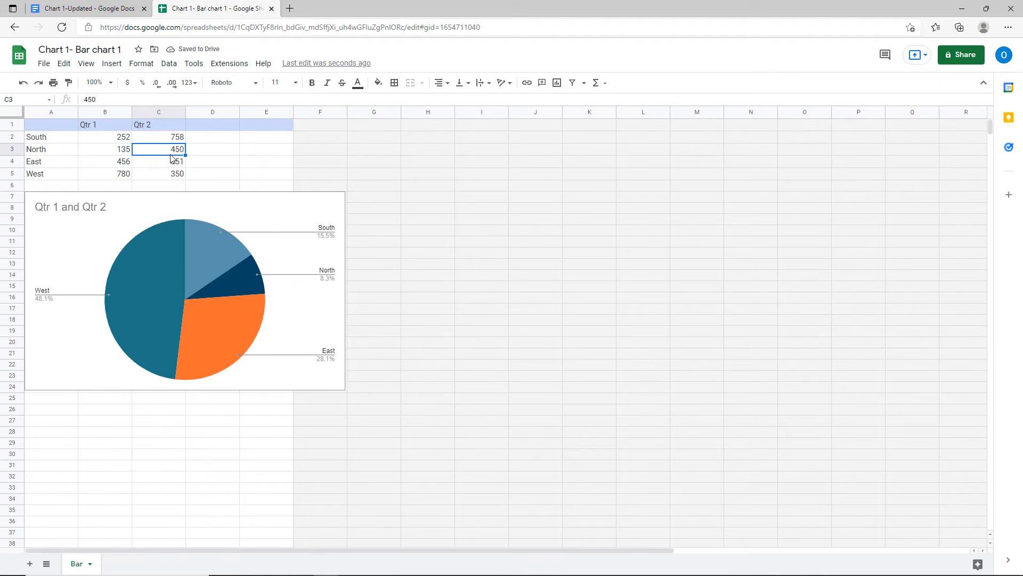
{"action": "left_click", "coordinate": [241, 212]}
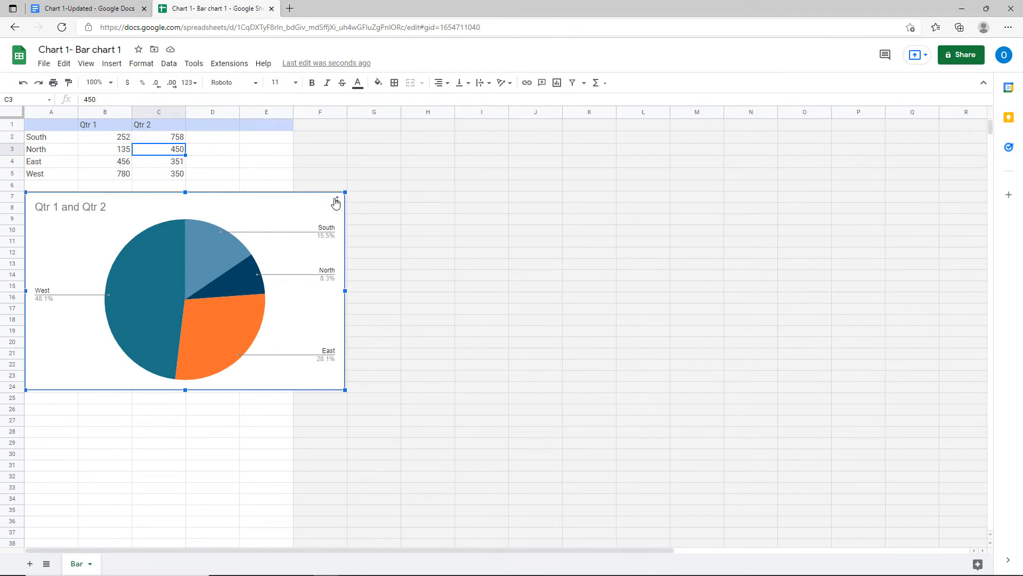
{"action": "key", "text": "ctrl"}
{"action": "key", "text": "ctrl"}
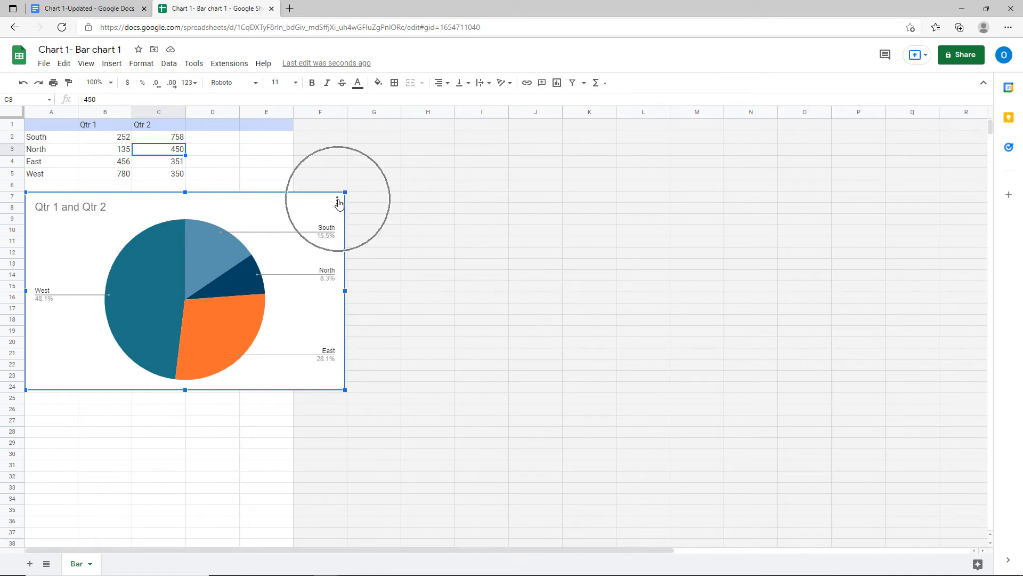
Change the Qtr 1 and Qtr 2 chart type to Column chart, then return to Chart 1-Updated.
{"action": "left_click", "coordinate": [338, 201]}
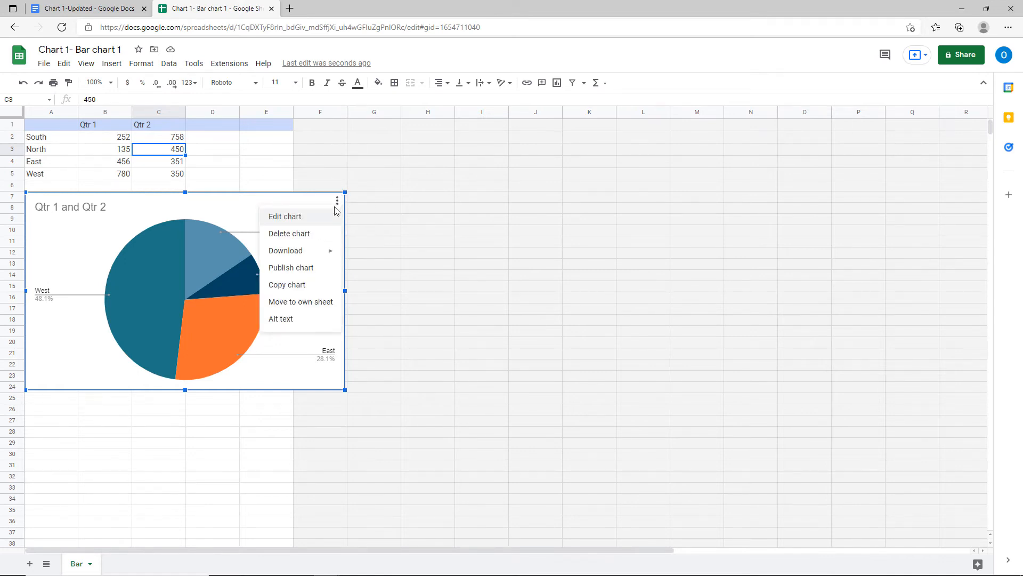
{"action": "key", "text": "ctrl"}
{"action": "left_click", "coordinate": [294, 217]}
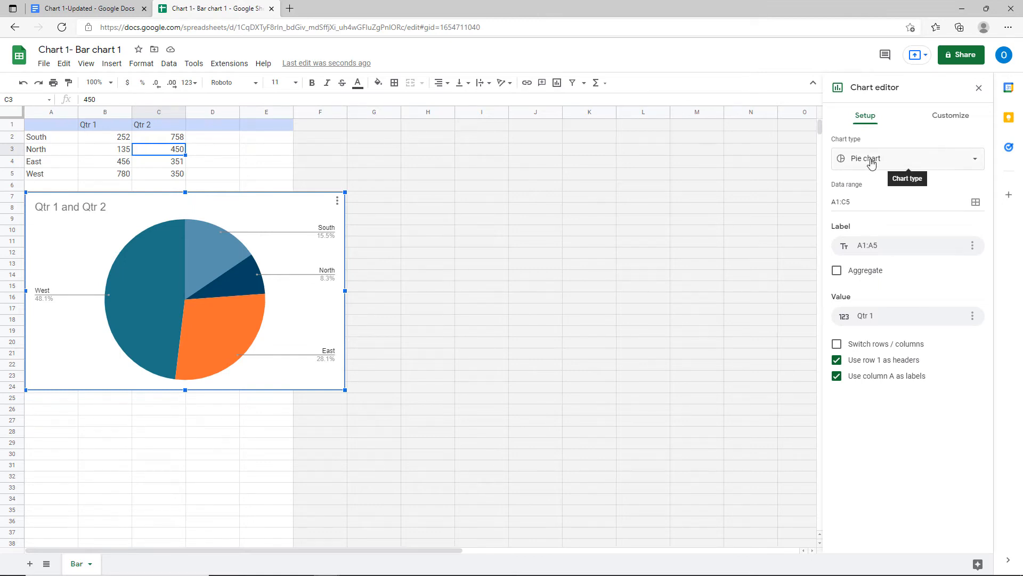
{"action": "left_click", "coordinate": [197, 244]}
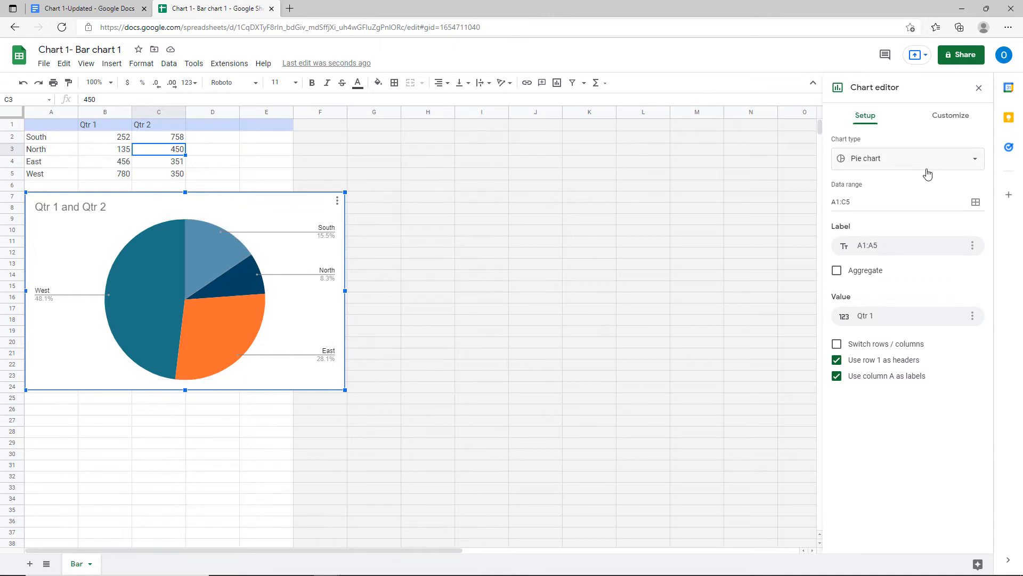
{"action": "left_click", "coordinate": [902, 166]}
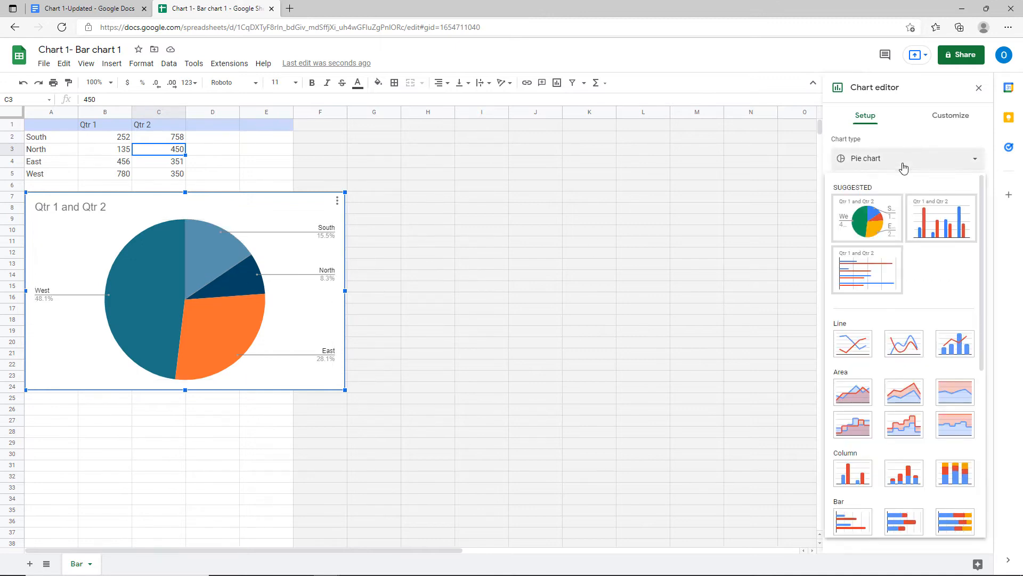
{"action": "left_click", "coordinate": [928, 214]}
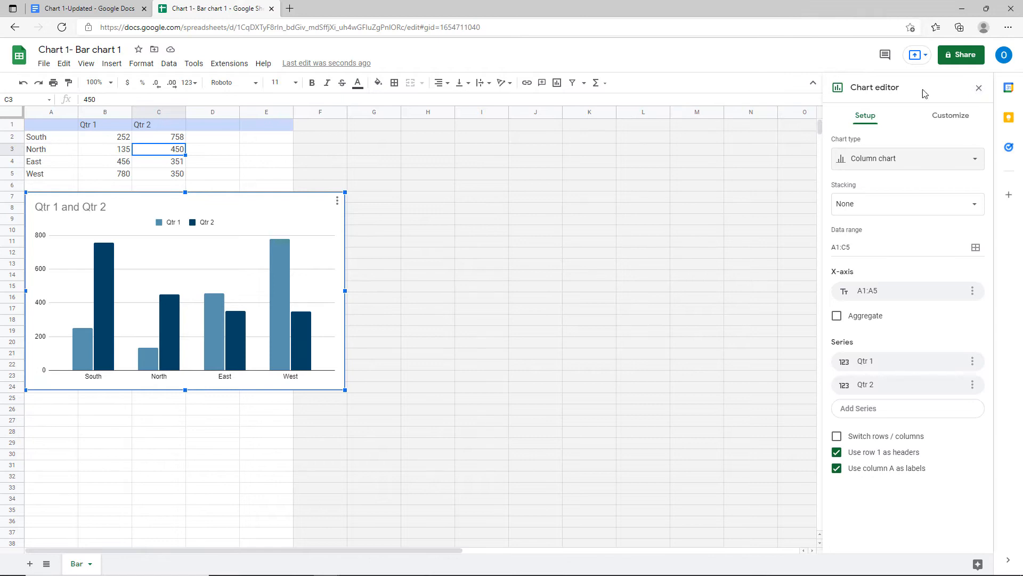
{"action": "left_click", "coordinate": [103, 14]}
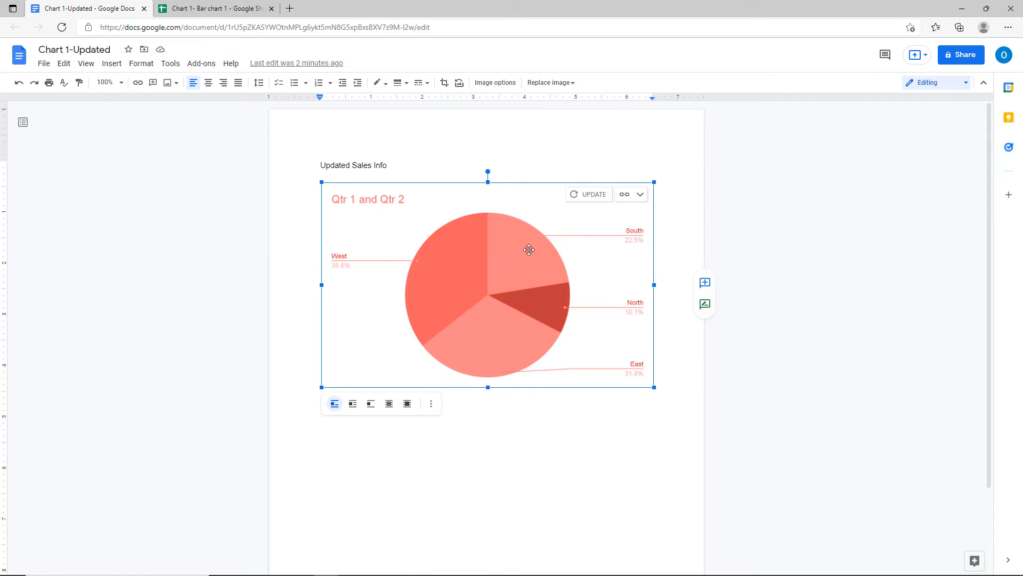
Update the linked chart to the column version and recolor it with the green Light 5 preset.
{"action": "left_click", "coordinate": [586, 199]}
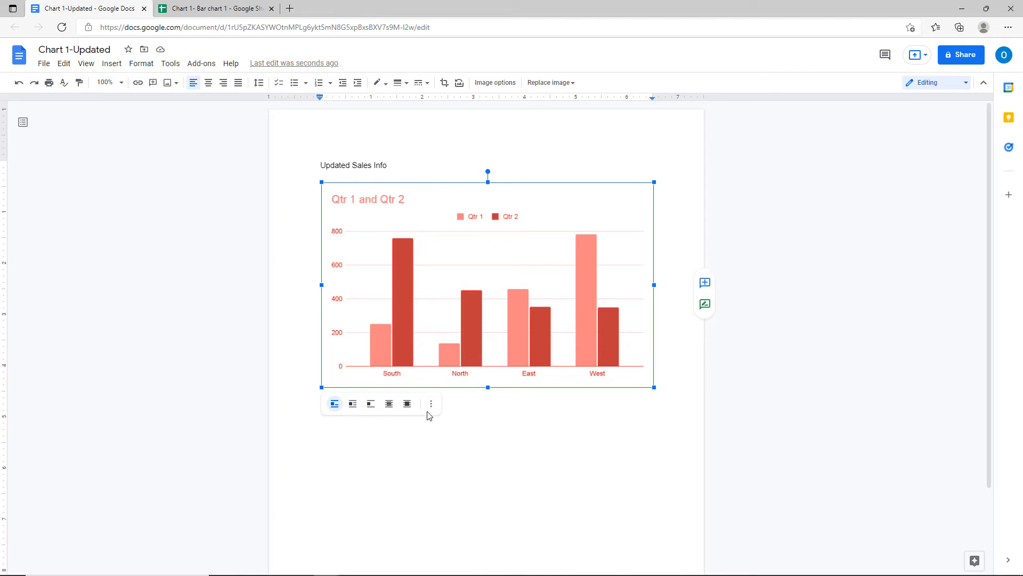
{"action": "left_click", "coordinate": [486, 83]}
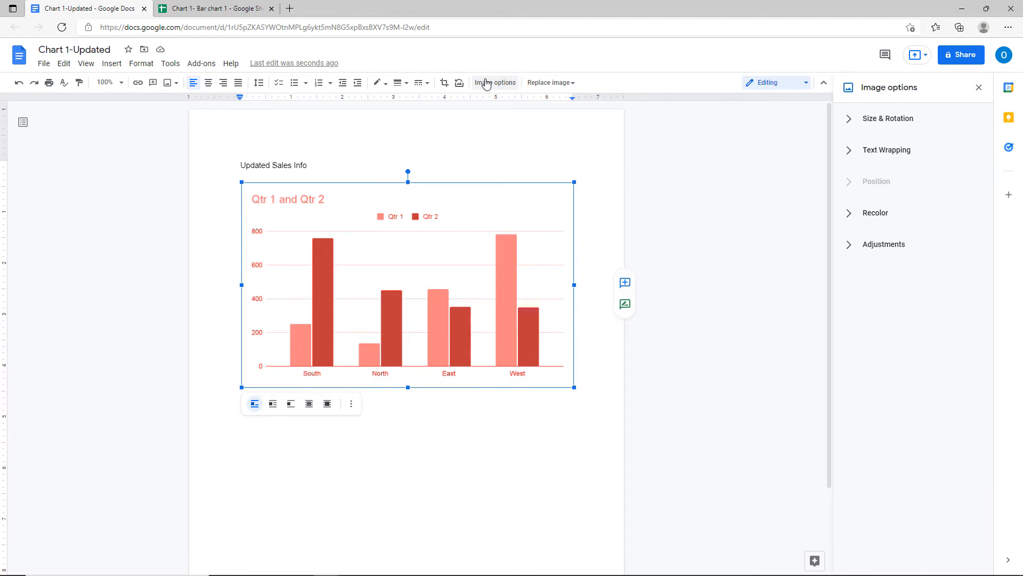
{"action": "left_click", "coordinate": [855, 213]}
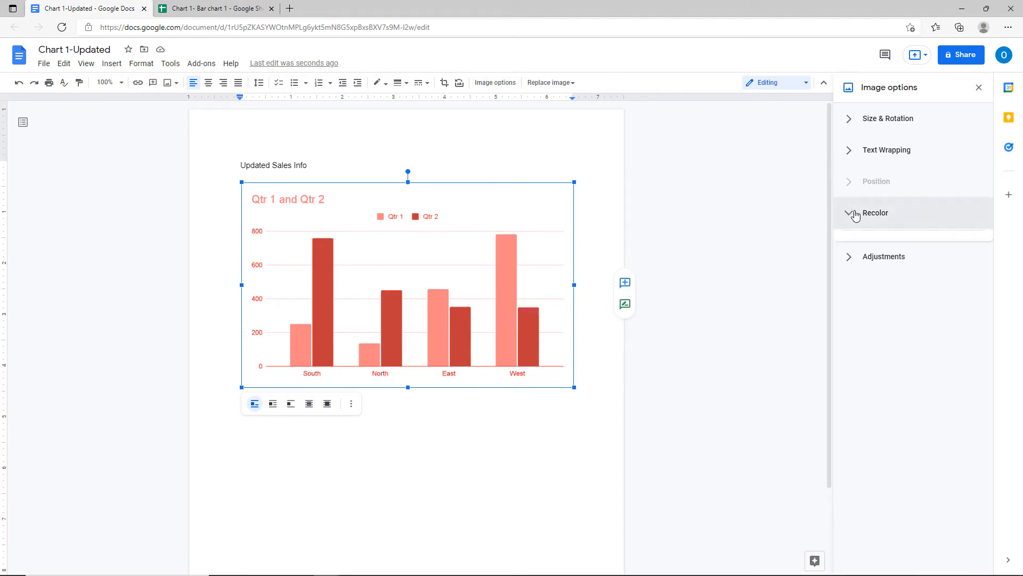
{"action": "left_click", "coordinate": [867, 241]}
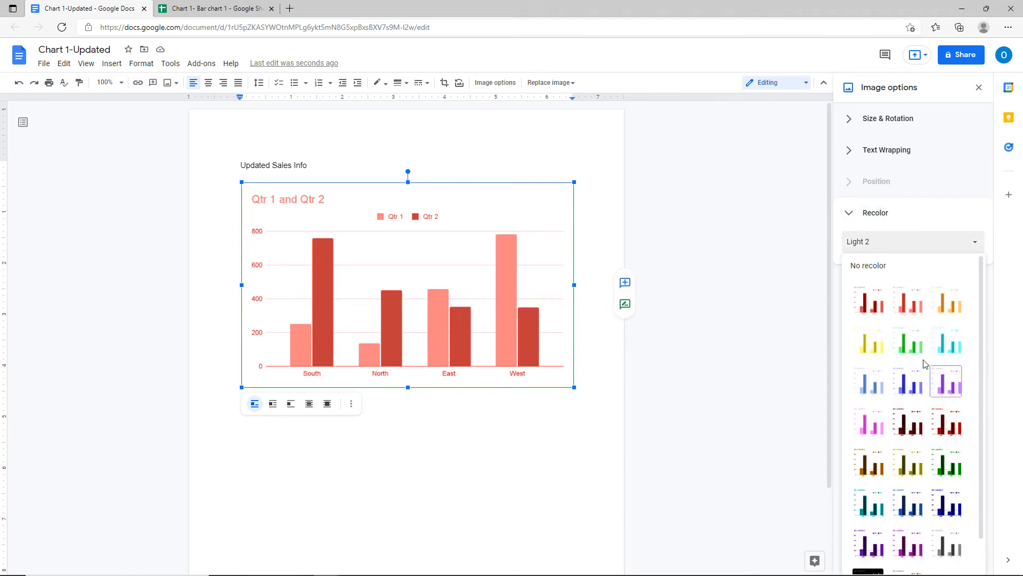
{"action": "left_click", "coordinate": [913, 343]}
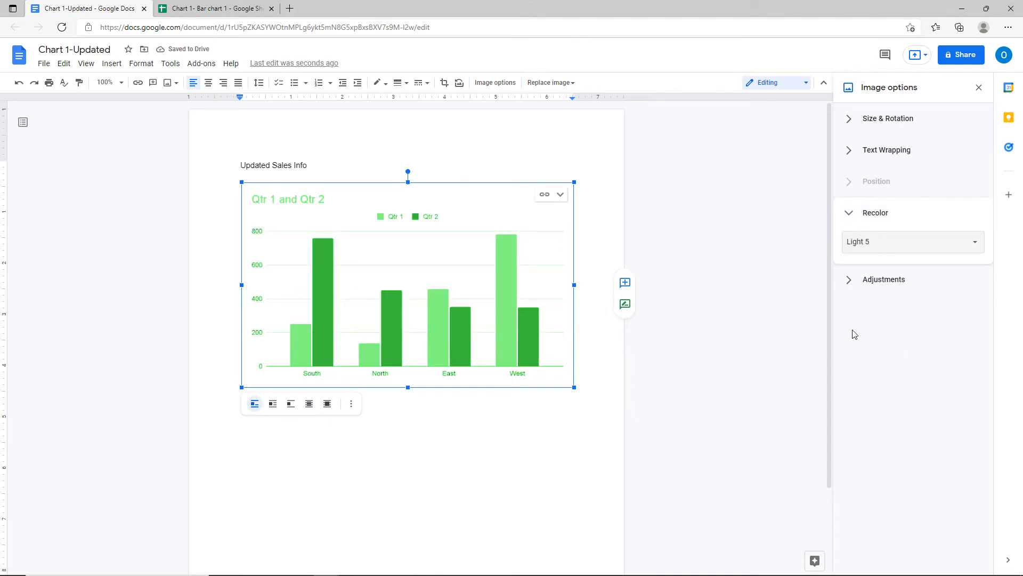
{"action": "left_click", "coordinate": [501, 152]}
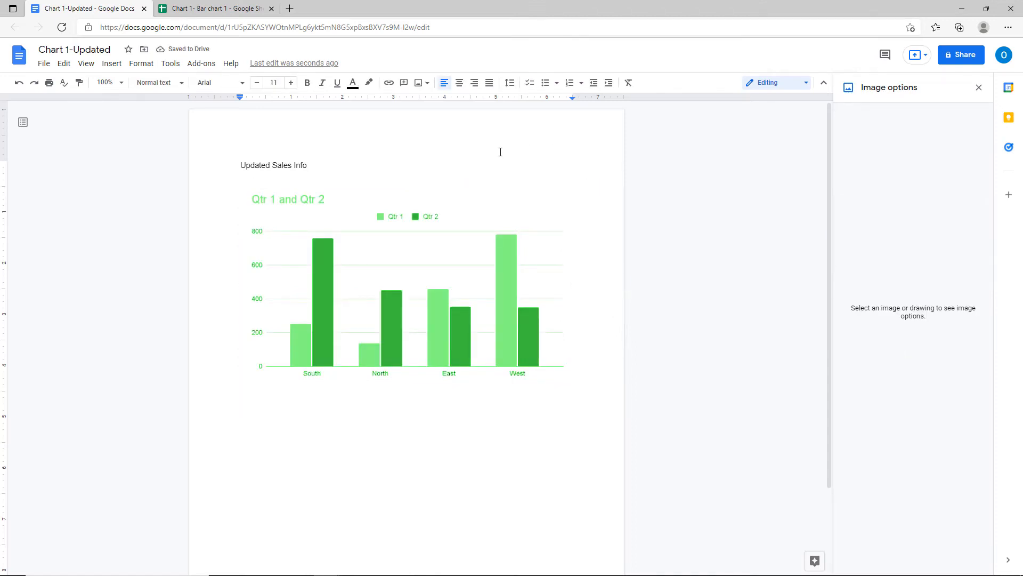
Change West's Qtr 1 value to 550 in the spreadsheet and update the linked chart in the document.
{"action": "left_click", "coordinate": [211, 9]}
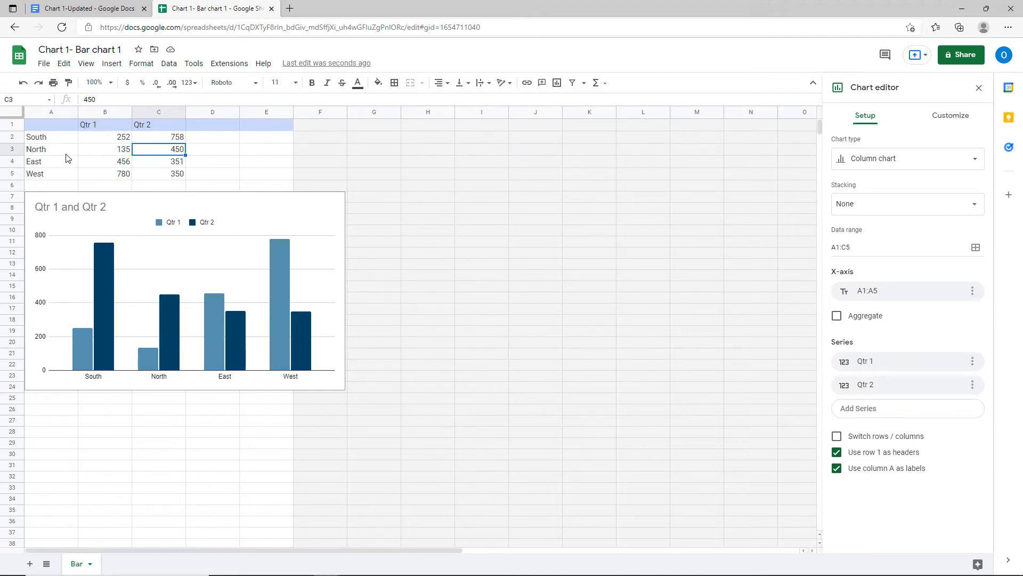
{"action": "left_click", "coordinate": [110, 177]}
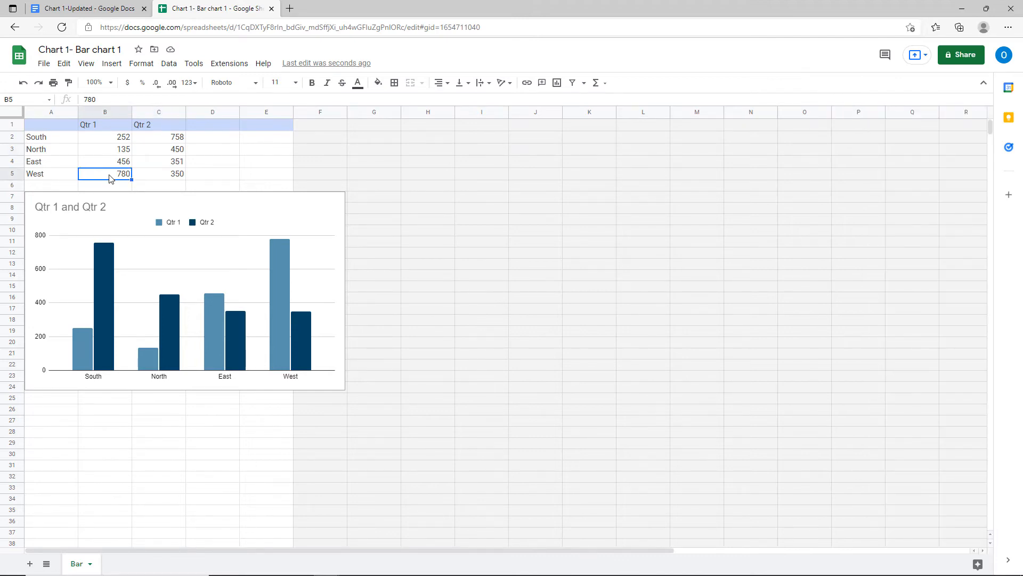
{"action": "type", "text": "550"}
{"action": "key", "text": "Return"}
{"action": "key", "text": "BackSpace"}
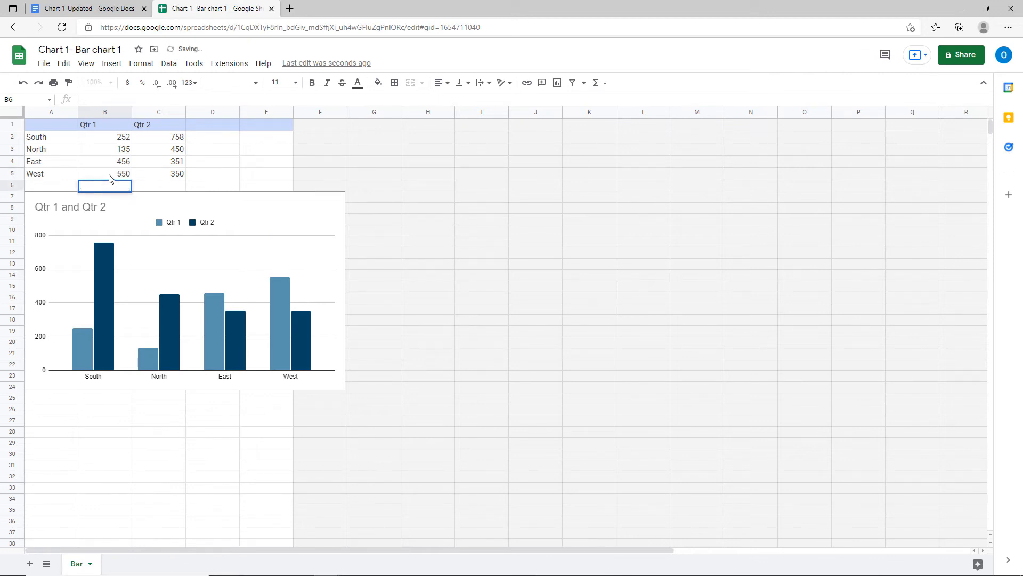
{"action": "left_click", "coordinate": [106, 163]}
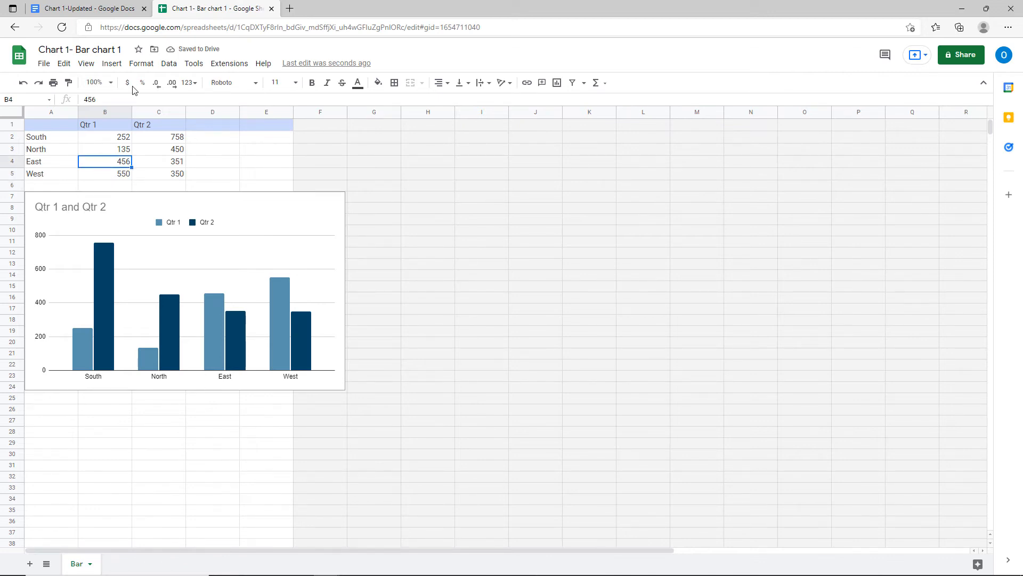
{"action": "left_click", "coordinate": [100, 14]}
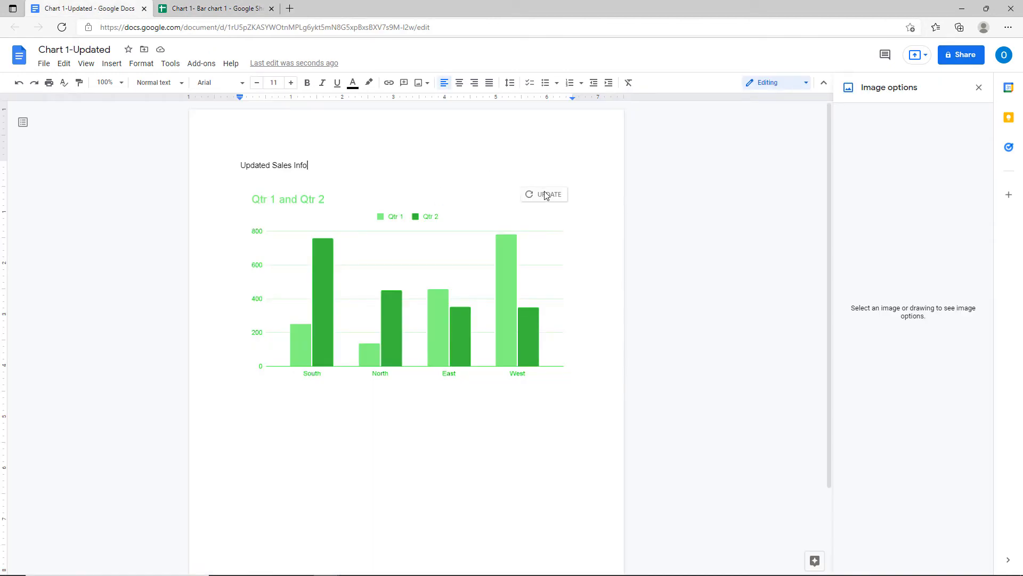
{"action": "left_click", "coordinate": [545, 196]}
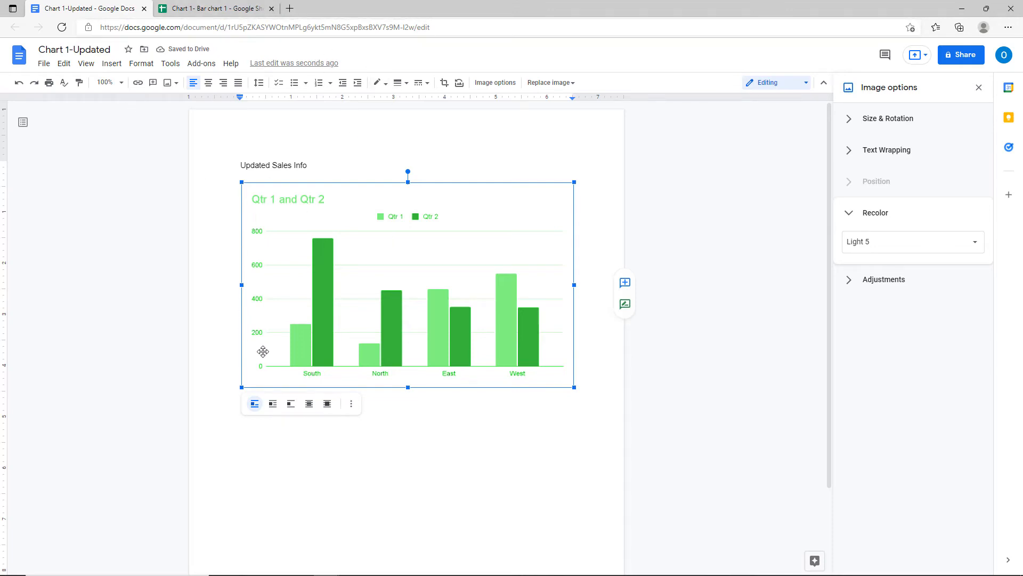
Close the Chart 1- Bar chart 1 spreadsheet and choose Open source from the linked chart's menu.
{"action": "left_click", "coordinate": [273, 14]}
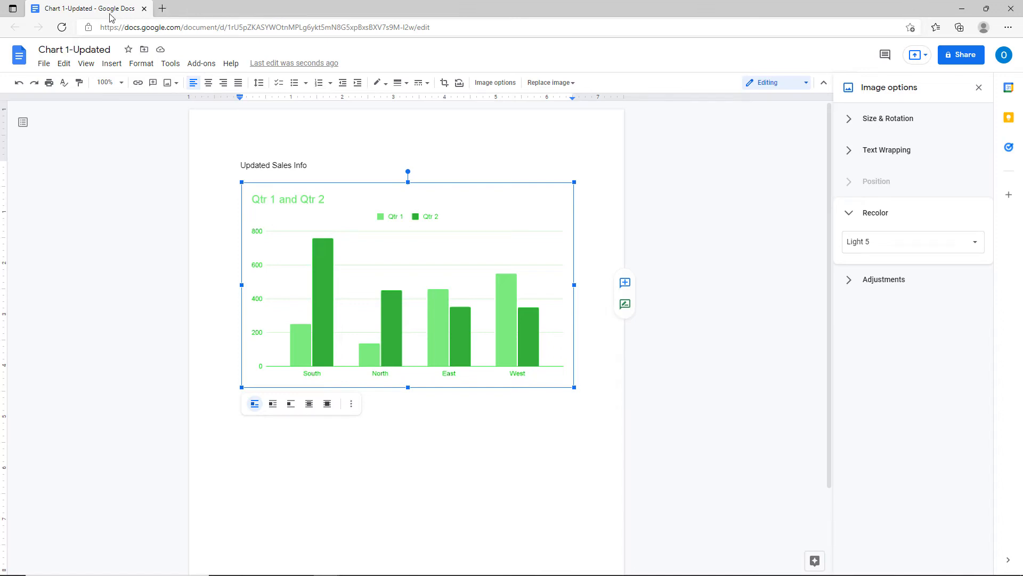
{"action": "mouse_move", "coordinate": [320, 202]}
{"action": "left_click", "coordinate": [544, 195]}
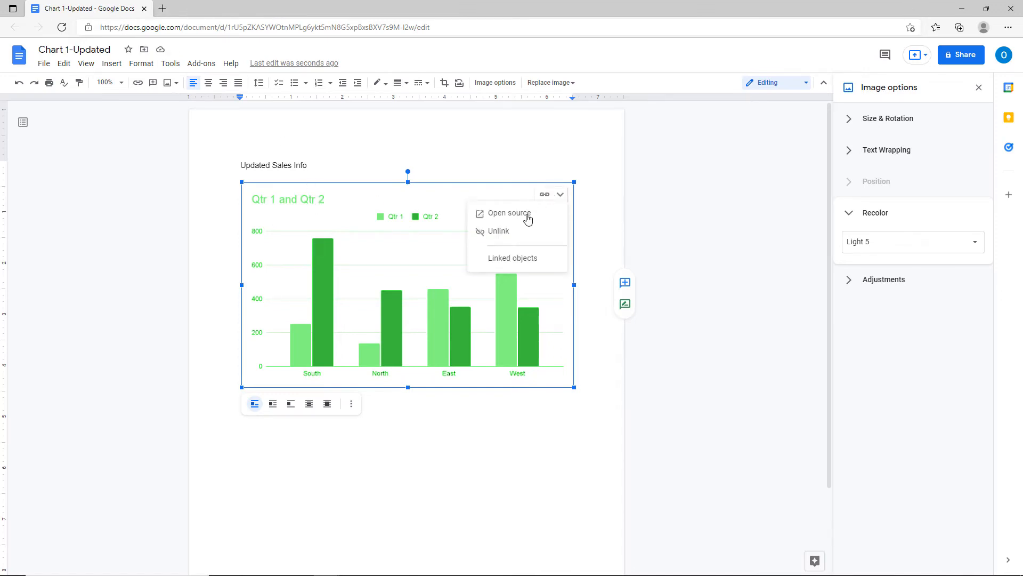
{"action": "left_click", "coordinate": [509, 214]}
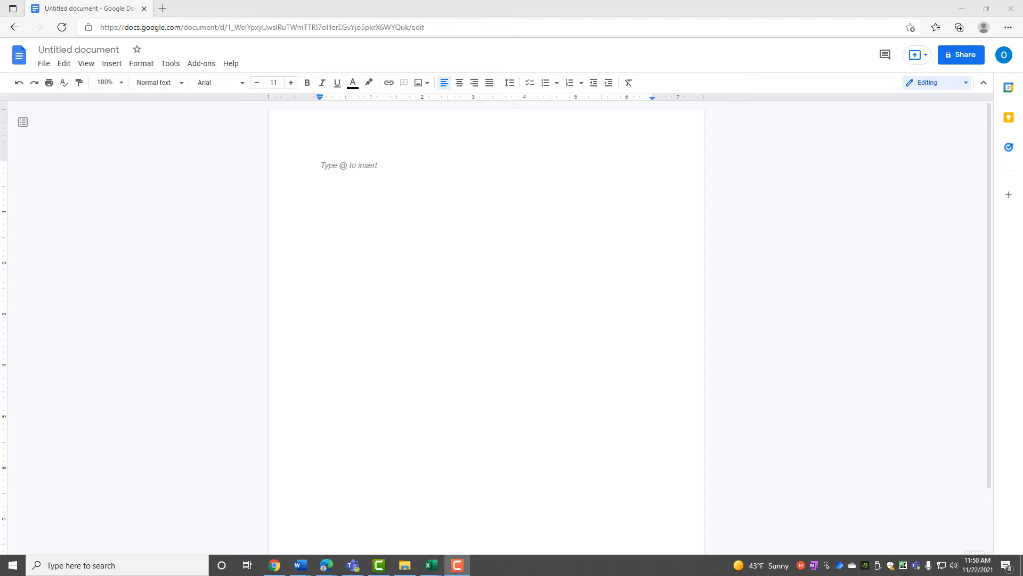
Import the Supplies, Office, Wages and Utilities chart from the Monthly Sales spreadsheet into the blank document.
{"action": "left_click", "coordinate": [324, 169]}
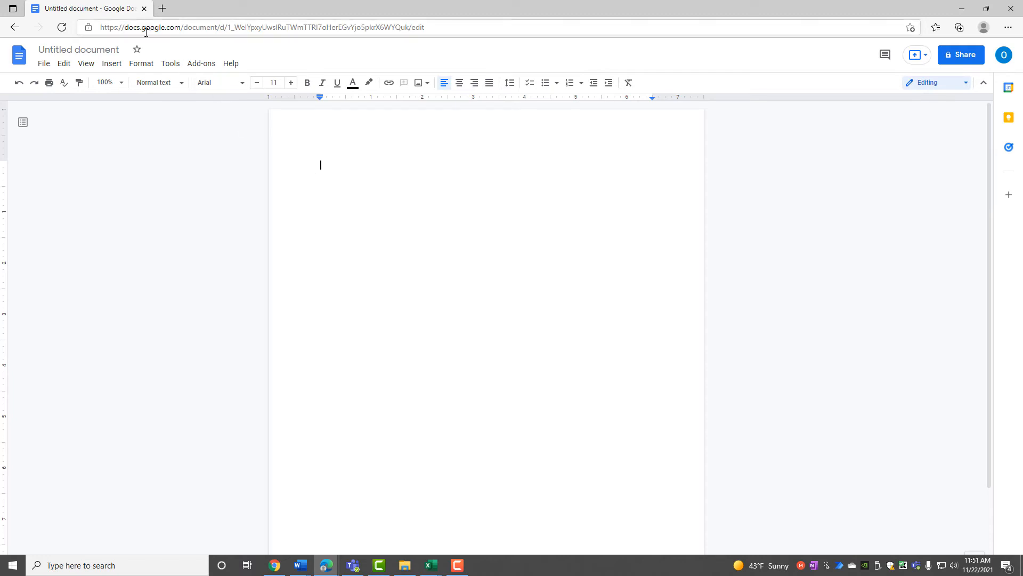
{"action": "left_click", "coordinate": [116, 65]}
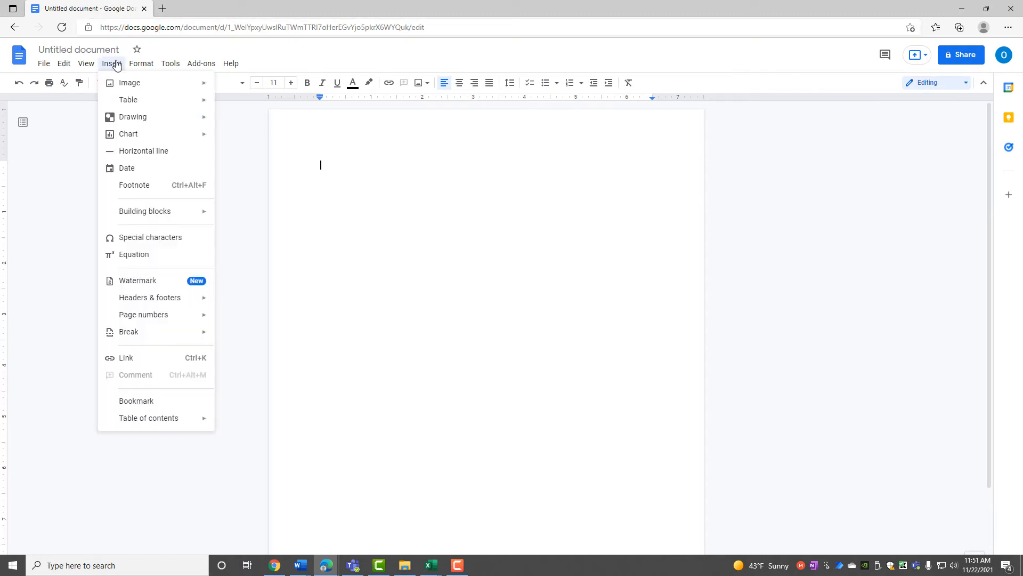
{"action": "mouse_move", "coordinate": [119, 138]}
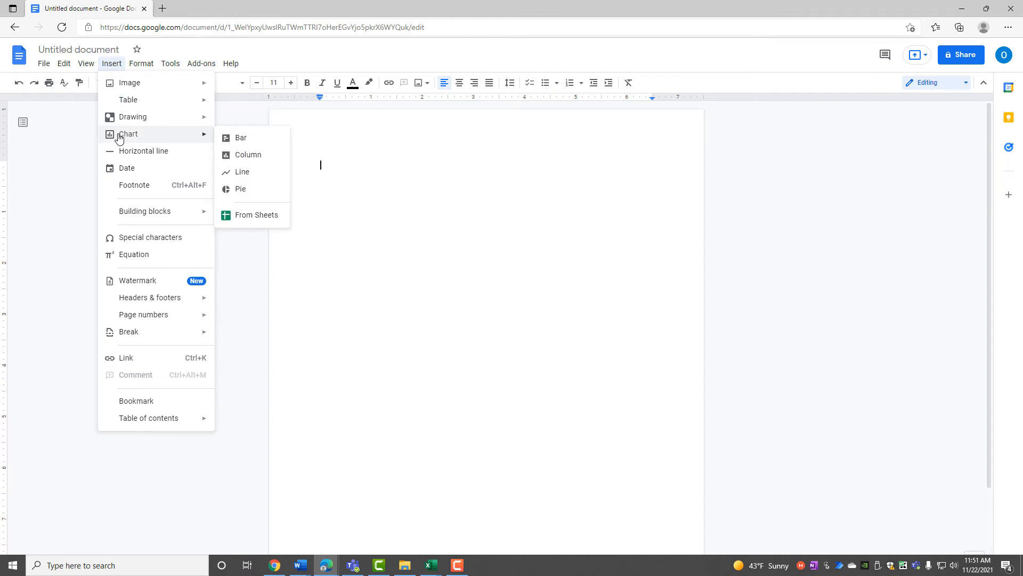
{"action": "left_click", "coordinate": [248, 218]}
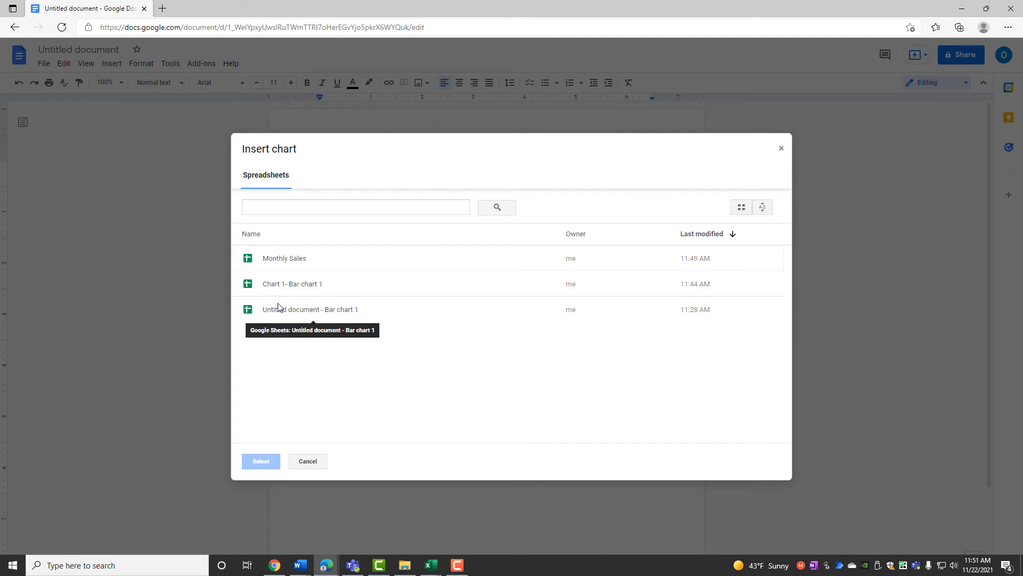
{"action": "left_click", "coordinate": [286, 259]}
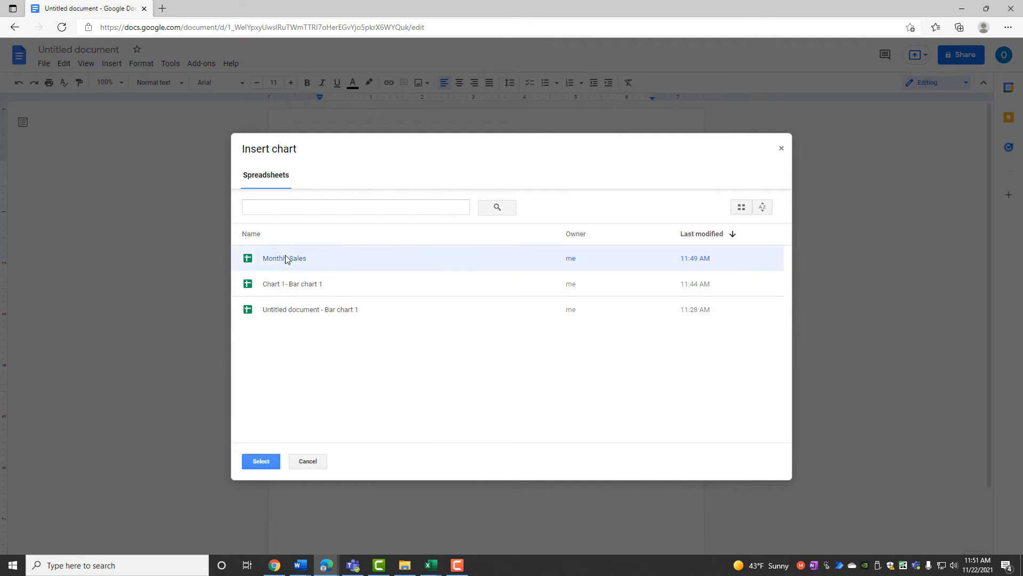
{"action": "left_click", "coordinate": [261, 462]}
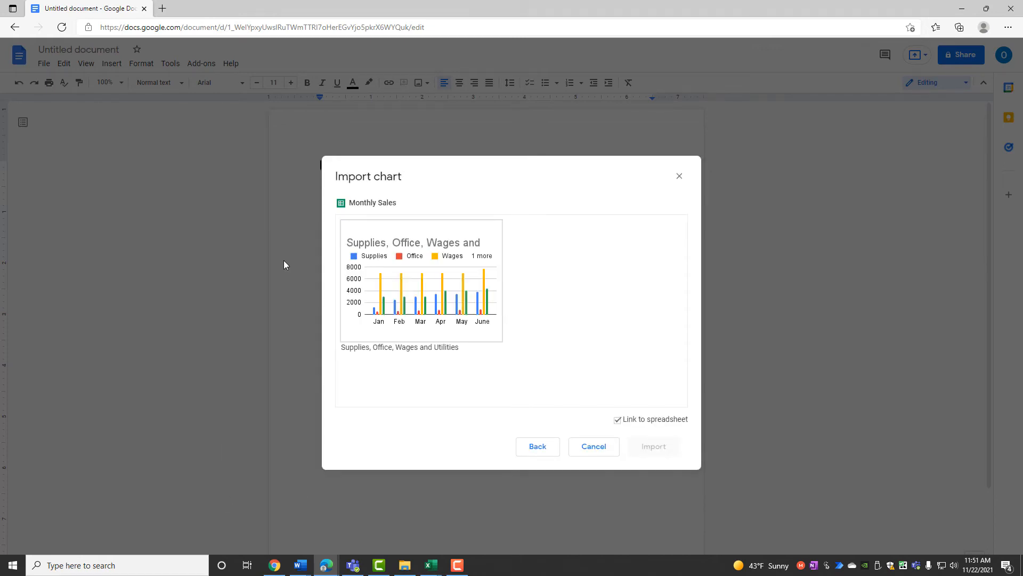
{"action": "left_click", "coordinate": [405, 283]}
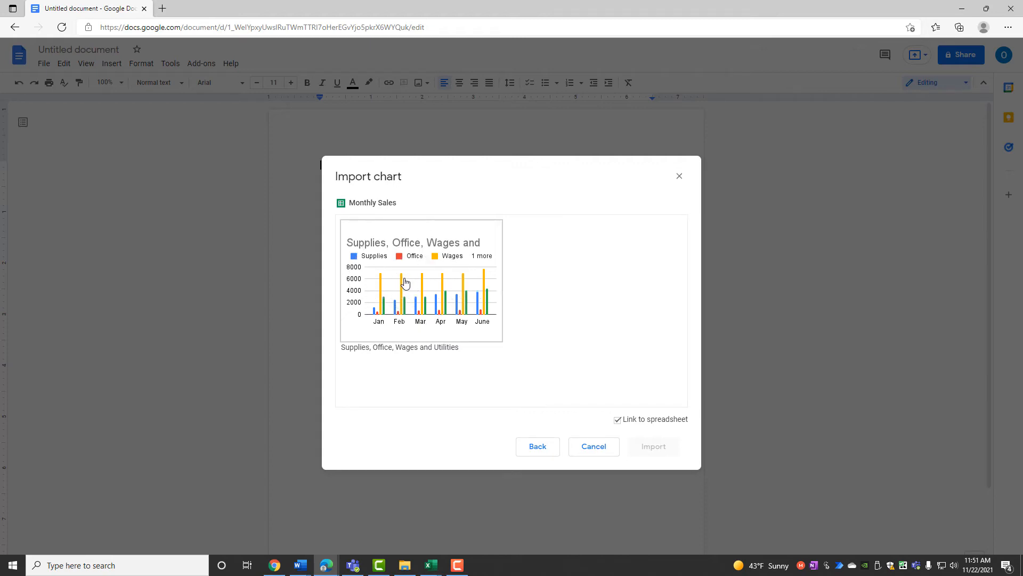
{"action": "left_click", "coordinate": [655, 447]}
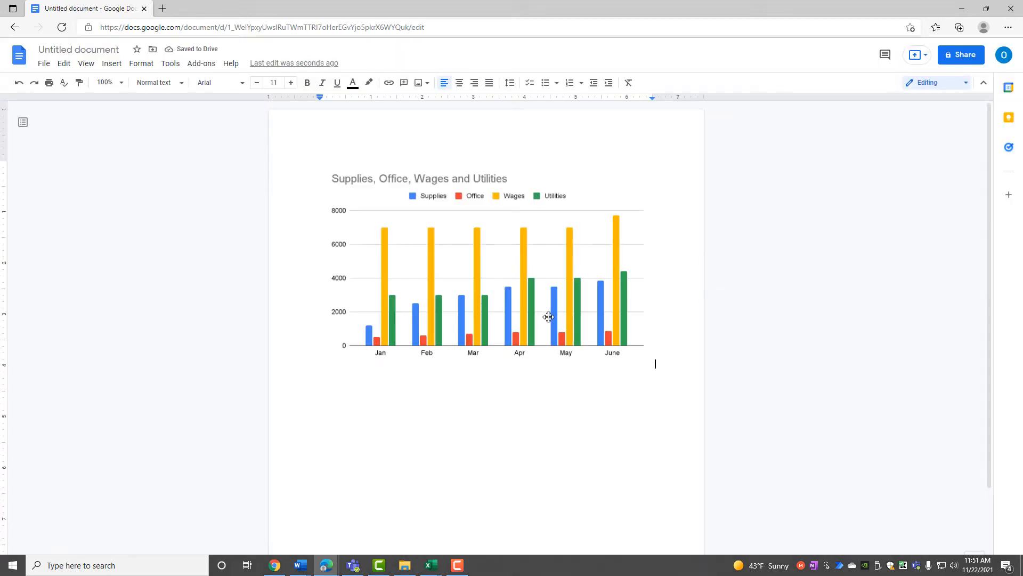
Set the chart to Wrap text and open its Monthly Sales source spreadsheet.
{"action": "left_click", "coordinate": [548, 316]}
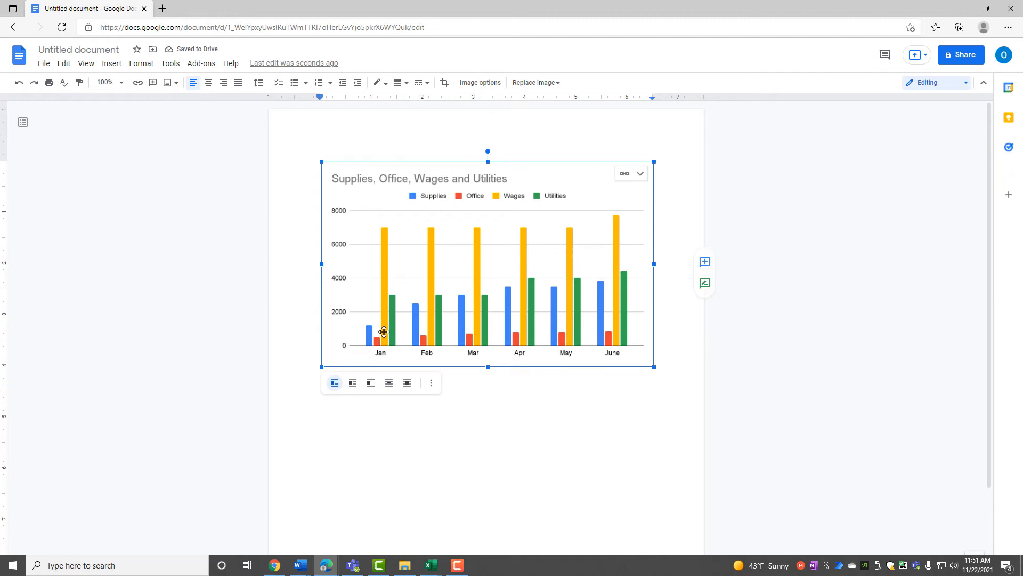
{"action": "left_click", "coordinate": [353, 384]}
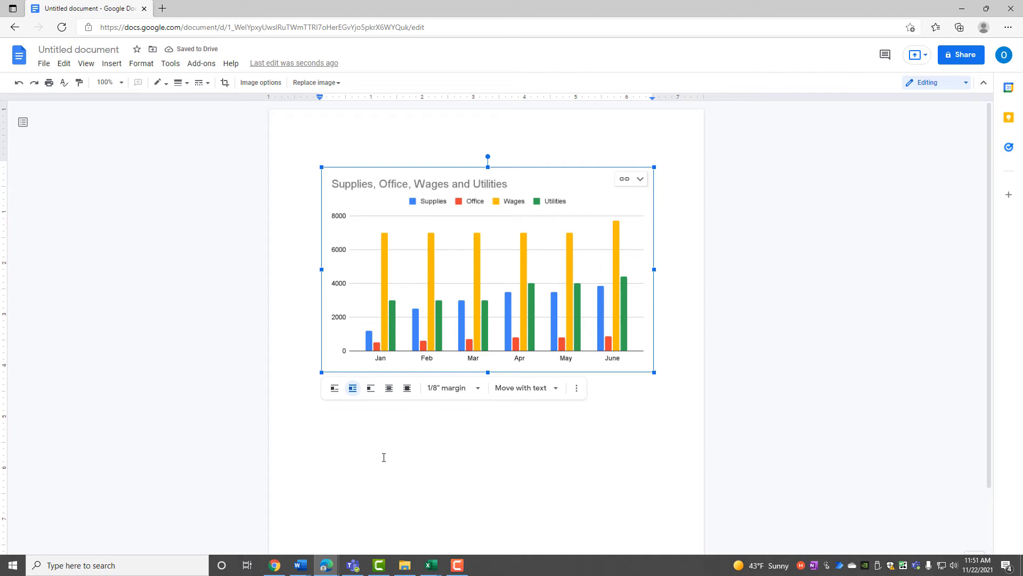
{"action": "left_click", "coordinate": [640, 180]}
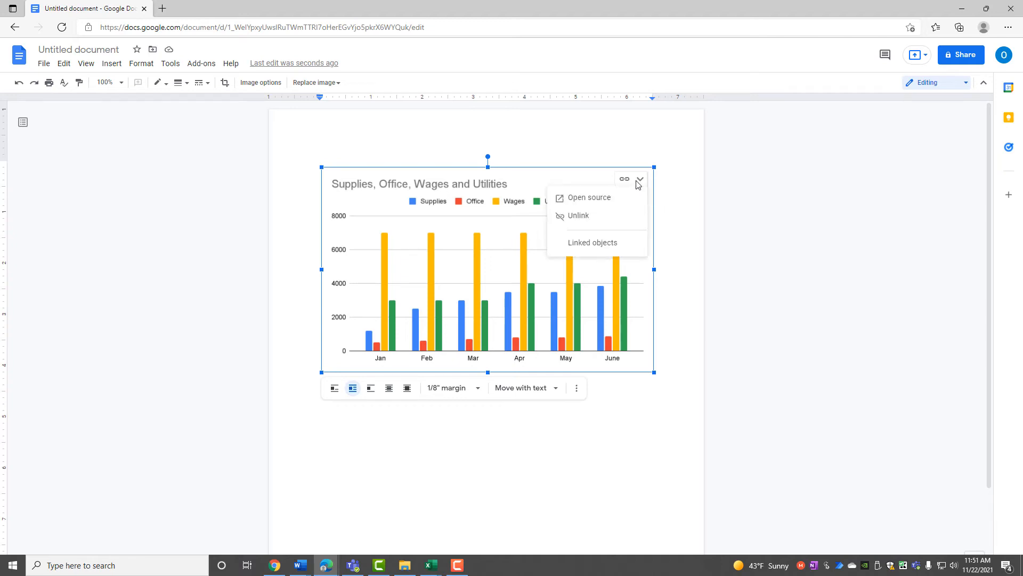
{"action": "left_click", "coordinate": [602, 198]}
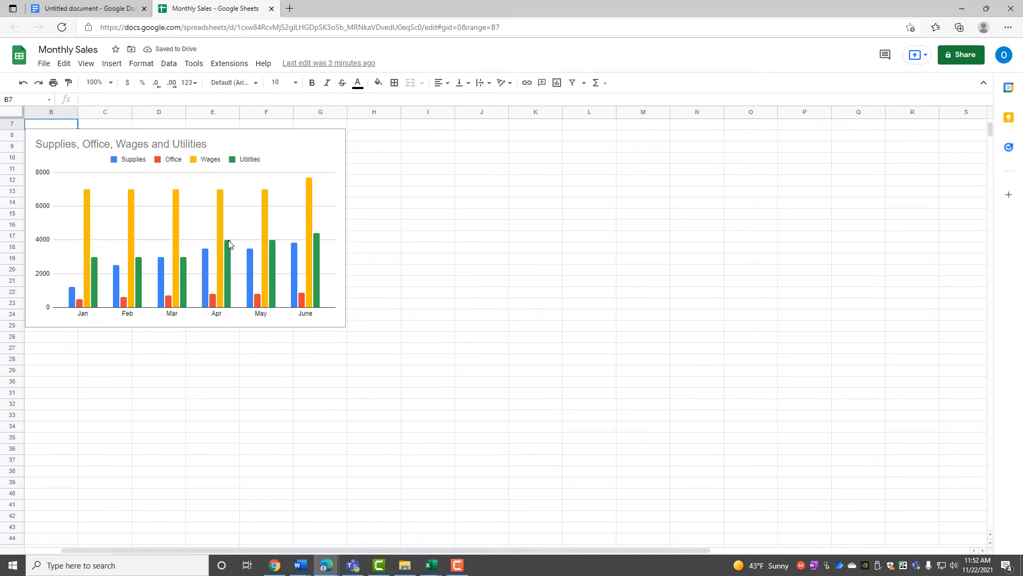
Change Utilities to 5,000 for Mar (D5) and 4,000 for Feb (C5), then select the chart.
{"action": "scroll", "coordinate": [228, 241], "scroll_direction": "up", "scroll_amount": 2}
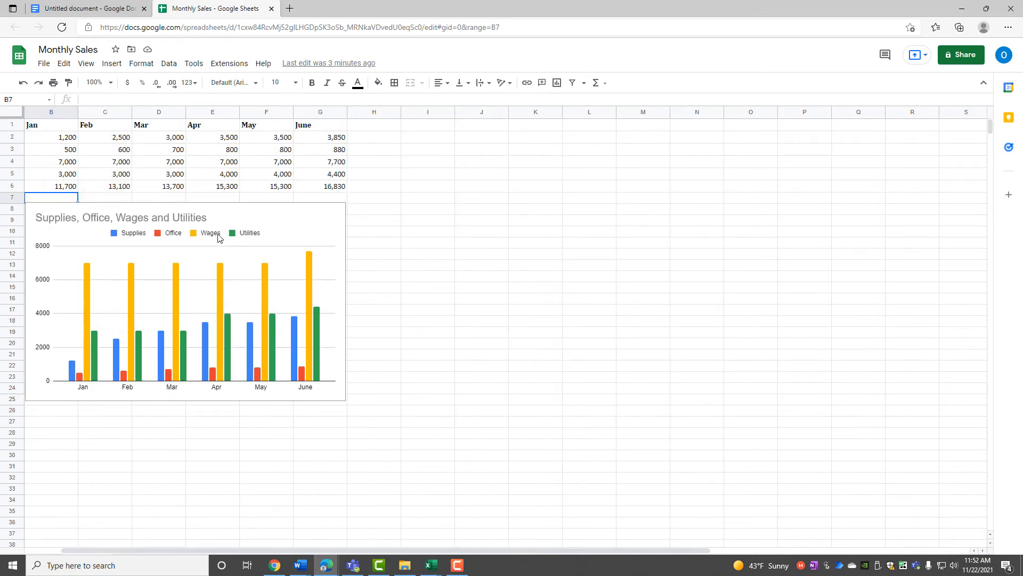
{"action": "left_click", "coordinate": [169, 178]}
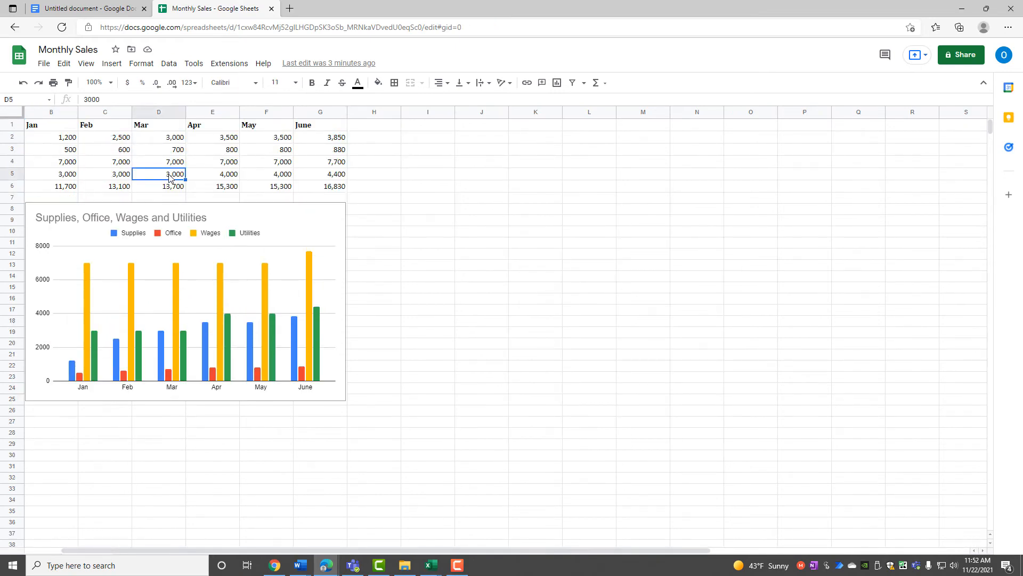
{"action": "type", "text": "5000"}
{"action": "key", "text": "Return"}
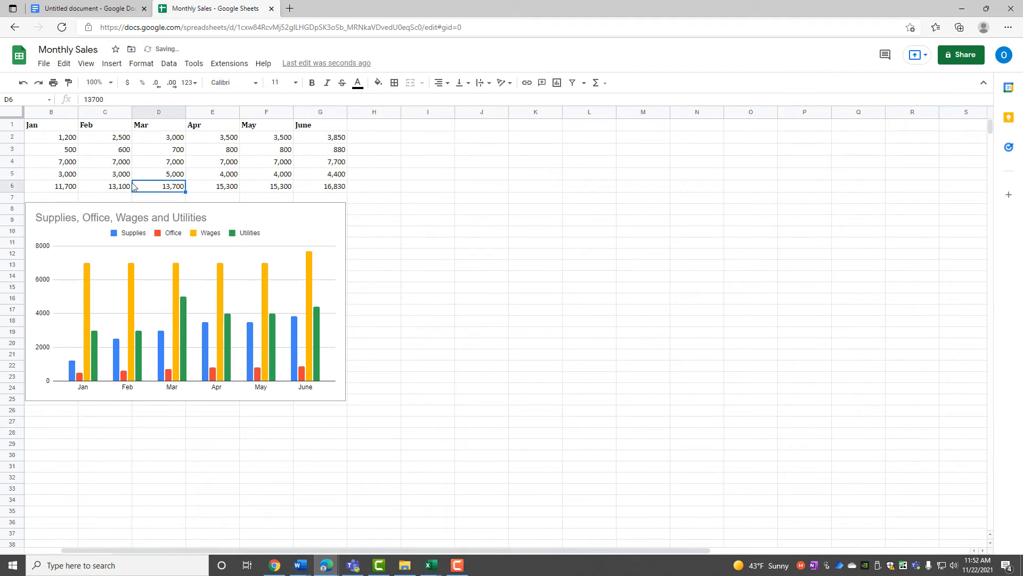
{"action": "left_click", "coordinate": [118, 178]}
{"action": "type", "text": "4"}
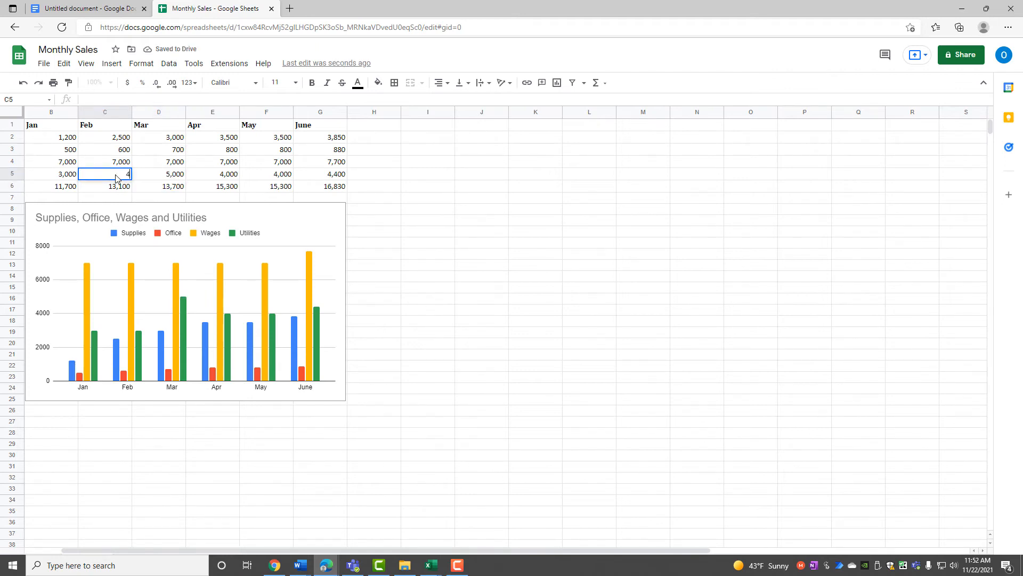
{"action": "type", "text": "000"}
{"action": "key", "text": "Return"}
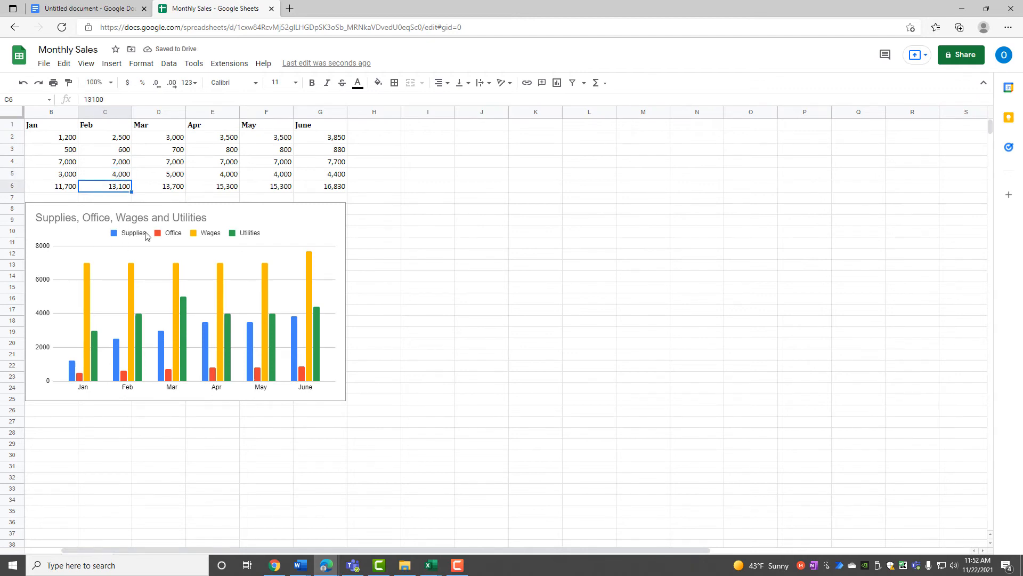
{"action": "left_click", "coordinate": [255, 223]}
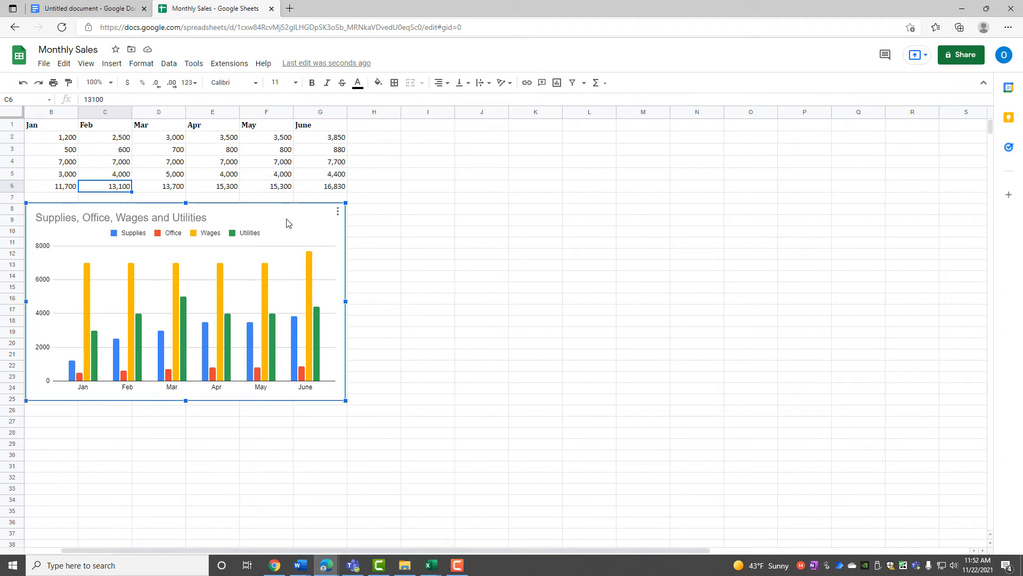
Open Edit chart for the Monthly Sales chart and change its type to 100% stacked column.
{"action": "left_click", "coordinate": [338, 212]}
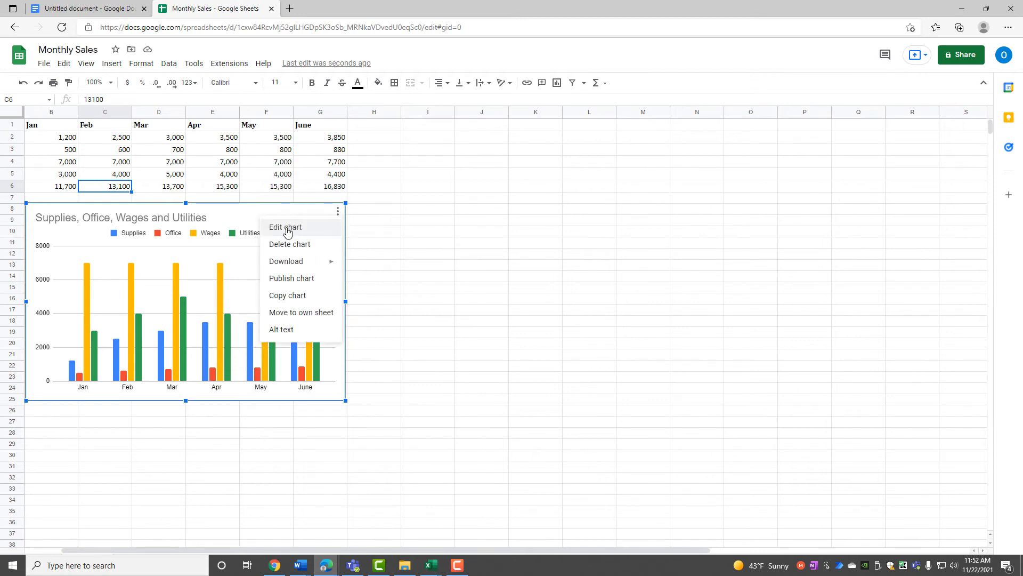
{"action": "left_click", "coordinate": [314, 227]}
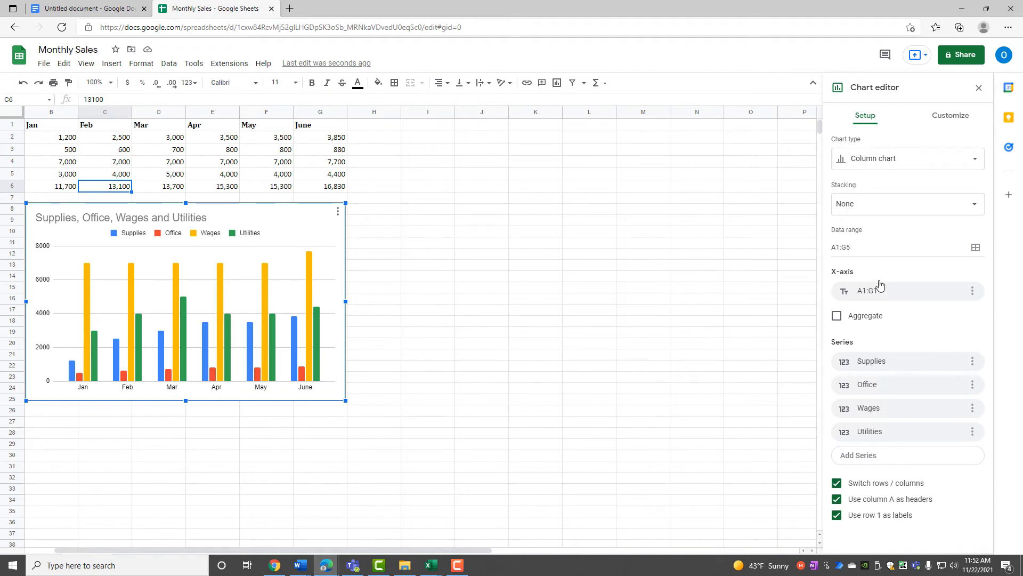
{"action": "left_click", "coordinate": [871, 160]}
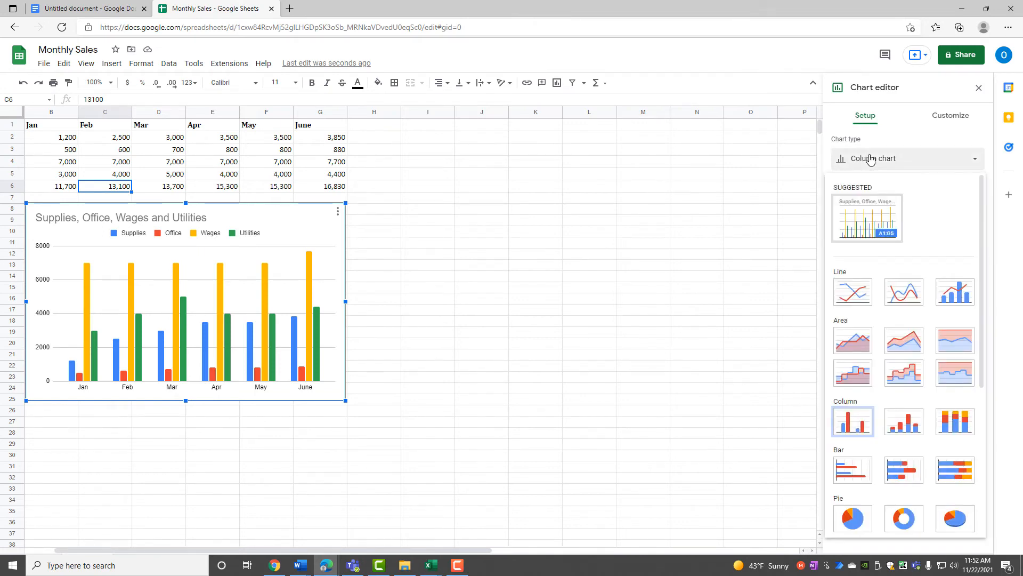
{"action": "left_click", "coordinate": [947, 428]}
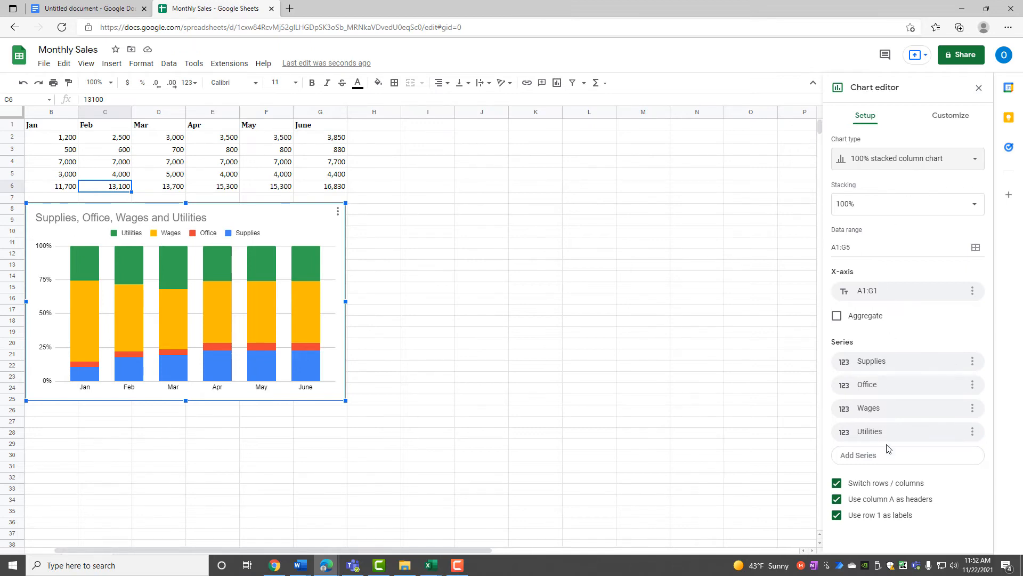
Set the chart's background colour to blue, then to teal, and close the chart editor.
{"action": "left_click", "coordinate": [945, 121]}
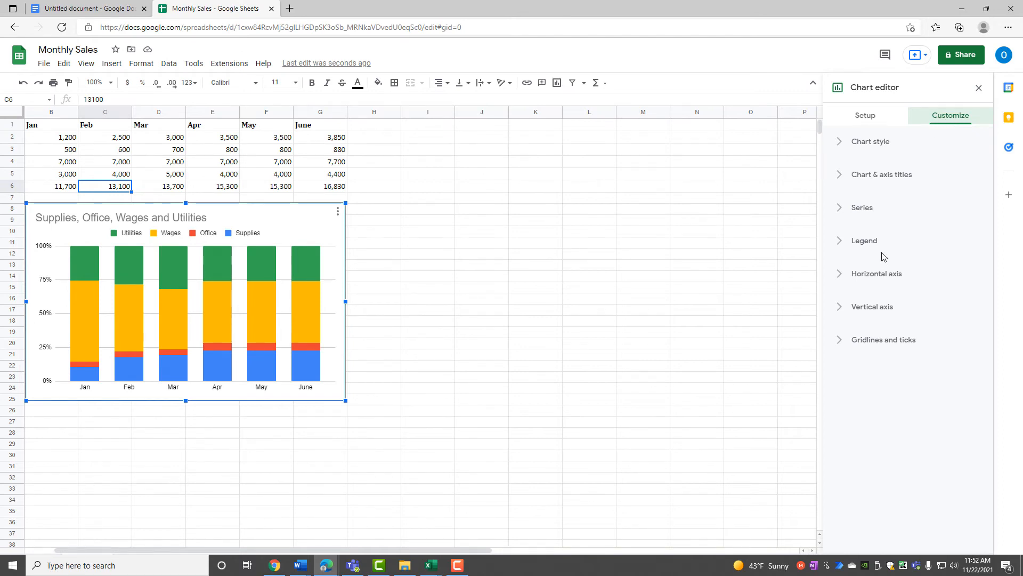
{"action": "left_click", "coordinate": [846, 143]}
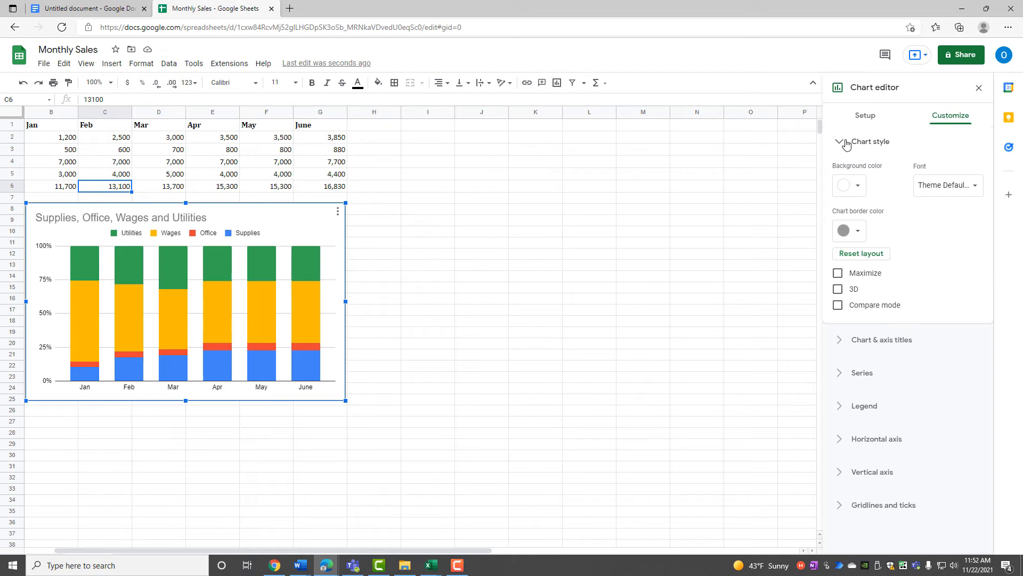
{"action": "left_click", "coordinate": [858, 185]}
{"action": "left_click", "coordinate": [868, 223]}
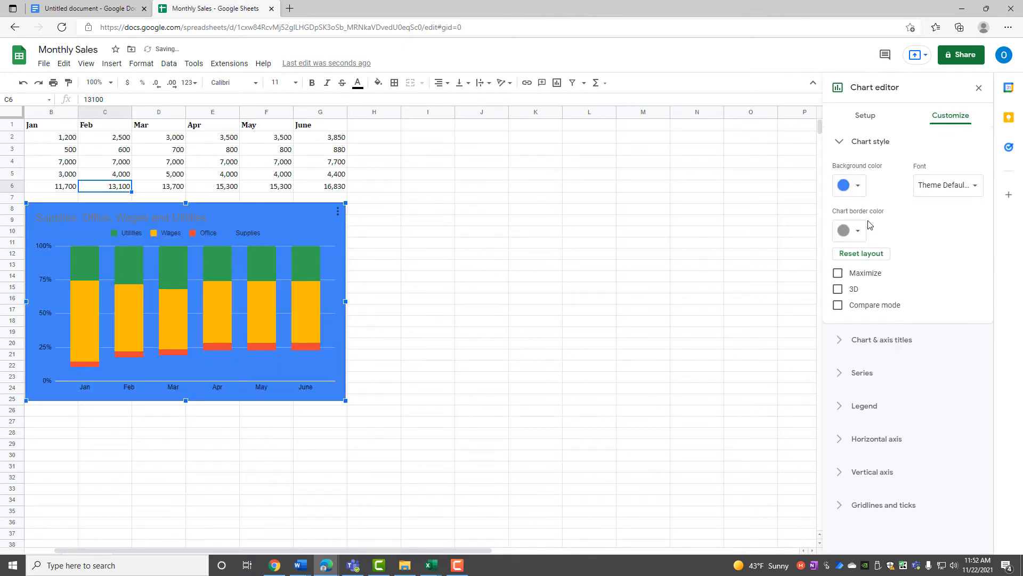
{"action": "left_click", "coordinate": [857, 188]}
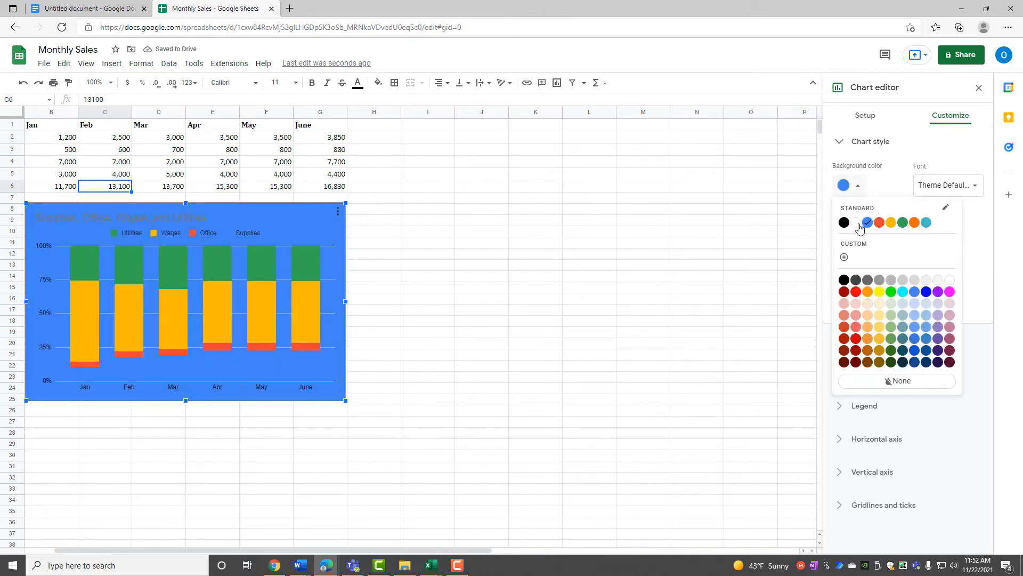
{"action": "left_click", "coordinate": [927, 223]}
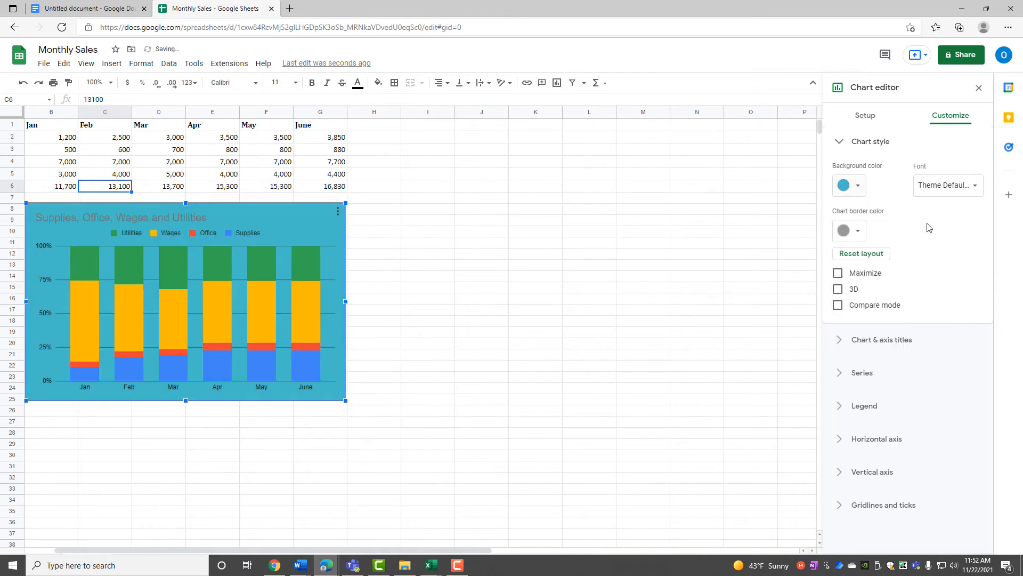
{"action": "left_click", "coordinate": [977, 89]}
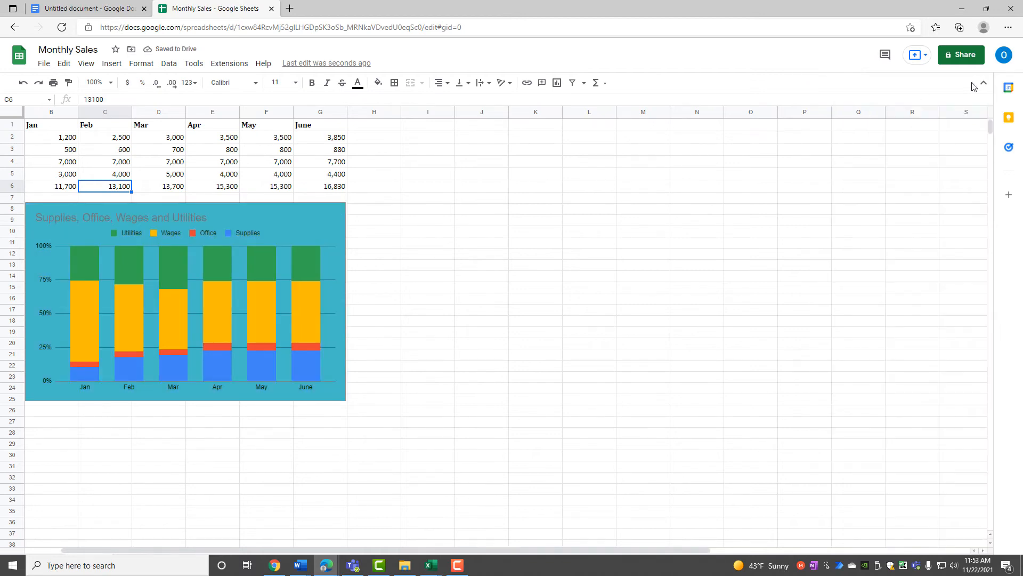
Close the Monthly Sales spreadsheet, update the linked chart in the Docs document, and select it.
{"action": "left_click", "coordinate": [271, 10]}
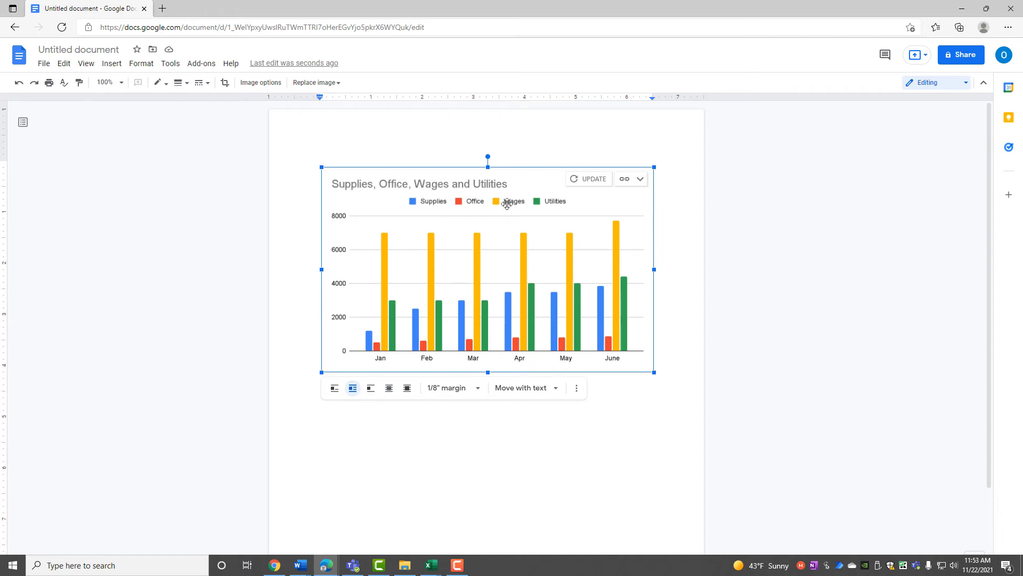
{"action": "left_click", "coordinate": [580, 179]}
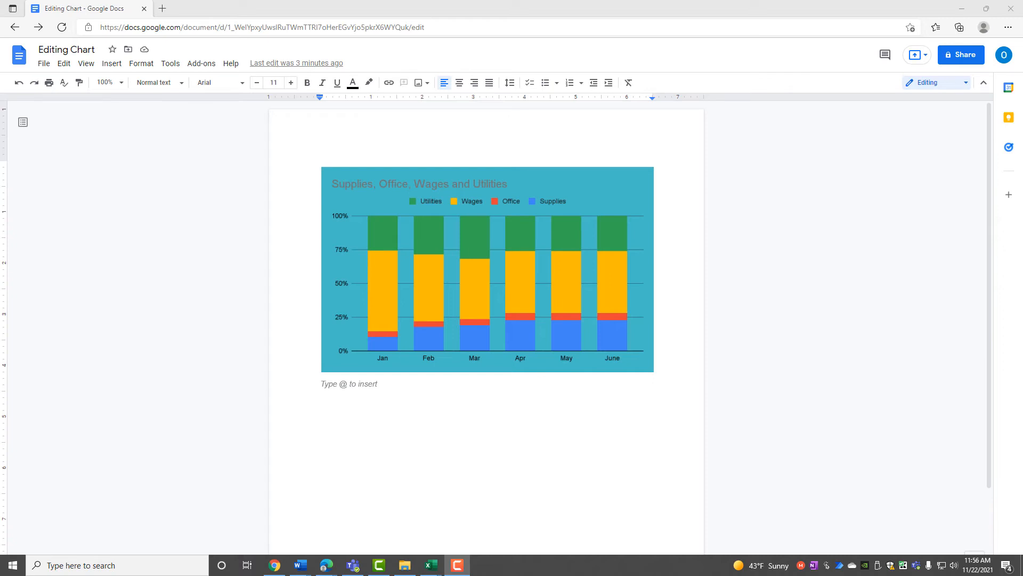
{"action": "left_click", "coordinate": [351, 237]}
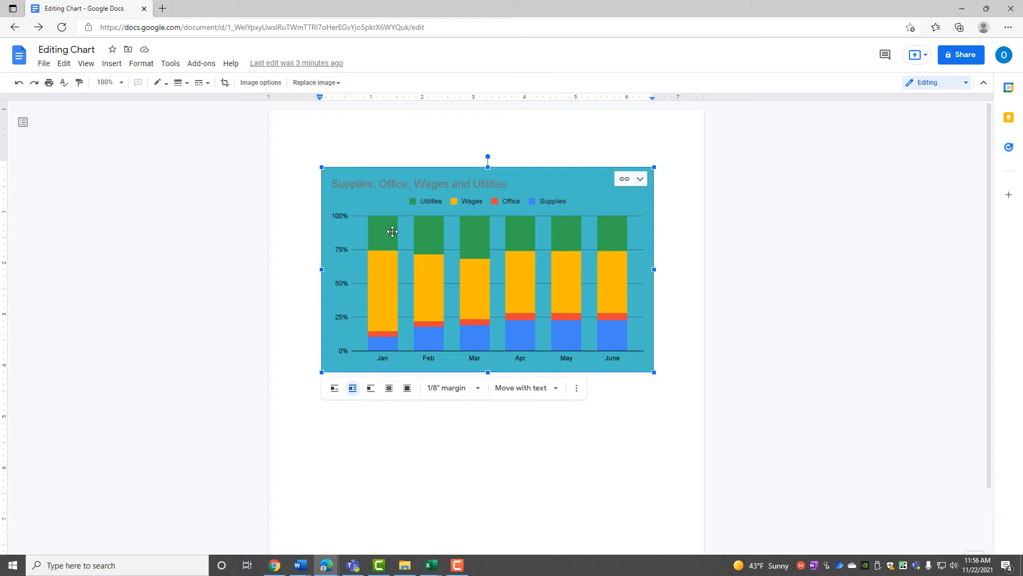
Open the linked chart's Monthly Sales source spreadsheet and choose Edit chart on its chart.
{"action": "left_click", "coordinate": [624, 181]}
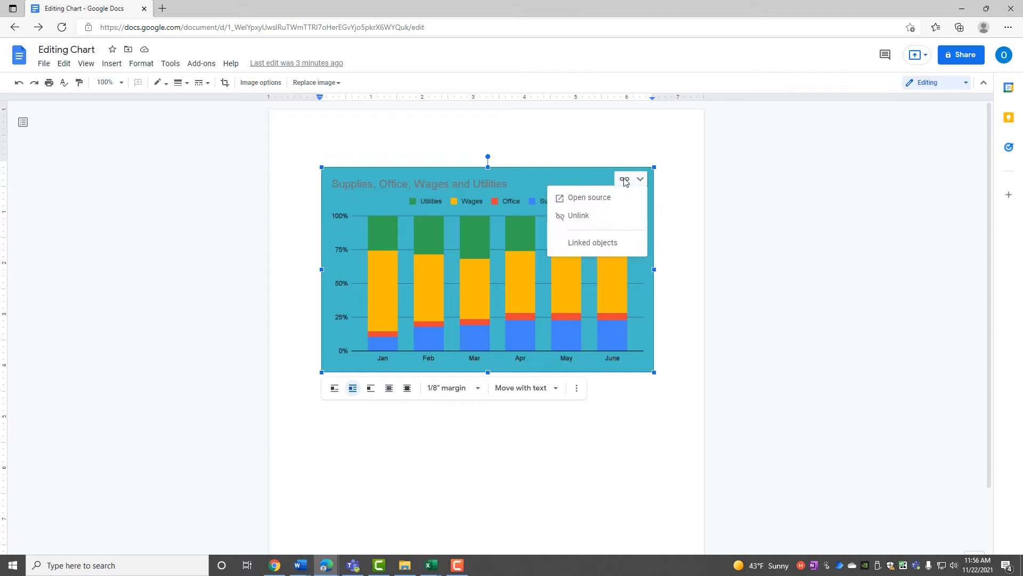
{"action": "left_click", "coordinate": [579, 205]}
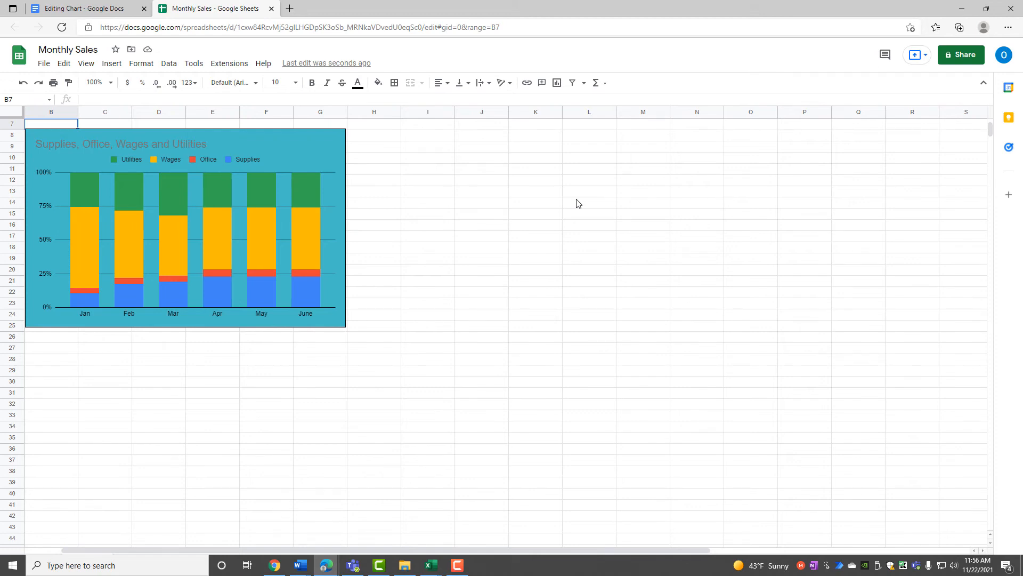
{"action": "scroll", "coordinate": [576, 204], "scroll_direction": "up", "scroll_amount": 2}
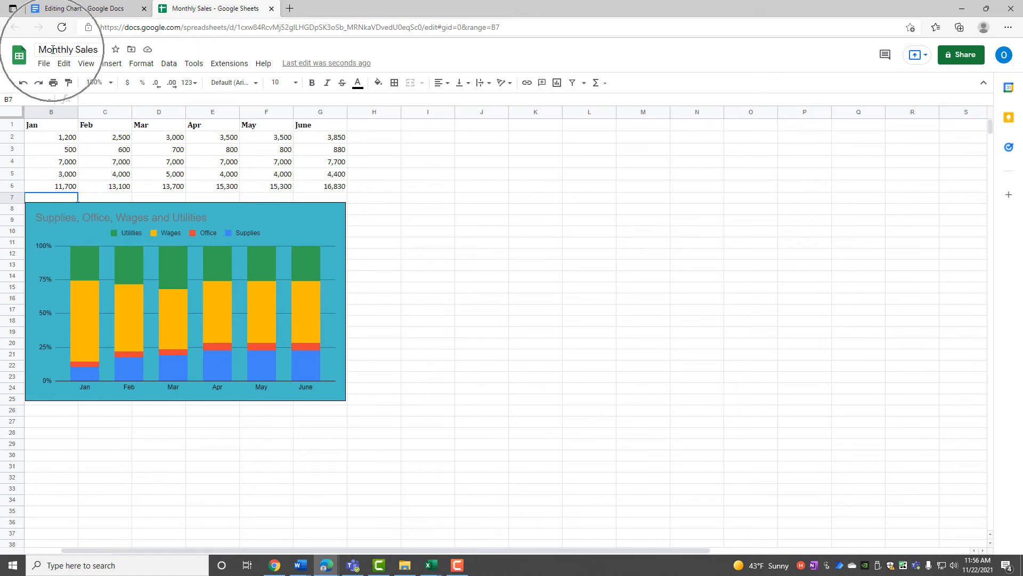
{"action": "left_click", "coordinate": [301, 225]}
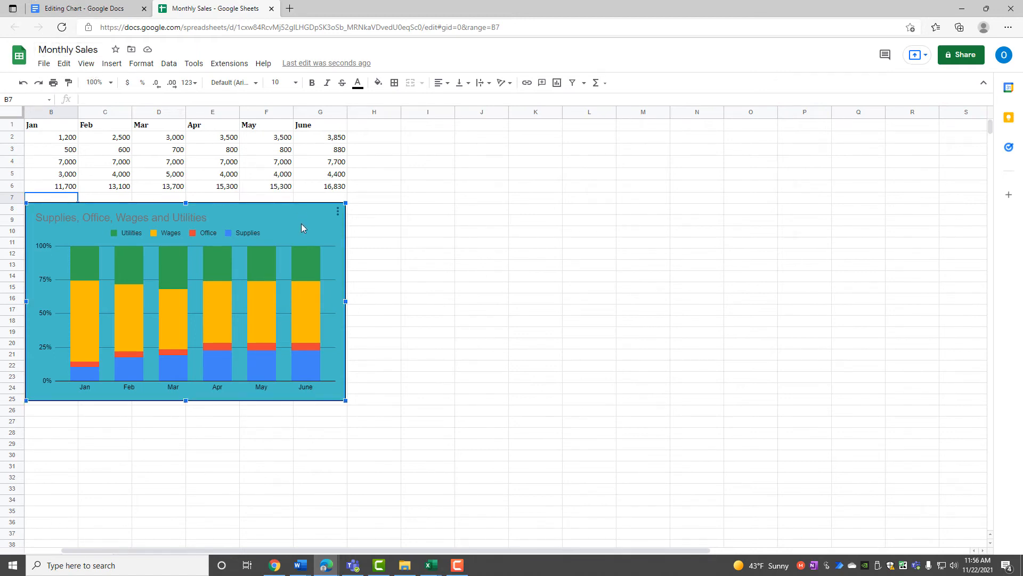
{"action": "left_click", "coordinate": [338, 212]}
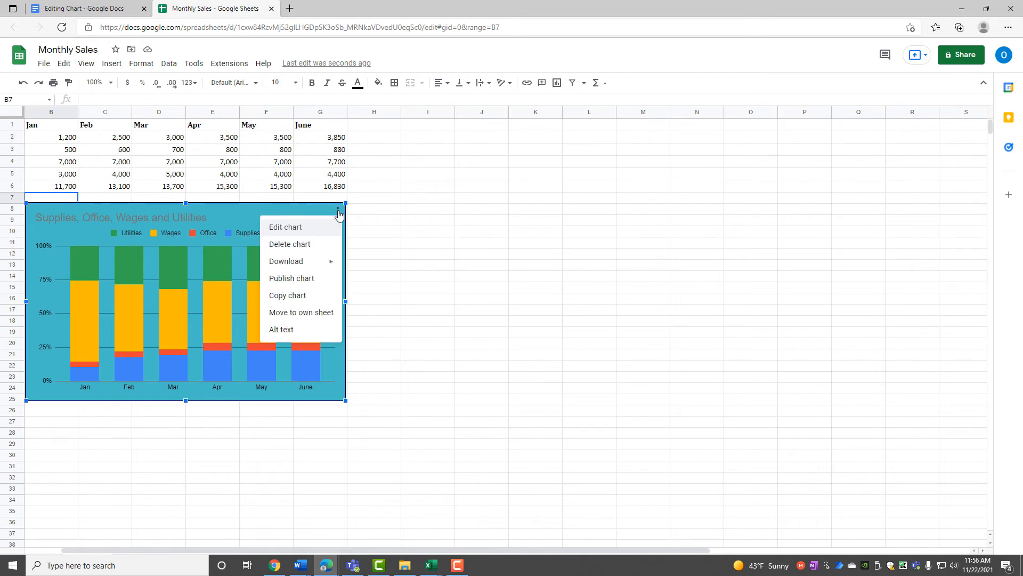
{"action": "left_click", "coordinate": [278, 228]}
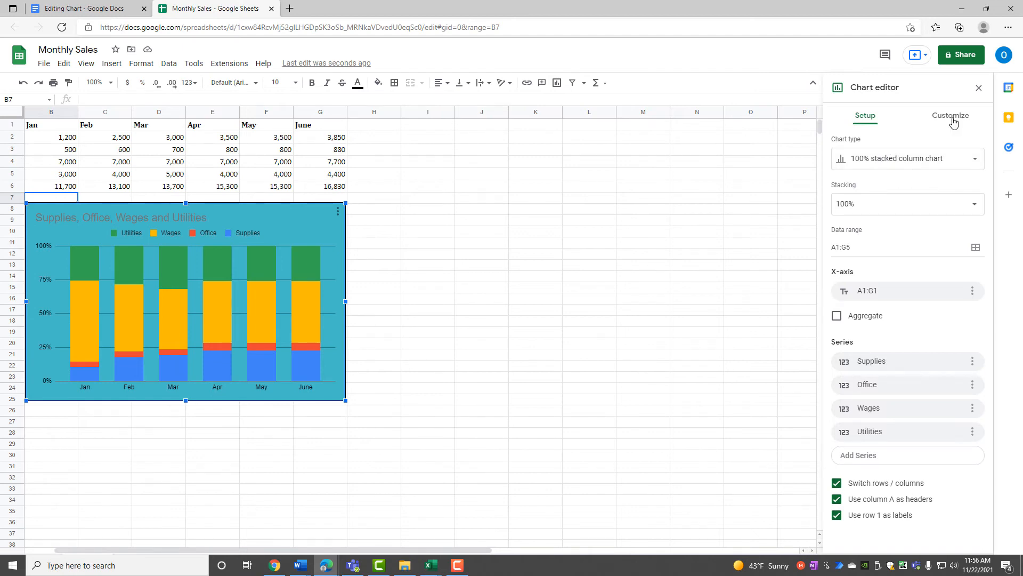
In Chart style, set the chart border colour to blue and turn on 3D.
{"action": "key", "text": "ctrl"}
{"action": "key", "text": "ctrl"}
{"action": "left_click", "coordinate": [952, 121]}
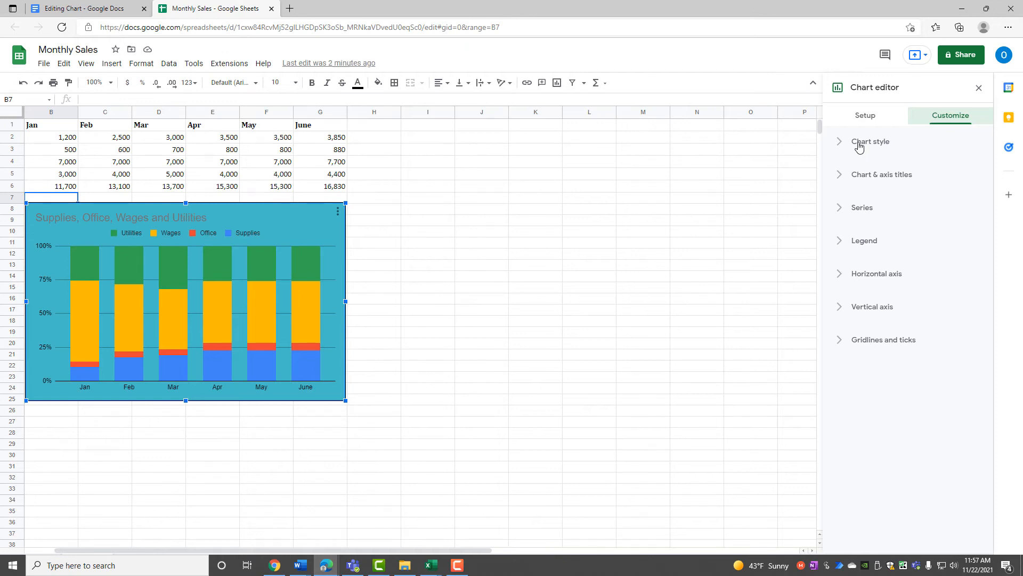
{"action": "left_click", "coordinate": [858, 144]}
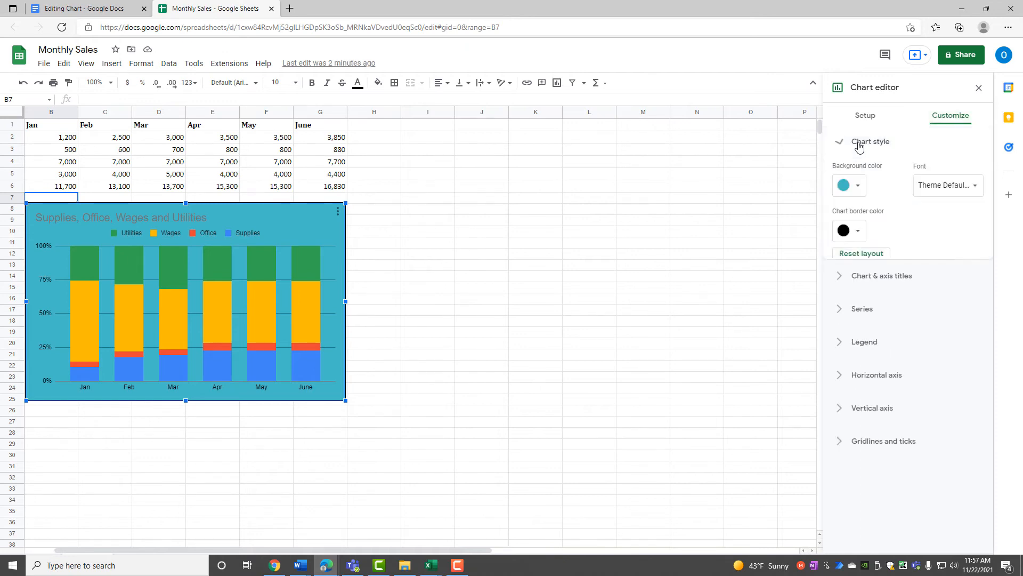
{"action": "left_click", "coordinate": [860, 232]}
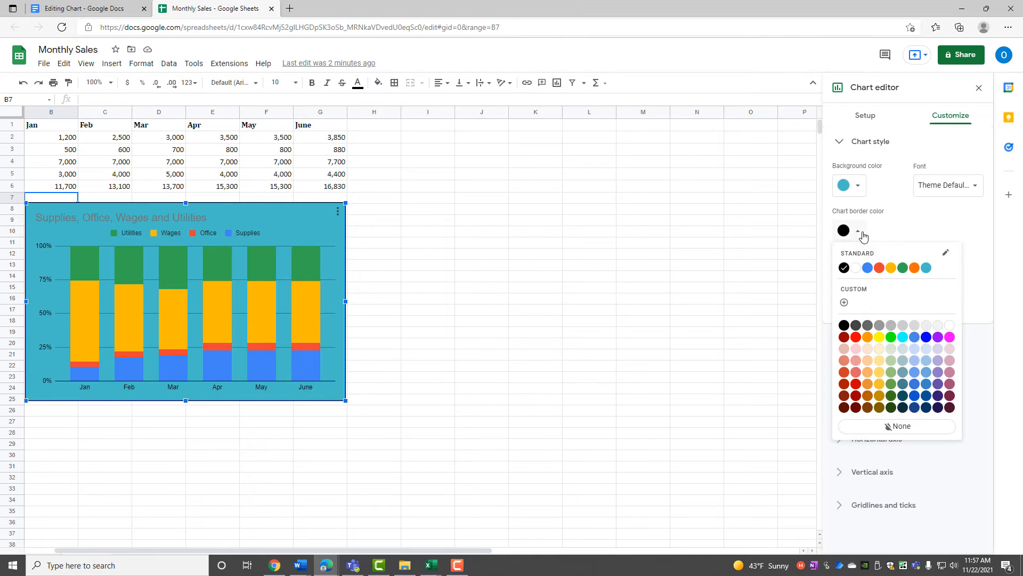
{"action": "left_click", "coordinate": [868, 269]}
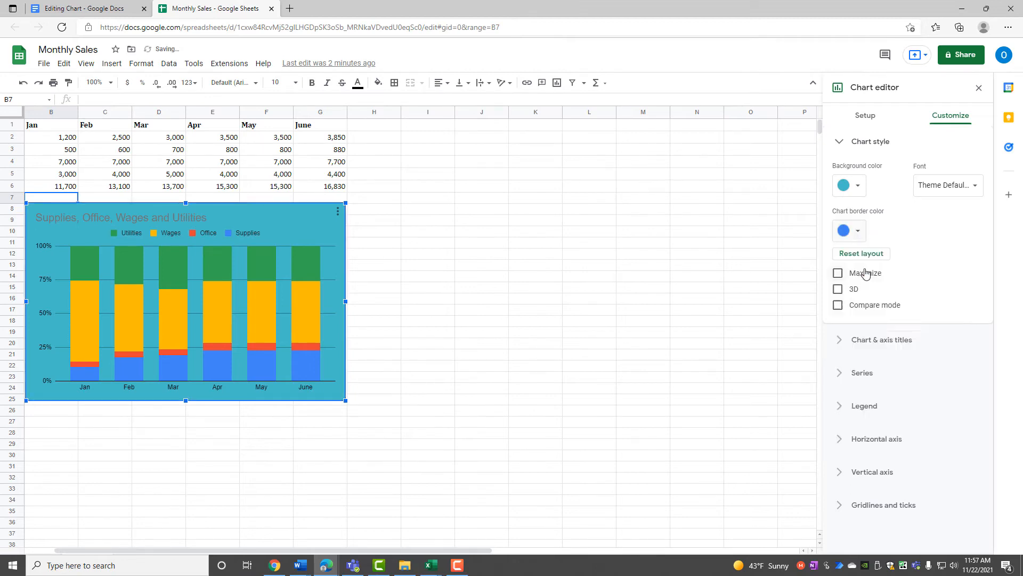
{"action": "left_click", "coordinate": [840, 291]}
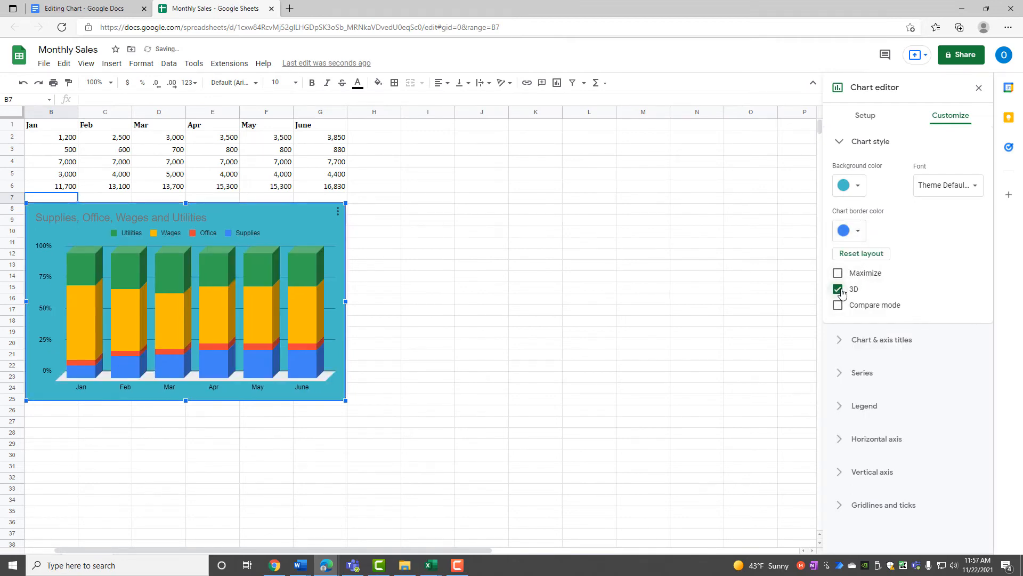
Change the chart font to Arial, then to Narrow, and collapse Chart style.
{"action": "left_click", "coordinate": [935, 185]}
{"action": "left_click", "coordinate": [932, 202]}
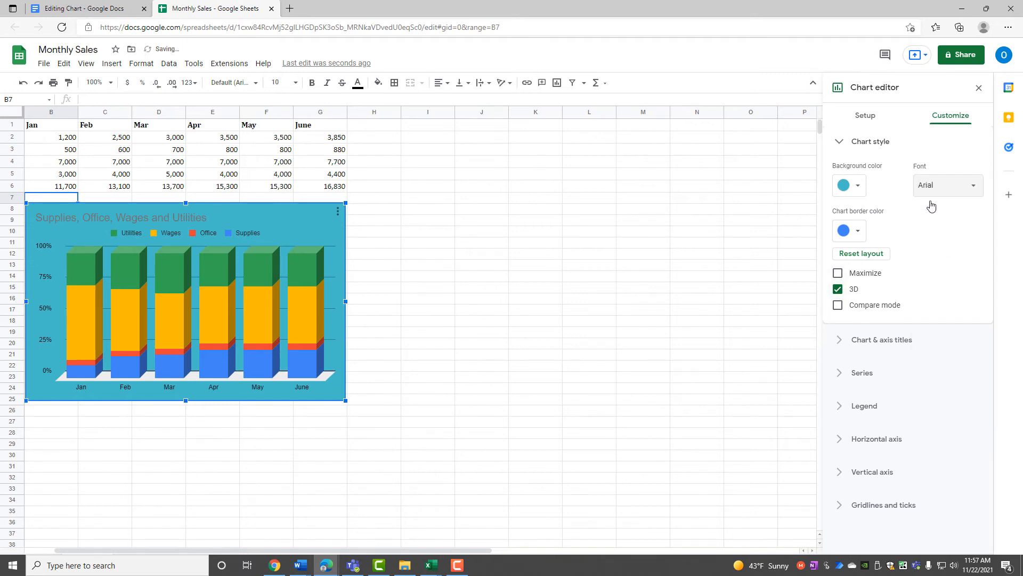
{"action": "left_click", "coordinate": [930, 185]}
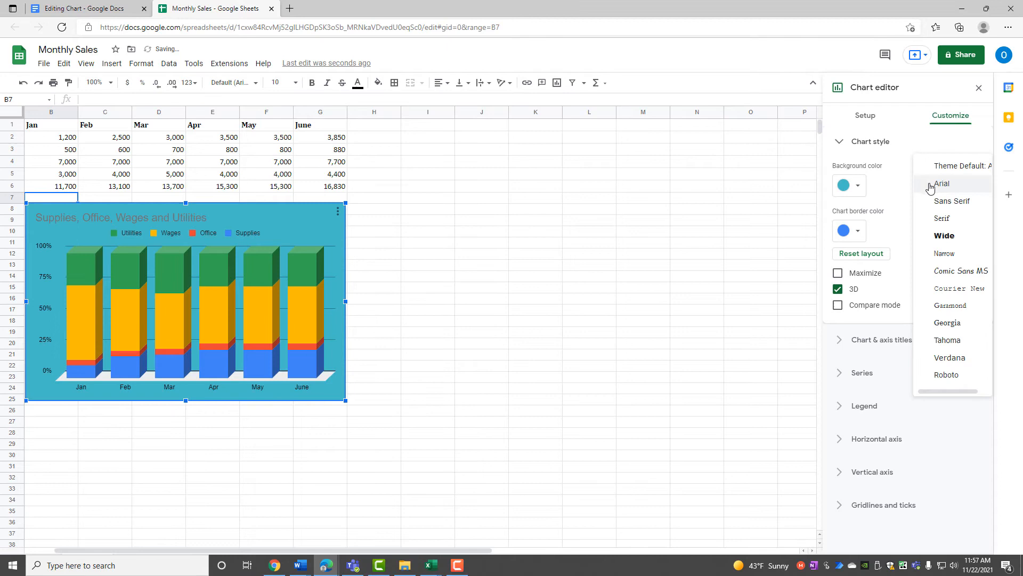
{"action": "left_click", "coordinate": [937, 257]}
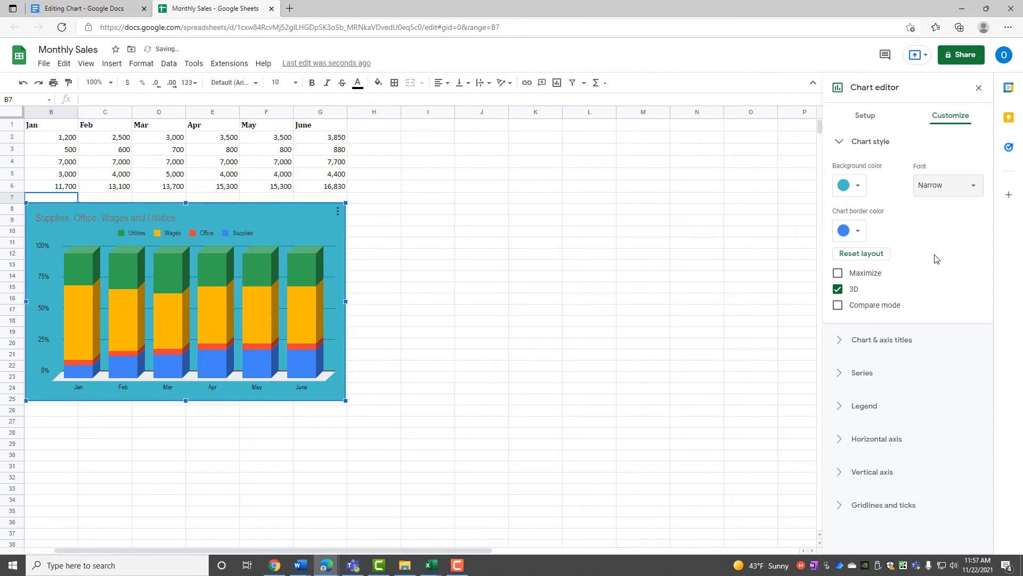
{"action": "left_click", "coordinate": [949, 120]}
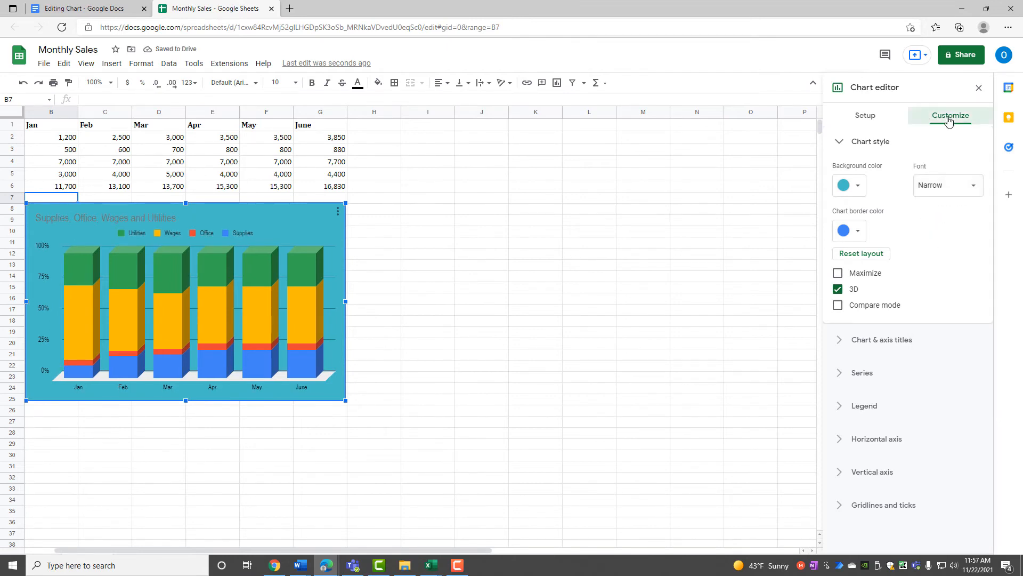
{"action": "left_click", "coordinate": [868, 142]}
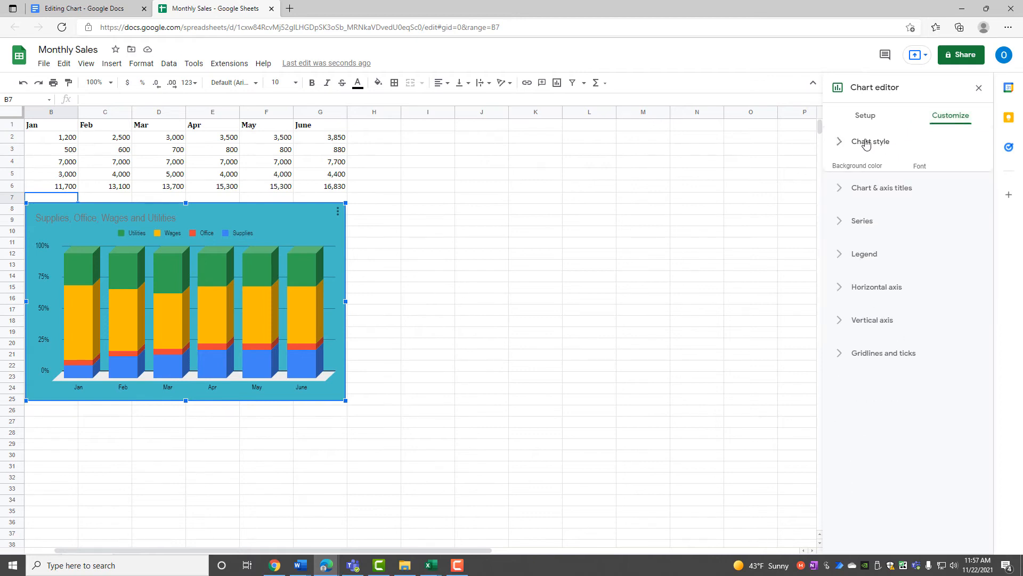
Place the legend on the right with Serif font and red text.
{"action": "left_click", "coordinate": [864, 241]}
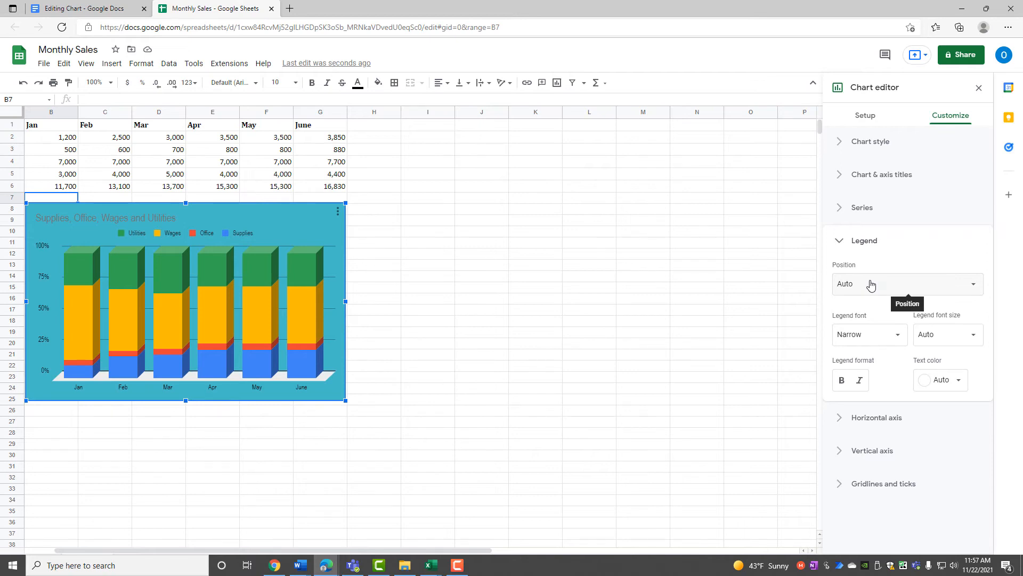
{"action": "left_click", "coordinate": [871, 285]}
{"action": "left_click", "coordinate": [863, 231]}
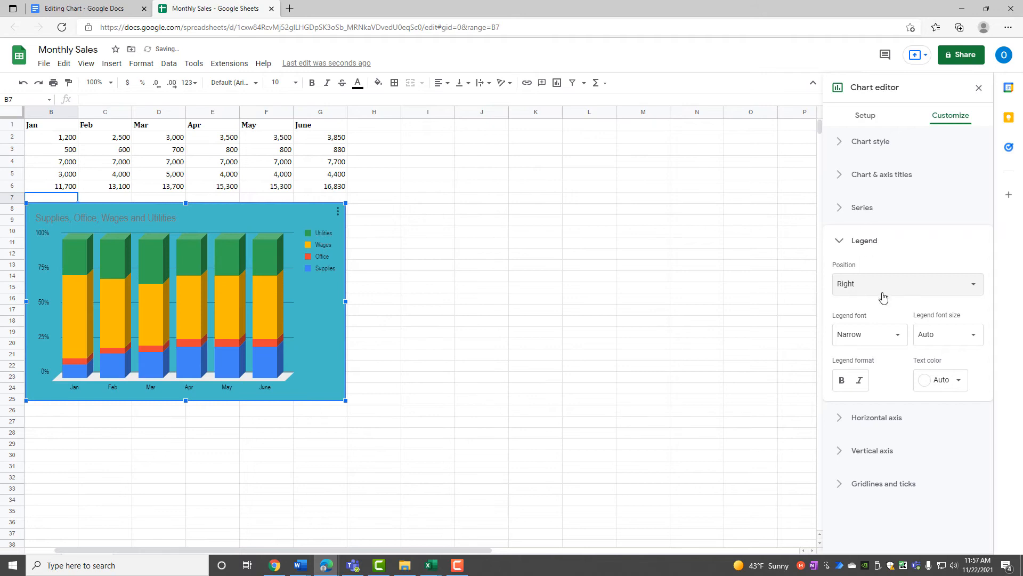
{"action": "left_click", "coordinate": [895, 337]}
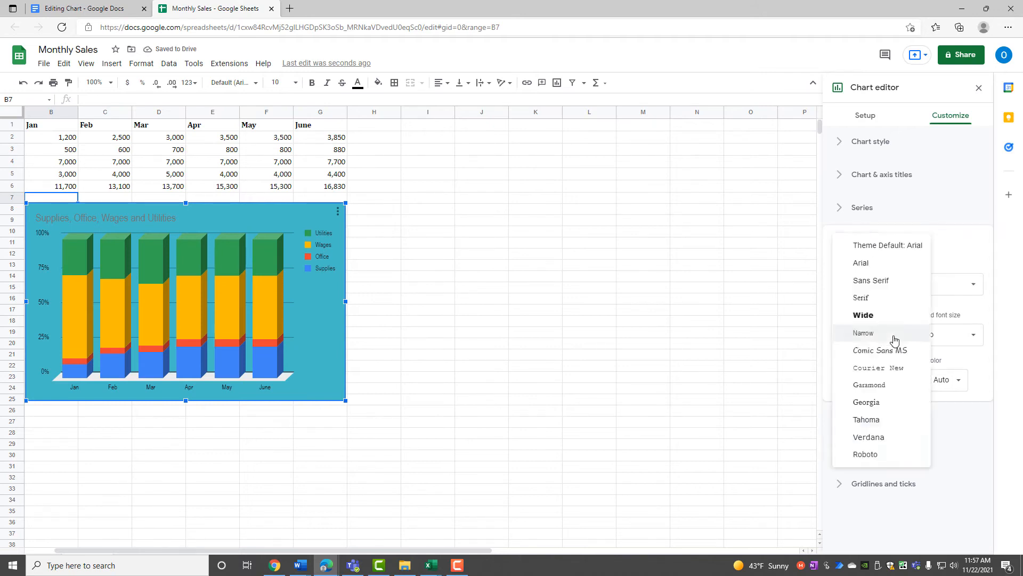
{"action": "left_click", "coordinate": [860, 298]}
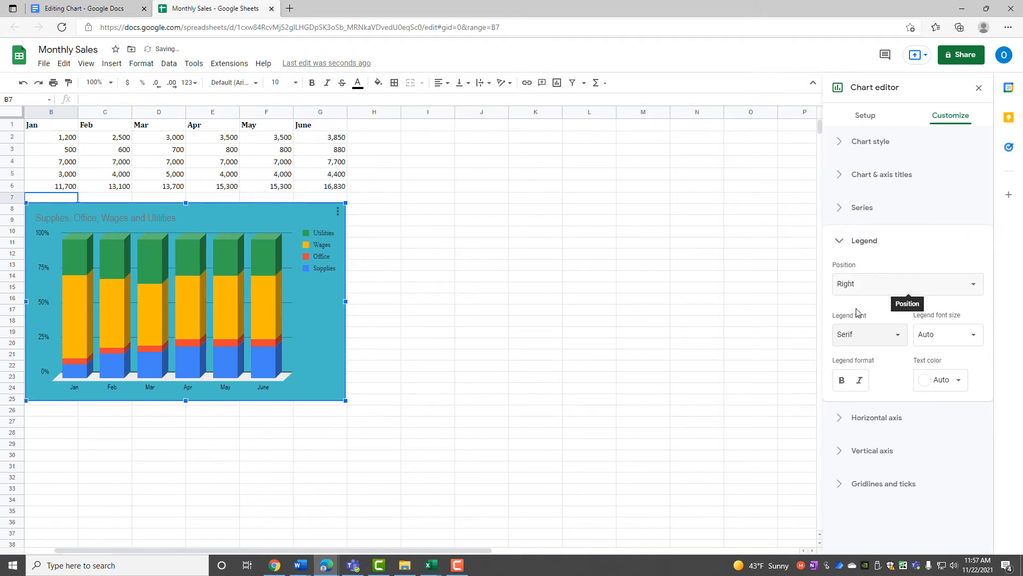
{"action": "left_click", "coordinate": [924, 378]}
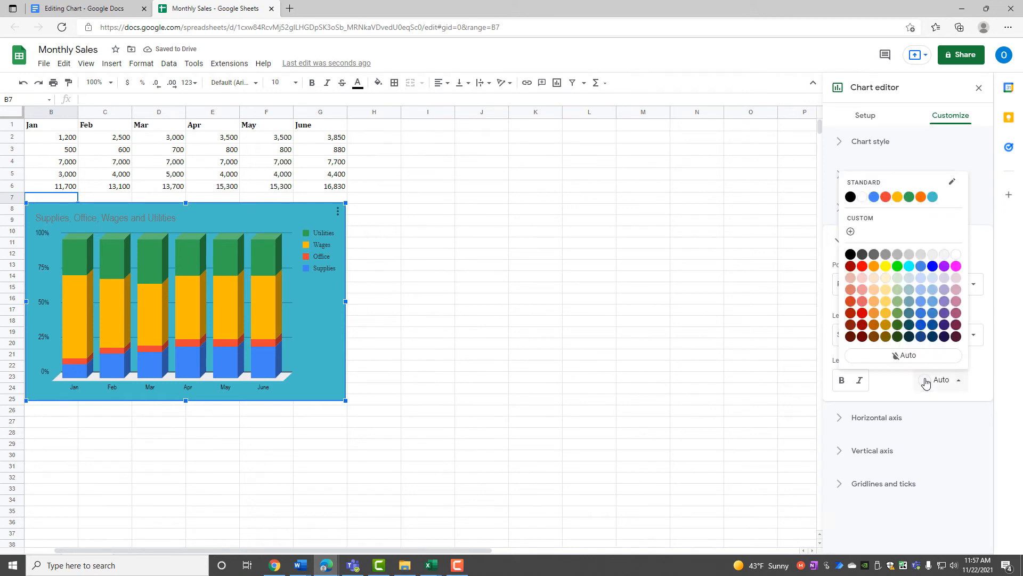
{"action": "left_click", "coordinate": [864, 316]}
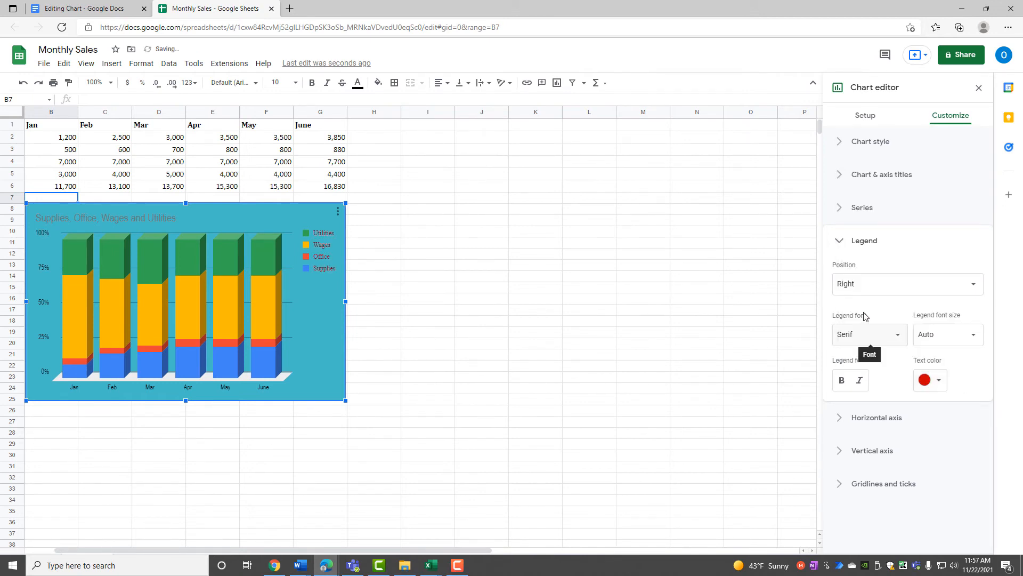
{"action": "left_click", "coordinate": [844, 240]}
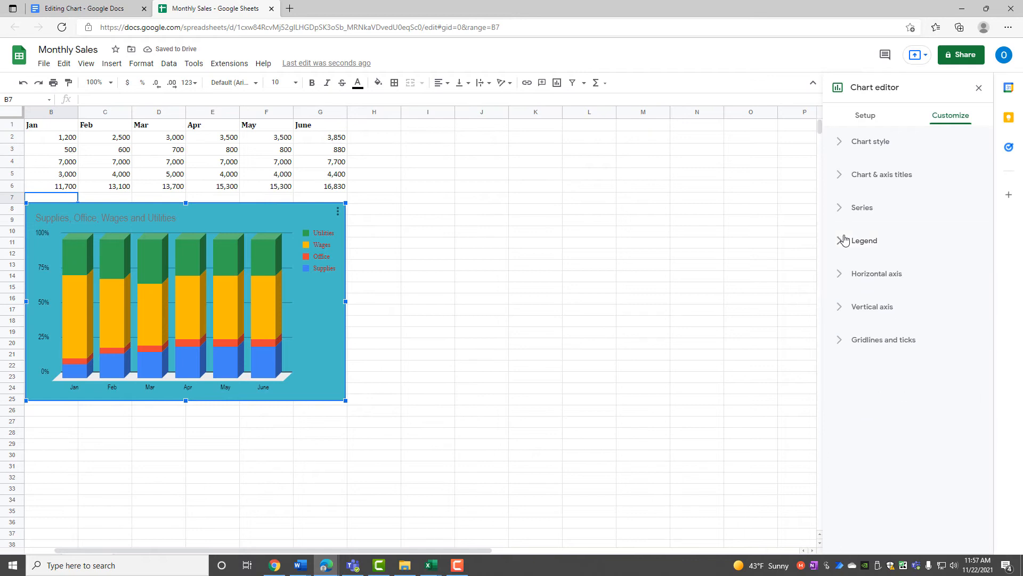
Make the horizontal axis labels italic and close the chart editor.
{"action": "left_click", "coordinate": [855, 274]}
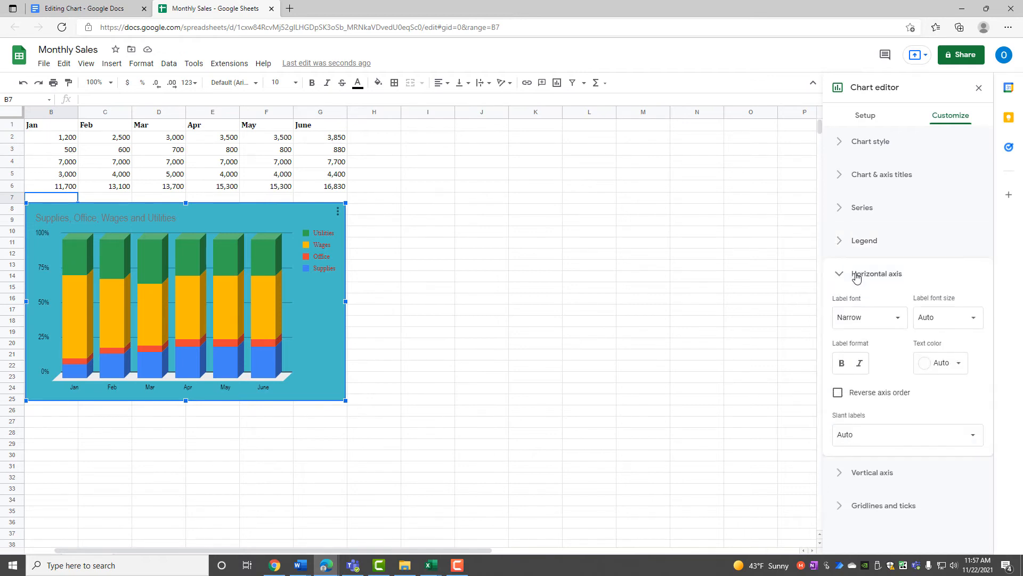
{"action": "left_click", "coordinate": [859, 366]}
{"action": "left_click", "coordinate": [979, 87]}
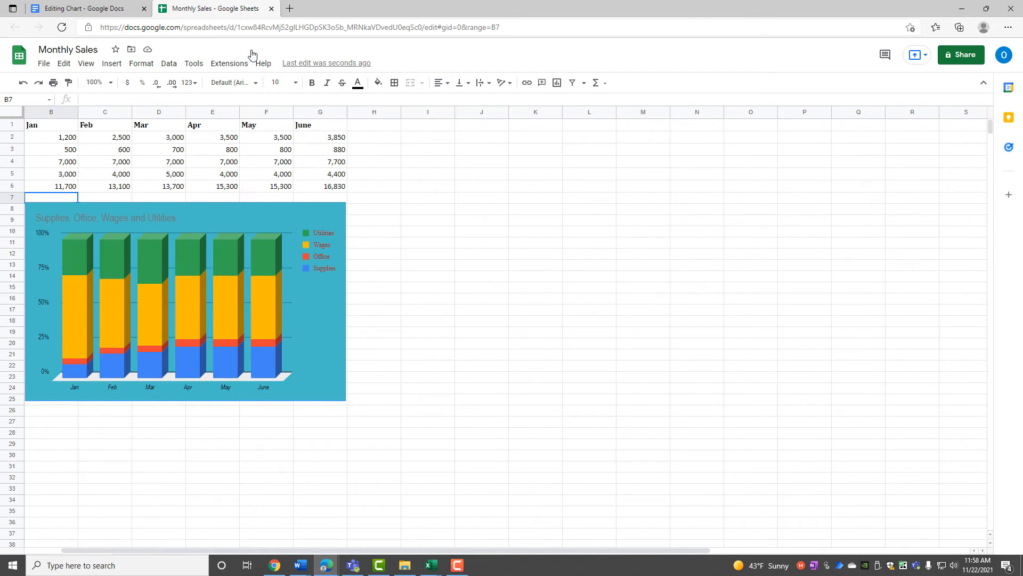
Close the Monthly Sales spreadsheet and update the linked chart in the Editing Chart document.
{"action": "left_click", "coordinate": [272, 9]}
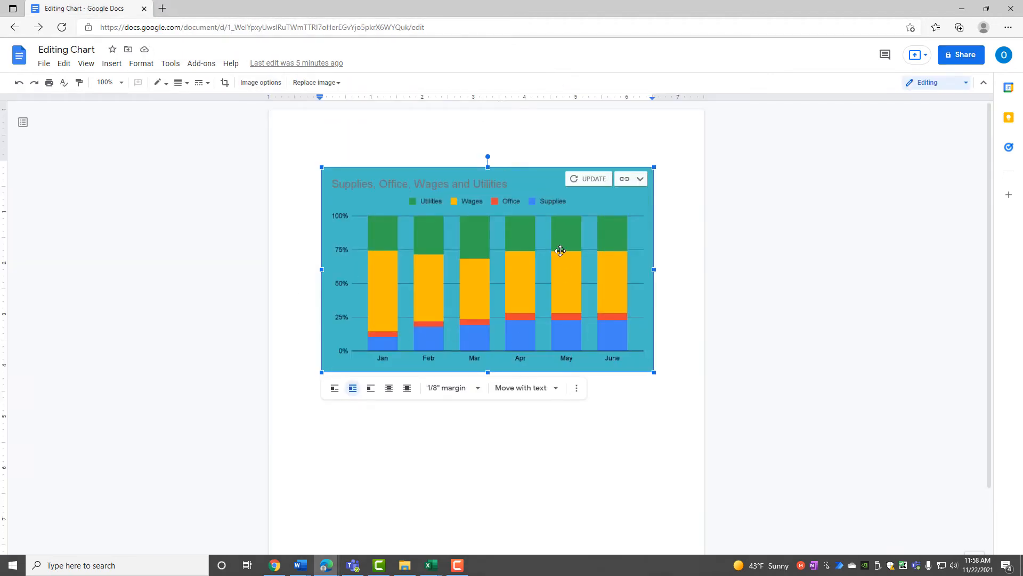
{"action": "left_click", "coordinate": [587, 180]}
{"action": "left_click", "coordinate": [587, 181]}
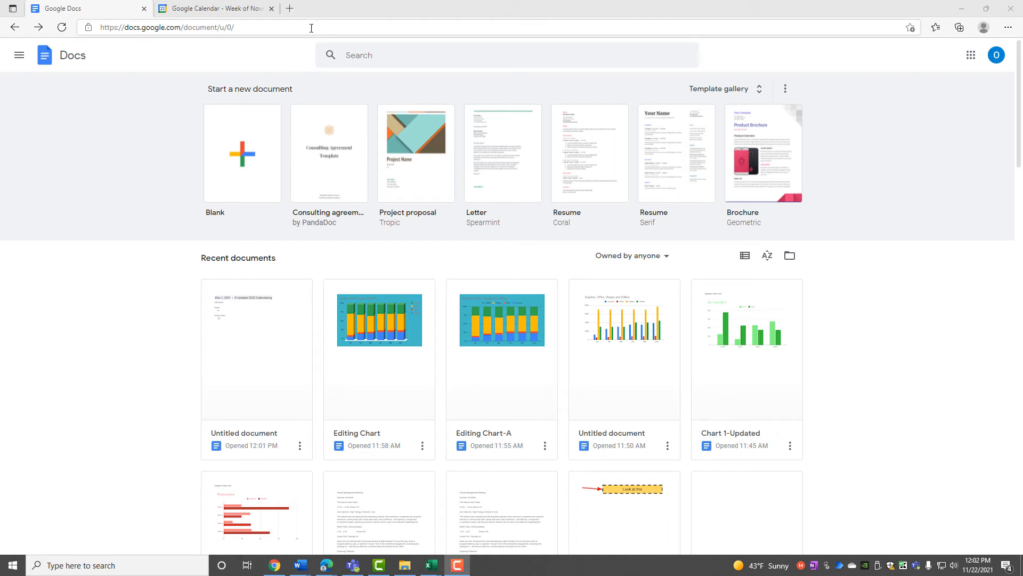
{"action": "left_click", "coordinate": [229, 10]}
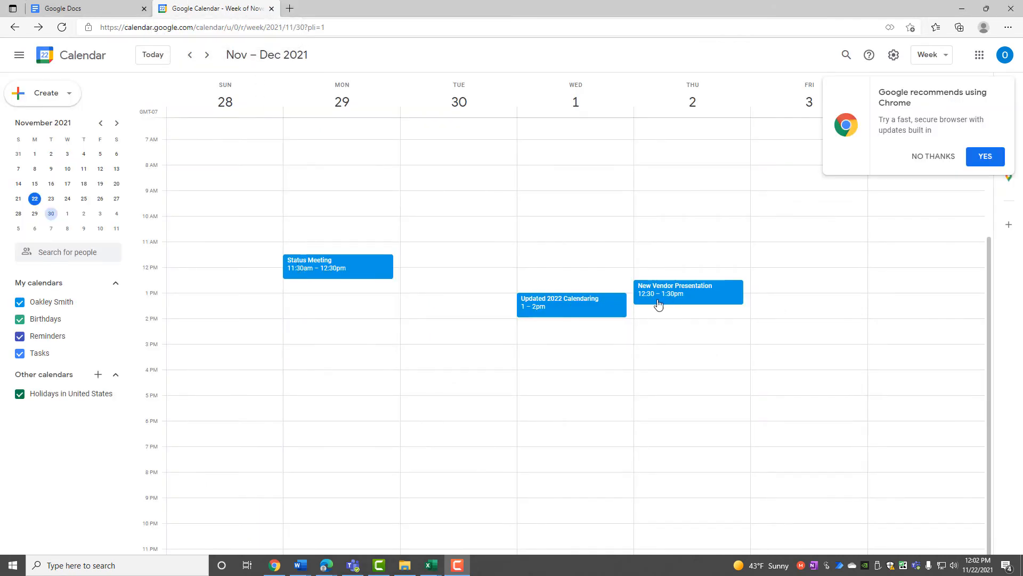
{"action": "left_click", "coordinate": [946, 159]}
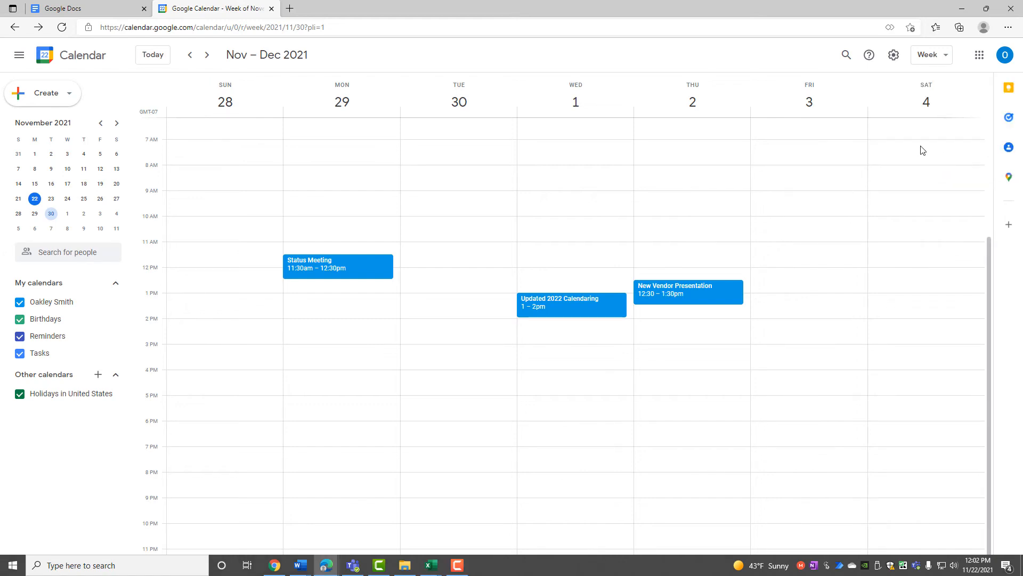
{"action": "left_click", "coordinate": [83, 7]}
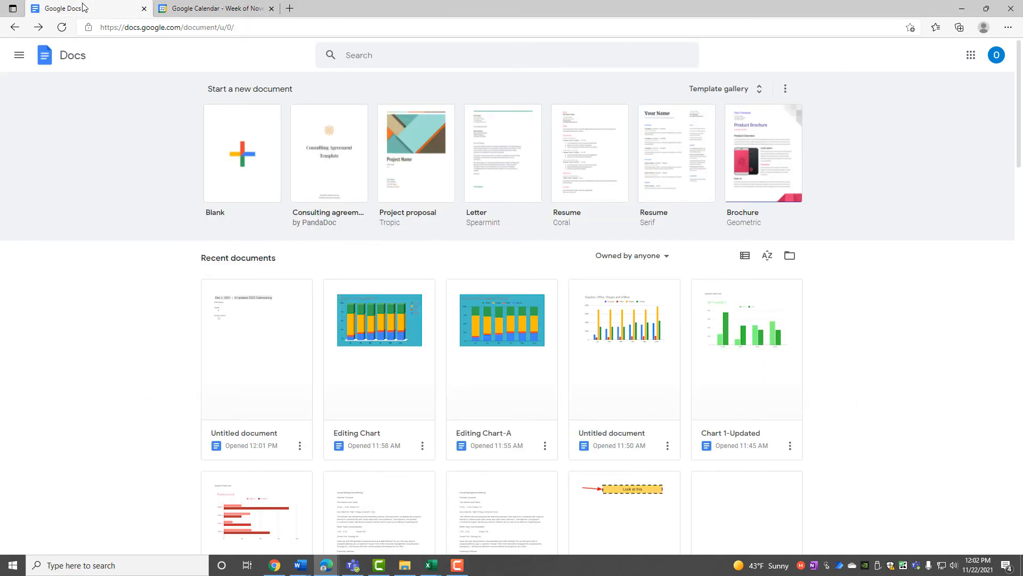
Create a blank document with meeting notes attached to the Updated 2022 Calendaring event.
{"action": "left_click", "coordinate": [240, 164]}
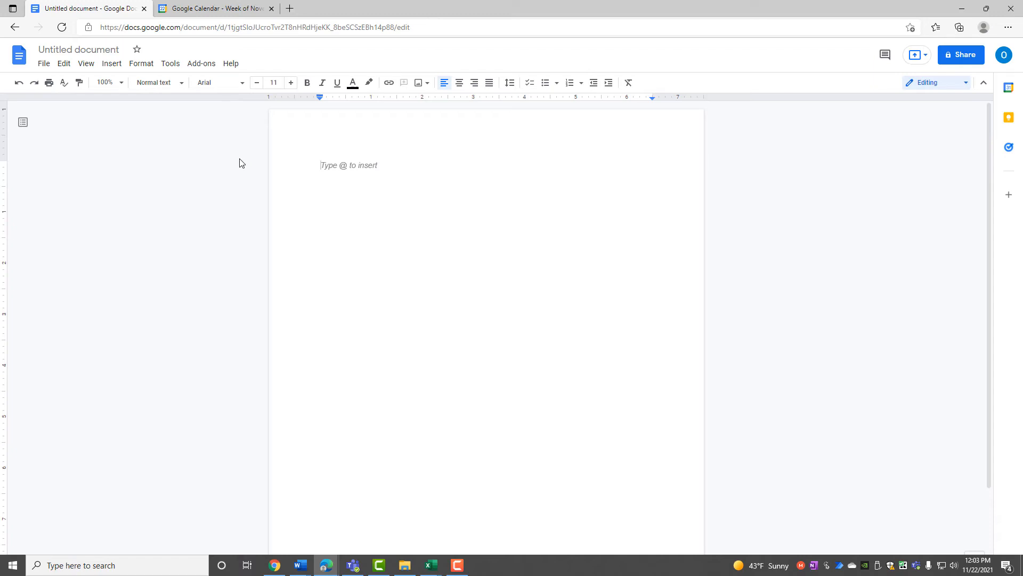
{"action": "key", "text": "ctrl"}
{"action": "left_click", "coordinate": [118, 68]}
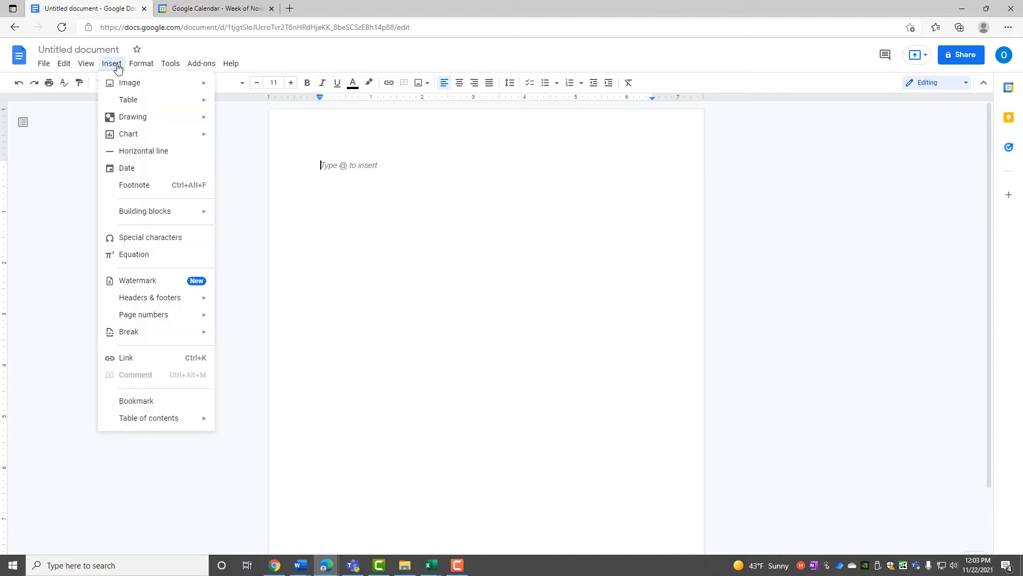
{"action": "mouse_move", "coordinate": [127, 216]}
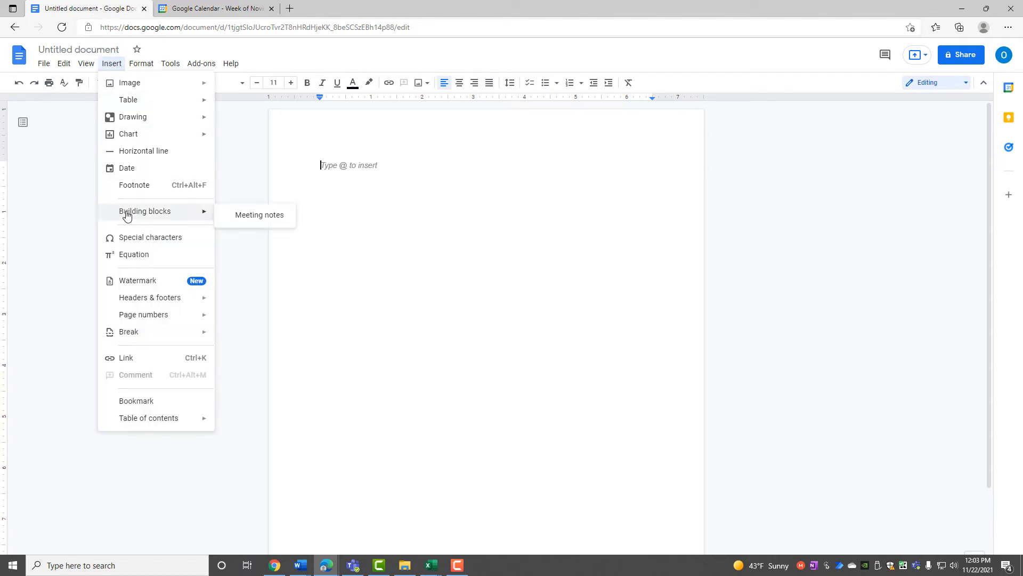
{"action": "left_click", "coordinate": [243, 219]}
{"action": "left_click", "coordinate": [243, 219]}
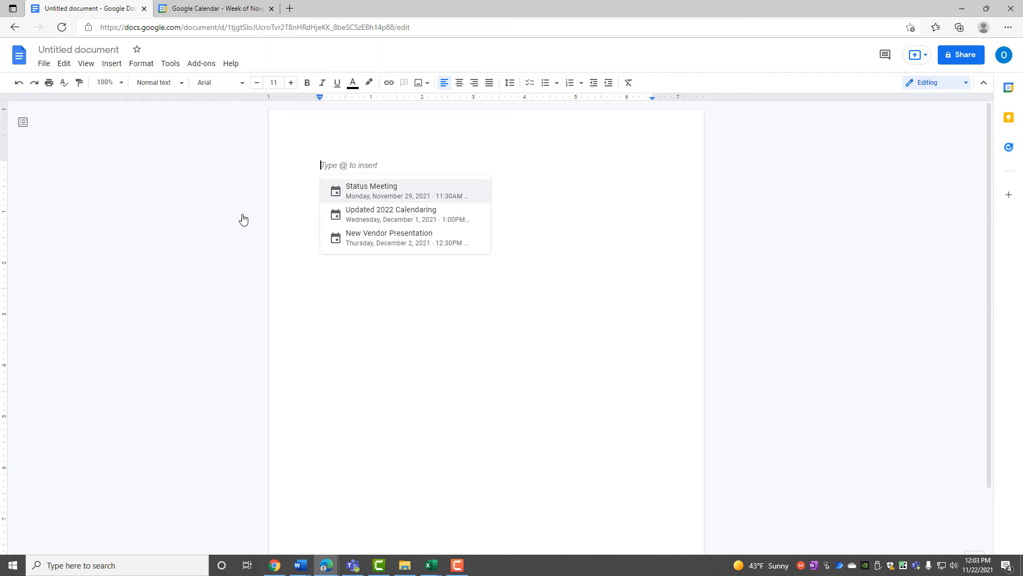
{"action": "left_click", "coordinate": [349, 213]}
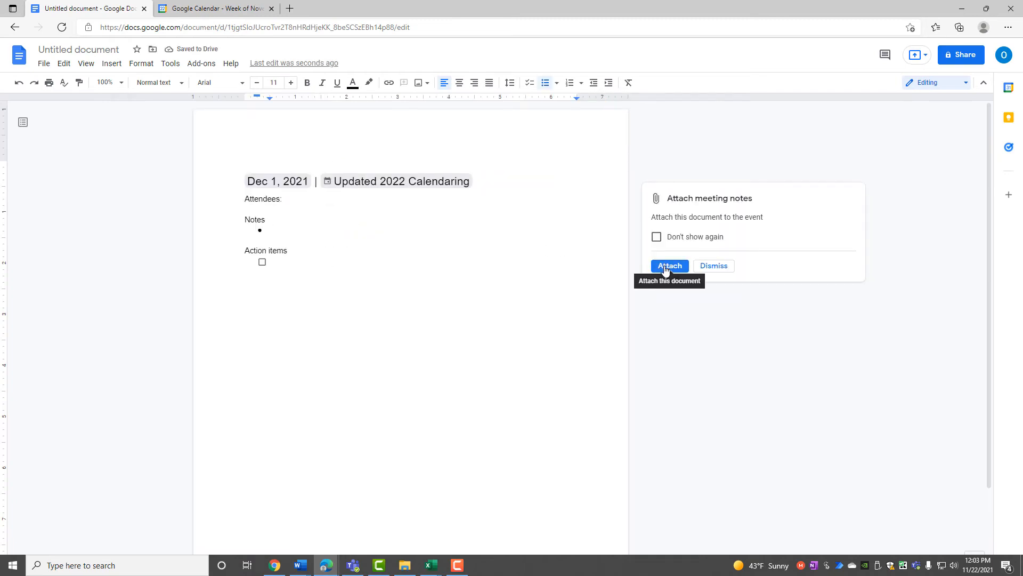
{"action": "left_click", "coordinate": [715, 266]}
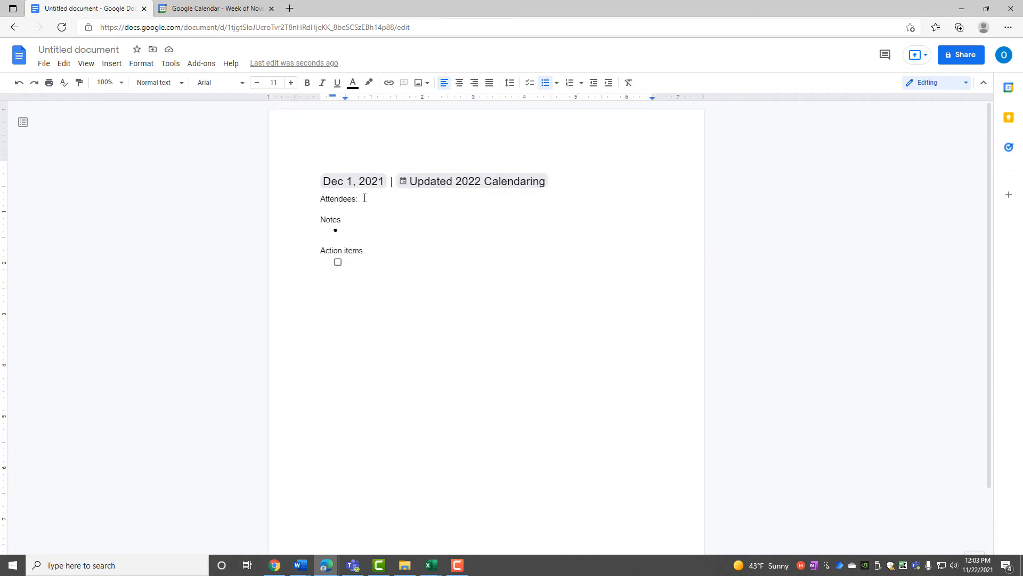
Type the note 'Create Updated Presentation' under Notes.
{"action": "left_click", "coordinate": [361, 257]}
{"action": "key", "text": "BackSpace"}
{"action": "key", "text": "ctrl+z"}
{"action": "left_click", "coordinate": [346, 230]}
{"action": "type", "text": "Create UPated"}
{"action": "key", "text": "BackSpace"}
{"action": "key", "text": "BackSpace"}
{"action": "key", "text": "BackSpace"}
{"action": "key", "text": "BackSpace"}
{"action": "type", "text": "Updaed"}
{"action": "key", "text": "BackSpace"}
{"action": "key", "text": "BackSpace"}
{"action": "type", "text": "tre"}
{"action": "key", "text": "BackSpace"}
{"action": "key", "text": "BackSpace"}
{"action": "type", "text": "ed Oe"}
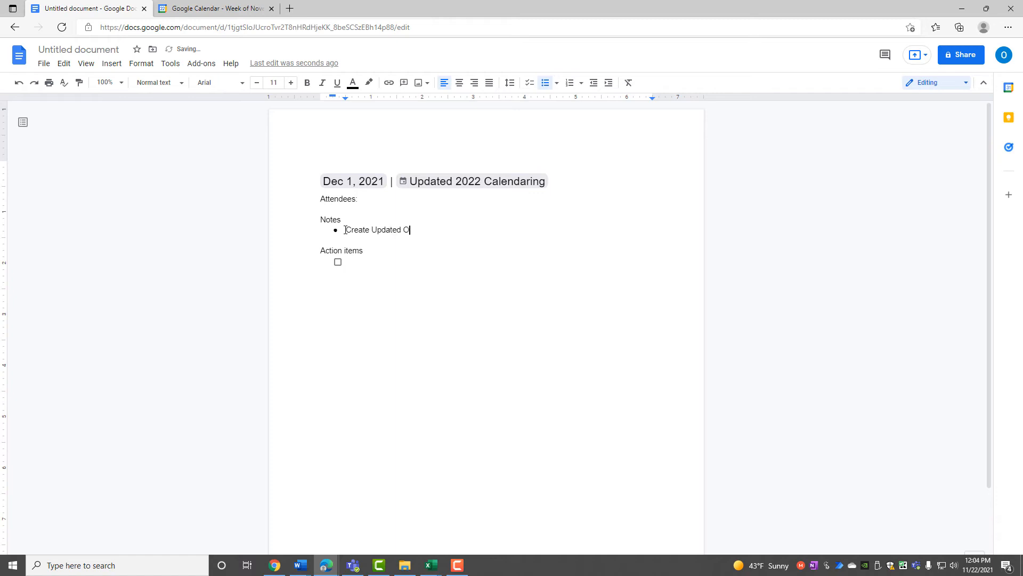
{"action": "key", "text": "BackSpace"}
{"action": "key", "text": "BackSpace"}
{"action": "type", "text": "Presebtatuib"}
{"action": "key", "text": "BackSpace"}
{"action": "key", "text": "BackSpace"}
{"action": "key", "text": "BackSpace"}
{"action": "key", "text": "BackSpace"}
{"action": "key", "text": "BackSpace"}
{"action": "key", "text": "BackSpace"}
{"action": "key", "text": "BackSpace"}
{"action": "type", "text": "bn"}
{"action": "key", "text": "BackSpace"}
{"action": "key", "text": "BackSpace"}
{"action": "type", "text": "ntation"}
Rename the document to 'Notes-12-1-21 Meeting'.
{"action": "left_click", "coordinate": [58, 49]}
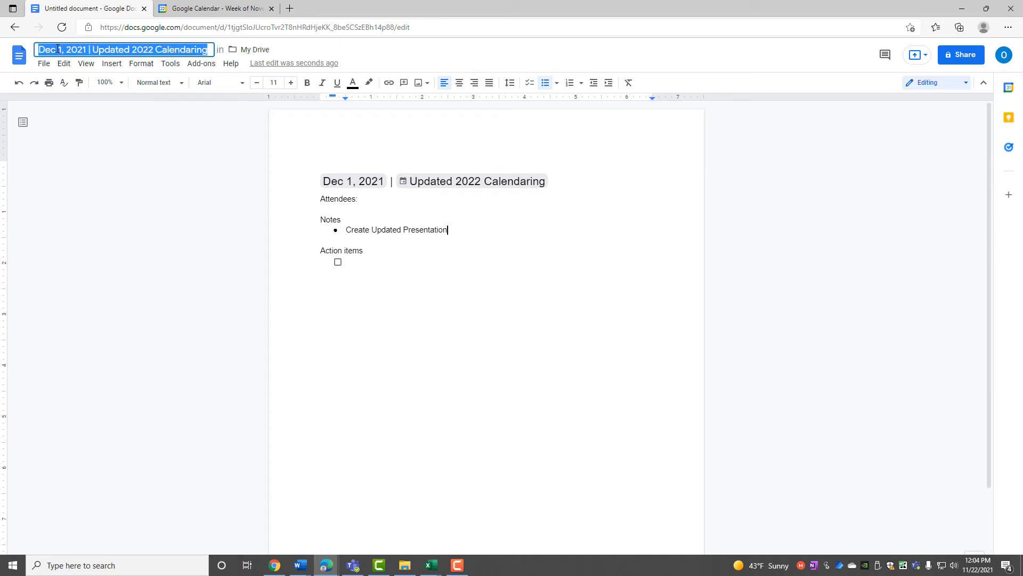
{"action": "type", "text": "Note"}
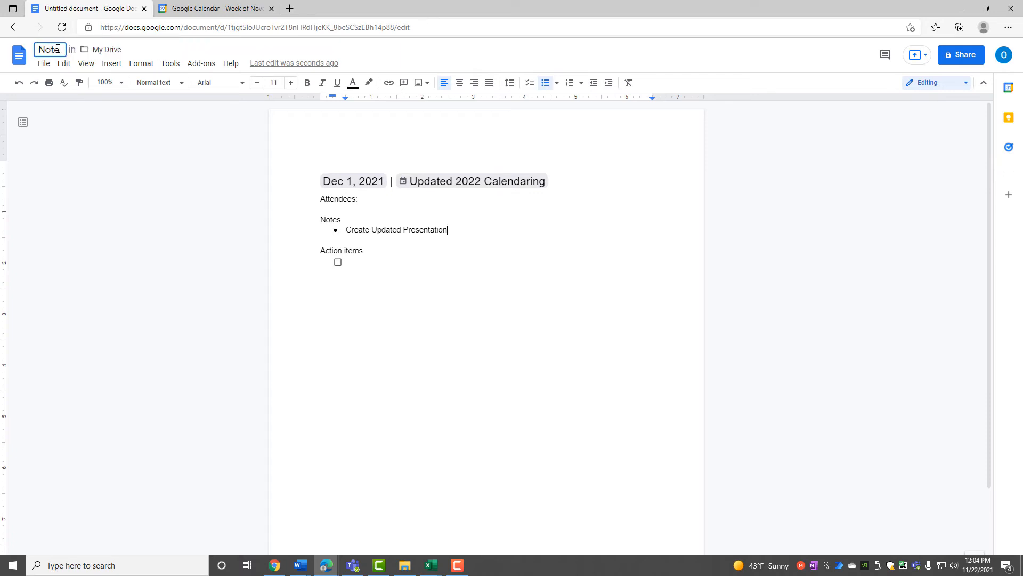
{"action": "type", "text": "s-12-1-21"}
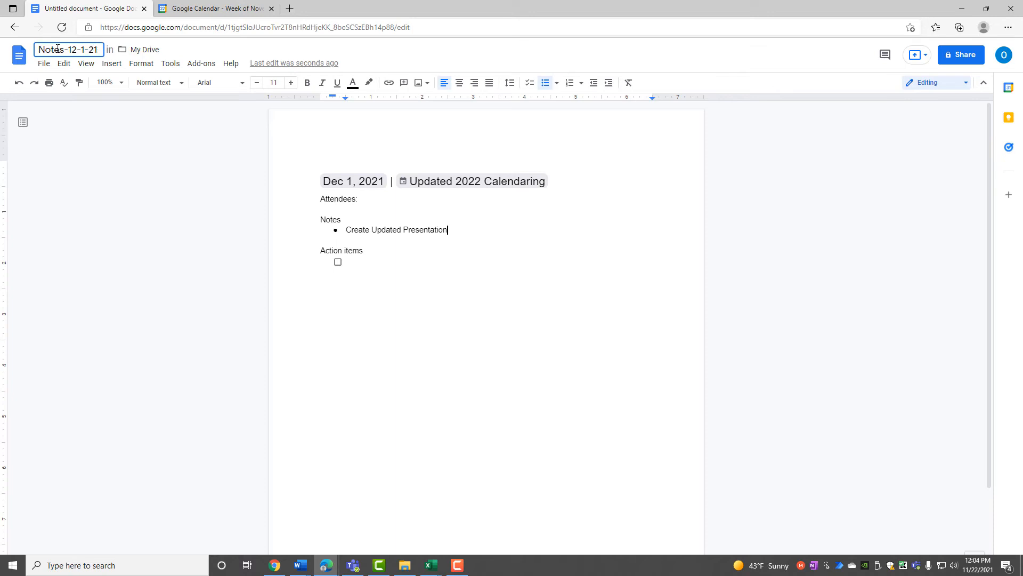
{"action": "type", "text": " Meeting"}
{"action": "key", "text": "Return"}
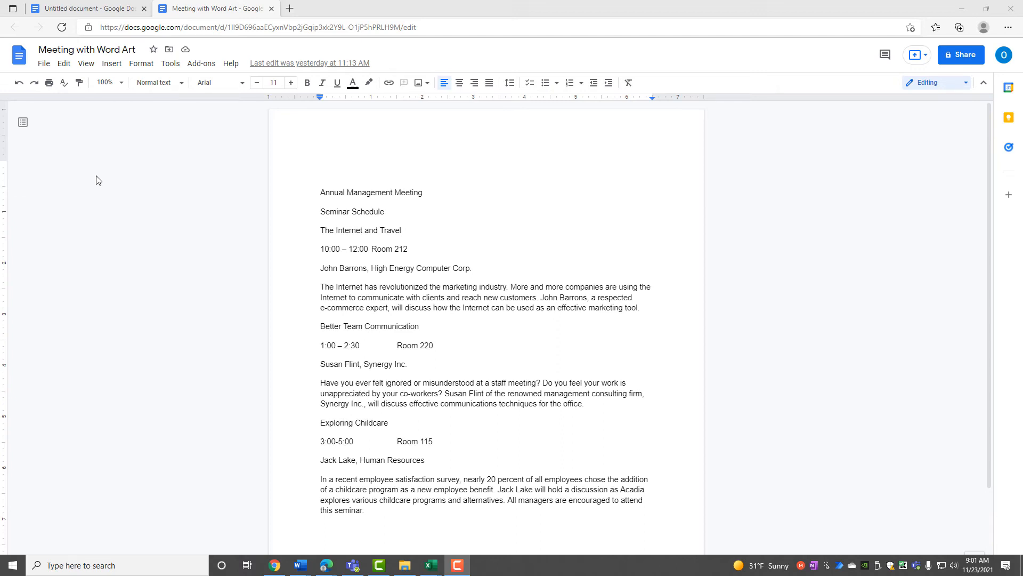
Insert a new drawing with 'Meeting' word art on the document's empty top line.
{"action": "double_click", "coordinate": [328, 158]}
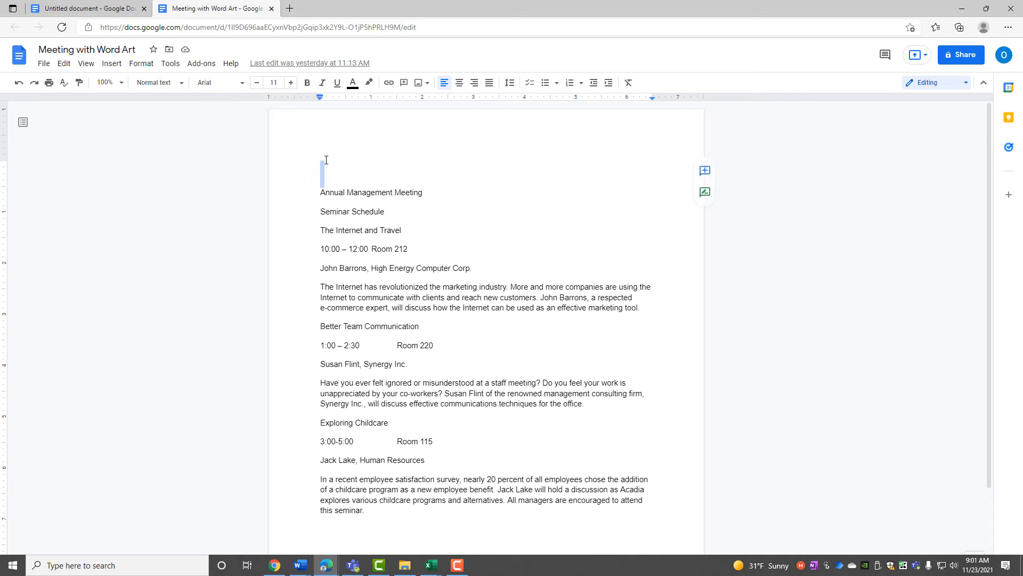
{"action": "left_click", "coordinate": [326, 159]}
{"action": "left_click", "coordinate": [111, 66]}
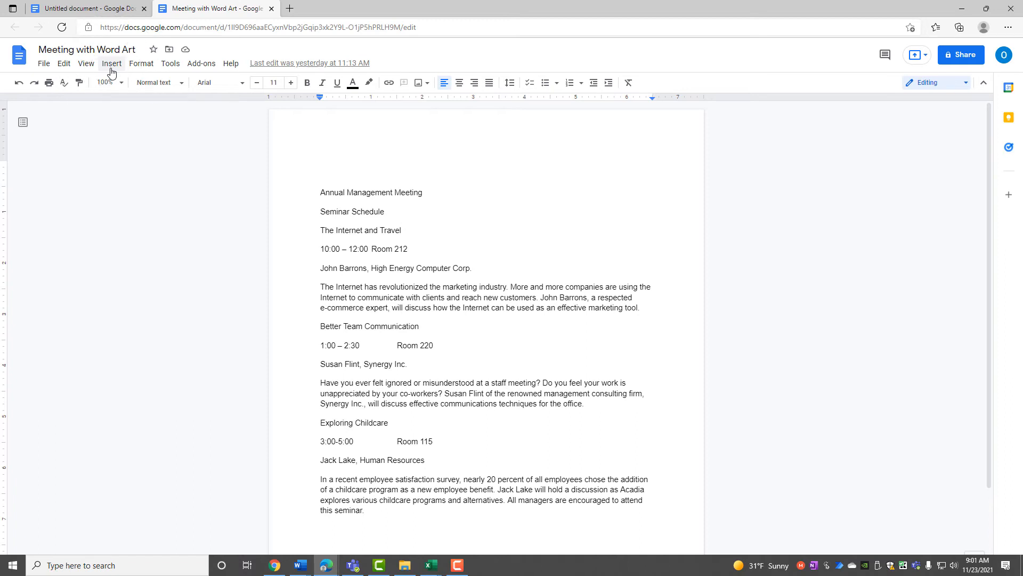
{"action": "left_click", "coordinate": [112, 67]}
{"action": "mouse_move", "coordinate": [133, 120]}
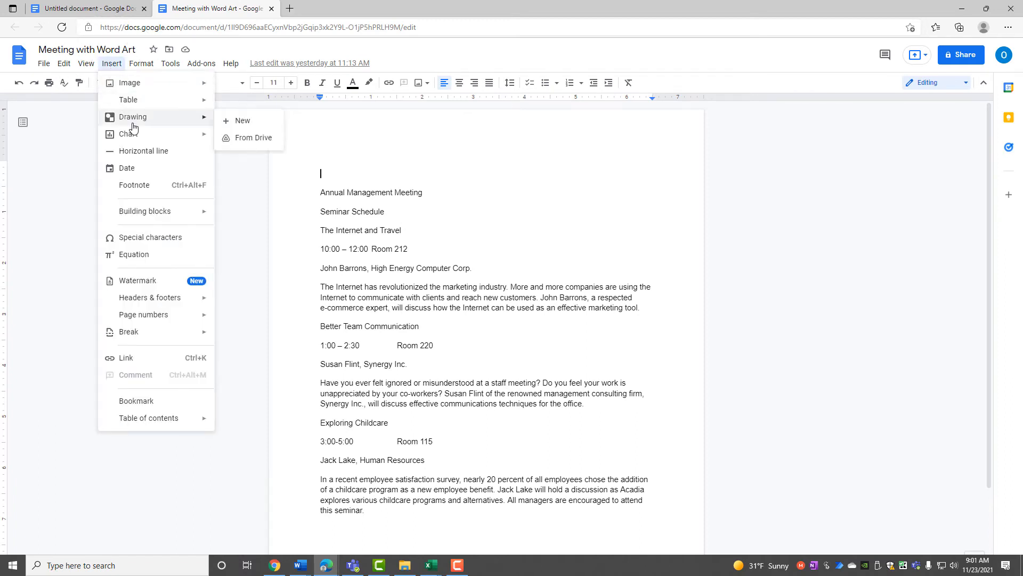
{"action": "left_click", "coordinate": [228, 121]}
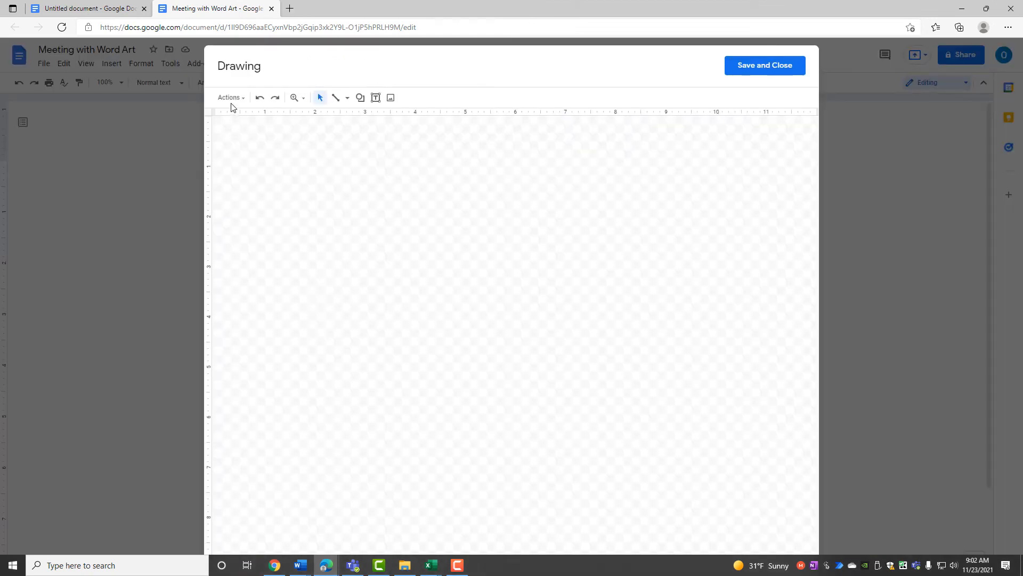
{"action": "left_click", "coordinate": [231, 98]}
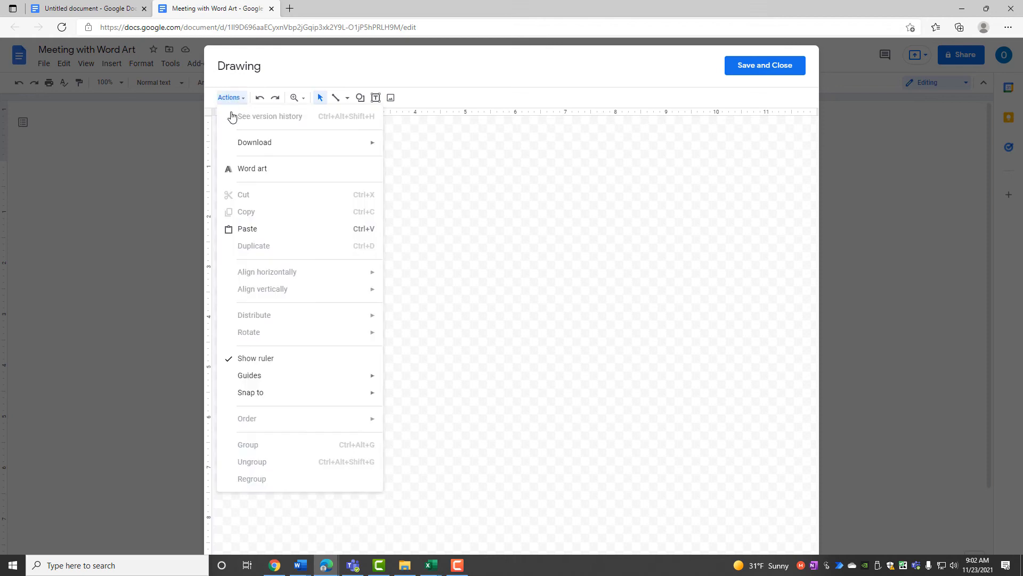
{"action": "left_click", "coordinate": [241, 165]}
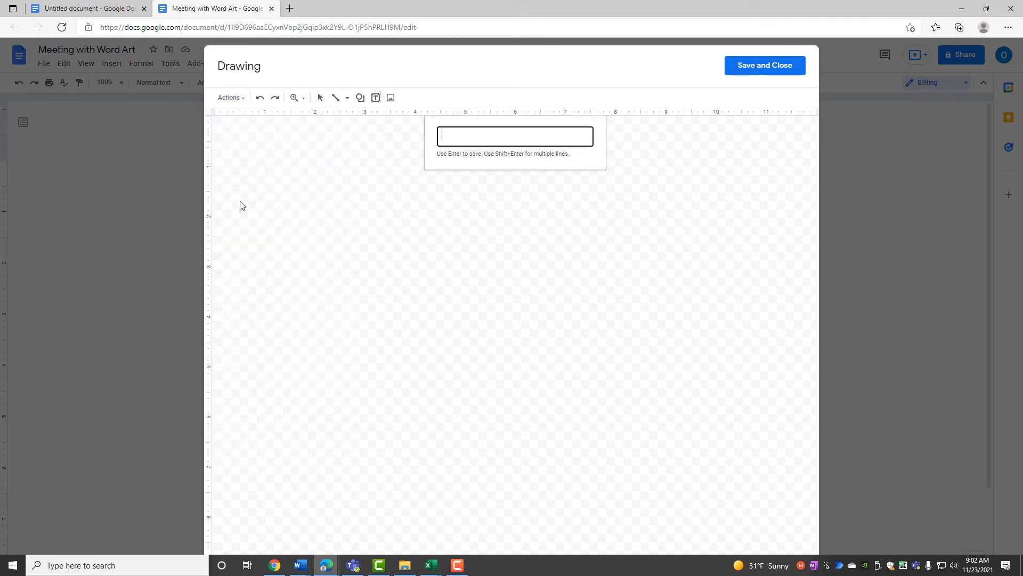
{"action": "type", "text": "Meeting"}
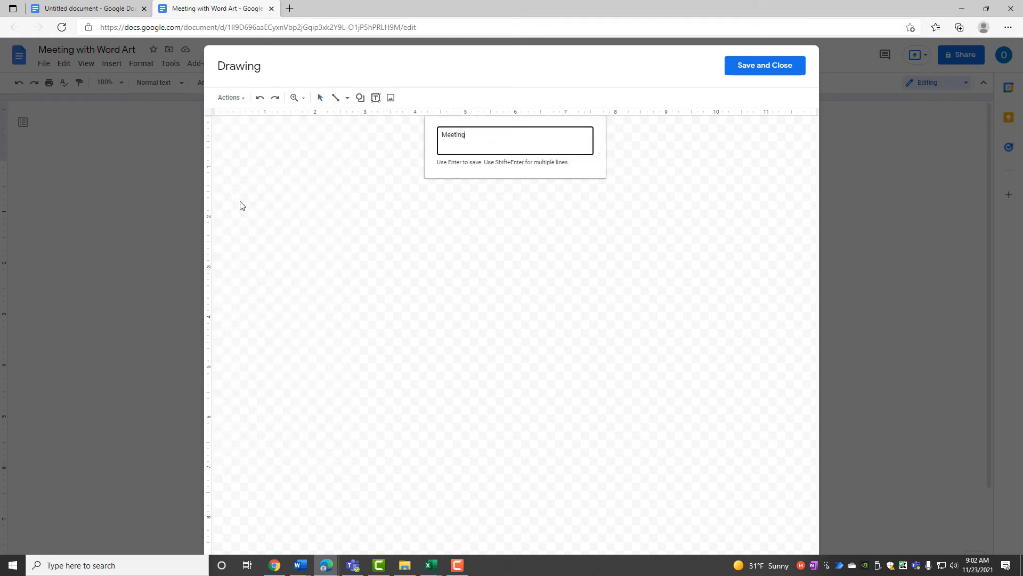
{"action": "key", "text": "Return"}
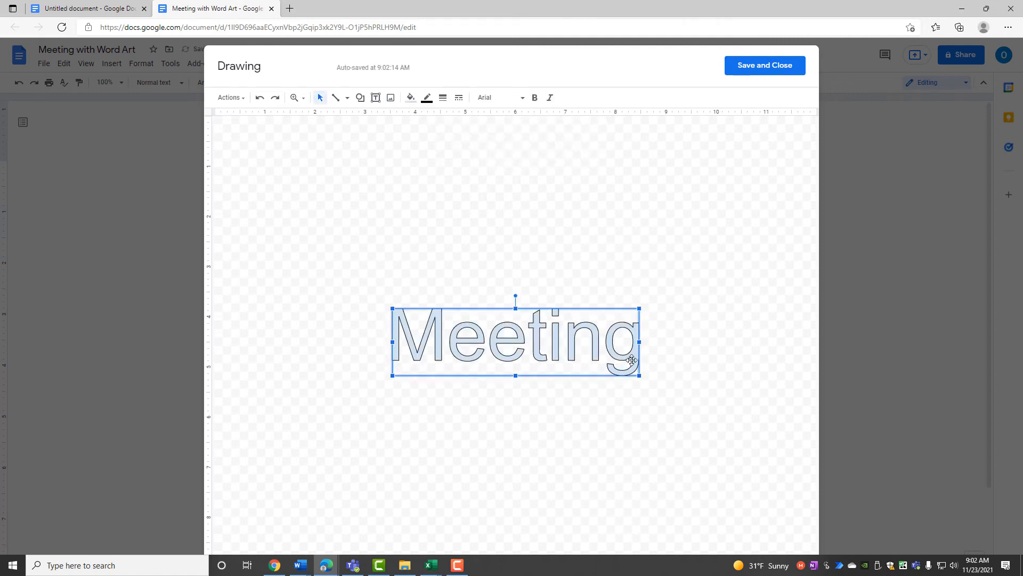
{"action": "left_click", "coordinate": [752, 74]}
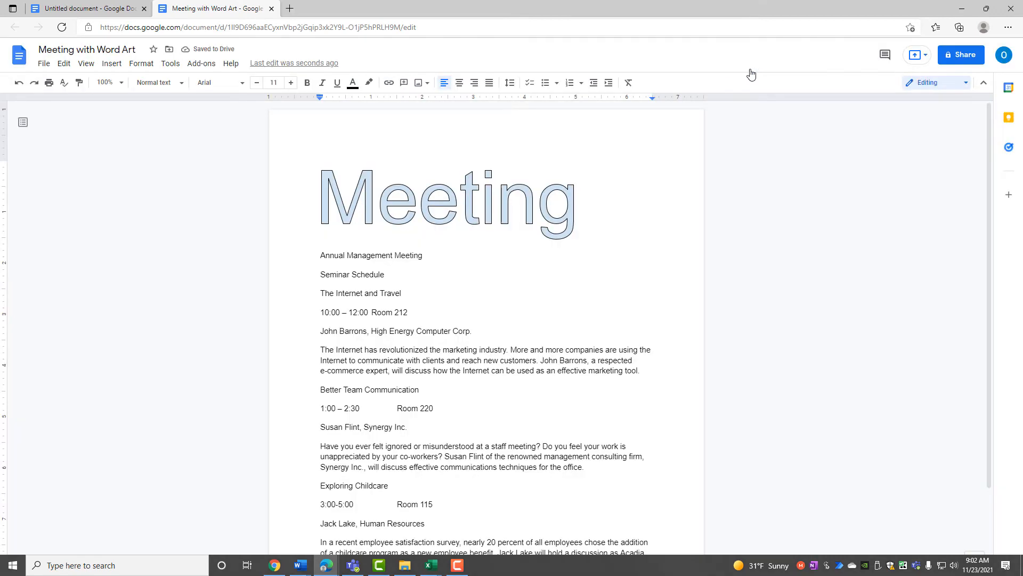
Try Wrap text and Break text on the Meeting word art, keep it In line, and reopen it in Drawing.
{"action": "left_click", "coordinate": [404, 221]}
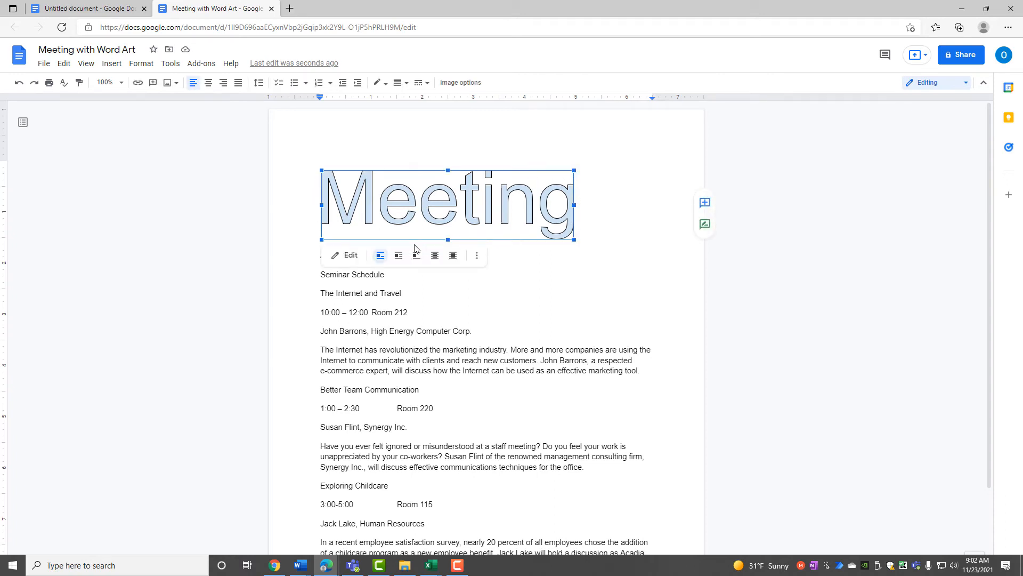
{"action": "left_click", "coordinate": [350, 260]}
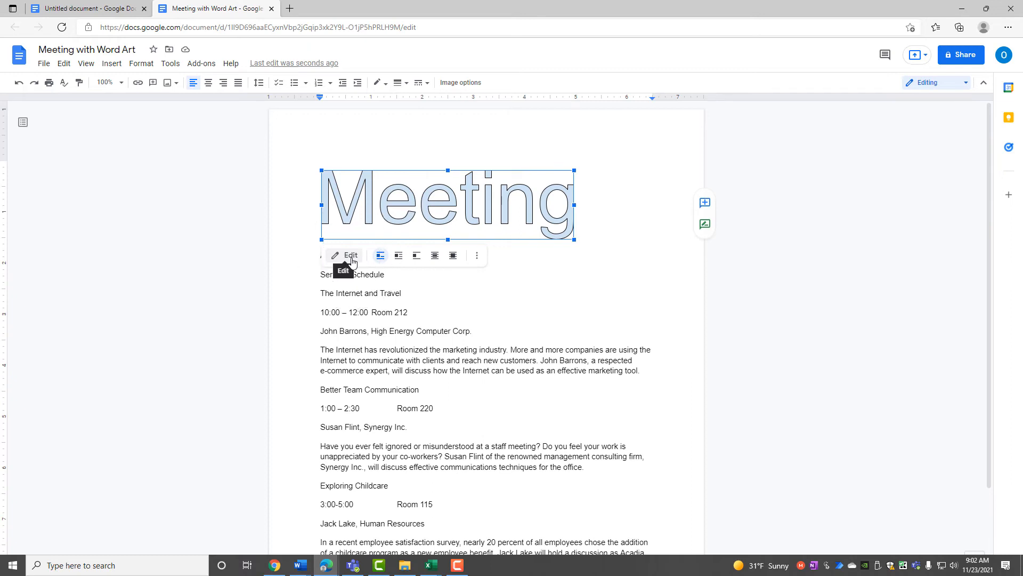
{"action": "left_click", "coordinate": [398, 256]}
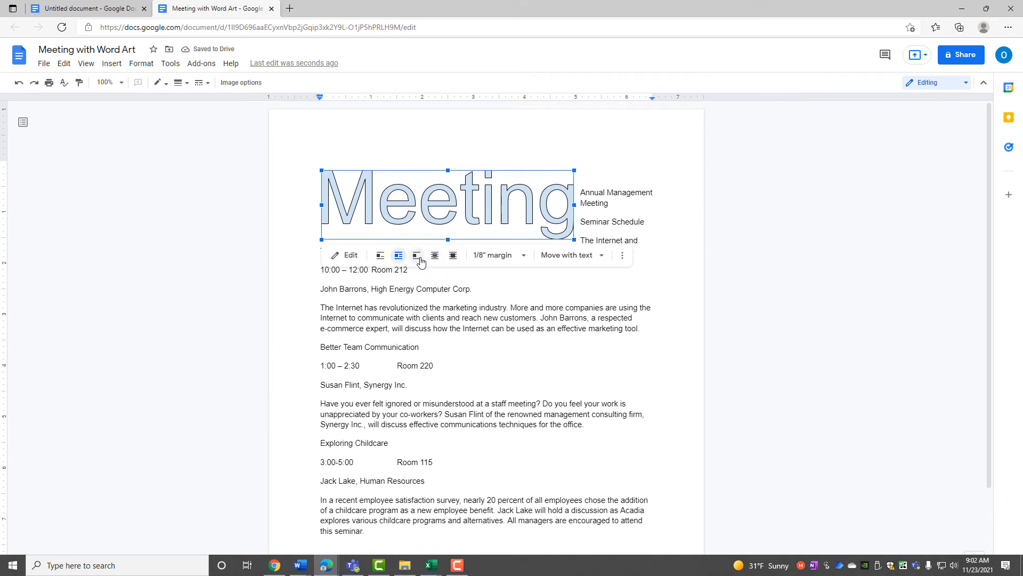
{"action": "left_click", "coordinate": [415, 258]}
{"action": "left_click", "coordinate": [380, 258]}
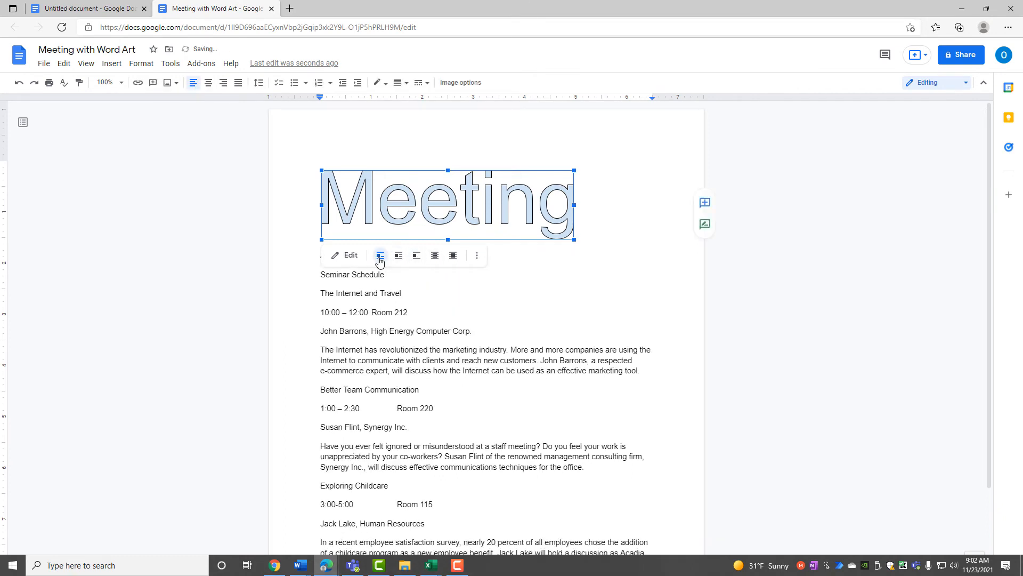
{"action": "left_click", "coordinate": [348, 255]}
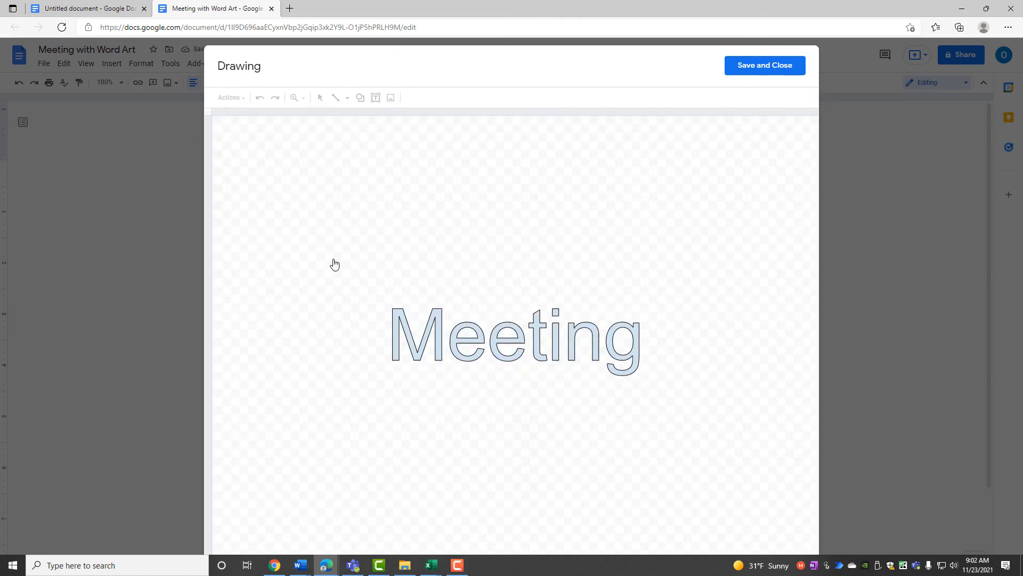
Fill the Meeting word art light green with a dark teal outline.
{"action": "left_click", "coordinate": [432, 334]}
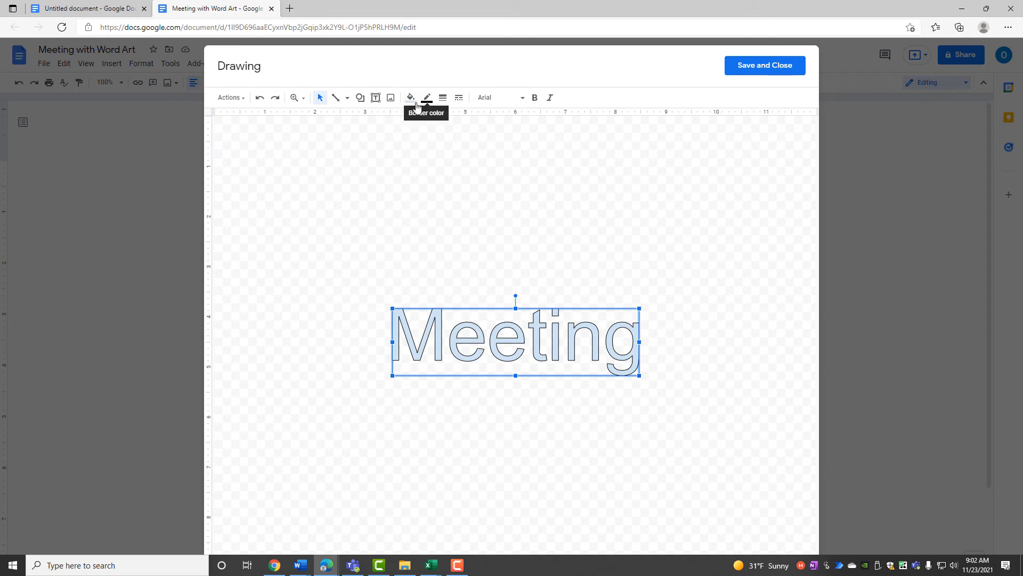
{"action": "left_click", "coordinate": [413, 104]}
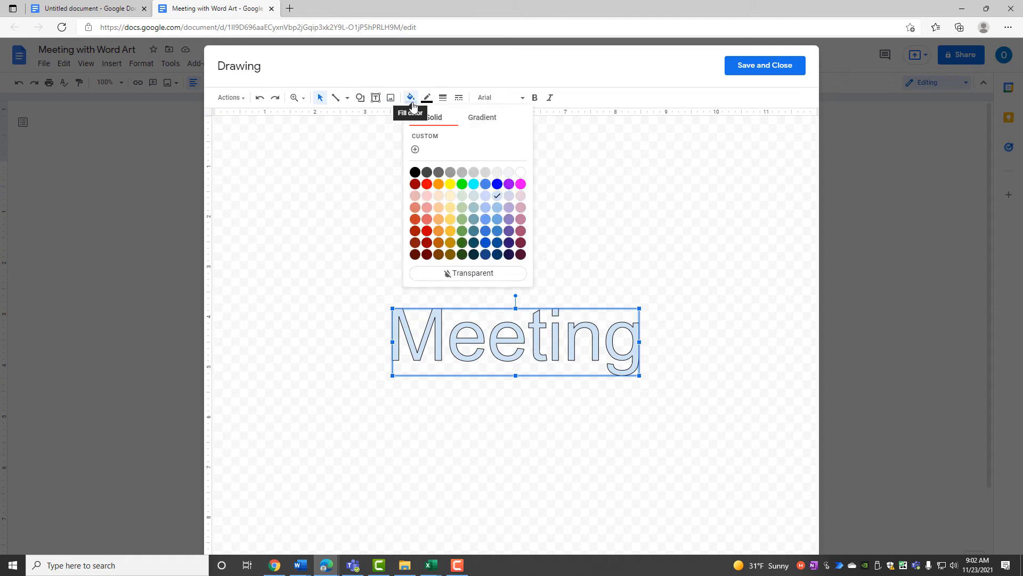
{"action": "left_click", "coordinate": [462, 220]}
{"action": "left_click", "coordinate": [427, 97]}
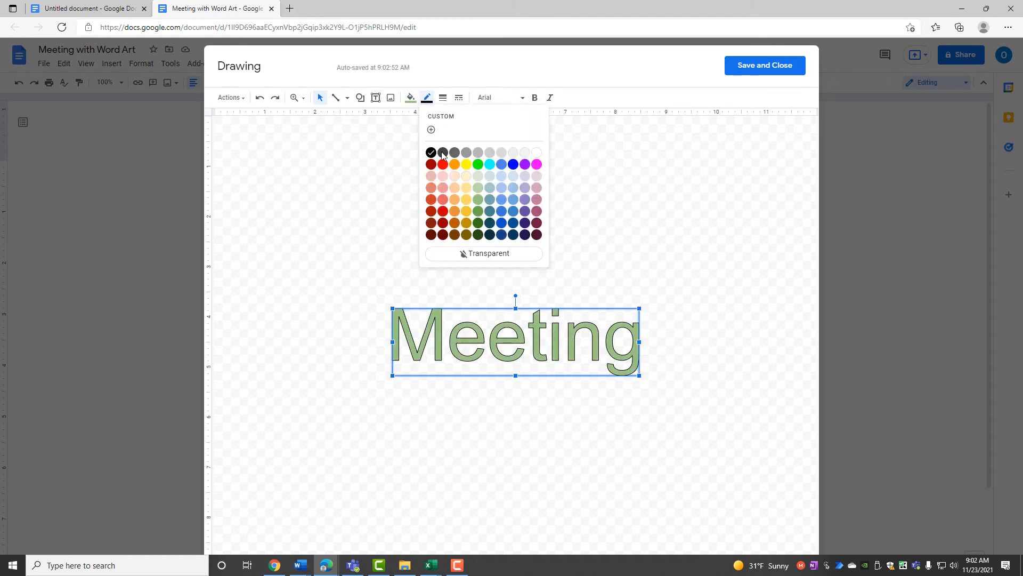
{"action": "left_click", "coordinate": [490, 223]}
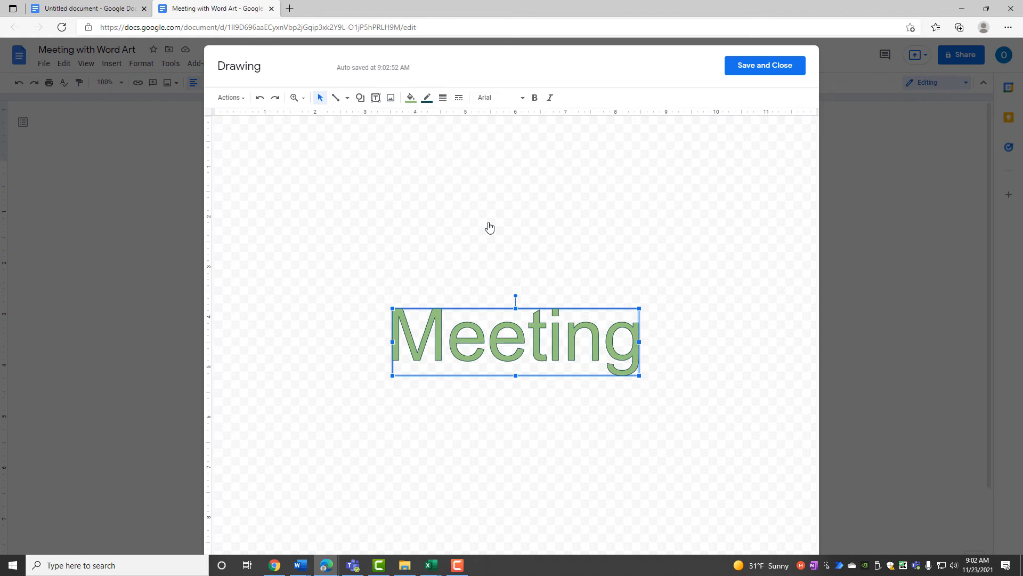
Make the word art outline dotted with a 3px weight.
{"action": "left_click", "coordinate": [458, 99]}
{"action": "left_click", "coordinate": [463, 136]}
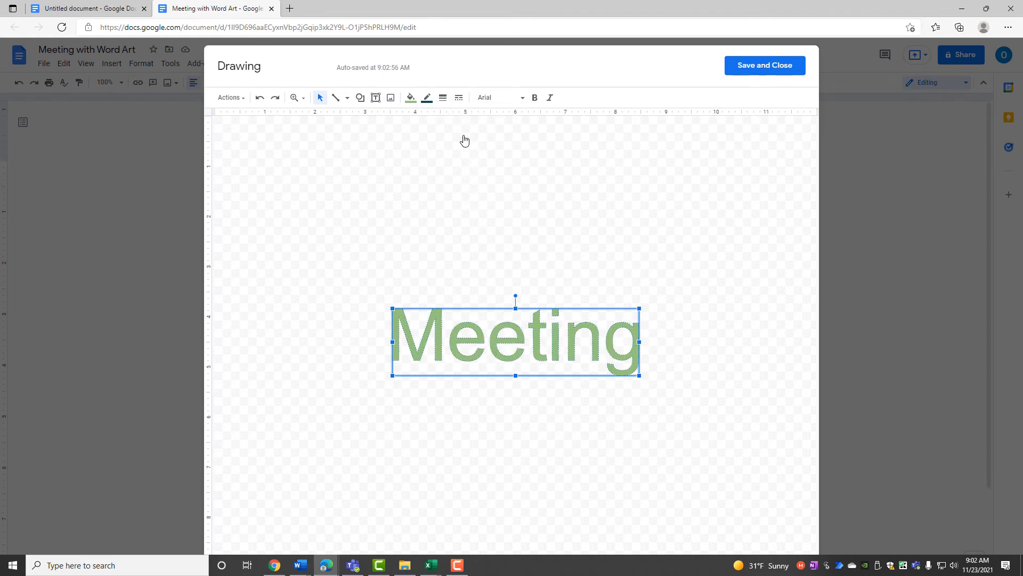
{"action": "left_click", "coordinate": [443, 99]}
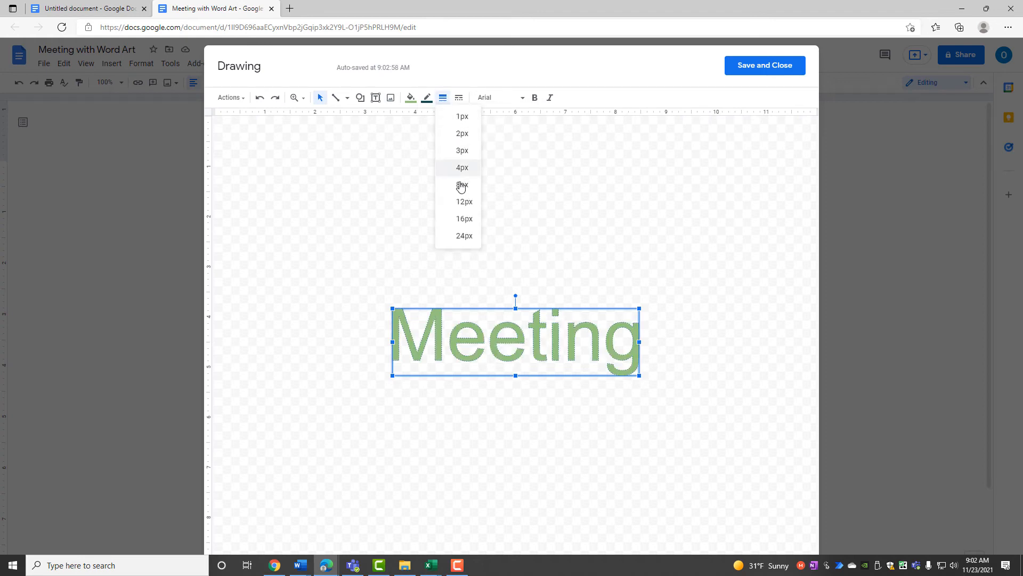
{"action": "left_click", "coordinate": [463, 203]}
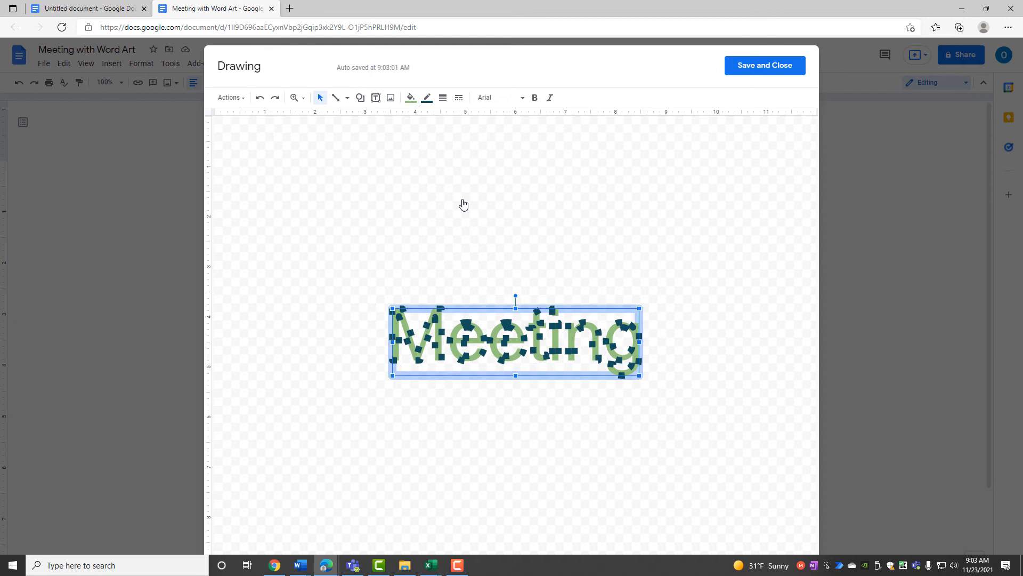
{"action": "left_click", "coordinate": [445, 101]}
{"action": "left_click", "coordinate": [462, 152]}
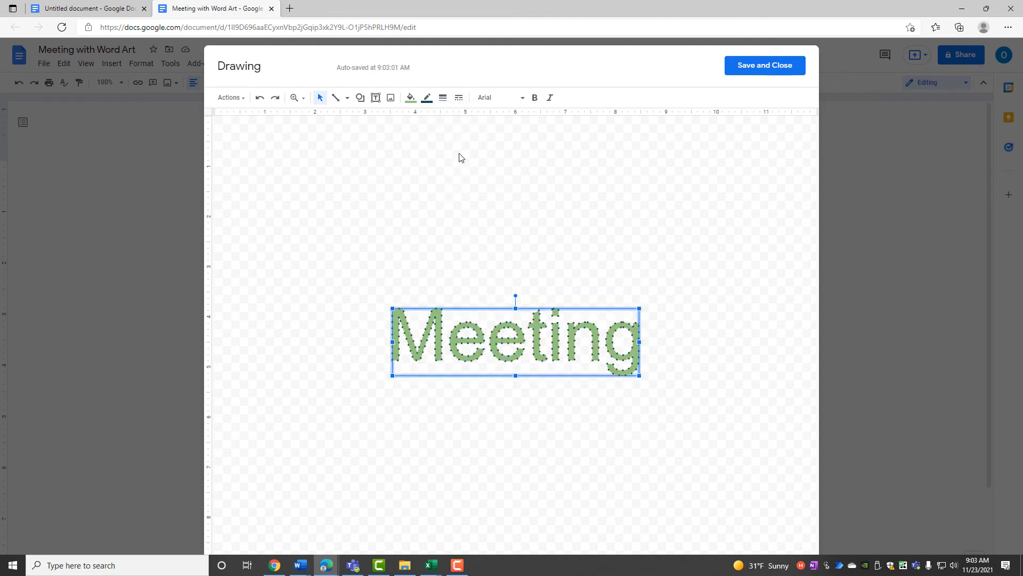
Switch the word art font to Georgia, tilt it upward, and save the drawing.
{"action": "left_click", "coordinate": [482, 99]}
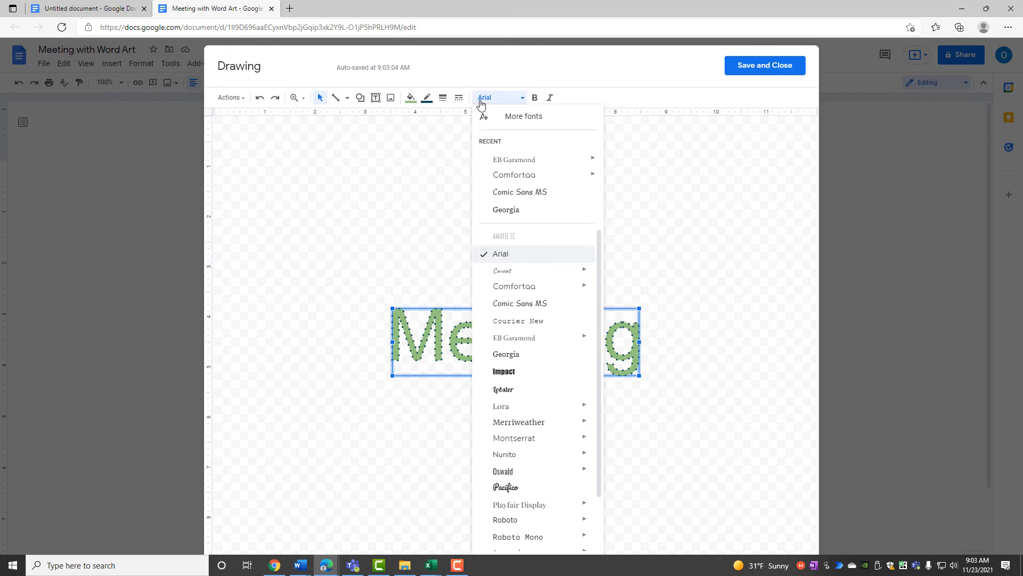
{"action": "left_click", "coordinate": [506, 355]}
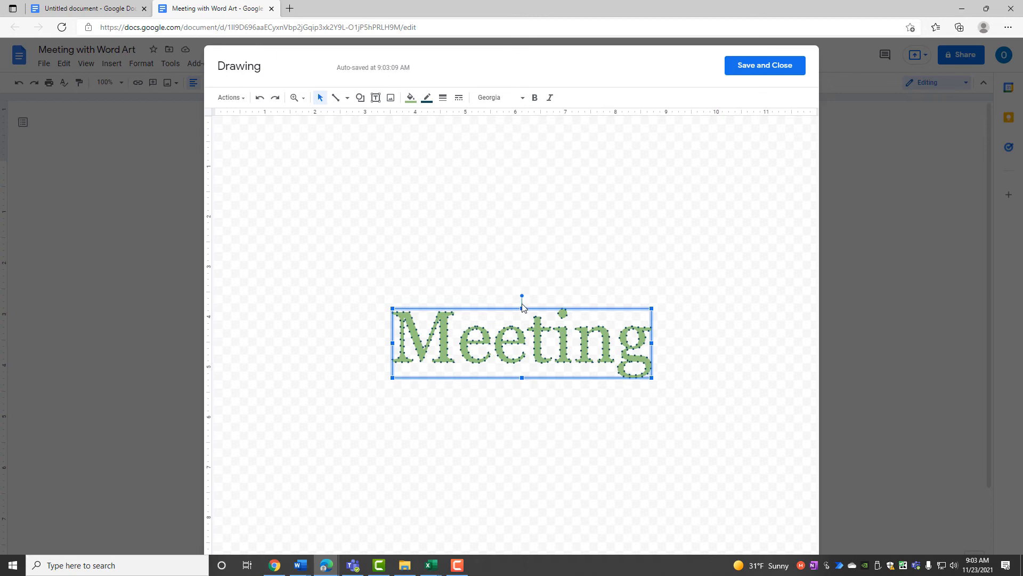
{"action": "mouse_move", "coordinate": [522, 296]}
{"action": "left_mouse_down"}
{"action": "mouse_move", "coordinate": [501, 299]}
{"action": "mouse_move", "coordinate": [512, 299]}
{"action": "left_mouse_up"}
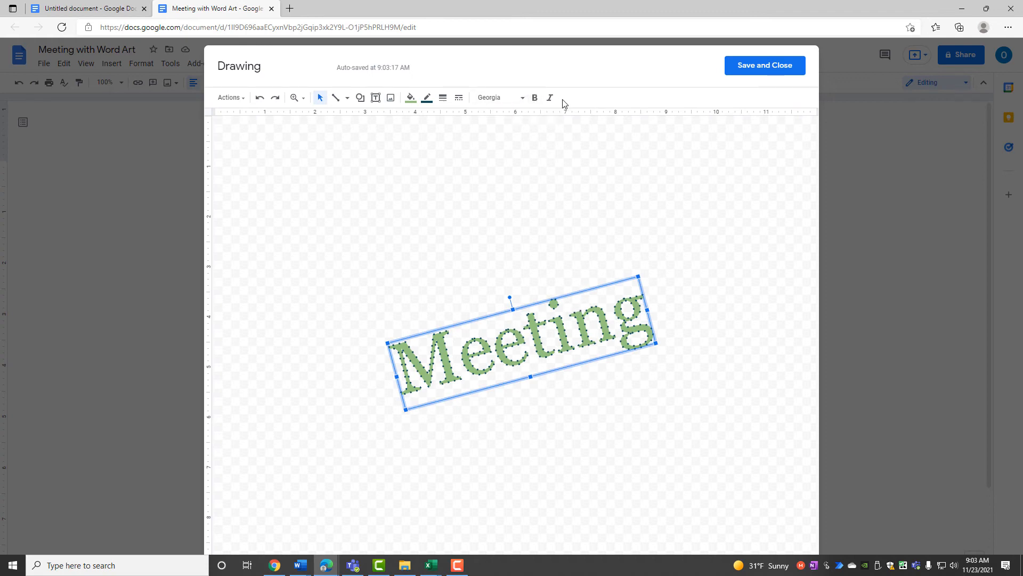
{"action": "left_click", "coordinate": [747, 71]}
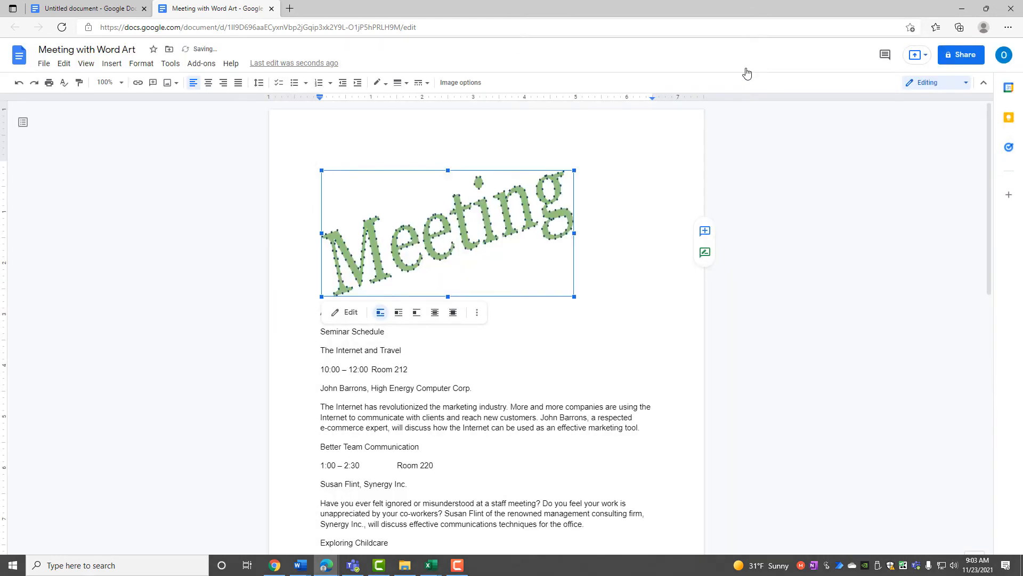
Reopen the Meeting word art in the Drawing editor.
{"action": "left_click", "coordinate": [513, 339]}
{"action": "left_click", "coordinate": [440, 267]}
{"action": "left_click", "coordinate": [346, 320]}
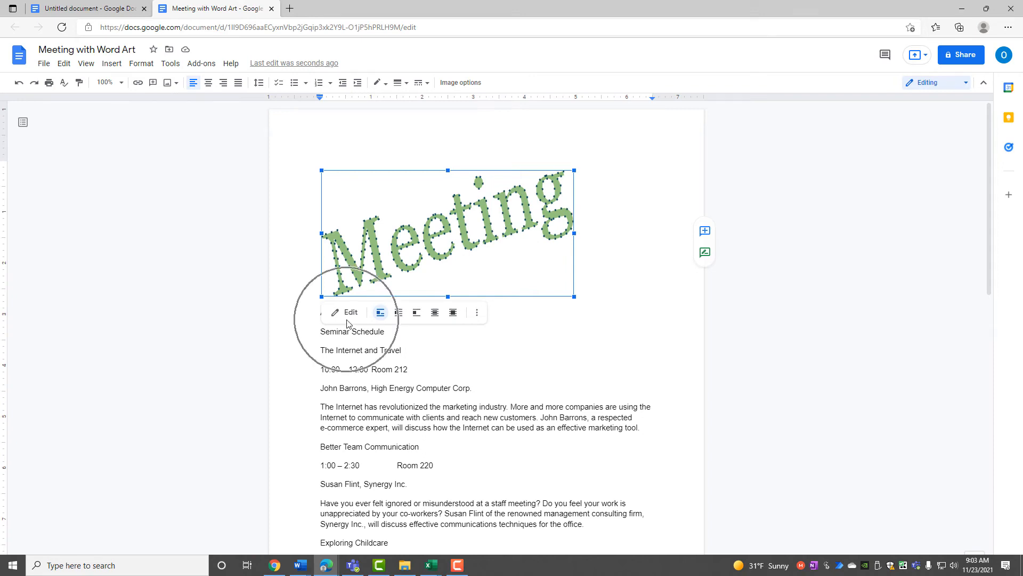
{"action": "left_click", "coordinate": [346, 320]}
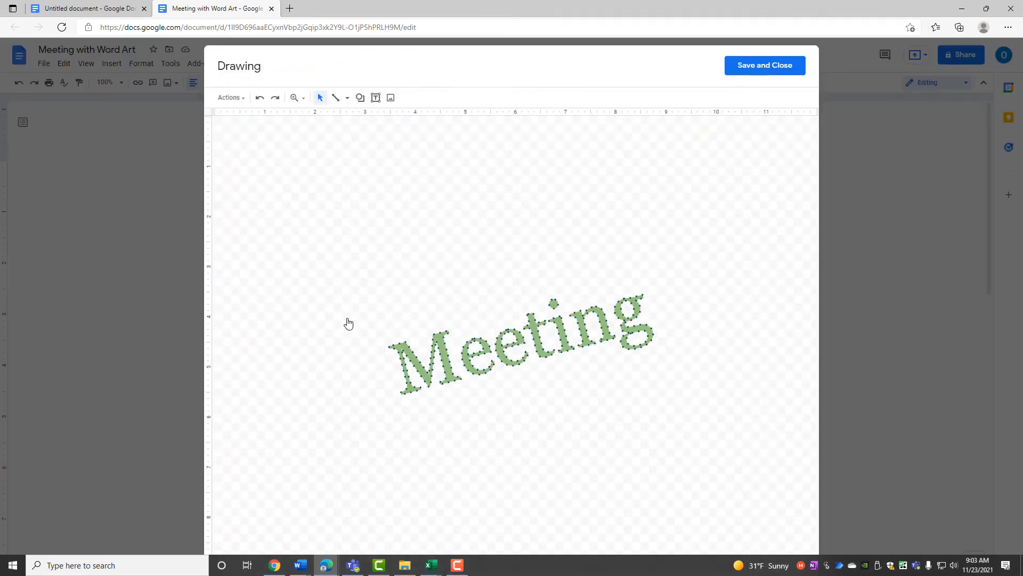
Keep the outline at 3px, change its dash to solid, and save the drawing.
{"action": "left_click", "coordinate": [488, 365]}
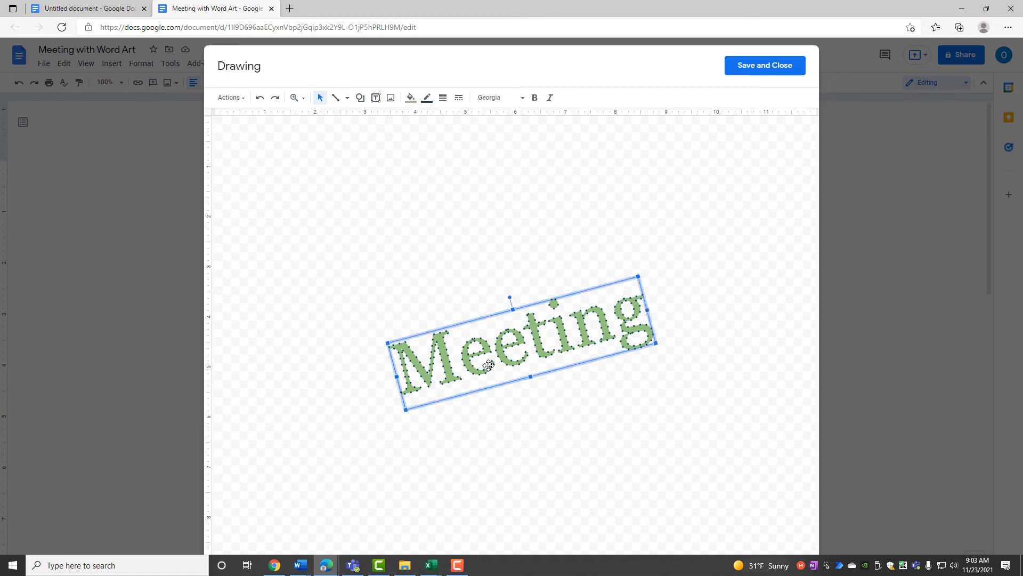
{"action": "left_click", "coordinate": [442, 102]}
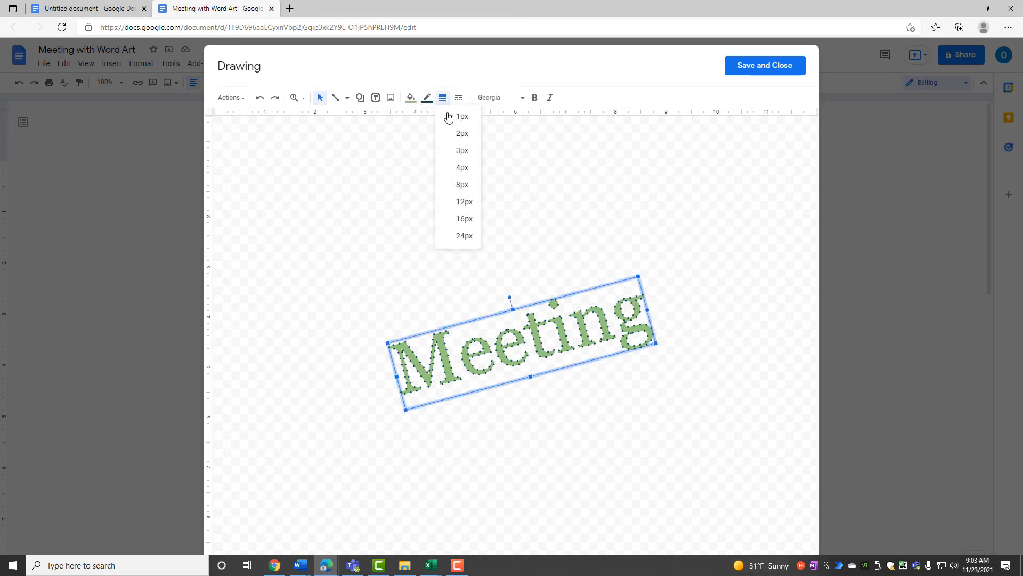
{"action": "left_click", "coordinate": [453, 151]}
{"action": "left_click", "coordinate": [440, 102]}
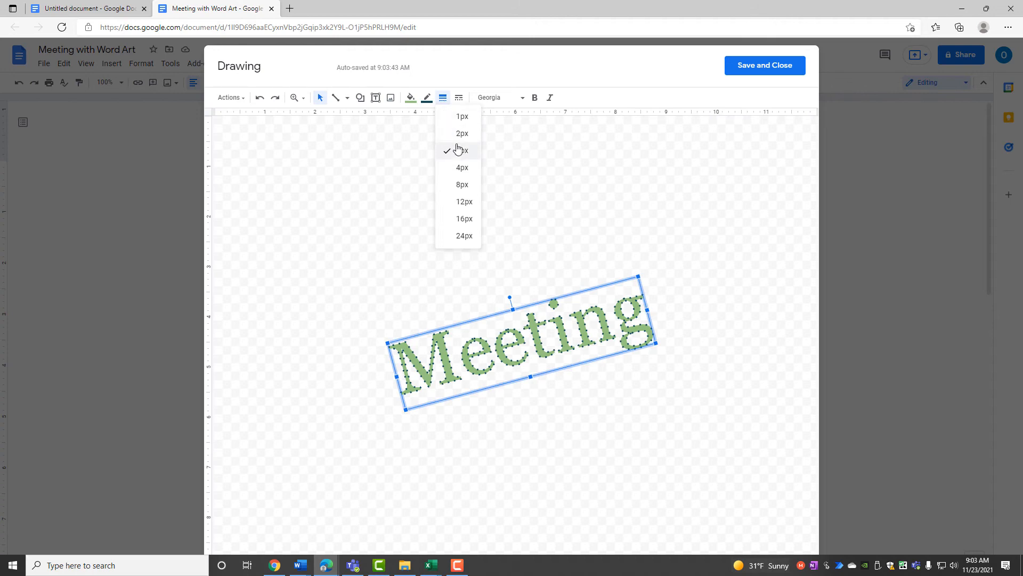
{"action": "left_click", "coordinate": [458, 101]}
{"action": "left_click", "coordinate": [461, 114]}
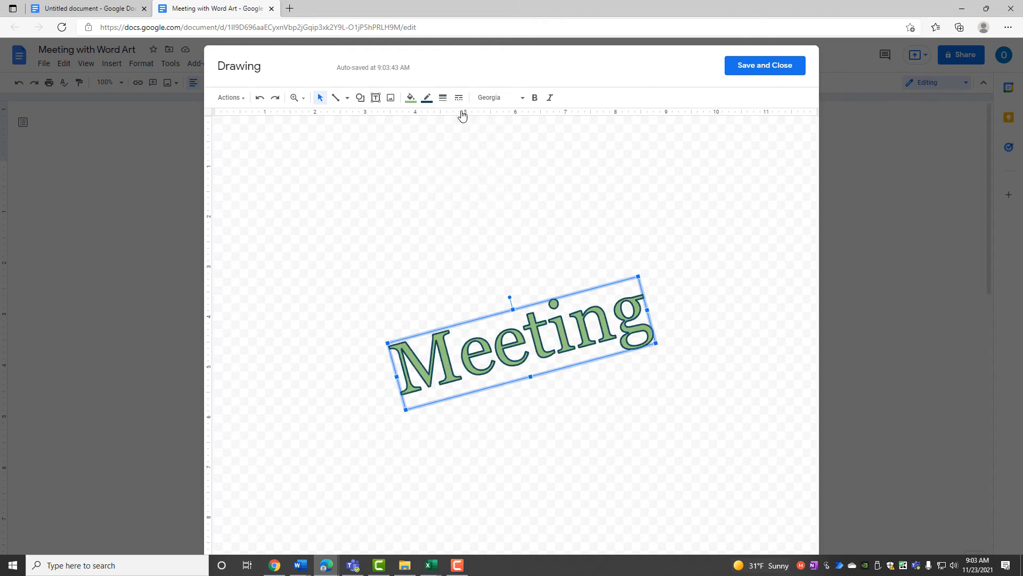
{"action": "left_click", "coordinate": [744, 68]}
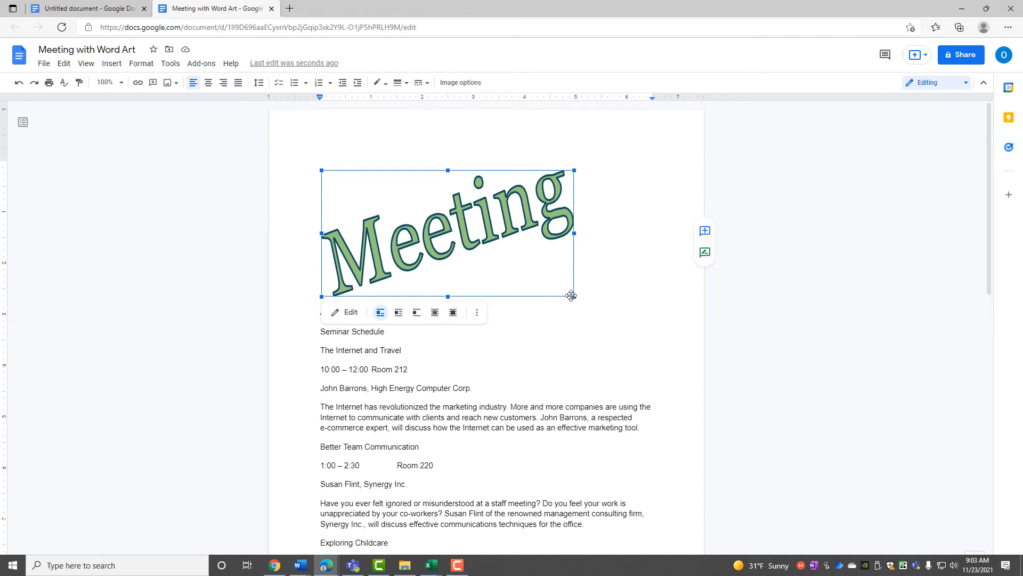
Shrink the Meeting word art slightly and center it above 'Annual Management Meeting'.
{"action": "left_click_drag", "start_coordinate": [574, 296], "coordinate": [545, 282]}
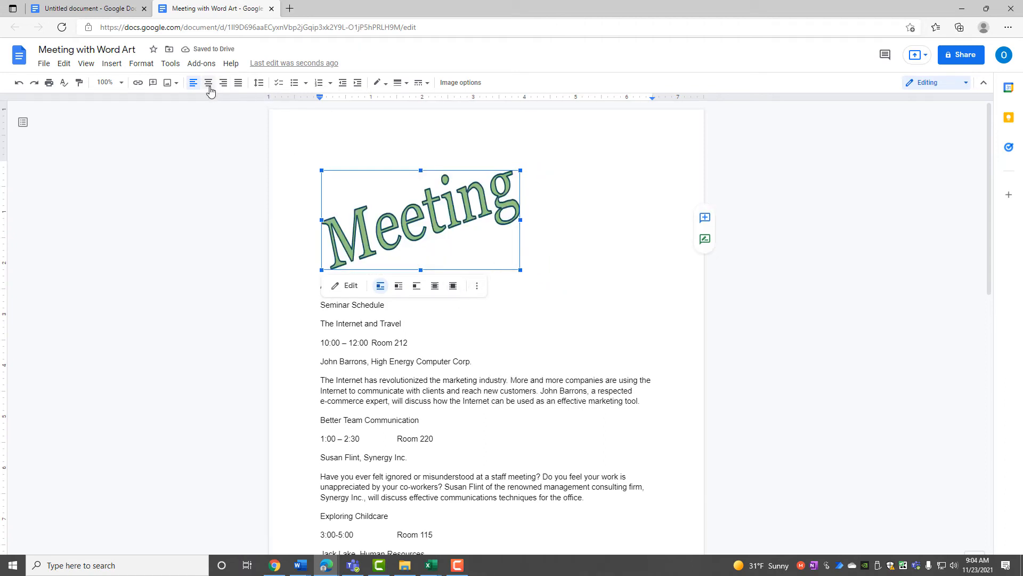
{"action": "left_click", "coordinate": [208, 83]}
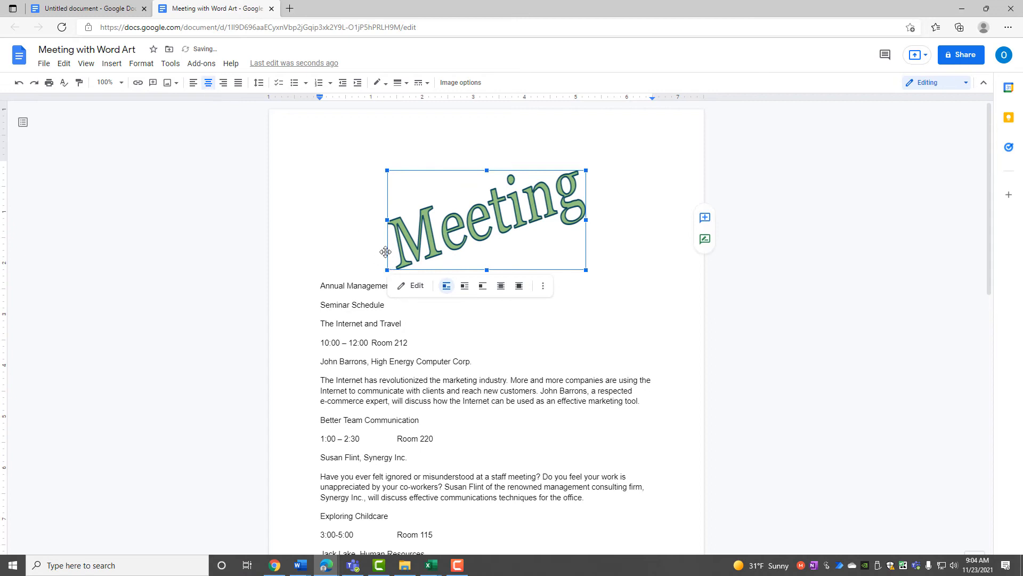
{"action": "left_click", "coordinate": [534, 343]}
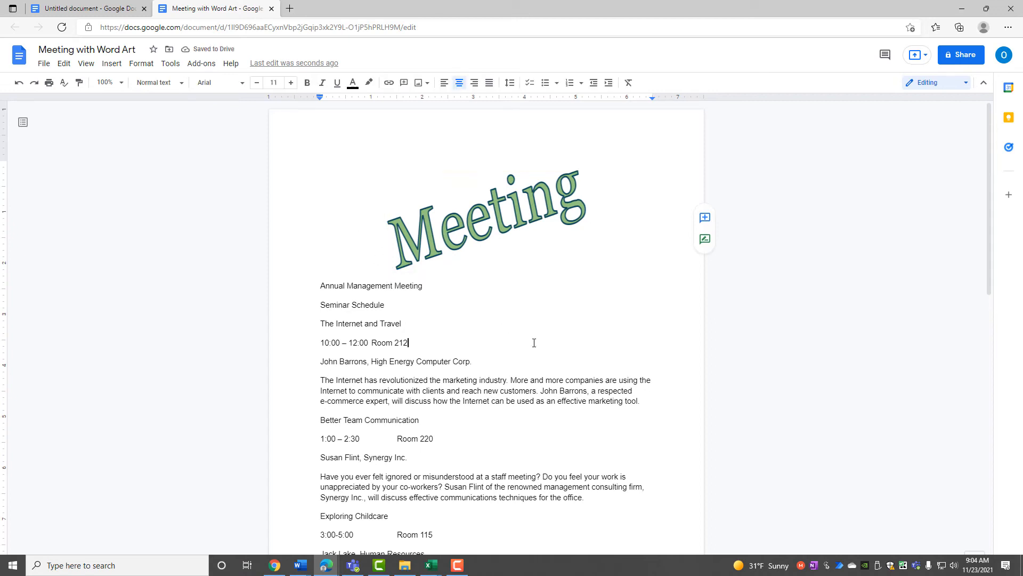
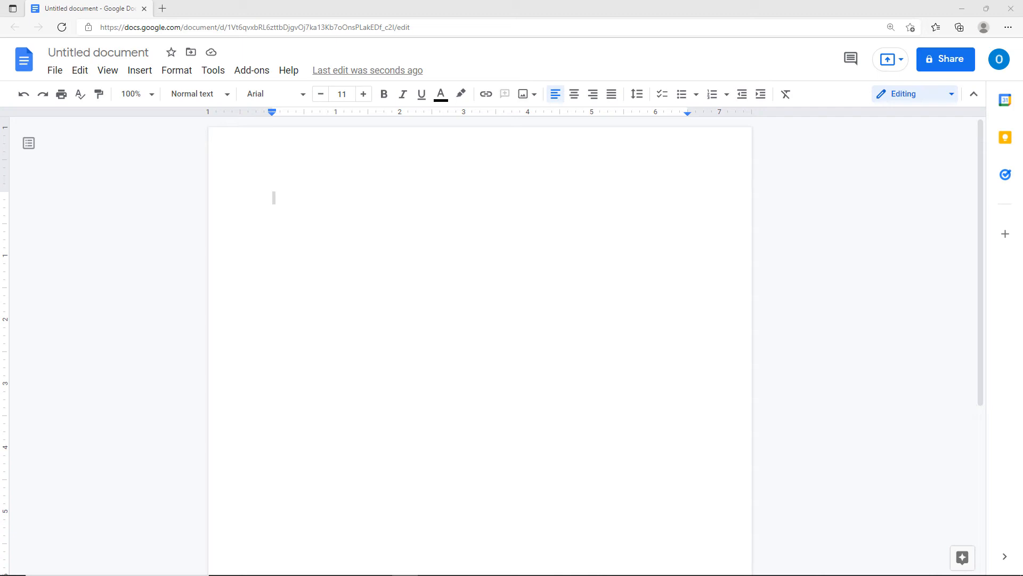
Type = at the top of the blank page, zoom in, and insert a new equation.
{"action": "left_click", "coordinate": [296, 199]}
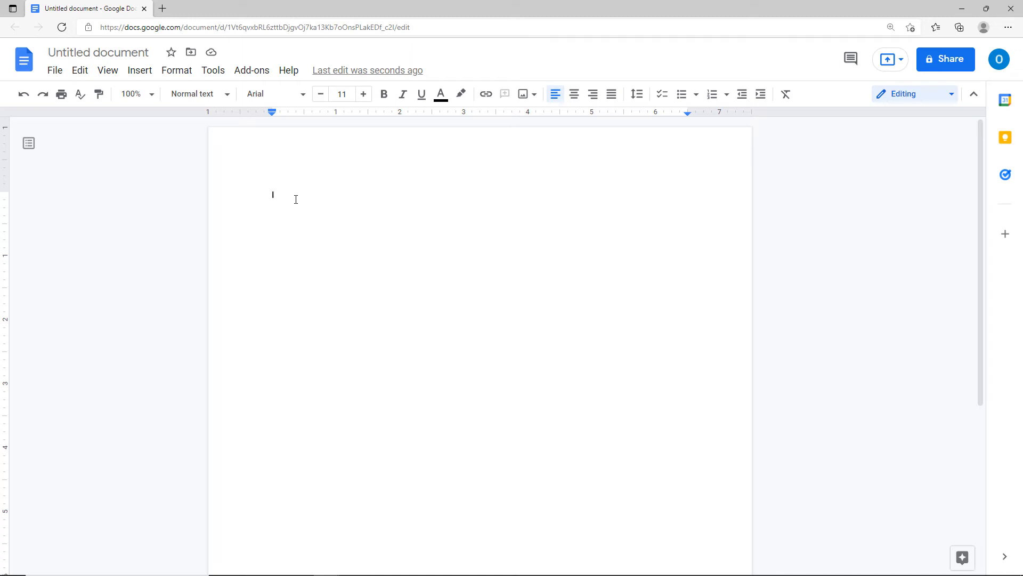
{"action": "type", "text": "="}
{"action": "key", "text": "ctrl+plus"}
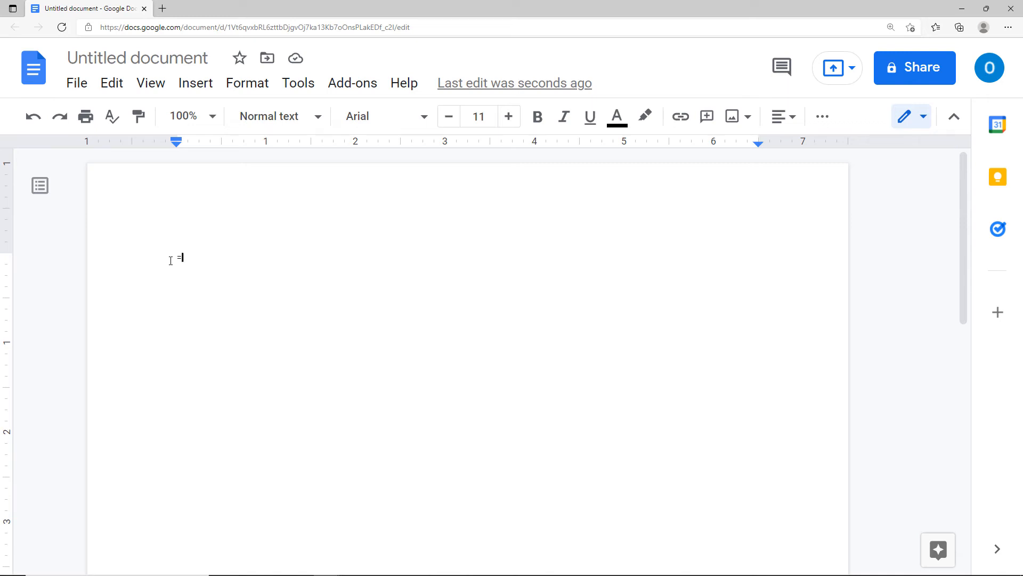
{"action": "left_click", "coordinate": [192, 85]}
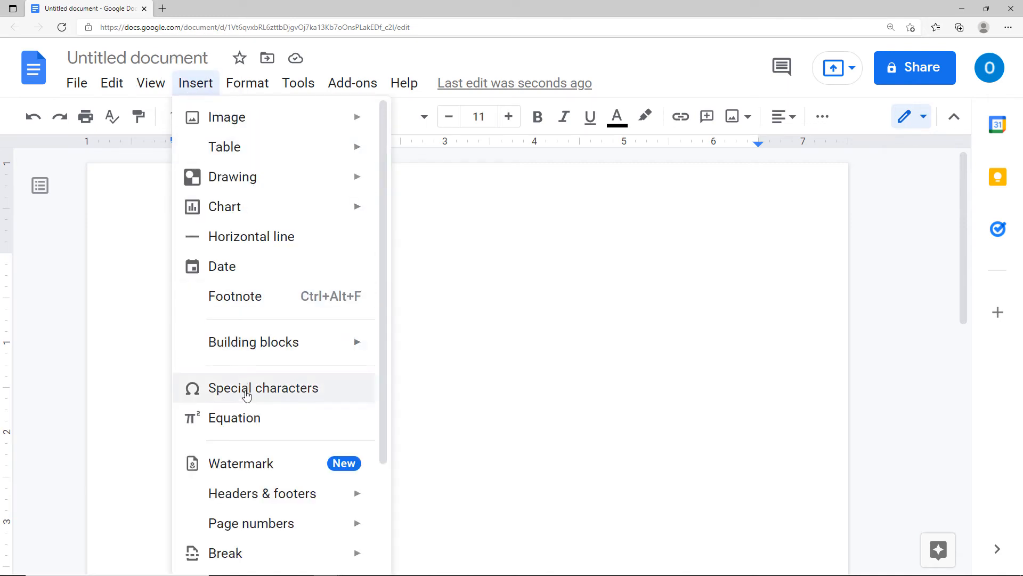
{"action": "left_click", "coordinate": [247, 415]}
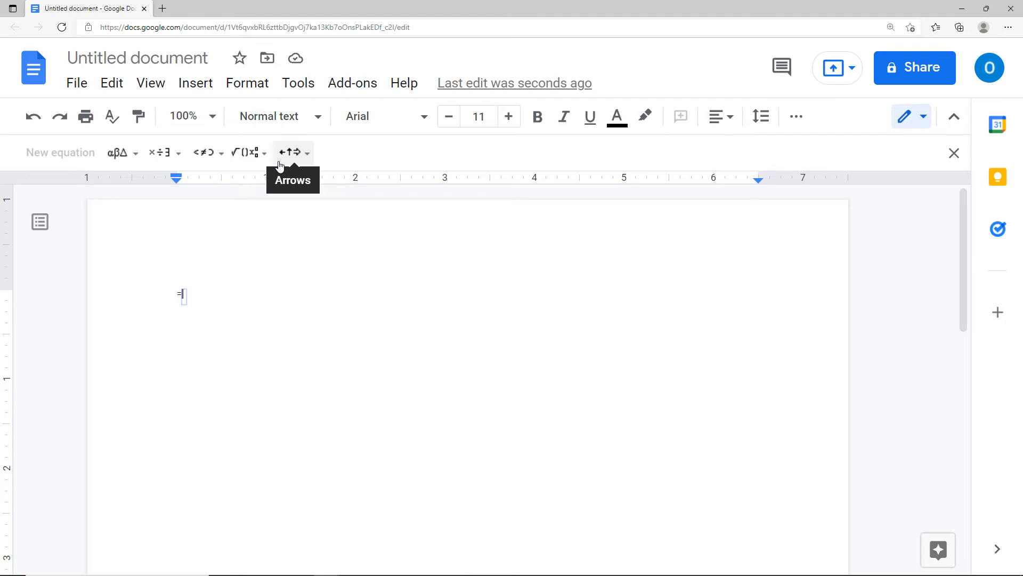
Browse the Greek, operation, relation, math and arrow symbol menus, then leave the equation.
{"action": "left_click", "coordinate": [136, 154]}
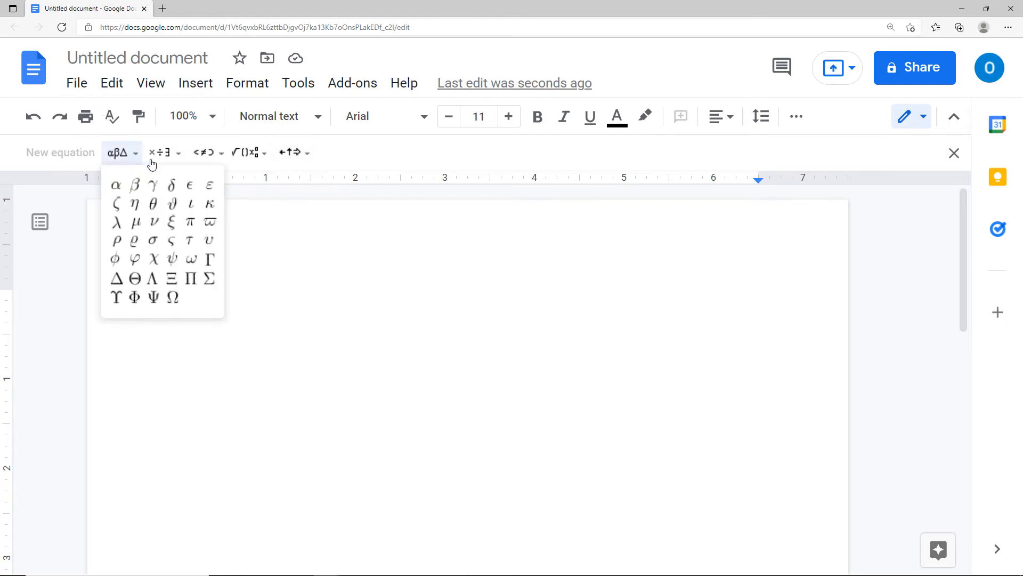
{"action": "left_click", "coordinate": [174, 159]}
{"action": "left_click", "coordinate": [120, 154]}
{"action": "left_click", "coordinate": [163, 155]}
{"action": "type", "text": "="}
{"action": "left_click", "coordinate": [201, 154]}
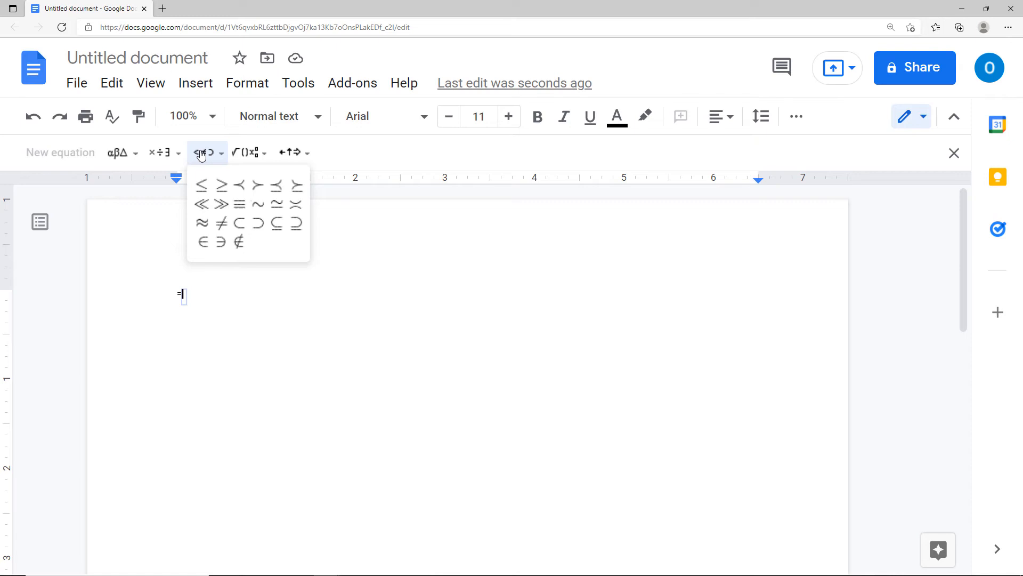
{"action": "left_click", "coordinate": [244, 155]}
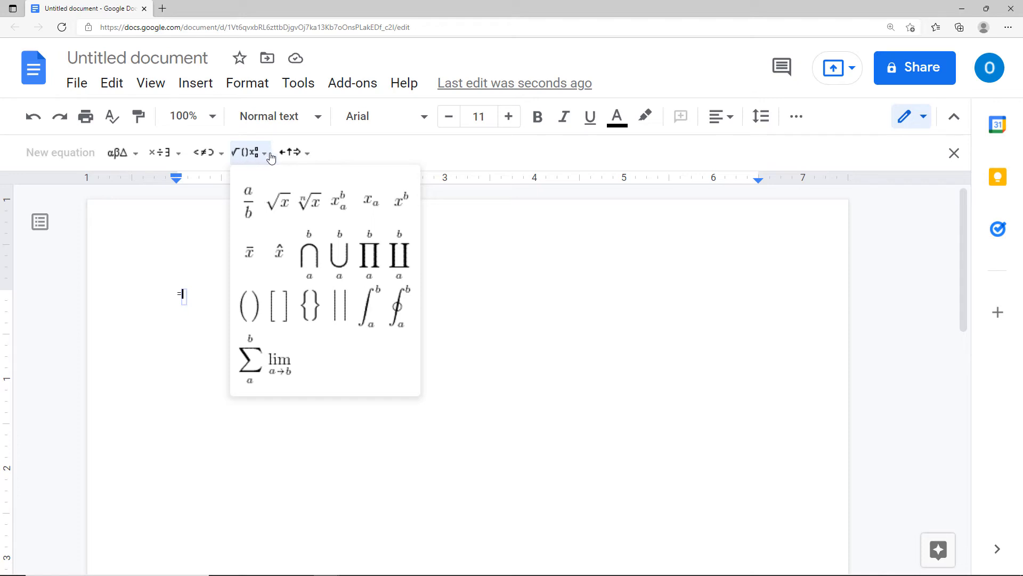
{"action": "left_click", "coordinate": [292, 155]}
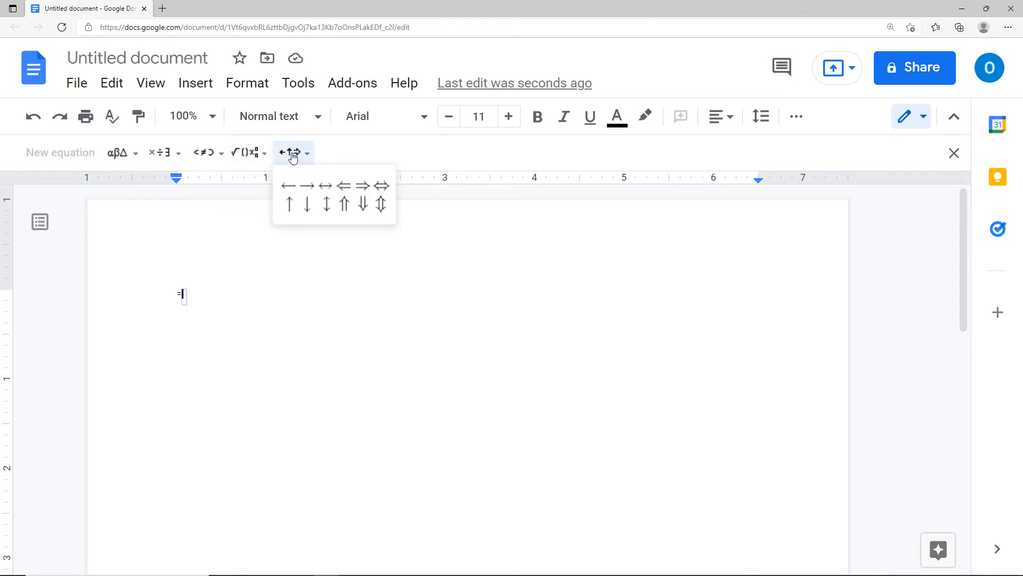
{"action": "left_click", "coordinate": [187, 301]}
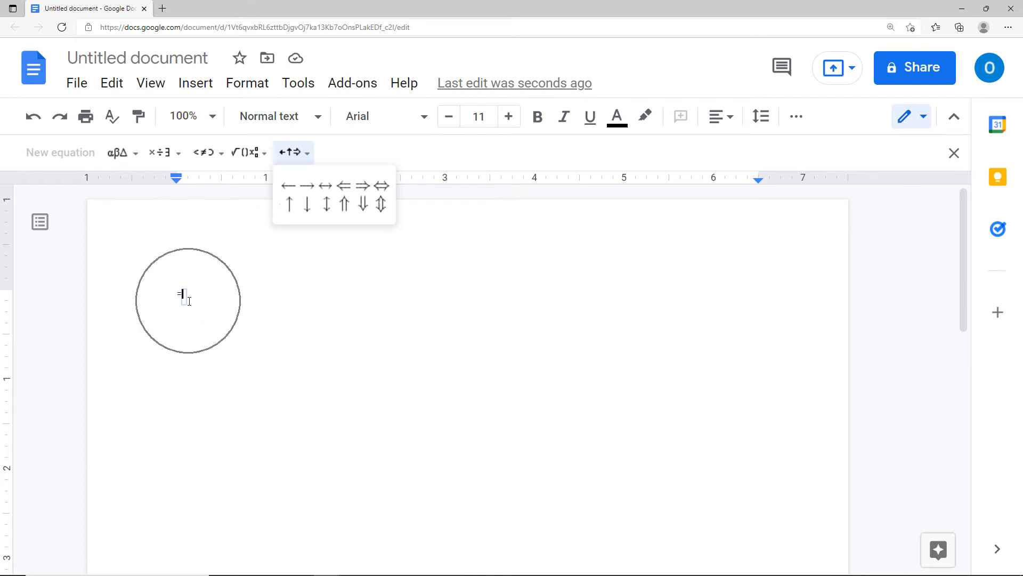
{"action": "left_click", "coordinate": [169, 159]}
{"action": "left_click", "coordinate": [169, 159]}
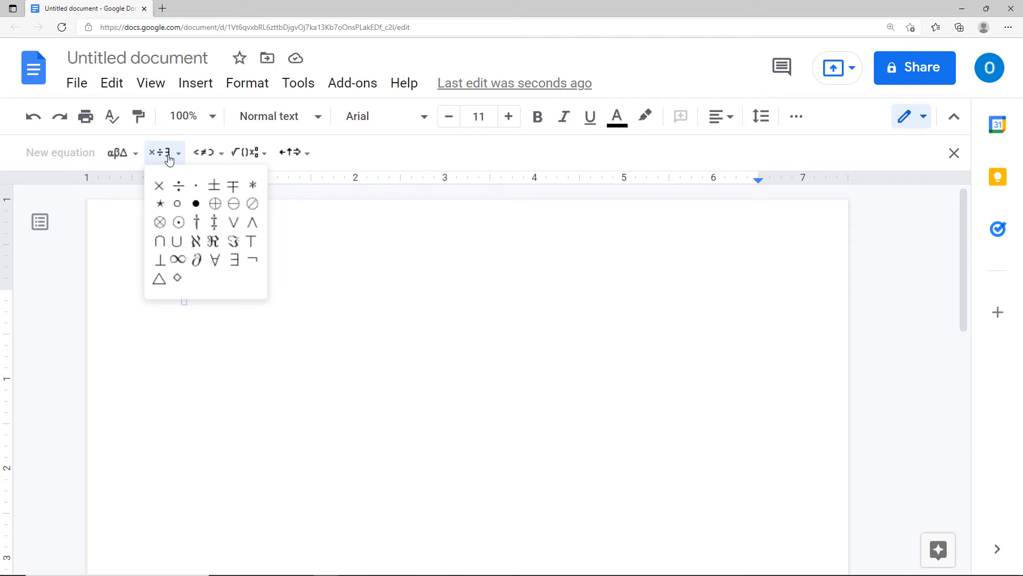
{"action": "left_click", "coordinate": [215, 329]}
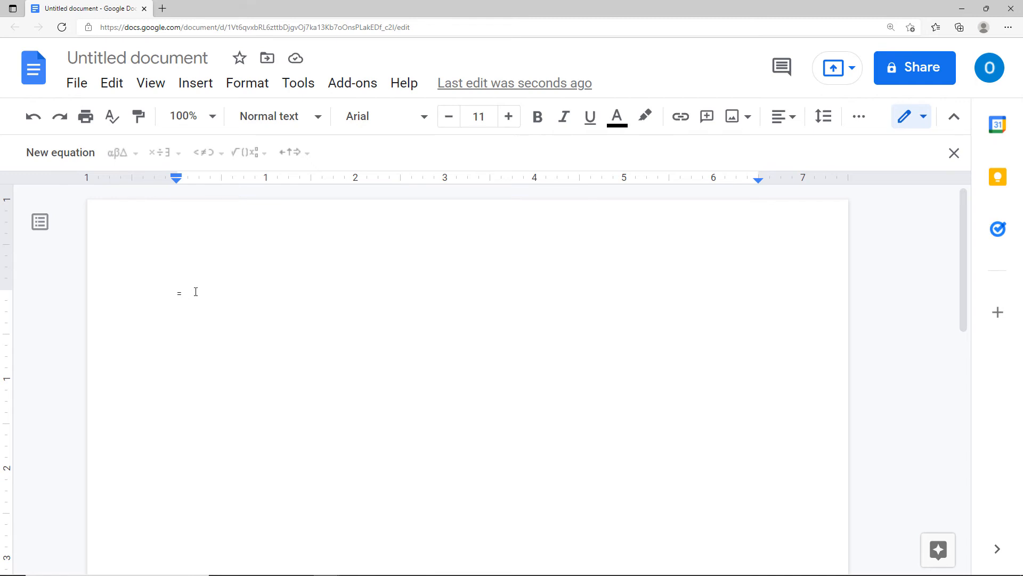
Complete the first line as = 3 × 3 using a new equation with a multiplication sign.
{"action": "type", "text": "3"}
{"action": "left_click", "coordinate": [80, 159]}
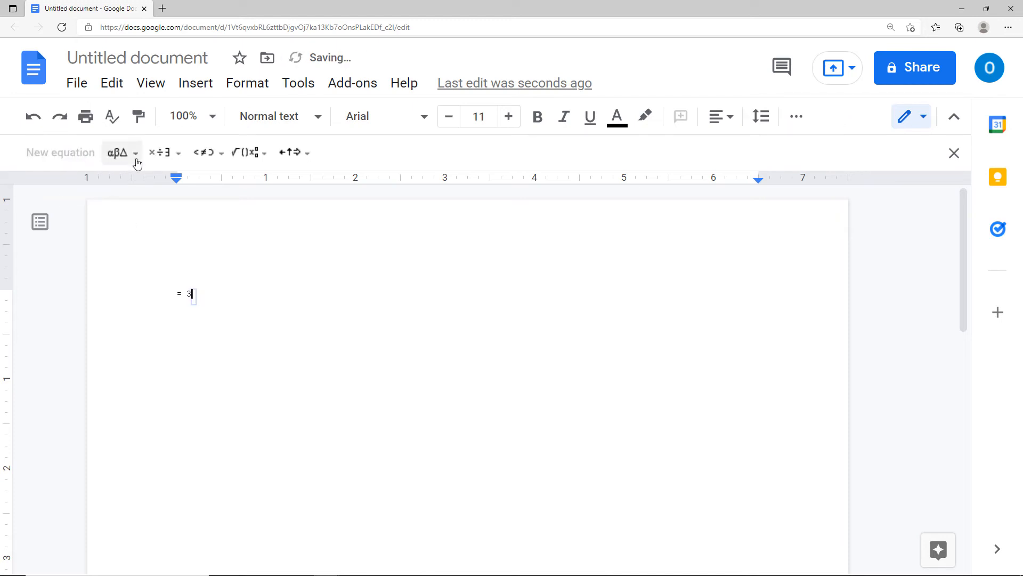
{"action": "left_click", "coordinate": [173, 156]}
{"action": "left_click", "coordinate": [158, 187]}
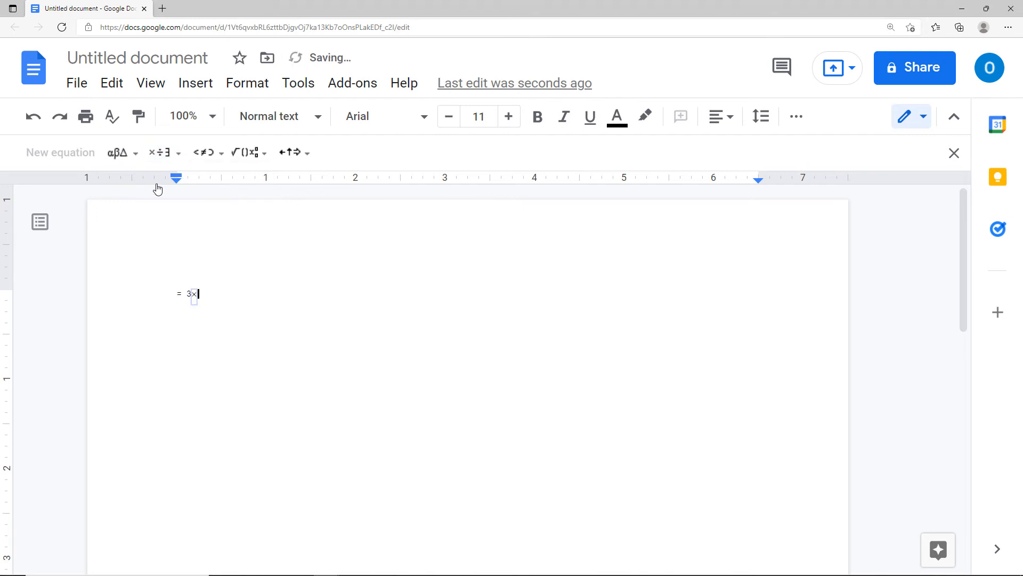
{"action": "type", "text": "3"}
{"action": "left_click", "coordinate": [224, 319]}
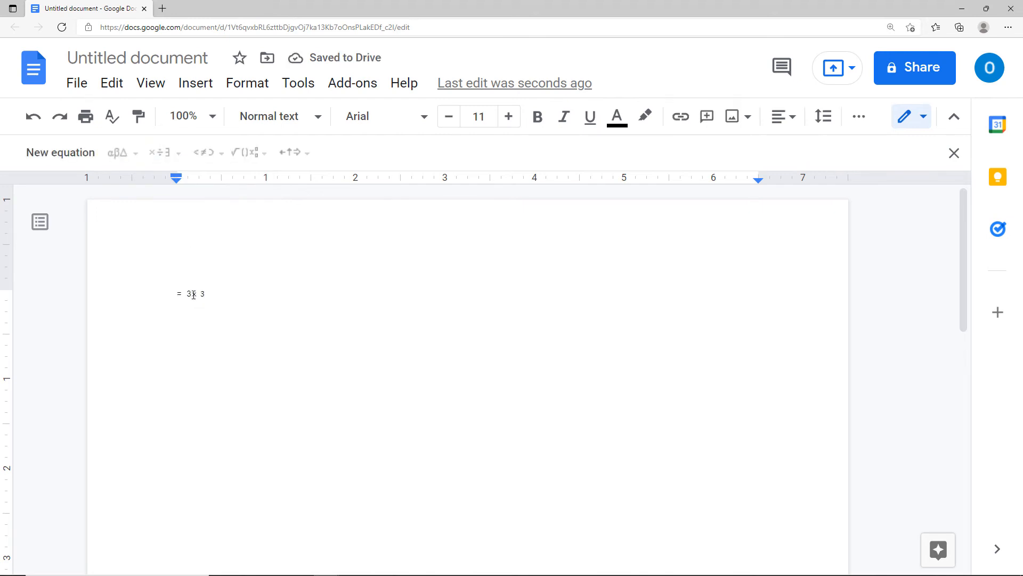
{"action": "left_click", "coordinate": [194, 294]}
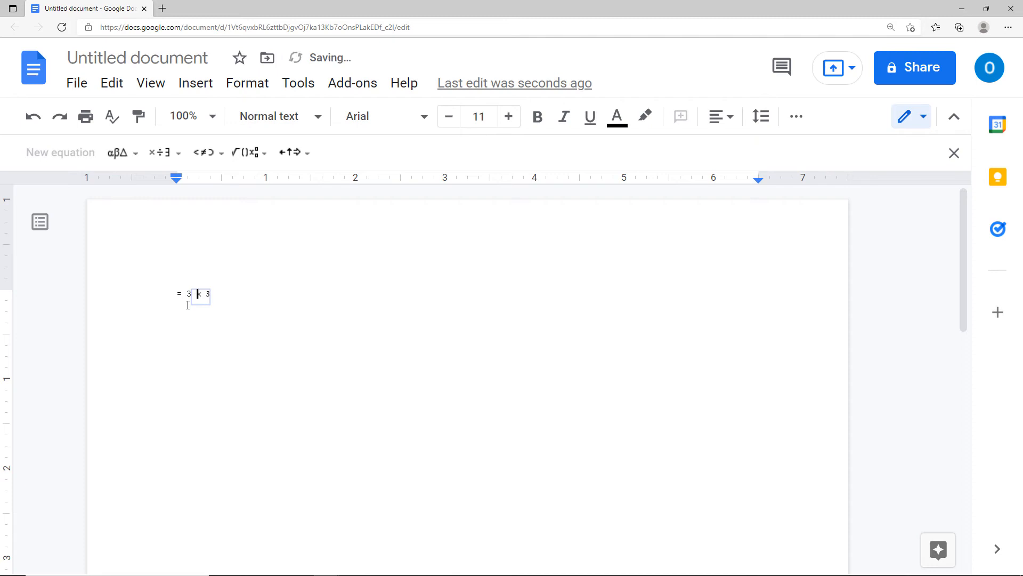
{"action": "key", "text": "Right"}
{"action": "left_click", "coordinate": [232, 297]}
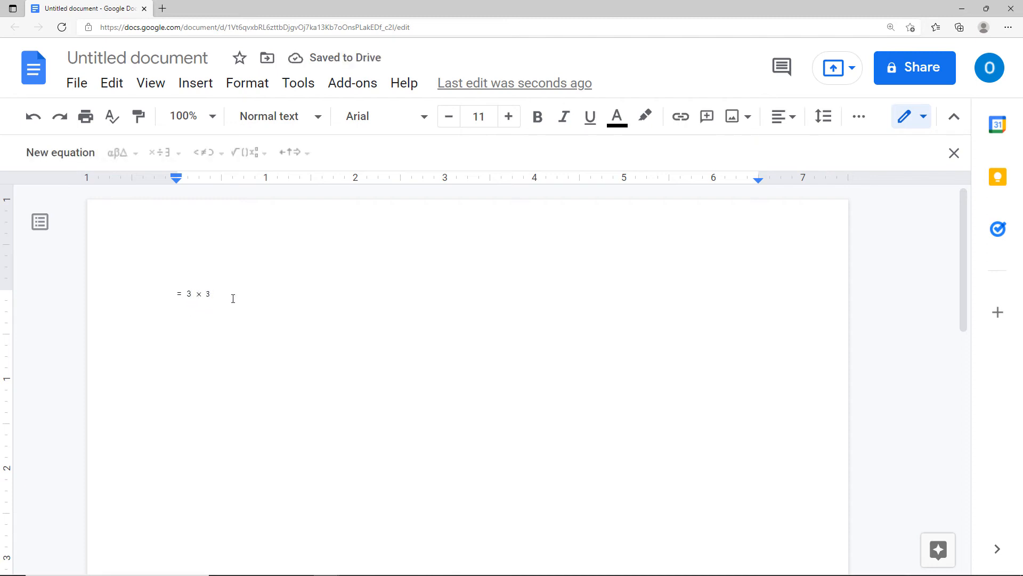
Start a second line with = and a new equation containing ≤.
{"action": "key", "text": "Return"}
{"action": "type", "text": "="}
{"action": "left_click", "coordinate": [83, 158]}
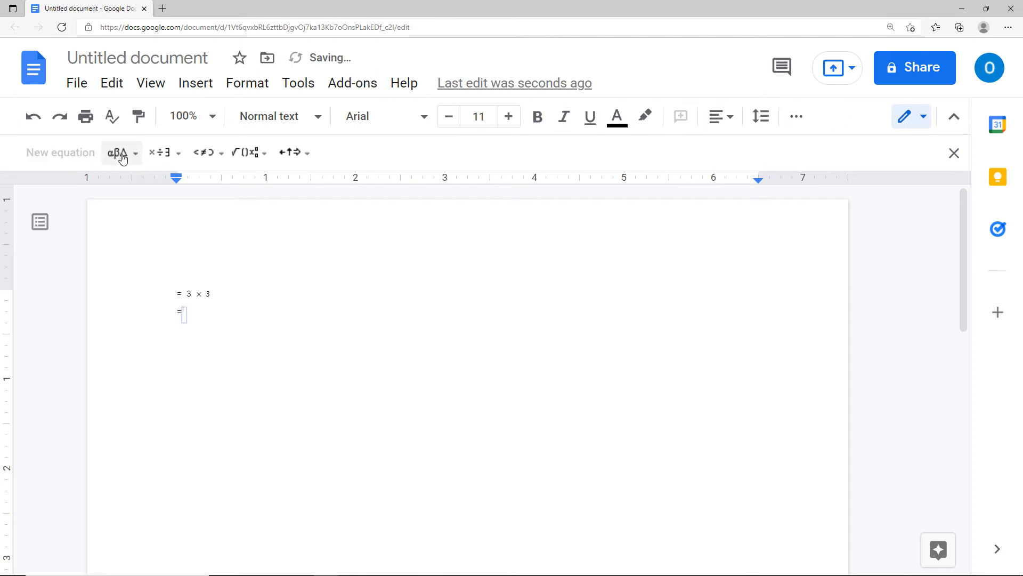
{"action": "left_click", "coordinate": [215, 153]}
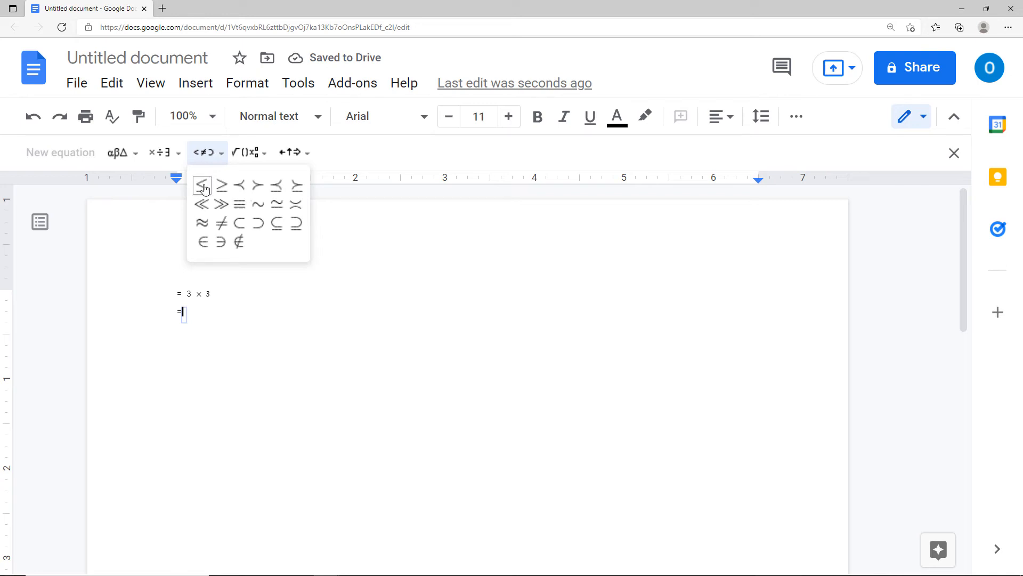
{"action": "left_click", "coordinate": [203, 186]}
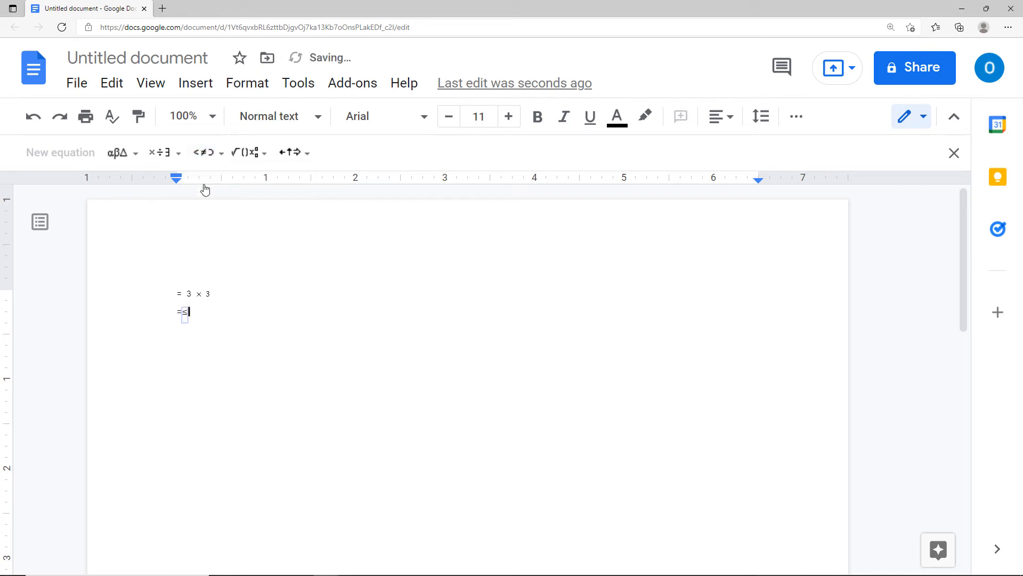
{"action": "left_click", "coordinate": [256, 318]}
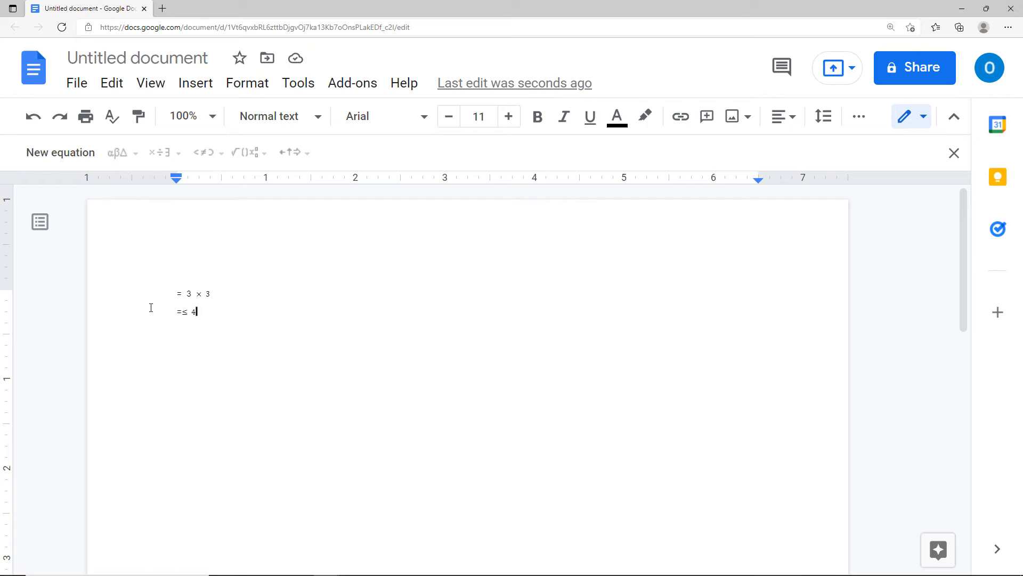
Type the word 'copyright' in the fresh blank document and bring up the Insert menu.
{"action": "left_click", "coordinate": [190, 85]}
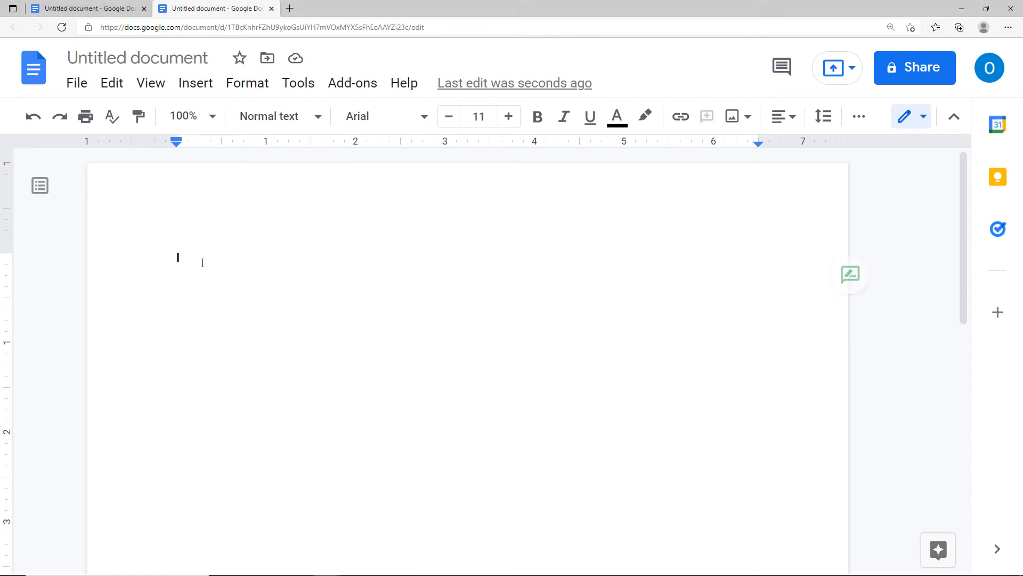
{"action": "type", "text": "copyright"}
{"action": "left_click", "coordinate": [196, 84]}
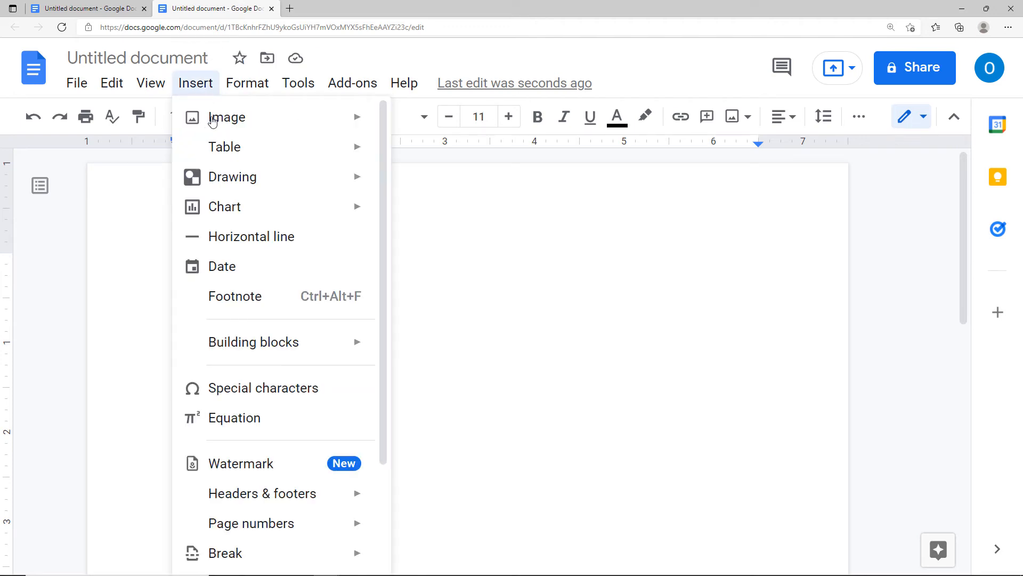
Search special characters for 'copyright' and add one © after the word copyright.
{"action": "left_click", "coordinate": [233, 393]}
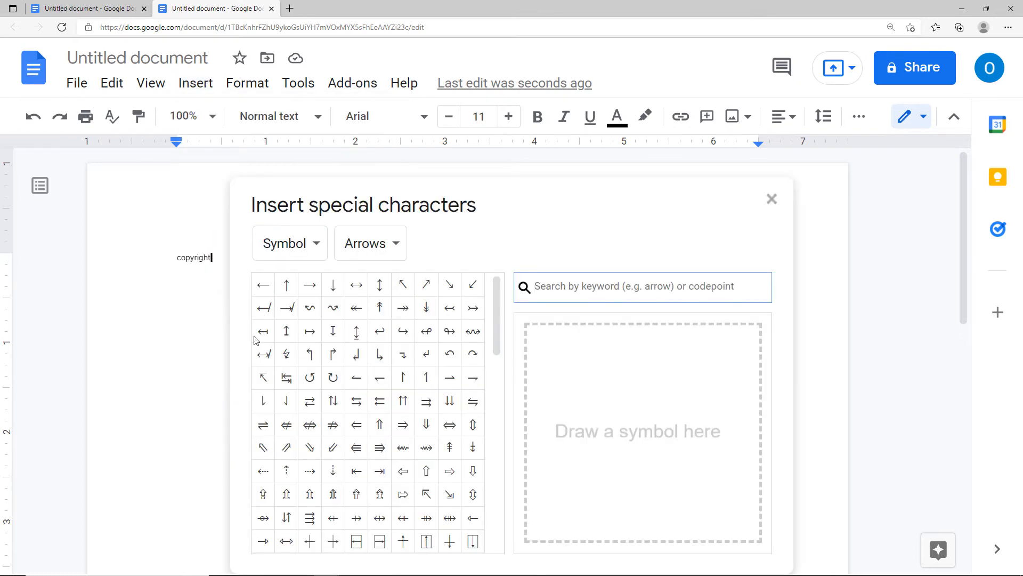
{"action": "left_click_drag", "start_coordinate": [338, 183], "coordinate": [362, 102]}
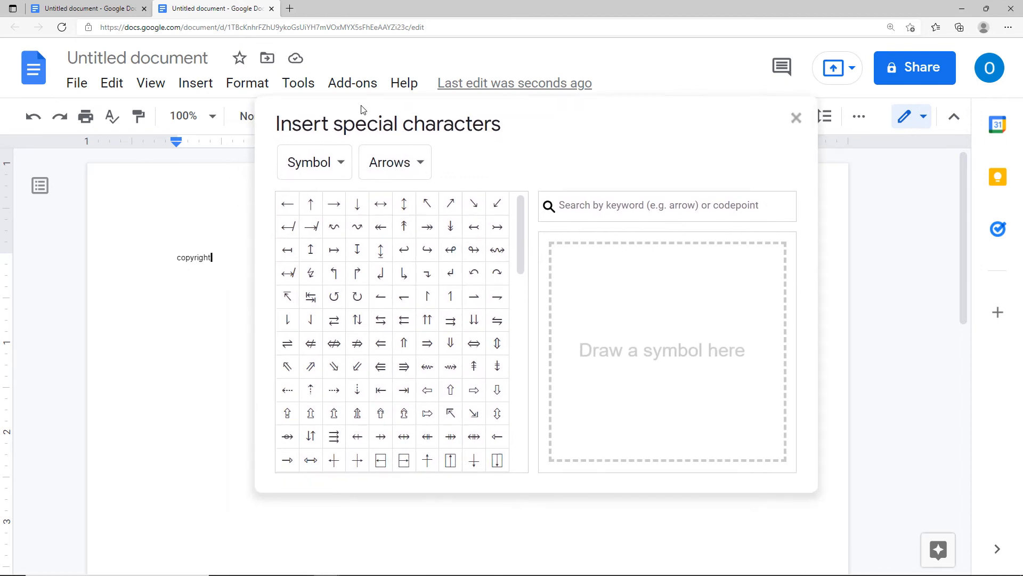
{"action": "left_click", "coordinate": [340, 166]}
{"action": "left_click", "coordinate": [573, 215]}
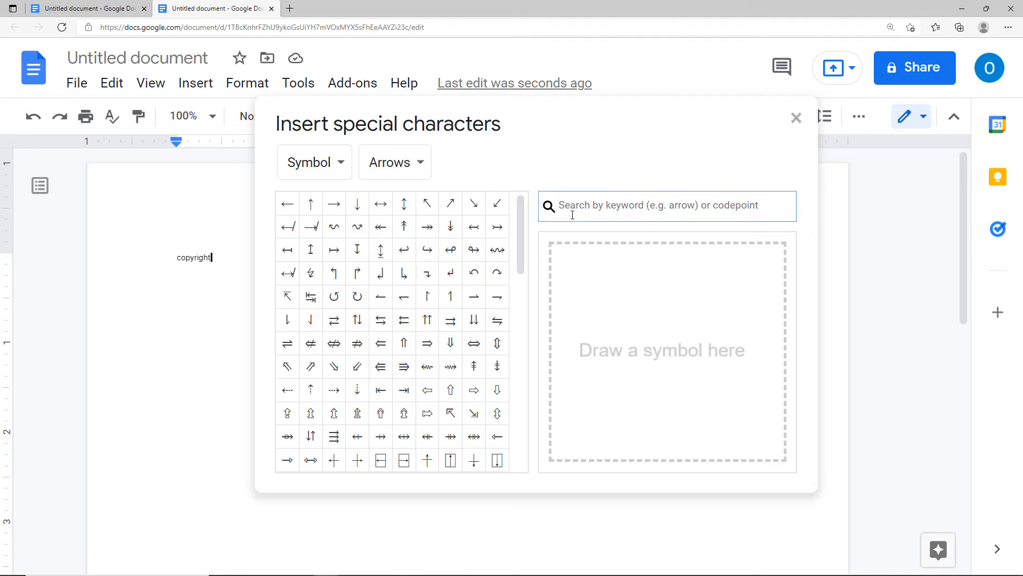
{"action": "type", "text": "copy"}
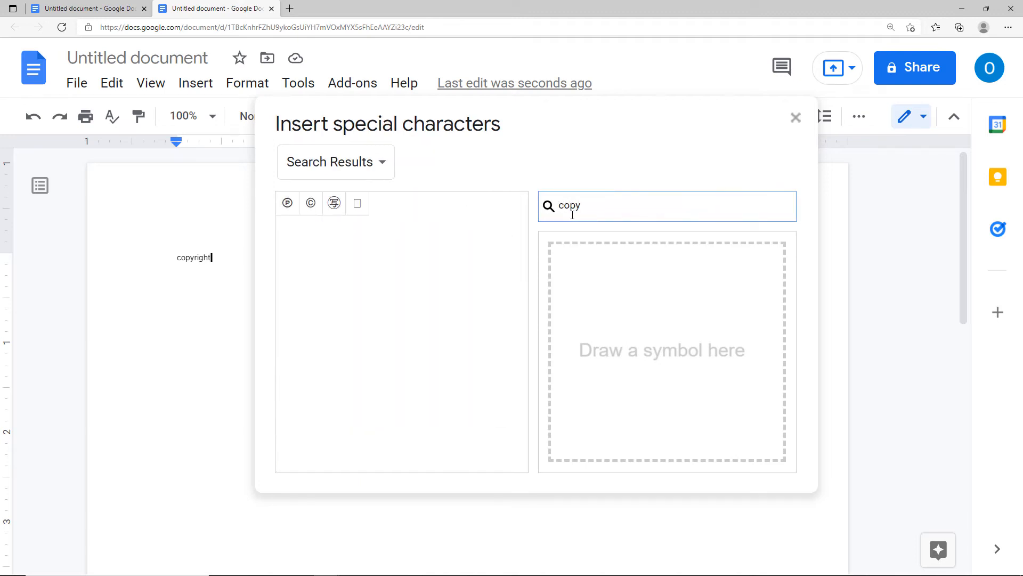
{"action": "type", "text": "right"}
{"action": "left_click", "coordinate": [311, 209]}
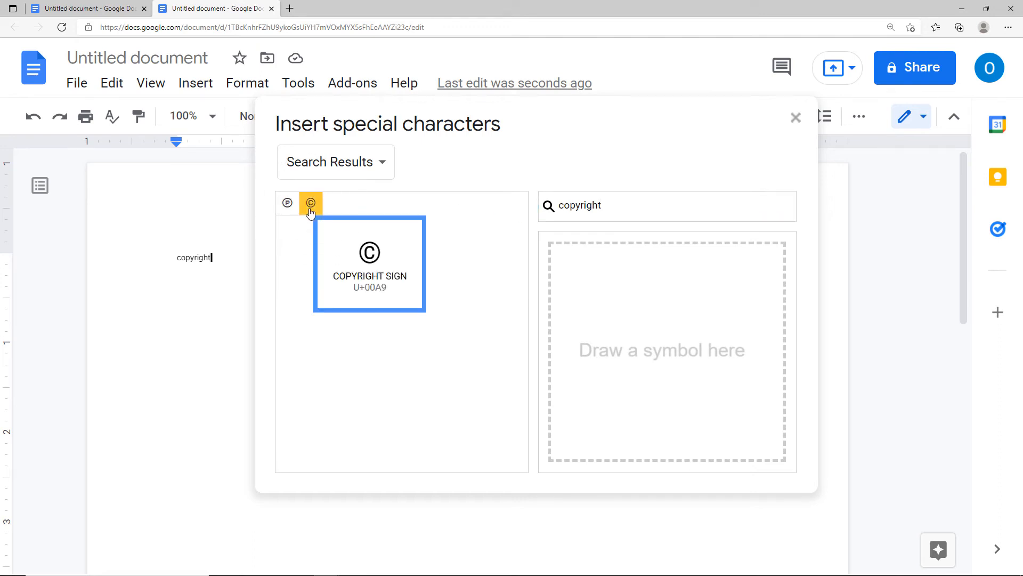
{"action": "left_click", "coordinate": [310, 209]}
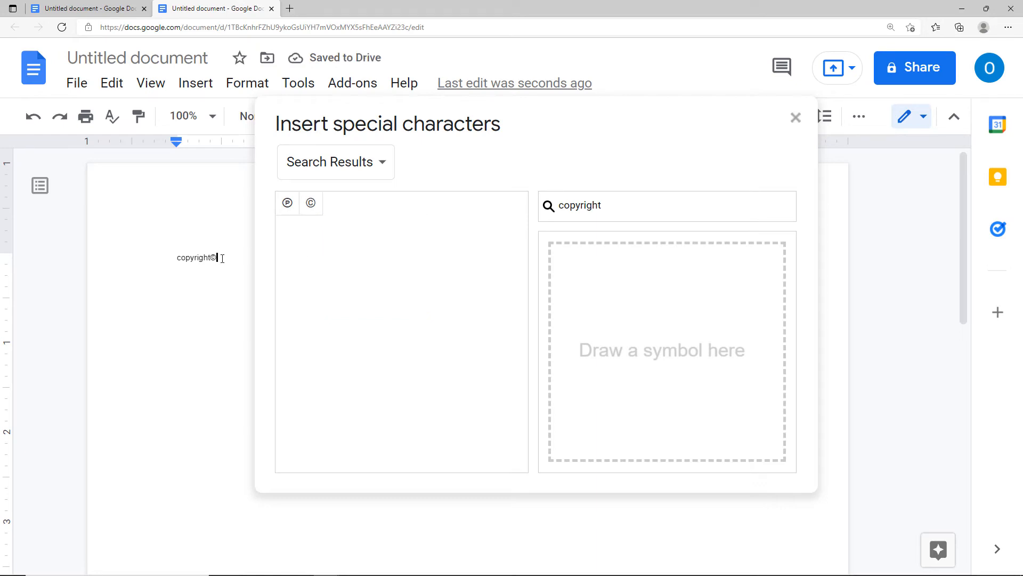
{"action": "key", "text": "Return"}
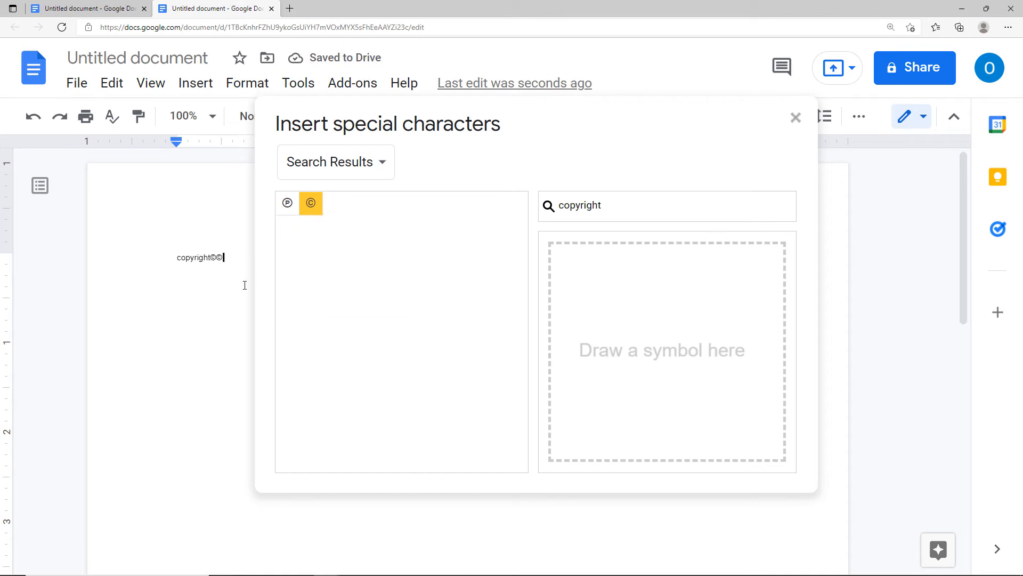
{"action": "key", "text": "BackSpace"}
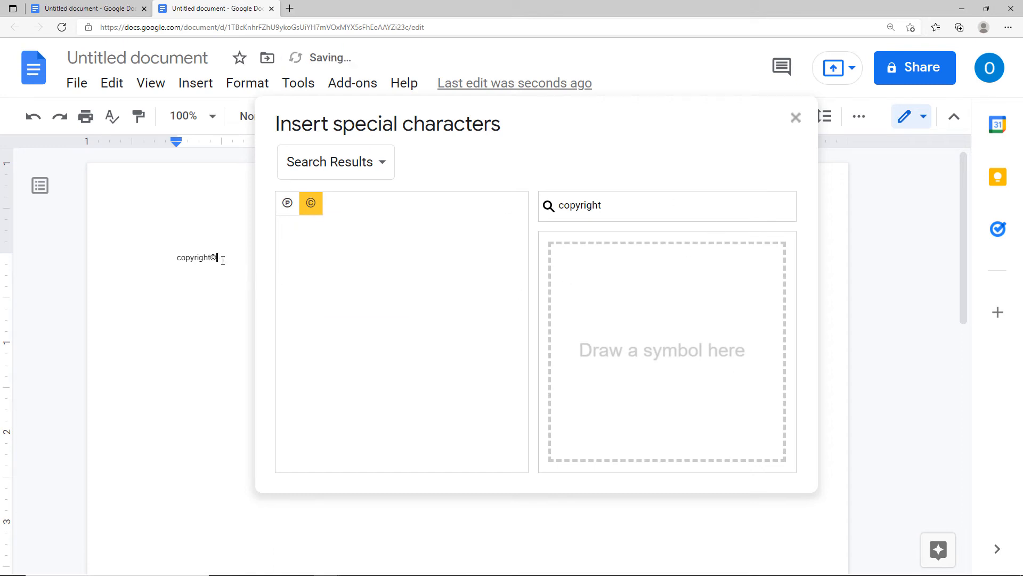
Add a 'trademark' line with the ™ symbol from the picker, then close it.
{"action": "key", "text": "Return"}
{"action": "type", "text": "trademark"}
{"action": "left_click_drag", "start_coordinate": [602, 206], "coordinate": [539, 207]}
{"action": "type", "text": "trademark"}
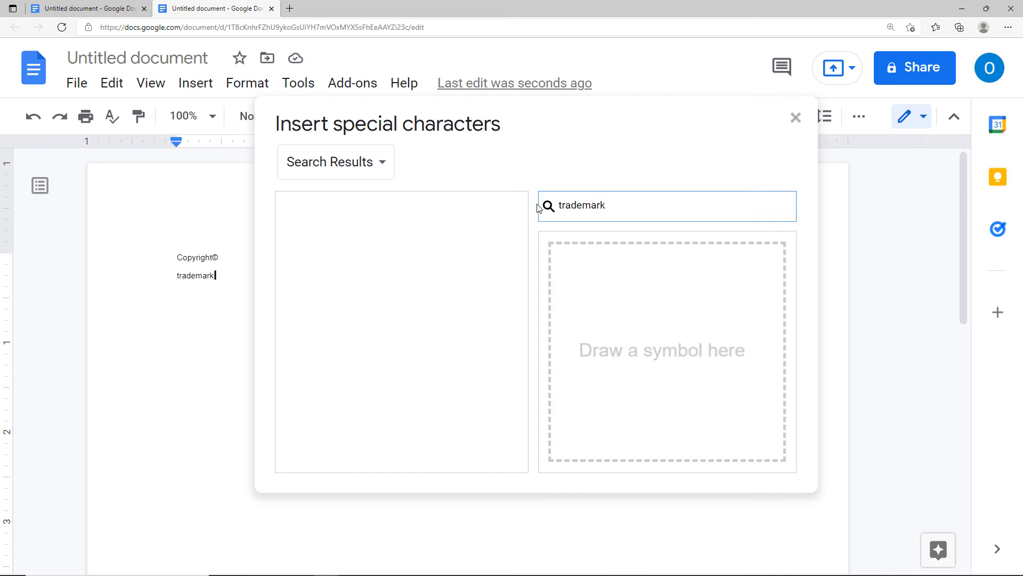
{"action": "key", "text": "BackSpace"}
{"action": "key", "text": "BackSpace"}
{"action": "key", "text": "BackSpace"}
{"action": "key", "text": "BackSpace"}
{"action": "left_click", "coordinate": [292, 205]}
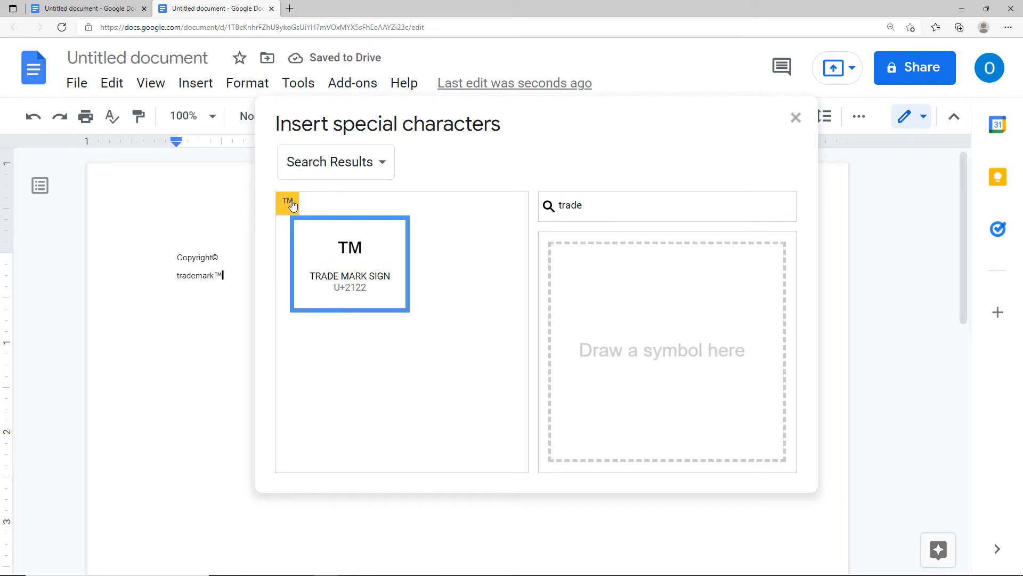
{"action": "left_click", "coordinate": [798, 121]}
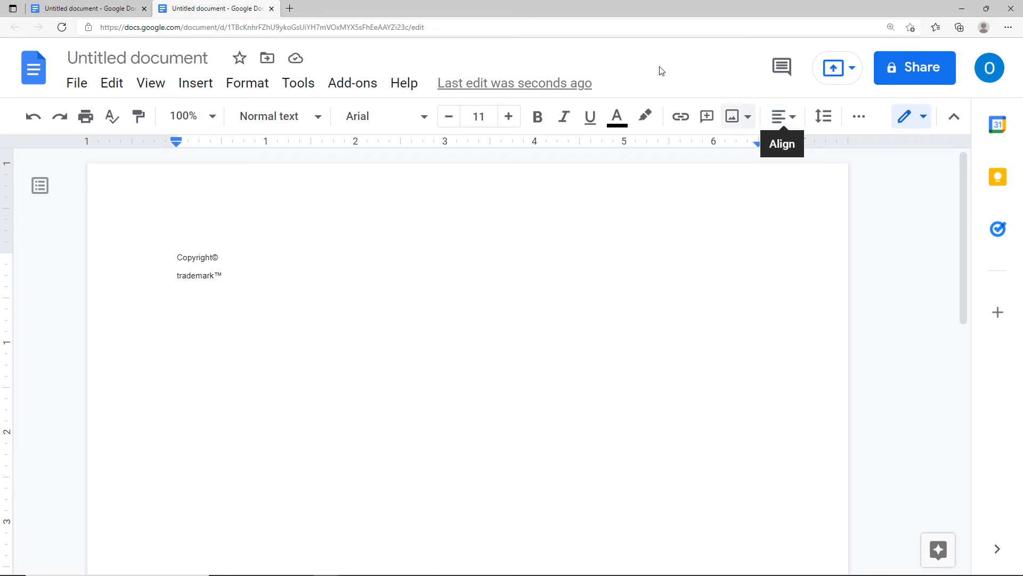
Open the Insert menu and dismiss it without choosing anything.
{"action": "left_click", "coordinate": [203, 90]}
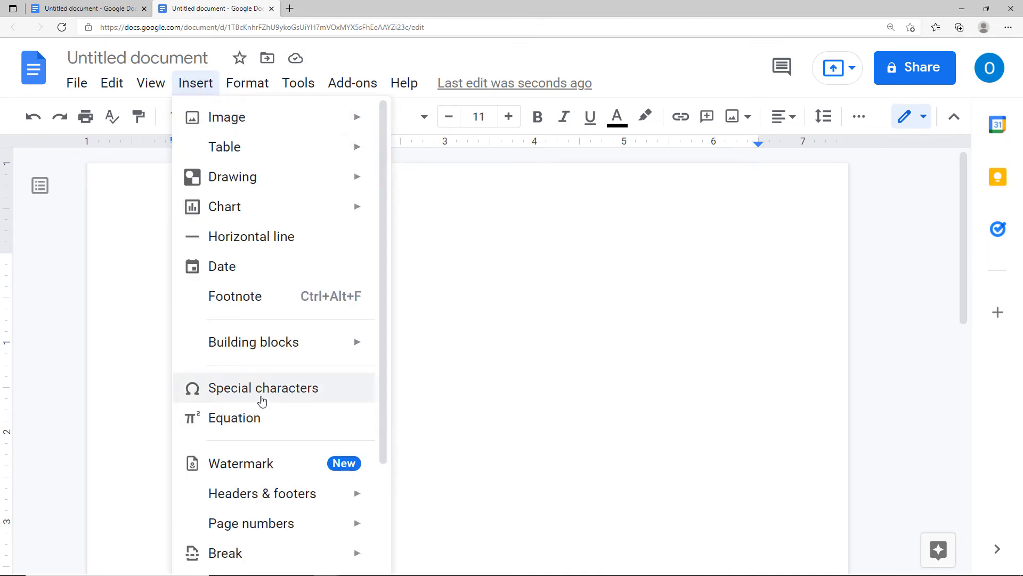
{"action": "left_click", "coordinate": [535, 379]}
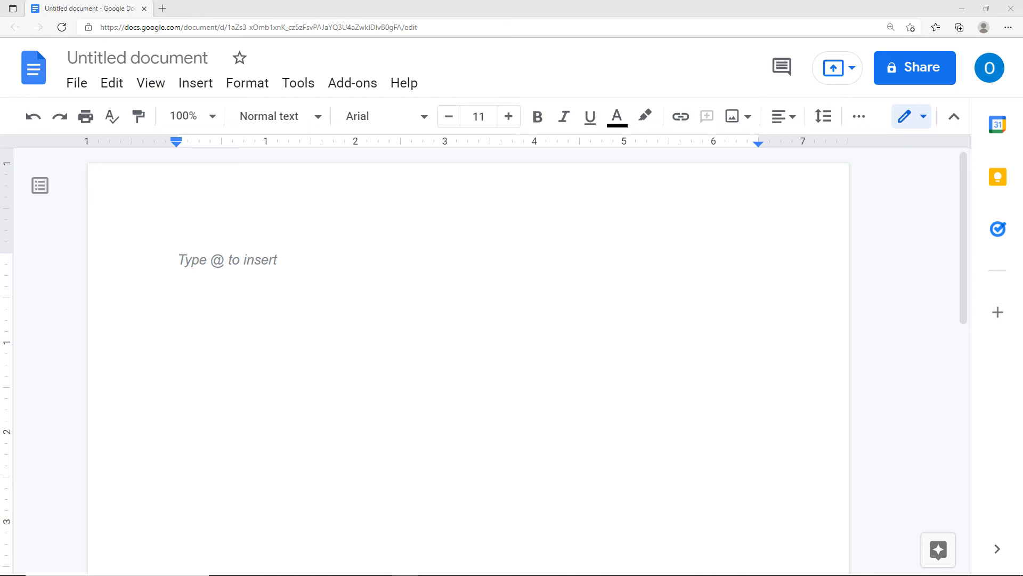
Type 1st, make 'st' superscript via Format > Text, and start a new line below.
{"action": "left_click", "coordinate": [181, 260]}
{"action": "type", "text": "1st"}
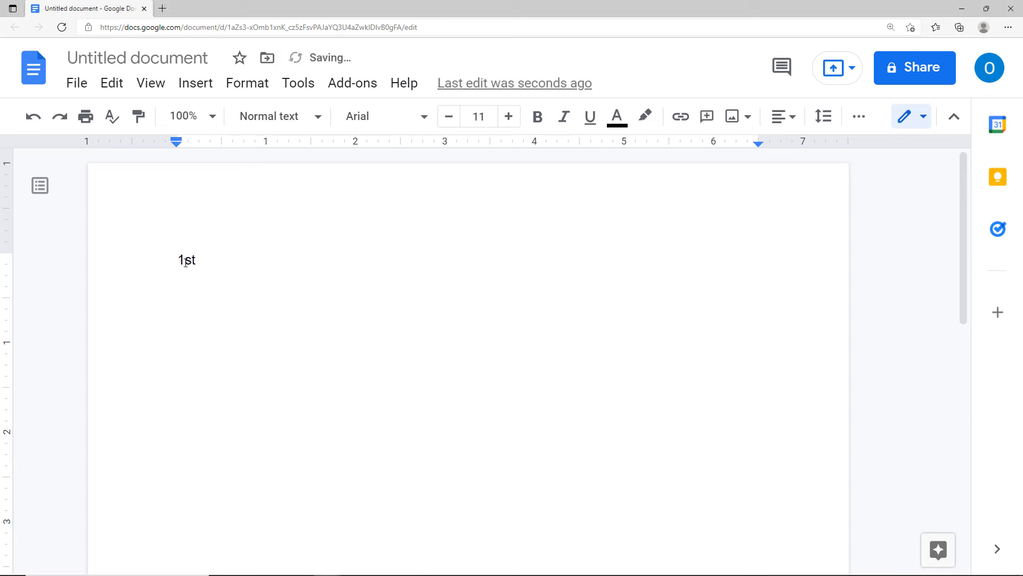
{"action": "left_click_drag", "start_coordinate": [184, 261], "coordinate": [196, 259]}
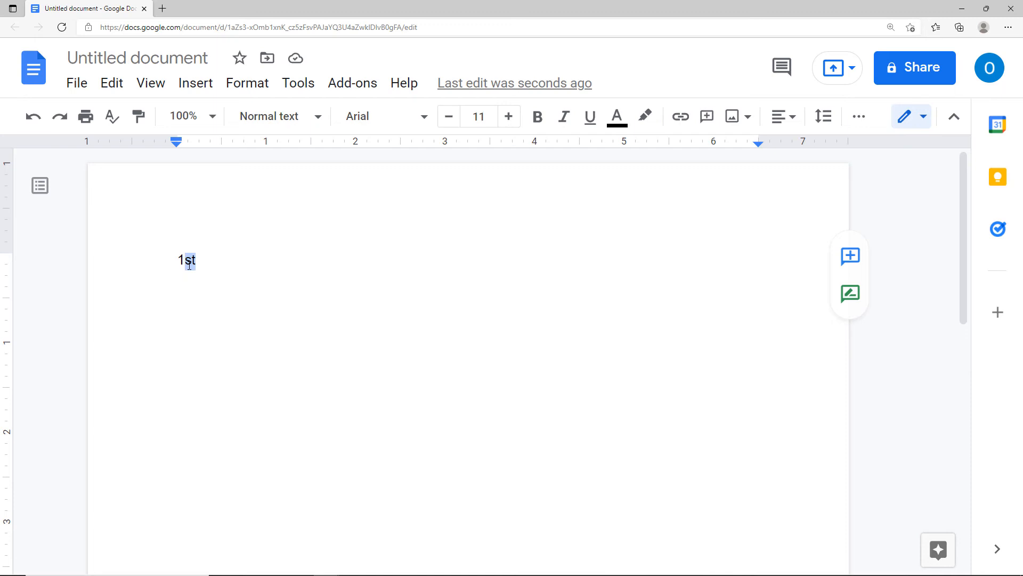
{"action": "left_click", "coordinate": [235, 91]}
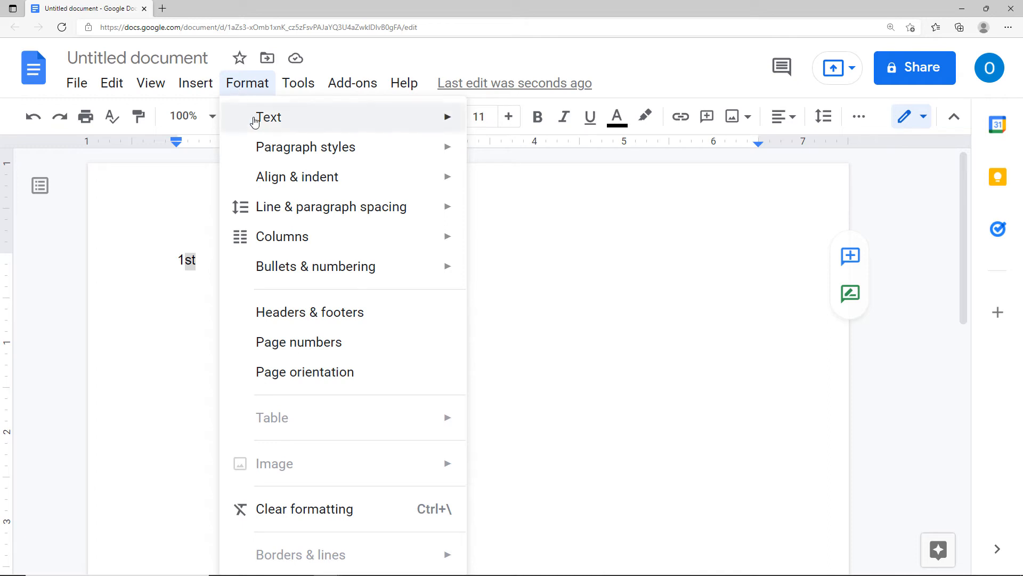
{"action": "mouse_move", "coordinate": [255, 122]}
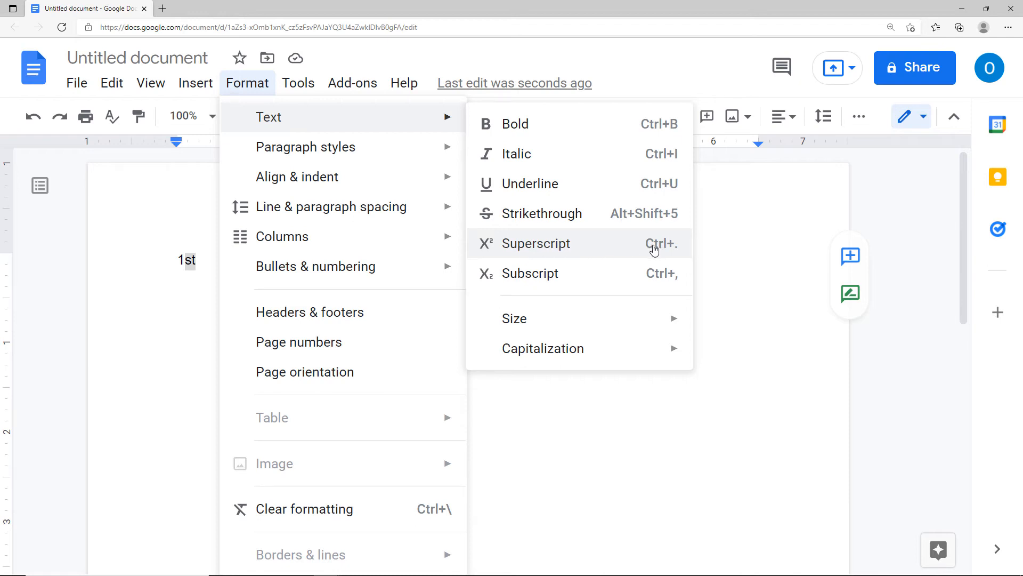
{"action": "left_click", "coordinate": [595, 248]}
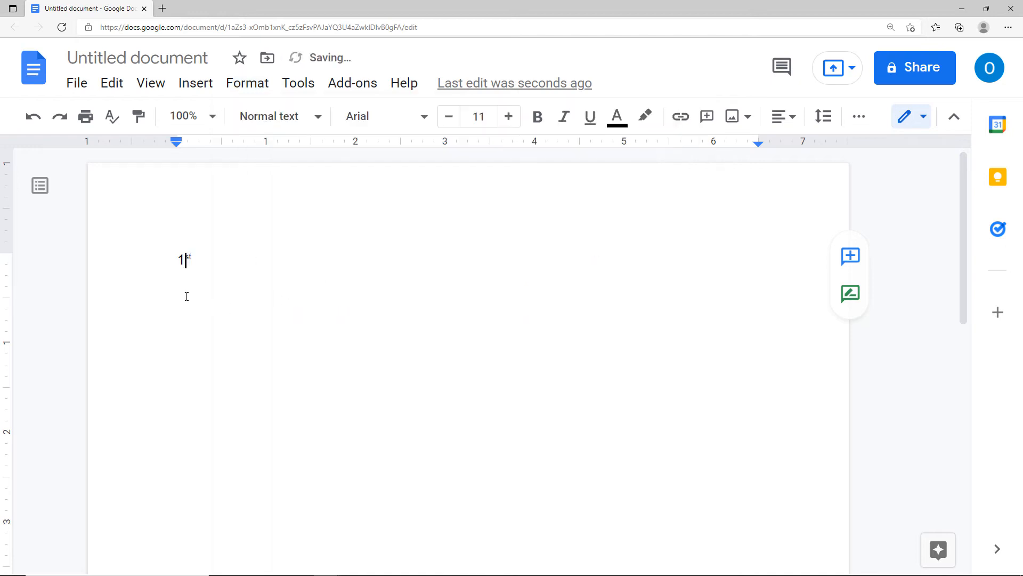
{"action": "left_click", "coordinate": [202, 285]}
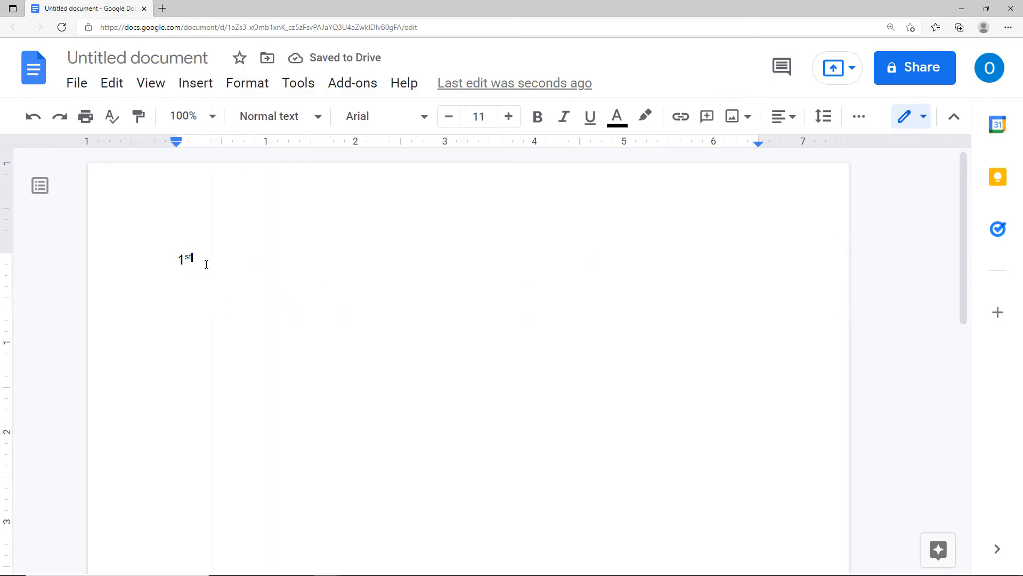
{"action": "key", "text": "Return"}
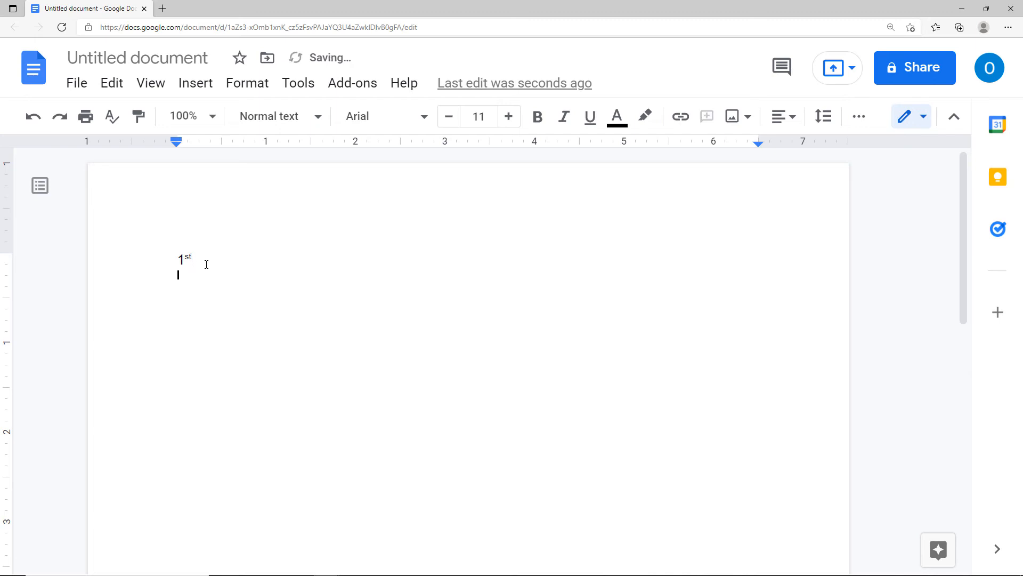
Type H20 and make its 2 subscript via Format > Text > Subscript.
{"action": "type", "text": "H2)"}
{"action": "key", "text": "BackSpace"}
{"action": "type", "text": "0"}
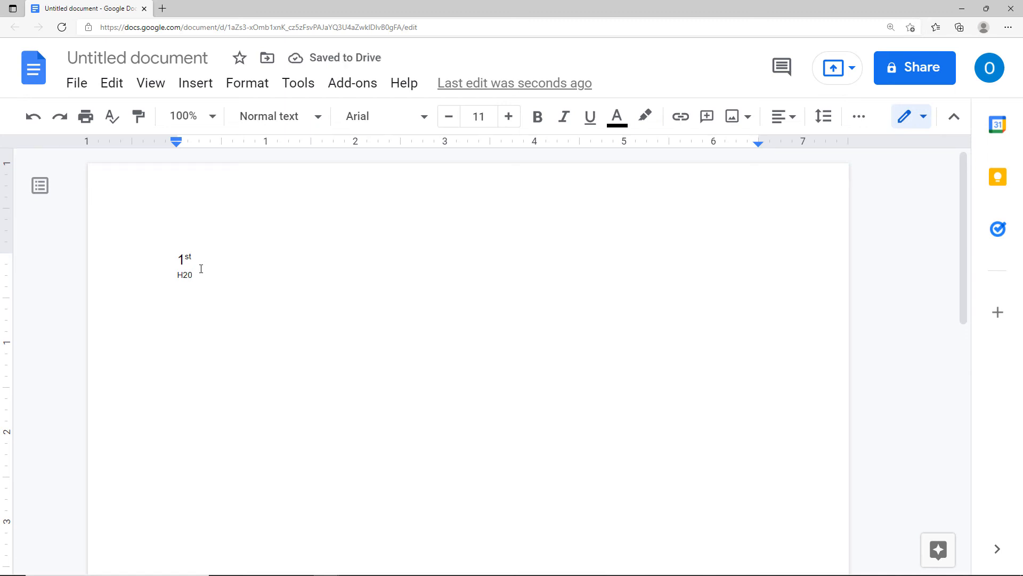
{"action": "left_click_drag", "start_coordinate": [182, 276], "coordinate": [188, 277]}
{"action": "scroll", "coordinate": [201, 297], "scroll_direction": "up", "scroll_amount": 2}
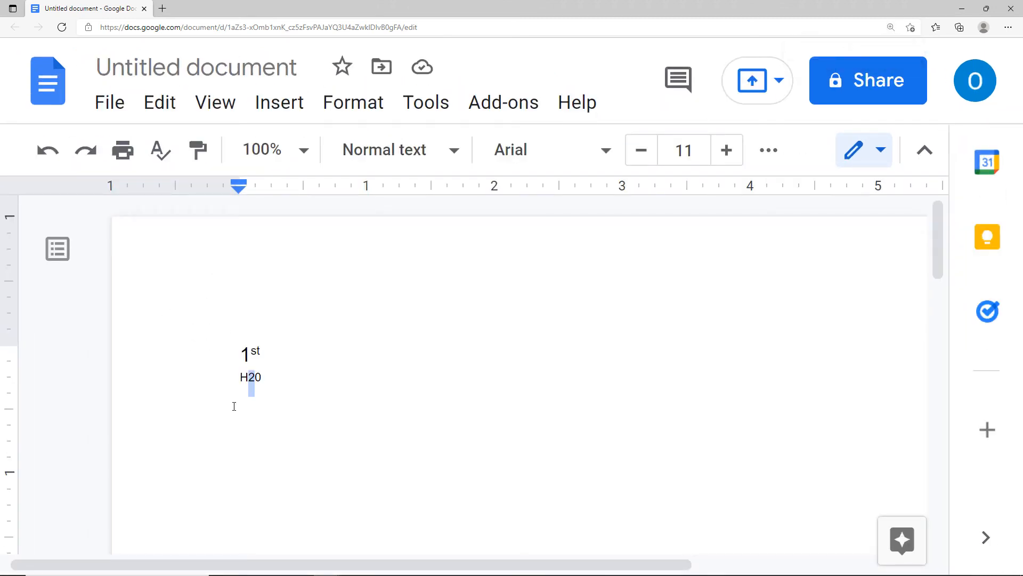
{"action": "left_click", "coordinate": [354, 110]}
{"action": "mouse_move", "coordinate": [370, 153]}
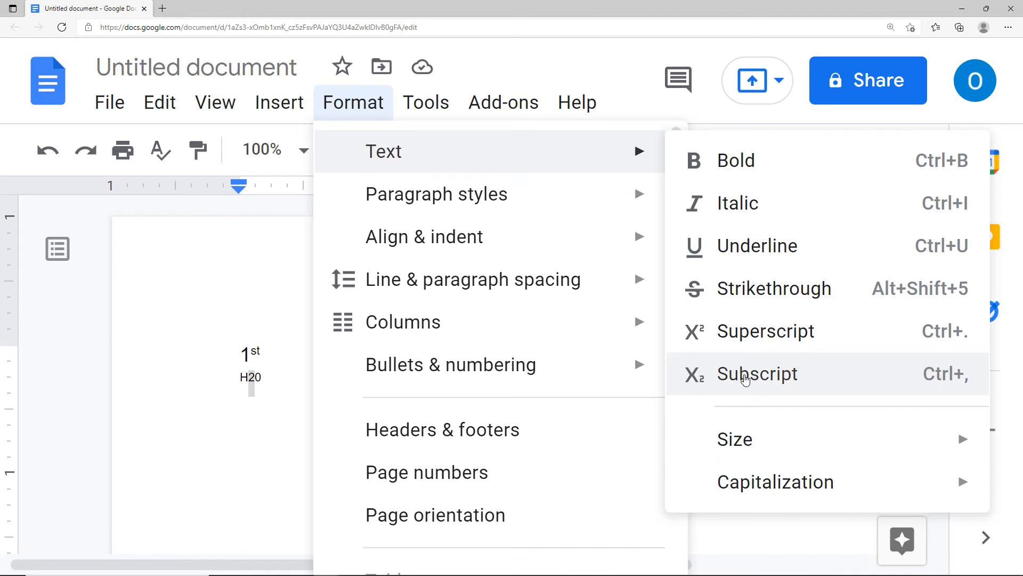
{"action": "left_click", "coordinate": [745, 379]}
{"action": "left_click", "coordinate": [371, 395]}
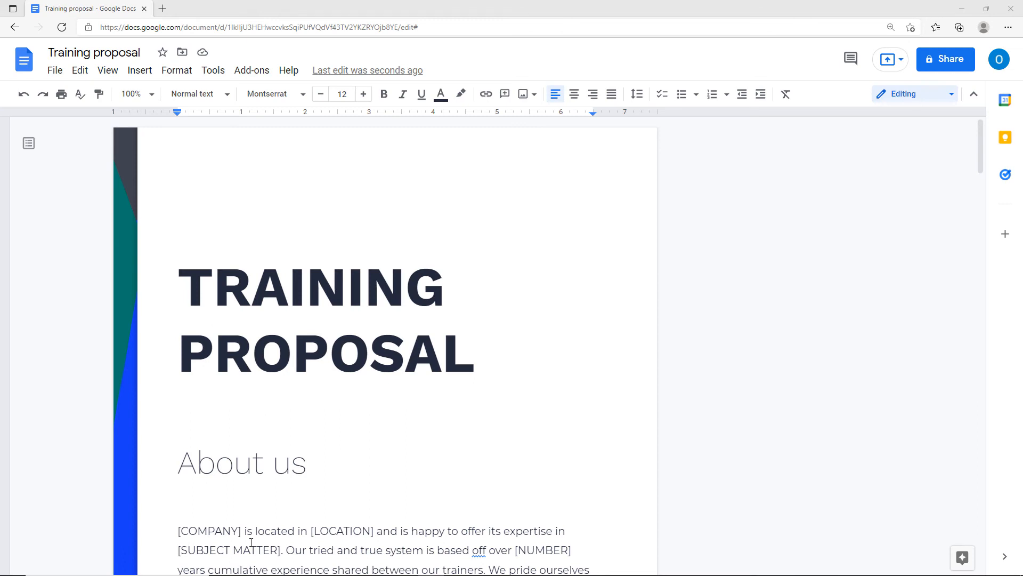
Zoom out and use the document outline to jump to PAYMENT and PUBLICITY AND MARKETING.
{"action": "key", "text": "ctrl+minus"}
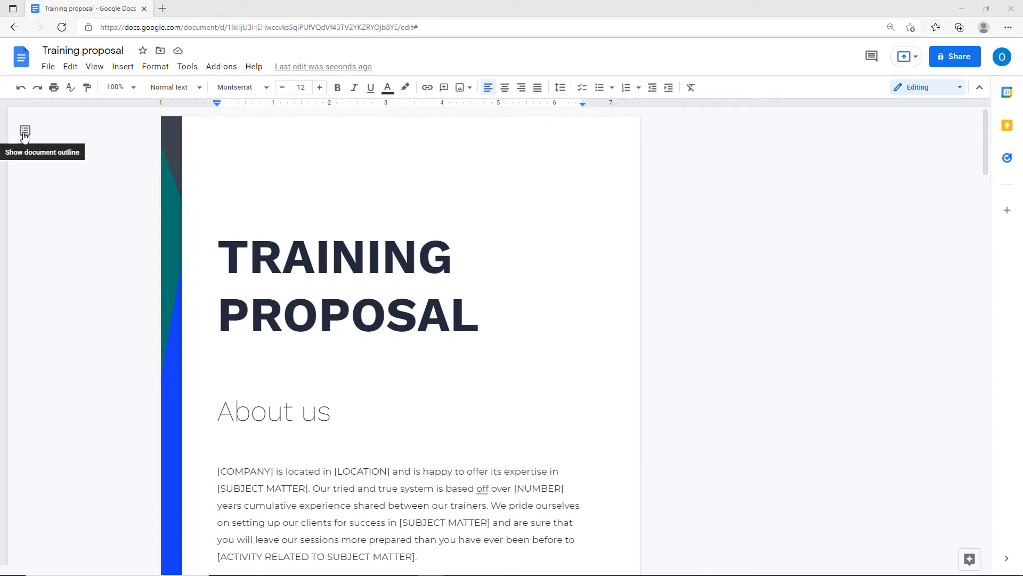
{"action": "left_click", "coordinate": [24, 133]}
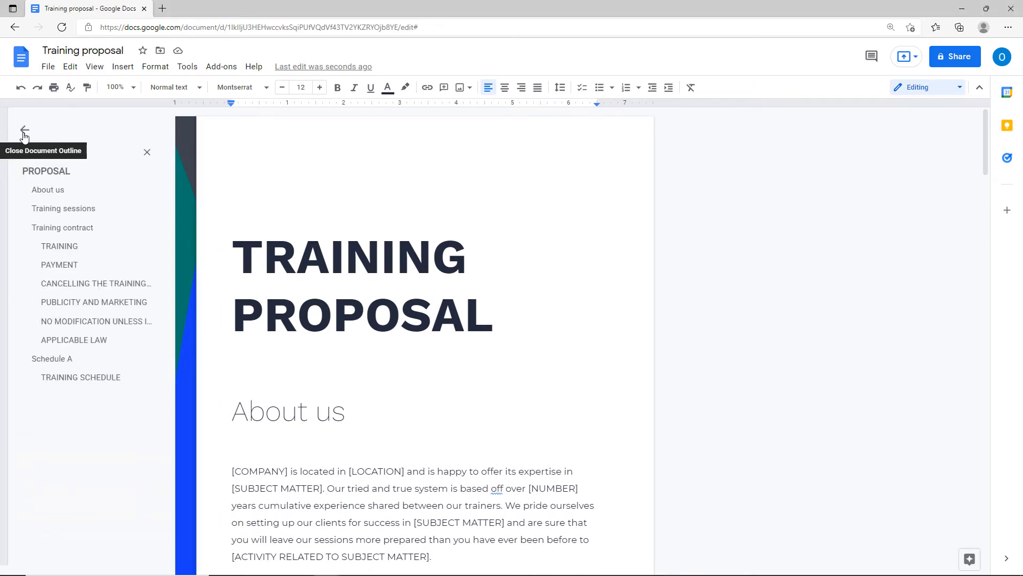
{"action": "left_click", "coordinate": [67, 266]}
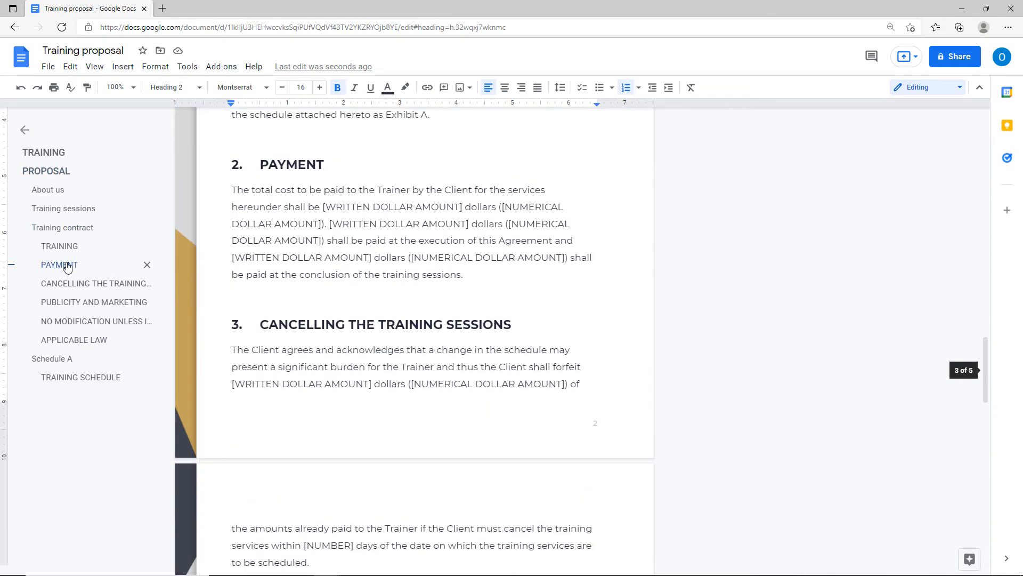
{"action": "left_click", "coordinate": [77, 304]}
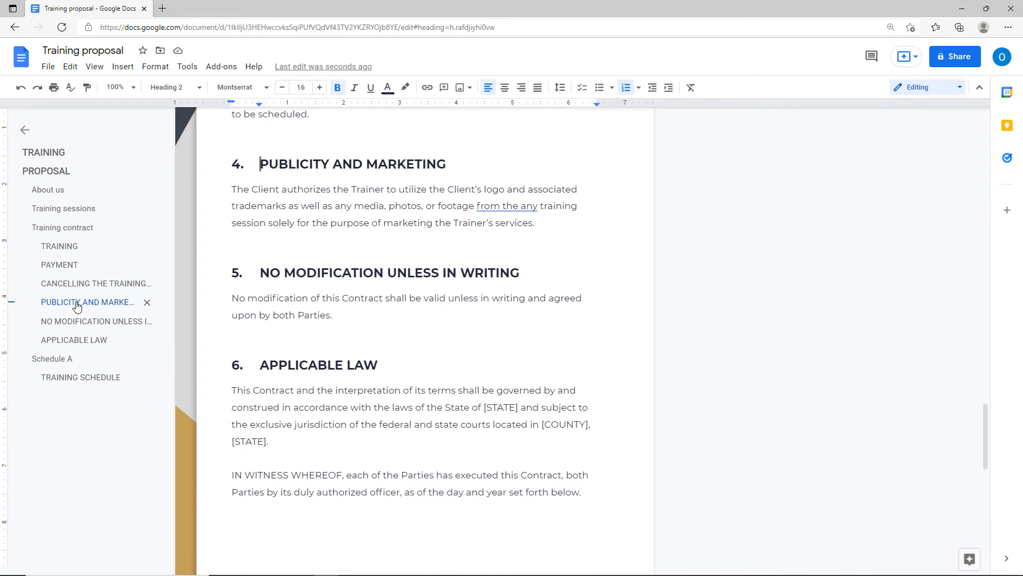
{"action": "left_click", "coordinate": [26, 130]}
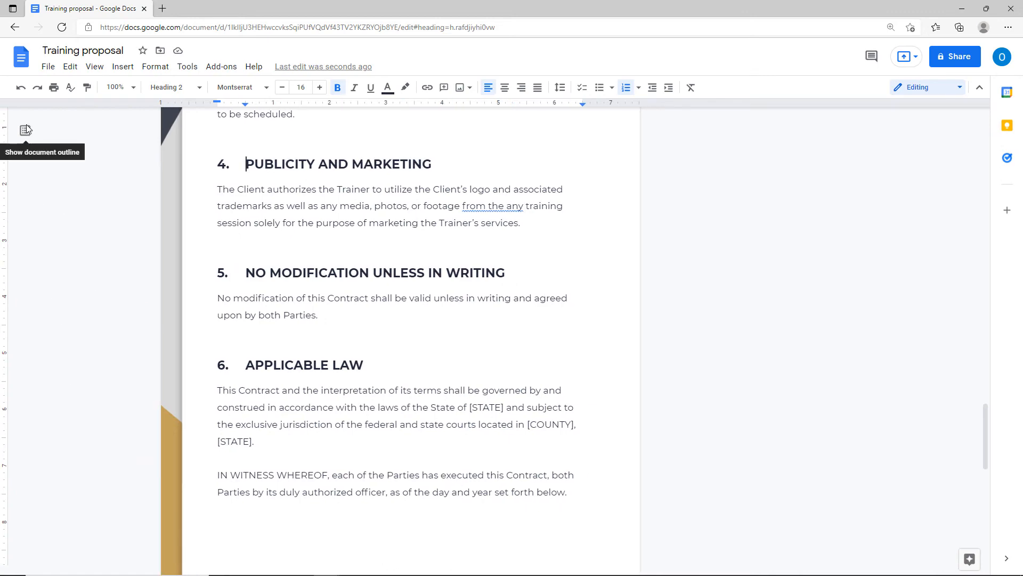
Scroll back to the Training sessions section and select the words 'training sessions'.
{"action": "scroll", "coordinate": [269, 285], "scroll_direction": "up", "scroll_amount": 20}
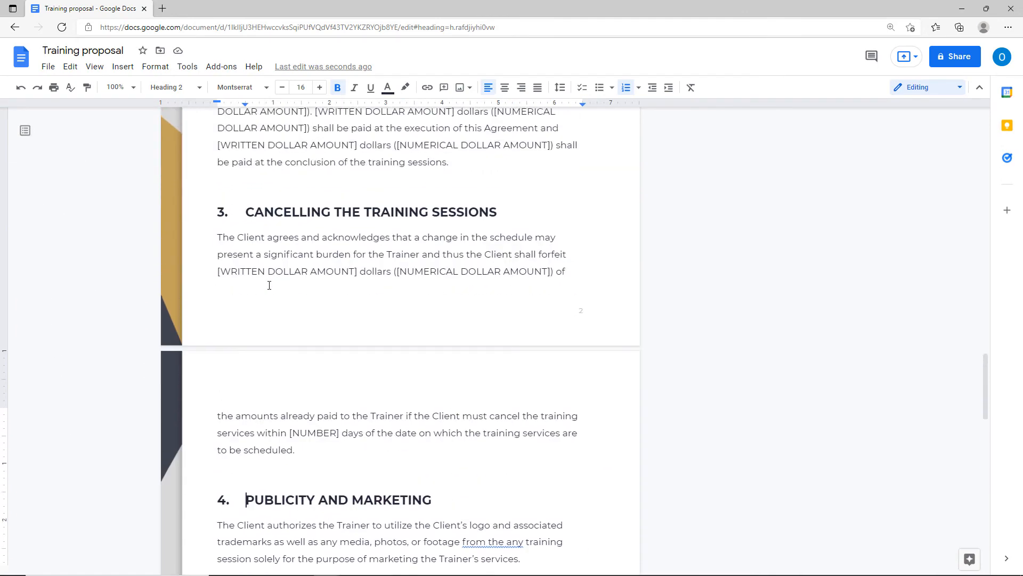
{"action": "scroll", "coordinate": [269, 286], "scroll_direction": "up", "scroll_amount": 5}
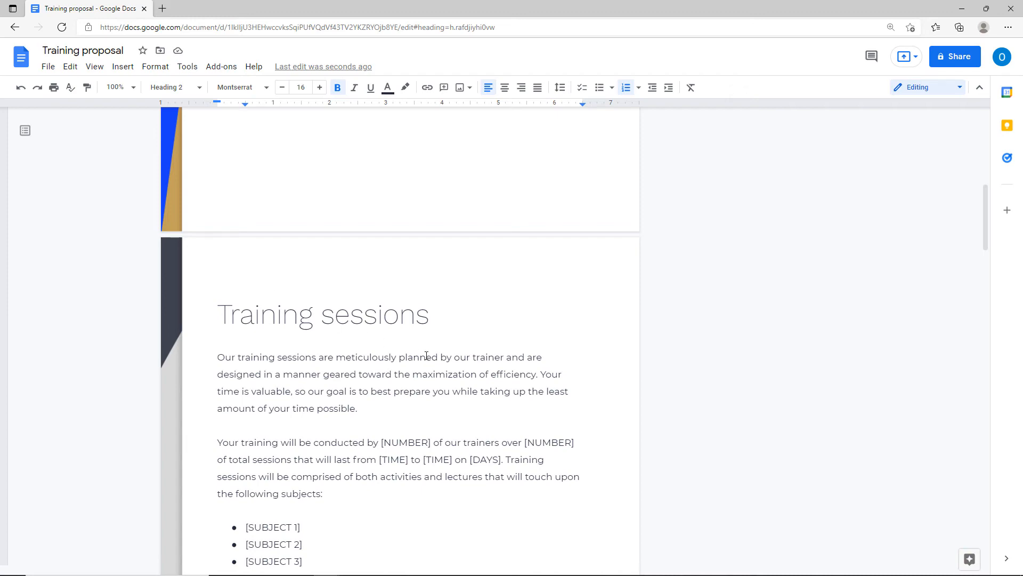
{"action": "scroll", "coordinate": [426, 355], "scroll_direction": "up", "scroll_amount": 7}
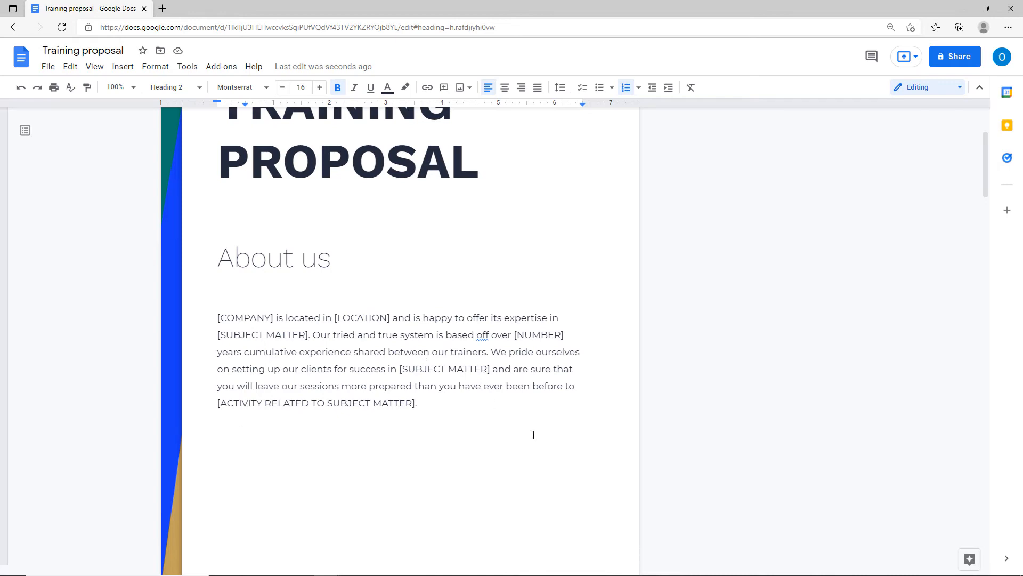
{"action": "scroll", "coordinate": [534, 435], "scroll_direction": "down", "scroll_amount": 10}
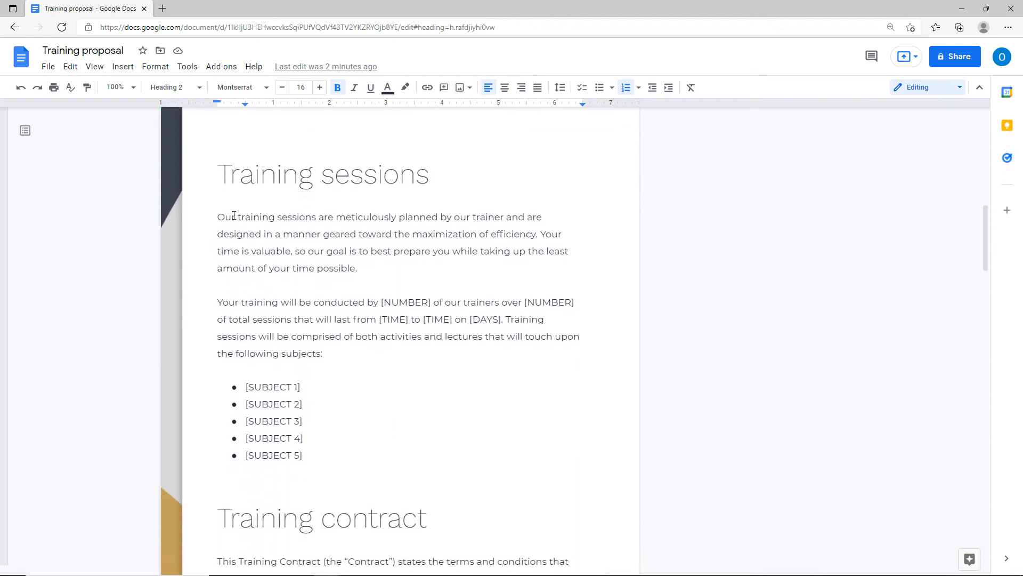
{"action": "left_click_drag", "start_coordinate": [239, 217], "coordinate": [316, 218]}
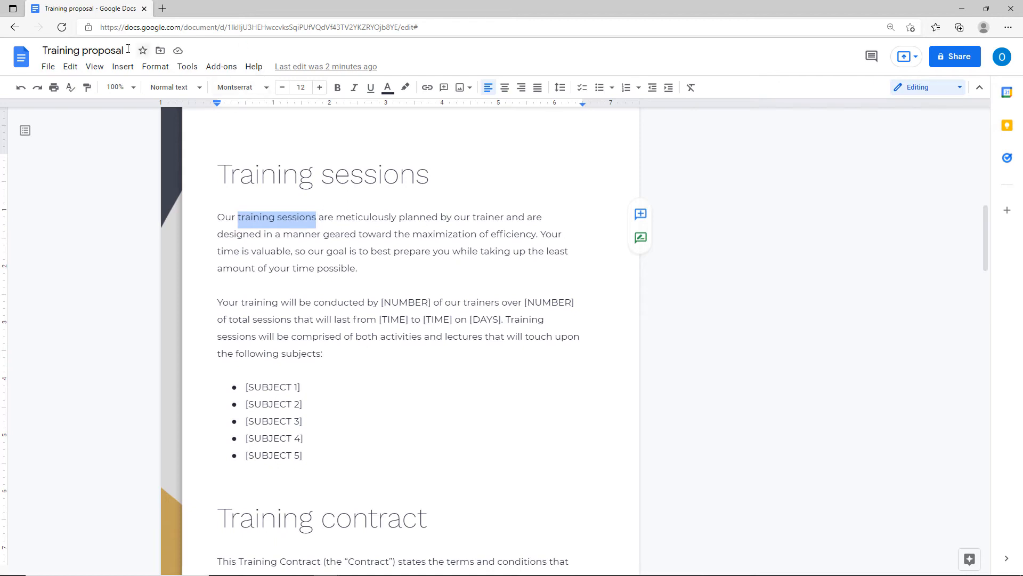
Add a bookmark at the opening of the Training sessions paragraph.
{"action": "left_click", "coordinate": [123, 67]}
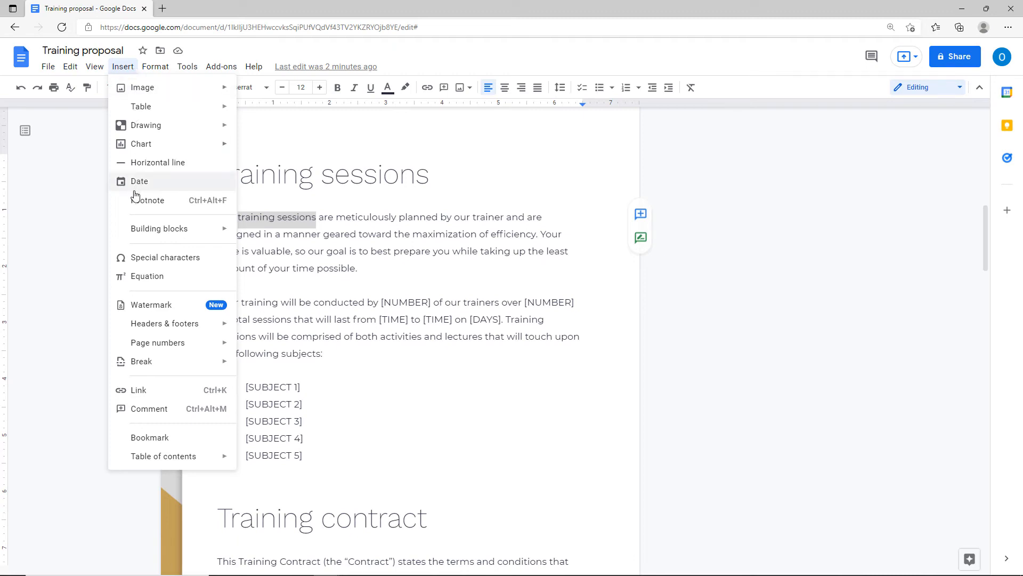
{"action": "left_click", "coordinate": [147, 445]}
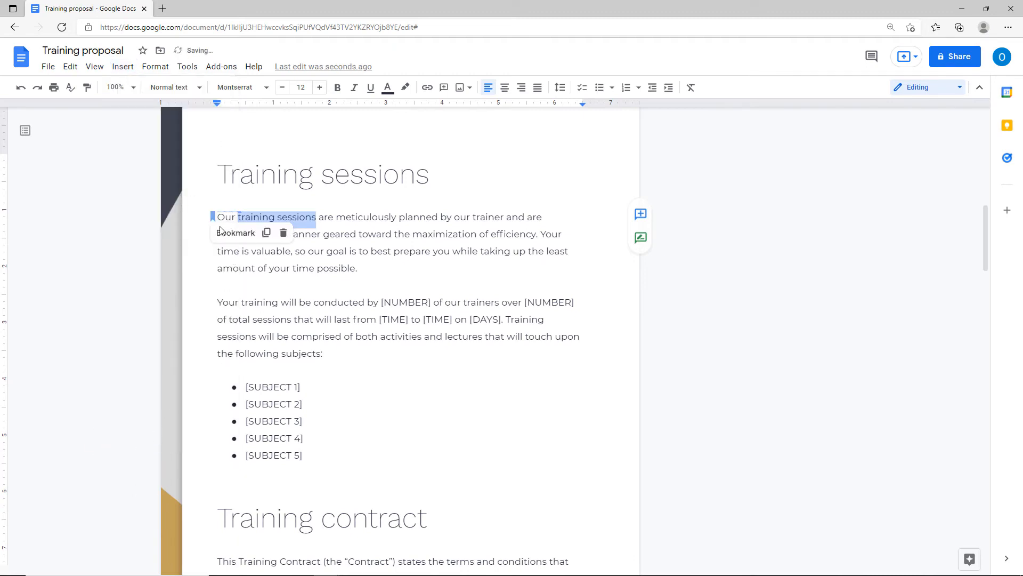
{"action": "left_click", "coordinate": [299, 268]}
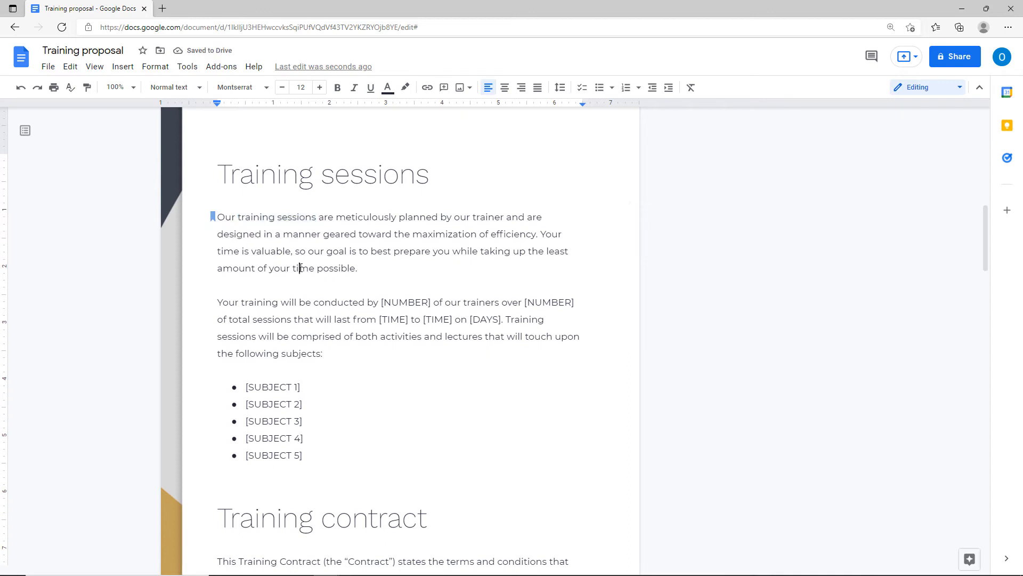
{"action": "left_click", "coordinate": [212, 220]}
{"action": "scroll", "coordinate": [314, 407], "scroll_direction": "down", "scroll_amount": 2}
{"action": "scroll", "coordinate": [314, 407], "scroll_direction": "down", "scroll_amount": 2}
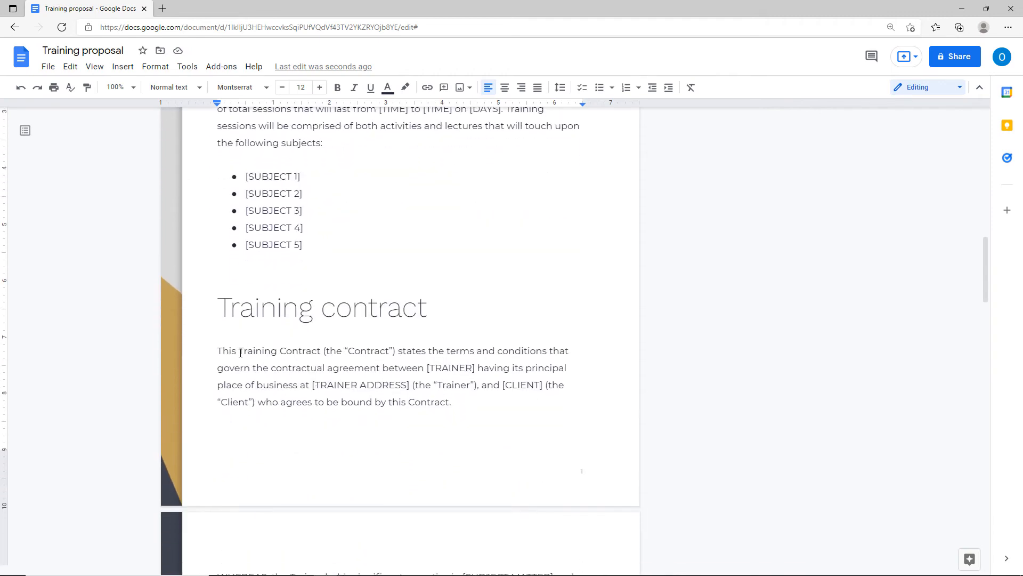
Select 'Training Contract' and bookmark the opening of that paragraph.
{"action": "left_click_drag", "start_coordinate": [240, 353], "coordinate": [303, 352]}
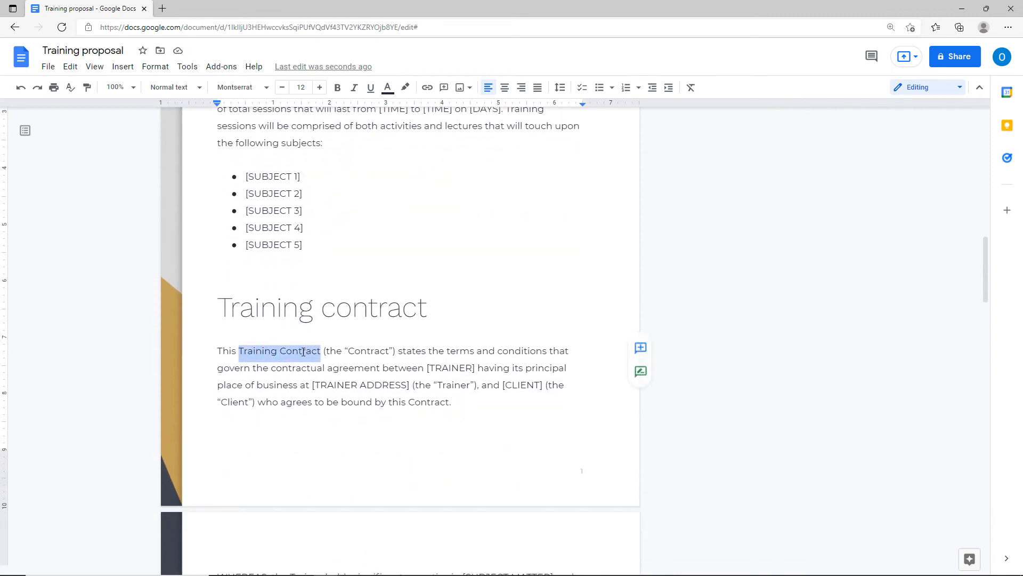
{"action": "left_click", "coordinate": [123, 66]}
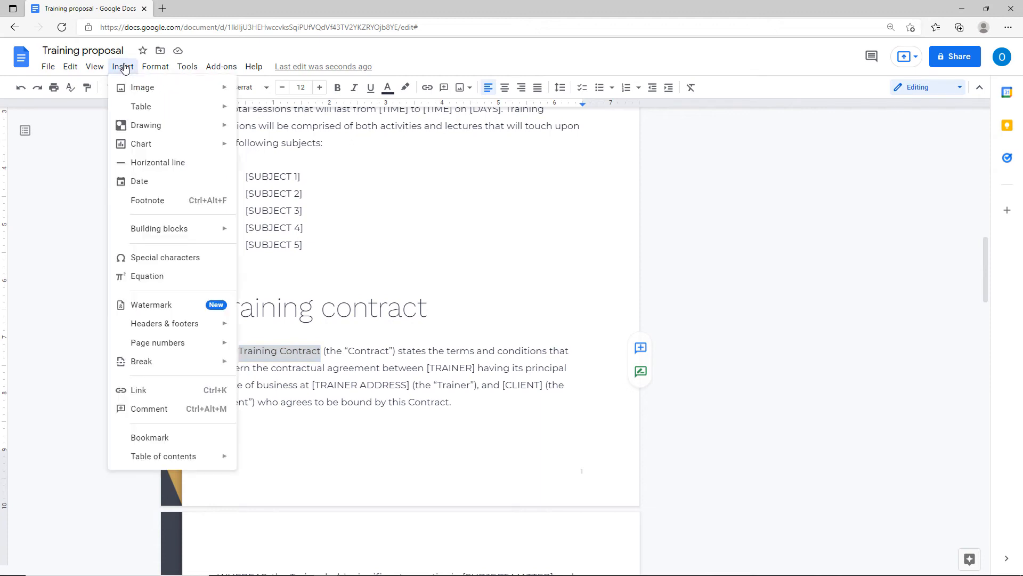
{"action": "left_click", "coordinate": [150, 439]}
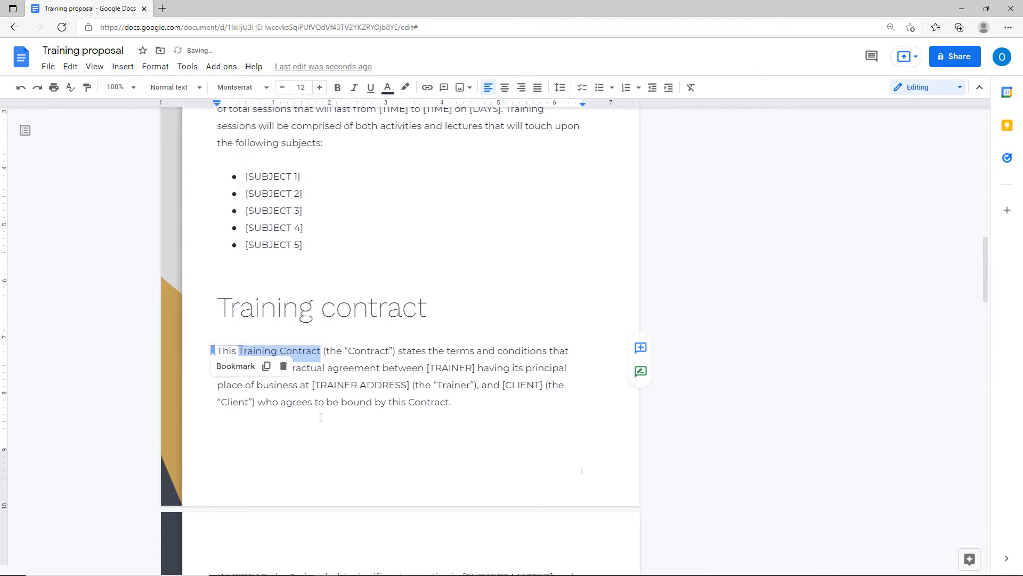
{"action": "left_click", "coordinate": [321, 416]}
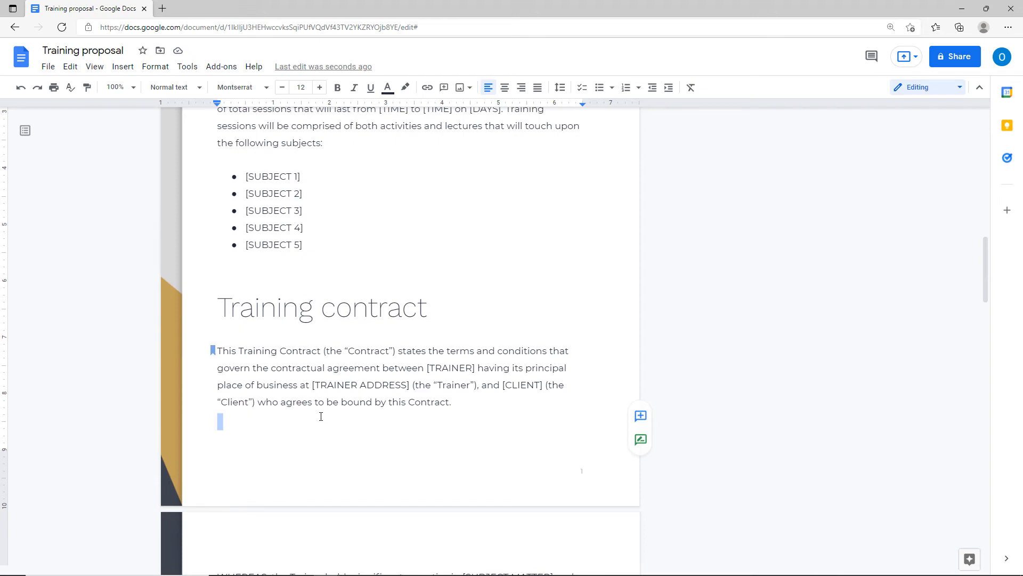
{"action": "scroll", "coordinate": [321, 417], "scroll_direction": "down", "scroll_amount": 10}
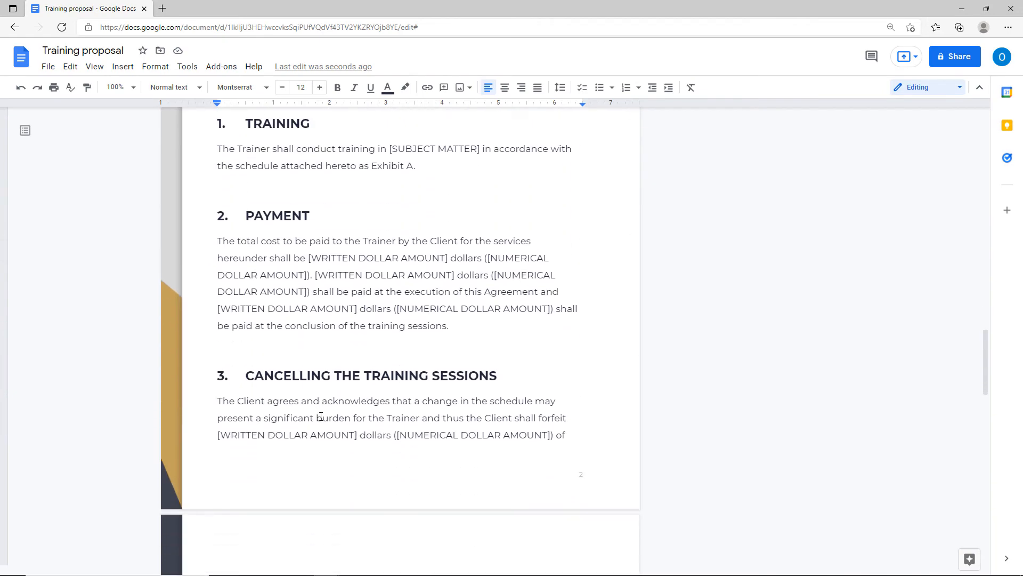
Link the word Trainer in section 4 to the Training sessions bookmark.
{"action": "scroll", "coordinate": [320, 416], "scroll_direction": "down", "scroll_amount": 7}
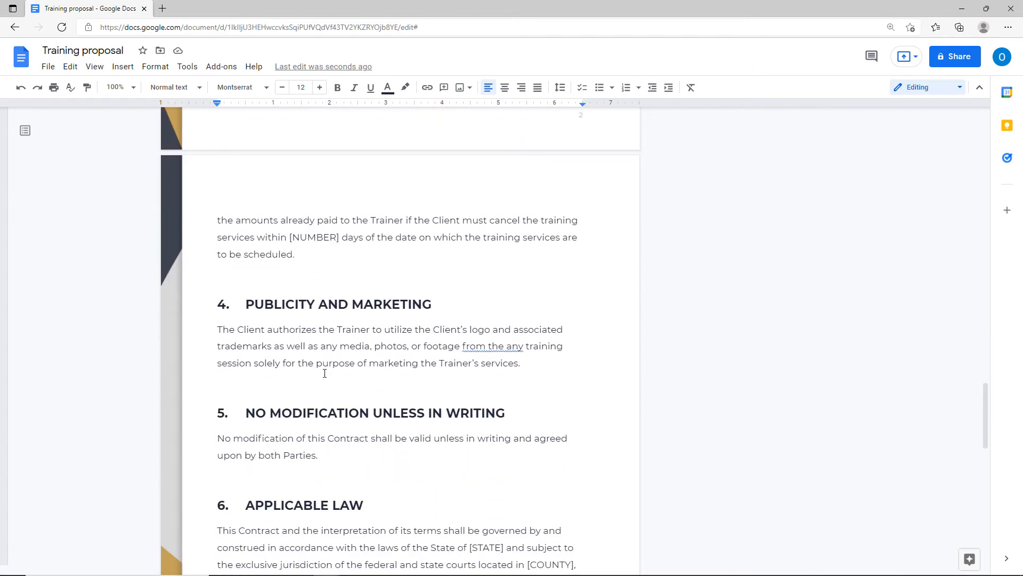
{"action": "left_click_drag", "start_coordinate": [338, 329], "coordinate": [372, 331]}
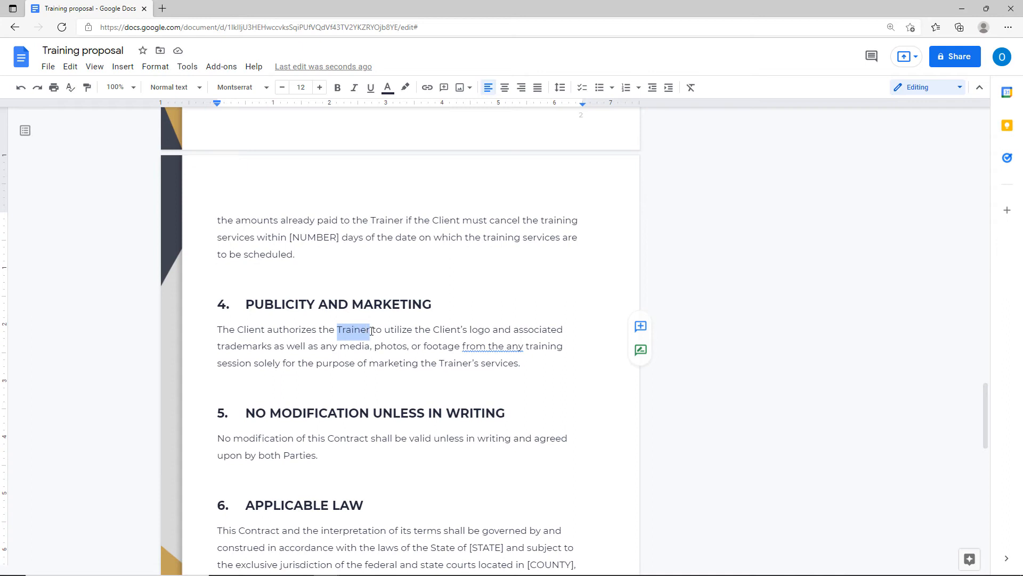
{"action": "key", "text": "ctrl"}
{"action": "key", "text": "ctrl"}
{"action": "left_click", "coordinate": [122, 70]}
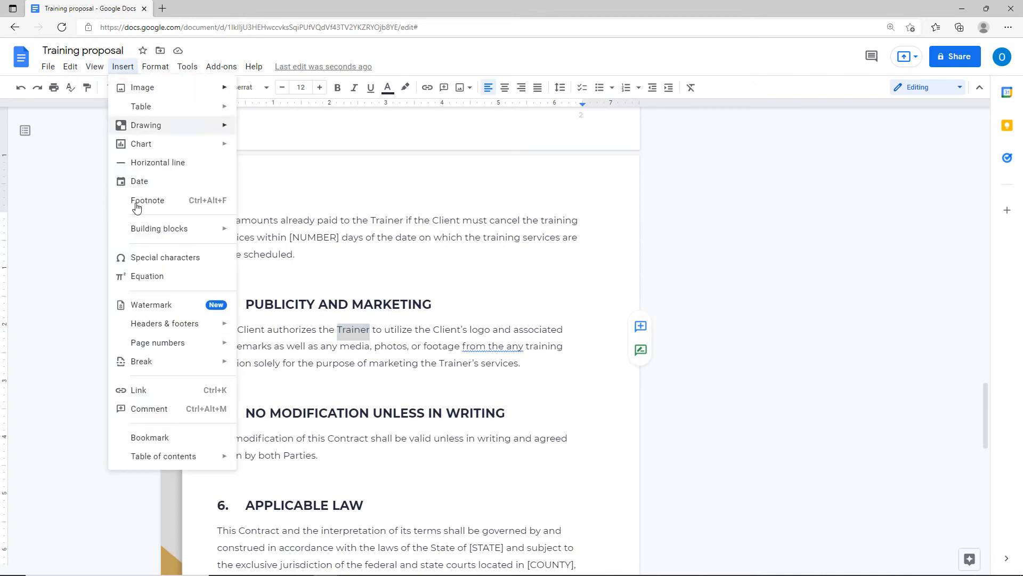
{"action": "left_click", "coordinate": [136, 389]}
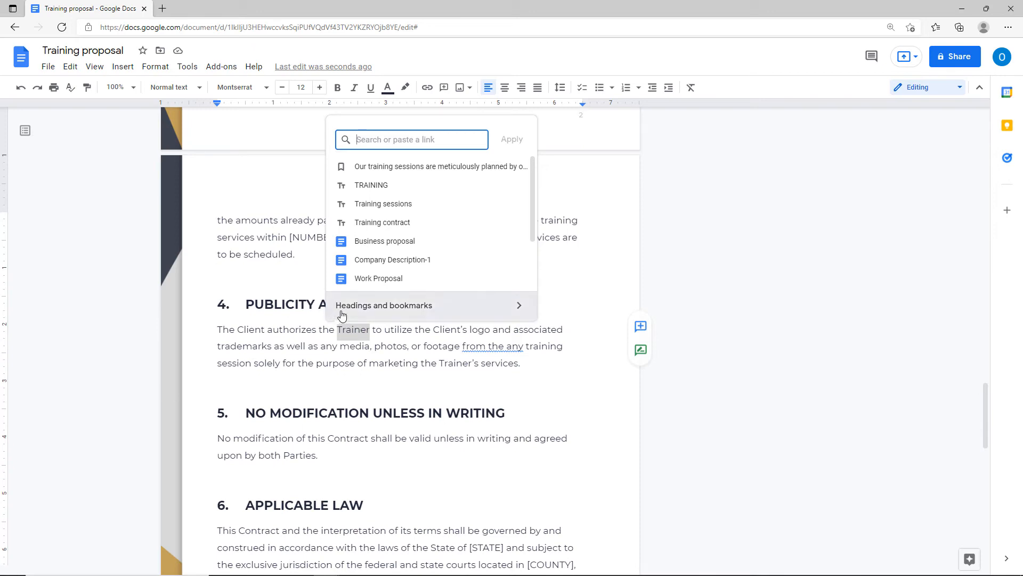
{"action": "key", "text": "ctrl"}
{"action": "key", "text": "ctrl"}
{"action": "left_click", "coordinate": [342, 315]}
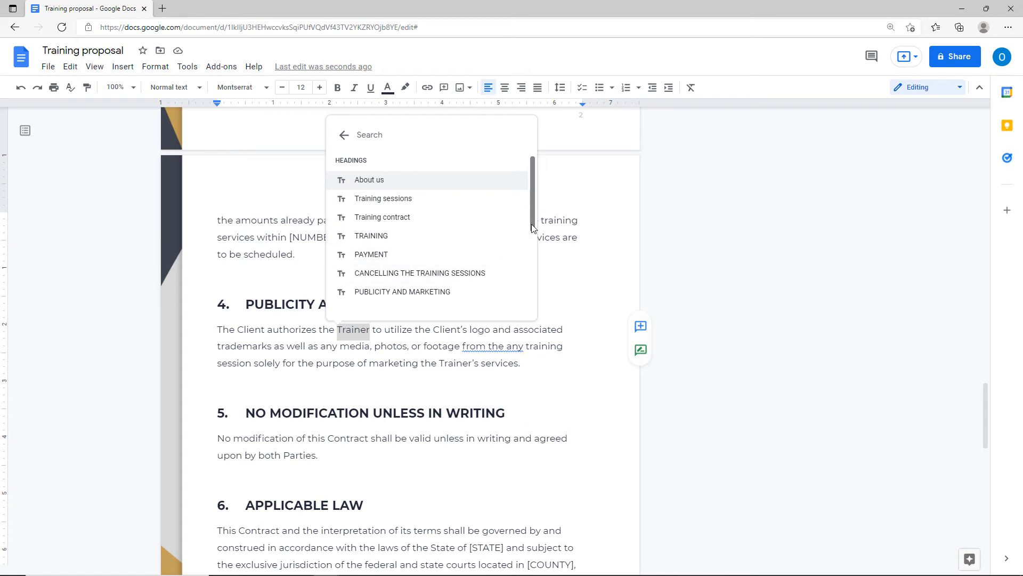
{"action": "left_click_drag", "start_coordinate": [532, 227], "coordinate": [527, 314]}
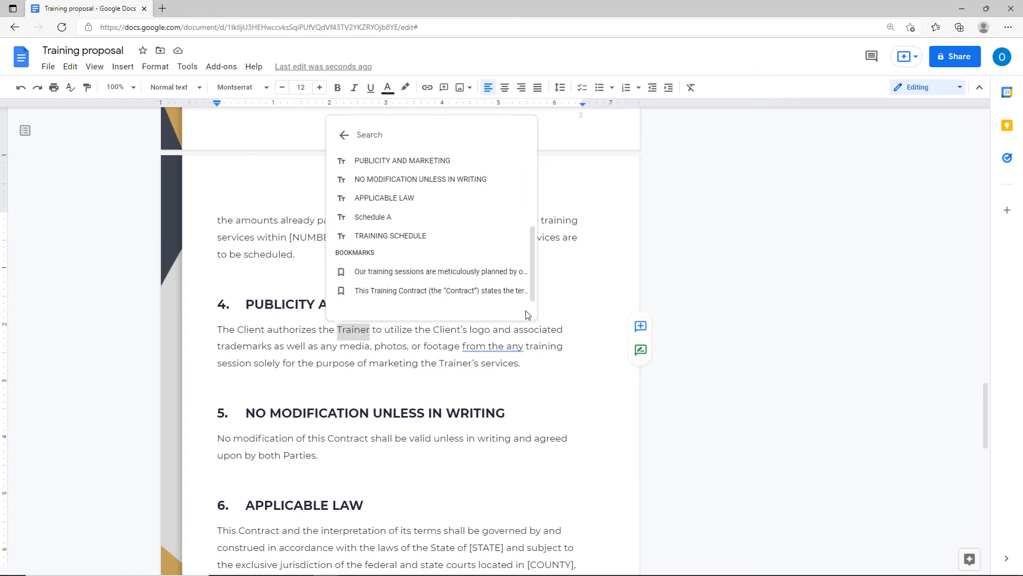
{"action": "left_click", "coordinate": [389, 274]}
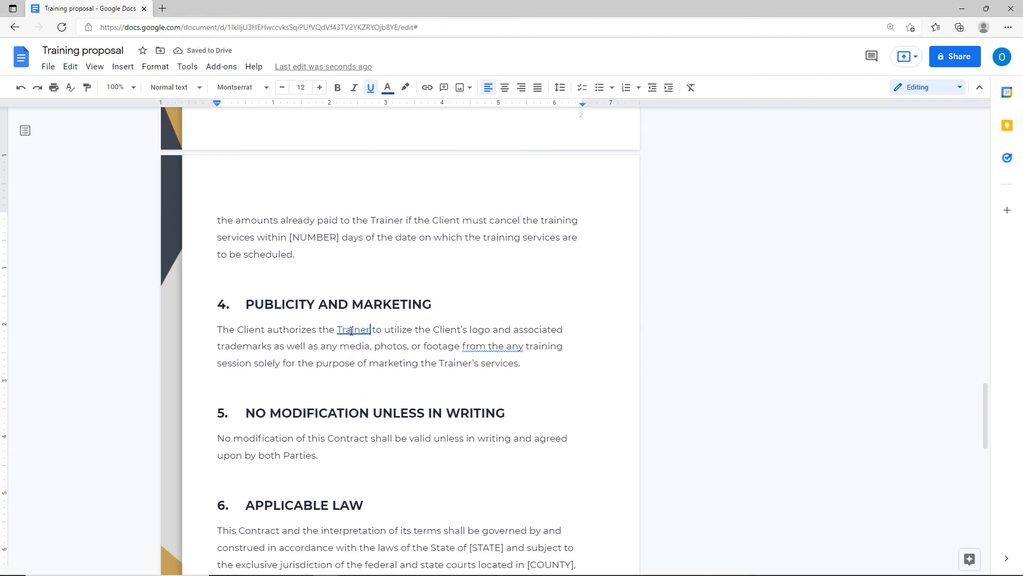
Link the word Contract in section 6 to the Training contract bookmark.
{"action": "scroll", "coordinate": [411, 507], "scroll_direction": "down", "scroll_amount": 1}
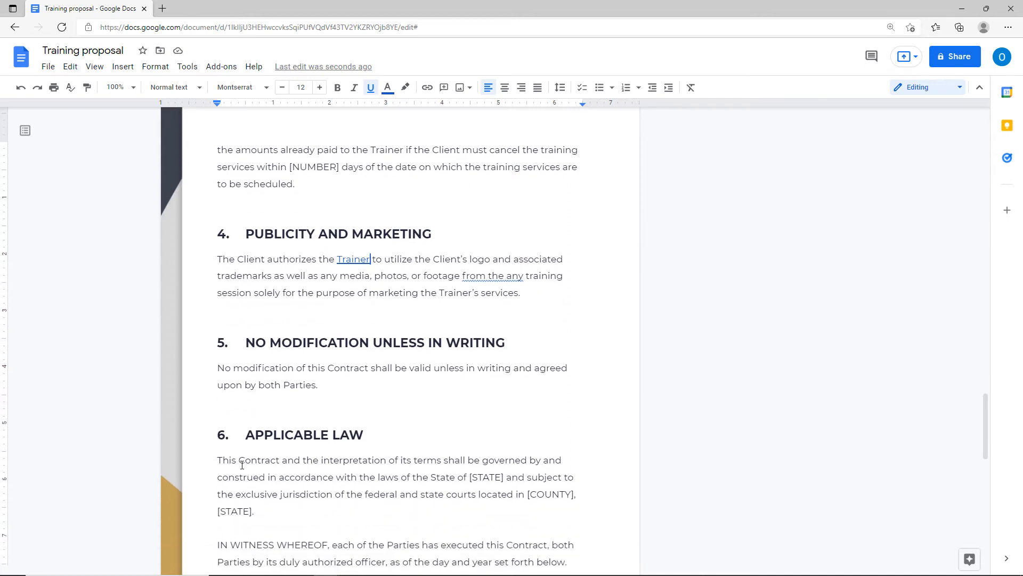
{"action": "left_click_drag", "start_coordinate": [239, 464], "coordinate": [283, 463]}
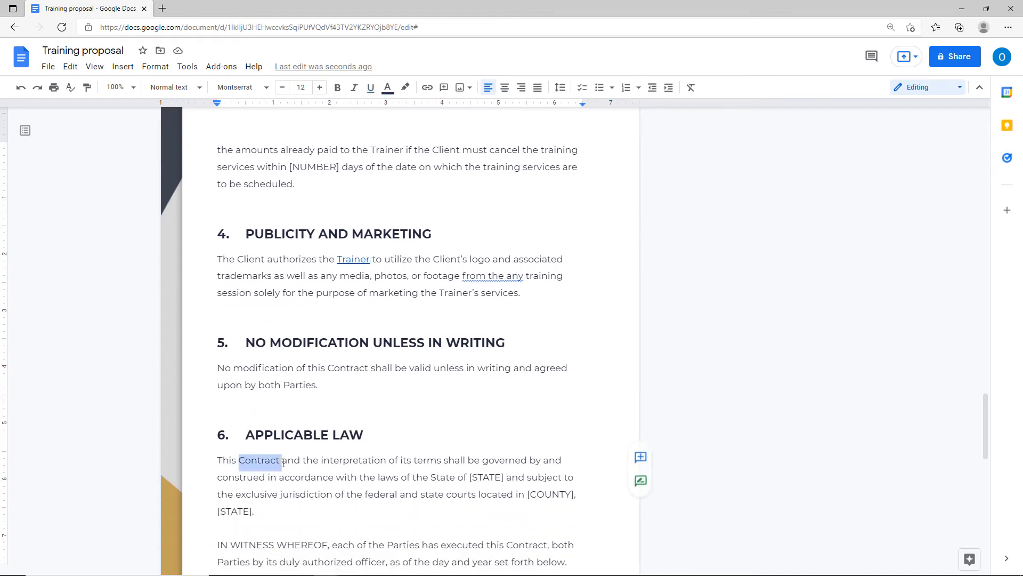
{"action": "left_click", "coordinate": [123, 67]}
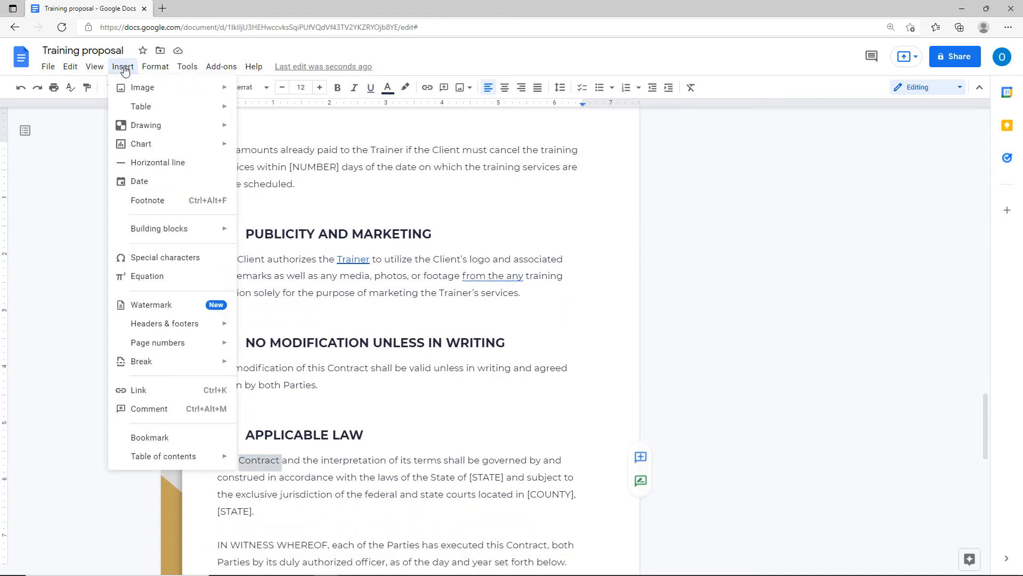
{"action": "left_click", "coordinate": [139, 394]}
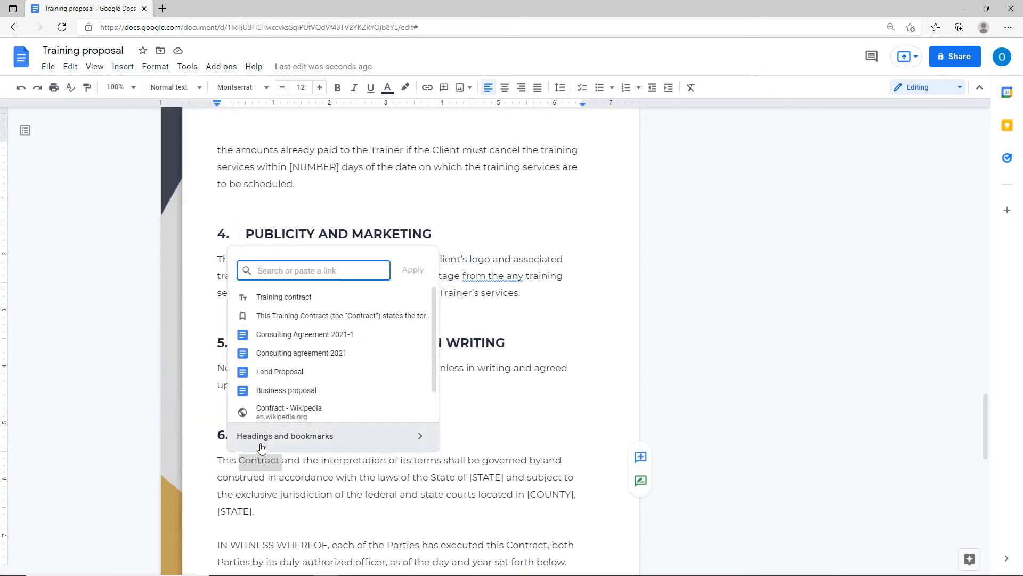
{"action": "left_click", "coordinate": [261, 446]}
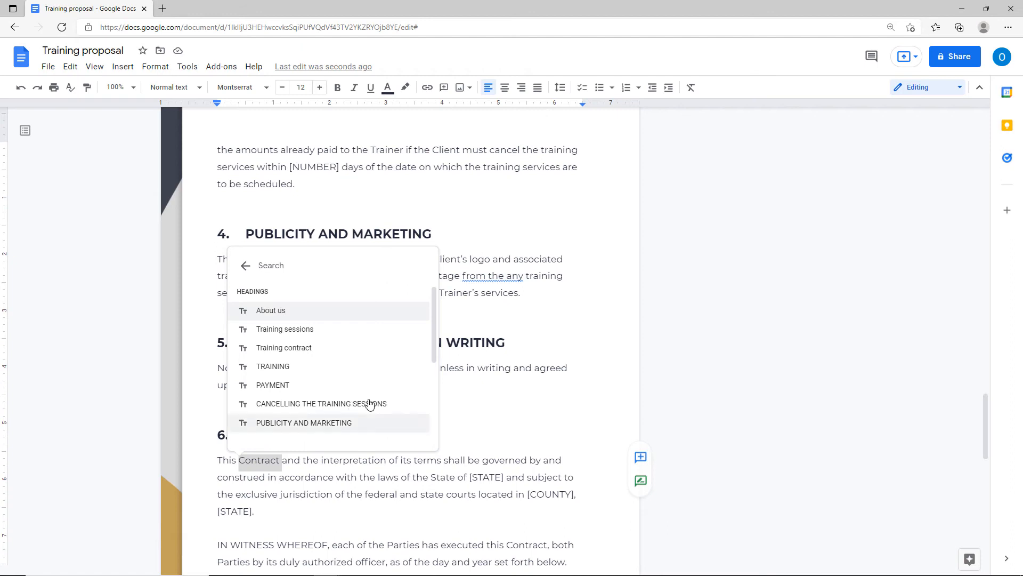
{"action": "left_click_drag", "start_coordinate": [433, 358], "coordinate": [432, 427]}
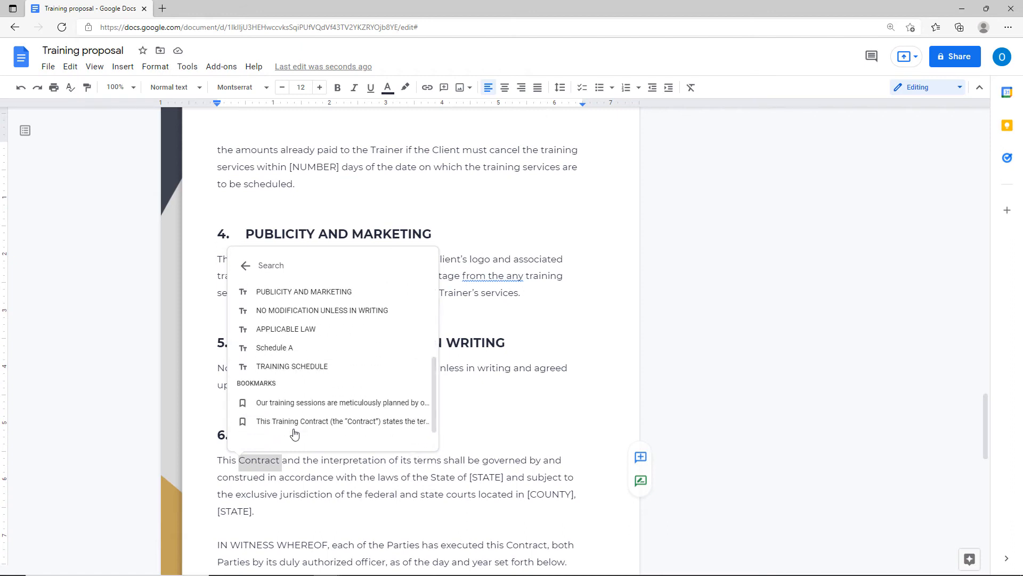
{"action": "left_click", "coordinate": [288, 426]}
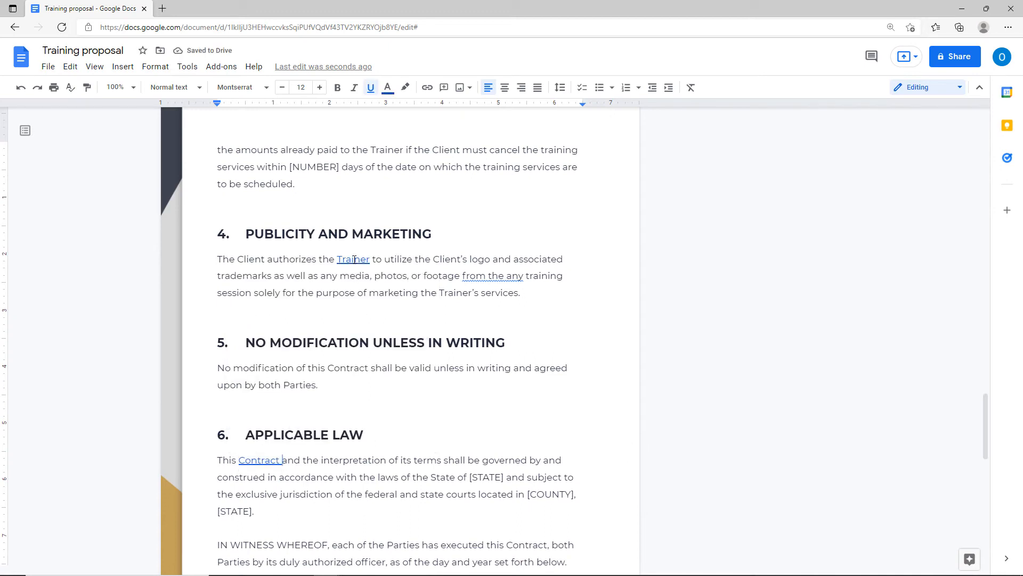
Follow the Trainer and Contract links to their bookmarked Training sessions and Training contract paragraphs.
{"action": "key", "text": "ctrl"}
{"action": "key", "text": "ctrl"}
{"action": "left_click", "coordinate": [355, 259]}
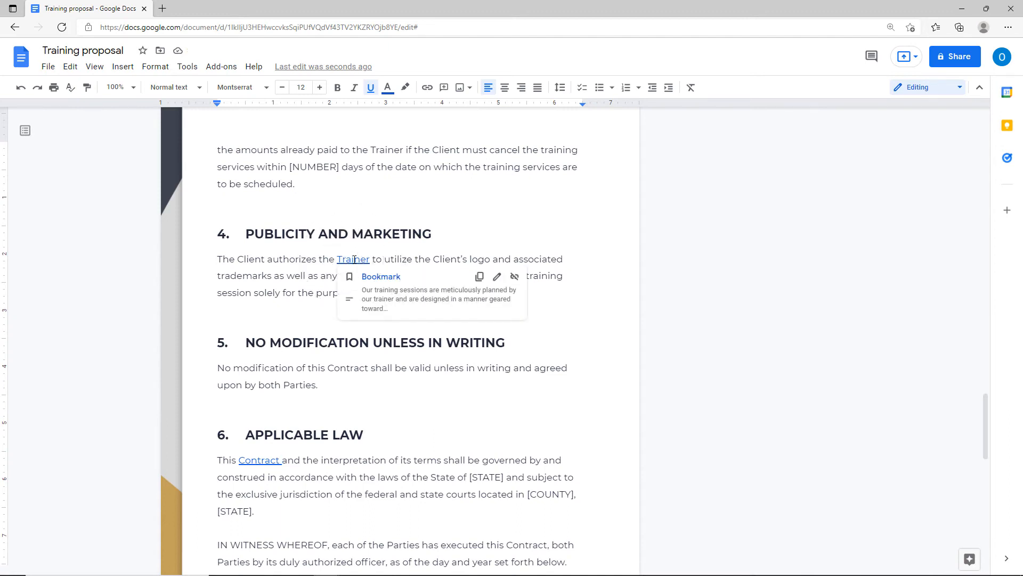
{"action": "left_click", "coordinate": [380, 277]}
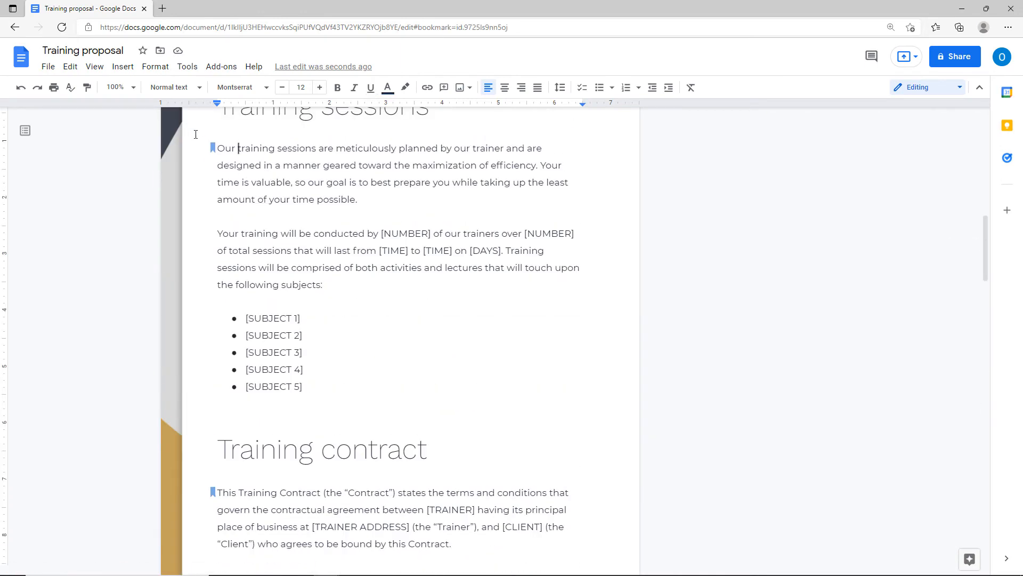
{"action": "scroll", "coordinate": [326, 371], "scroll_direction": "down", "scroll_amount": 4}
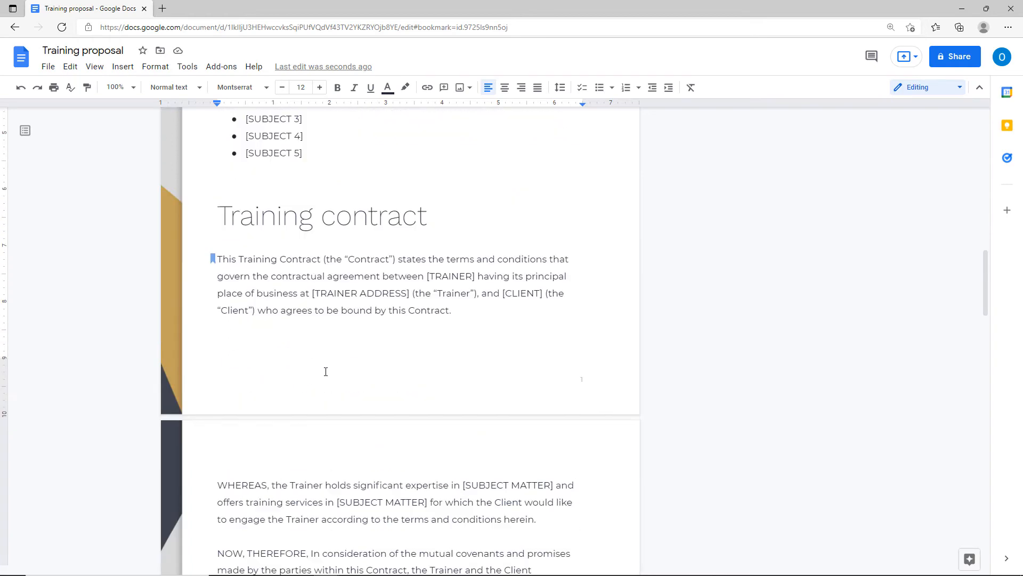
{"action": "scroll", "coordinate": [326, 372], "scroll_direction": "down", "scroll_amount": 15}
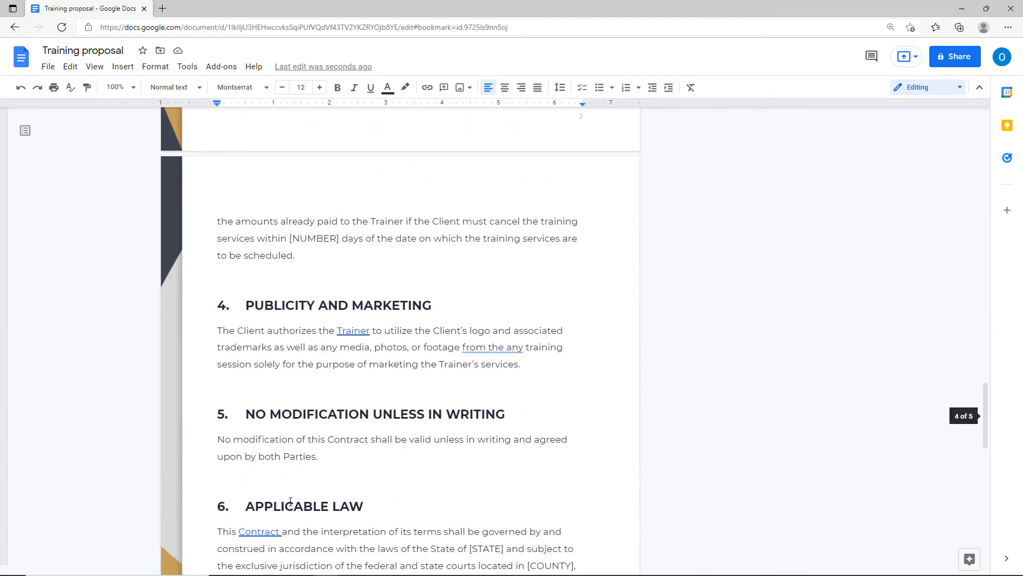
{"action": "left_click", "coordinate": [248, 531]}
{"action": "scroll", "coordinate": [246, 531], "scroll_direction": "down", "scroll_amount": 3}
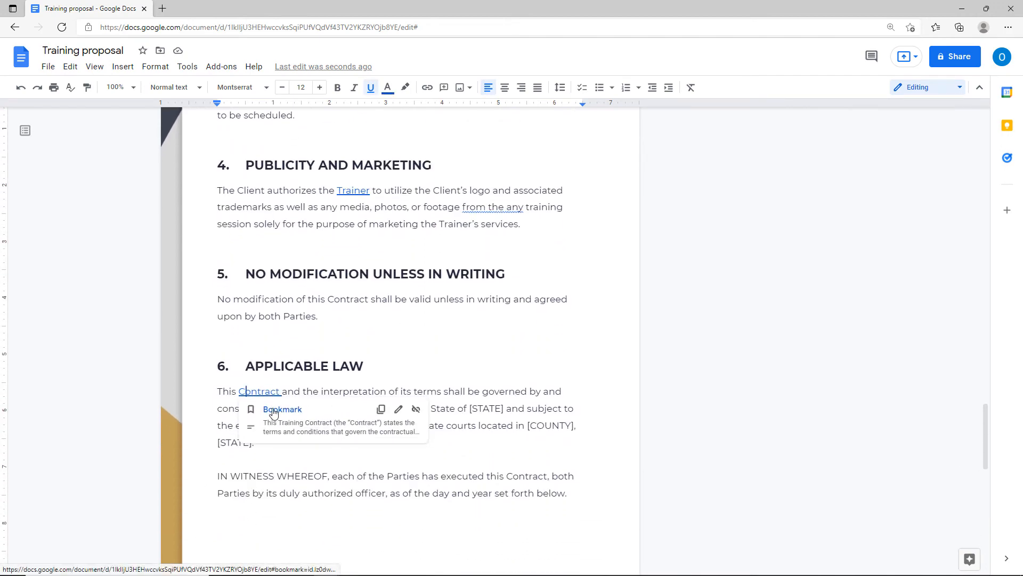
{"action": "left_click", "coordinate": [273, 410]}
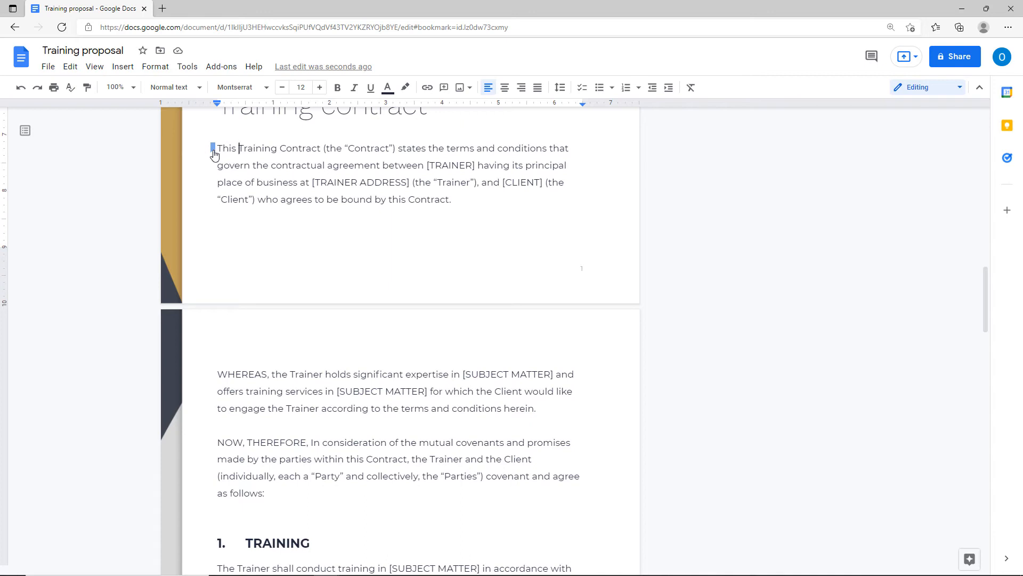
Remove the bookmark marker from the start of the Training contract paragraph.
{"action": "mouse_move", "coordinate": [215, 154]}
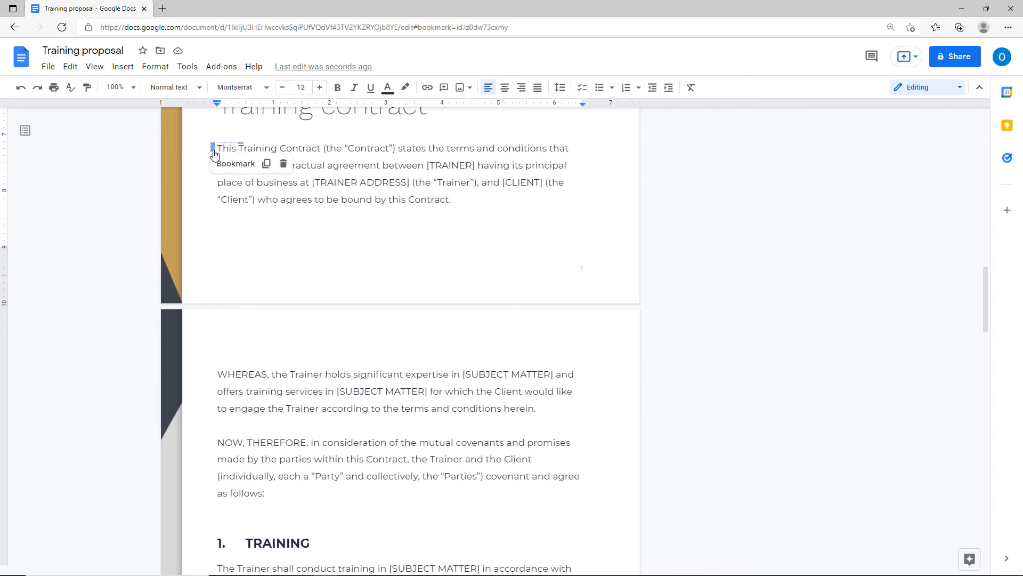
{"action": "left_click", "coordinate": [283, 163]}
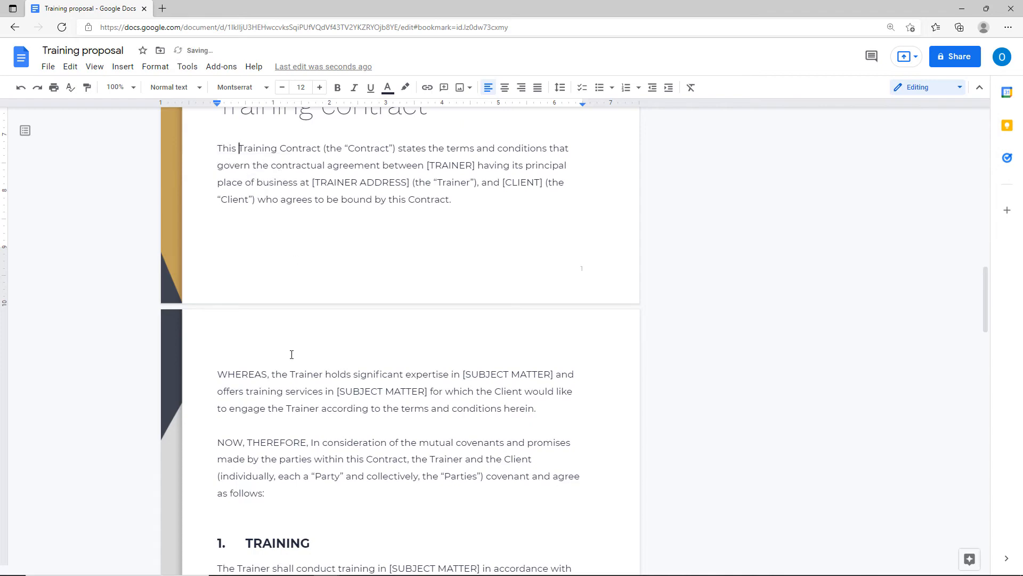
{"action": "scroll", "coordinate": [292, 354], "scroll_direction": "down", "scroll_amount": 12}
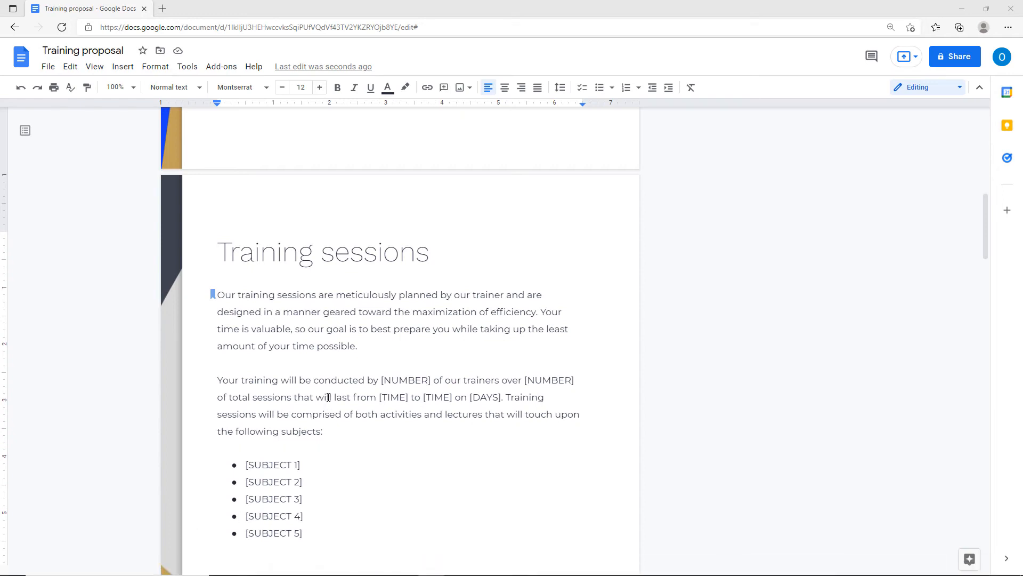
Select the phrase 'conducted by [NUMBER]' in the Training sessions paragraph for linking.
{"action": "left_click_drag", "start_coordinate": [313, 380], "coordinate": [433, 379]}
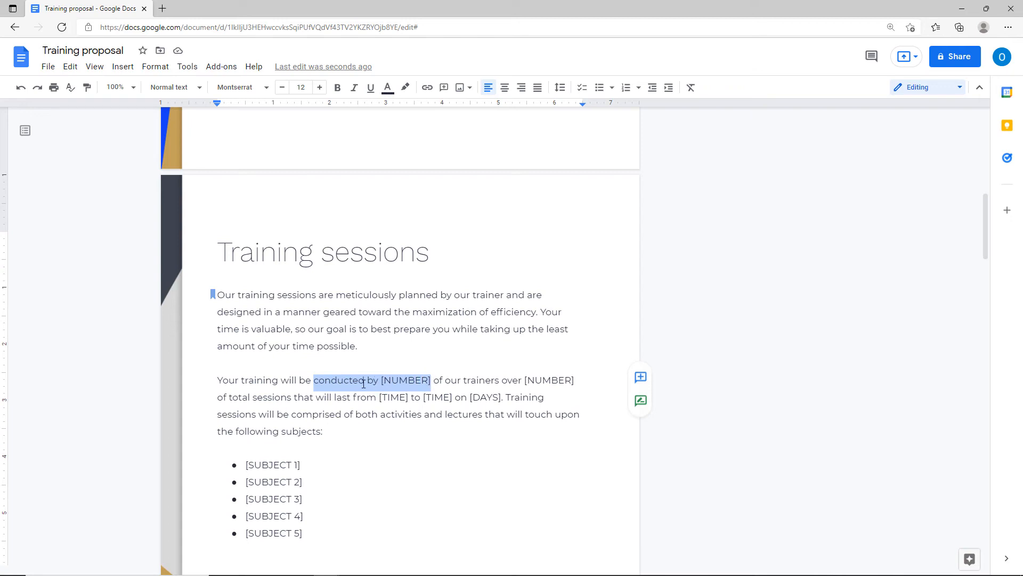
{"action": "left_click", "coordinate": [132, 69]}
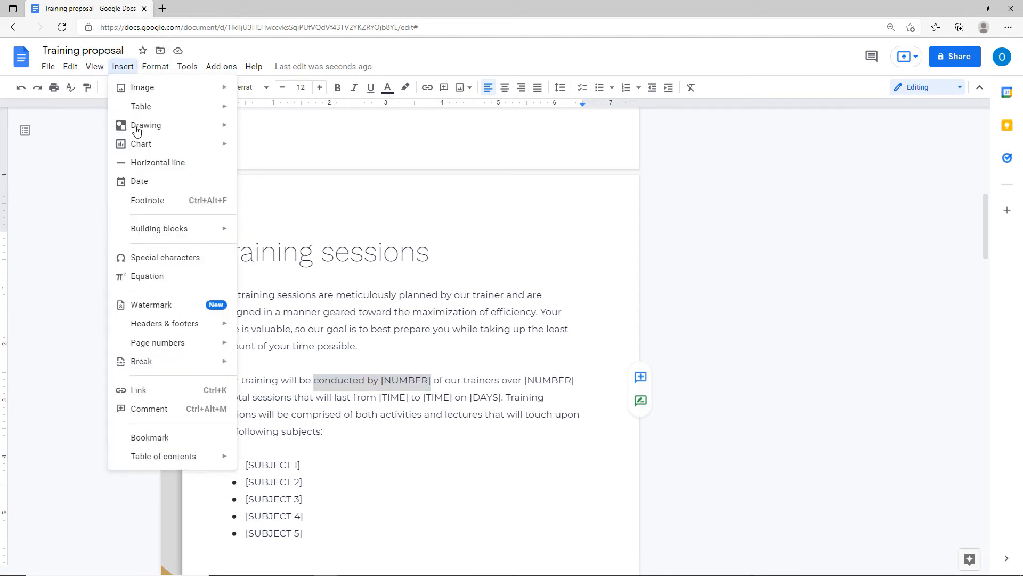
{"action": "right_click", "coordinate": [348, 378]}
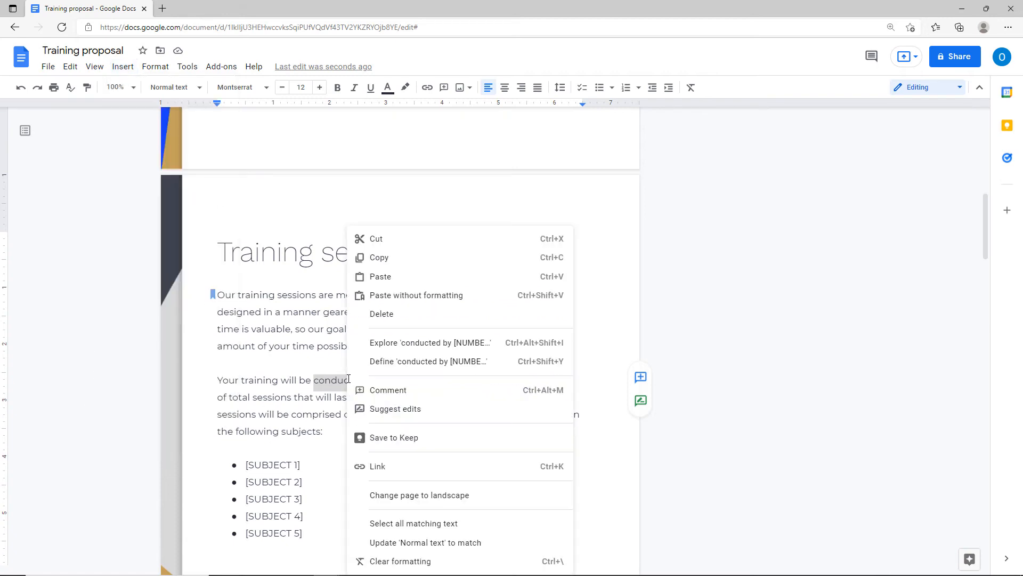
{"action": "left_click", "coordinate": [378, 467]}
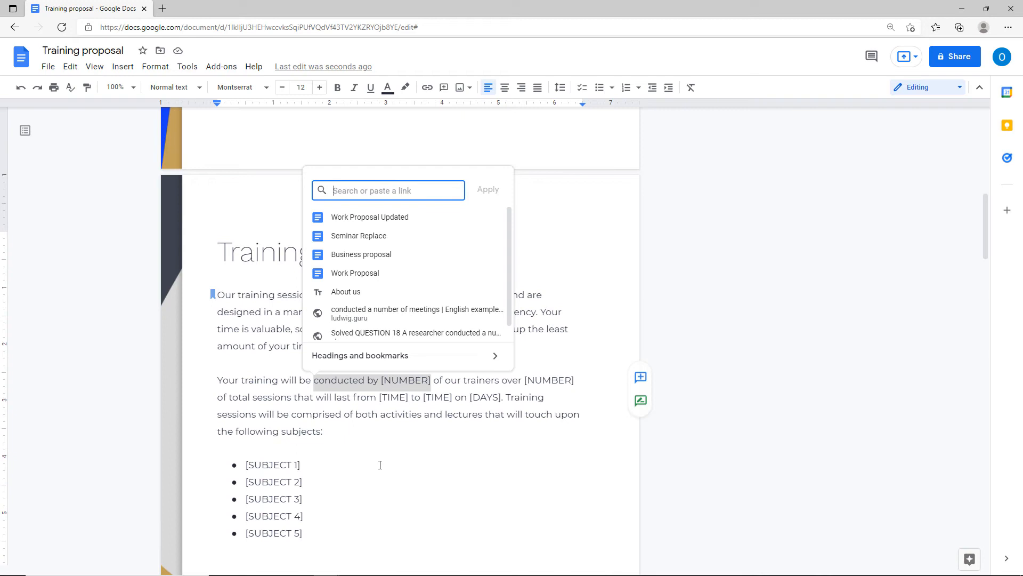
Link the selected phrase to the address google.com.
{"action": "left_click", "coordinate": [338, 194]}
{"action": "type", "text": "m"}
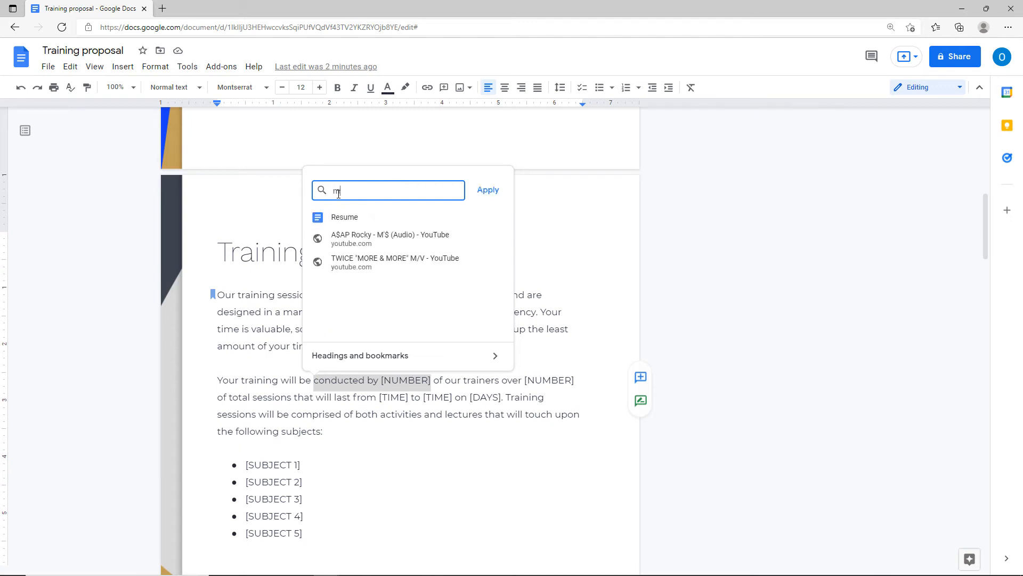
{"action": "type", "text": "ns"}
{"action": "key", "text": "BackSpace"}
{"action": "key", "text": "BackSpace"}
{"action": "key", "text": "BackSpace"}
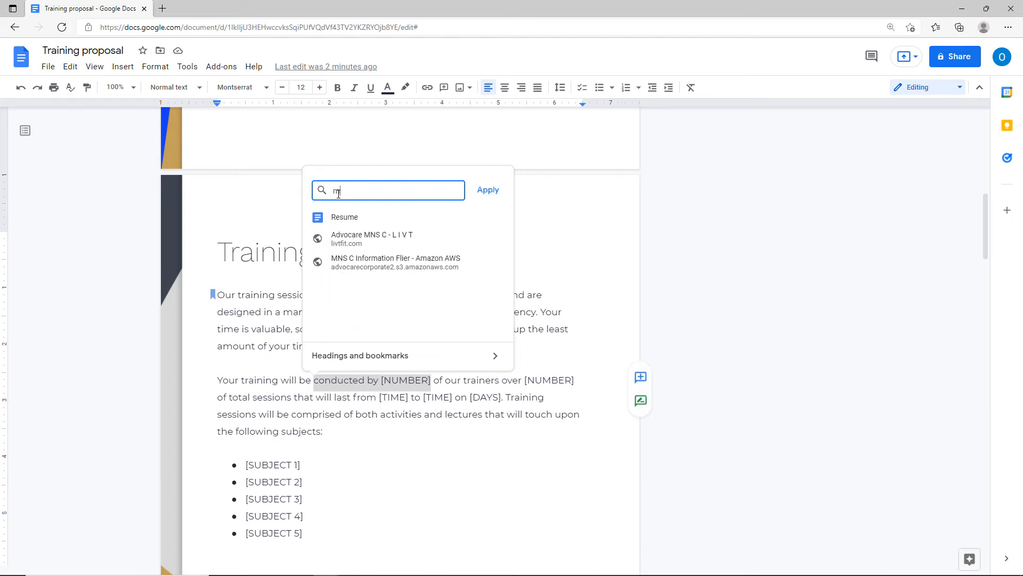
{"action": "type", "text": "msn.com"}
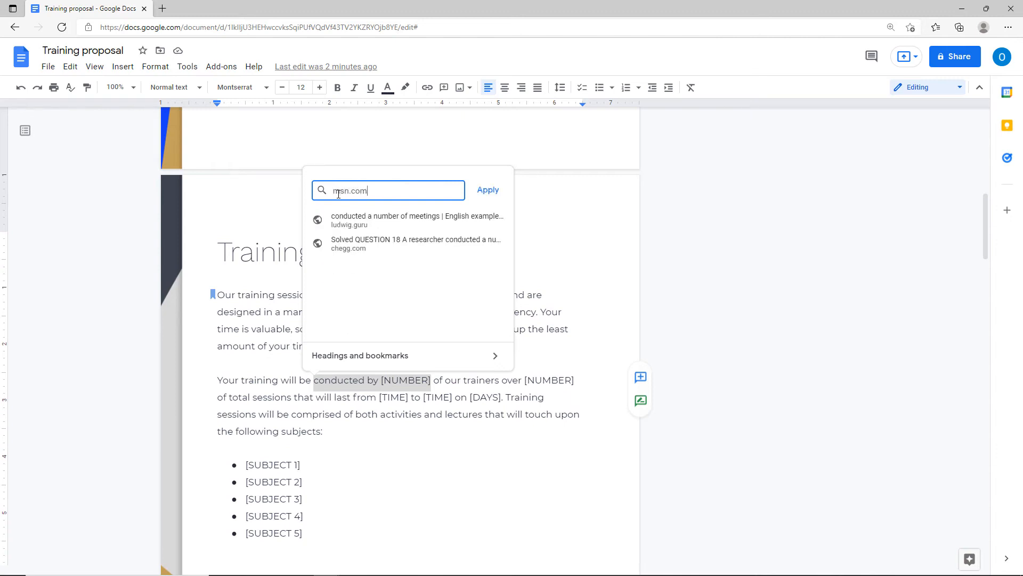
{"action": "key", "text": "BackSpace"}
{"action": "key", "text": "BackSpace"}
{"action": "key", "text": "BackSpace"}
{"action": "key", "text": "BackSpace"}
{"action": "key", "text": "BackSpace"}
{"action": "key", "text": "BackSpace"}
{"action": "key", "text": "BackSpace"}
{"action": "type", "text": "gpogle."}
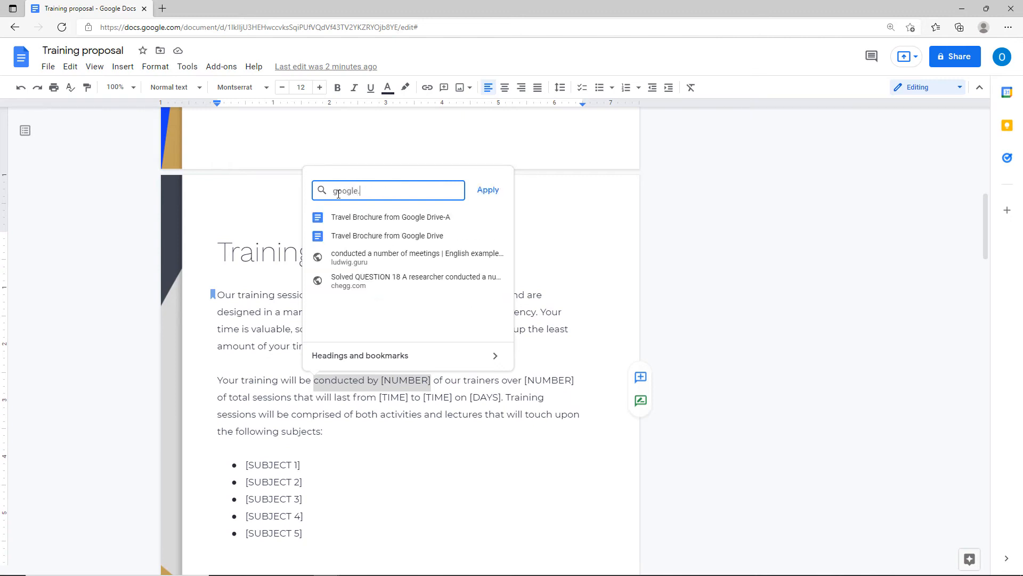
{"action": "key", "text": "BackSpace"}
{"action": "key", "text": "BackSpace"}
{"action": "key", "text": "BackSpace"}
{"action": "key", "text": "BackSpace"}
{"action": "key", "text": "BackSpace"}
{"action": "type", "text": "oogle.com"}
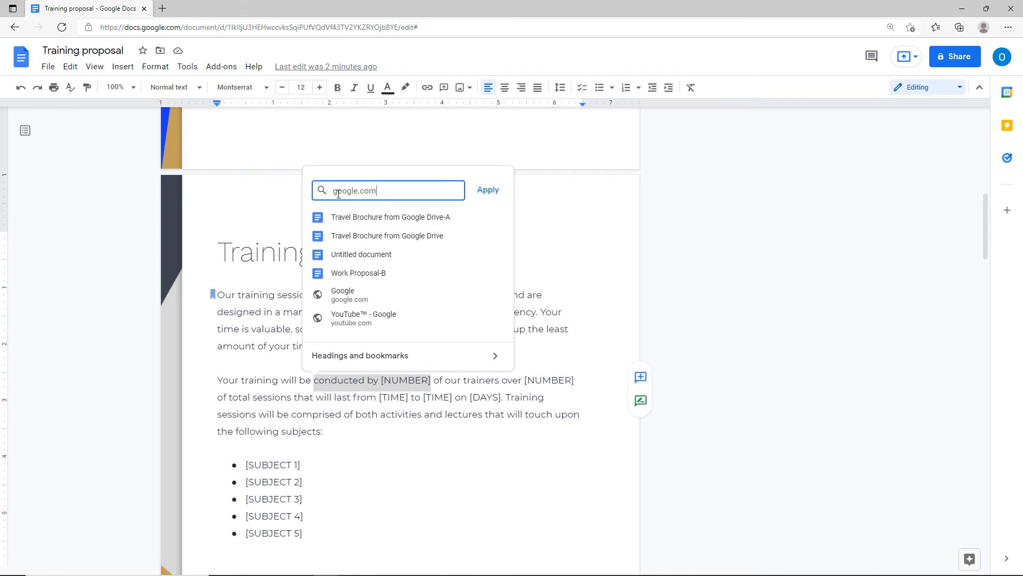
{"action": "key", "text": "Return"}
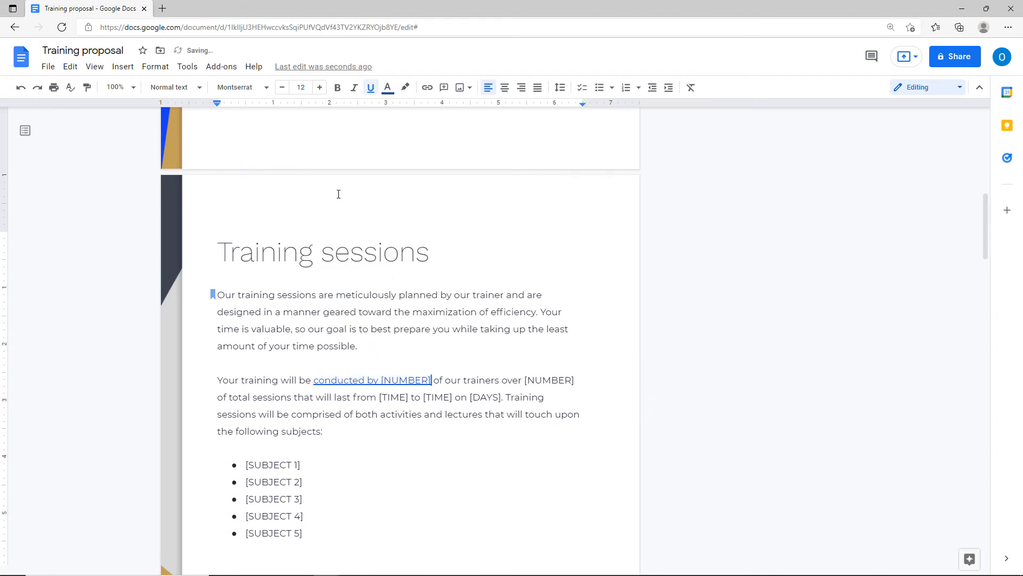
{"action": "left_click", "coordinate": [337, 382]}
Open the google.com link to verify it works, then close that page.
{"action": "right_click", "coordinate": [338, 382]}
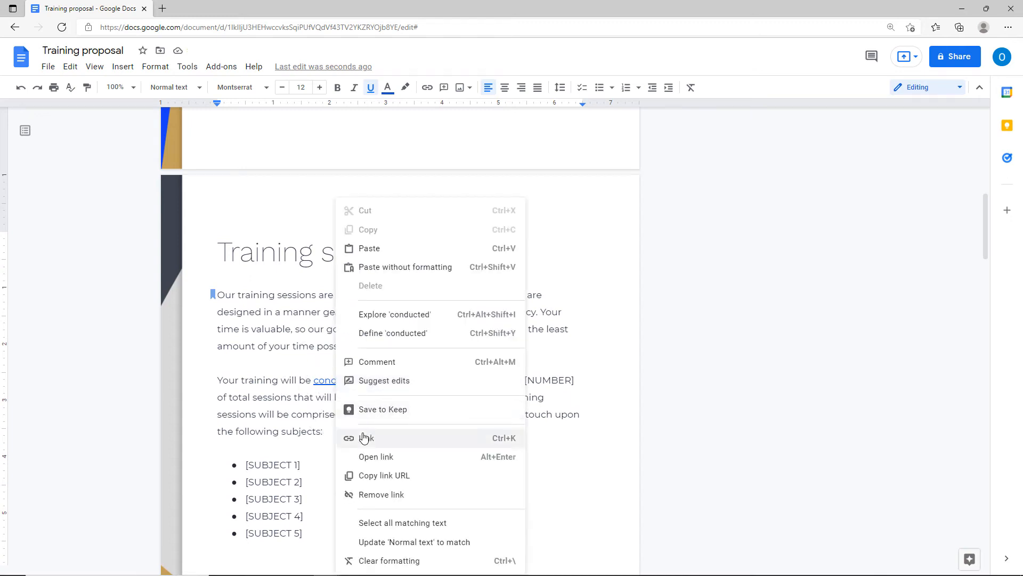
{"action": "left_click", "coordinate": [366, 462]}
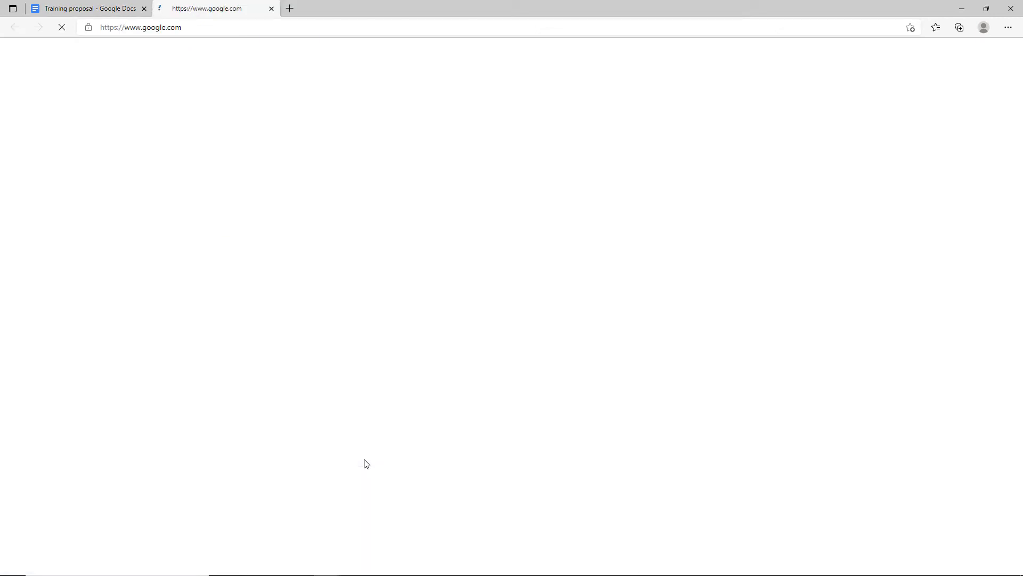
{"action": "left_click", "coordinate": [271, 8]}
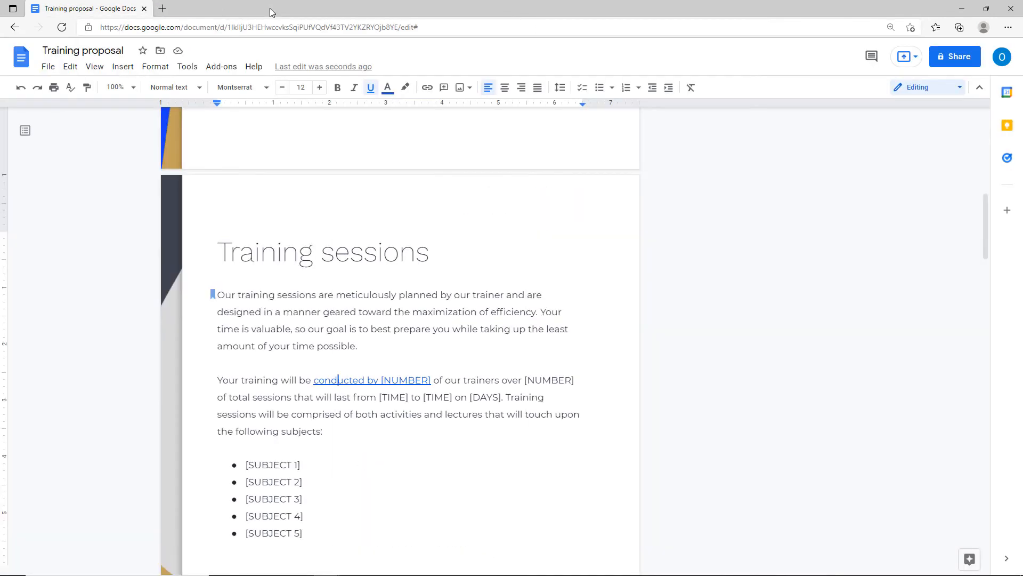
Remove the link from 'conducted by [NUMBER]' and reselect the phrase for a new link.
{"action": "left_click", "coordinate": [349, 384]}
{"action": "right_click", "coordinate": [349, 384]}
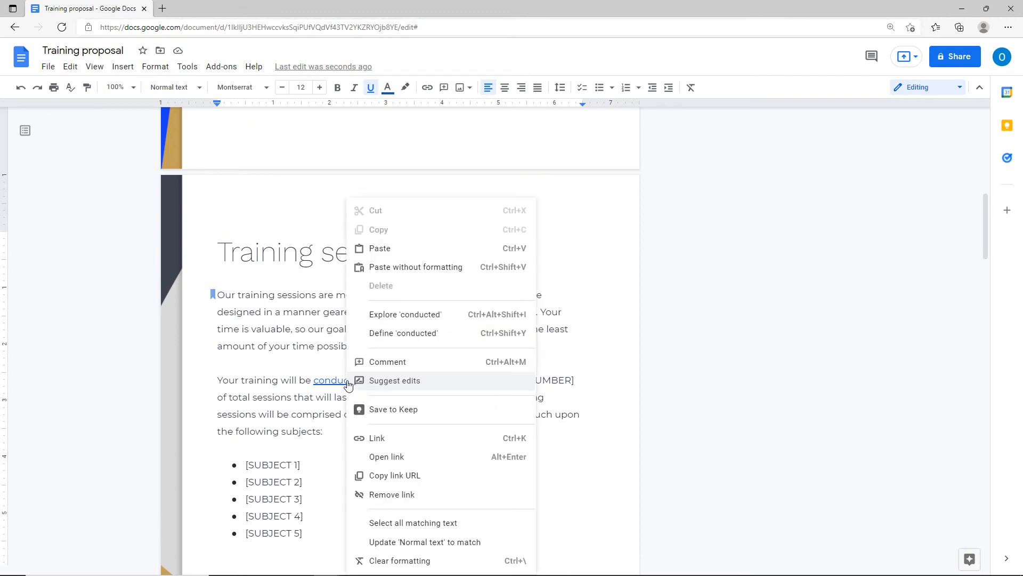
{"action": "left_click", "coordinate": [381, 495]}
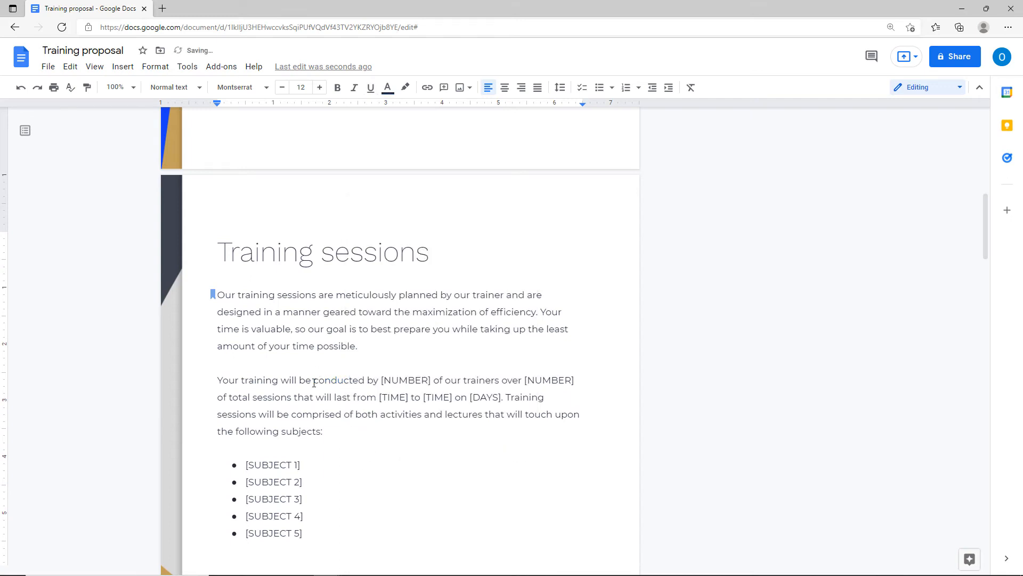
{"action": "left_click_drag", "start_coordinate": [314, 382], "coordinate": [433, 383]}
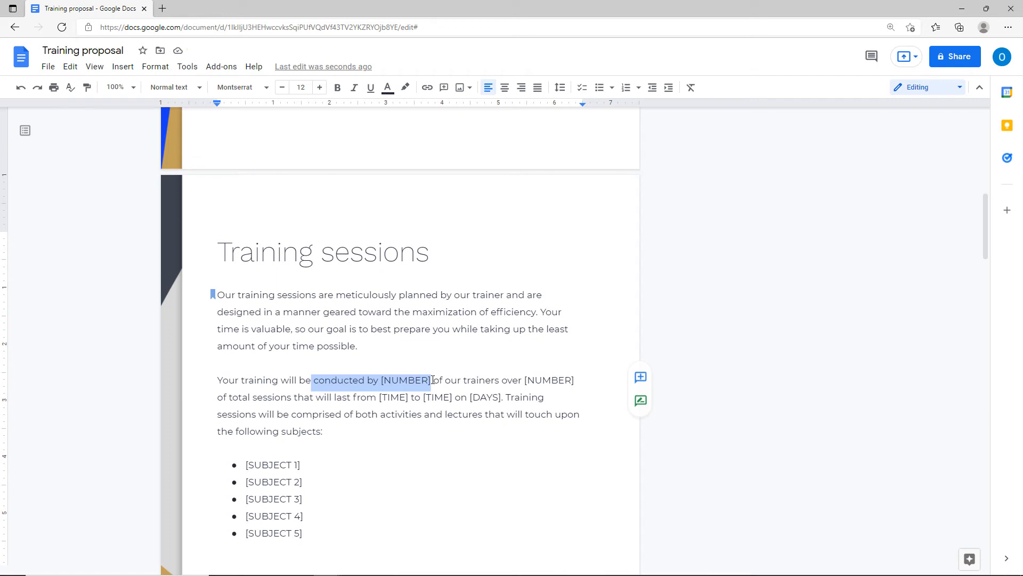
{"action": "right_click", "coordinate": [389, 380]}
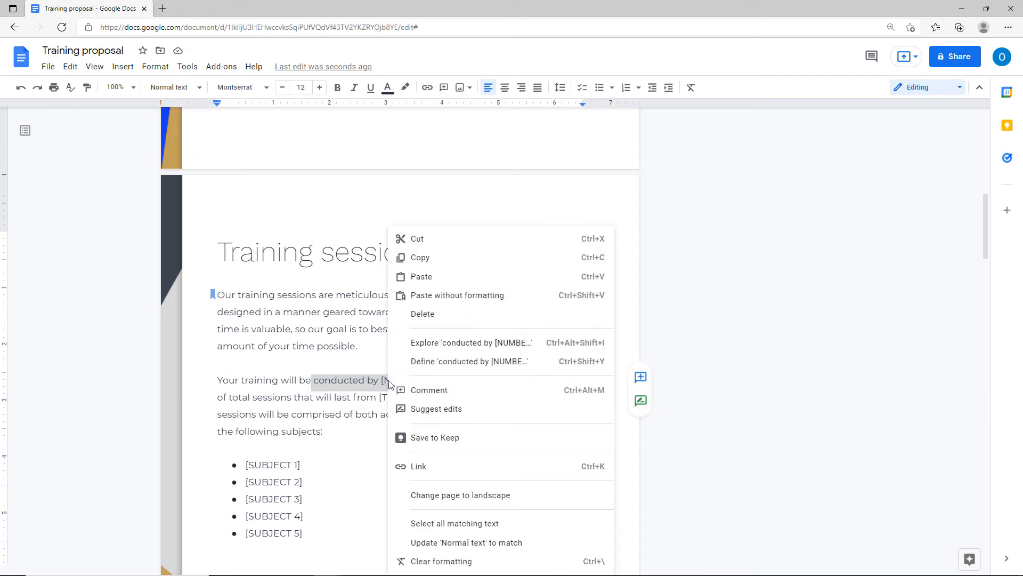
{"action": "left_click", "coordinate": [421, 466]}
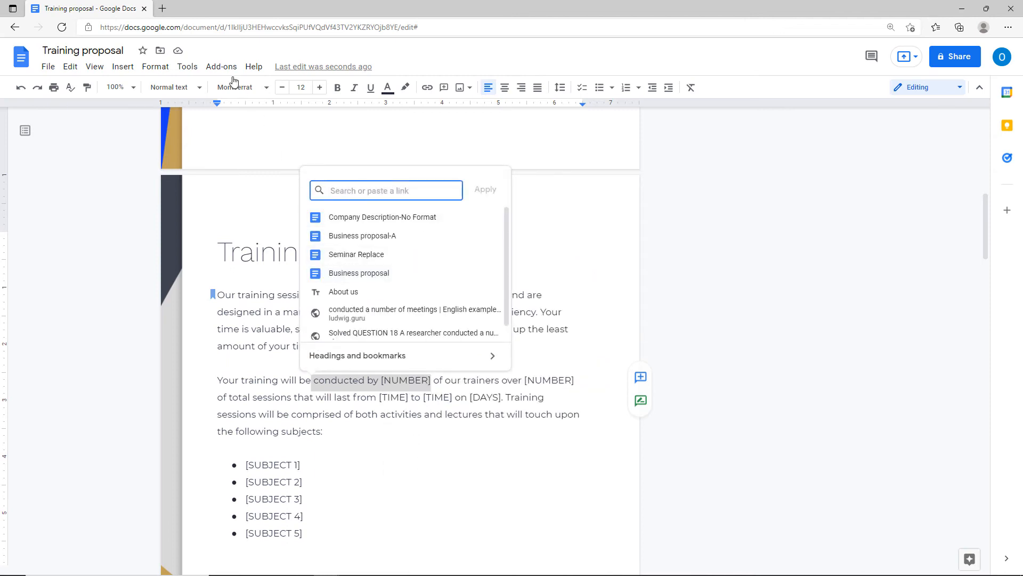
In a new tab, search Google for 'image', switch to Images results, and select the page address.
{"action": "left_click", "coordinate": [162, 9]}
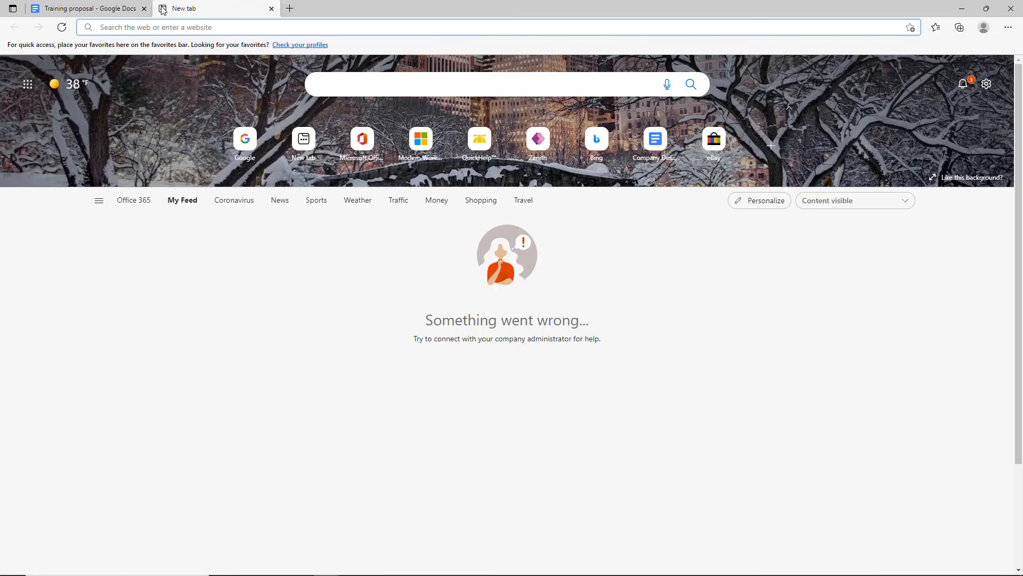
{"action": "type", "text": "google.cpom"}
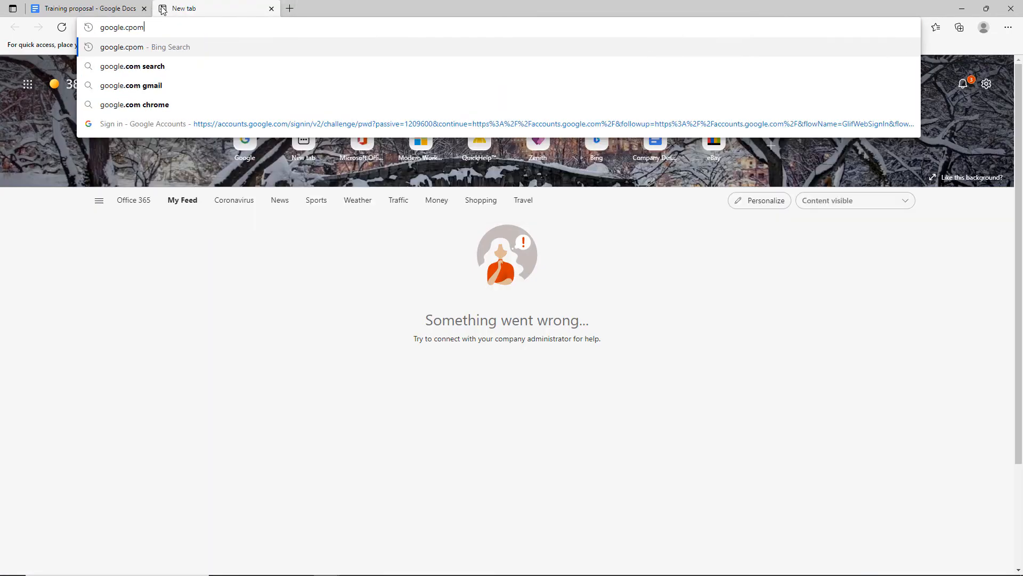
{"action": "key", "text": "BackSpace"}
{"action": "key", "text": "BackSpace"}
{"action": "type", "text": "om"}
{"action": "key", "text": "Return"}
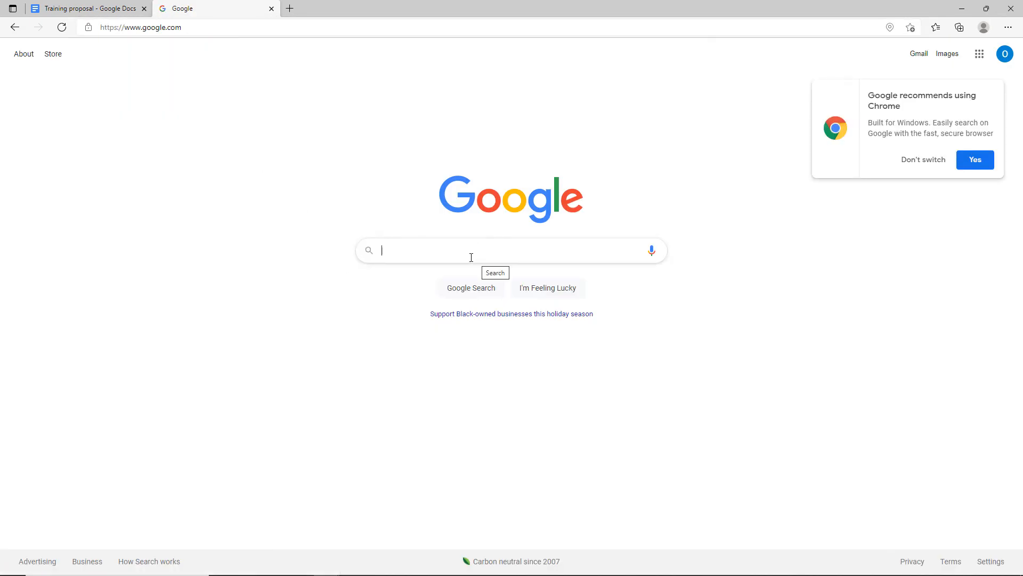
{"action": "type", "text": "ima"}
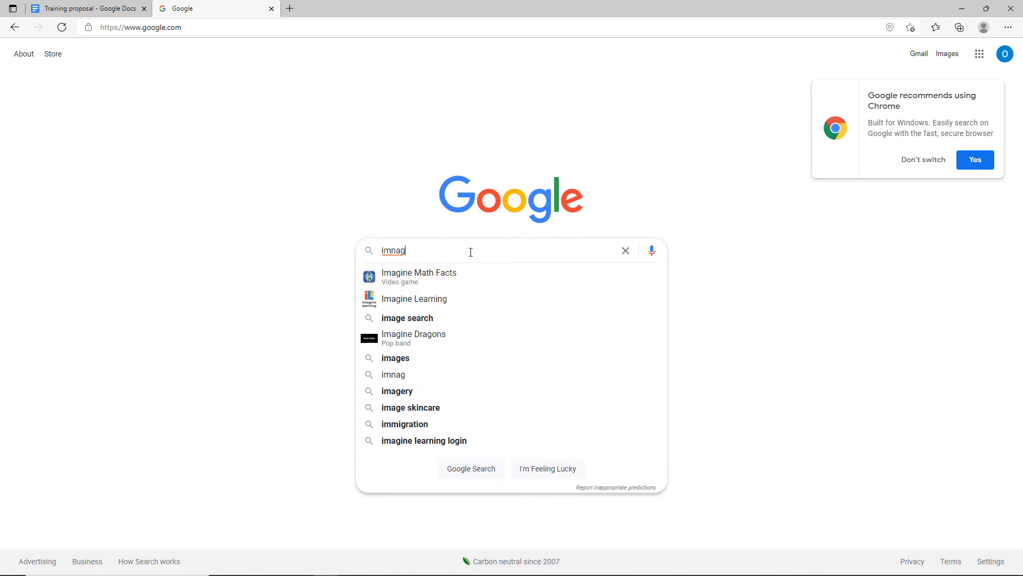
{"action": "type", "text": "ge"}
{"action": "key", "text": "Return"}
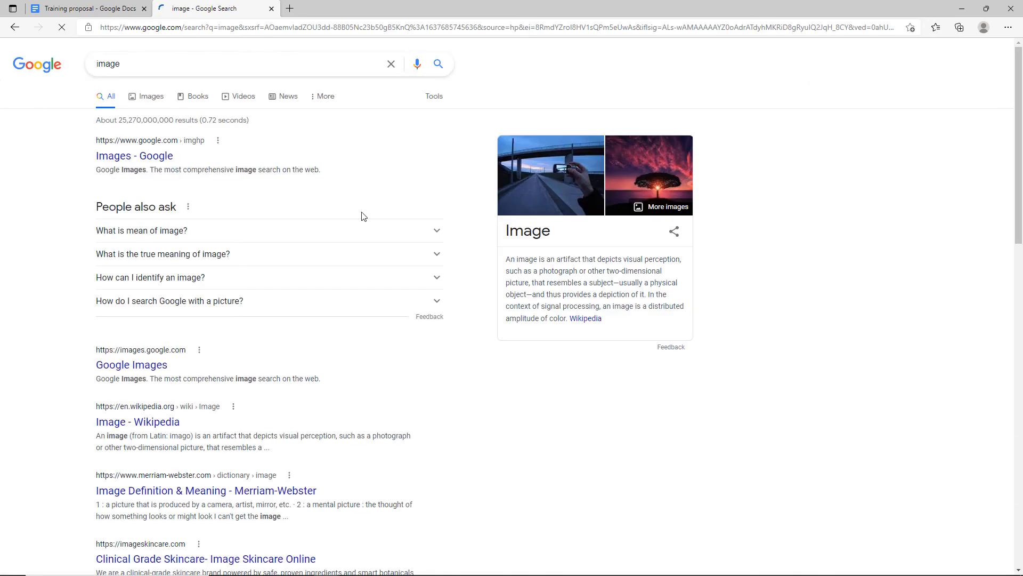
{"action": "left_click", "coordinate": [149, 100]}
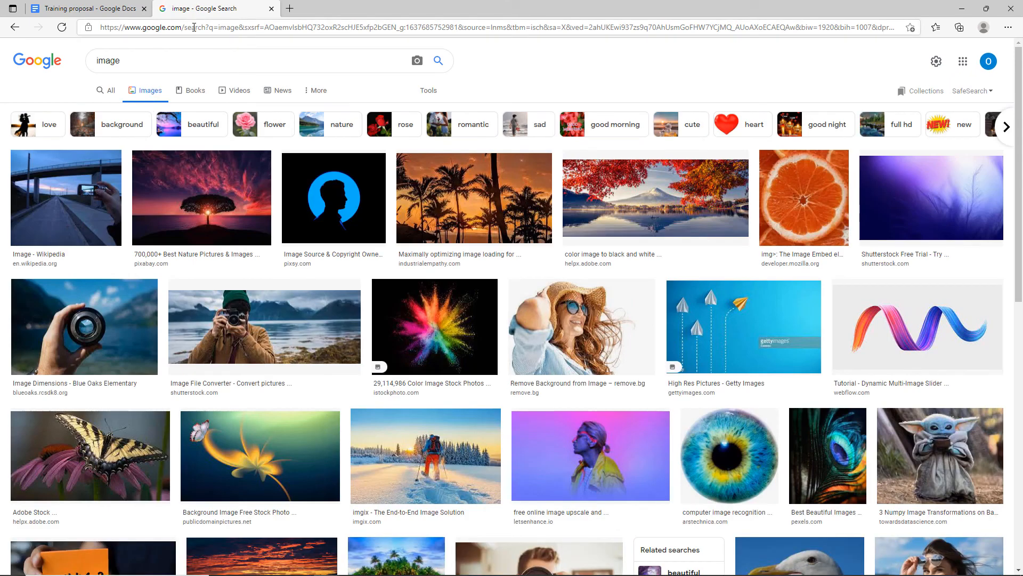
{"action": "left_click", "coordinate": [194, 28]}
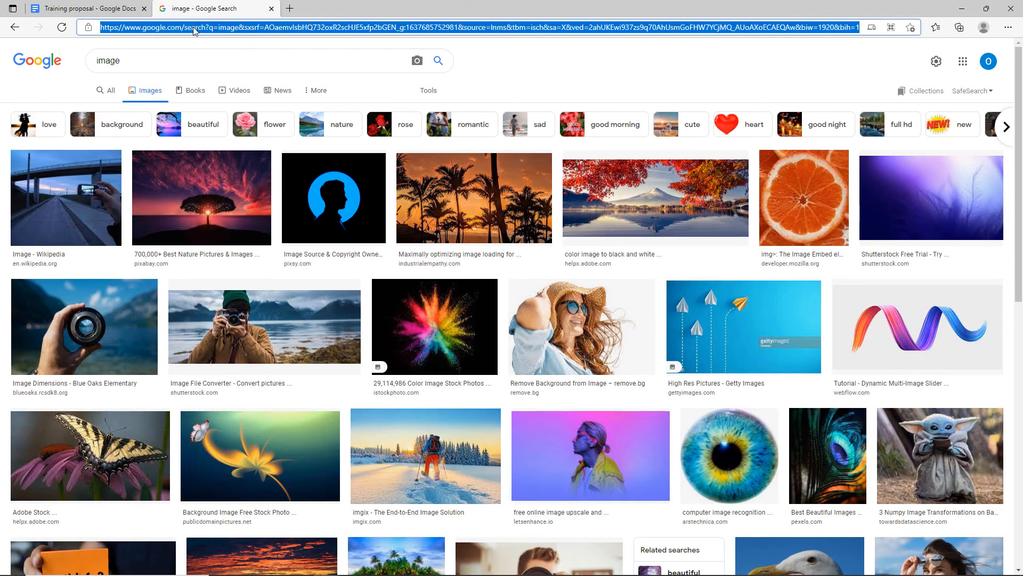
{"action": "left_click", "coordinate": [106, 7]}
Link the phrase to the pasted image-search address, follow it, and close both search tabs.
{"action": "key", "text": "ctrl+v"}
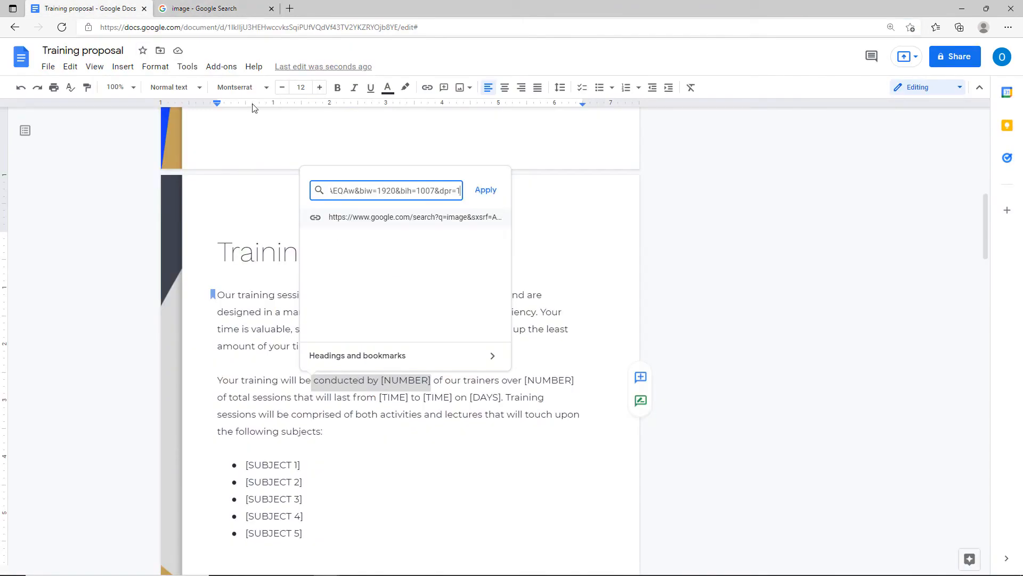
{"action": "left_click", "coordinate": [491, 193]}
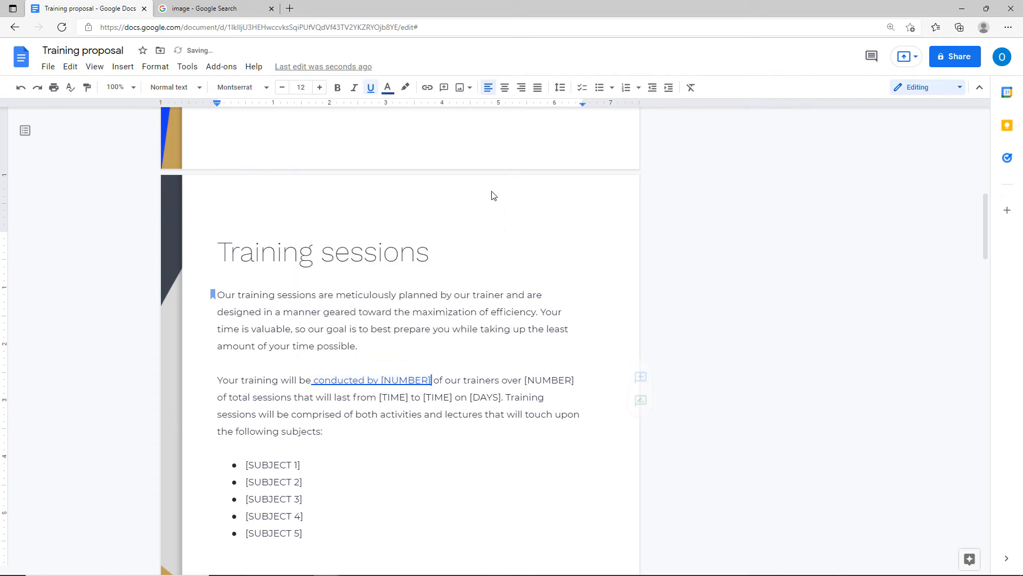
{"action": "left_click", "coordinate": [382, 380]}
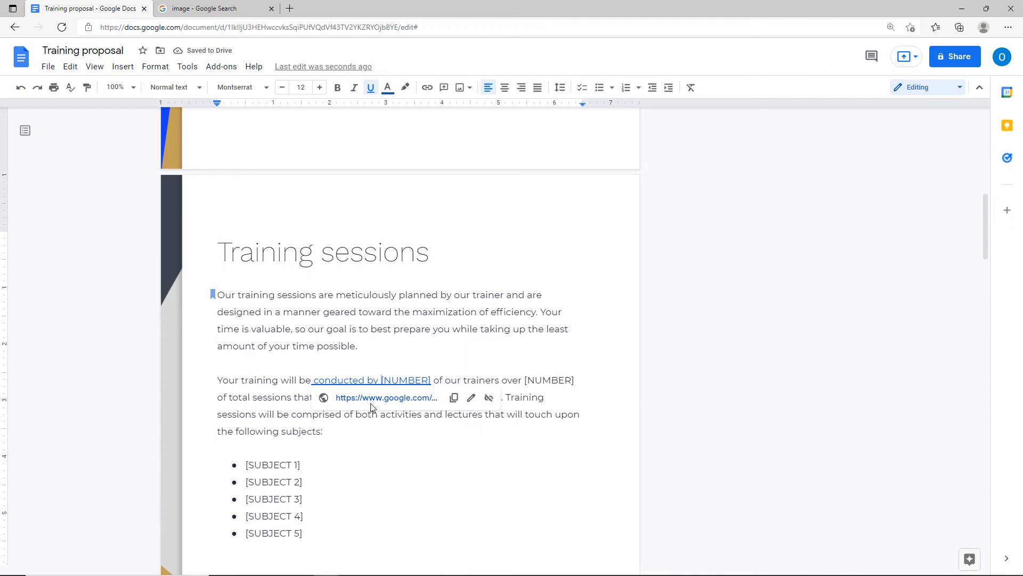
{"action": "left_click", "coordinate": [371, 401]}
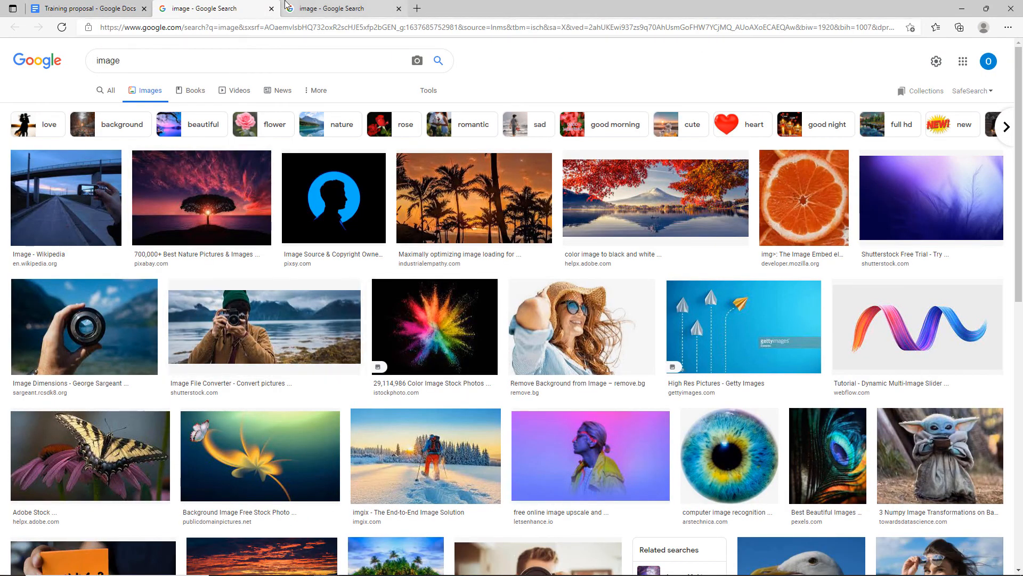
{"action": "left_click", "coordinate": [271, 8]}
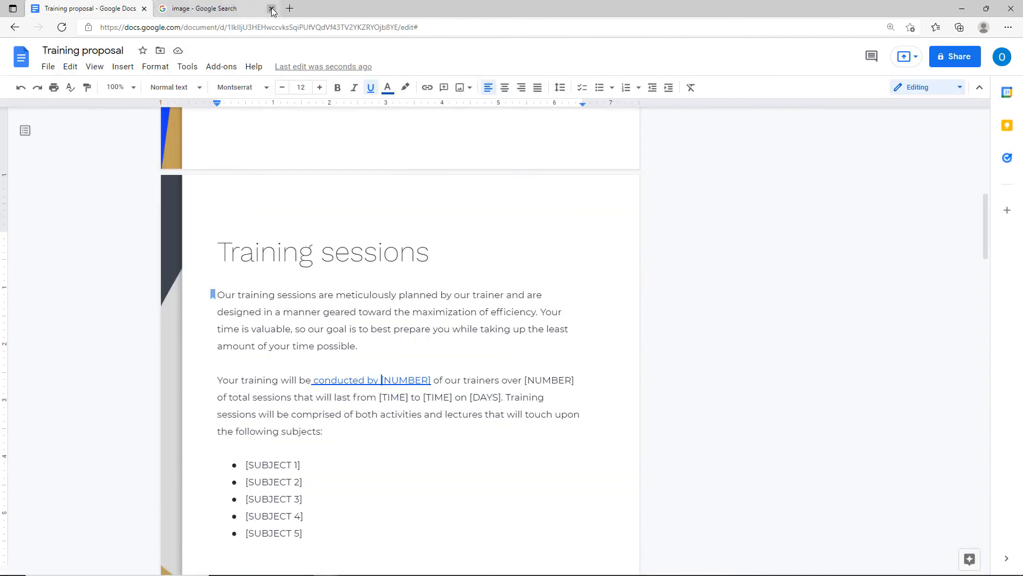
{"action": "left_click", "coordinate": [272, 8]}
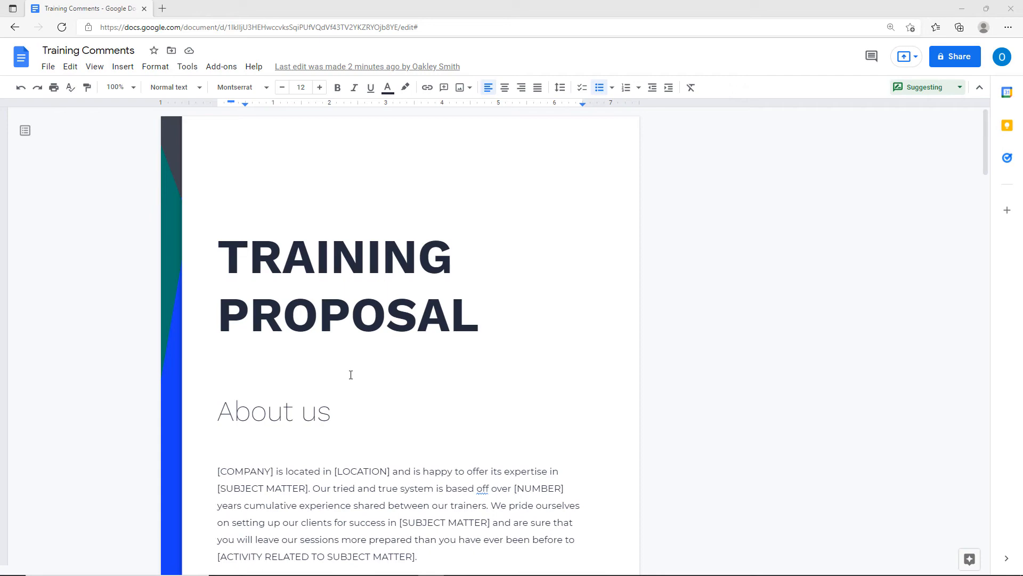
Scroll down and select the entire 'Training contract' heading text.
{"action": "scroll", "coordinate": [444, 376], "scroll_direction": "down", "scroll_amount": 11}
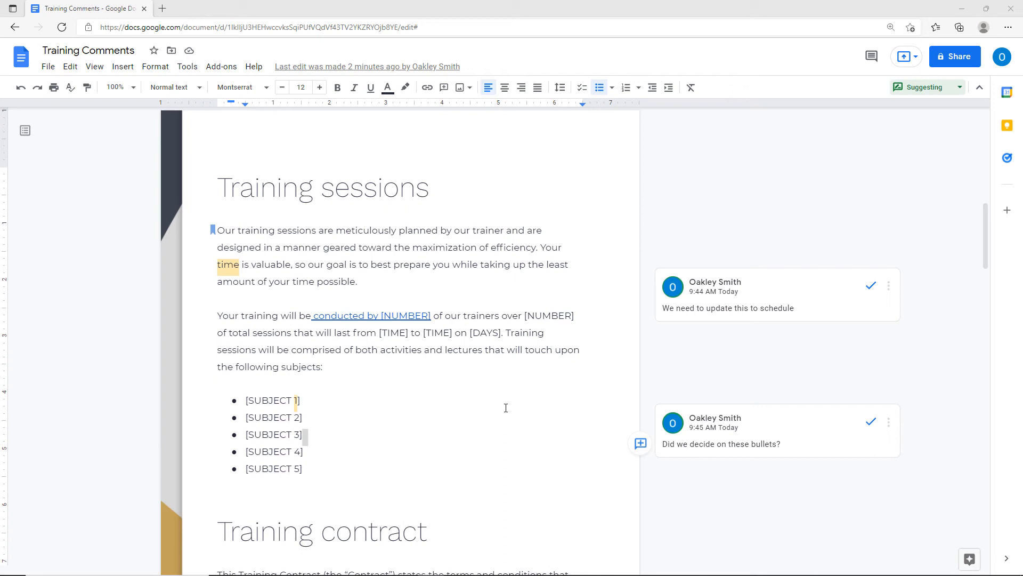
{"action": "scroll", "coordinate": [506, 408], "scroll_direction": "down", "scroll_amount": 3}
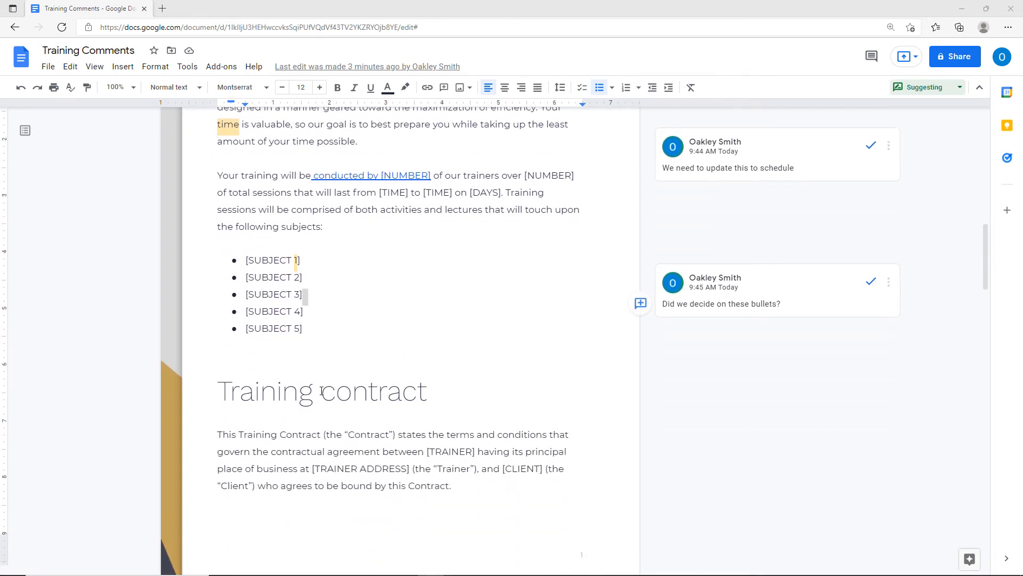
{"action": "left_click_drag", "start_coordinate": [322, 393], "coordinate": [426, 393]}
{"action": "left_click_drag", "start_coordinate": [221, 393], "coordinate": [431, 396]}
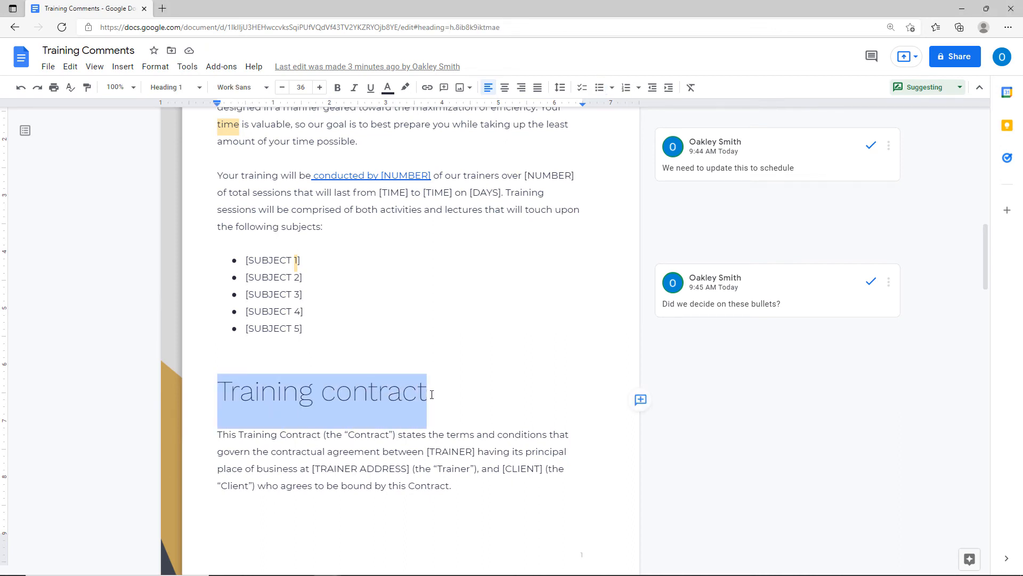
Post the comment 'Should we update this heading?' on the Training contract heading.
{"action": "left_click", "coordinate": [443, 89]}
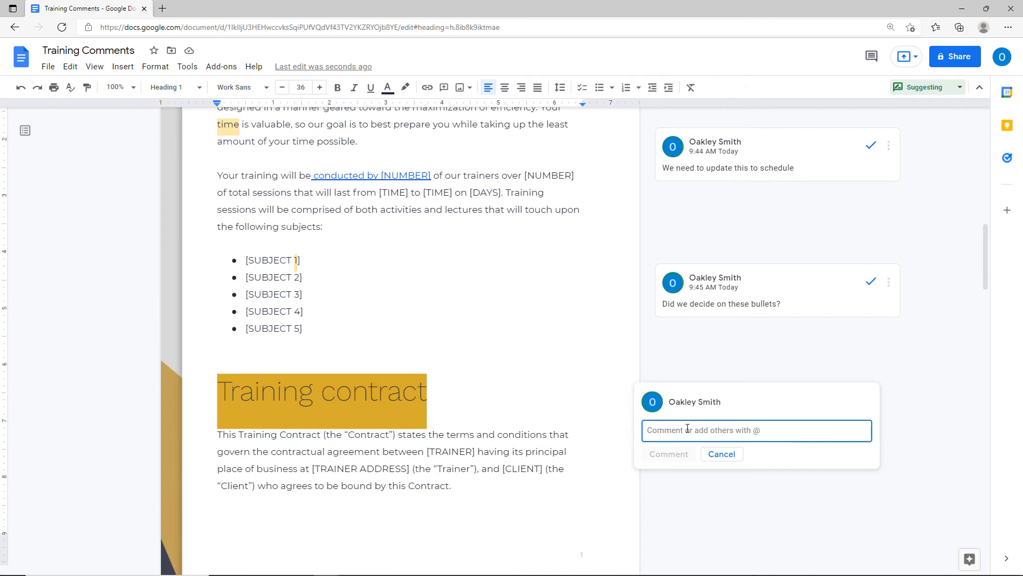
{"action": "type", "text": "Should we"}
{"action": "type", "text": "update"}
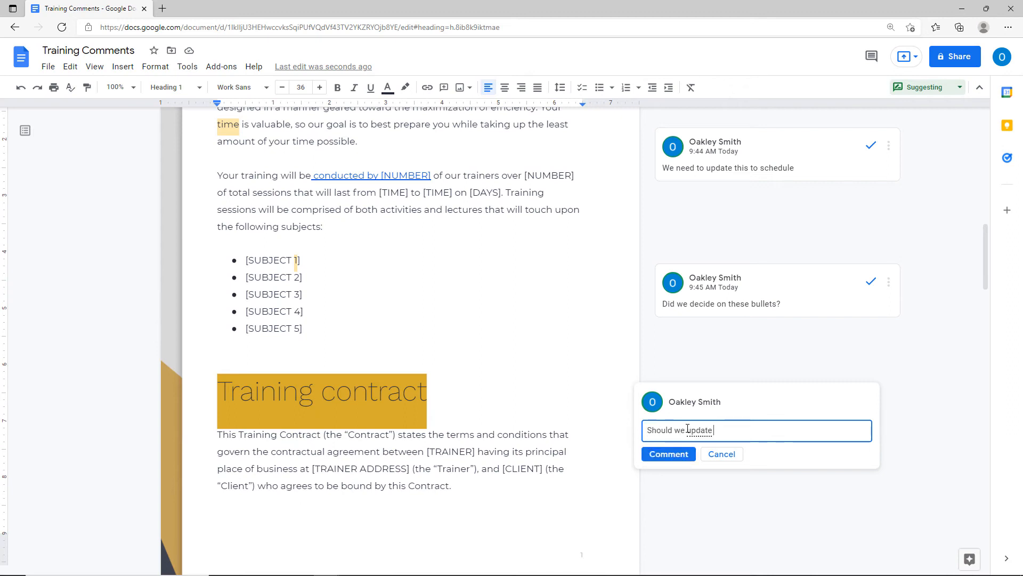
{"action": "type", "text": " this heading?"}
{"action": "left_click", "coordinate": [669, 454]}
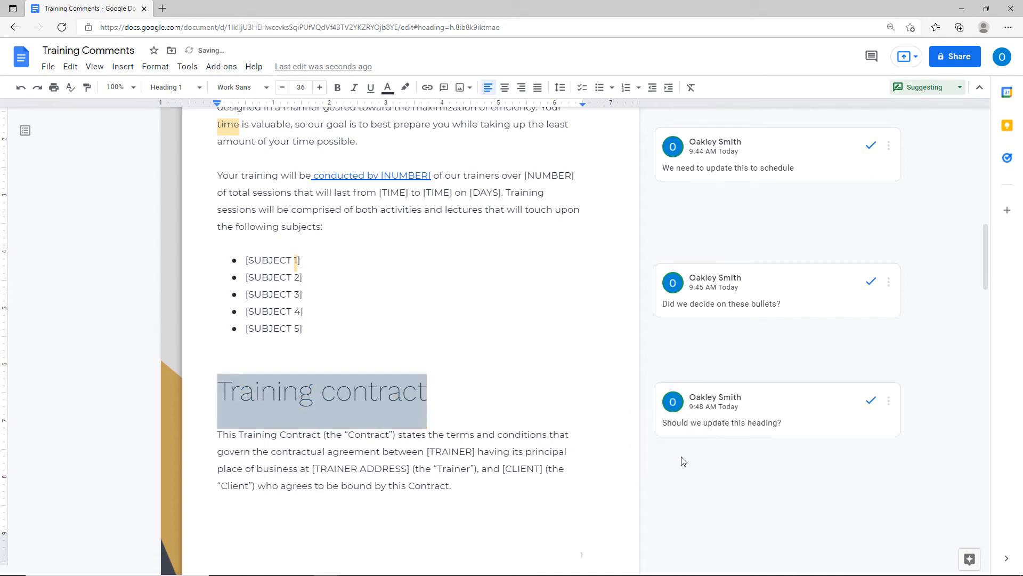
{"action": "left_click", "coordinate": [610, 429]}
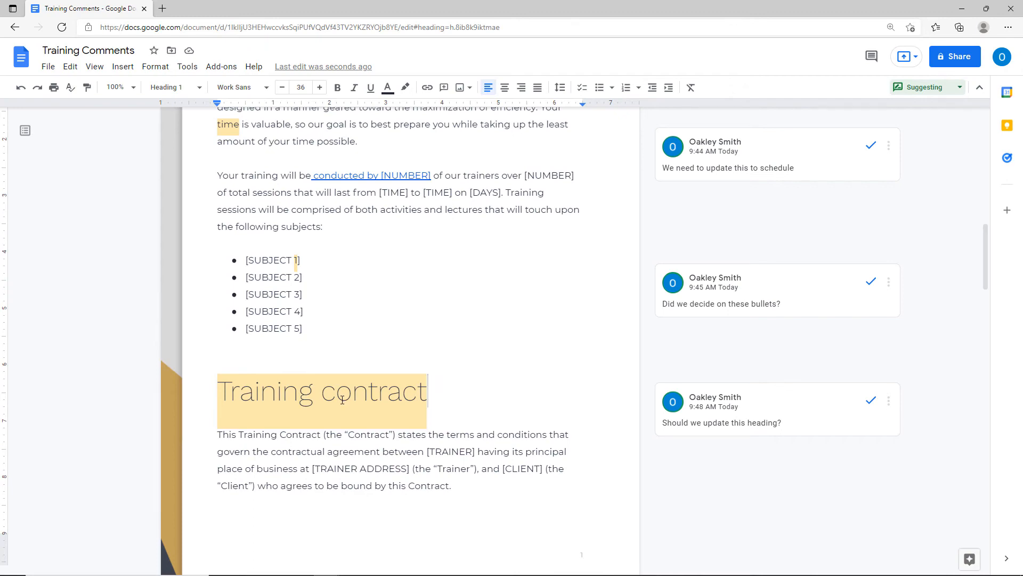
{"action": "scroll", "coordinate": [344, 432], "scroll_direction": "down", "scroll_amount": 6}
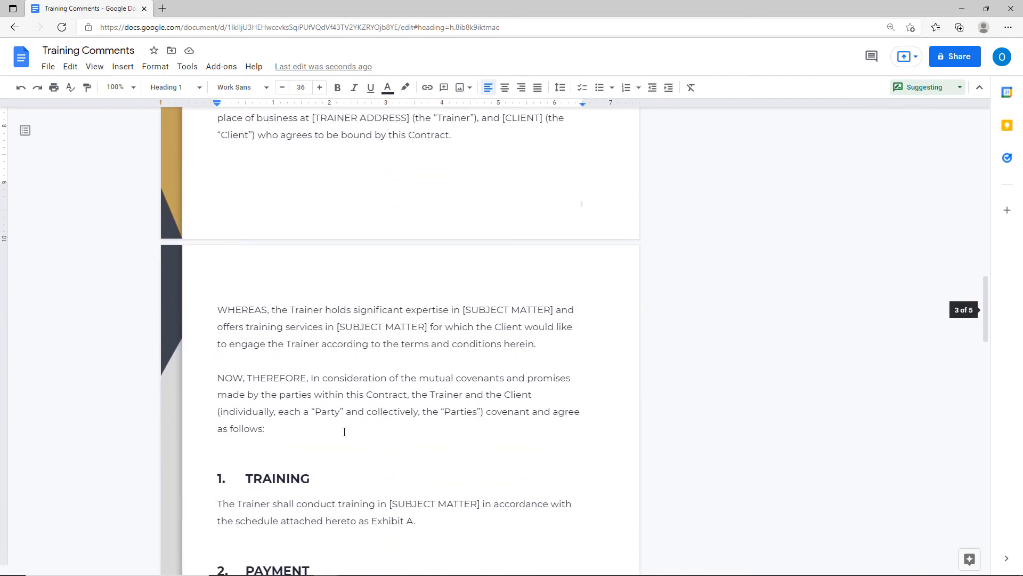
{"action": "right_click", "coordinate": [248, 480]}
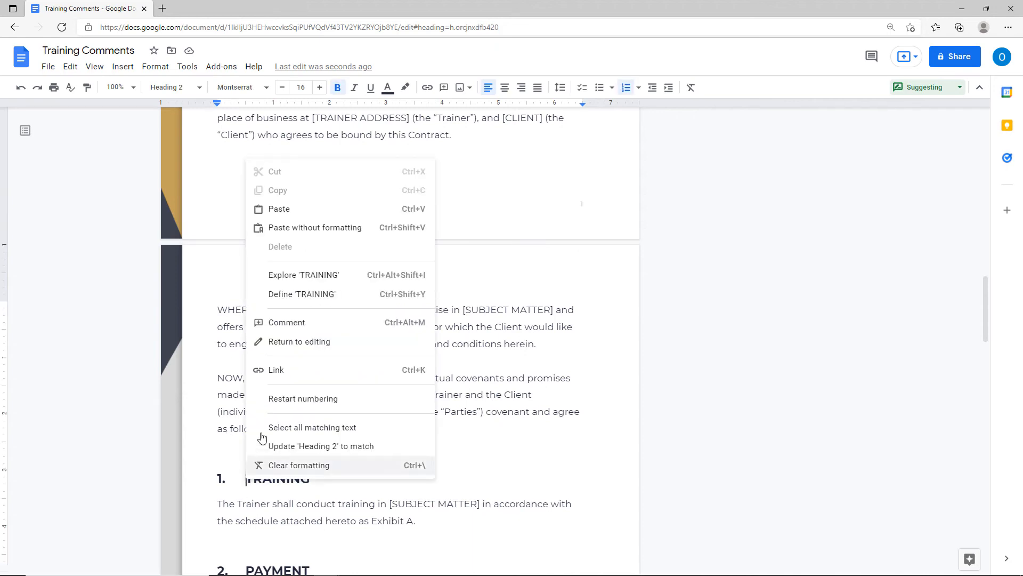
Post the comment 'Should we put this higher on the file.' on the TRAINING heading.
{"action": "left_click", "coordinate": [285, 323]}
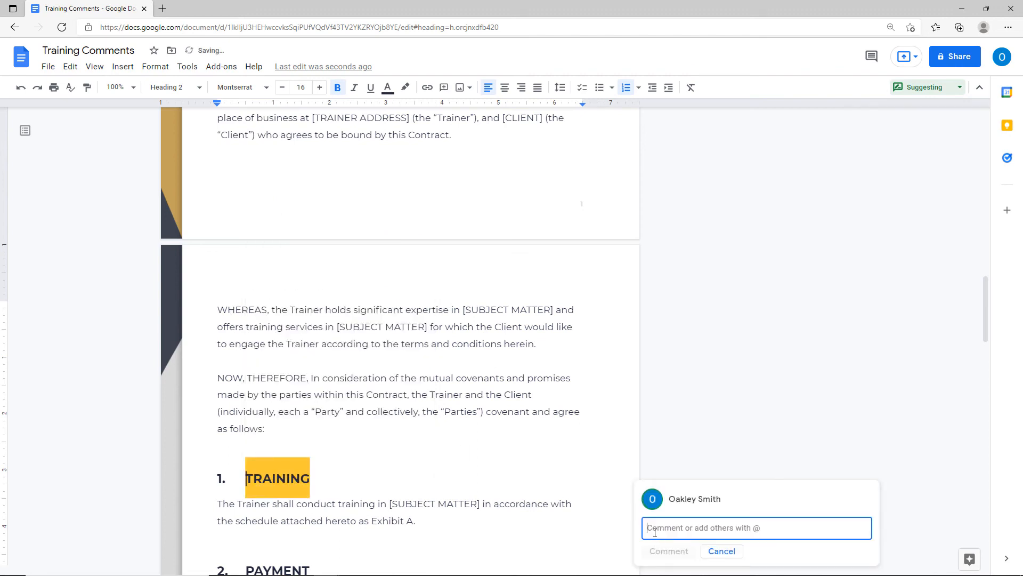
{"action": "type", "text": "Should"}
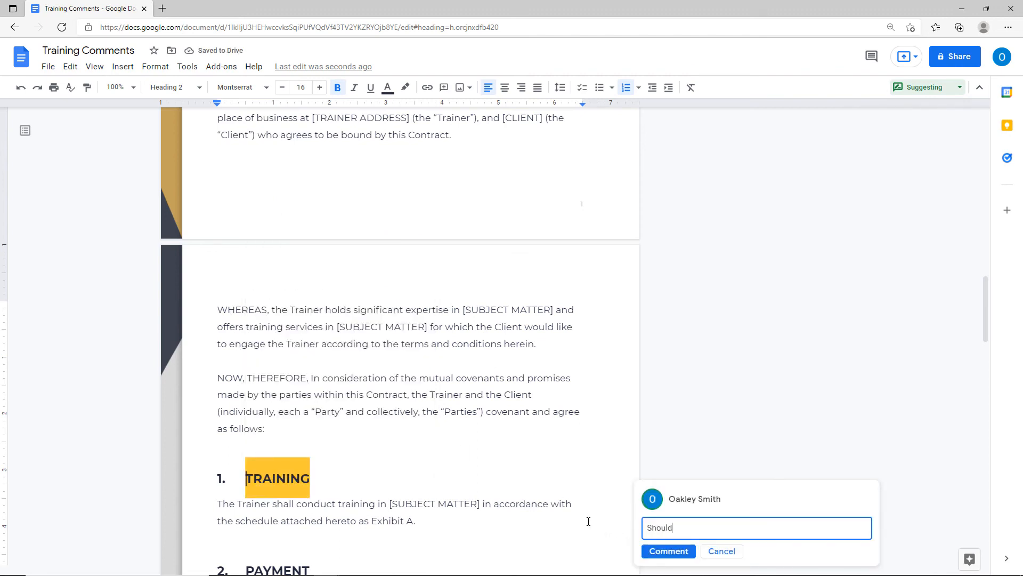
{"action": "type", "text": " we put this higher on on the fil"}
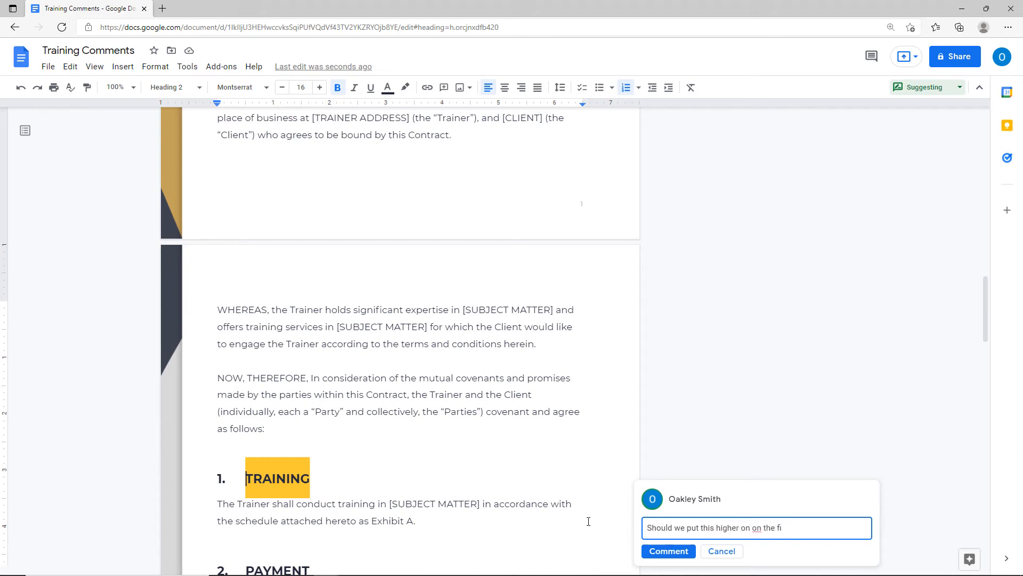
{"action": "key", "text": "BackSpace"}
{"action": "key", "text": "BackSpace"}
{"action": "key", "text": "BackSpace"}
{"action": "key", "text": "BackSpace"}
{"action": "key", "text": "BackSpace"}
{"action": "key", "text": "BackSpace"}
{"action": "key", "text": "BackSpace"}
{"action": "key", "text": "BackSpace"}
{"action": "key", "text": "BackSpace"}
{"action": "key", "text": "BackSpace"}
{"action": "key", "text": "BackSpace"}
{"action": "type", "text": "n the file."}
{"action": "left_click", "coordinate": [668, 552]}
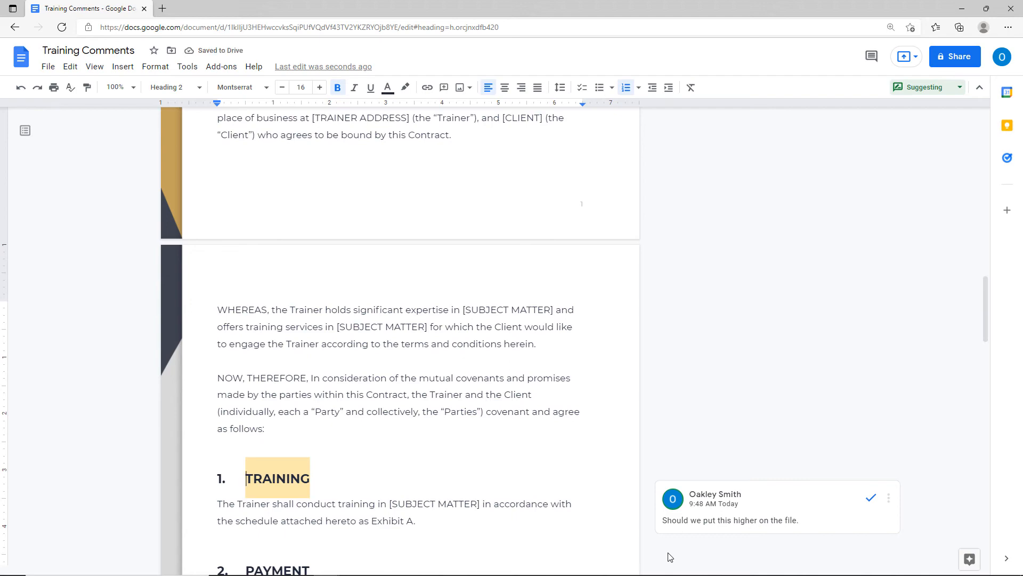
{"action": "scroll", "coordinate": [670, 557], "scroll_direction": "up", "scroll_amount": 20}
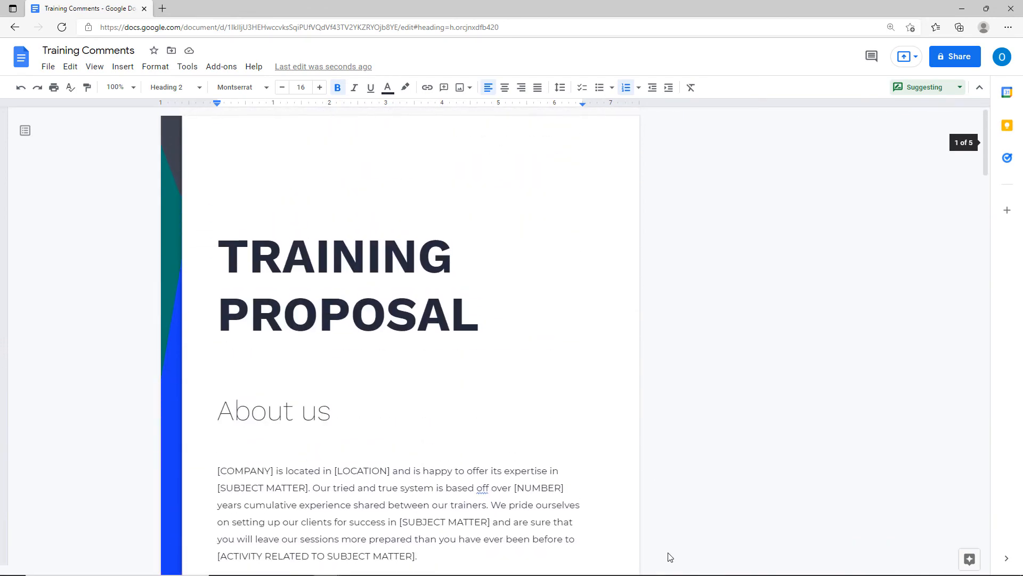
Open the comment history and reply 'I agree.' to the TRAINING heading comment.
{"action": "left_click", "coordinate": [874, 58]}
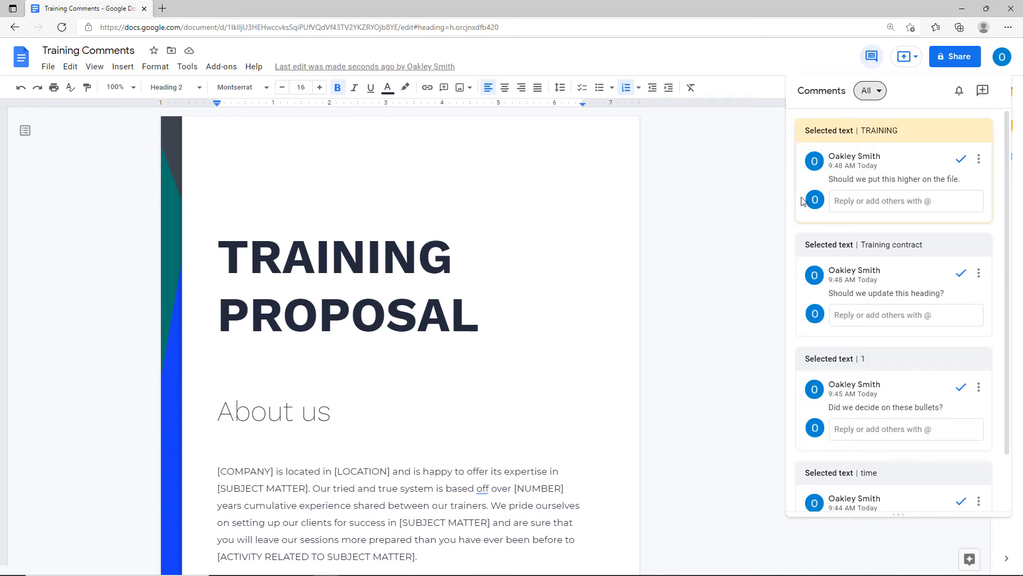
{"action": "left_click", "coordinate": [904, 203]}
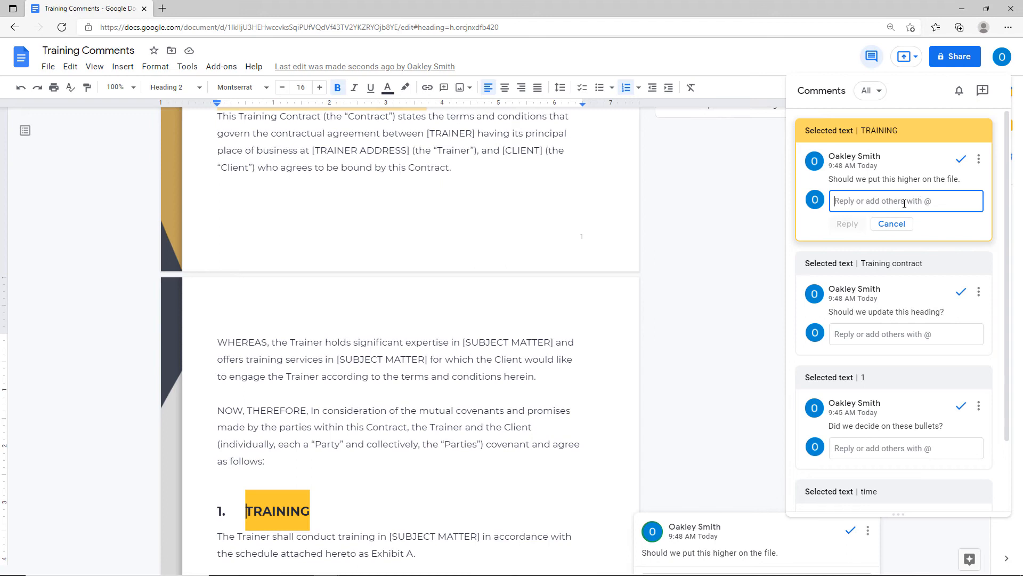
{"action": "type", "text": "I agrte"}
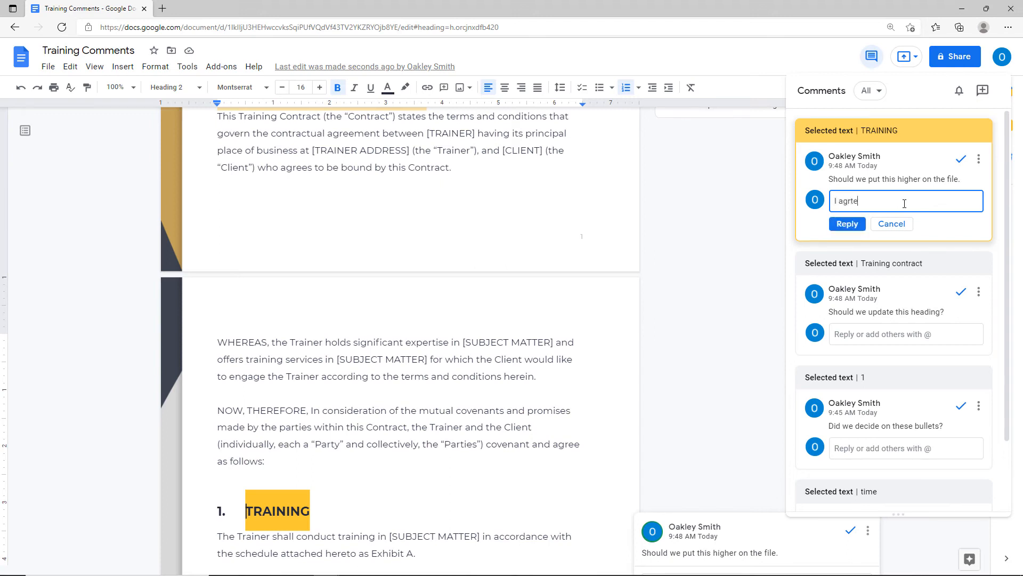
{"action": "type", "text": "ee."}
{"action": "left_click", "coordinate": [848, 224]}
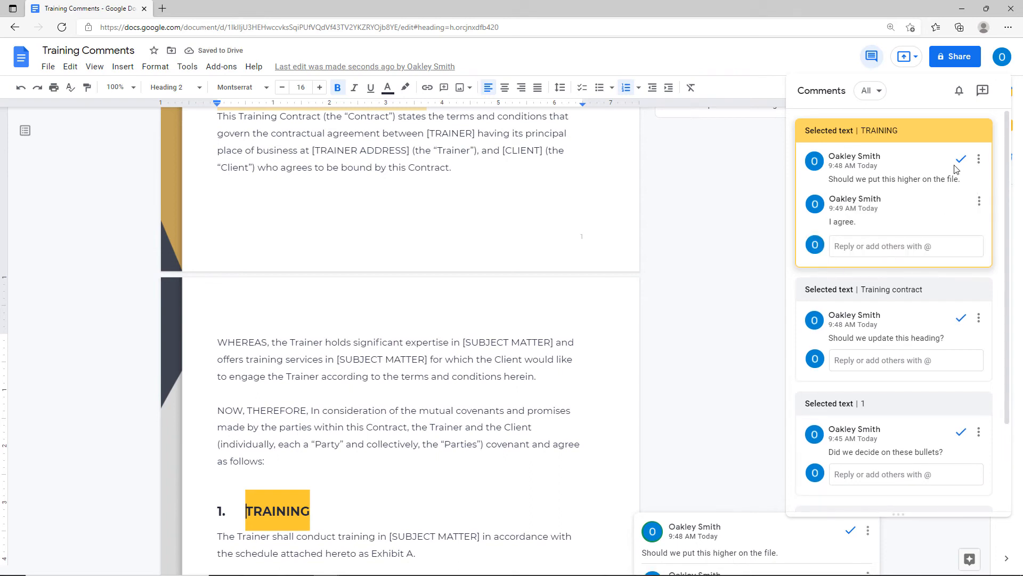
{"action": "left_click", "coordinate": [980, 161]}
Mark the TRAINING comment thread as resolved.
{"action": "left_click", "coordinate": [979, 162]}
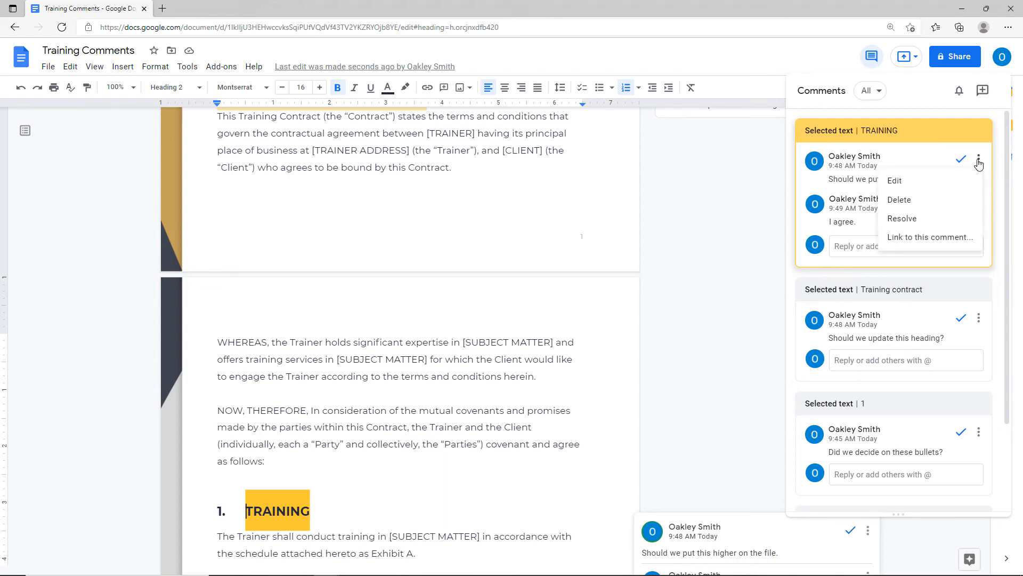
{"action": "left_click", "coordinate": [905, 182]}
{"action": "left_click", "coordinate": [979, 159]}
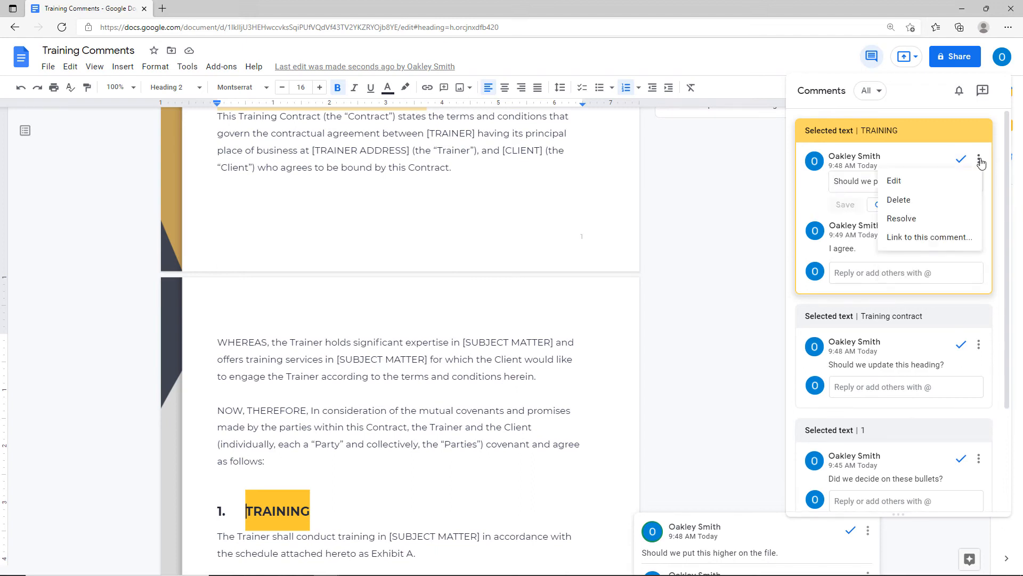
{"action": "left_click", "coordinate": [914, 224]}
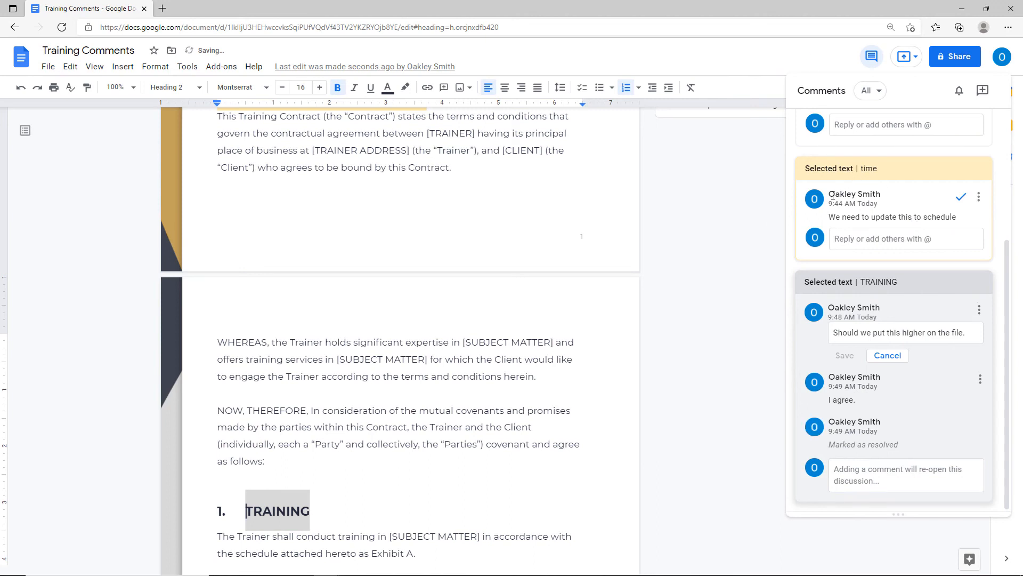
Delete the comment thread about the time and close the comment history.
{"action": "mouse_move", "coordinate": [832, 195]}
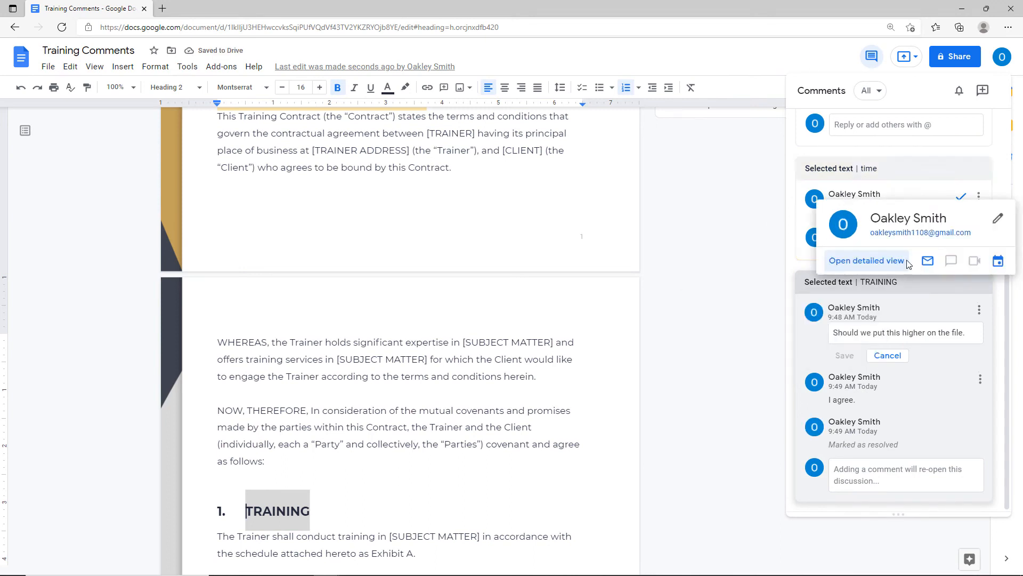
{"action": "left_click", "coordinate": [979, 199]}
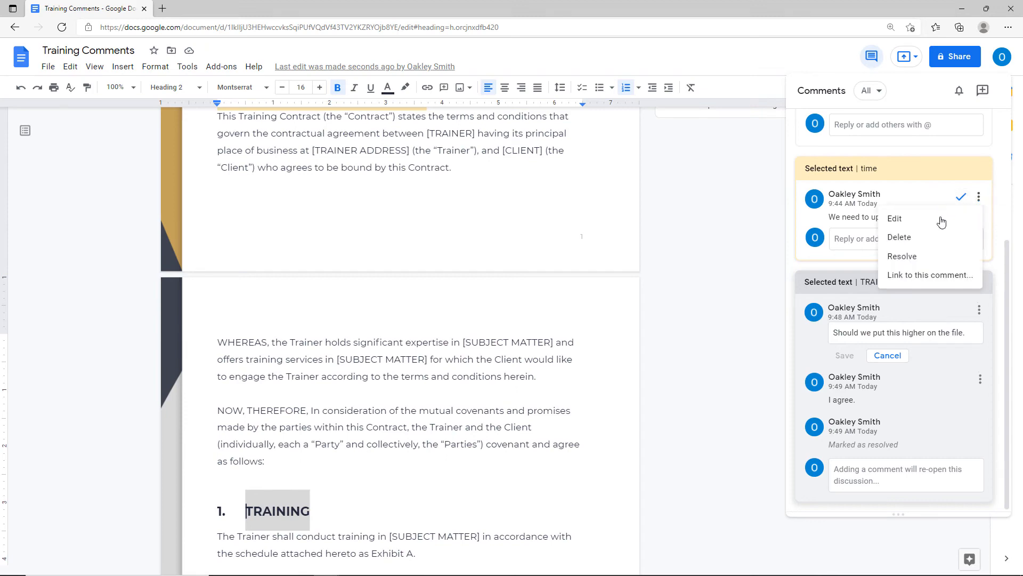
{"action": "left_click", "coordinate": [906, 238]}
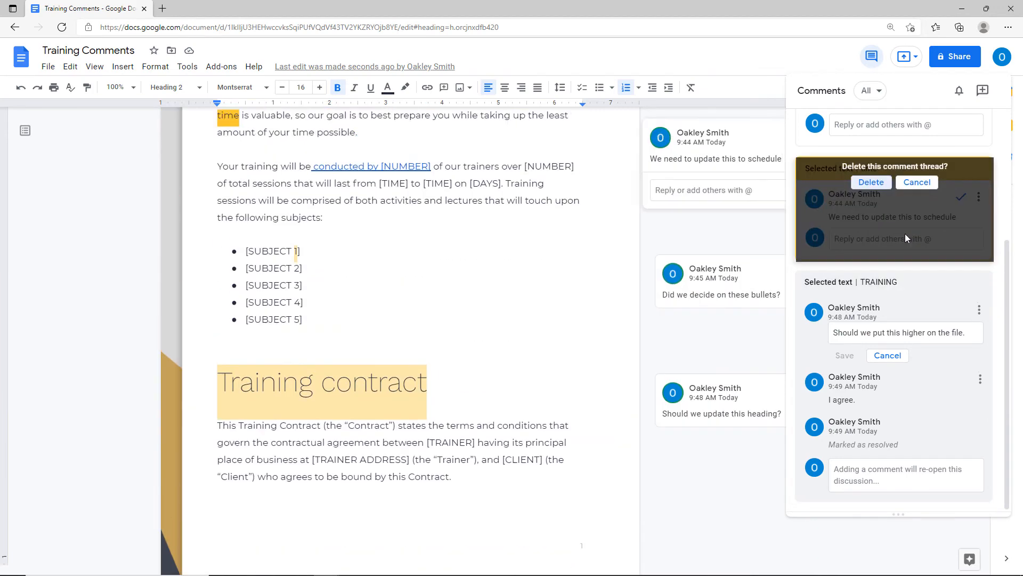
{"action": "left_click", "coordinate": [872, 182]}
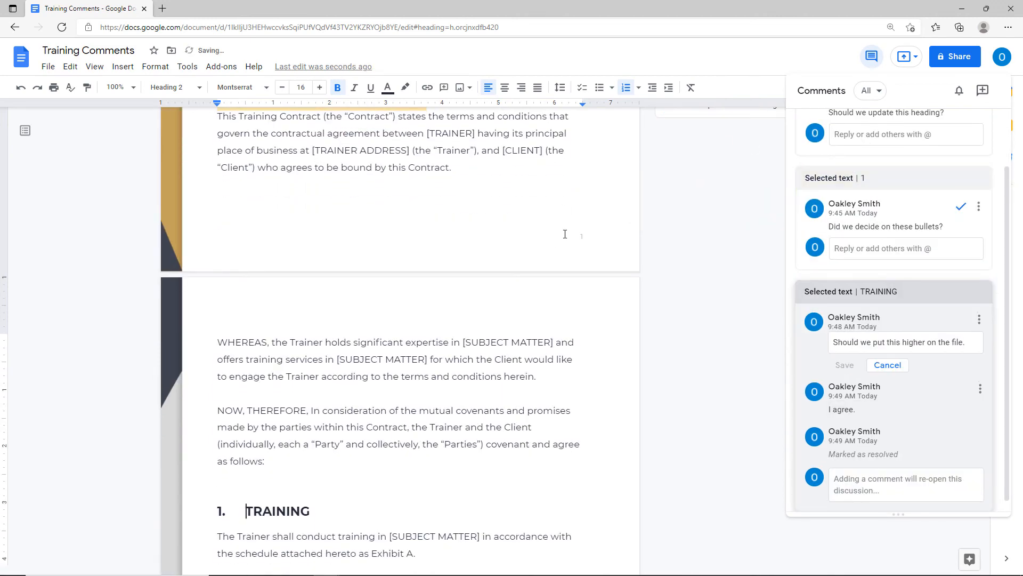
{"action": "left_click", "coordinate": [872, 66]}
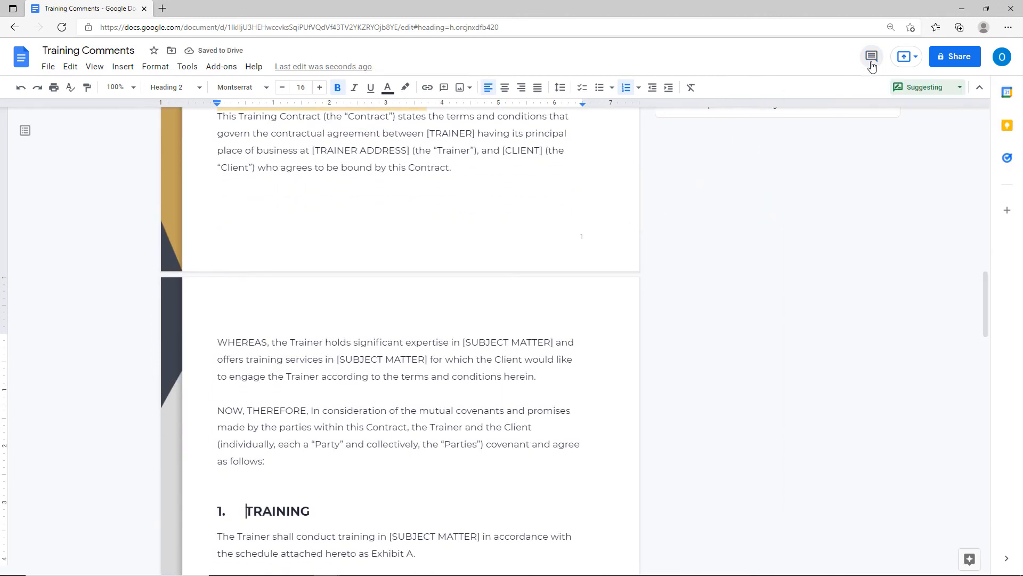
Delete the 'Did we decide on these bullets?' thread and the Training contract heading thread.
{"action": "scroll", "coordinate": [796, 165], "scroll_direction": "up", "scroll_amount": 10}
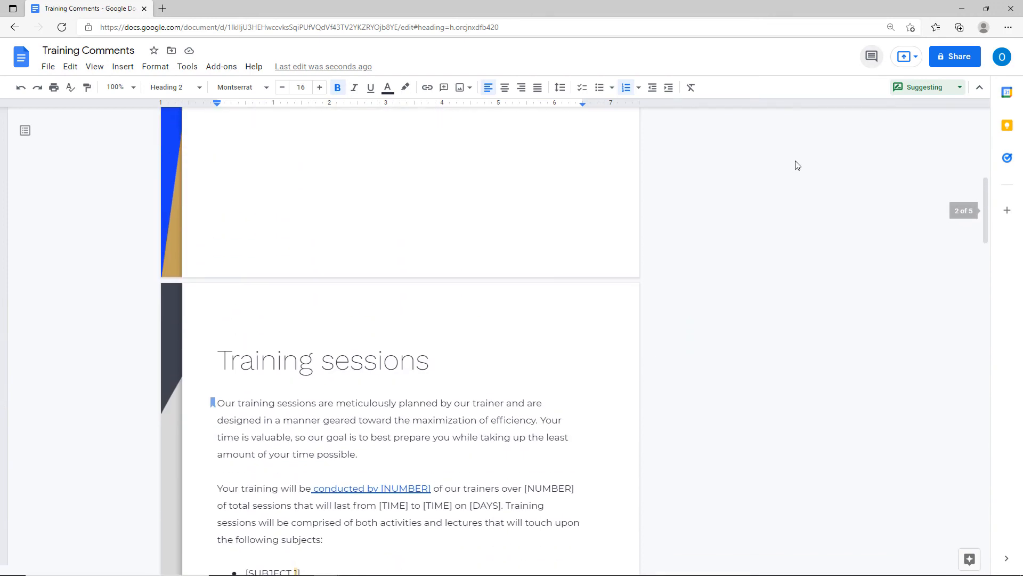
{"action": "scroll", "coordinate": [796, 165], "scroll_direction": "down", "scroll_amount": 4}
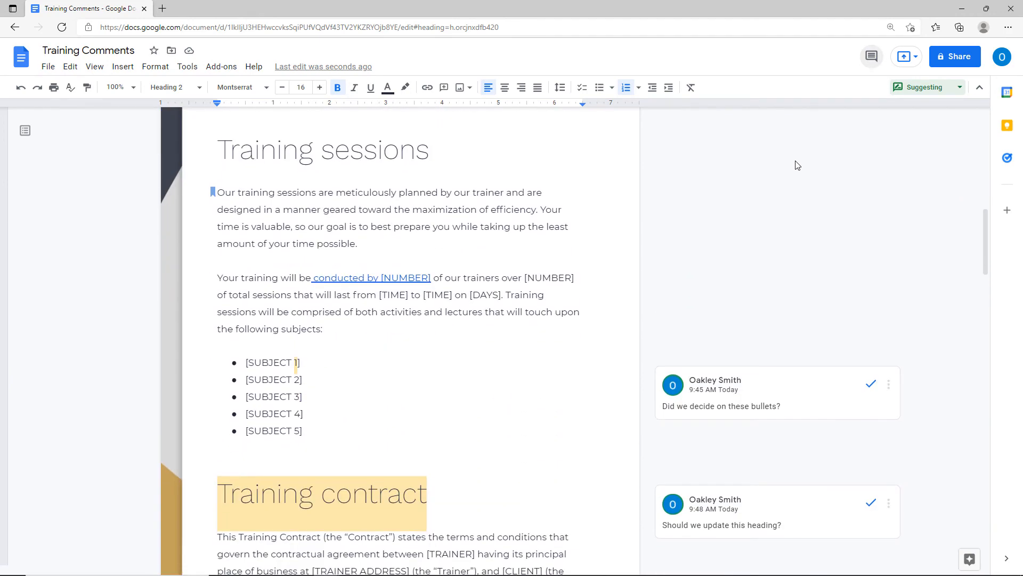
{"action": "left_click", "coordinate": [890, 389]}
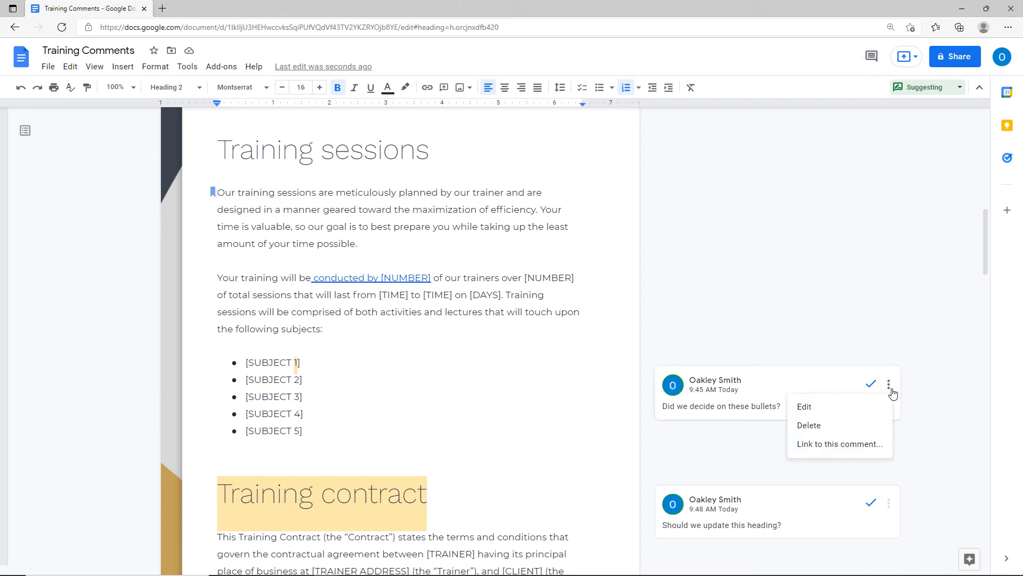
{"action": "left_click", "coordinate": [815, 424]}
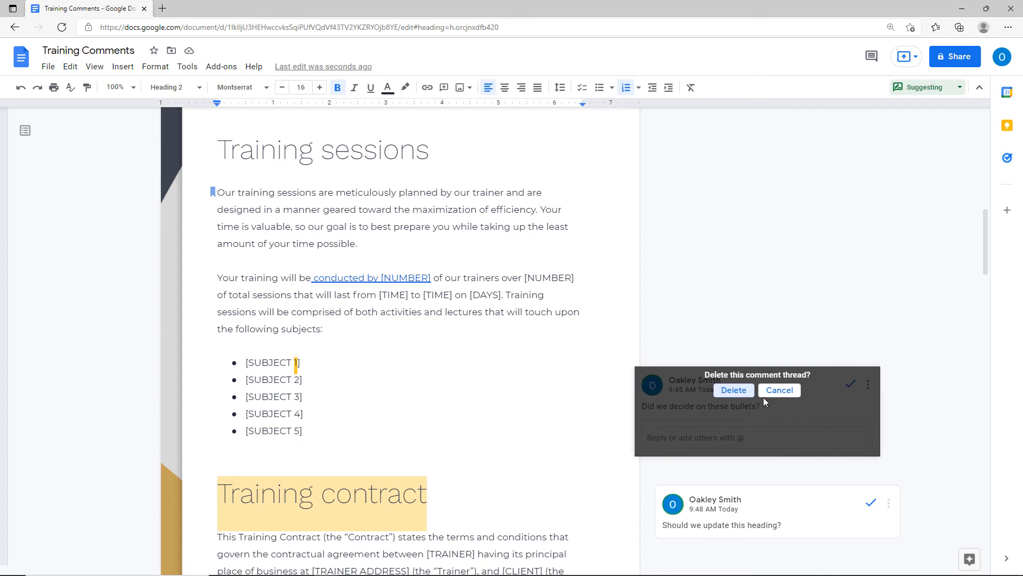
{"action": "left_click", "coordinate": [748, 390]}
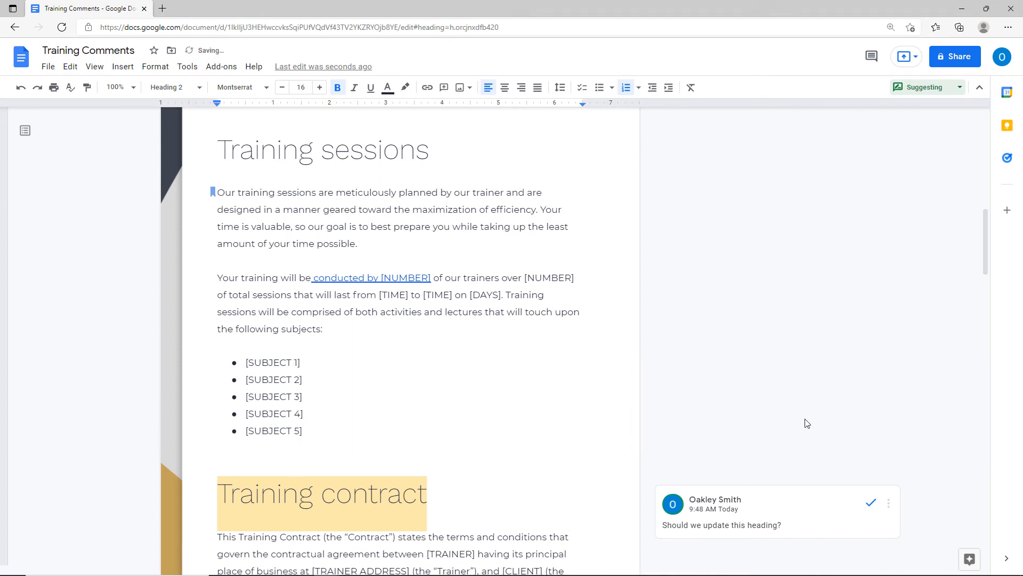
{"action": "left_click", "coordinate": [889, 503]}
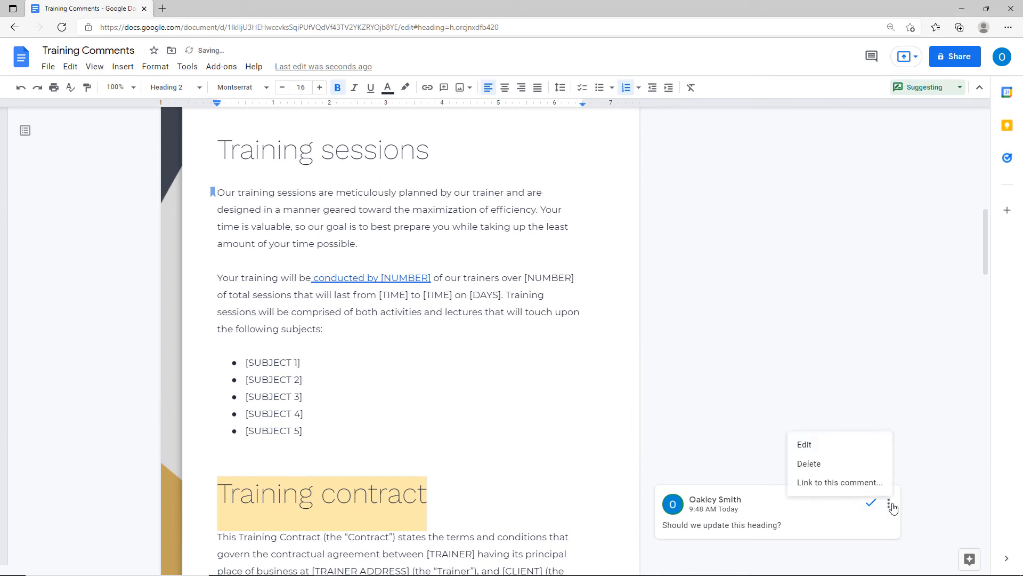
{"action": "left_click", "coordinate": [817, 464]}
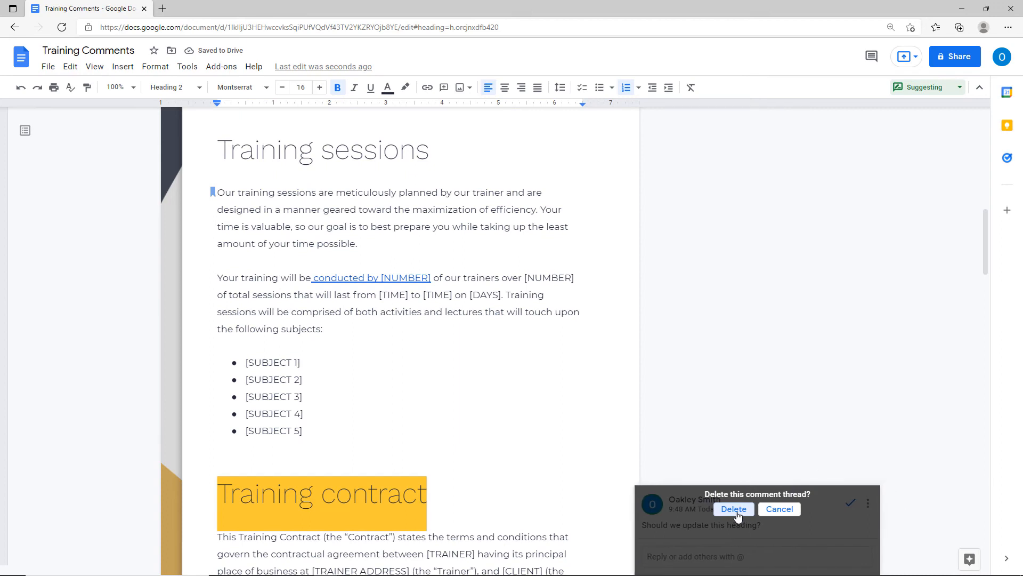
{"action": "left_click", "coordinate": [740, 512]}
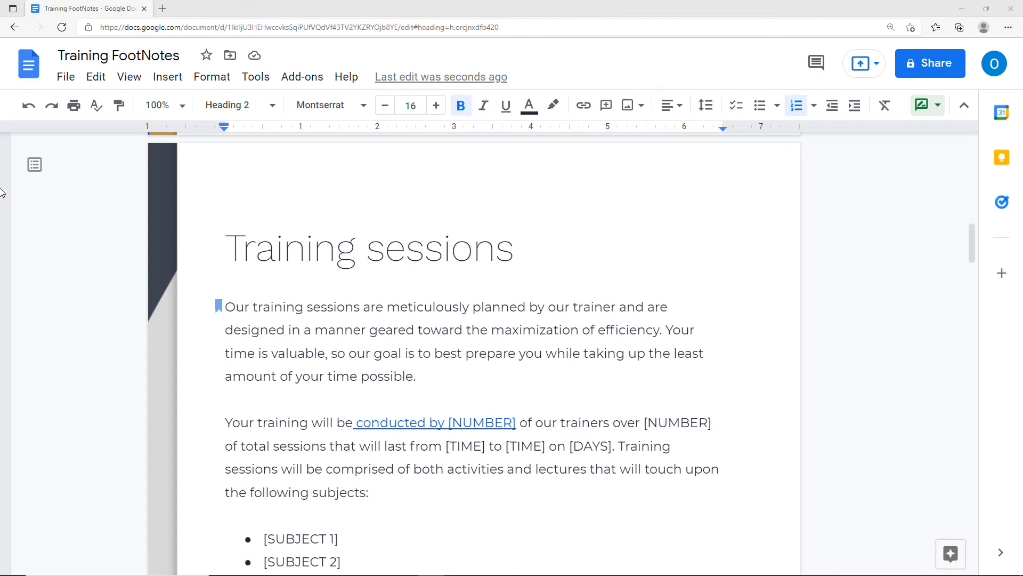
Insert a footnote at 'total' reading 'Please check company Knowledge base for updates'.
{"action": "left_click", "coordinate": [254, 446]}
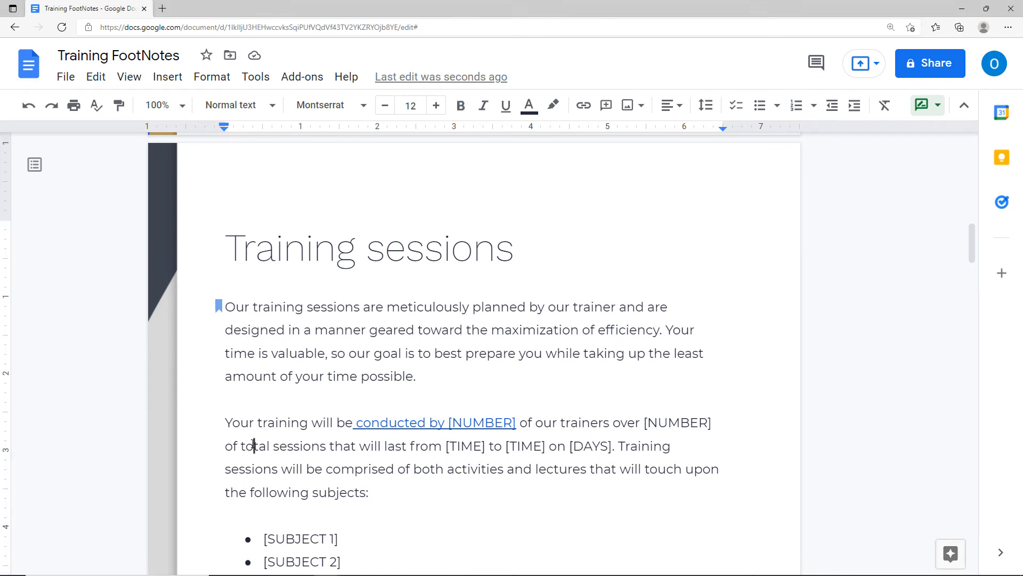
{"action": "left_click", "coordinate": [169, 80]}
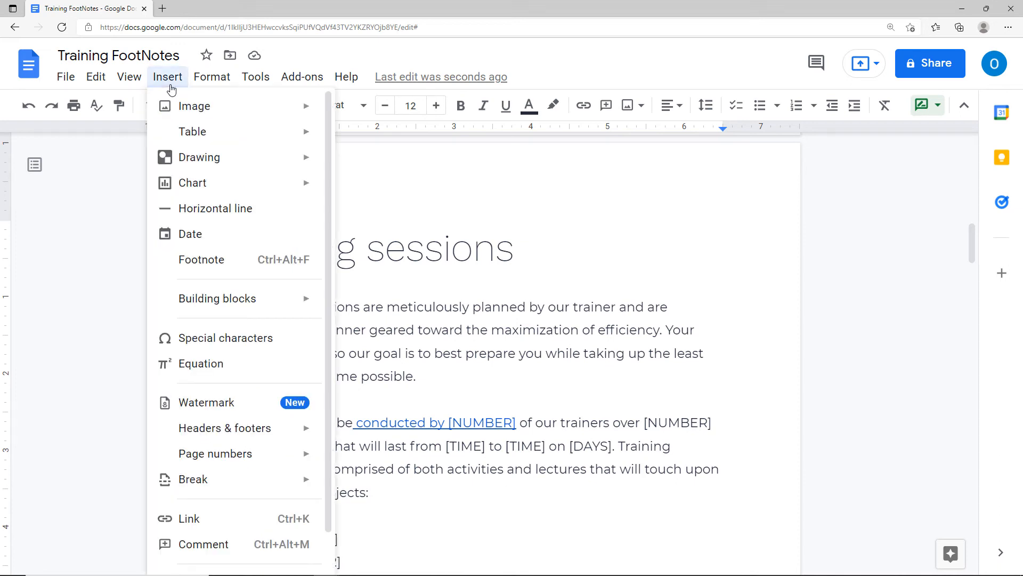
{"action": "left_click", "coordinate": [203, 262]}
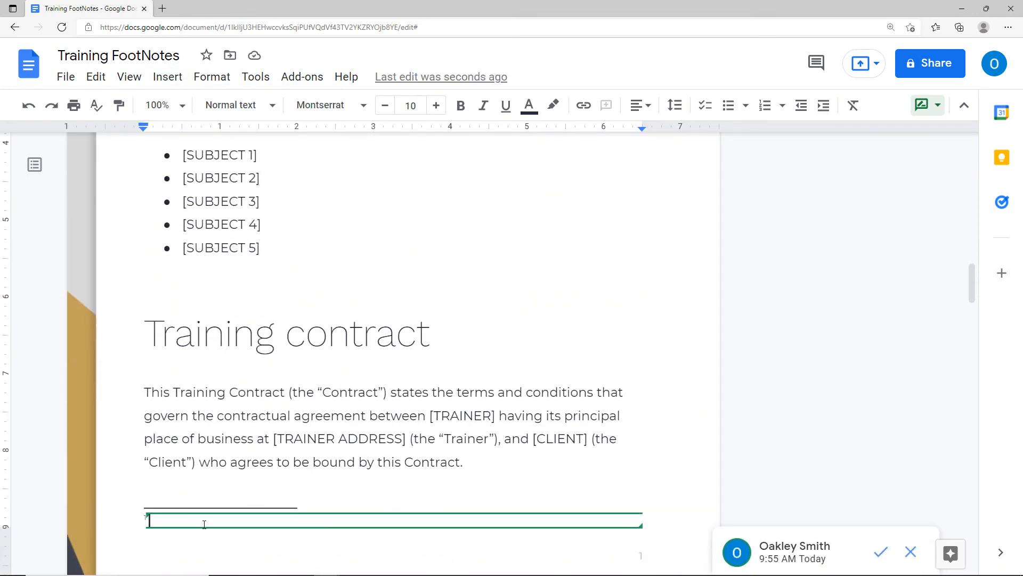
{"action": "type", "text": "Please check"}
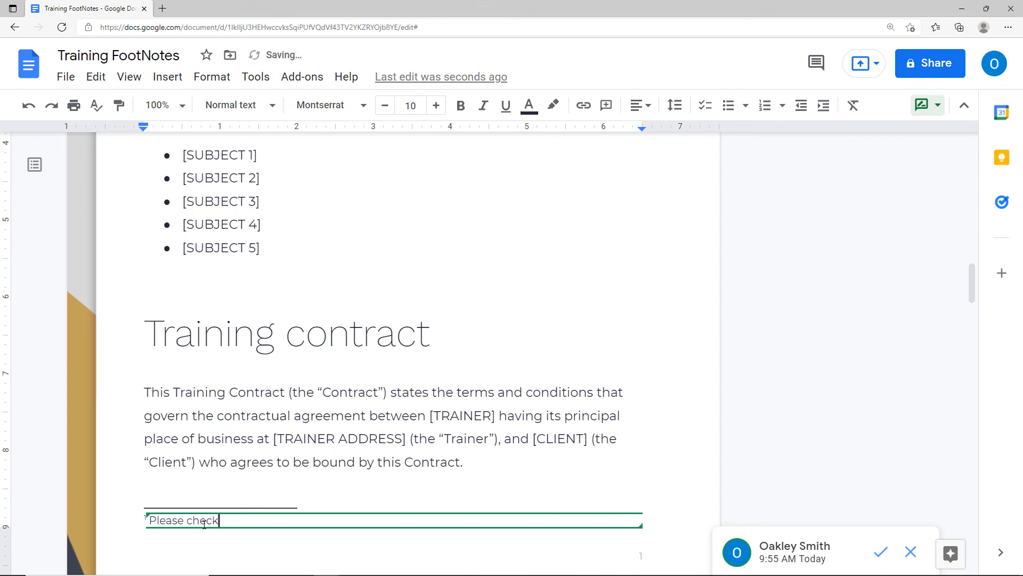
{"action": "type", "text": " company Knowledge bas"}
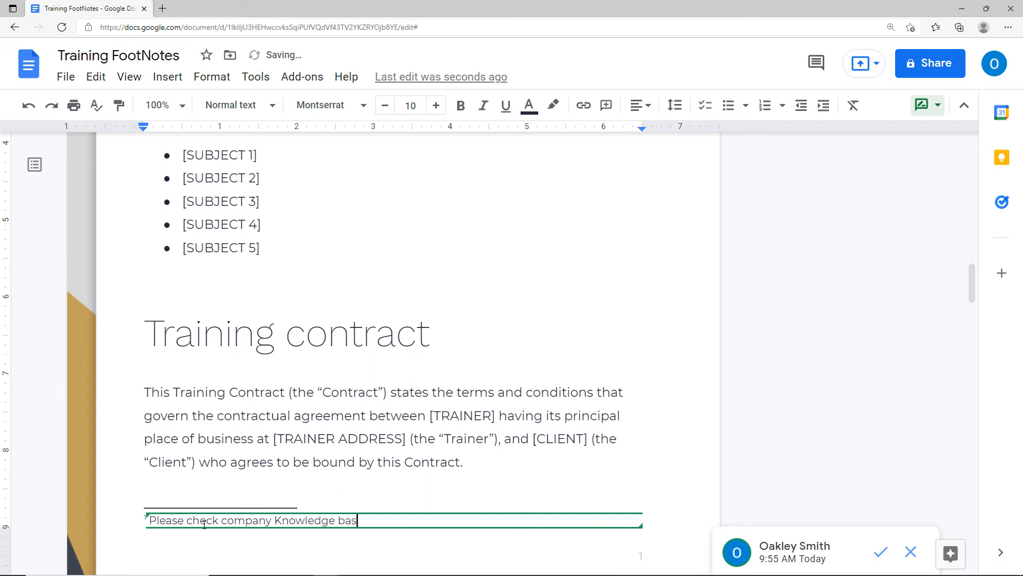
{"action": "type", "text": "e for updates"}
{"action": "key", "text": "Return"}
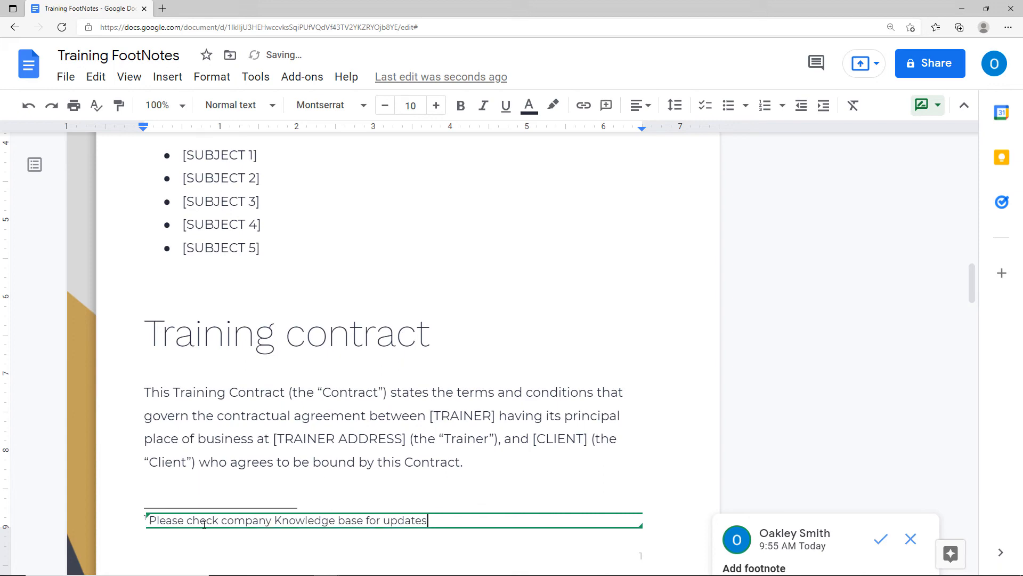
{"action": "left_click", "coordinate": [205, 438]}
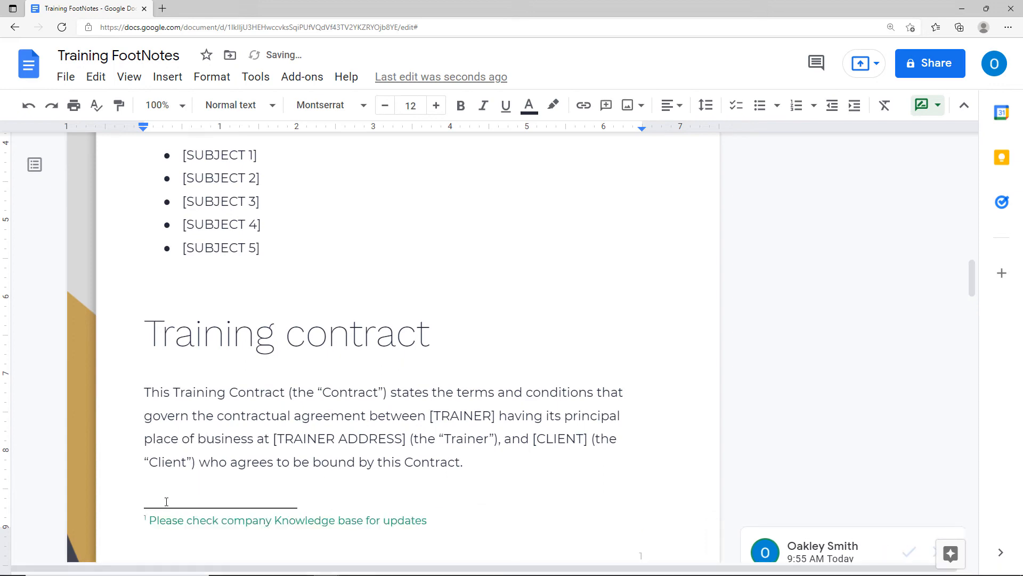
{"action": "scroll", "coordinate": [290, 523], "scroll_direction": "down", "scroll_amount": 13}
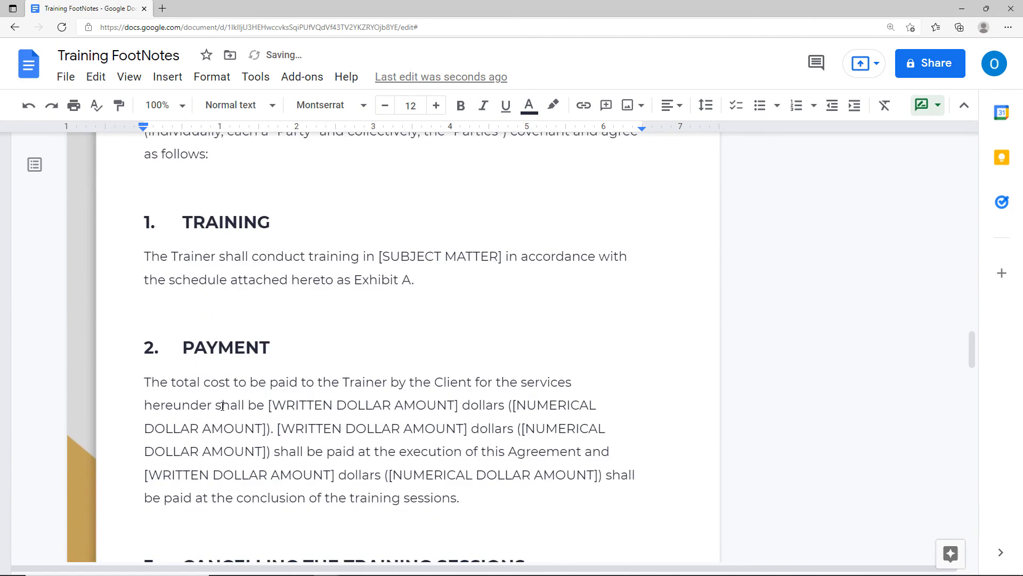
Add a footnote after 'shall' in the Payment paragraph reading 'Payment is based on company contract'.
{"action": "left_click", "coordinate": [222, 405]}
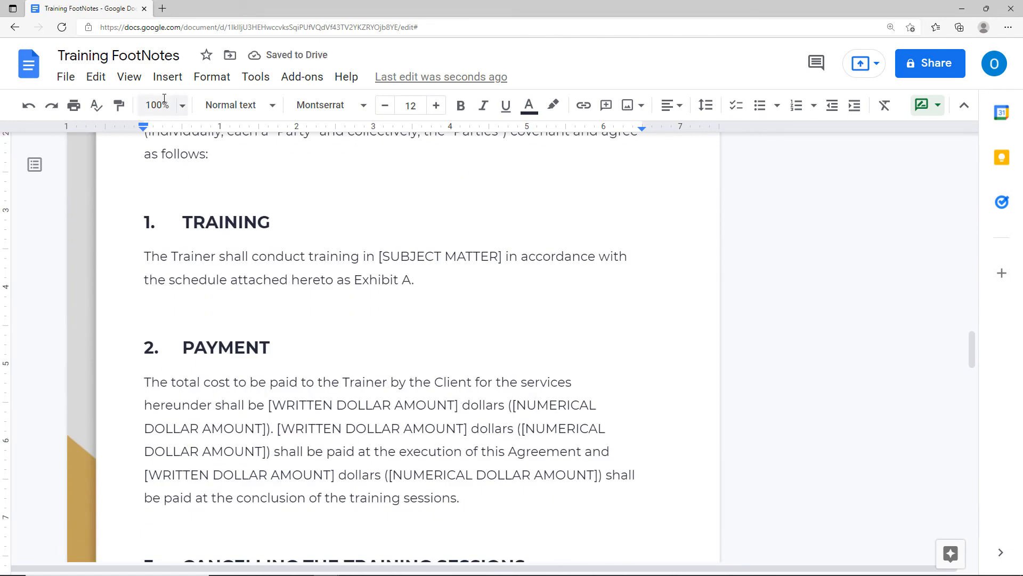
{"action": "left_click", "coordinate": [168, 79]}
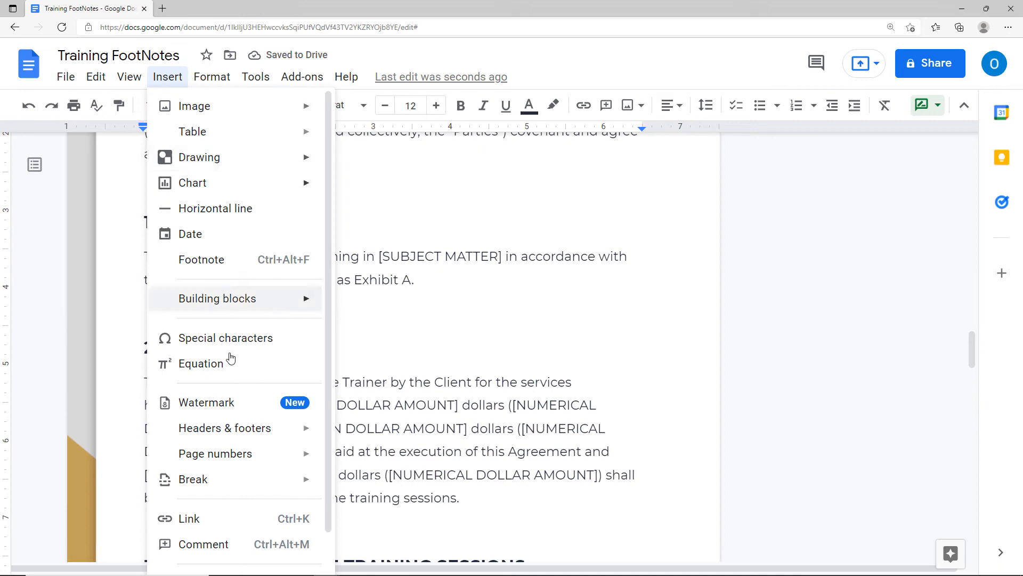
{"action": "left_click", "coordinate": [206, 262]}
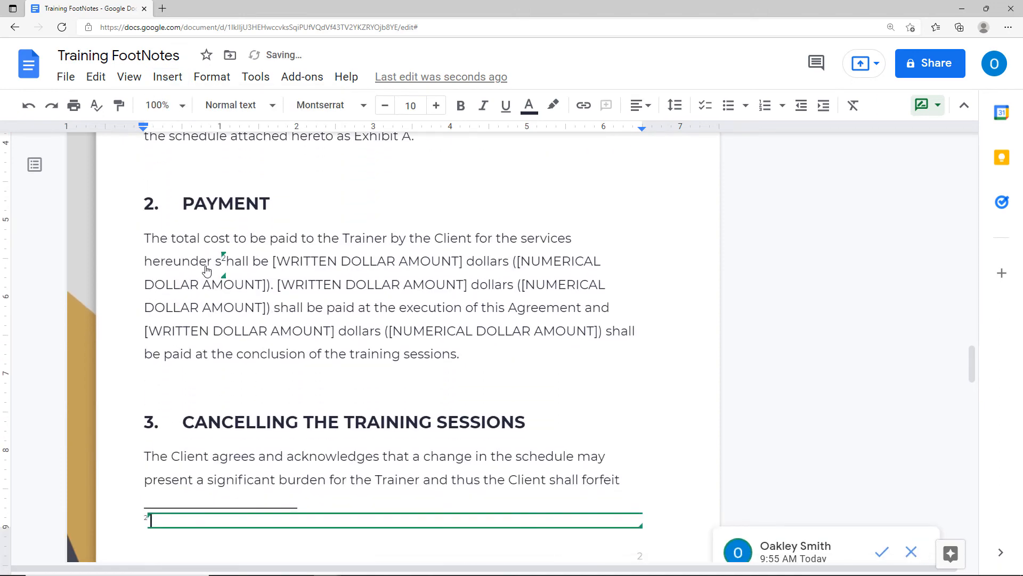
{"action": "scroll", "coordinate": [149, 457], "scroll_direction": "up", "scroll_amount": 10}
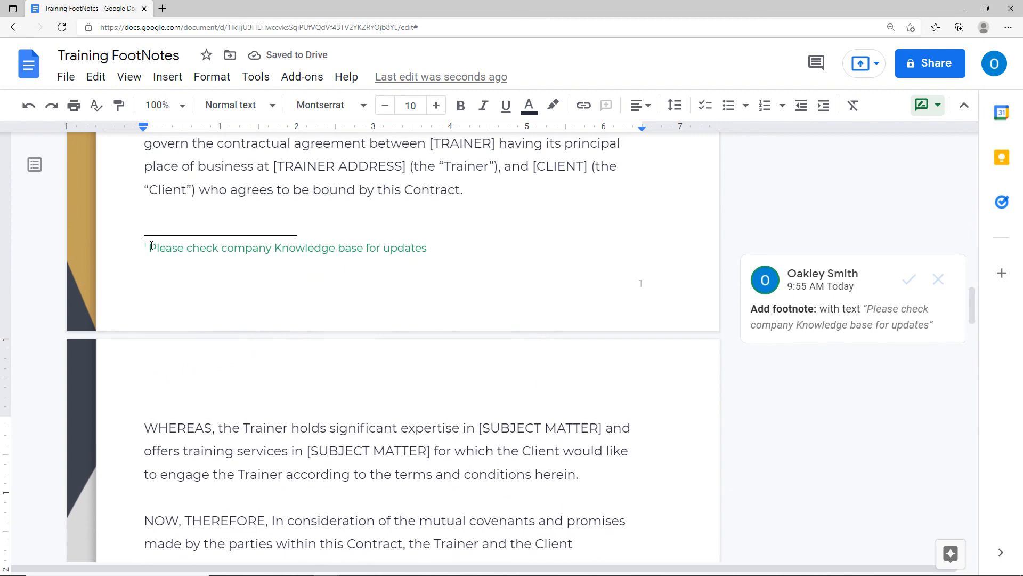
{"action": "scroll", "coordinate": [185, 251], "scroll_direction": "down", "scroll_amount": 10}
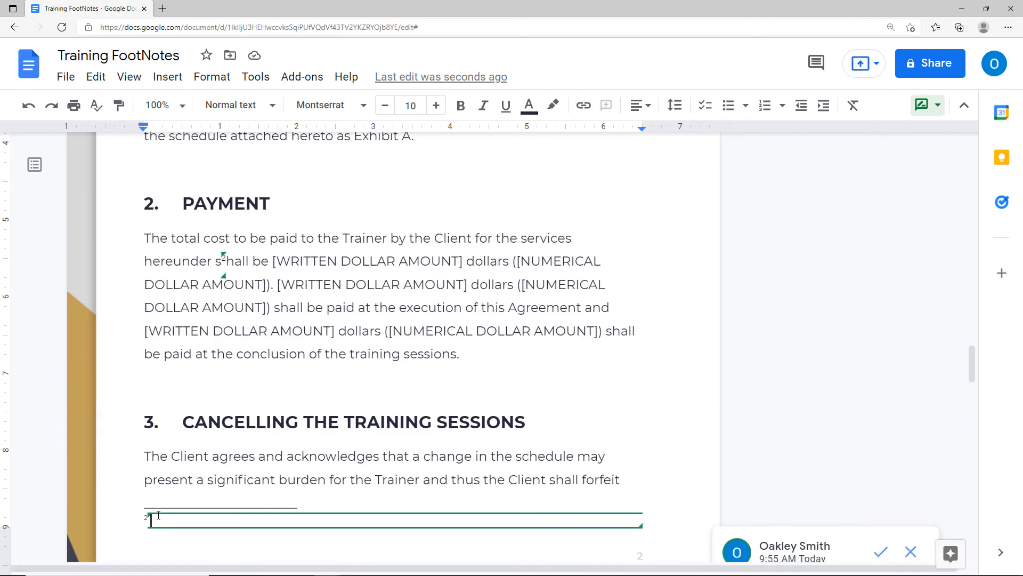
{"action": "type", "text": "Payment is based"}
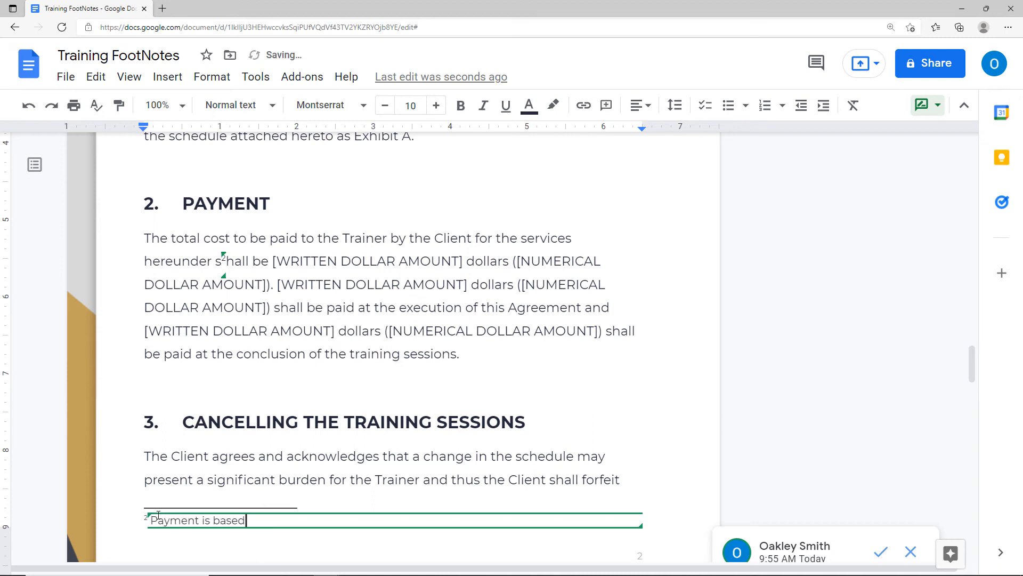
{"action": "type", "text": " on company contract."}
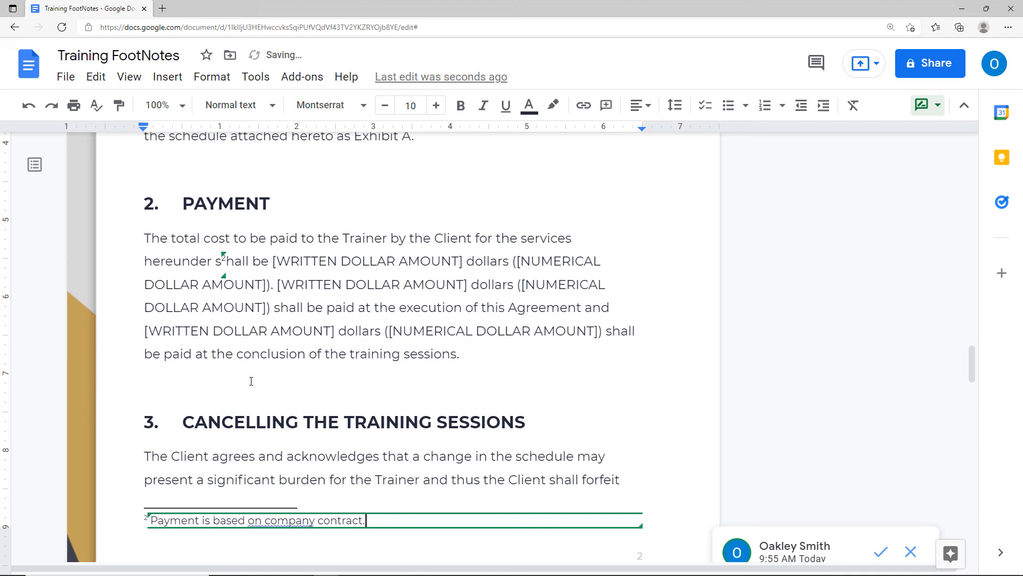
{"action": "left_click", "coordinate": [279, 354]}
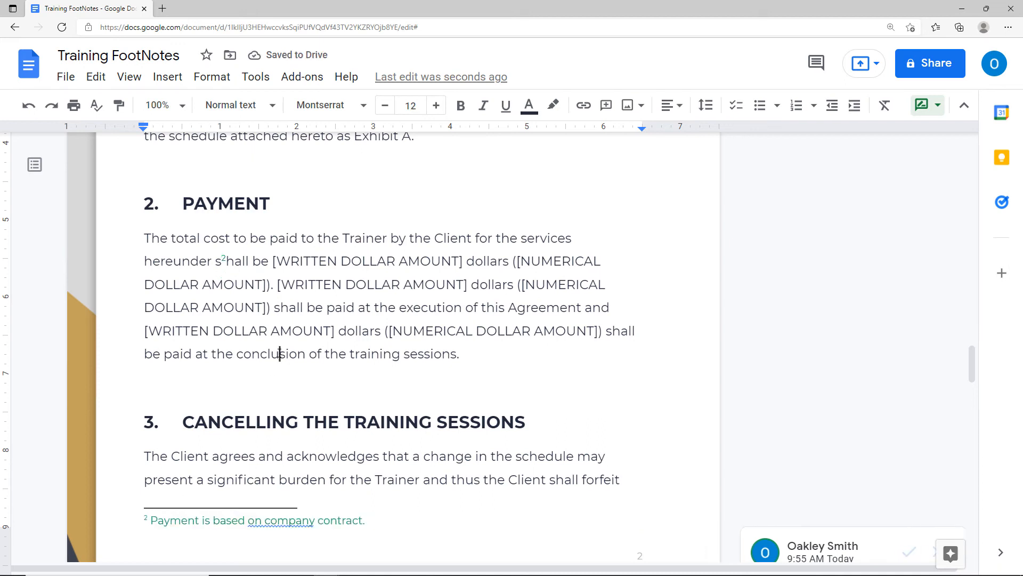
{"action": "left_click", "coordinate": [67, 81]}
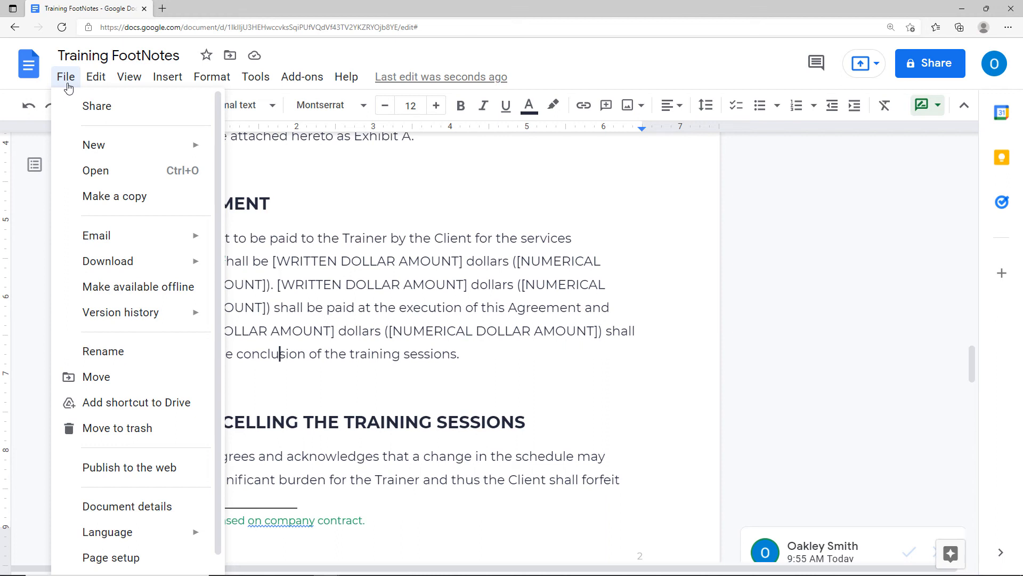
Close the File menu without choosing a command.
{"action": "left_click", "coordinate": [27, 207]}
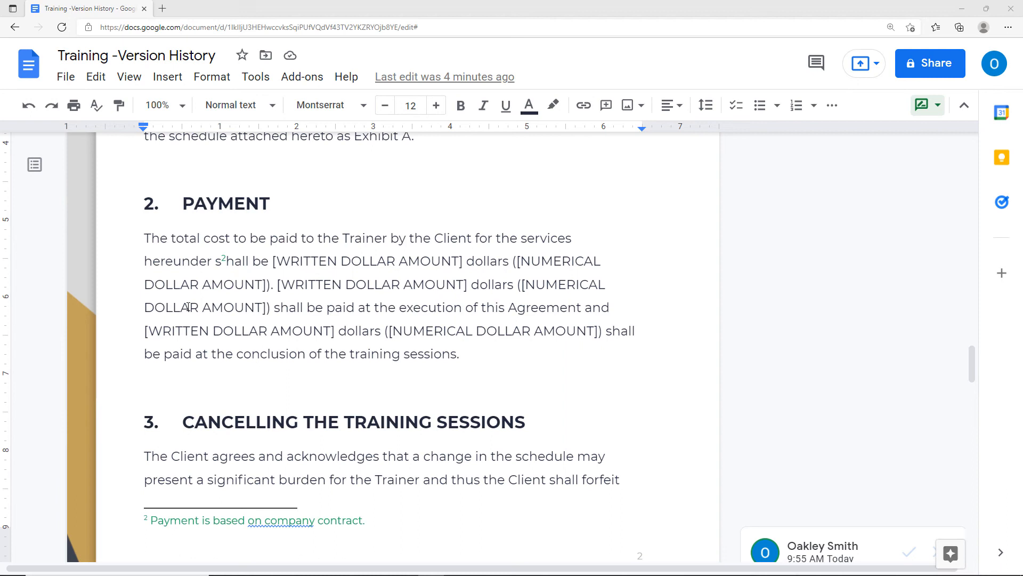
Restore today's 9:30 AM version from the document's version history.
{"action": "left_click", "coordinate": [64, 78]}
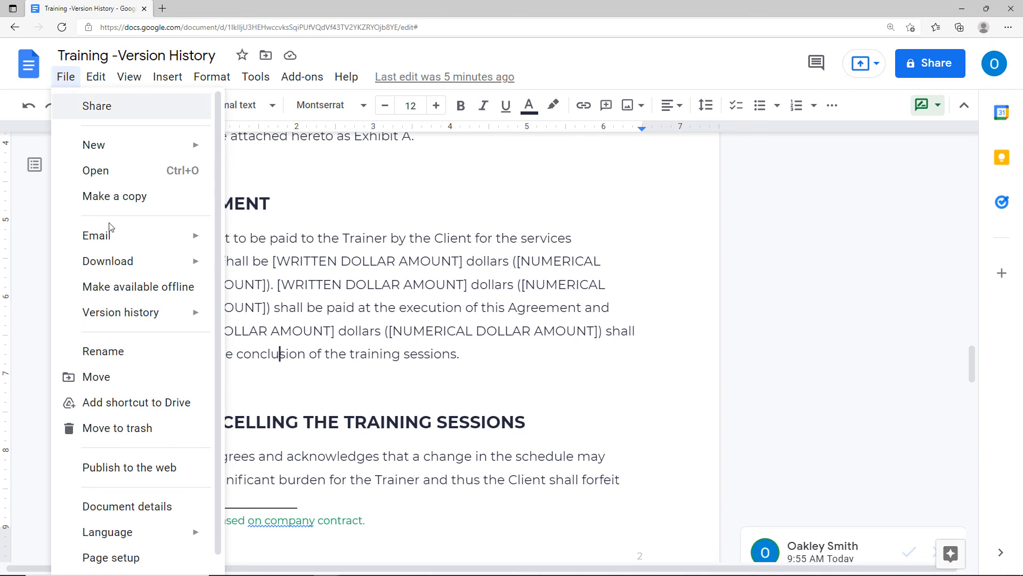
{"action": "mouse_move", "coordinate": [121, 321]}
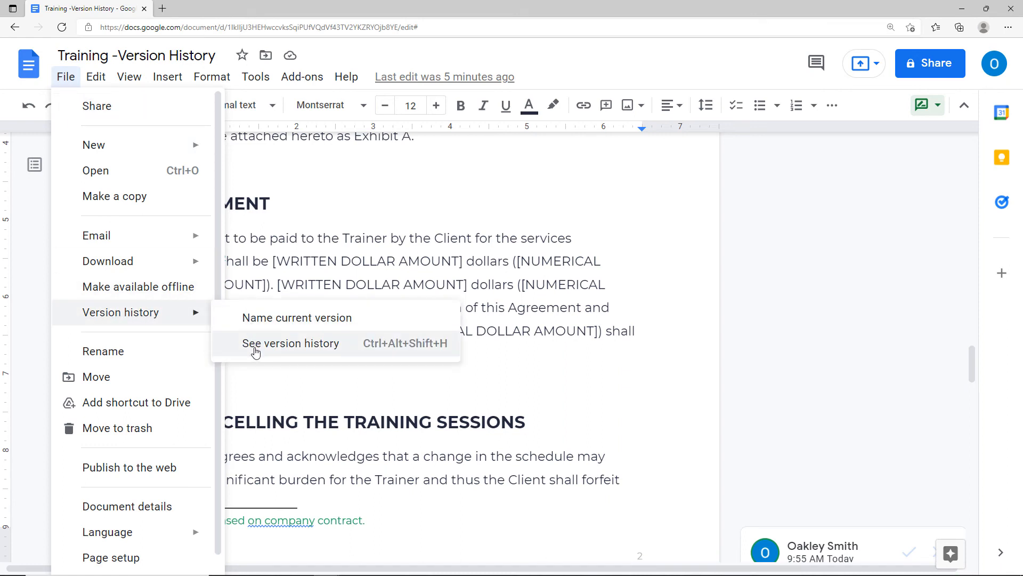
{"action": "left_click", "coordinate": [256, 324]}
{"action": "left_click", "coordinate": [262, 349]}
{"action": "left_click", "coordinate": [263, 347]}
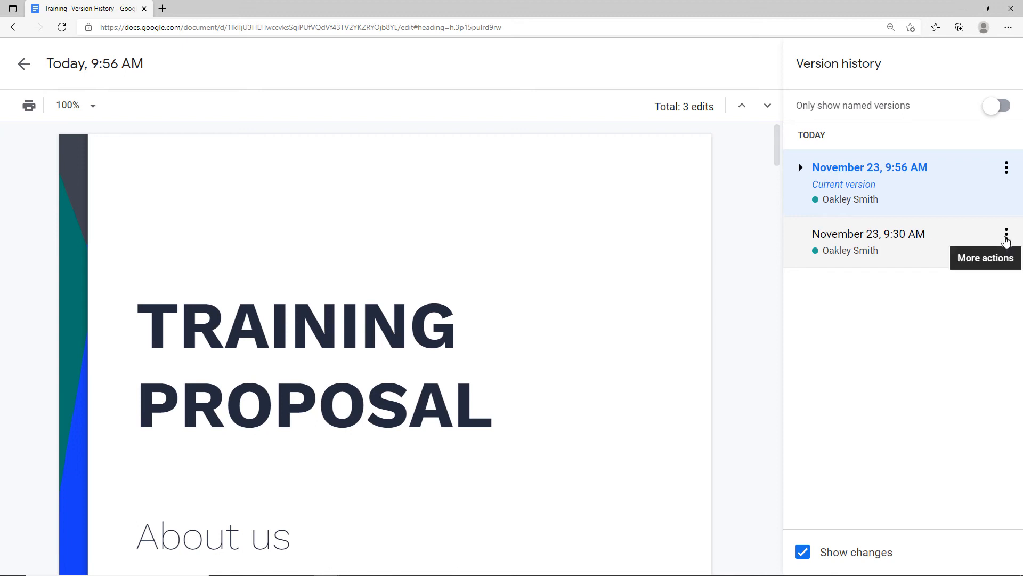
{"action": "left_click", "coordinate": [1007, 236]}
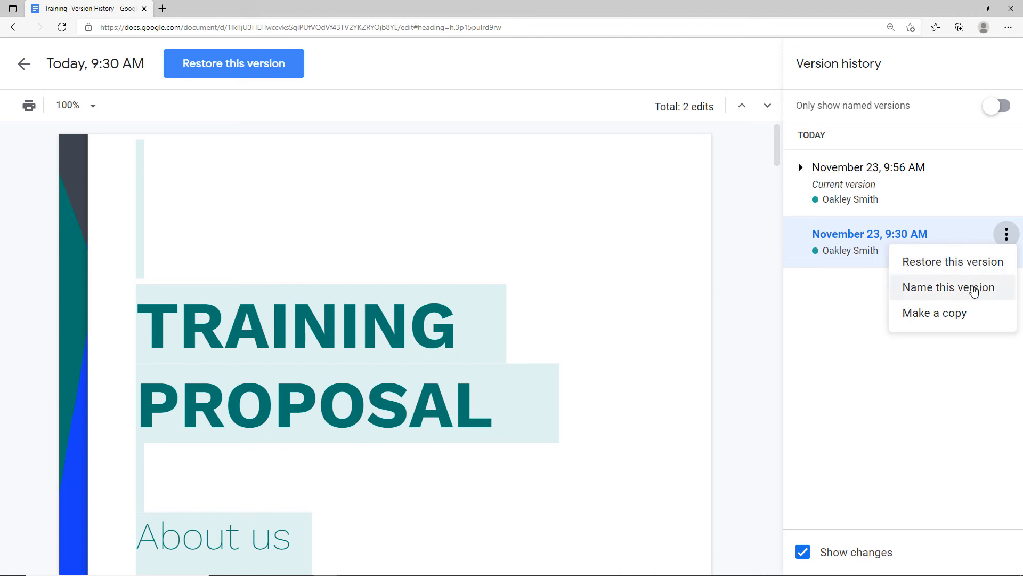
{"action": "left_click", "coordinate": [973, 290]}
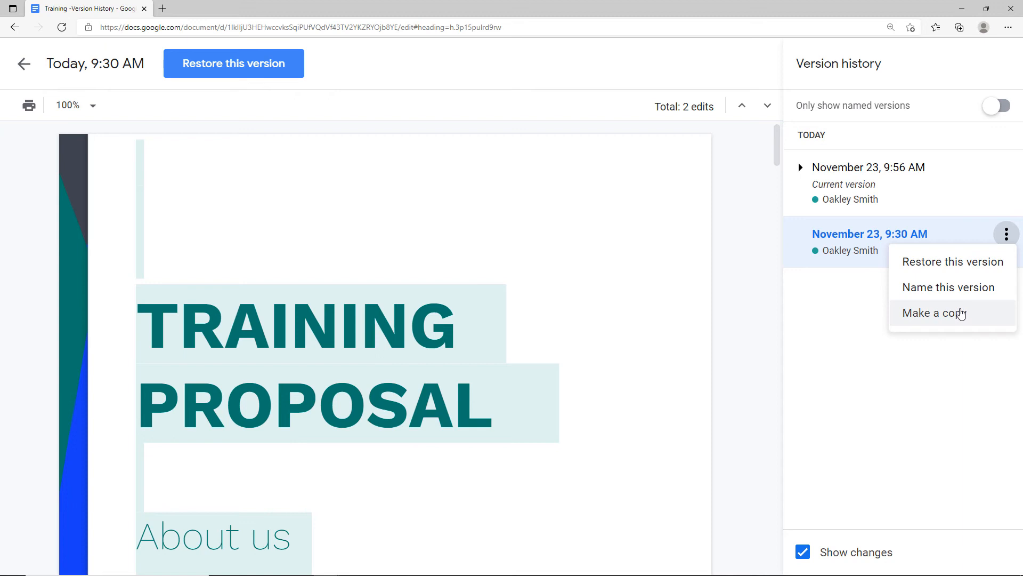
{"action": "left_click", "coordinate": [944, 267]}
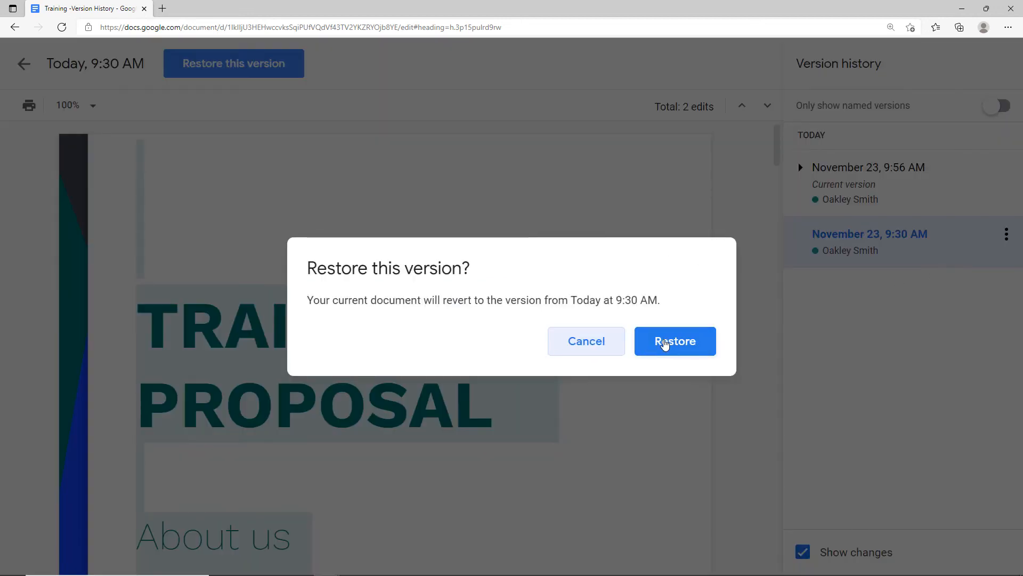
{"action": "left_click", "coordinate": [677, 350]}
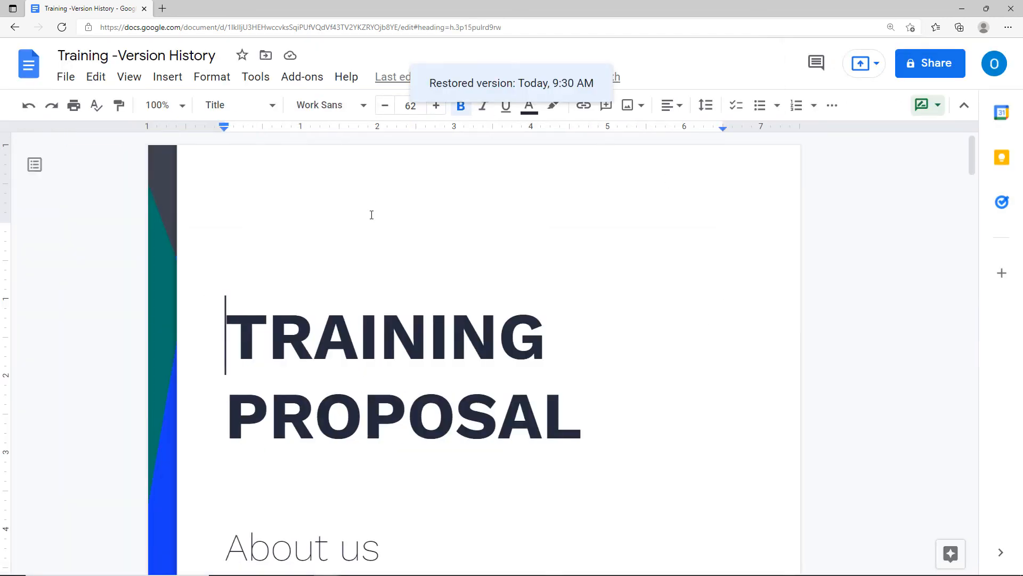
Reopen version history to check the restored entry, then return to editing.
{"action": "left_click", "coordinate": [60, 77]}
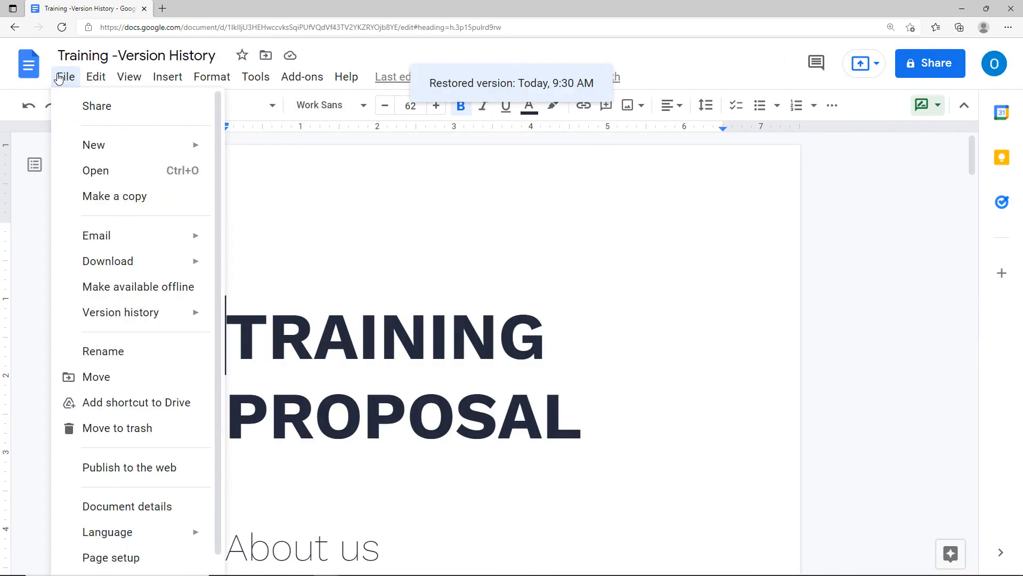
{"action": "mouse_move", "coordinate": [121, 313]}
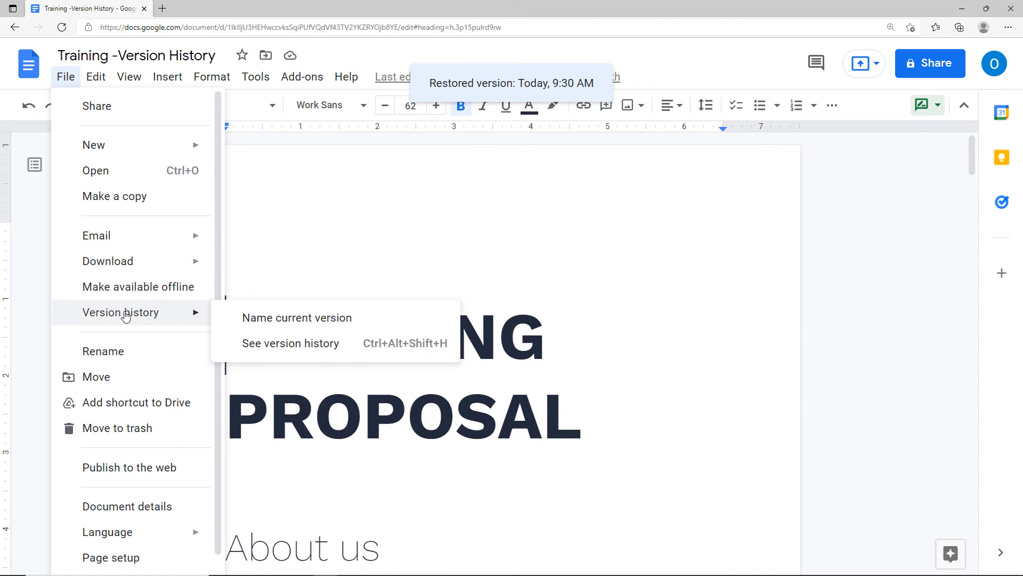
{"action": "left_click", "coordinate": [261, 345]}
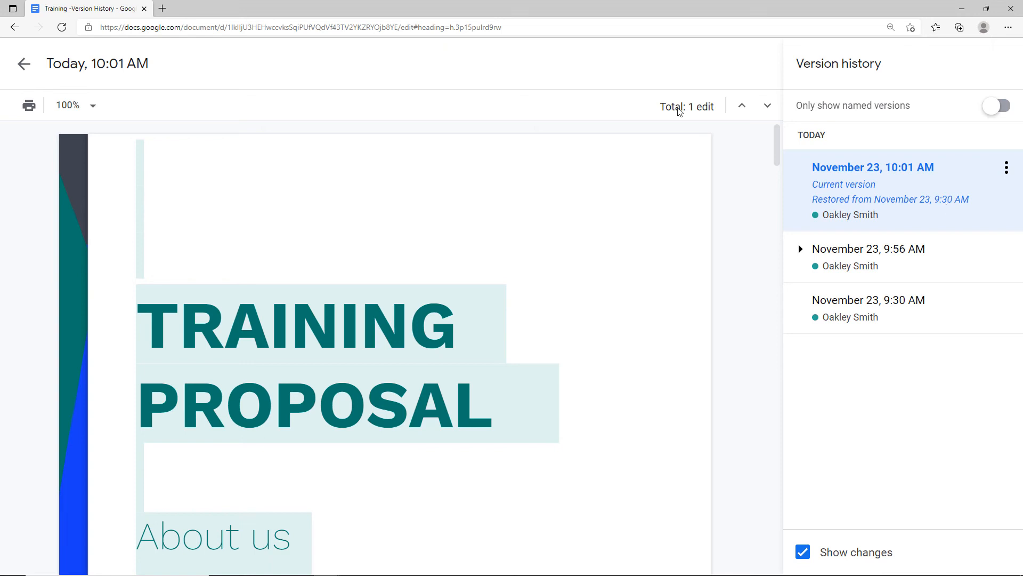
{"action": "left_click", "coordinate": [23, 70]}
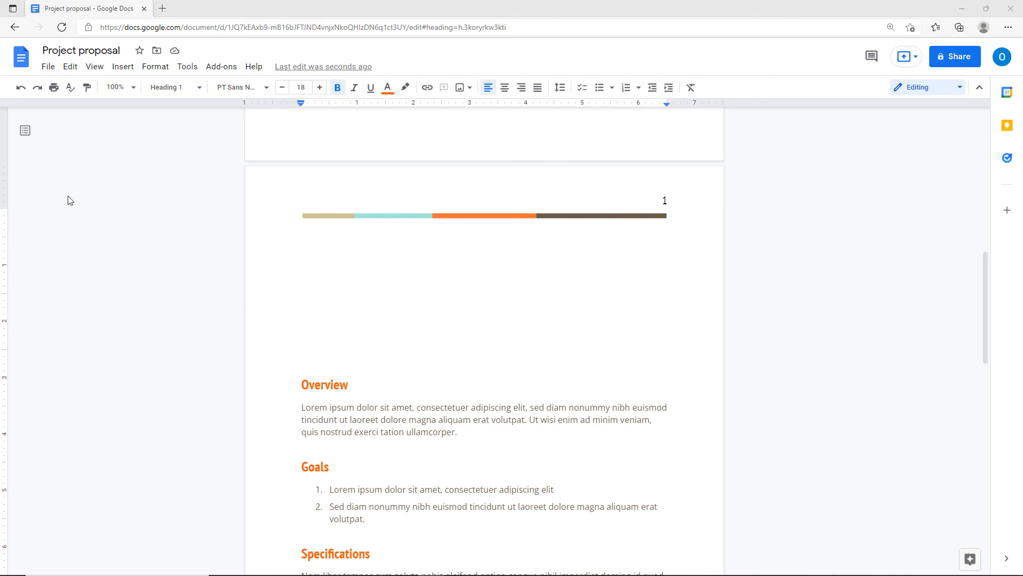
Show the document outline and jump through the Goals, Specifications and Milestones sections.
{"action": "left_click", "coordinate": [26, 132]}
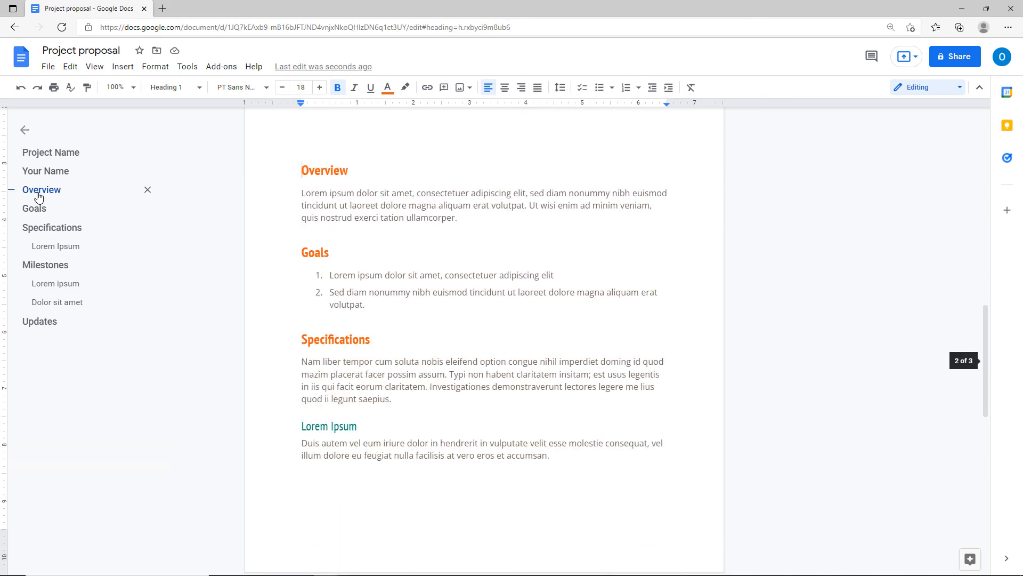
{"action": "left_click", "coordinate": [40, 212]}
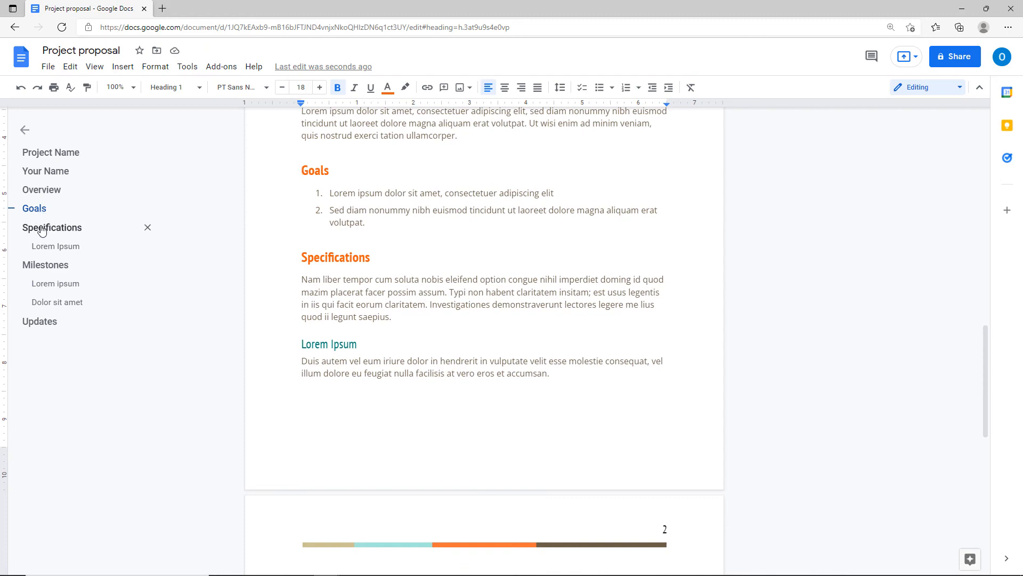
{"action": "left_click", "coordinate": [42, 228]}
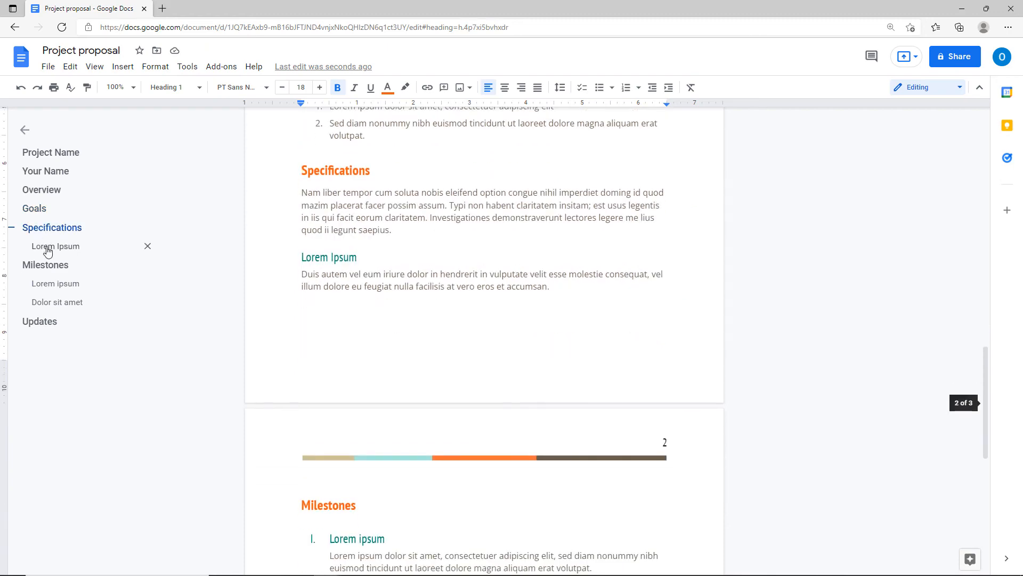
{"action": "left_click", "coordinate": [47, 265]}
Type 'Important Notes' on a new line below Updates and style it Heading 1.
{"action": "left_click", "coordinate": [377, 359]}
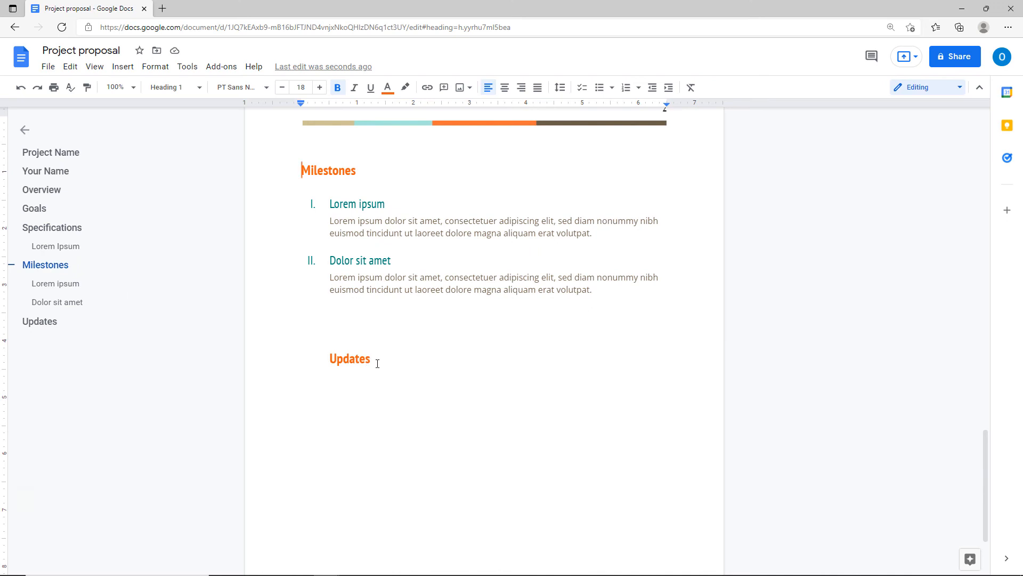
{"action": "key", "text": "Return"}
{"action": "key", "text": "Return"}
{"action": "key", "text": "Return"}
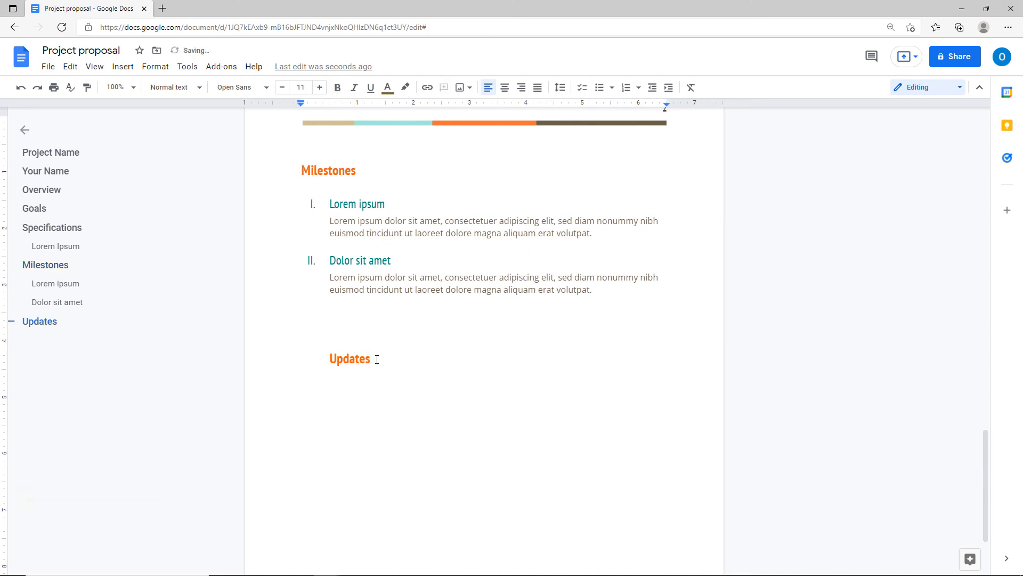
{"action": "type", "text": "Important Notes"}
{"action": "left_click_drag", "start_coordinate": [283, 416], "coordinate": [395, 425]}
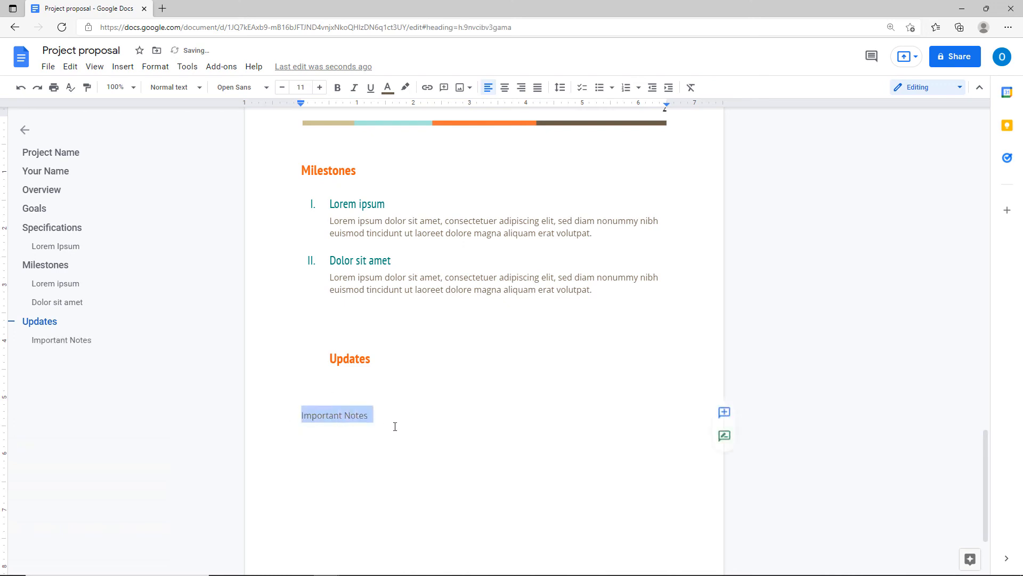
{"action": "left_click", "coordinate": [178, 90]}
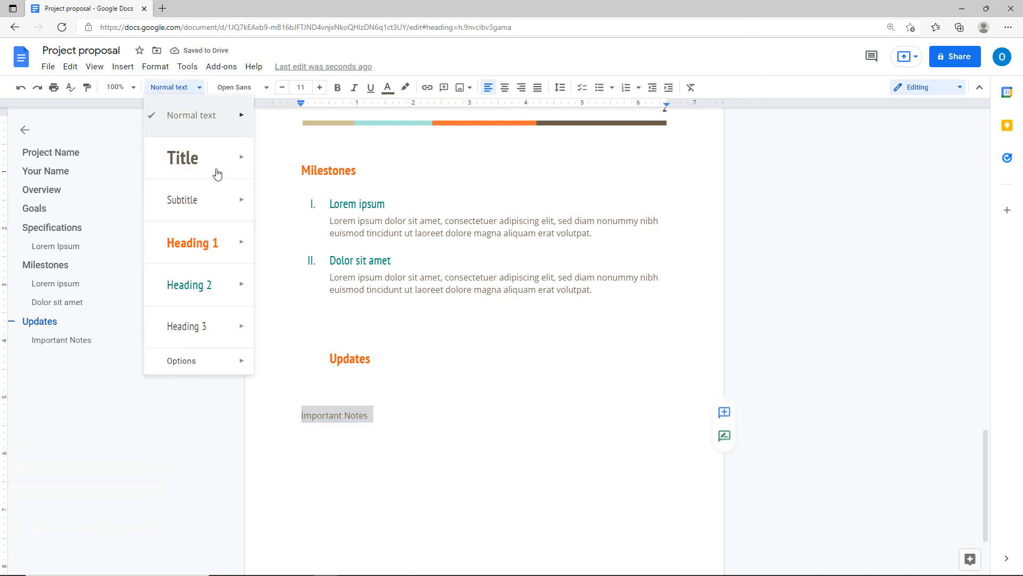
{"action": "left_click", "coordinate": [205, 242]}
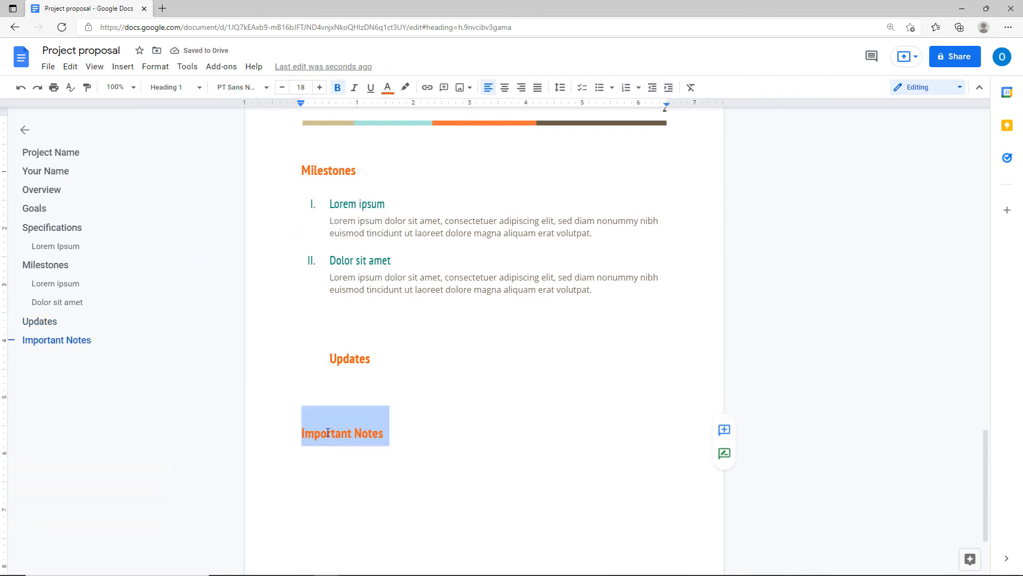
{"action": "left_click", "coordinate": [315, 367]}
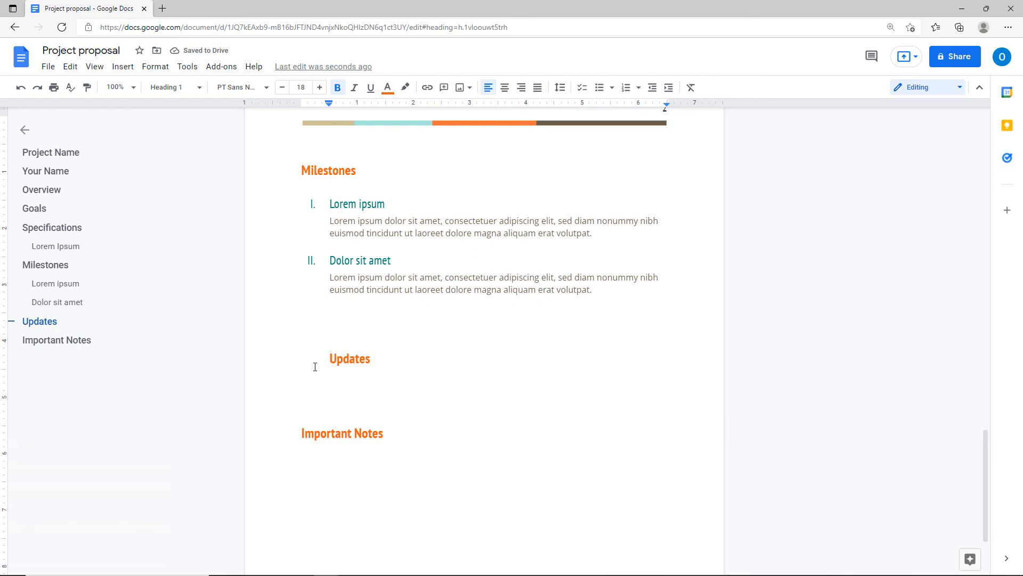
{"action": "scroll", "coordinate": [315, 367], "scroll_direction": "up", "scroll_amount": 20}
{"action": "scroll", "coordinate": [315, 367], "scroll_direction": "down", "scroll_amount": 4}
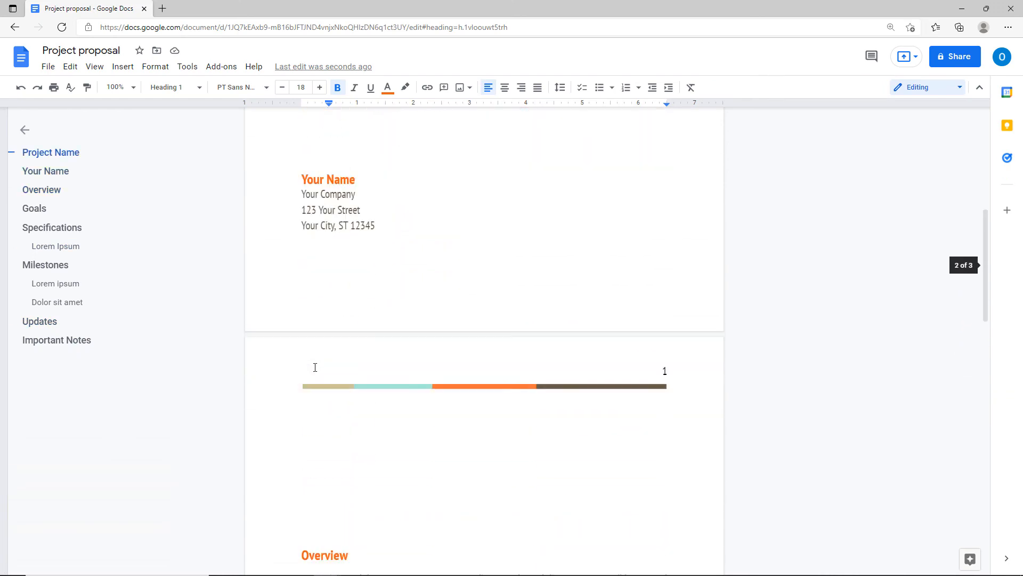
Type the heading 'Table of Contents' on page 1's empty heading line.
{"action": "scroll", "coordinate": [315, 367], "scroll_direction": "down", "scroll_amount": 1}
{"action": "left_click", "coordinate": [313, 368]}
{"action": "type", "text": "Tab"}
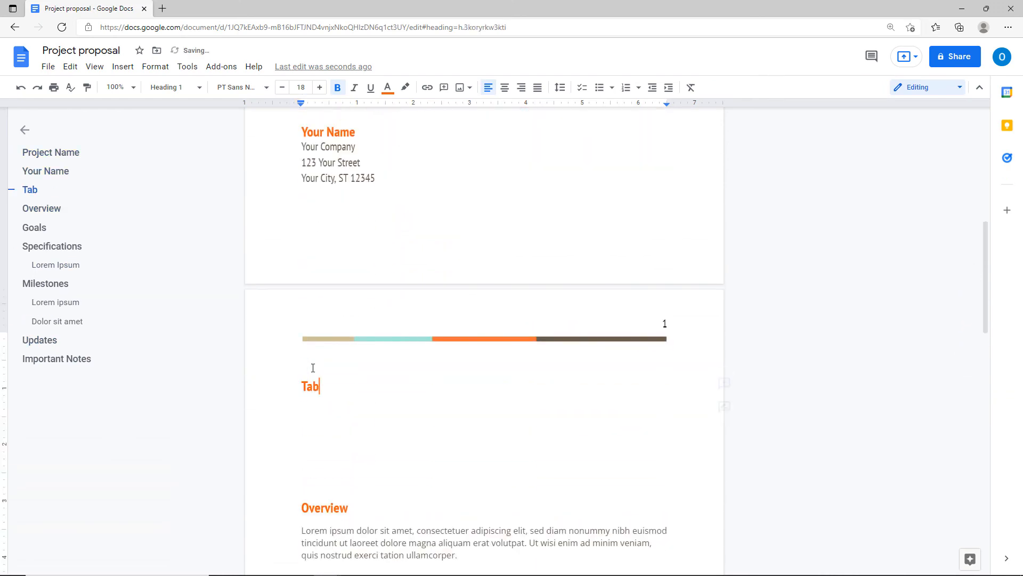
{"action": "type", "text": "le of Contents"}
{"action": "key", "text": "Return"}
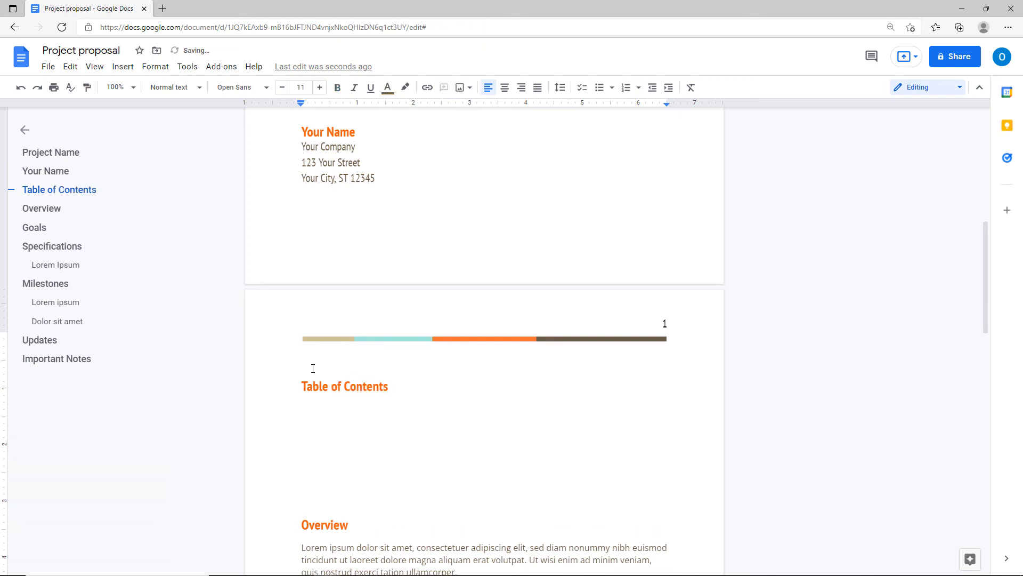
Insert a page-numbered table of contents beneath the heading and refresh it.
{"action": "left_click", "coordinate": [308, 415]}
{"action": "left_click", "coordinate": [123, 67]}
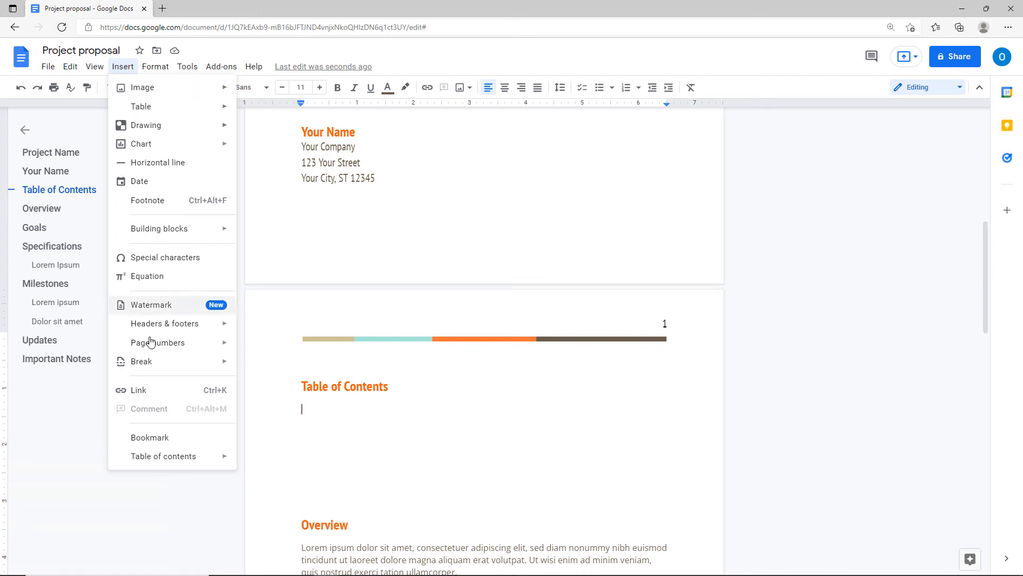
{"action": "mouse_move", "coordinate": [154, 464]}
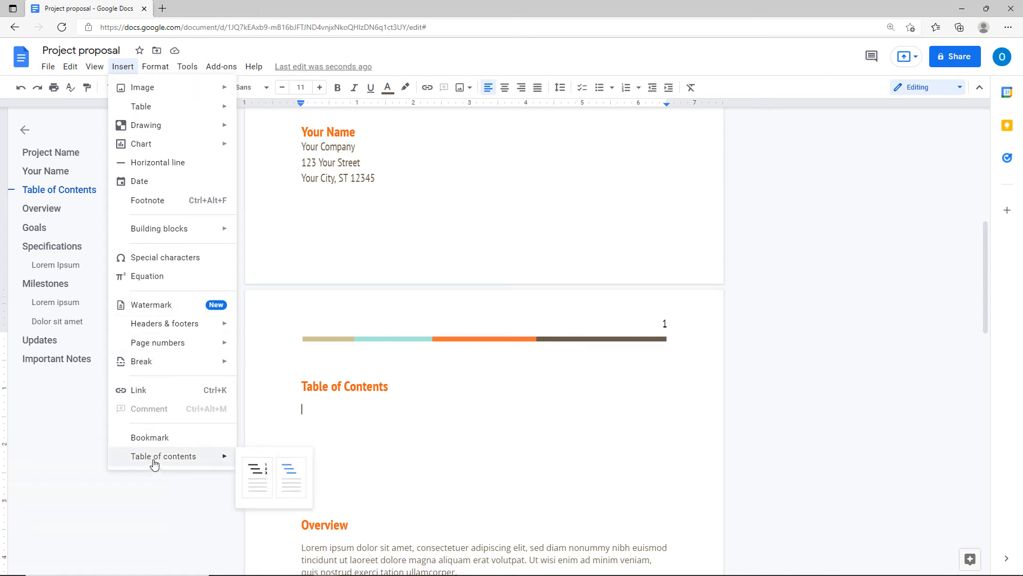
{"action": "left_click", "coordinate": [260, 485]}
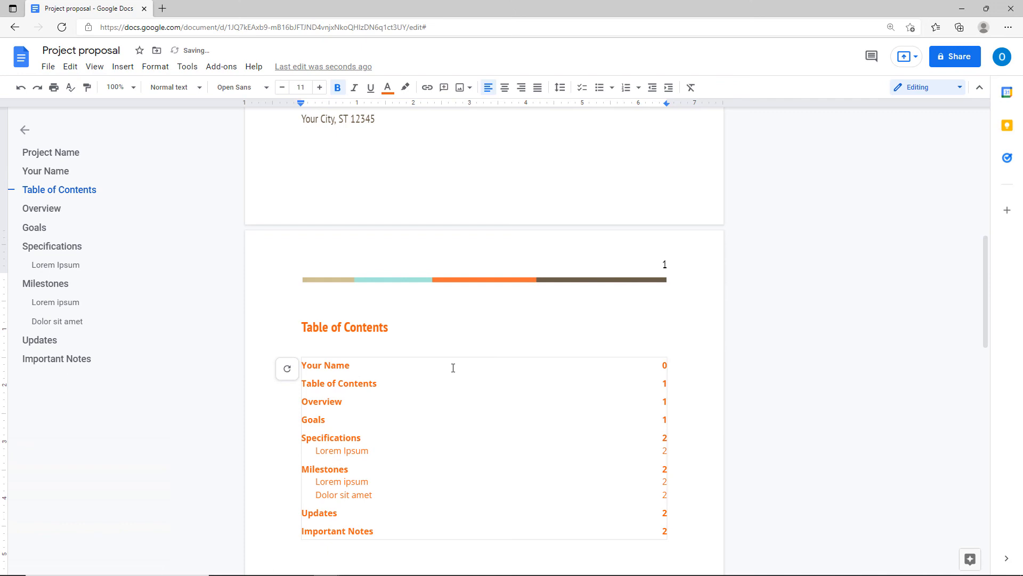
{"action": "left_click", "coordinate": [682, 366]}
{"action": "left_click", "coordinate": [286, 369]}
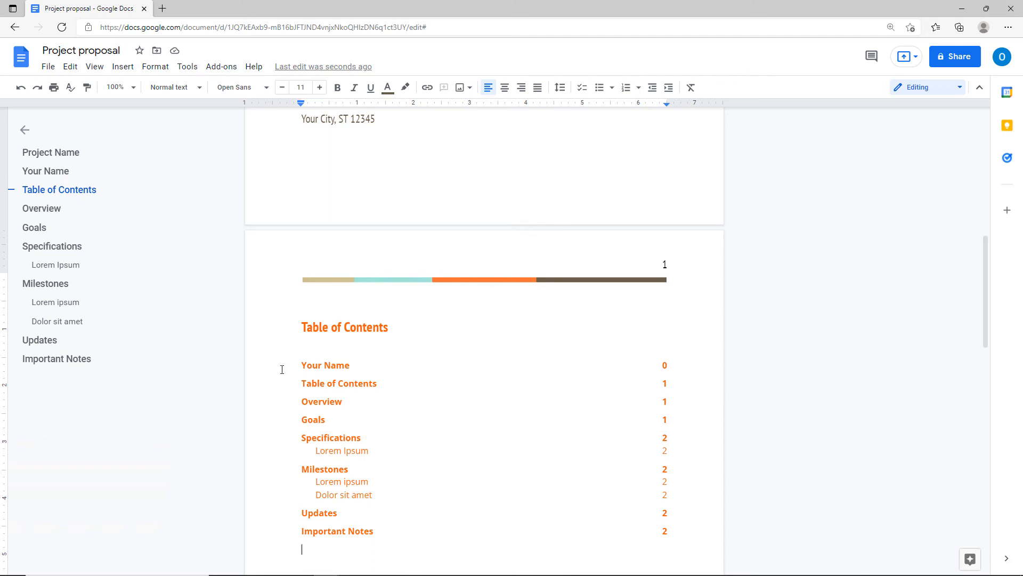
{"action": "key", "text": "Return"}
{"action": "key", "text": "Return"}
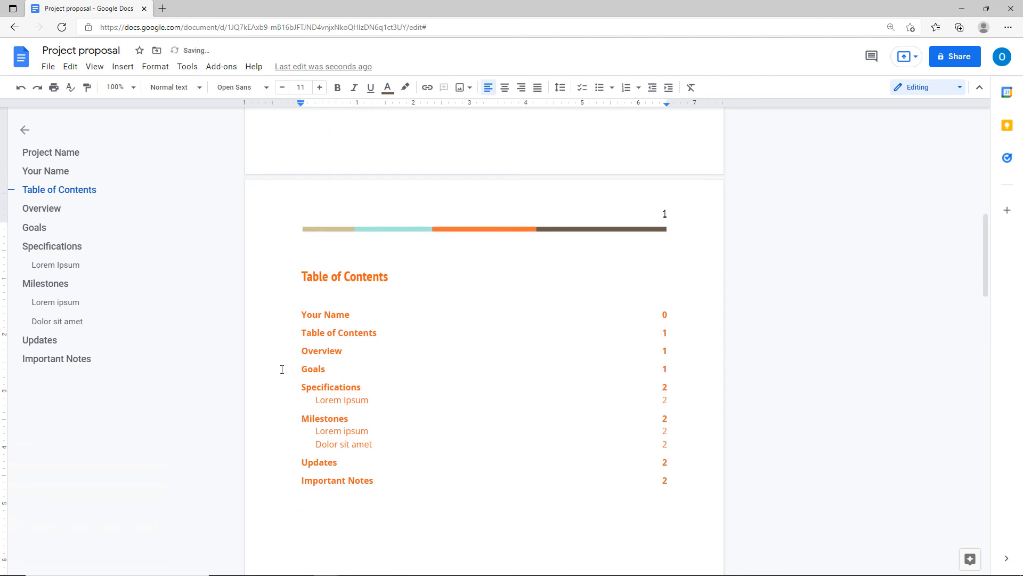
Type another 'Table of Contents' heading, correcting the typo 'Table fo Content'.
{"action": "type", "text": "Table of Contents"}
{"action": "key", "text": "Return"}
Insert a table of contents with blue links and follow its Important Notes link.
{"action": "scroll", "coordinate": [359, 359], "scroll_direction": "down", "scroll_amount": 5}
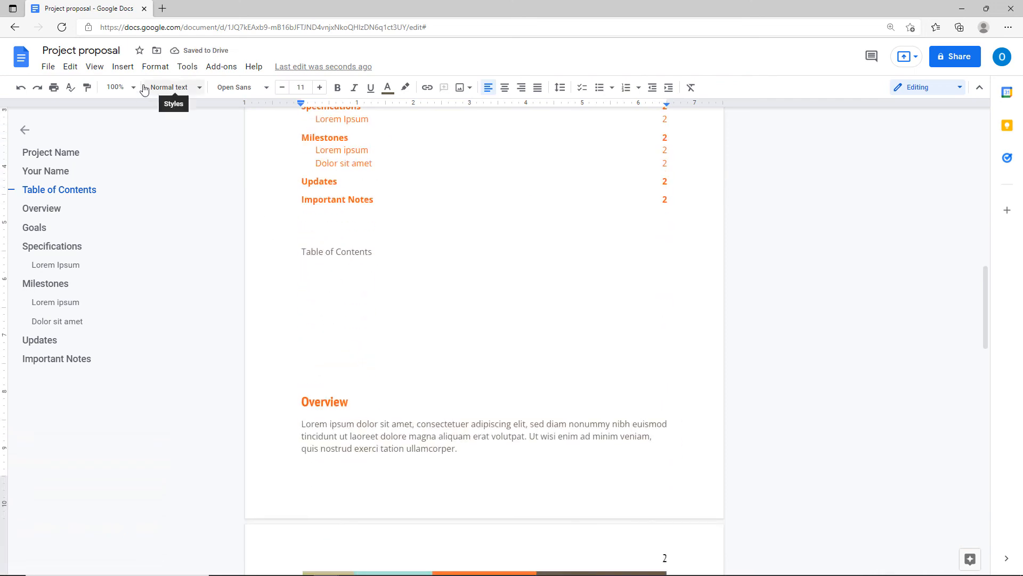
{"action": "left_click", "coordinate": [116, 69]}
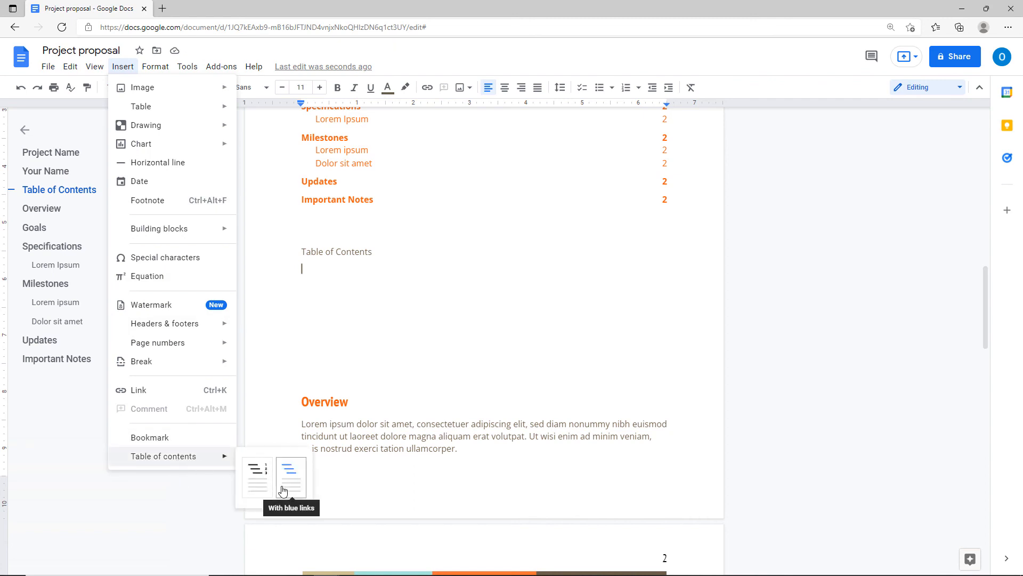
{"action": "left_click", "coordinate": [283, 491]}
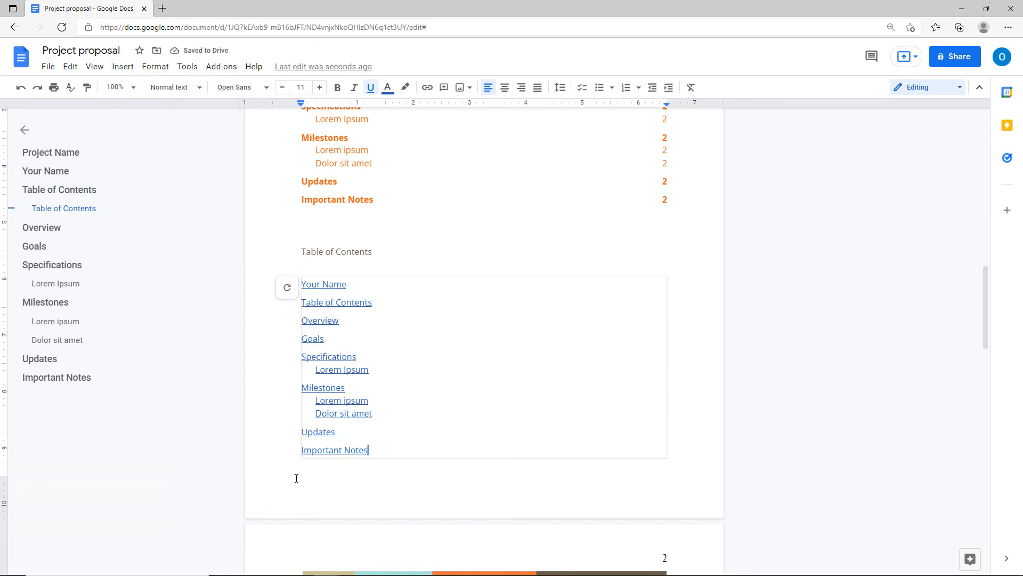
{"action": "left_click", "coordinate": [330, 451]}
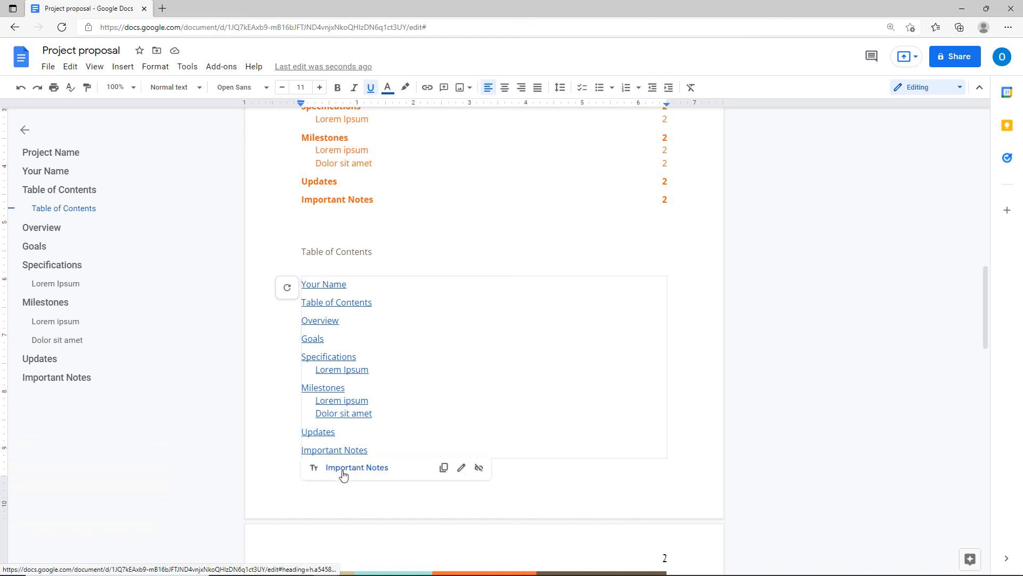
{"action": "left_click", "coordinate": [344, 472]}
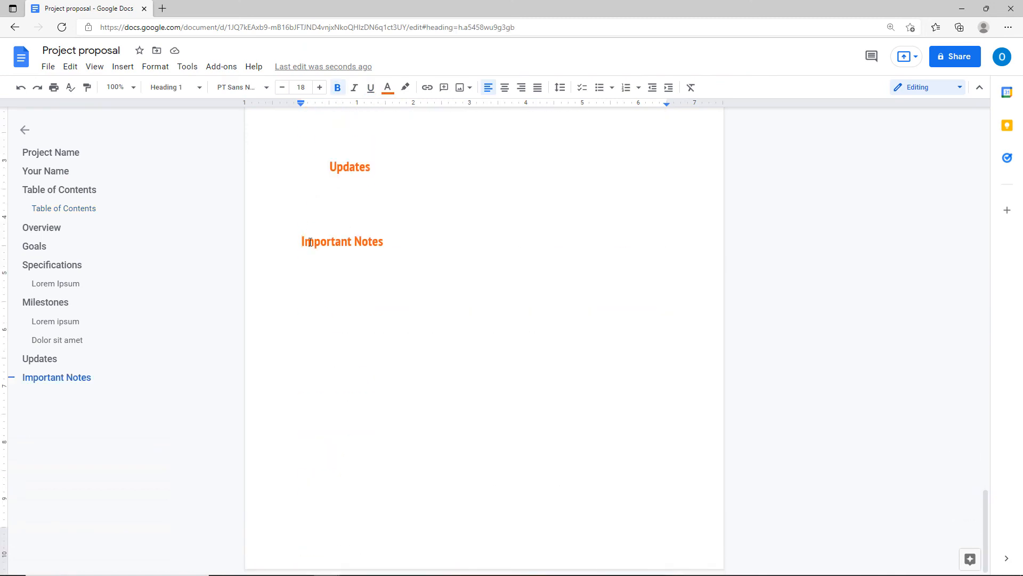
Update both tables of contents so their page numbers are current.
{"action": "scroll", "coordinate": [310, 240], "scroll_direction": "up", "scroll_amount": 1}
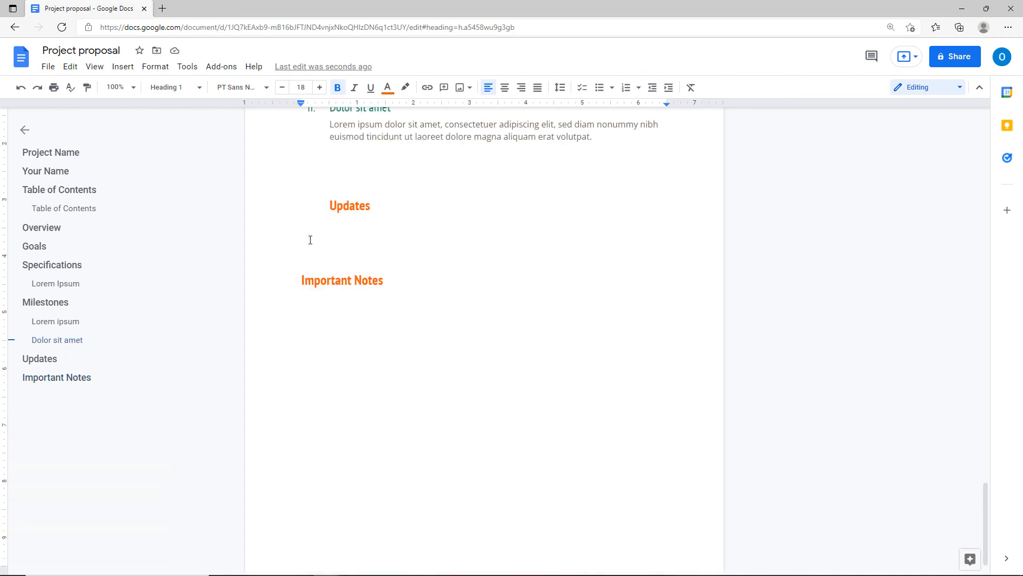
{"action": "scroll", "coordinate": [311, 240], "scroll_direction": "up", "scroll_amount": 15}
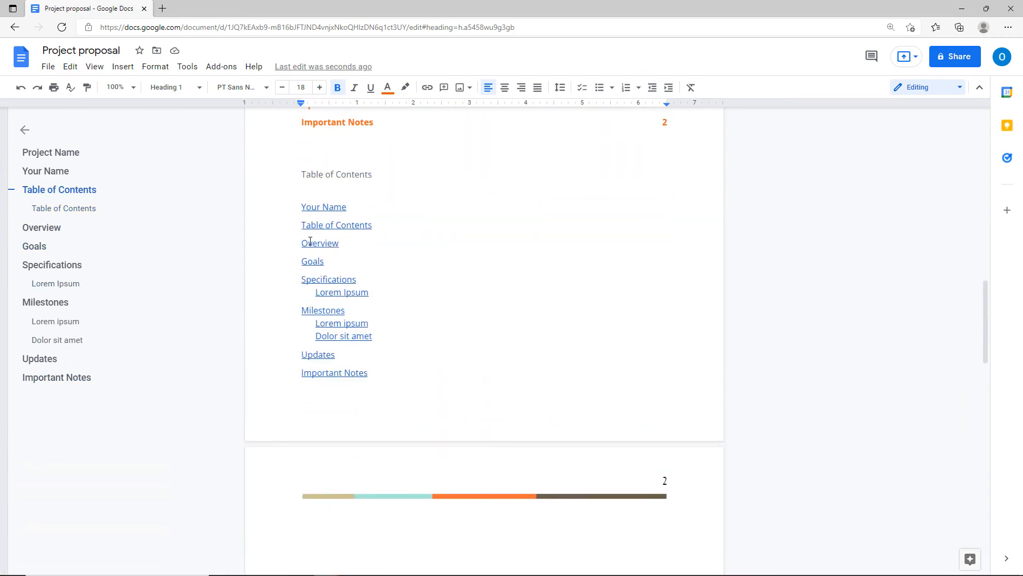
{"action": "left_click_drag", "start_coordinate": [300, 199], "coordinate": [297, 202]}
{"action": "left_click", "coordinate": [299, 205]}
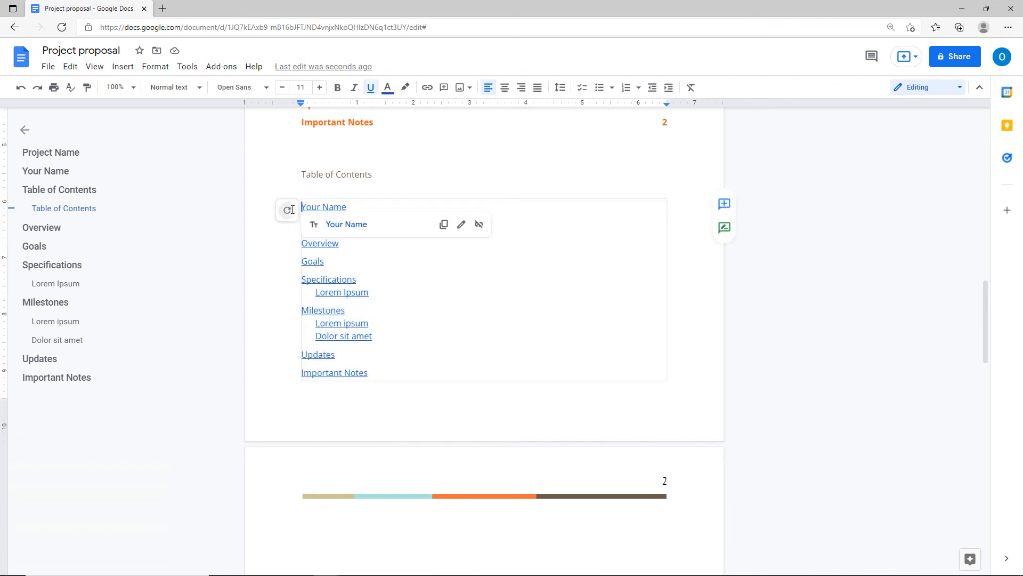
{"action": "left_click", "coordinate": [288, 211]}
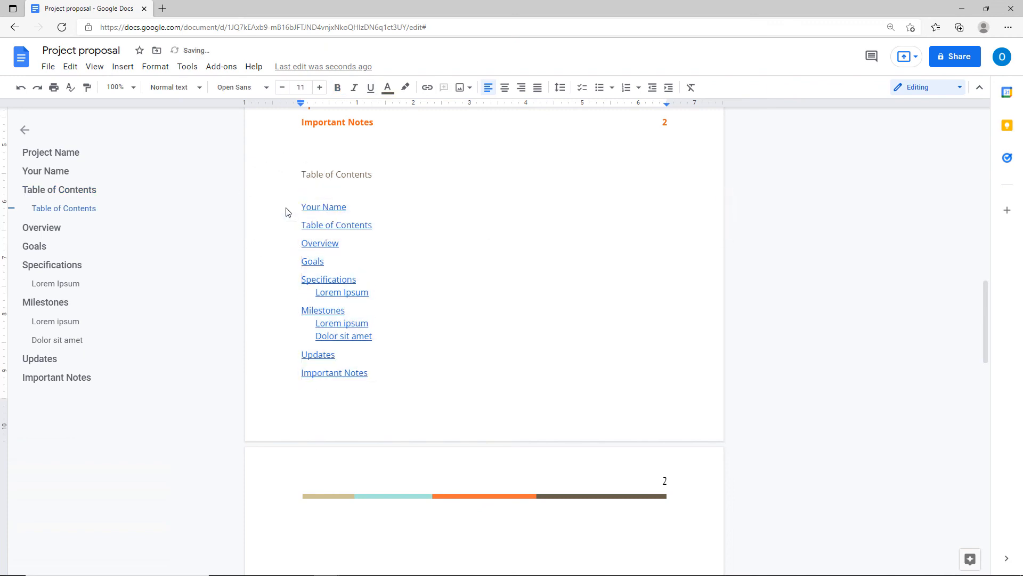
{"action": "scroll", "coordinate": [315, 328], "scroll_direction": "up", "scroll_amount": 5}
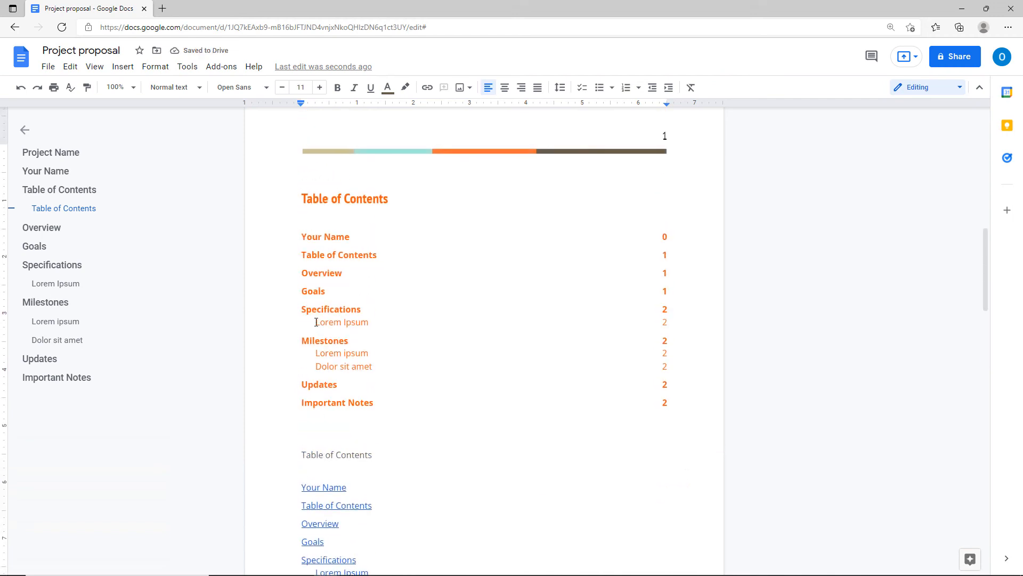
{"action": "left_click", "coordinate": [304, 240]}
{"action": "left_click", "coordinate": [283, 239]}
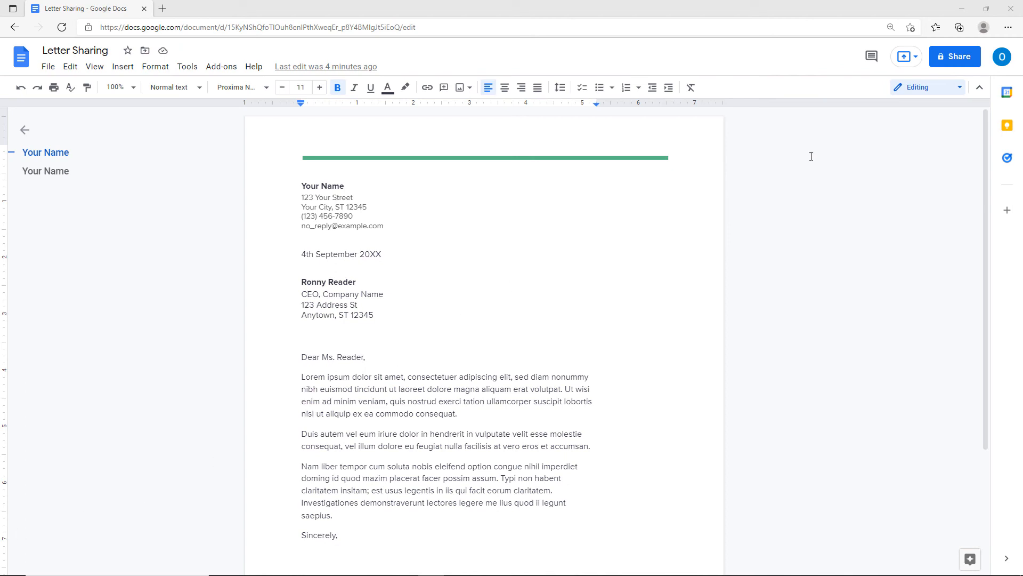
Open Letter Sharing's share dialog, dismiss the tips, and review the people-sharing settings.
{"action": "left_click", "coordinate": [947, 61]}
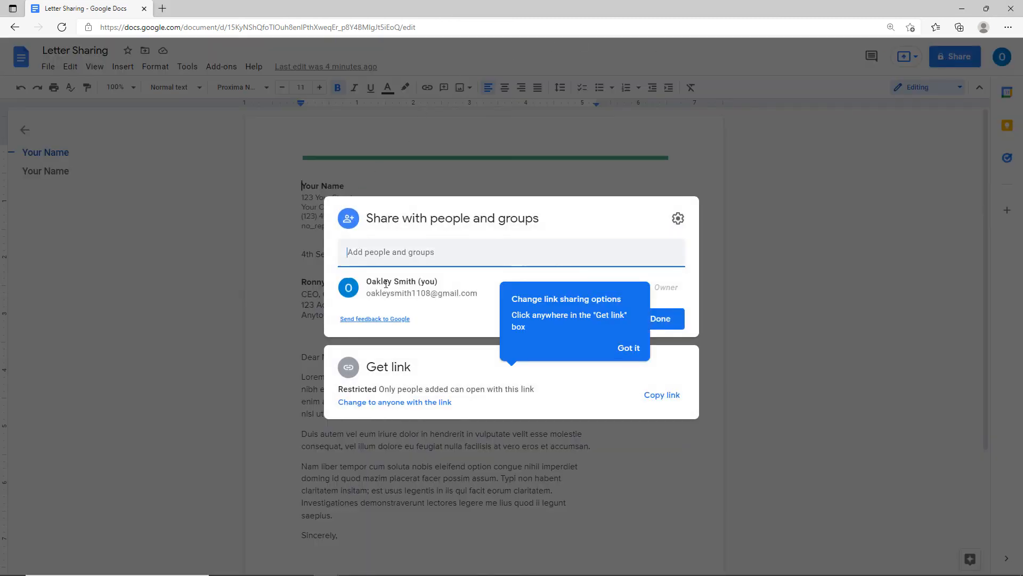
{"action": "left_click", "coordinate": [628, 348]}
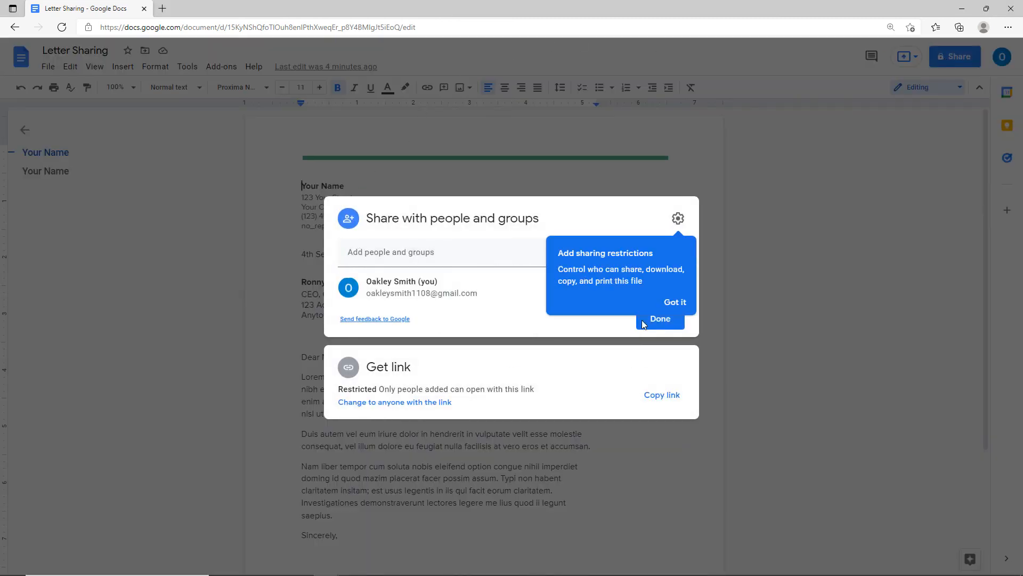
{"action": "left_click", "coordinate": [675, 302]}
{"action": "mouse_move", "coordinate": [396, 292]}
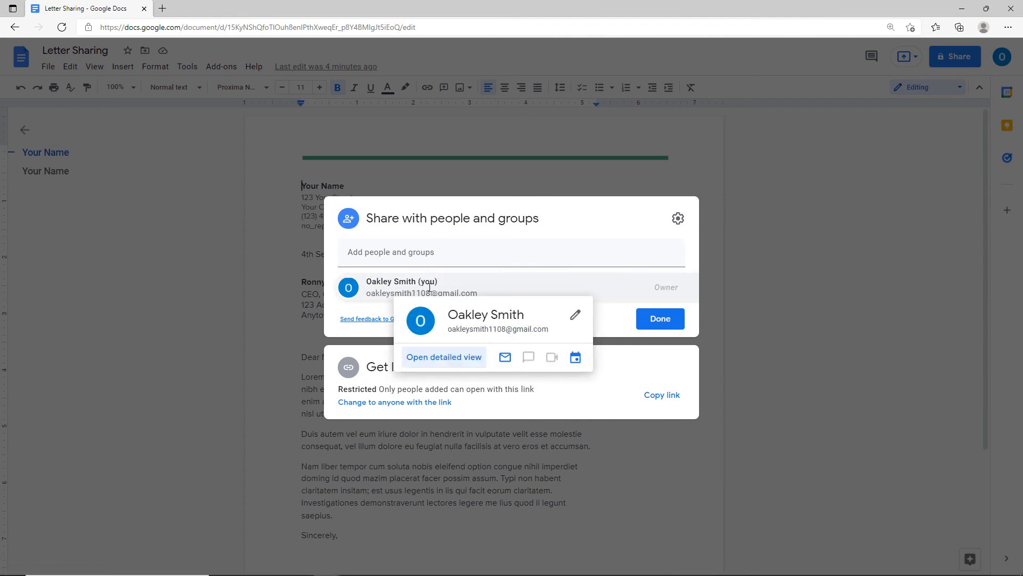
{"action": "left_click", "coordinate": [677, 219]}
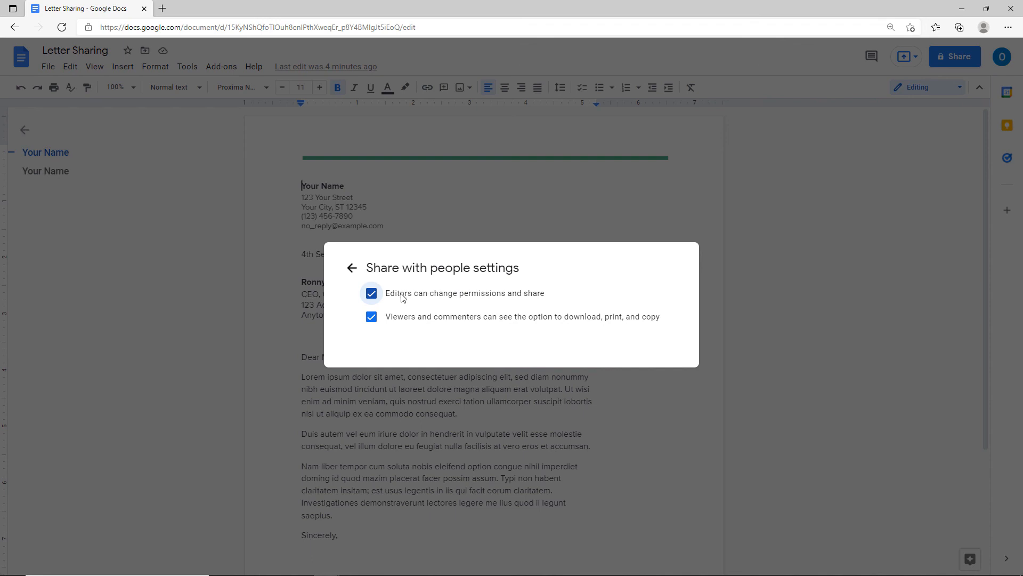
{"action": "key", "text": "ctrl"}
{"action": "key", "text": "ctrl"}
{"action": "left_click", "coordinate": [348, 268]}
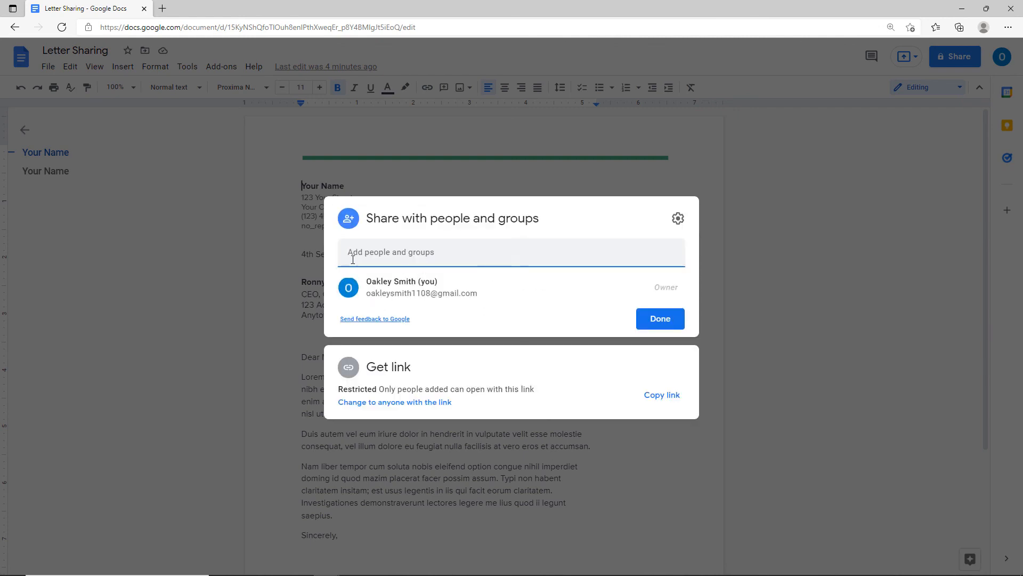
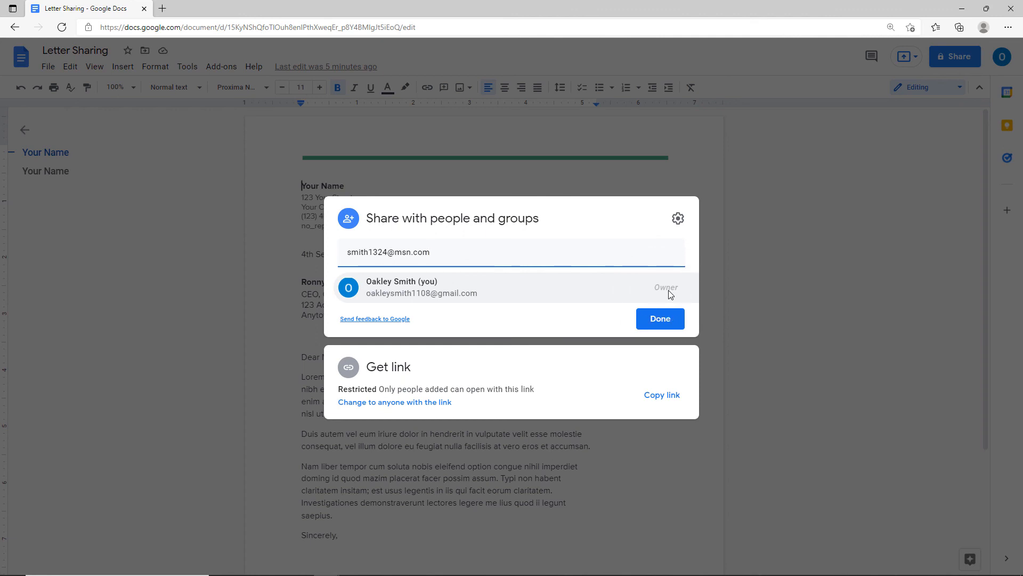
Enter the collaborator's e-mail address under Add people and groups, then confirm with Done.
{"action": "left_click", "coordinate": [654, 322]}
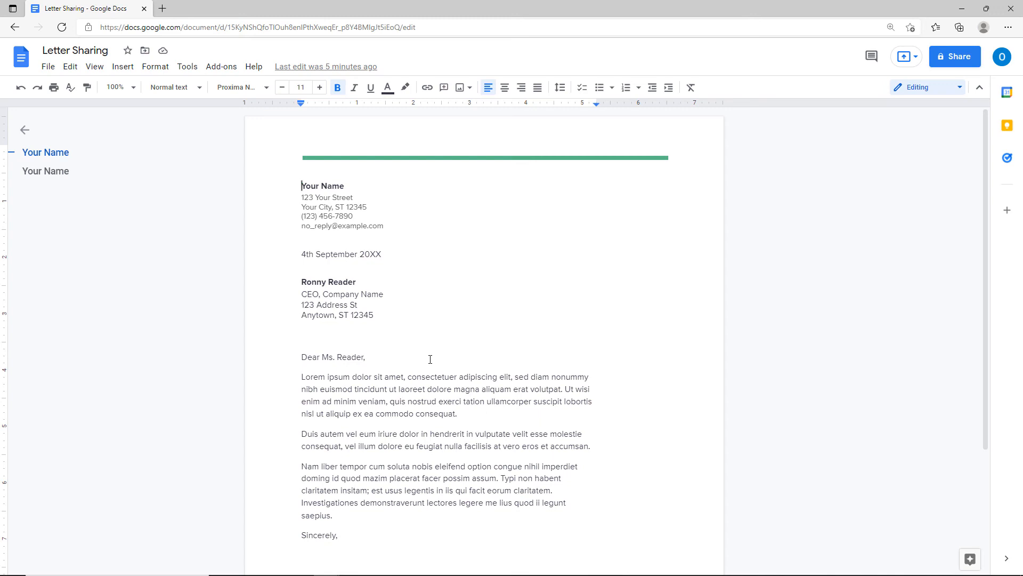
Reopen the Letter Sharing share dialog to check its access, then close it.
{"action": "left_click", "coordinate": [944, 63]}
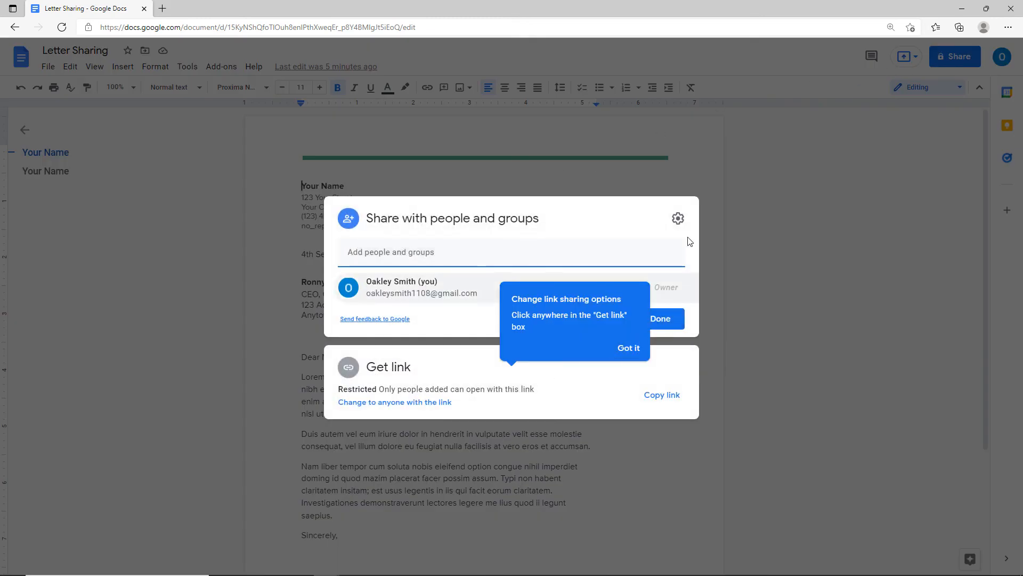
{"action": "left_click", "coordinate": [743, 347]}
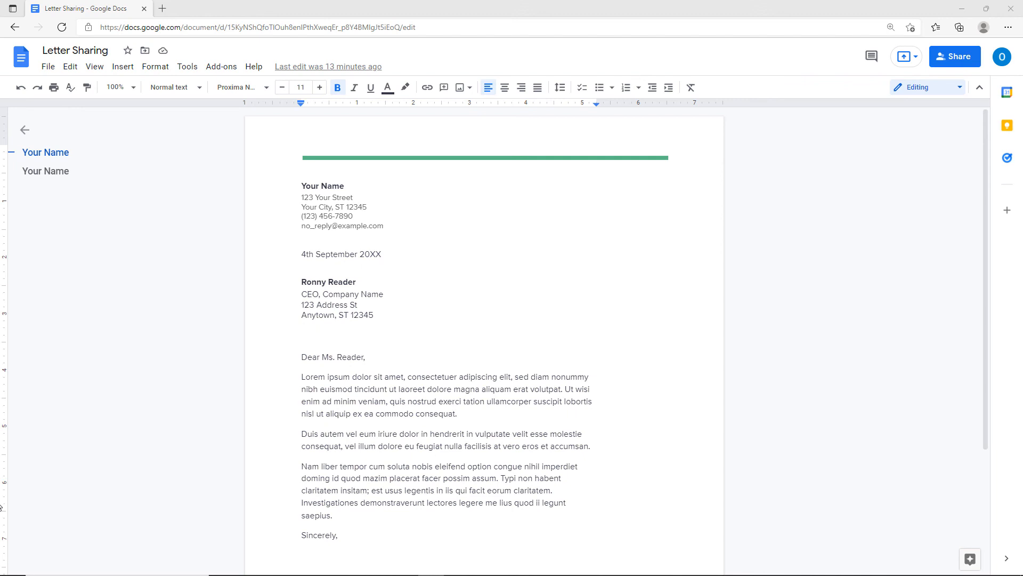
Go to the Google Docs home page and scroll through the recent documents.
{"action": "left_click", "coordinate": [23, 64]}
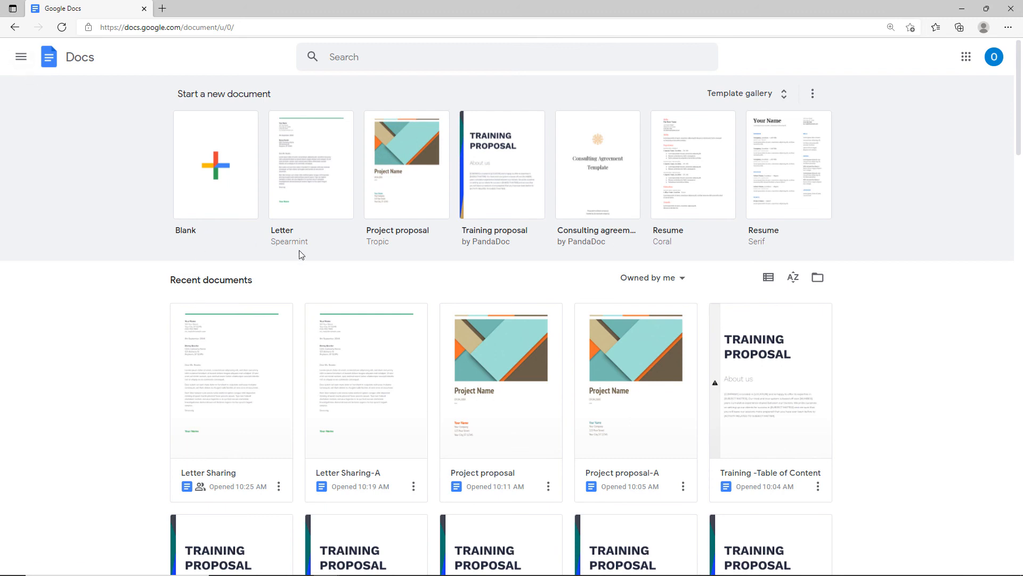
{"action": "scroll", "coordinate": [299, 252], "scroll_direction": "down", "scroll_amount": 2}
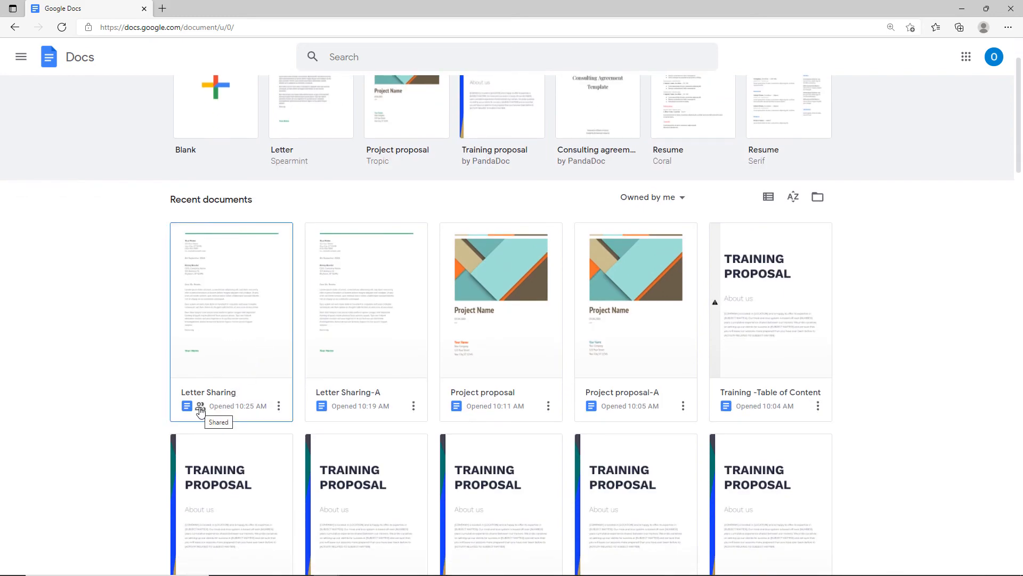
{"action": "key", "text": "ctrl"}
{"action": "key", "text": "ctrl"}
{"action": "key", "text": "ctrl"}
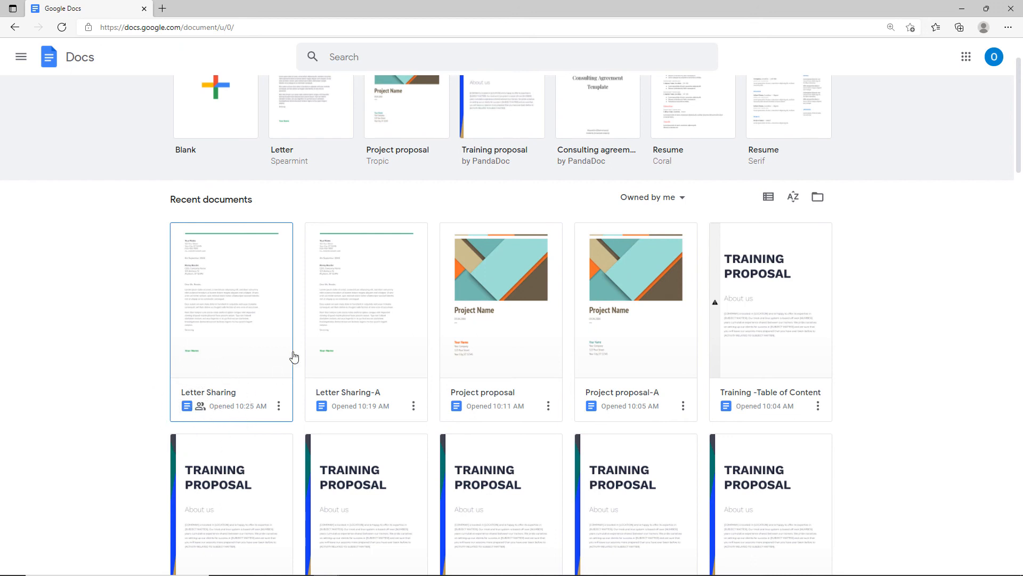
Try the Owned by anyone and Not owned by me filters, reset to Owned by me, and show the Google apps list.
{"action": "left_click", "coordinate": [682, 198]}
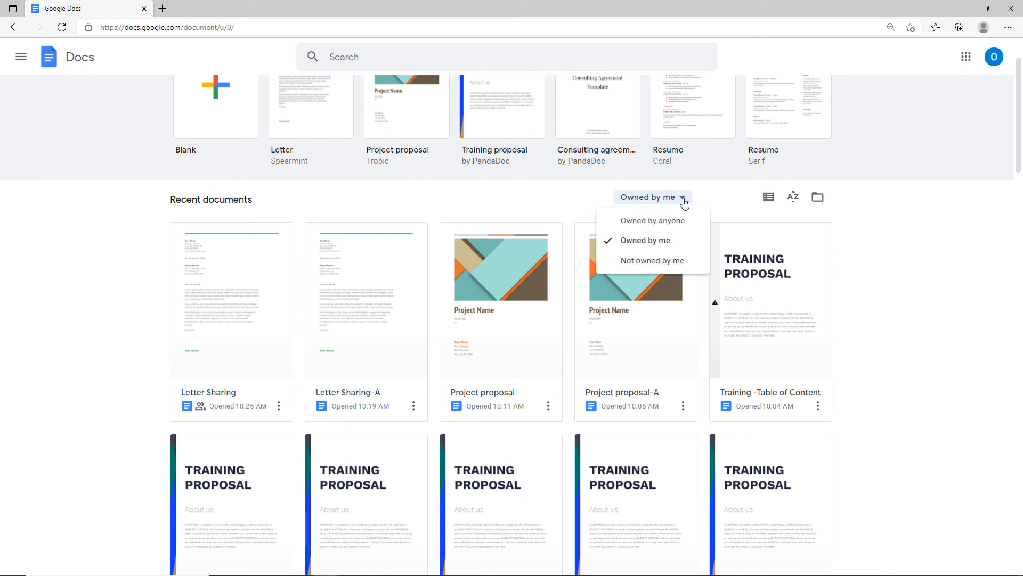
{"action": "left_click", "coordinate": [663, 222]}
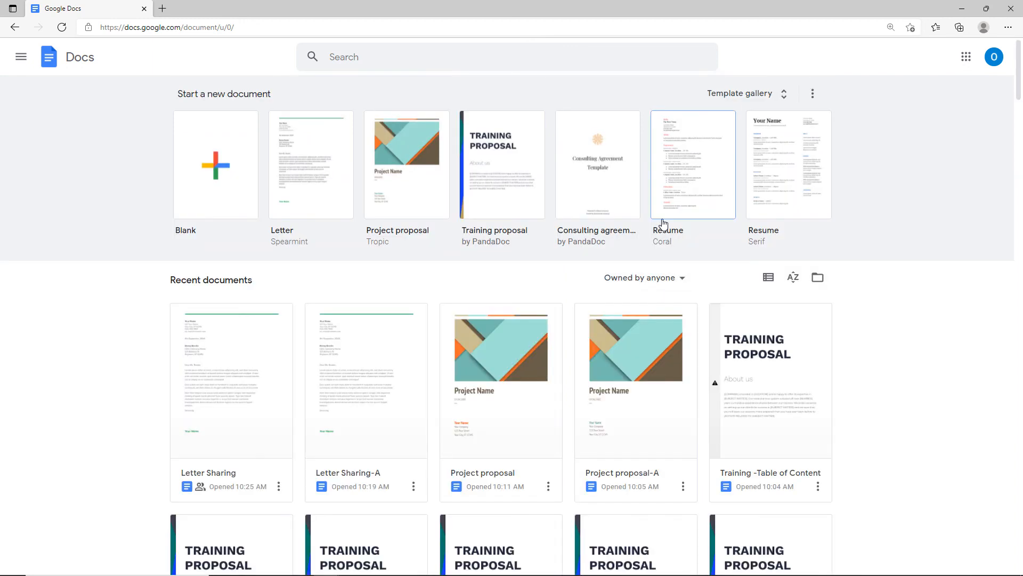
{"action": "left_click", "coordinate": [618, 287]}
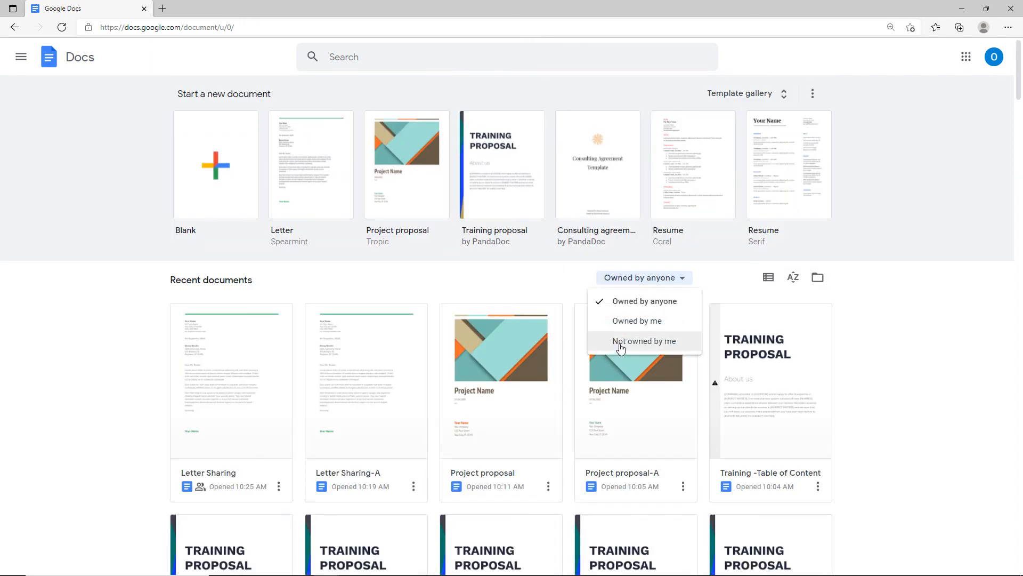
{"action": "left_click", "coordinate": [618, 345]}
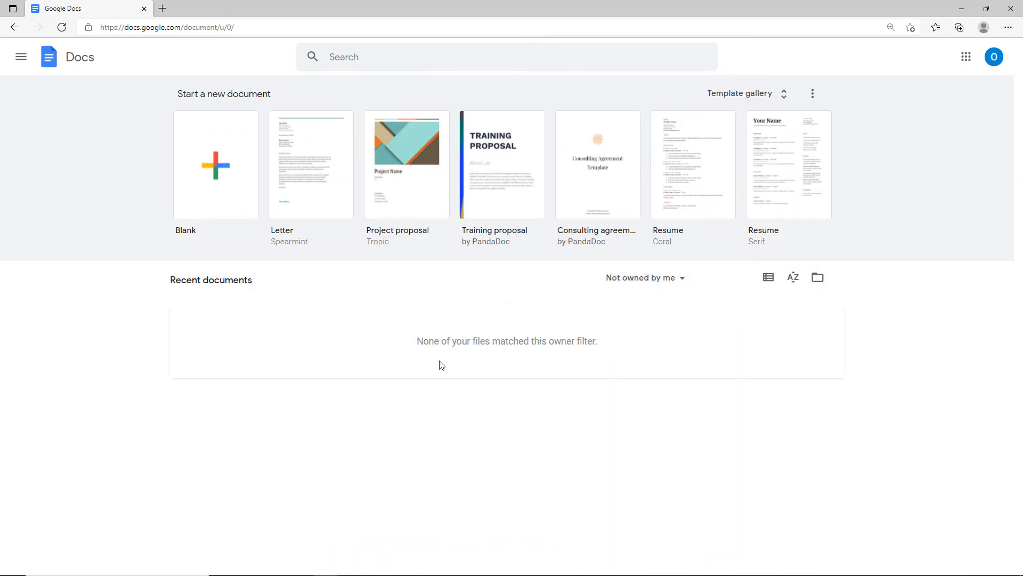
{"action": "left_click", "coordinate": [631, 283]}
{"action": "left_click", "coordinate": [632, 321]}
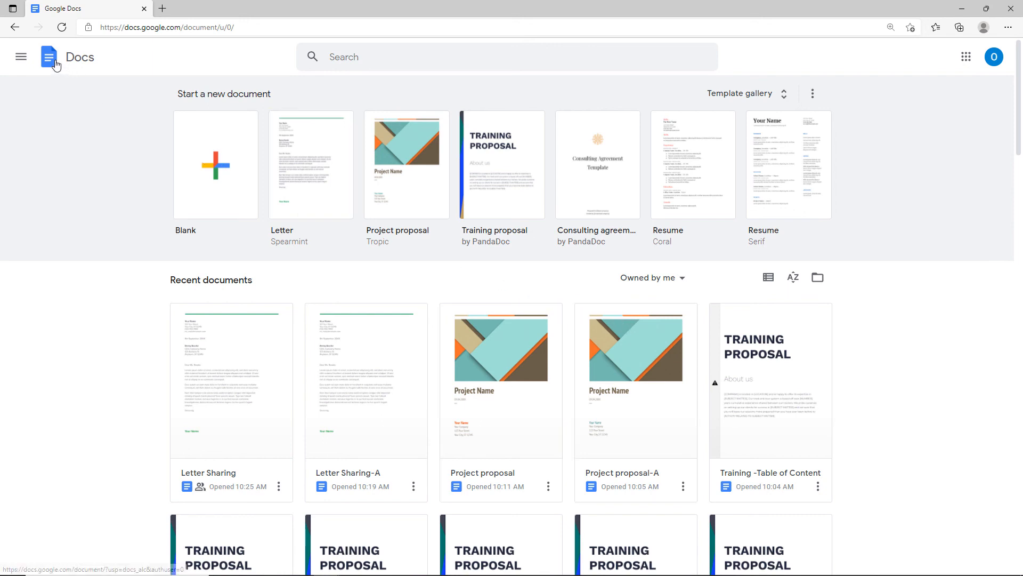
{"action": "left_click", "coordinate": [22, 59]}
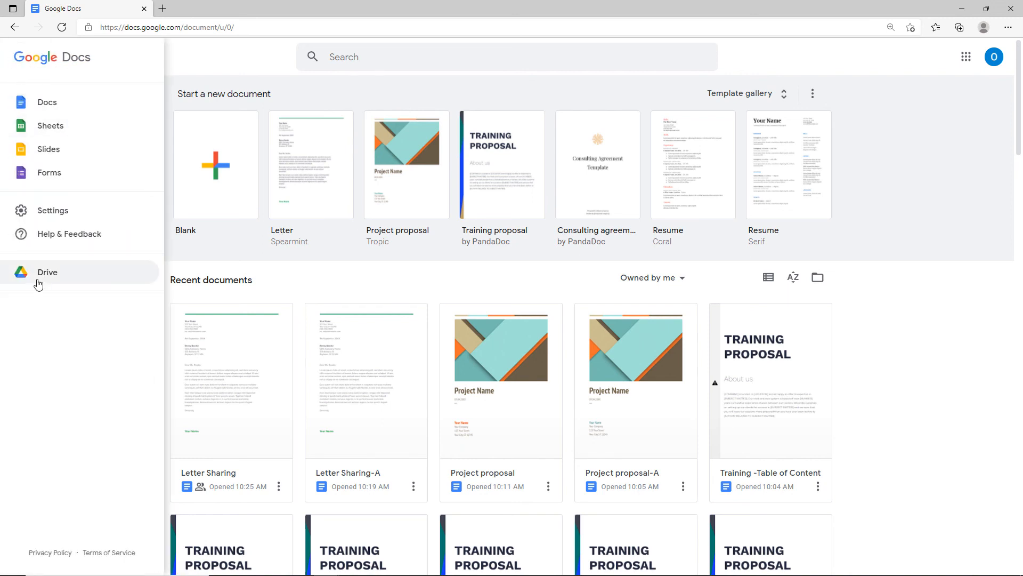
Open Google Drive in a new tab and zoom My Drive to 125%.
{"action": "left_click", "coordinate": [38, 284]}
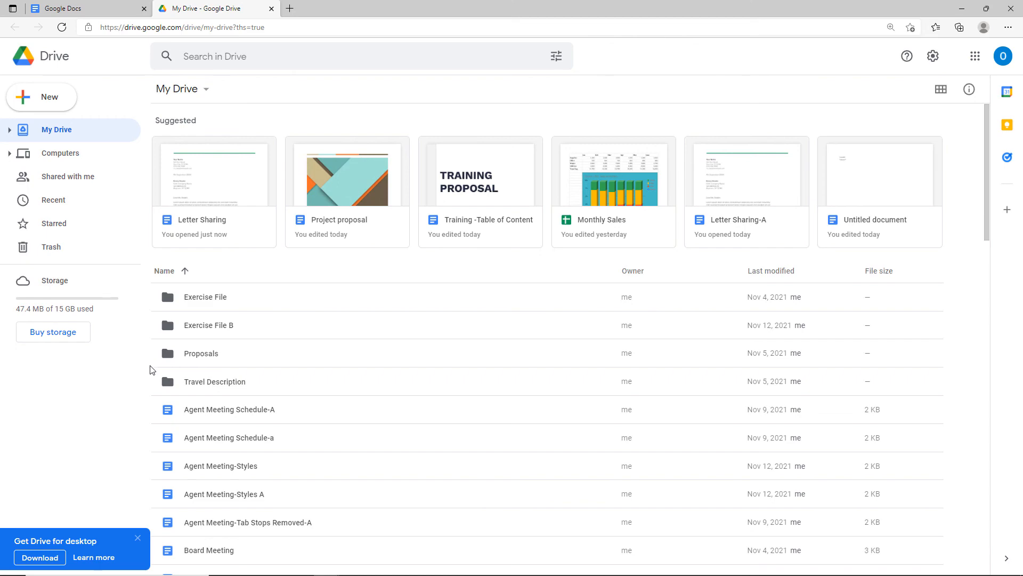
{"action": "scroll", "coordinate": [224, 457], "scroll_direction": "down", "scroll_amount": 5}
{"action": "scroll", "coordinate": [224, 457], "scroll_direction": "down", "scroll_amount": 4}
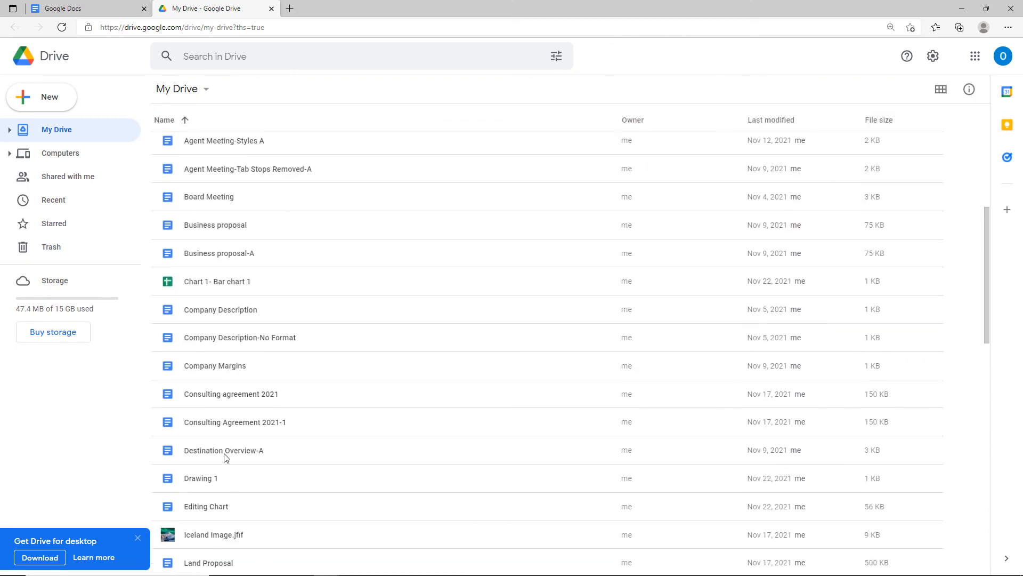
{"action": "key", "text": "ctrl+plus"}
{"action": "key", "text": "ctrl+plus"}
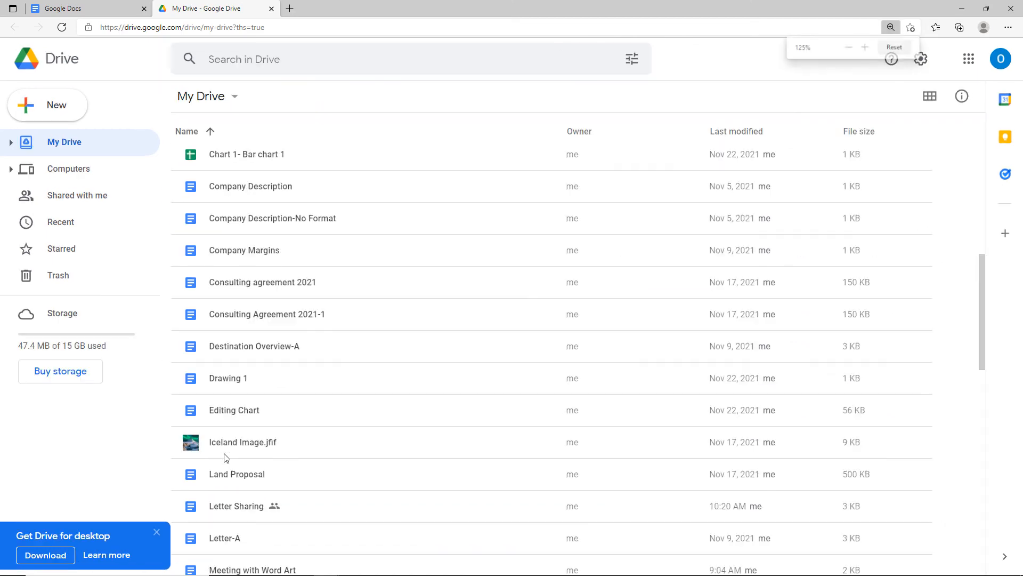
{"action": "scroll", "coordinate": [223, 457], "scroll_direction": "down", "scroll_amount": 3}
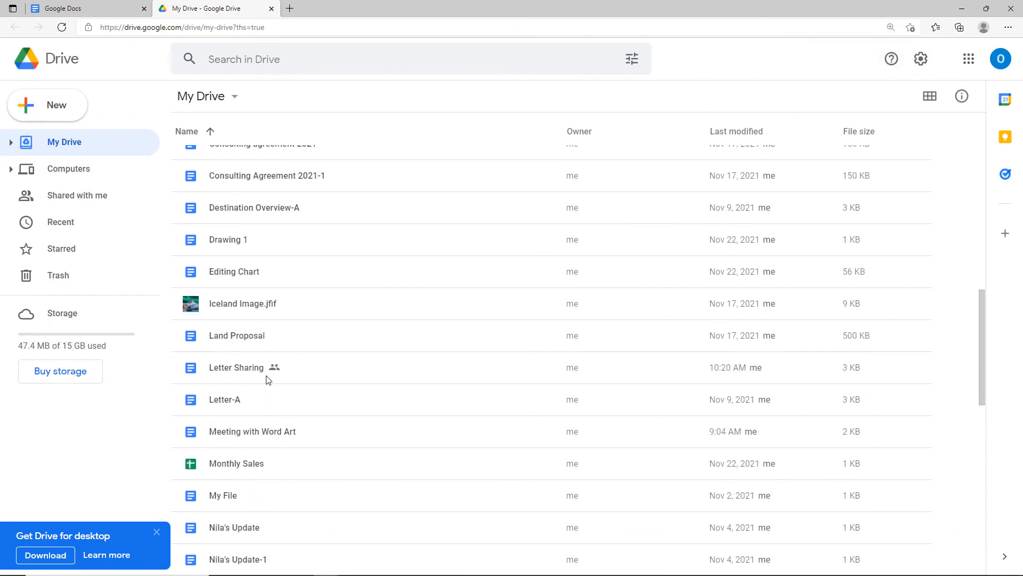
Dismiss the desktop app banner, select Letter Sharing, and bring up its sharing settings.
{"action": "left_click", "coordinate": [276, 371]}
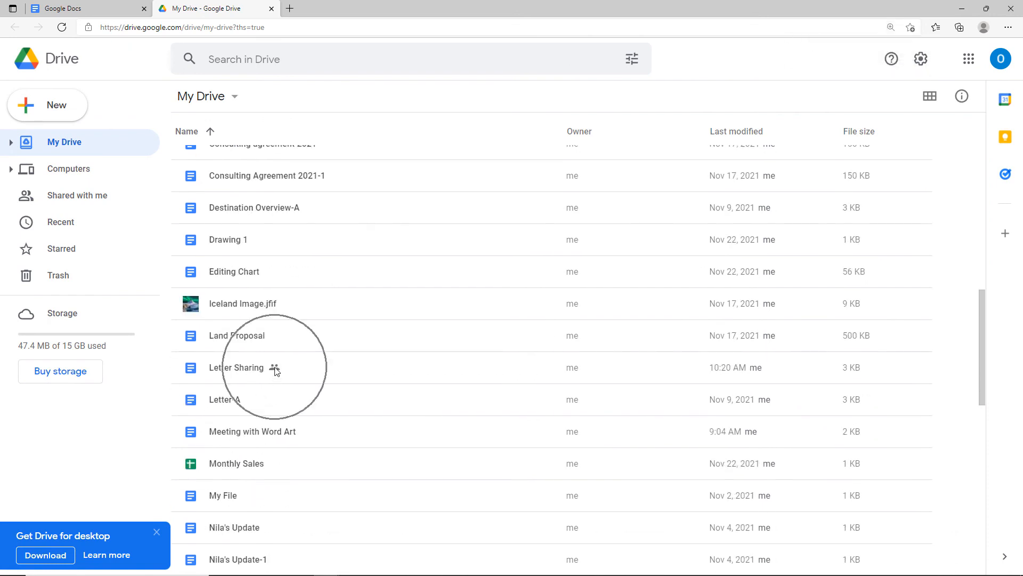
{"action": "left_click", "coordinate": [156, 532]}
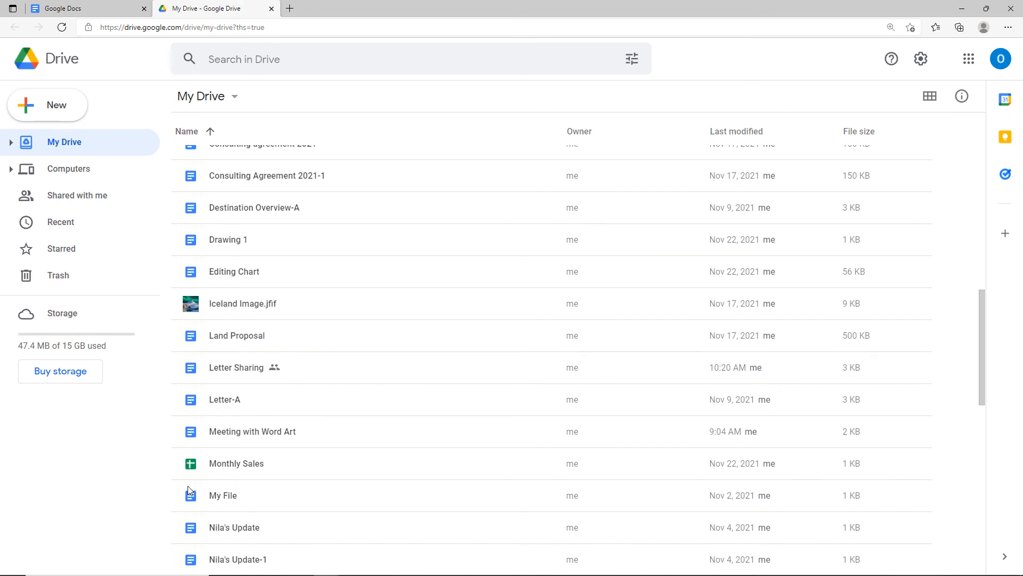
{"action": "left_click", "coordinate": [275, 369]}
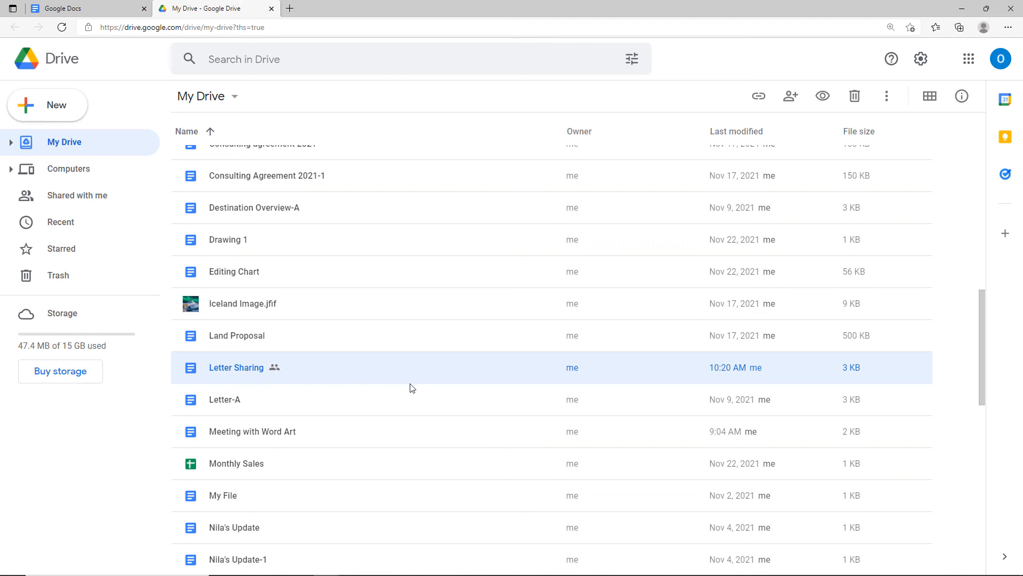
{"action": "scroll", "coordinate": [403, 372], "scroll_direction": "up", "scroll_amount": 6}
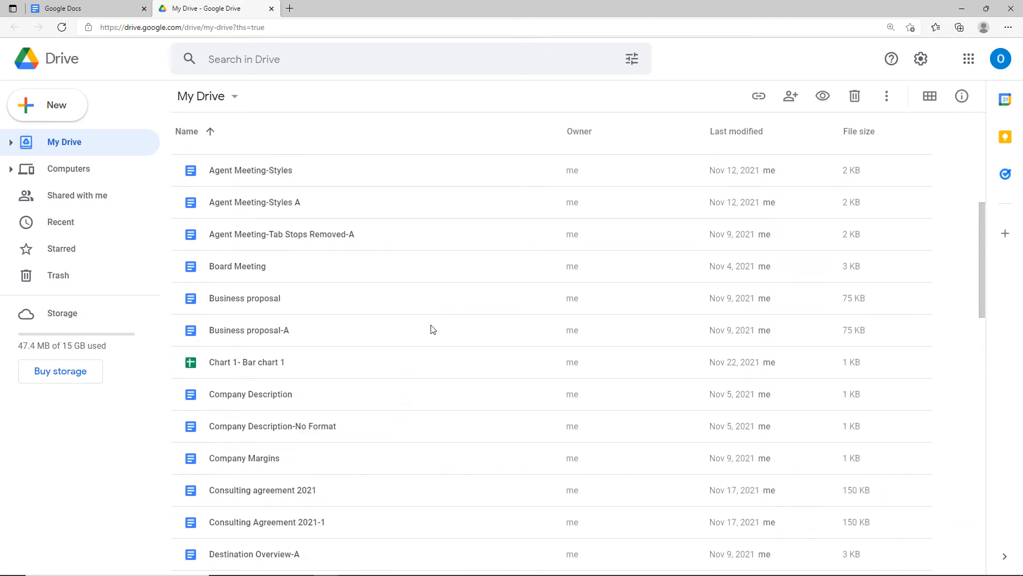
{"action": "left_click", "coordinate": [791, 99]}
{"action": "left_click", "coordinate": [792, 103]}
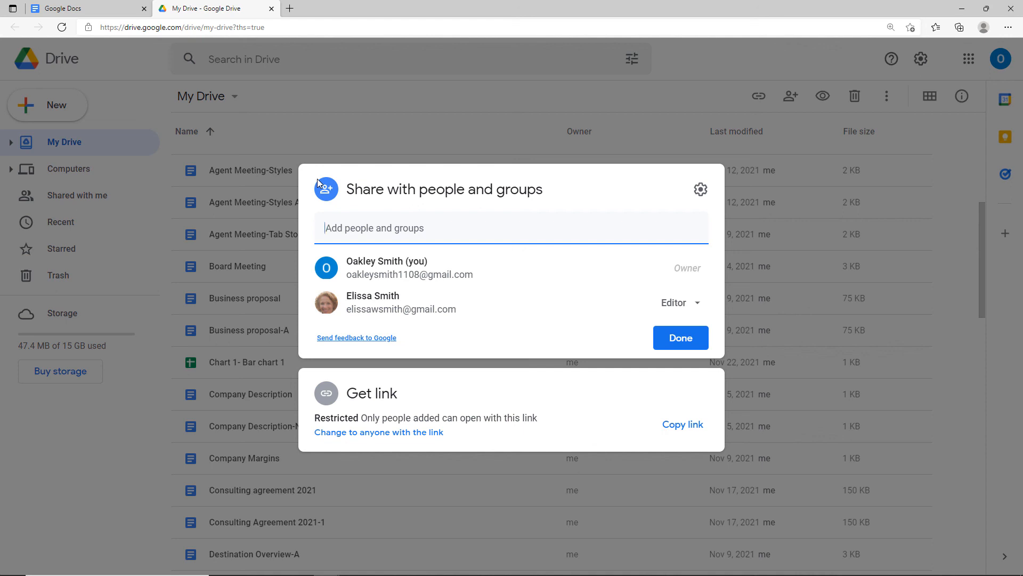
Change the collaborator's role to Viewer, then remove them from Letter Sharing.
{"action": "left_click", "coordinate": [338, 235]}
{"action": "left_click", "coordinate": [687, 305]}
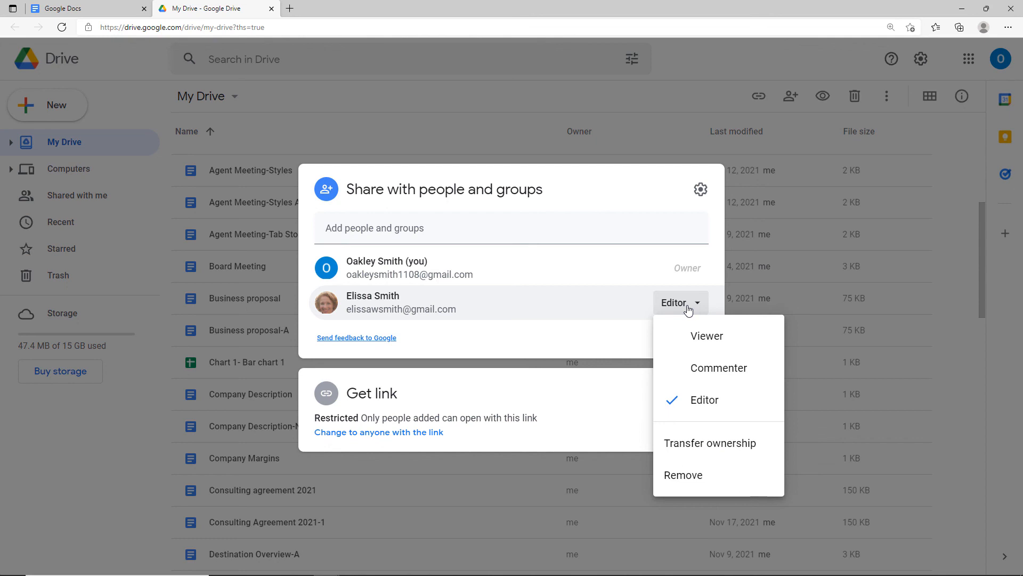
{"action": "left_click", "coordinate": [685, 341]}
{"action": "left_click", "coordinate": [676, 302]}
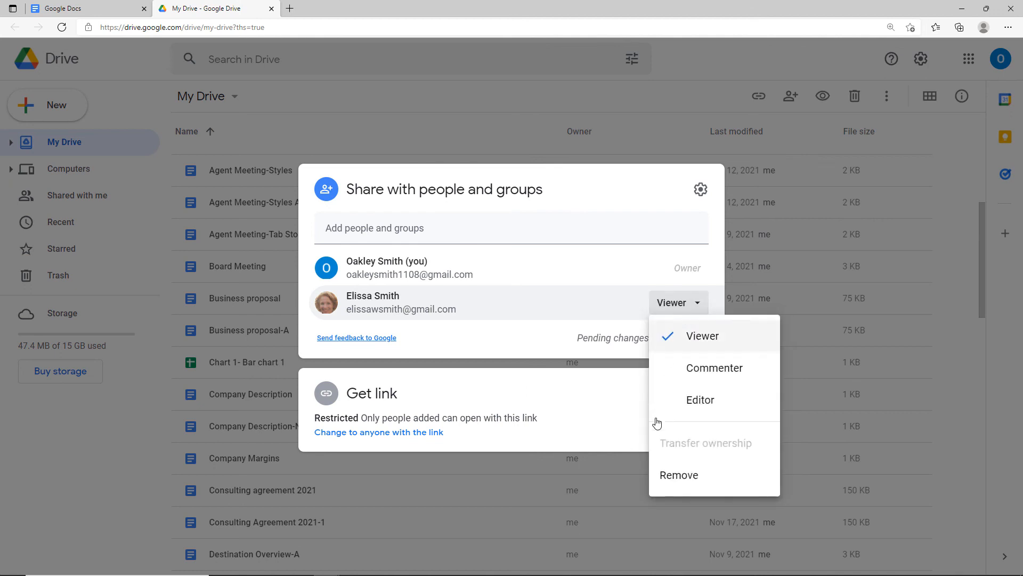
{"action": "left_click", "coordinate": [673, 480]}
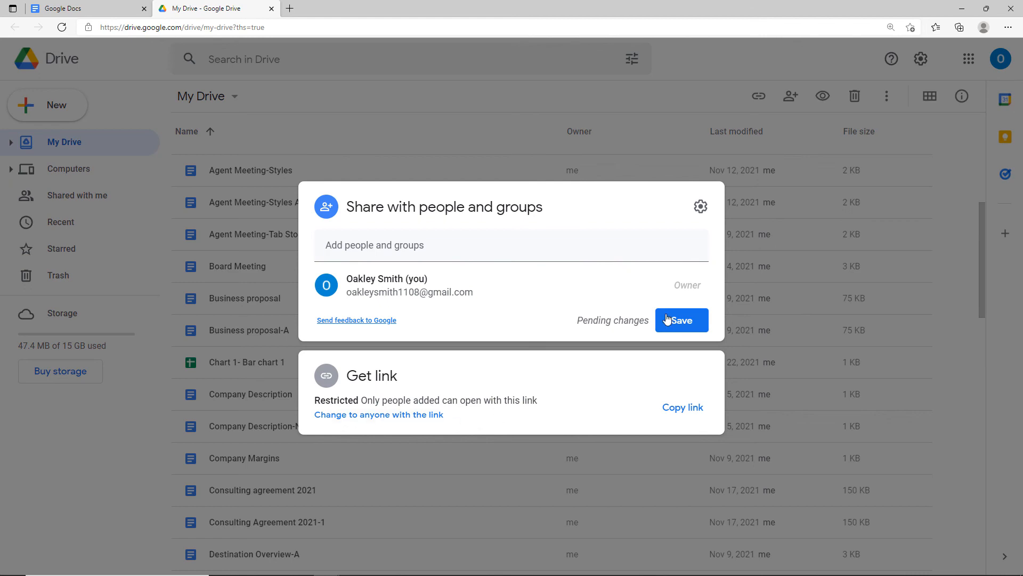
Keep the pending changes, save the collaborator's removal, and reload the Drive file list.
{"action": "left_click", "coordinate": [83, 437]}
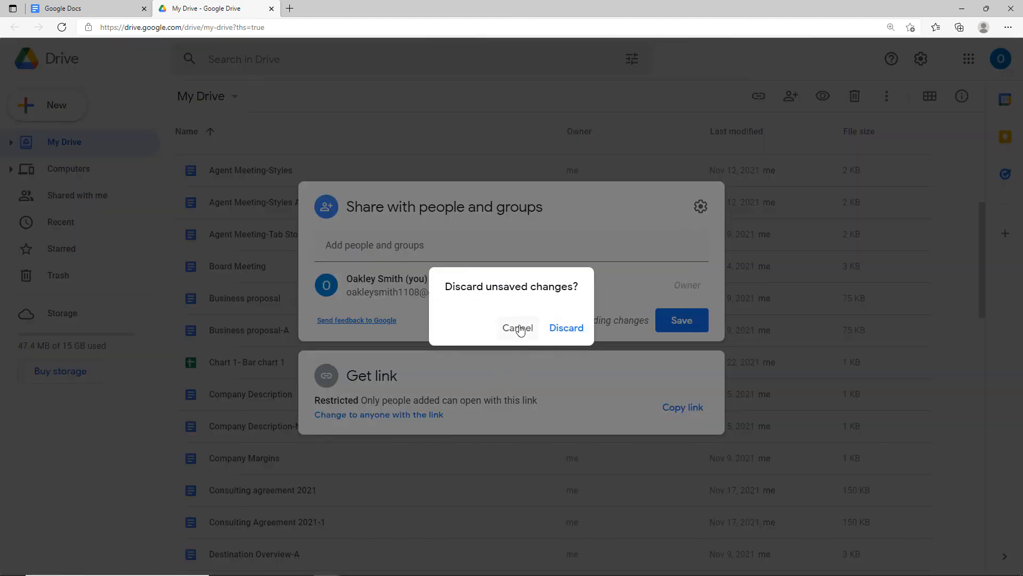
{"action": "left_click", "coordinate": [520, 327]}
{"action": "key", "text": "Escape"}
{"action": "left_click", "coordinate": [527, 329]}
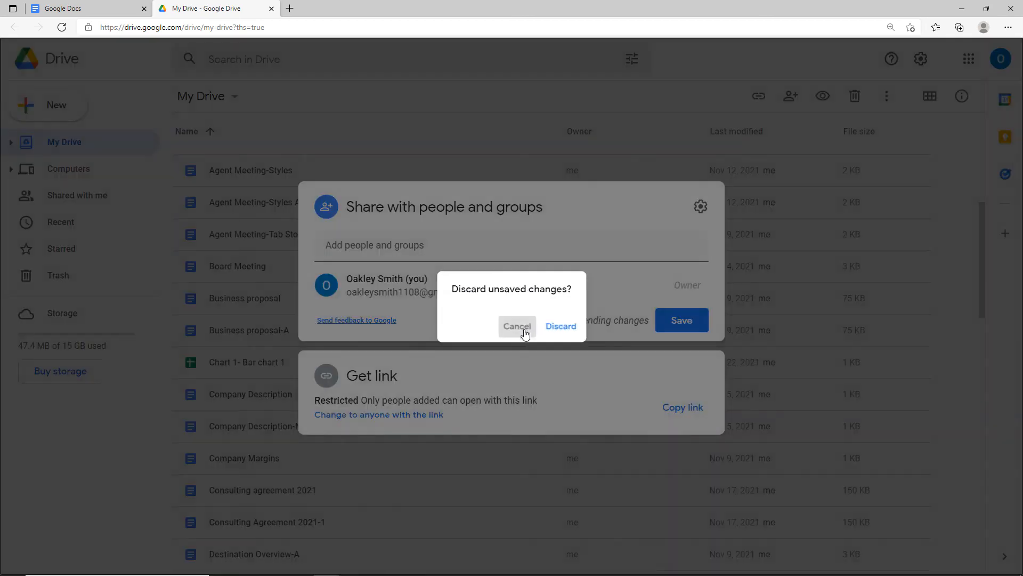
{"action": "left_click", "coordinate": [676, 321]}
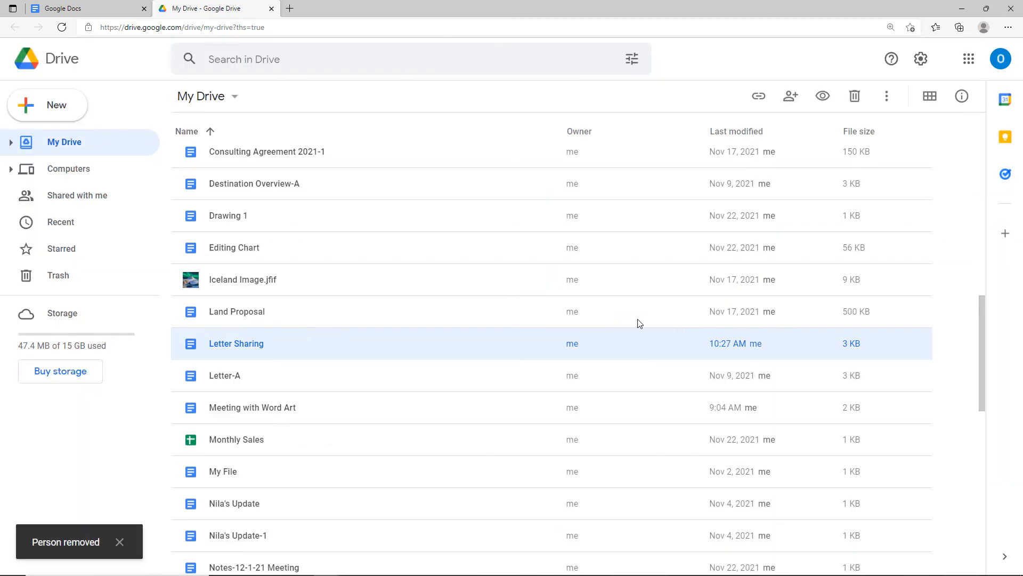
{"action": "key", "text": "F5"}
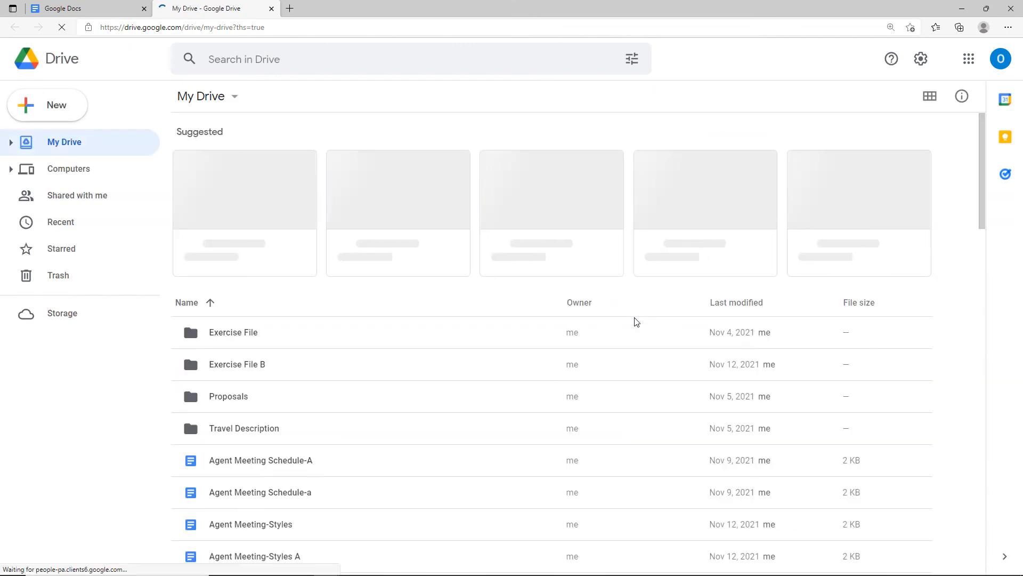
{"action": "scroll", "coordinate": [320, 434], "scroll_direction": "down", "scroll_amount": 5}
{"action": "scroll", "coordinate": [319, 436], "scroll_direction": "down", "scroll_amount": 8}
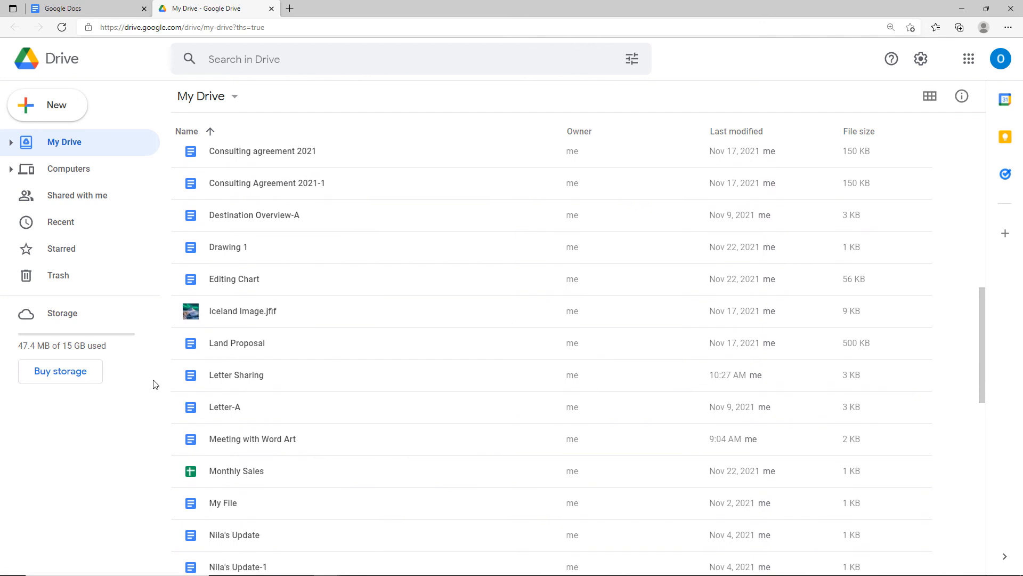
Select the Letter Sharing file, then close the Google Drive tab.
{"action": "left_click", "coordinate": [189, 378]}
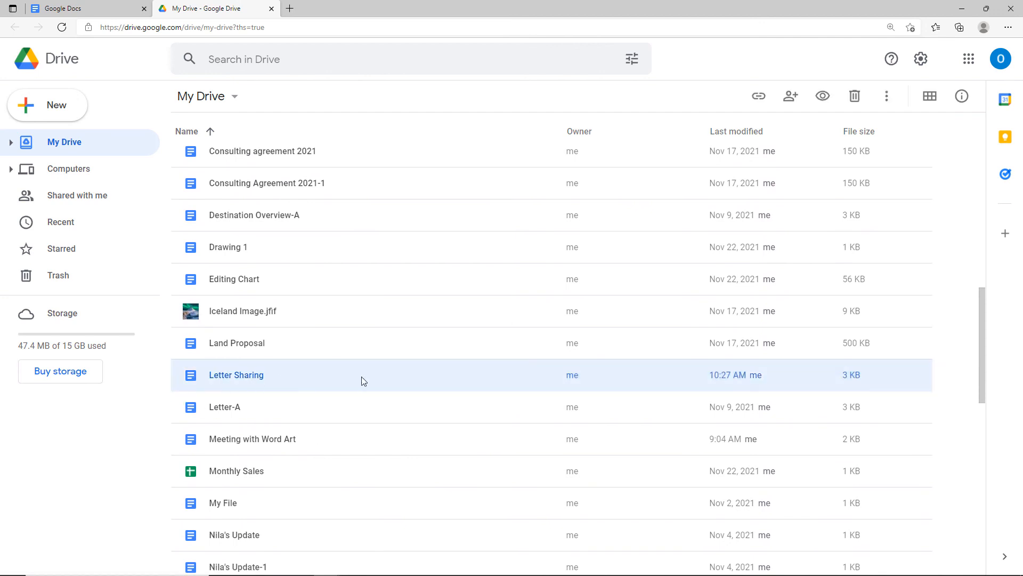
{"action": "left_click", "coordinate": [276, 376]}
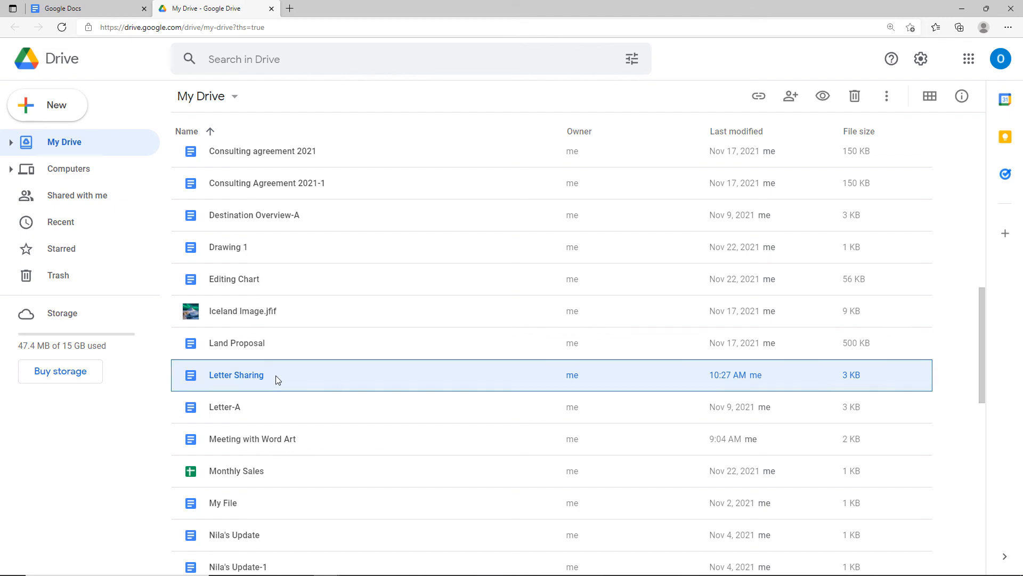
{"action": "key", "text": "ctrl+w"}
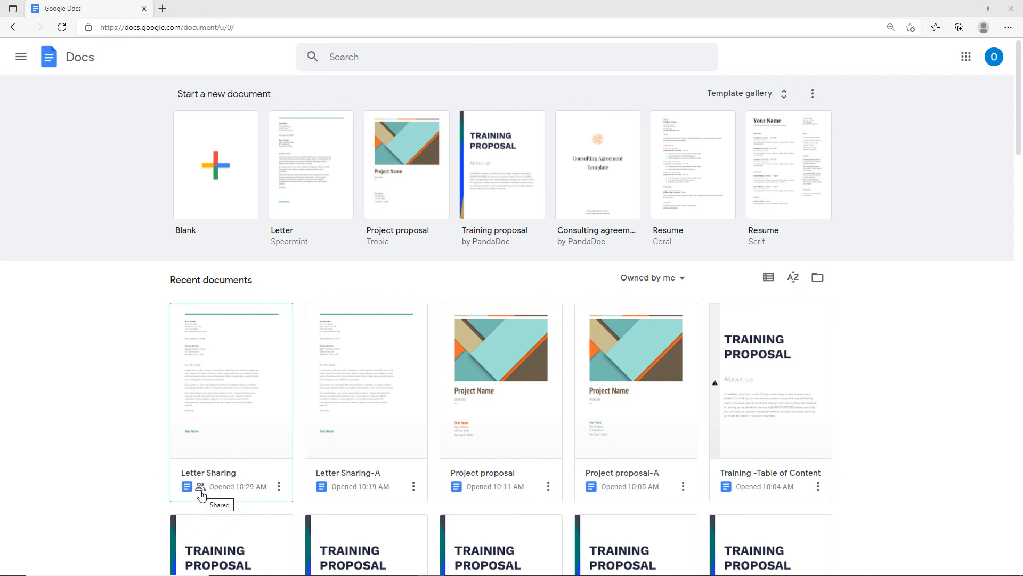
Open Letter Sharing and check the collaborator's contact card alongside their edits.
{"action": "left_click", "coordinate": [231, 411]}
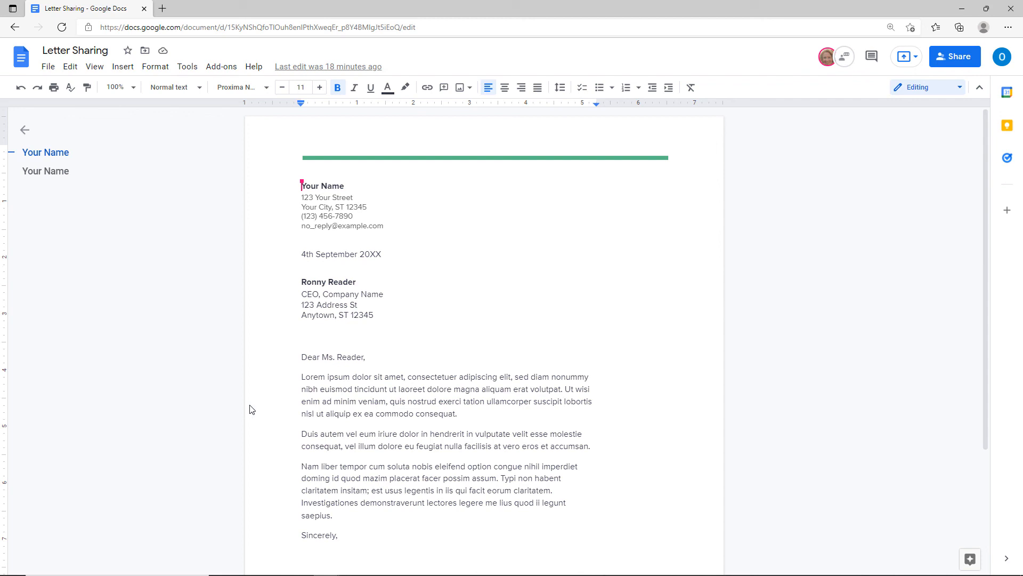
{"action": "left_click", "coordinate": [304, 403]}
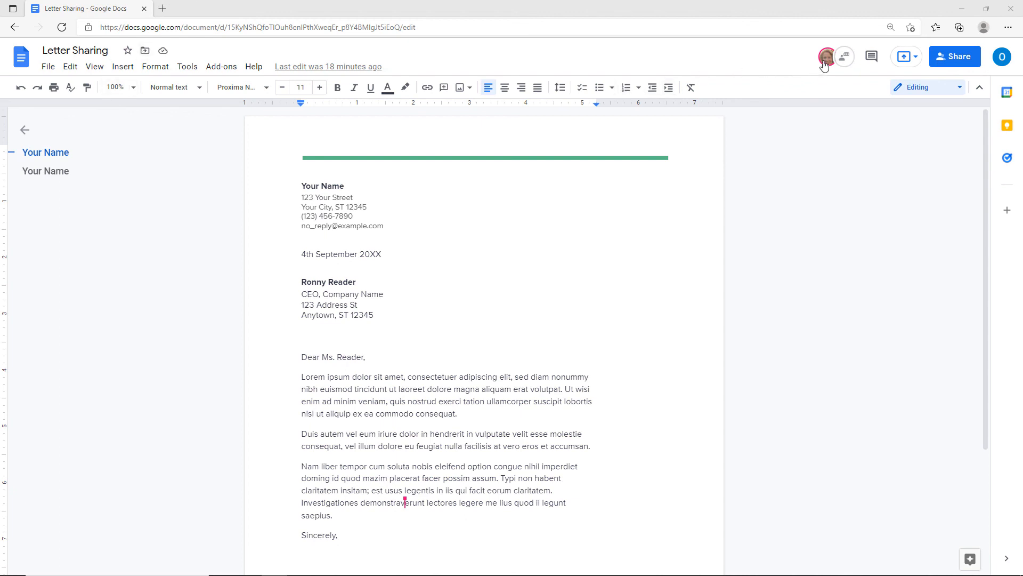
{"action": "mouse_move", "coordinate": [828, 63]}
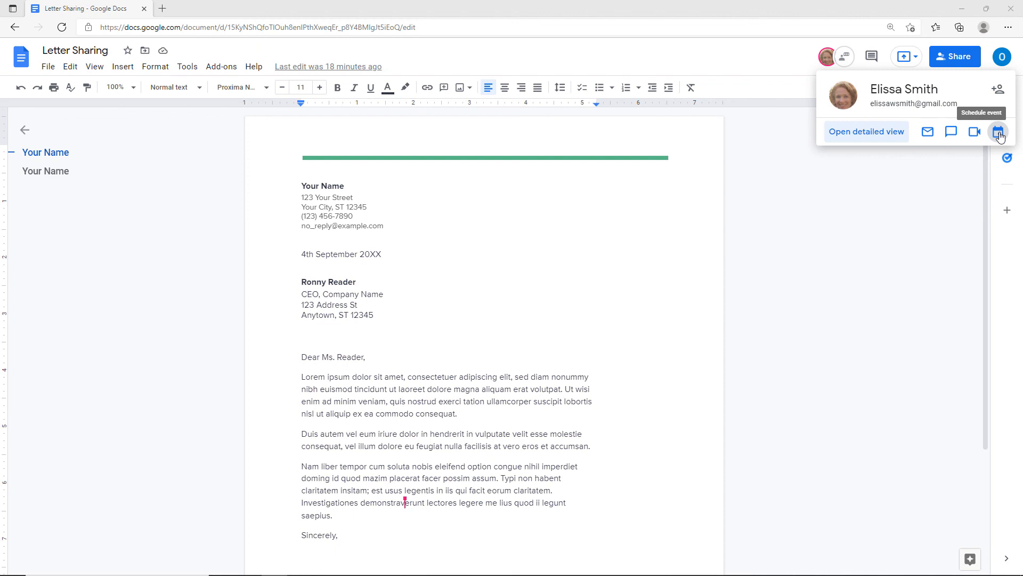
{"action": "left_click", "coordinate": [352, 379]}
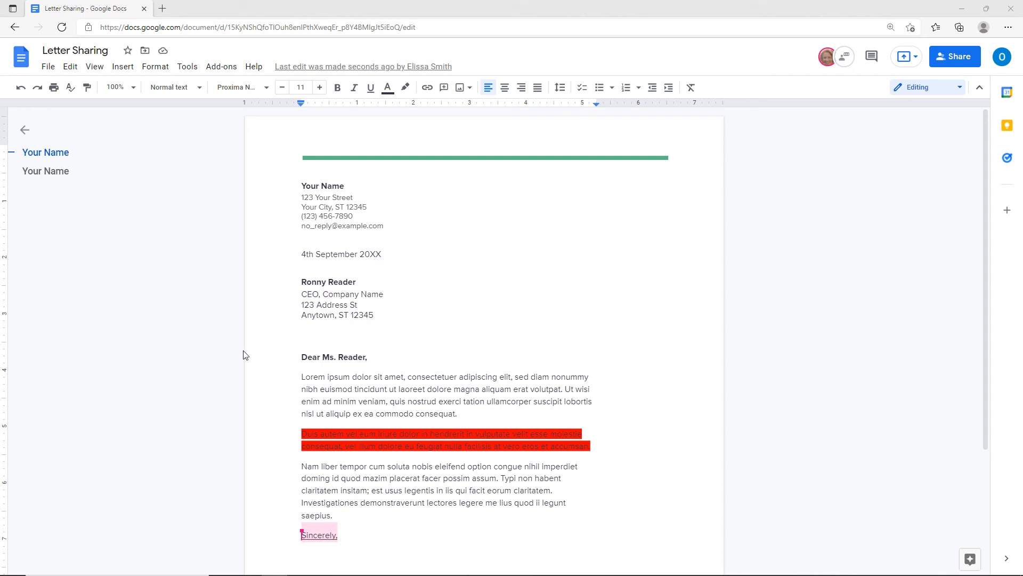
Make the first Lorem ipsum paragraph italic.
{"action": "left_click_drag", "start_coordinate": [298, 376], "coordinate": [487, 415]}
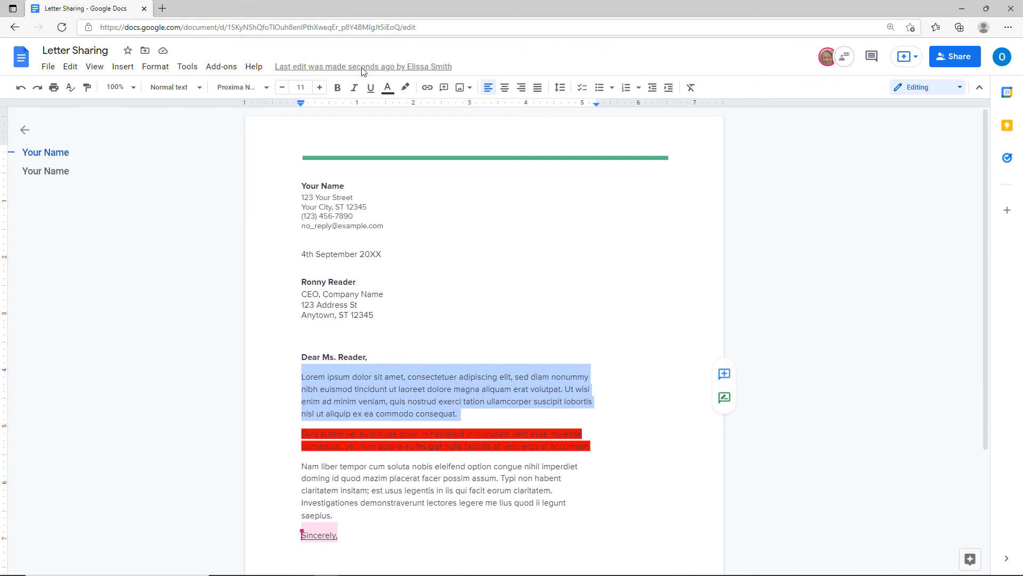
{"action": "left_click", "coordinate": [354, 90]}
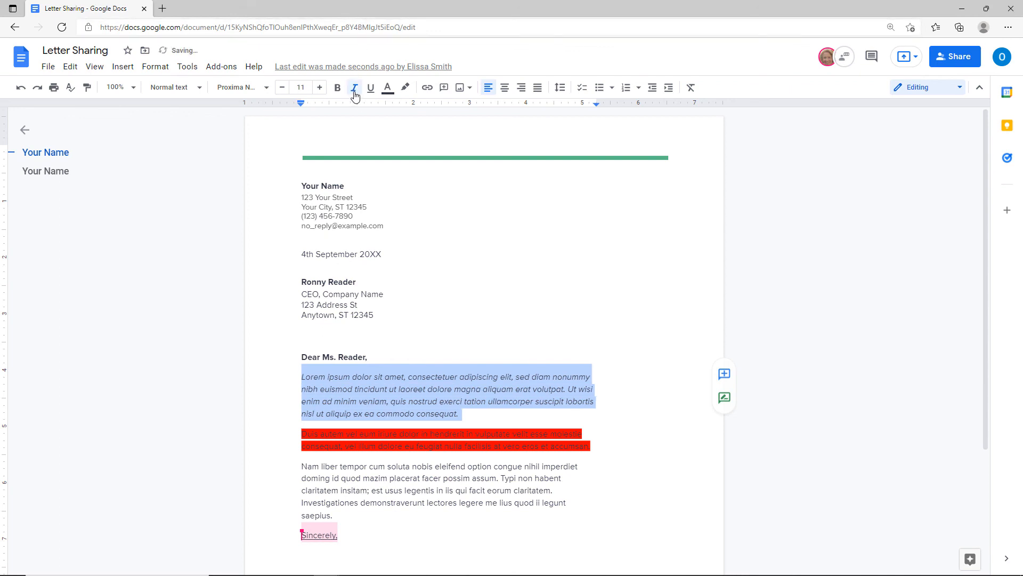
{"action": "left_click", "coordinate": [393, 411]}
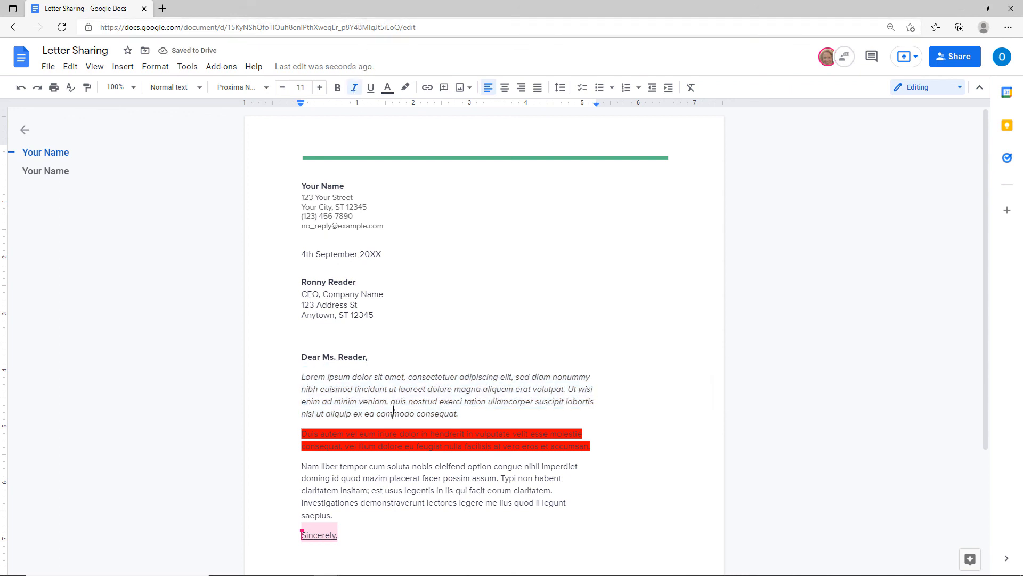
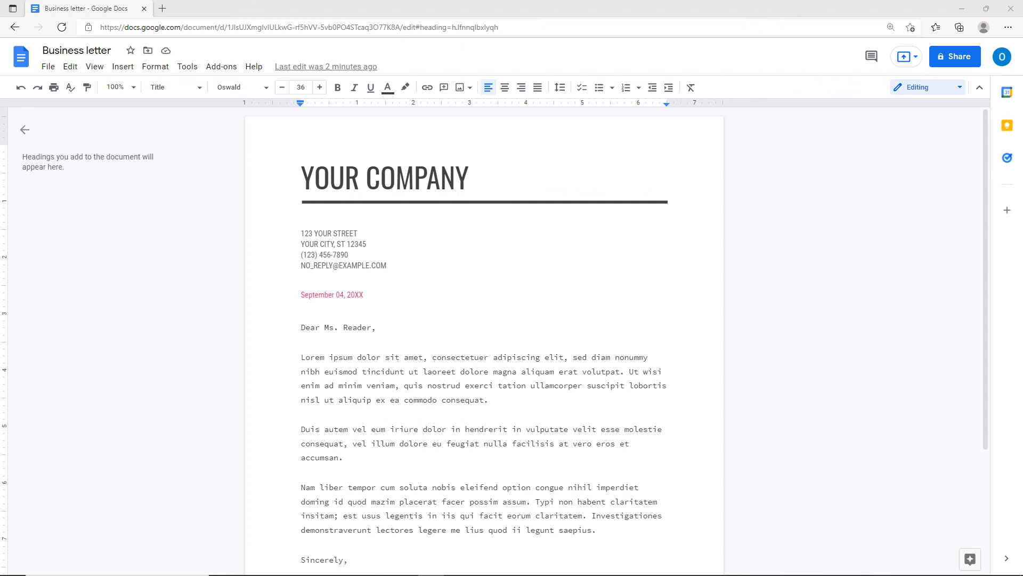
Download the Business letter as Microsoft Word (.docx) and show the file in its folder.
{"action": "left_click", "coordinate": [44, 69]}
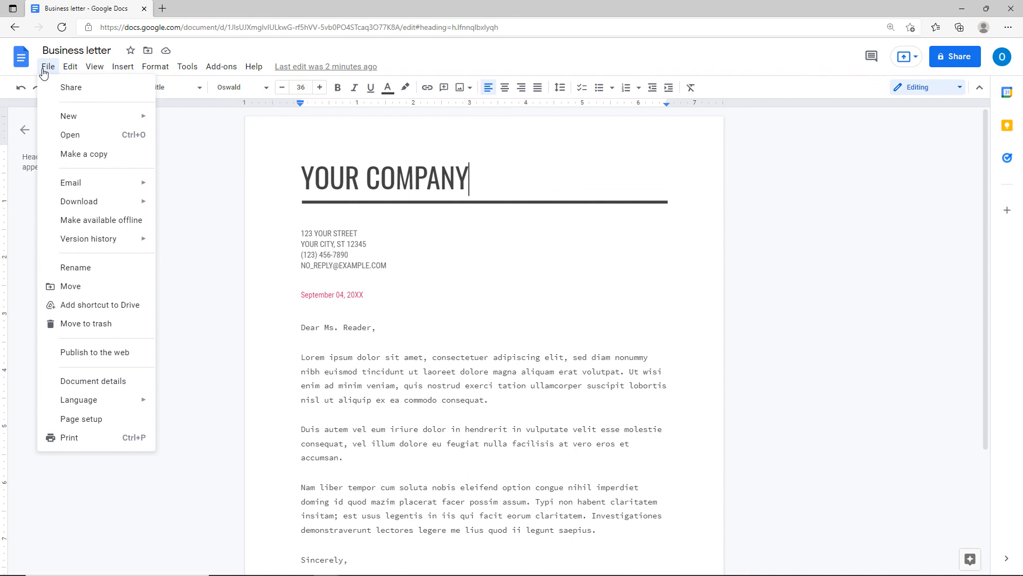
{"action": "mouse_move", "coordinate": [89, 203]}
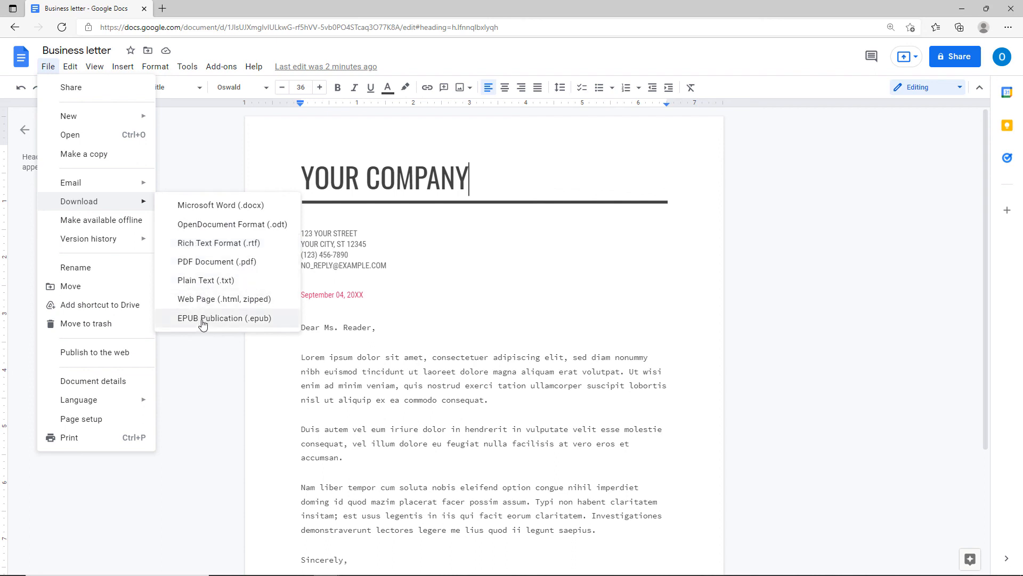
{"action": "left_click", "coordinate": [211, 206]}
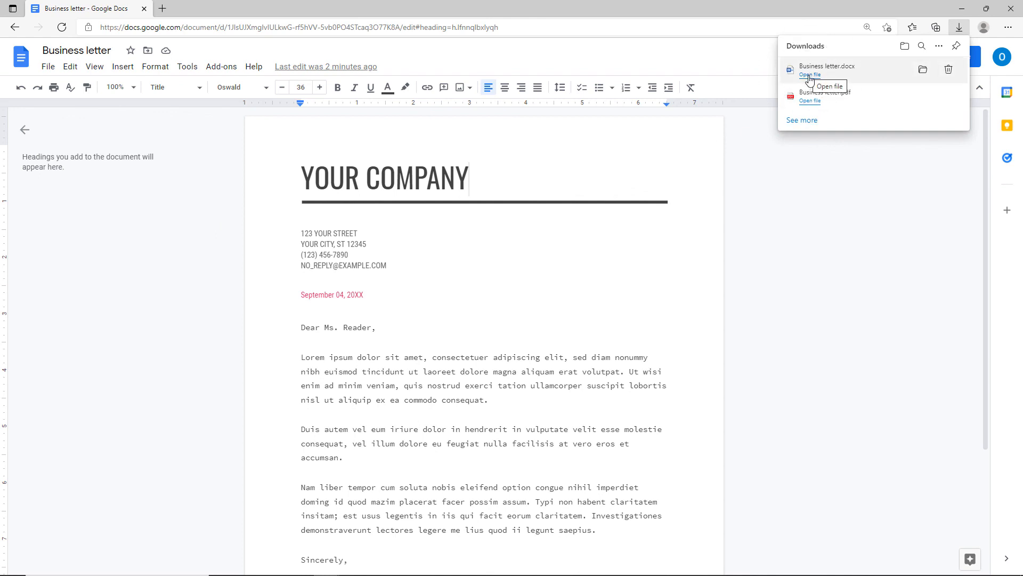
{"action": "left_click", "coordinate": [923, 74]}
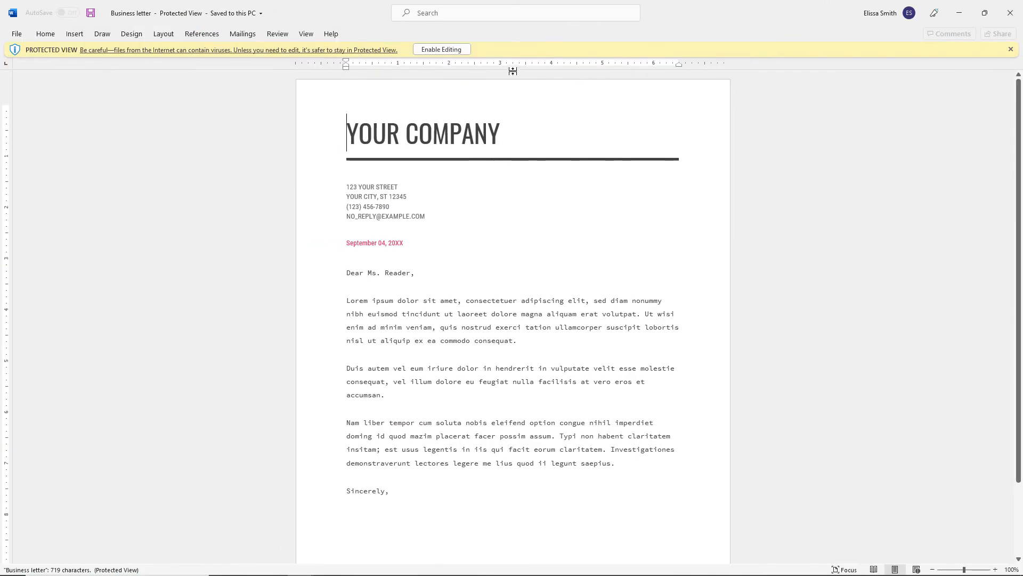
Dismiss Word's yellow Protected View bar over the downloaded Business letter.
{"action": "left_click", "coordinate": [1011, 50]}
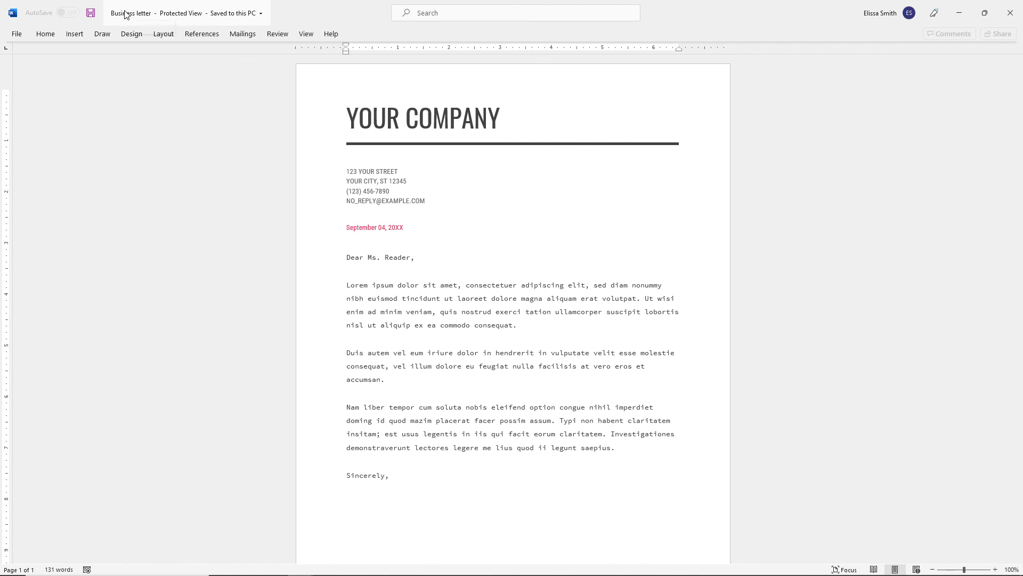
{"action": "key", "text": "ctrl"}
{"action": "key", "text": "ctrl"}
Back in the Docs letter, download it as a PDF Document and view that PDF in a new tab.
{"action": "mouse_move", "coordinate": [270, 574]}
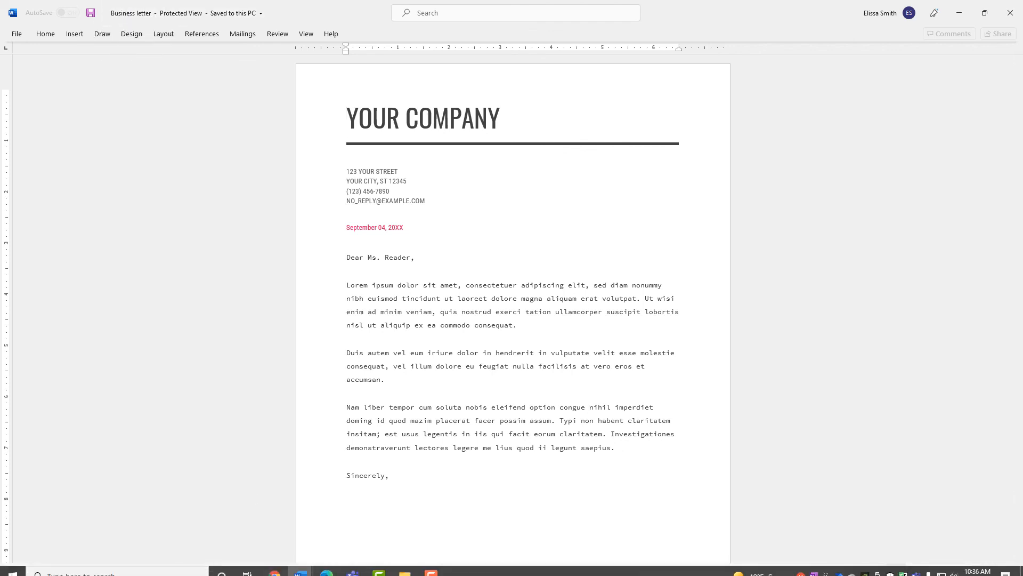
{"action": "mouse_move", "coordinate": [323, 566]}
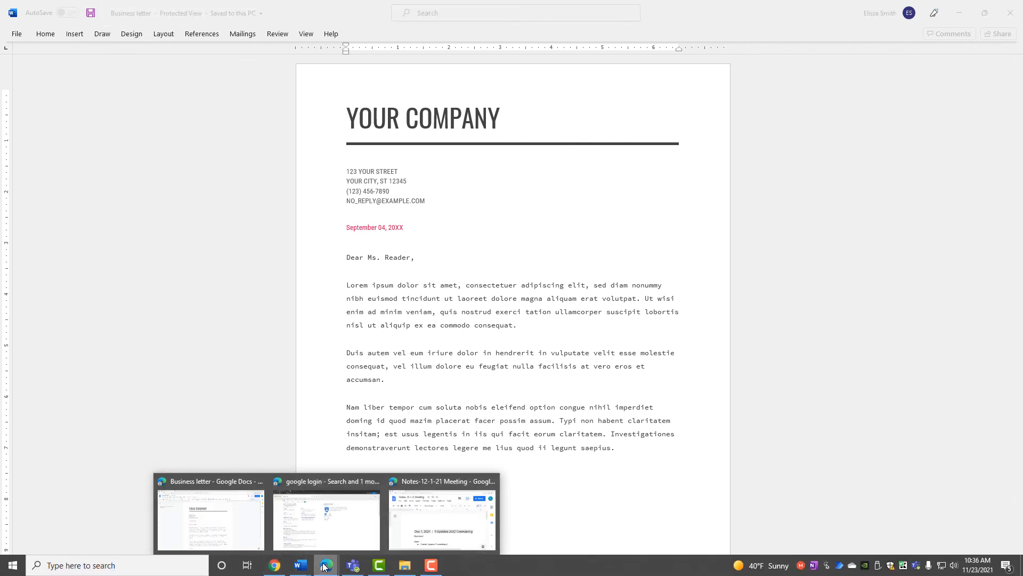
{"action": "left_click", "coordinate": [245, 522]}
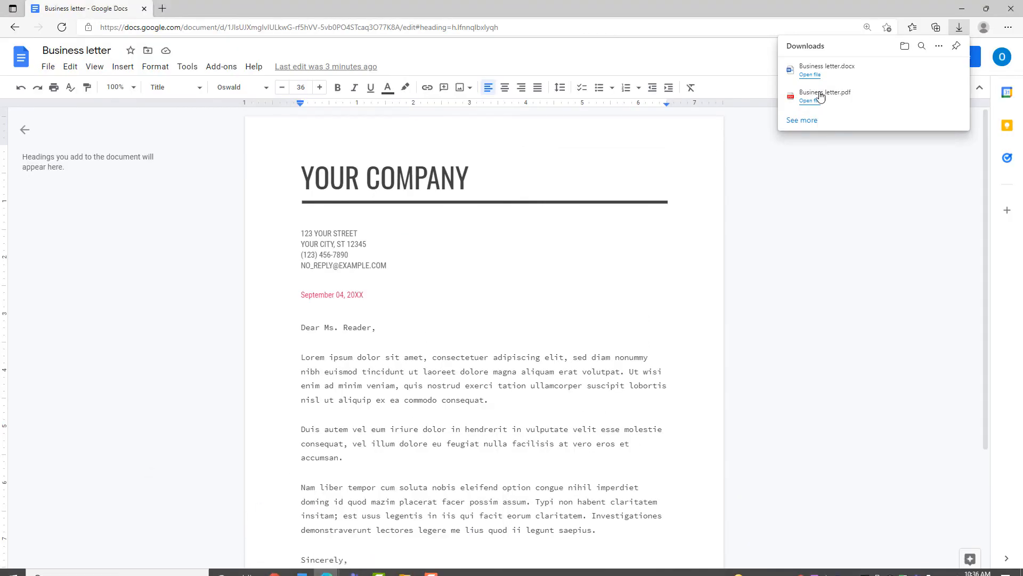
{"action": "left_click", "coordinate": [48, 68]}
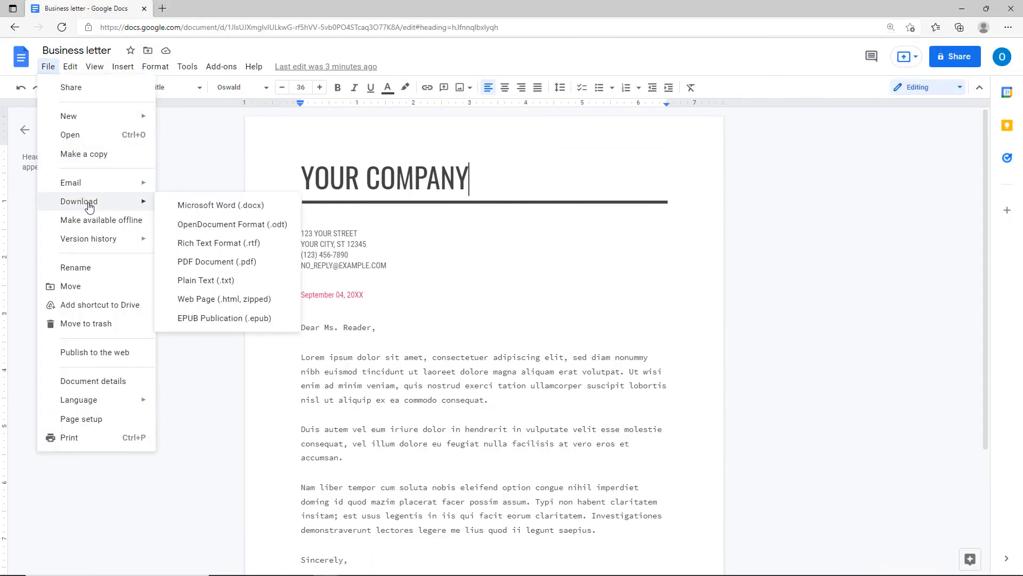
{"action": "left_click", "coordinate": [224, 262]}
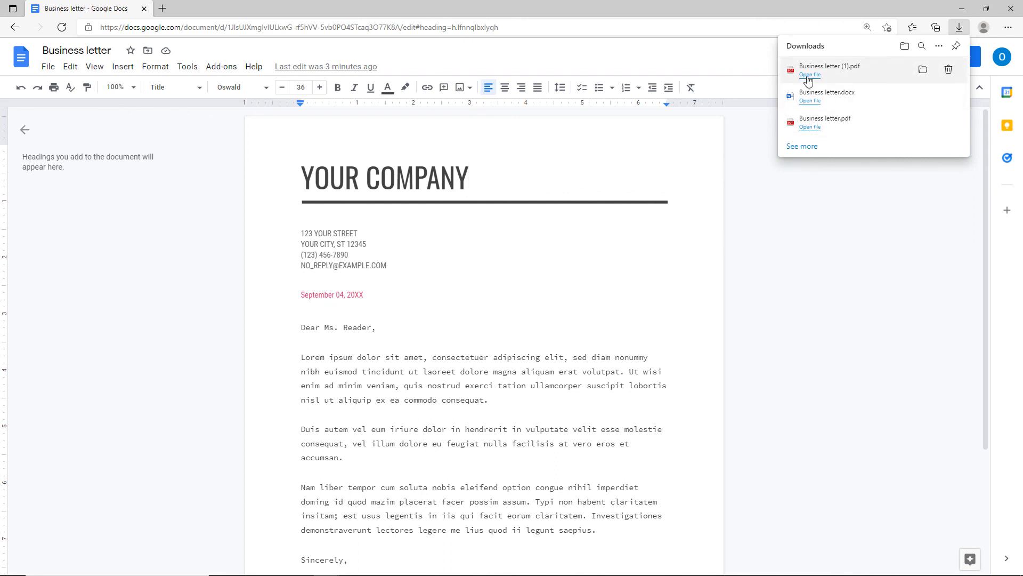
{"action": "left_click", "coordinate": [808, 75]}
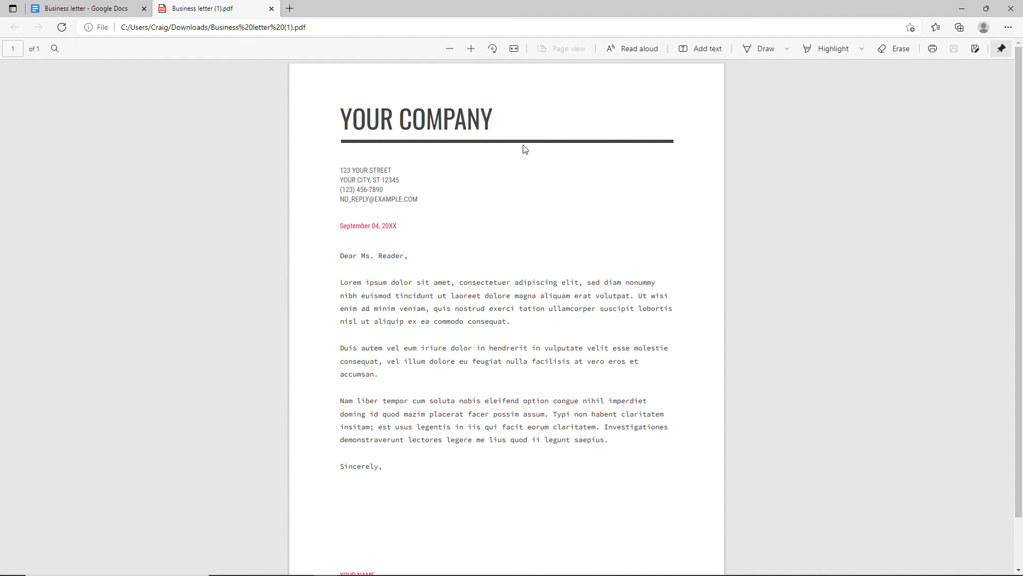
{"action": "left_click", "coordinate": [975, 49]}
{"action": "left_click", "coordinate": [76, 9]}
Close the Business letter (1).pdf tab to return to the Docs letter.
{"action": "left_click", "coordinate": [271, 9]}
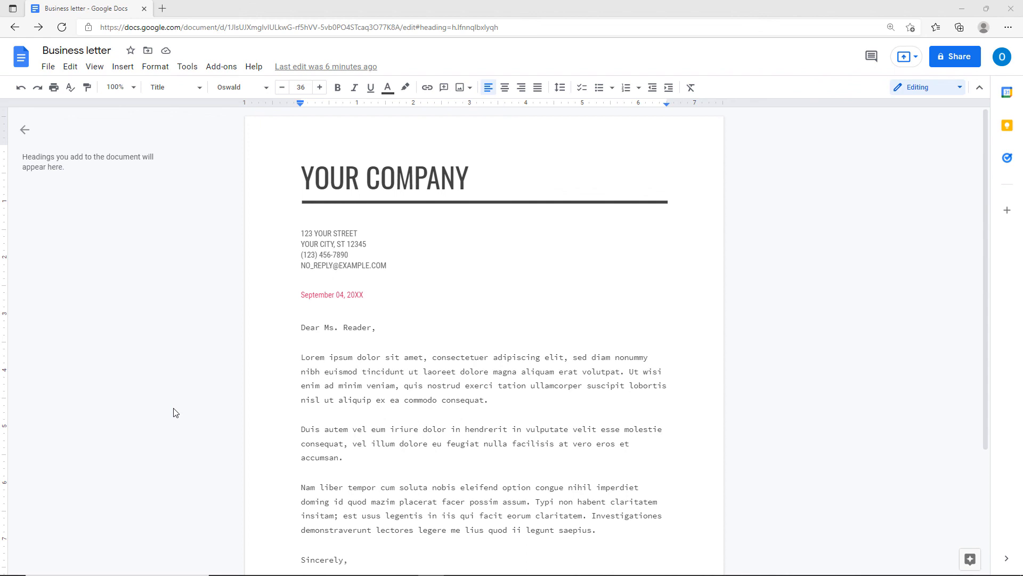
Search the Google Workspace Marketplace for 'doc bui' and open the Doc Builder add-on's page.
{"action": "left_click", "coordinate": [228, 74]}
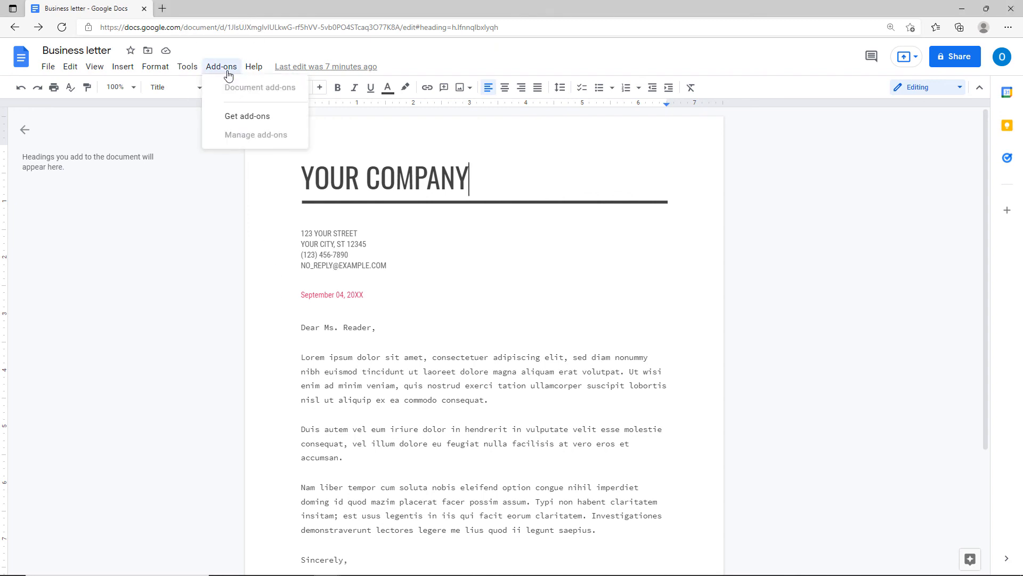
{"action": "left_click", "coordinate": [246, 120]}
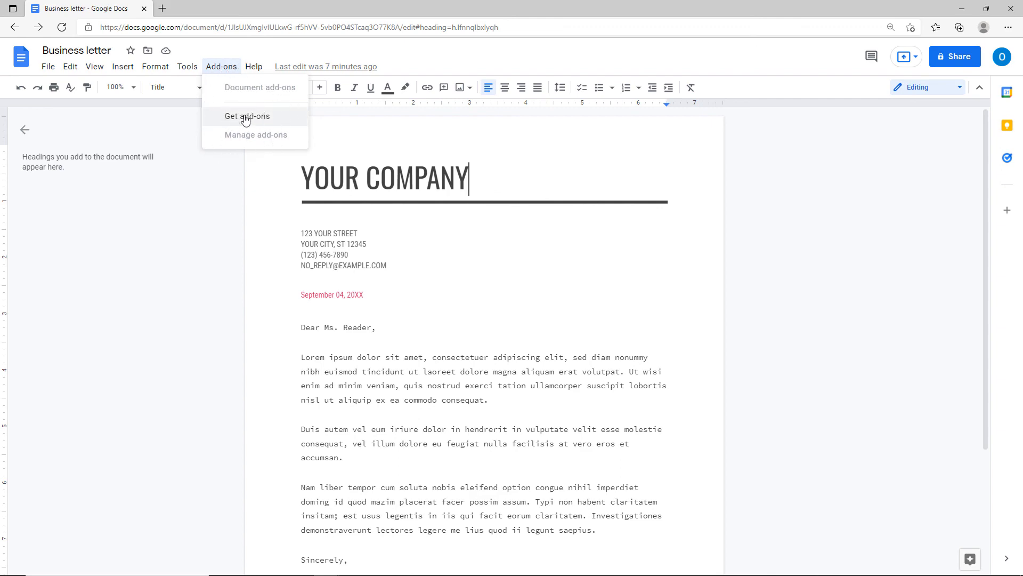
{"action": "left_click", "coordinate": [245, 118]}
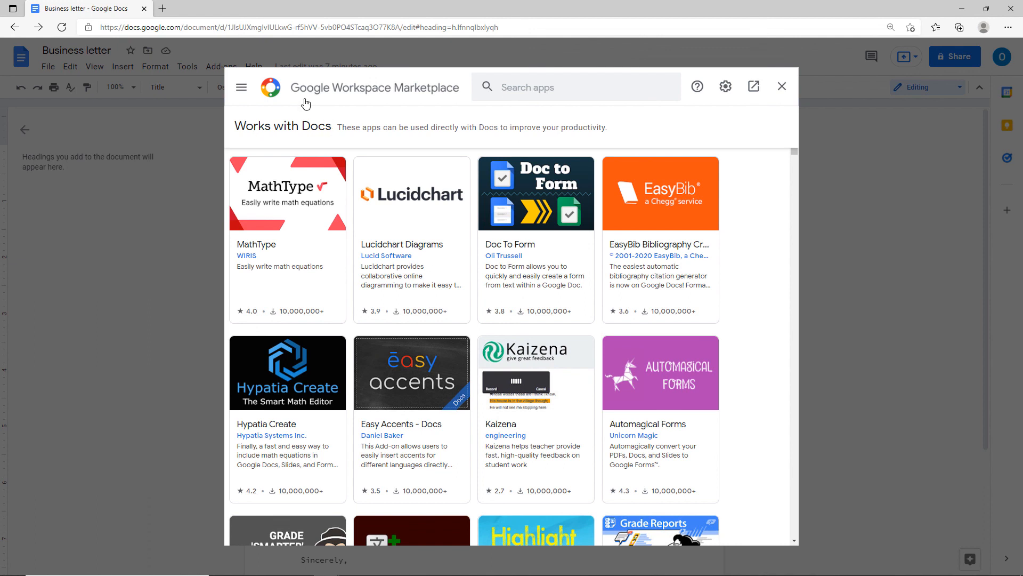
{"action": "left_click", "coordinate": [381, 99]}
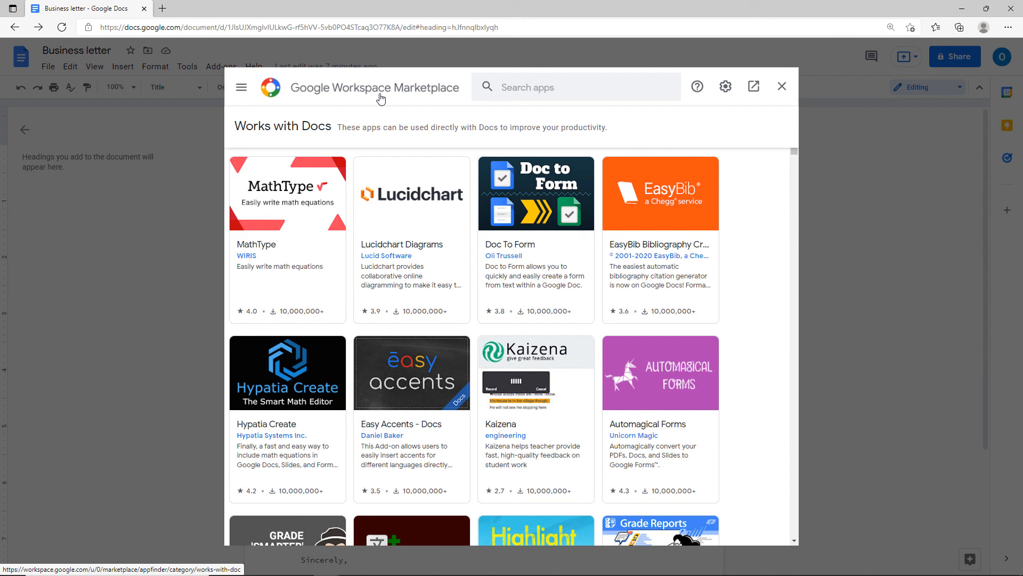
{"action": "left_click", "coordinate": [497, 92]}
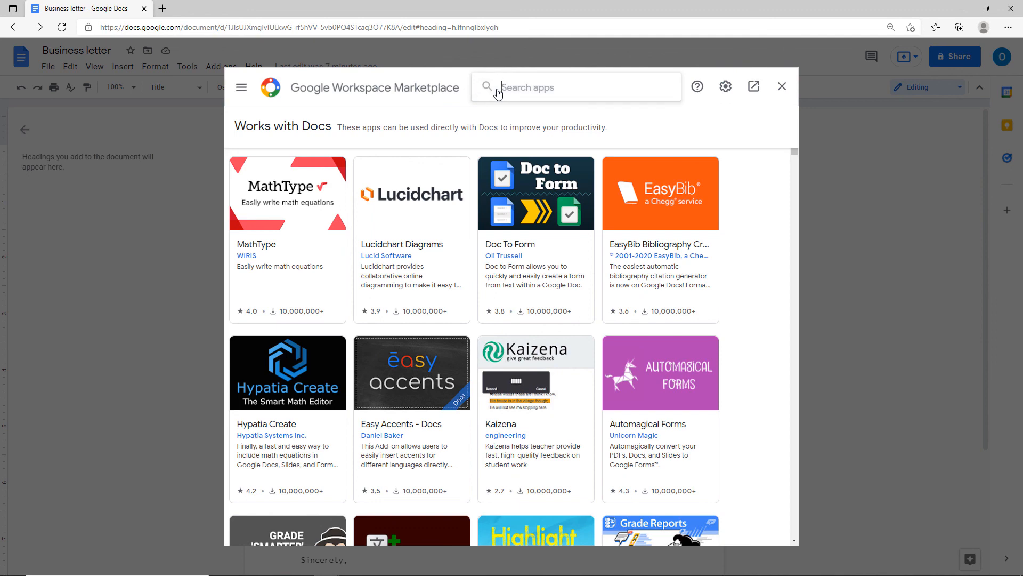
{"action": "type", "text": "doc bui"}
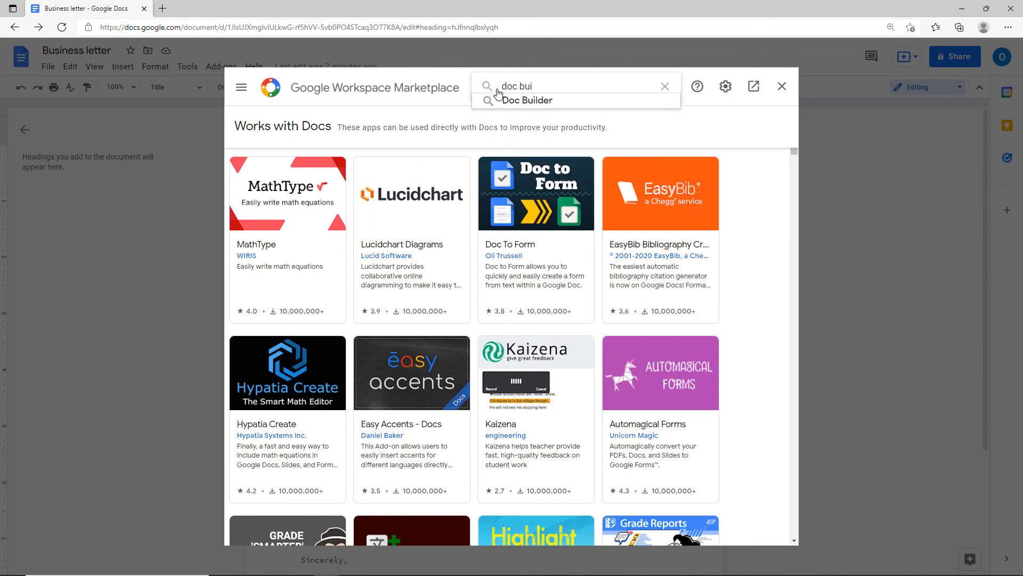
{"action": "left_click", "coordinate": [507, 101]}
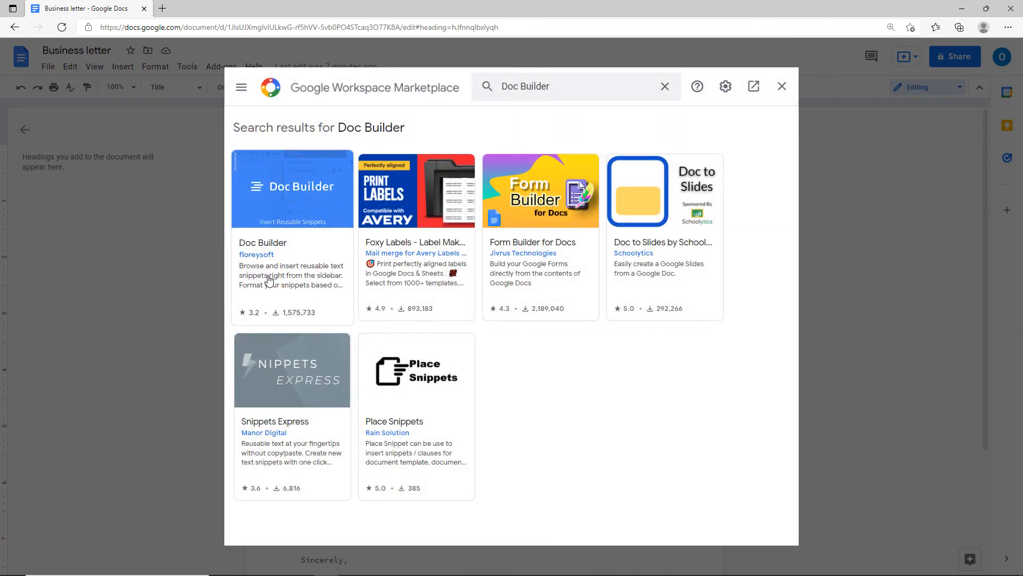
{"action": "left_click", "coordinate": [282, 272]}
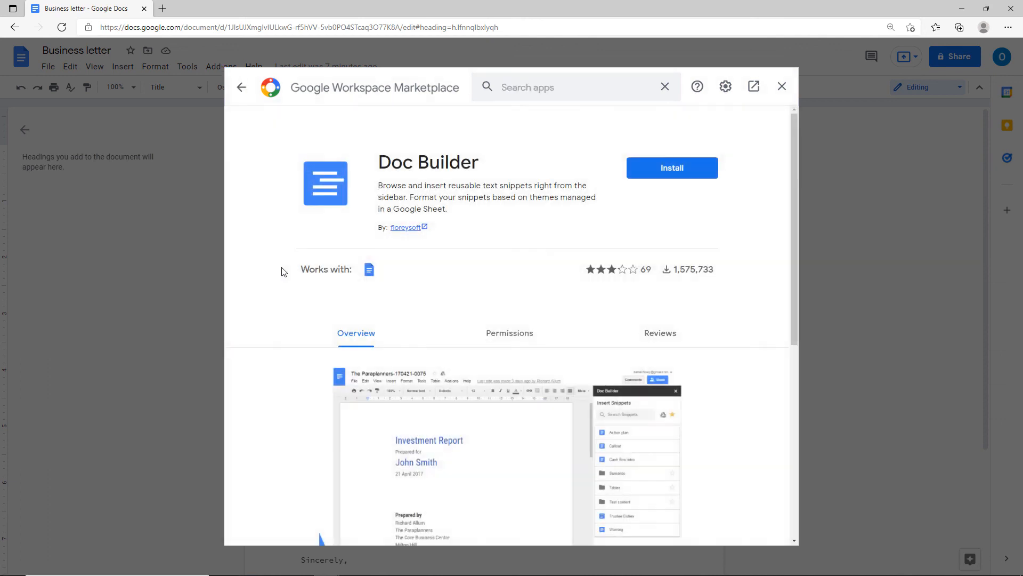
Install Doc Builder, authorizing the account and allowing its access, then close the Marketplace.
{"action": "left_click", "coordinate": [660, 170]}
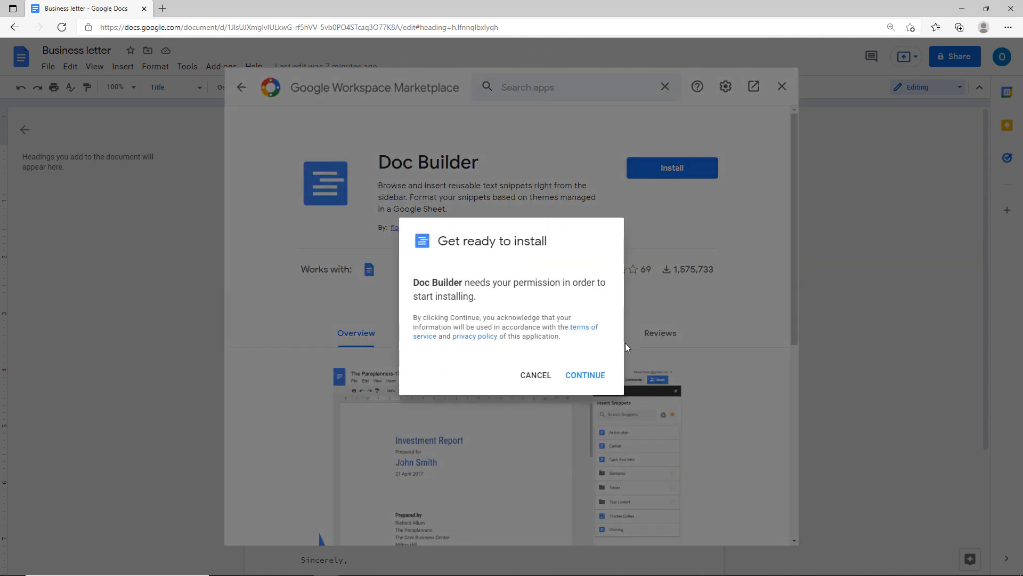
{"action": "left_click", "coordinate": [588, 377]}
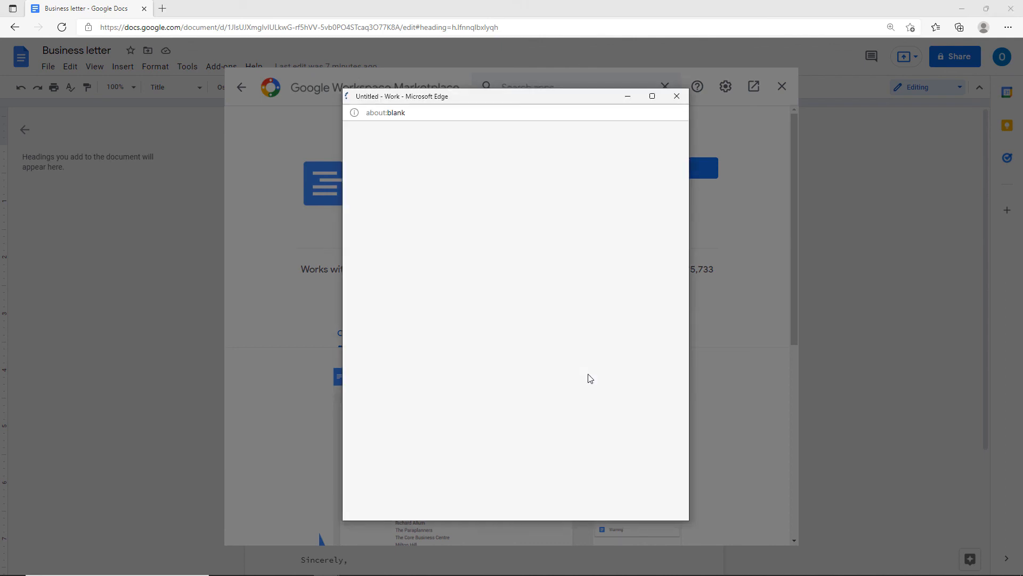
{"action": "left_click", "coordinate": [461, 316]}
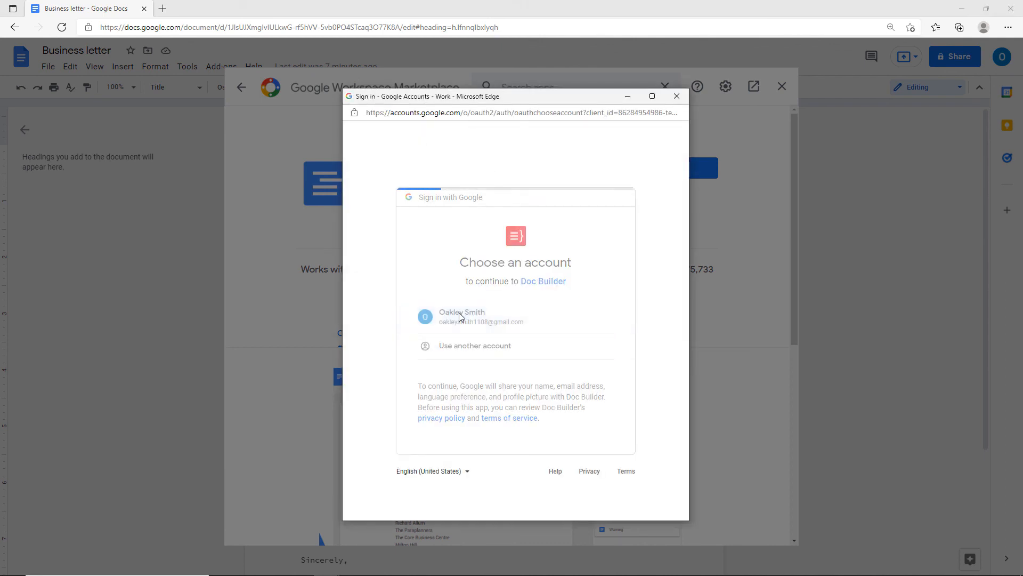
{"action": "scroll", "coordinate": [503, 352], "scroll_direction": "down", "scroll_amount": 3}
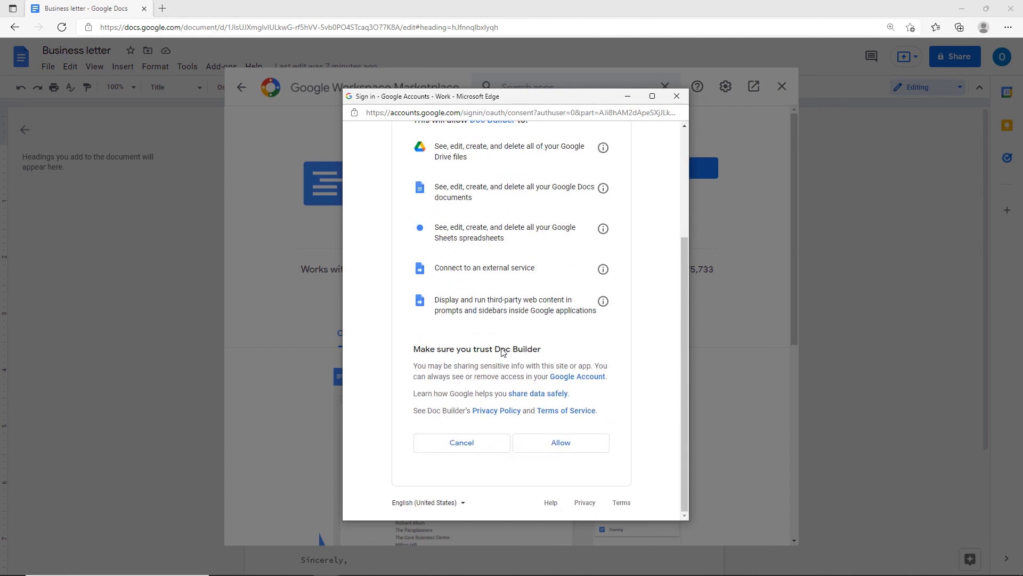
{"action": "left_click", "coordinate": [558, 446]}
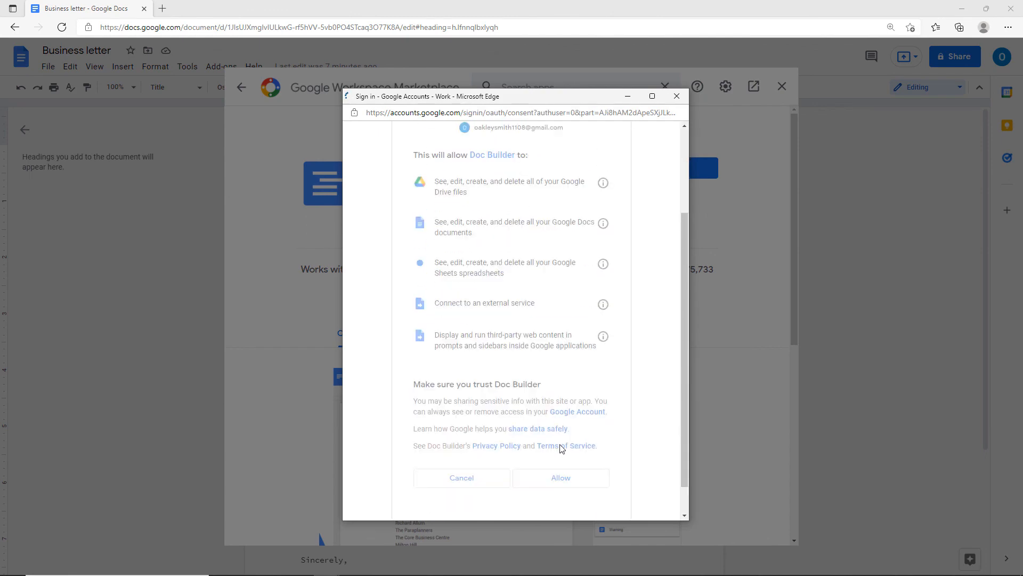
{"action": "left_click", "coordinate": [581, 373]}
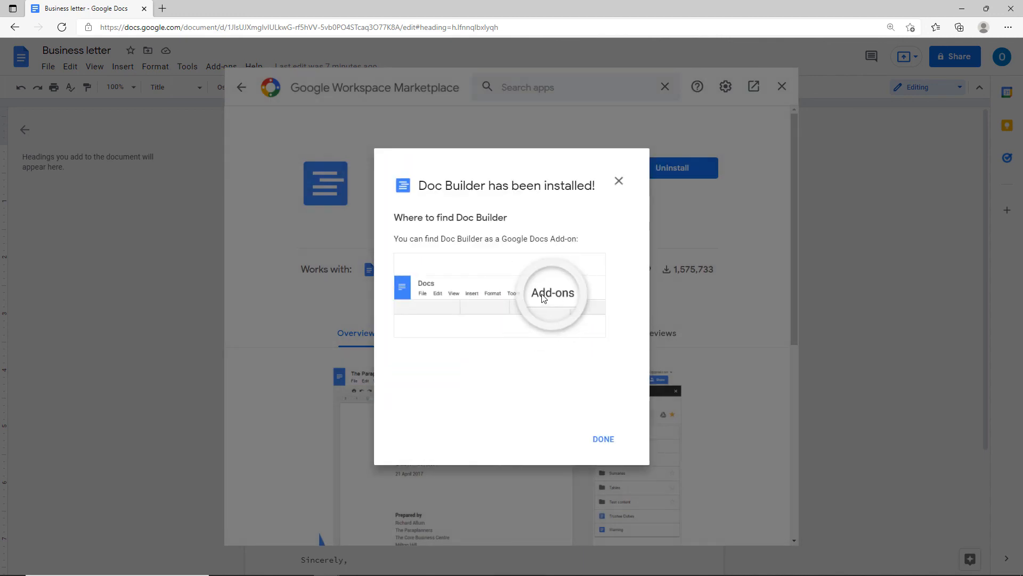
{"action": "left_click", "coordinate": [597, 440]}
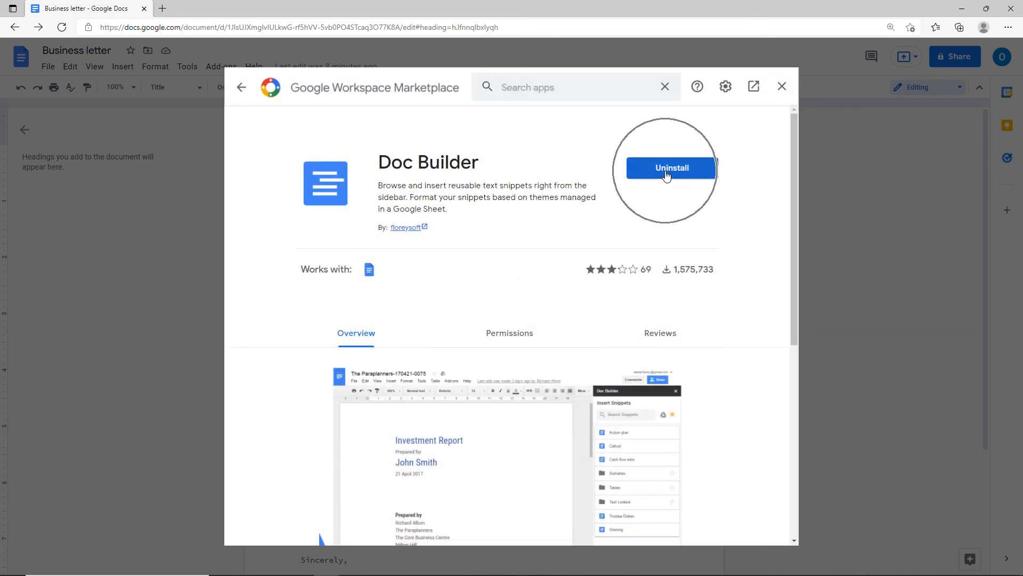
{"action": "left_click", "coordinate": [780, 88]}
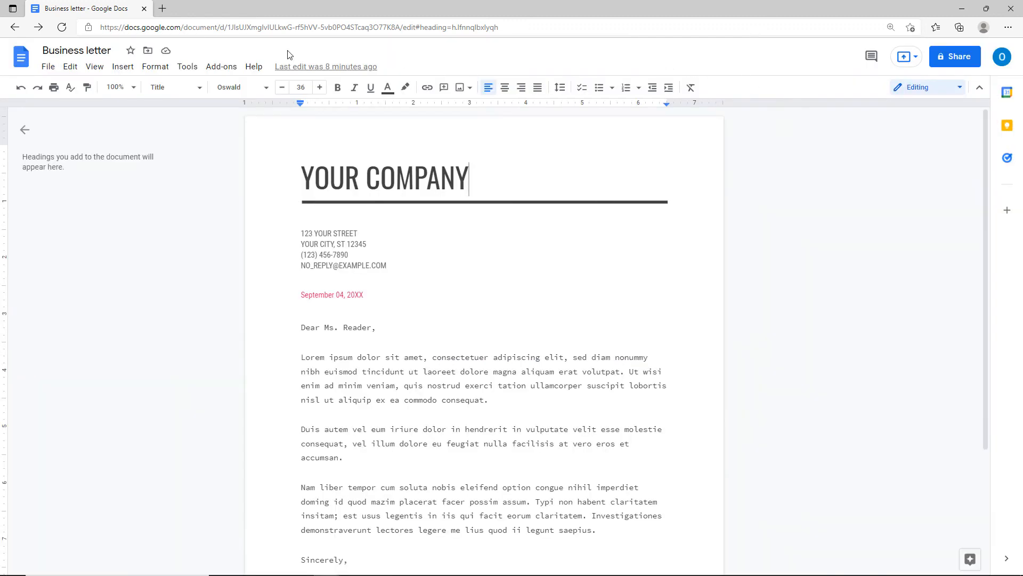
{"action": "left_click", "coordinate": [221, 68]}
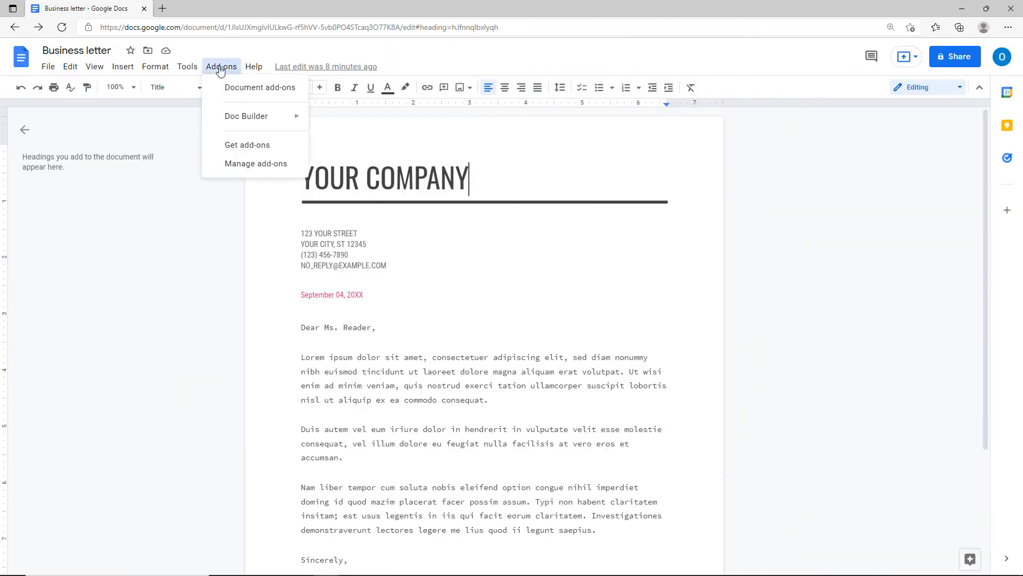
{"action": "mouse_move", "coordinate": [238, 116]}
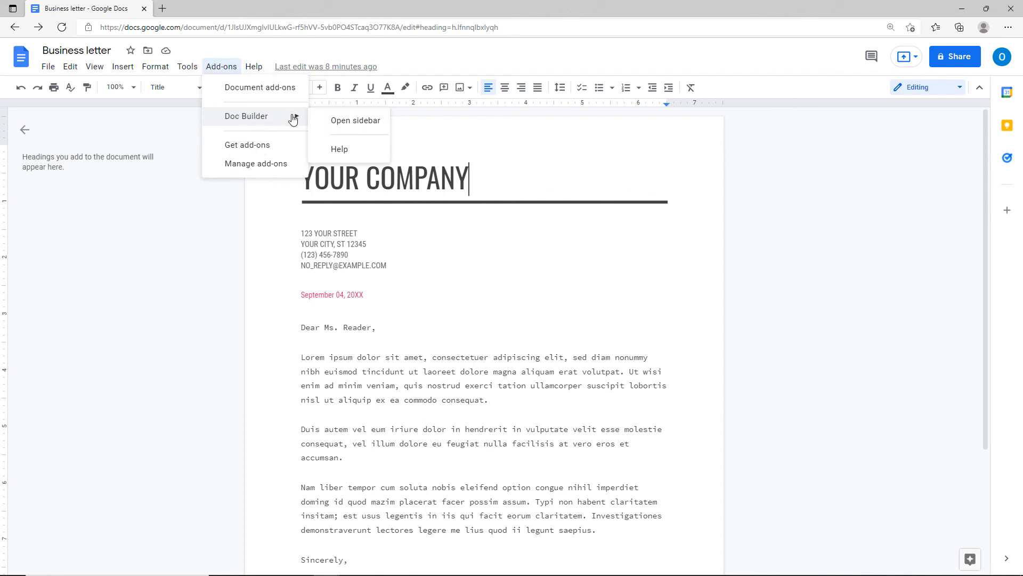
{"action": "left_click", "coordinate": [359, 121]}
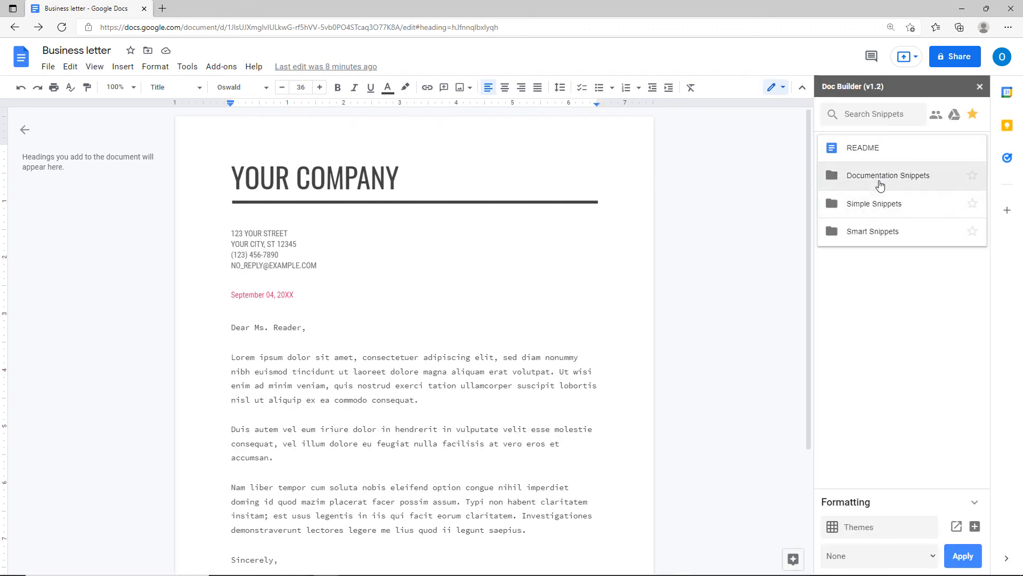
{"action": "left_click", "coordinate": [880, 183]}
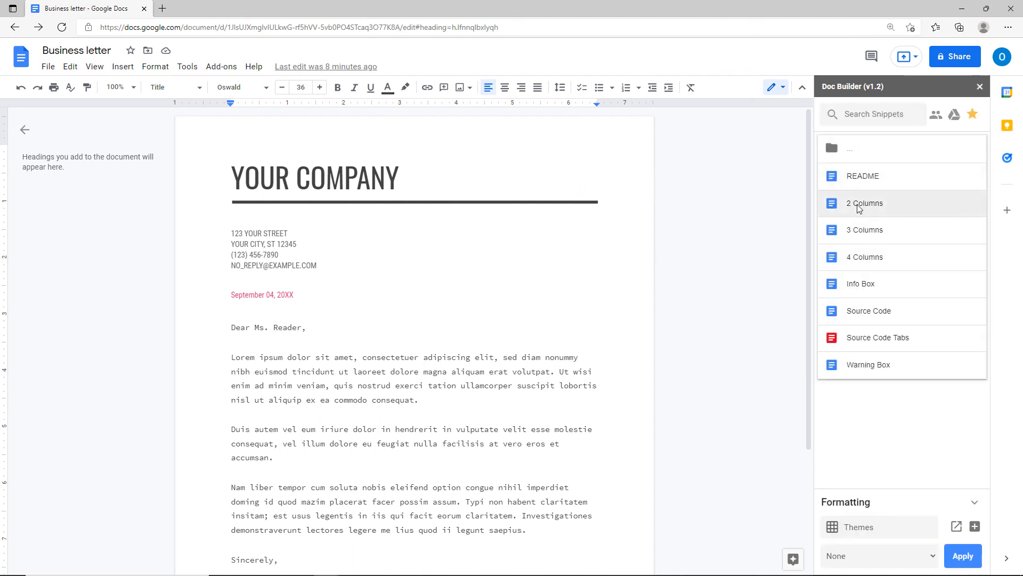
{"action": "left_click", "coordinate": [858, 207]}
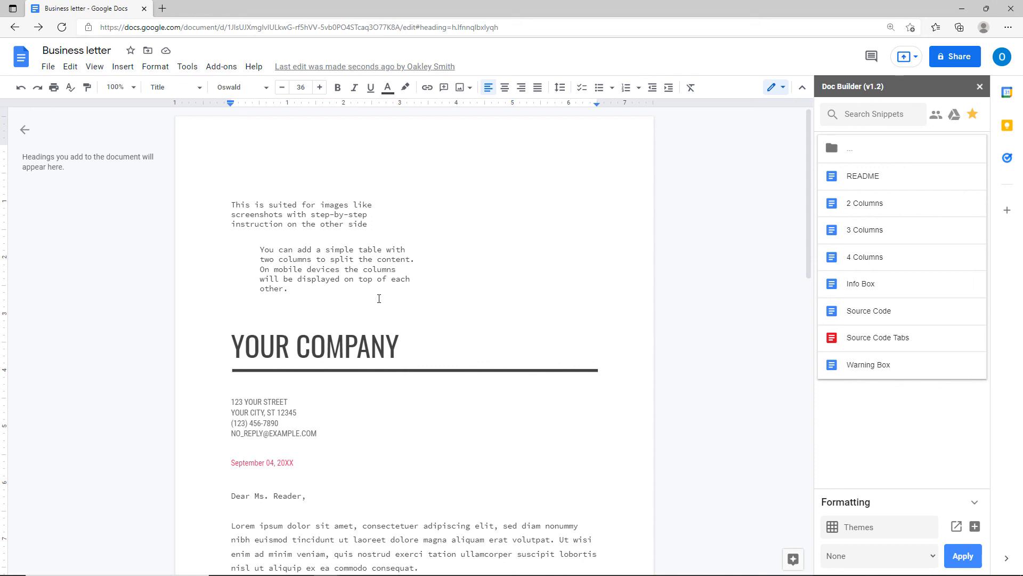
{"action": "left_click", "coordinate": [382, 278]}
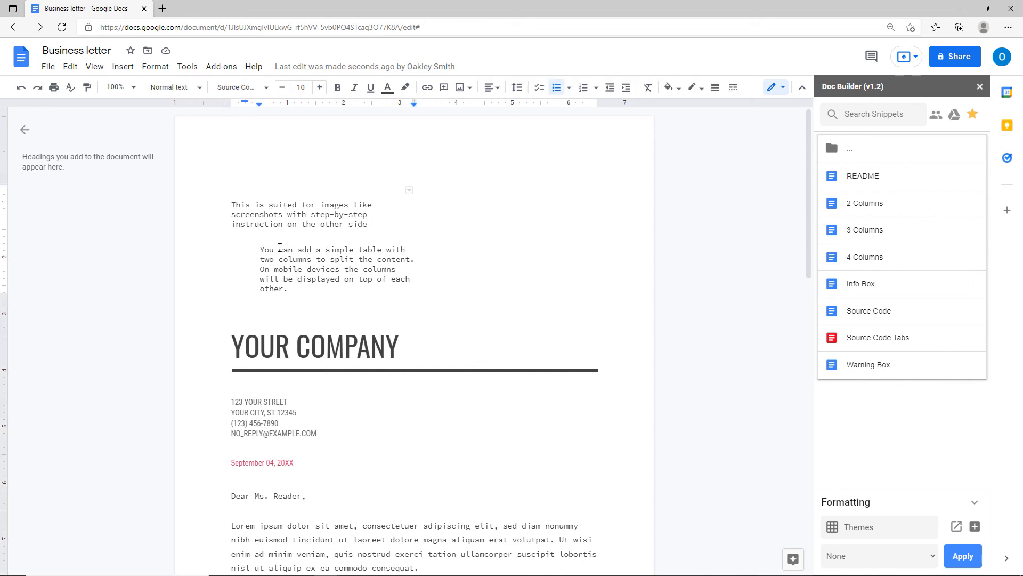
{"action": "left_click", "coordinate": [20, 88]}
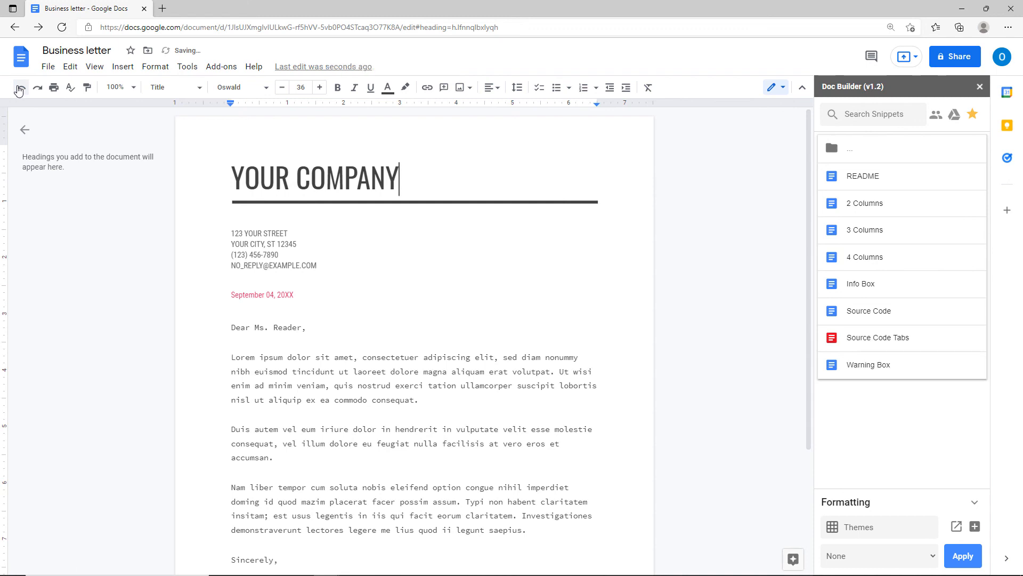
{"action": "left_click", "coordinate": [980, 87]}
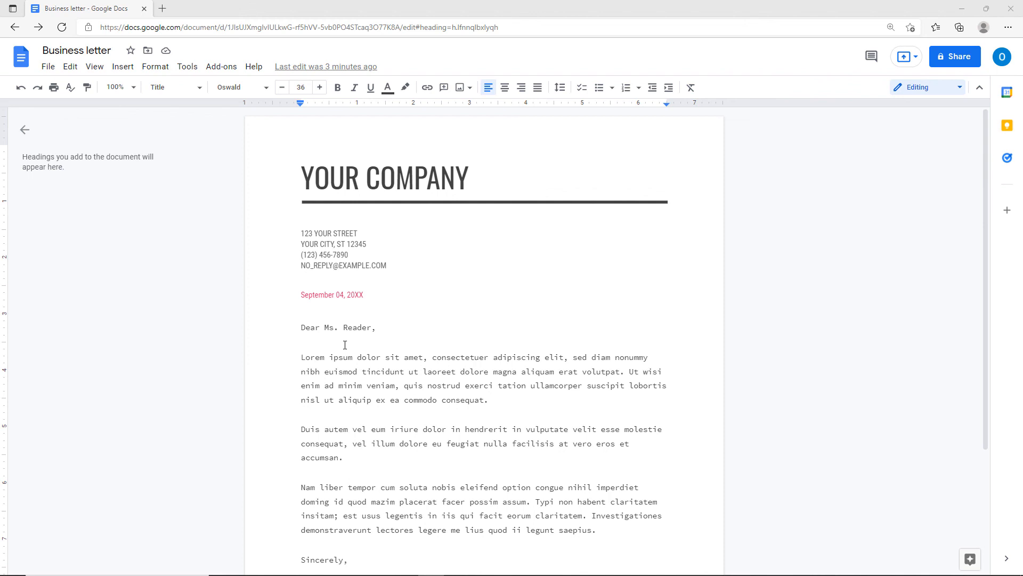
Launch Tools > Script editor from the letter, repeating it from the Business letter tab.
{"action": "left_click", "coordinate": [302, 316]}
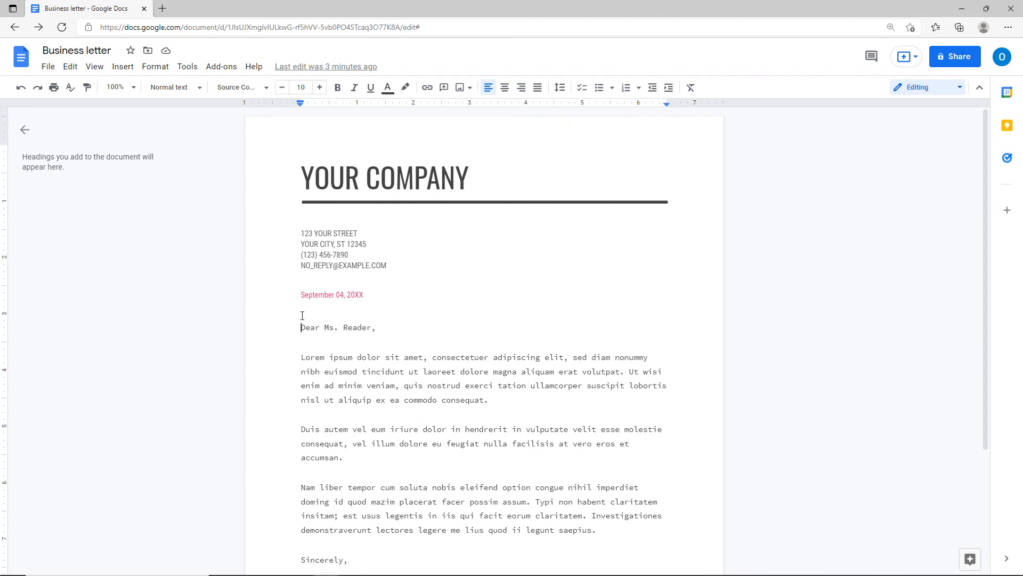
{"action": "left_click", "coordinate": [187, 67]}
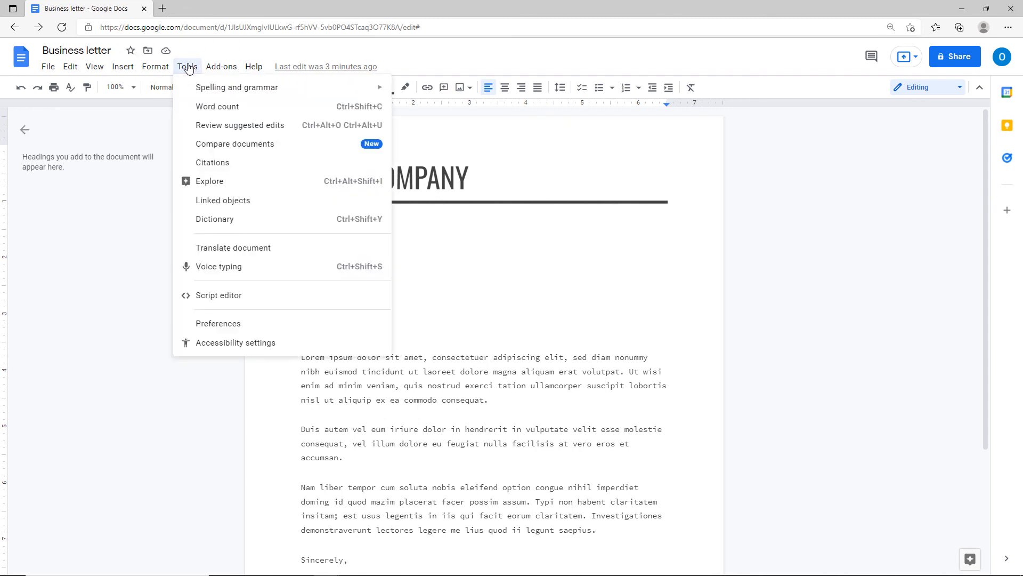
{"action": "left_click", "coordinate": [258, 295]}
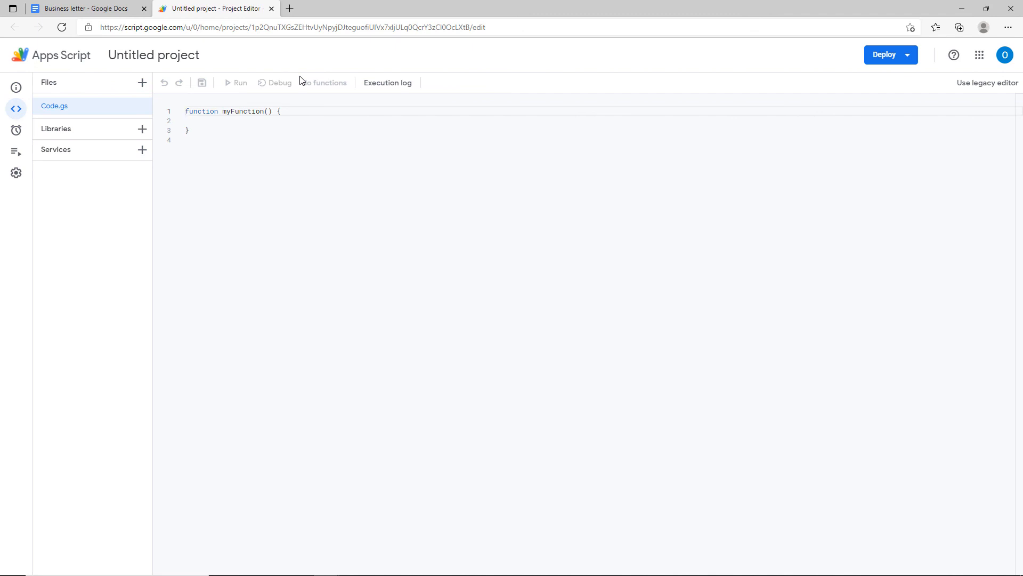
{"action": "left_click", "coordinate": [122, 13]}
{"action": "left_click", "coordinate": [190, 66]}
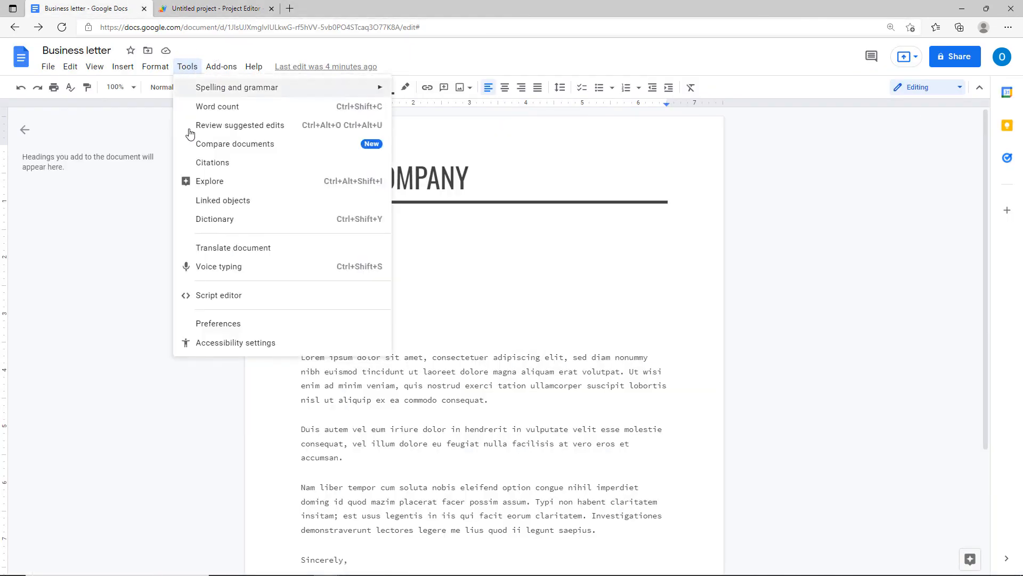
{"action": "left_click", "coordinate": [206, 297]}
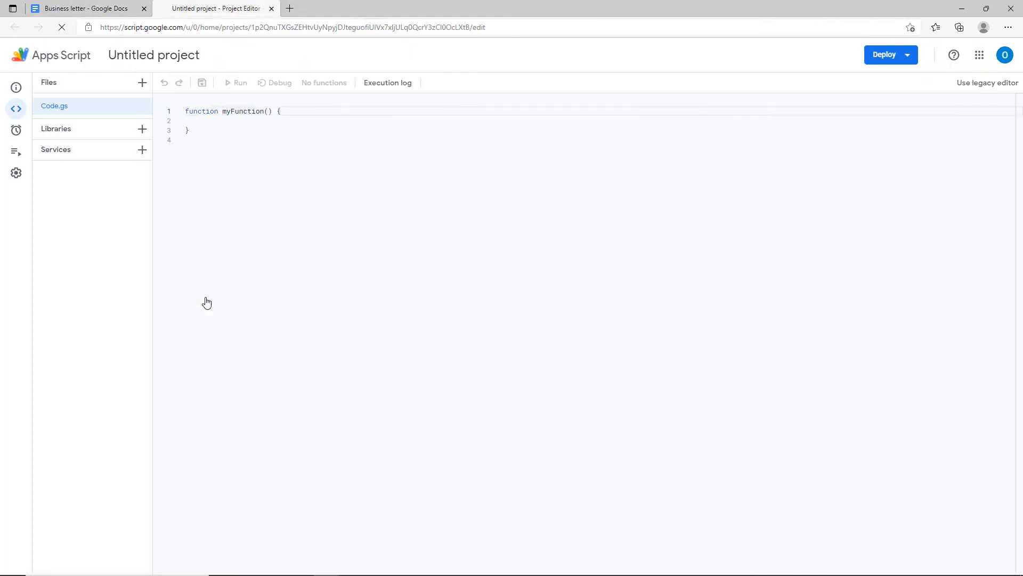